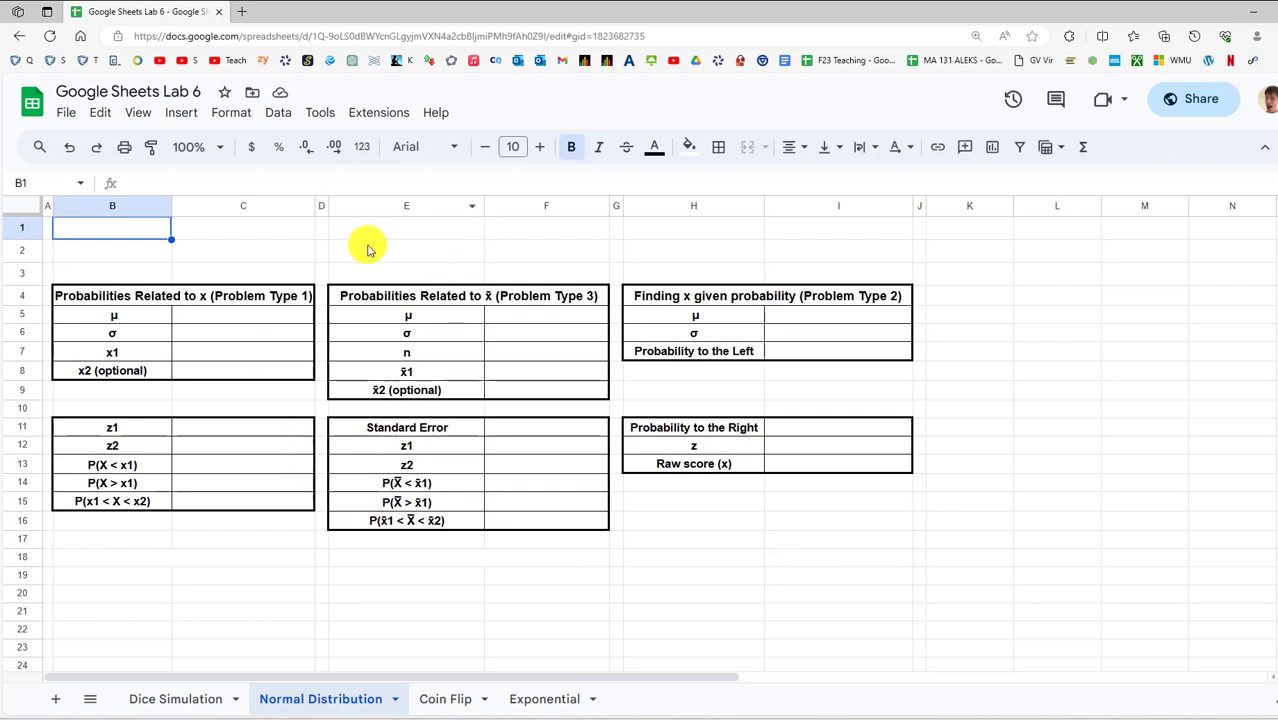
Make a copy of the lab spreadsheet named Copy of Google Sheets Lab 6 in My Drive
left_click(190, 699)
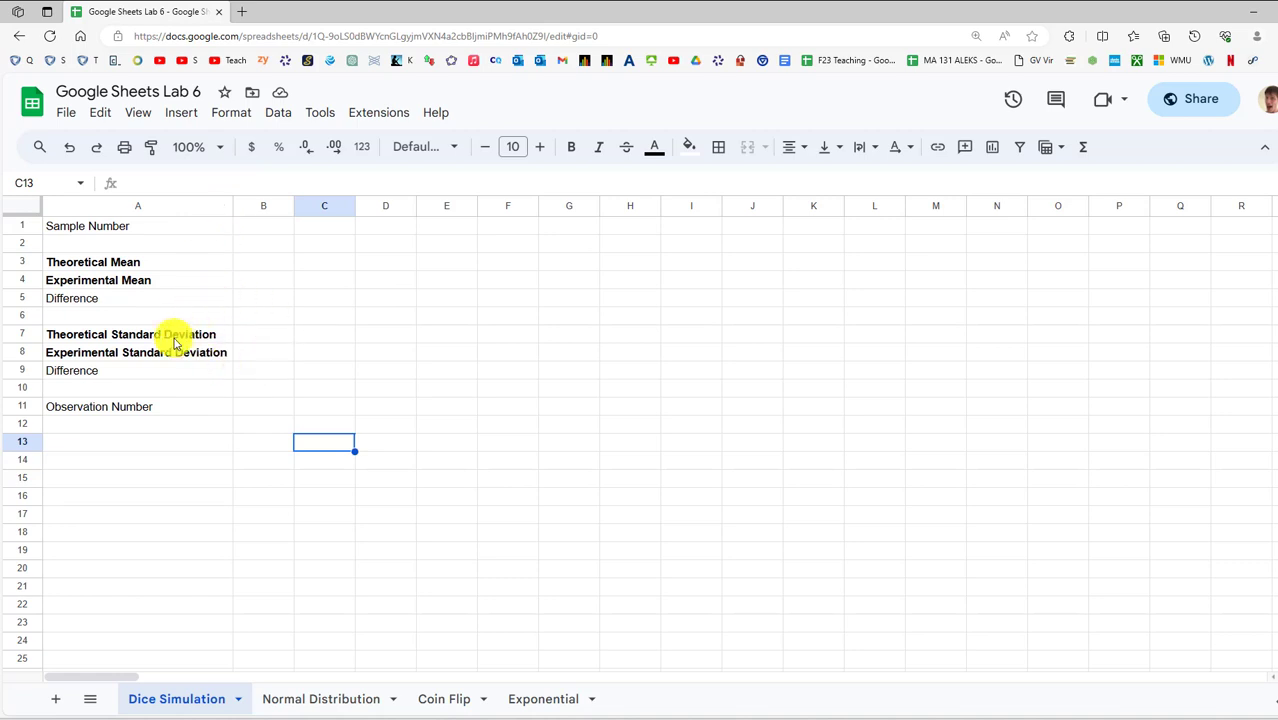
left_click(66, 118)
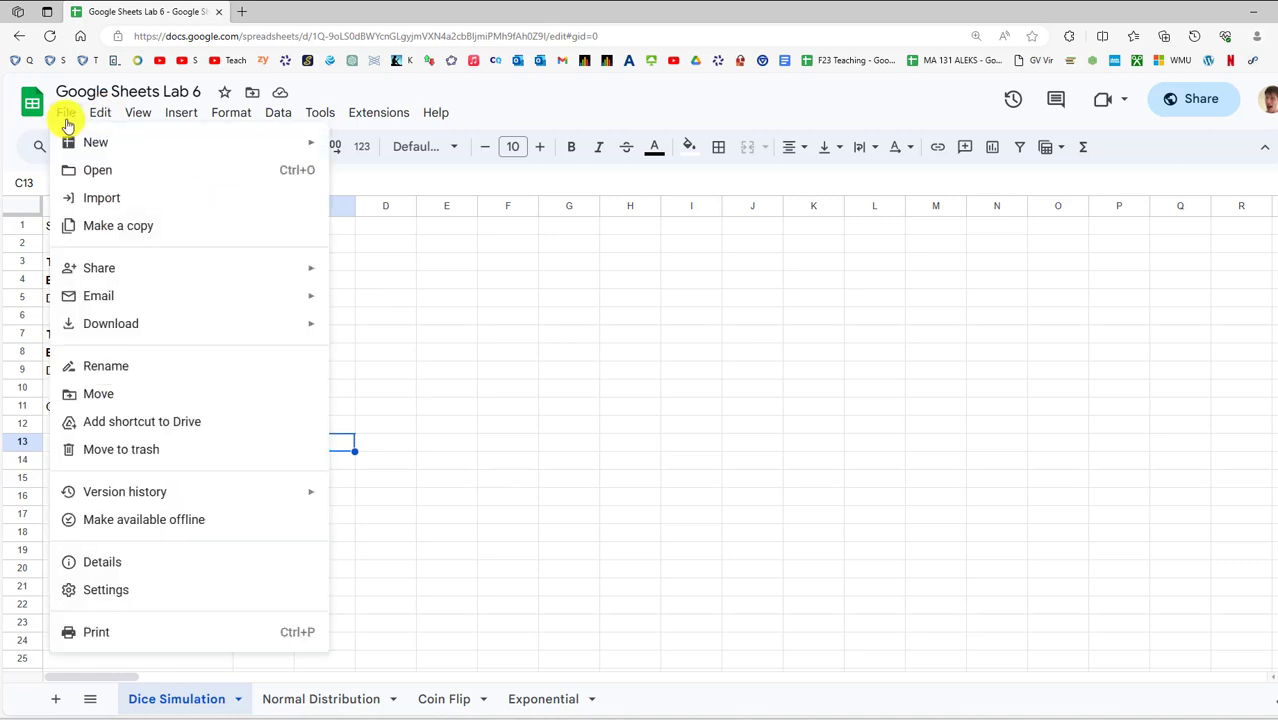
left_click(115, 228)
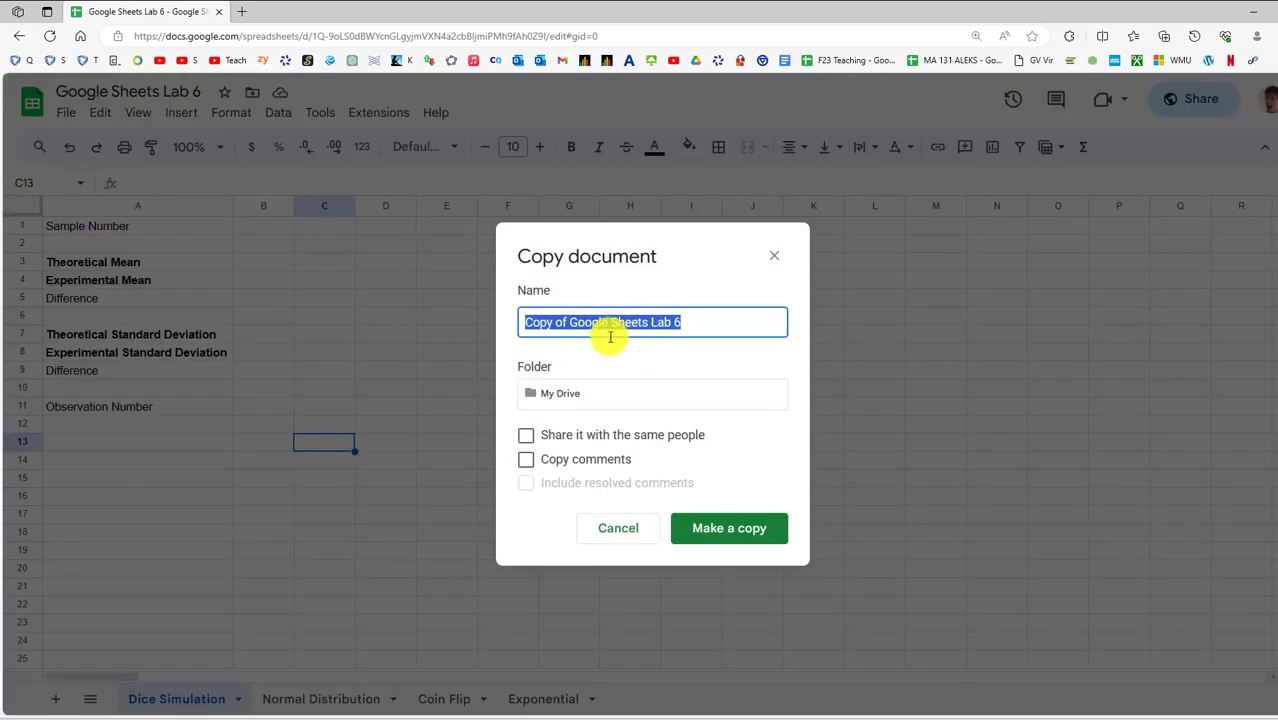
left_click(722, 530)
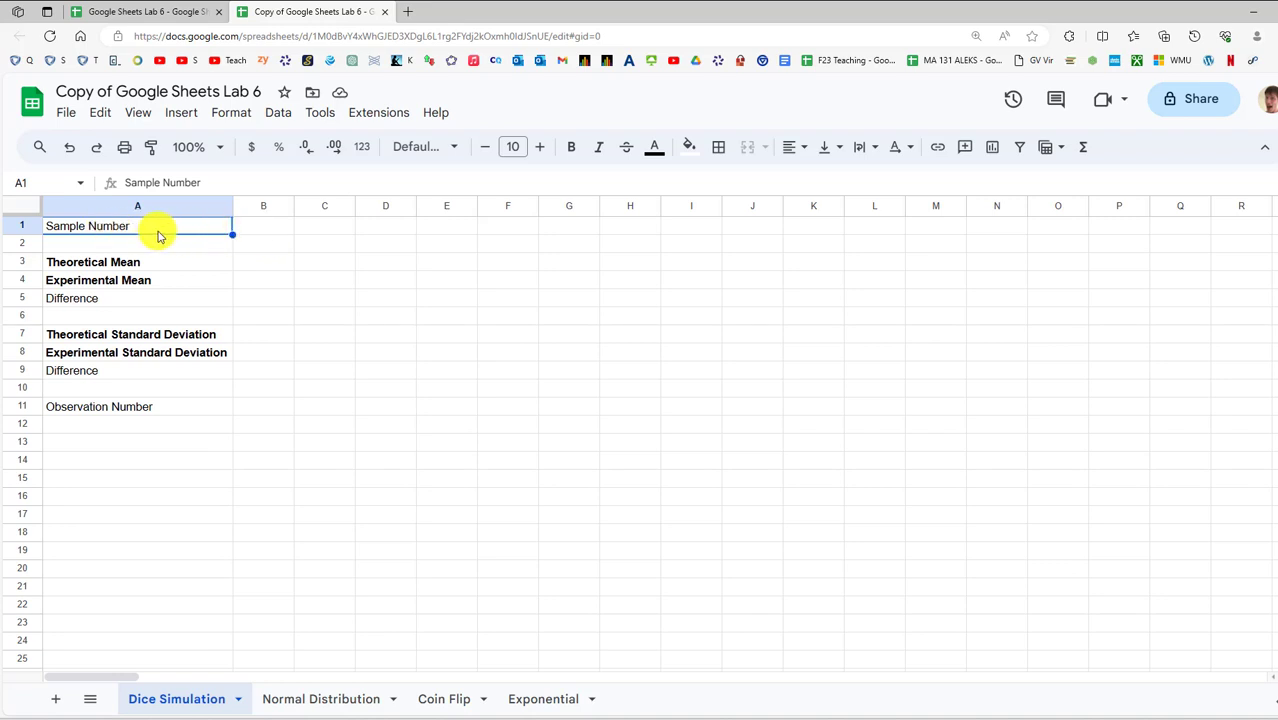
Enter 1 as the first sample number in cell B1 of the Dice Simulation sheet
left_click(385, 311)
key("ctrl+plus")
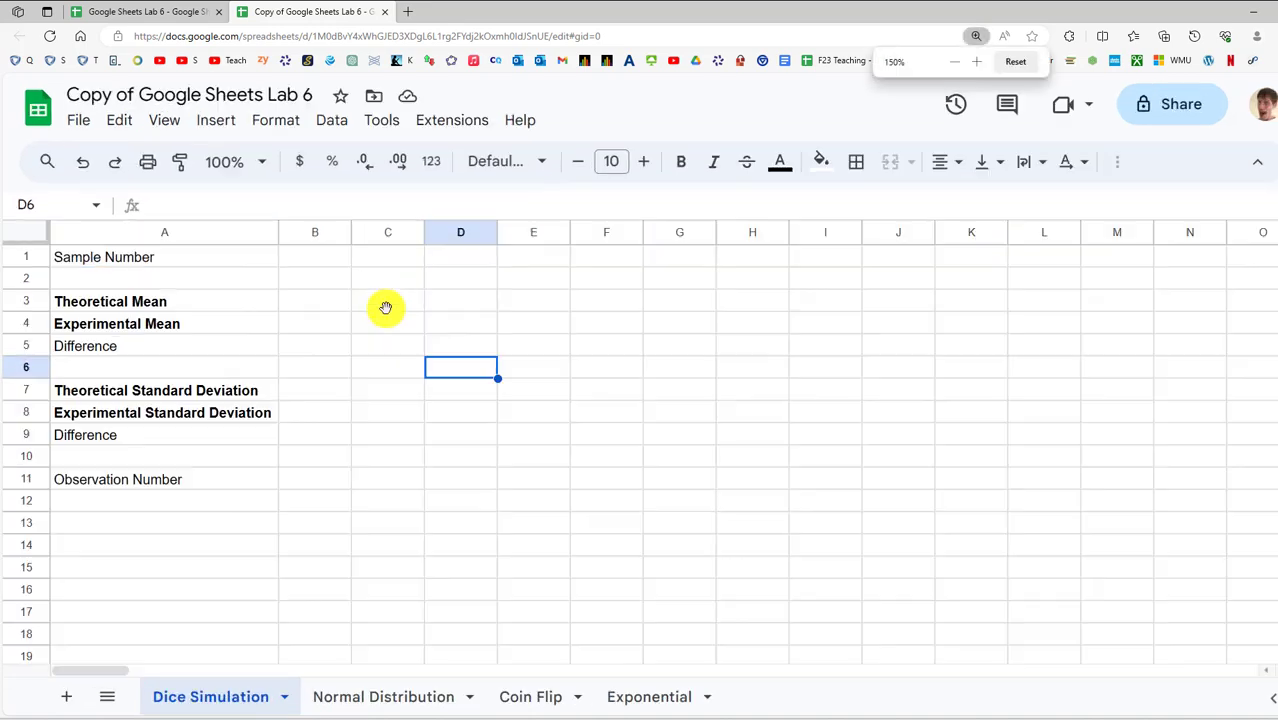
left_click(300, 257)
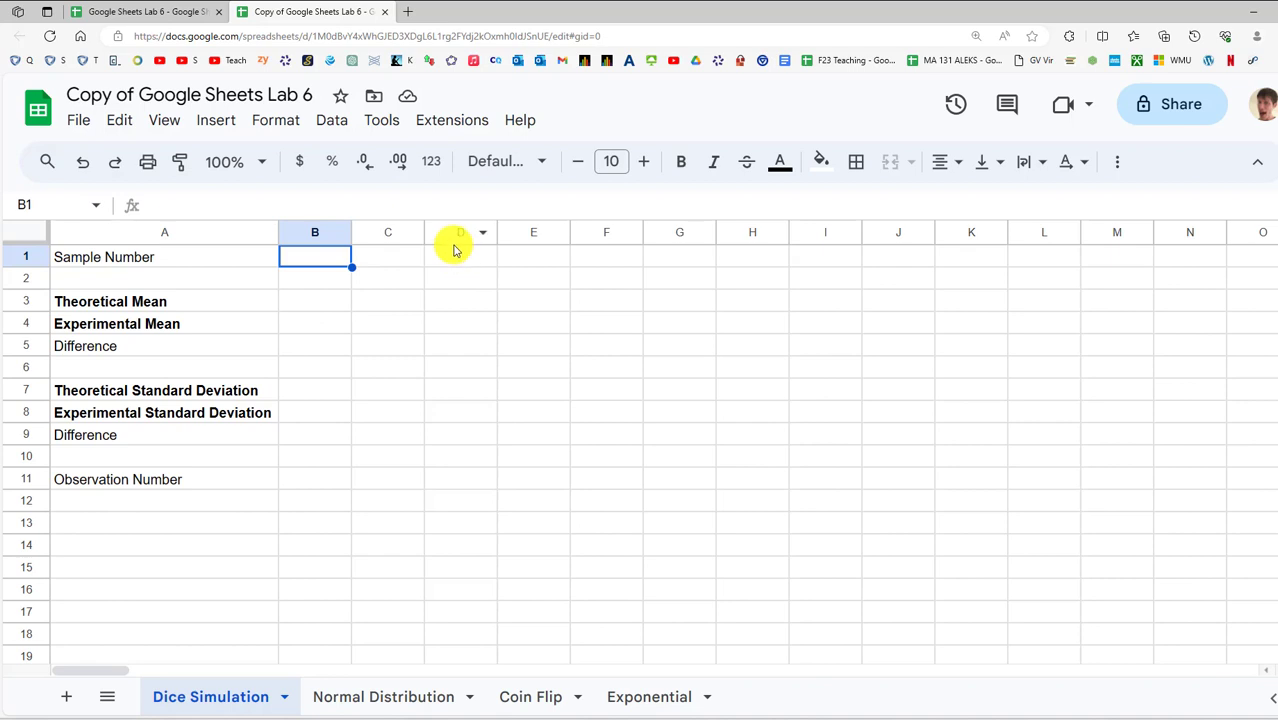
type("1")
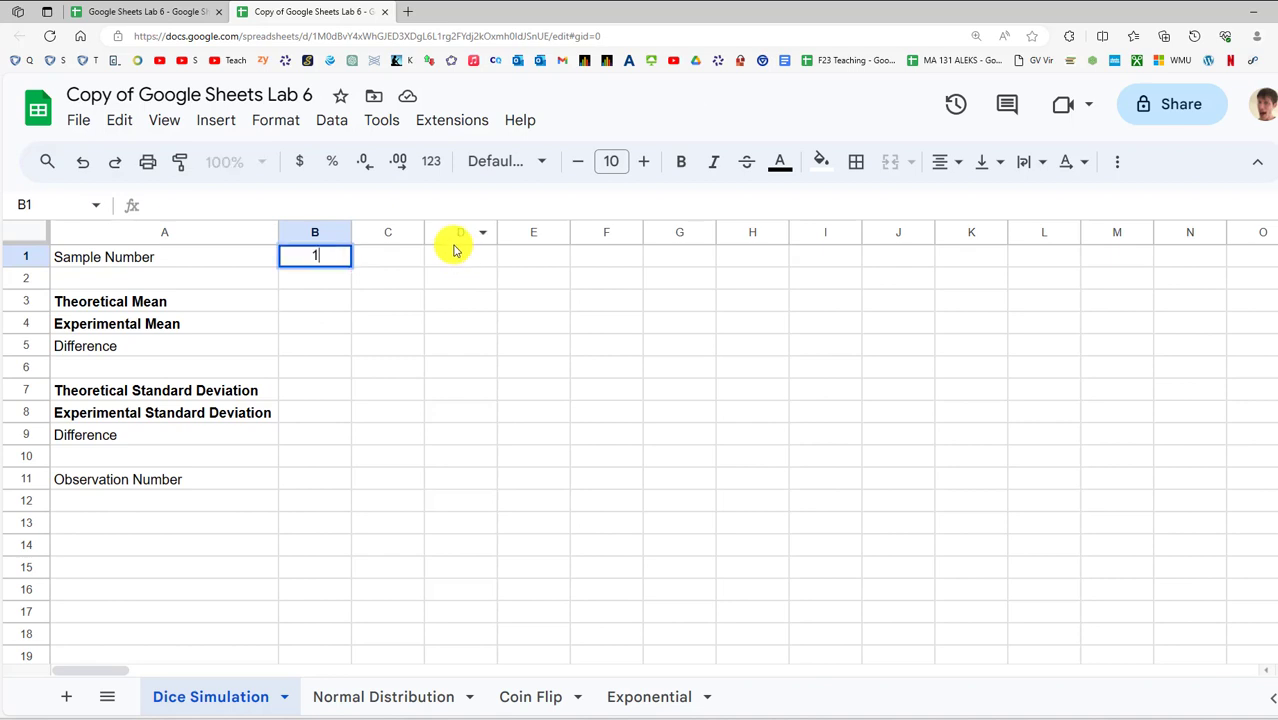
key("Return")
key("Up")
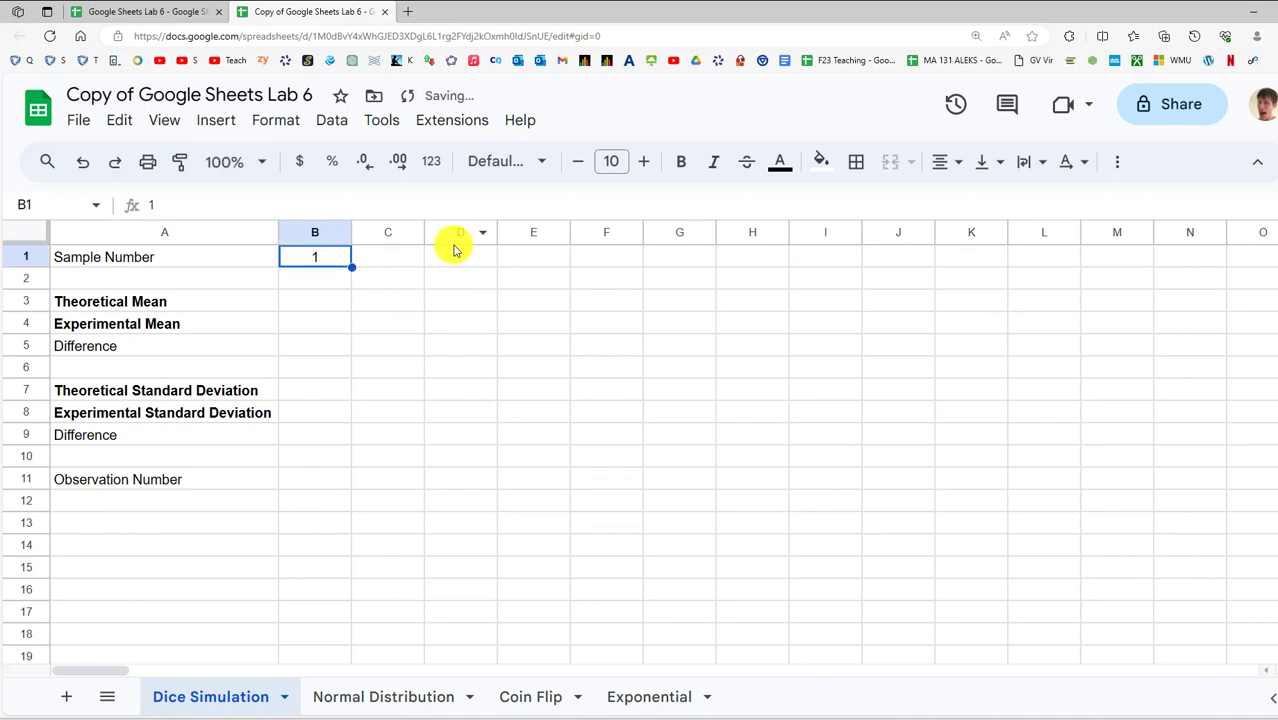
Enter the formula =B1+1 in cell C1 for the second sample number
key("Right")
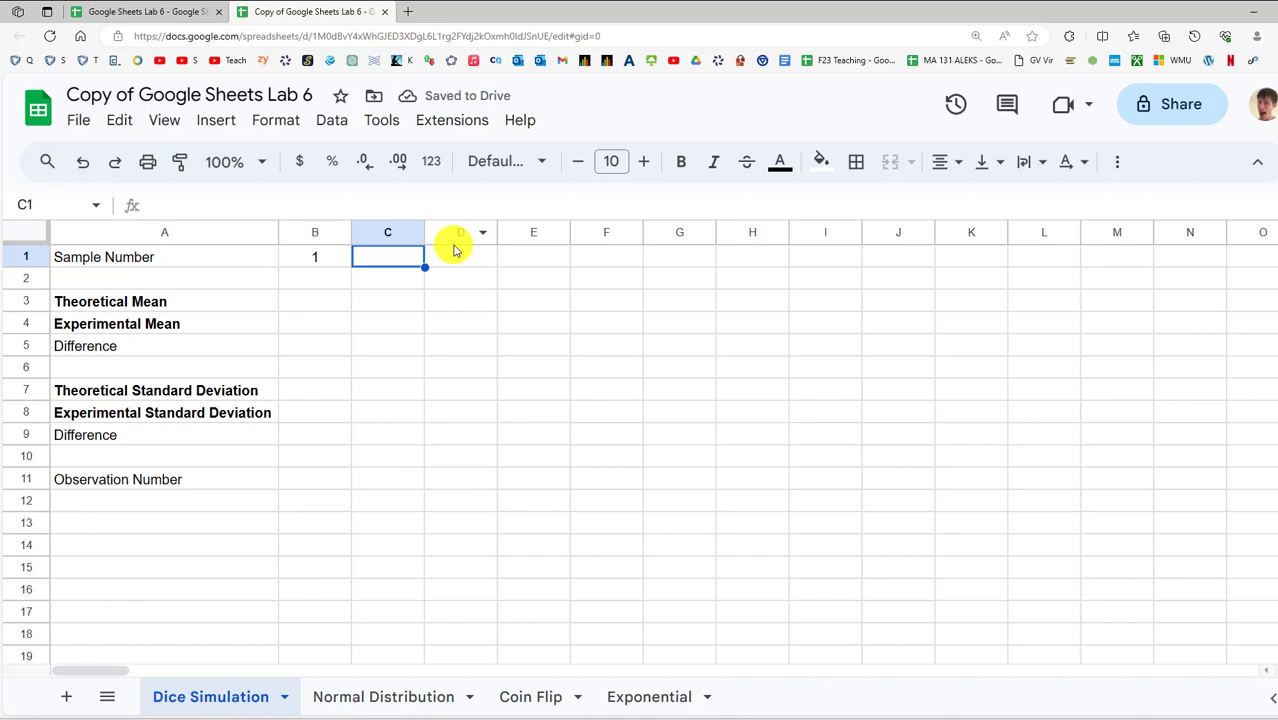
type("=")
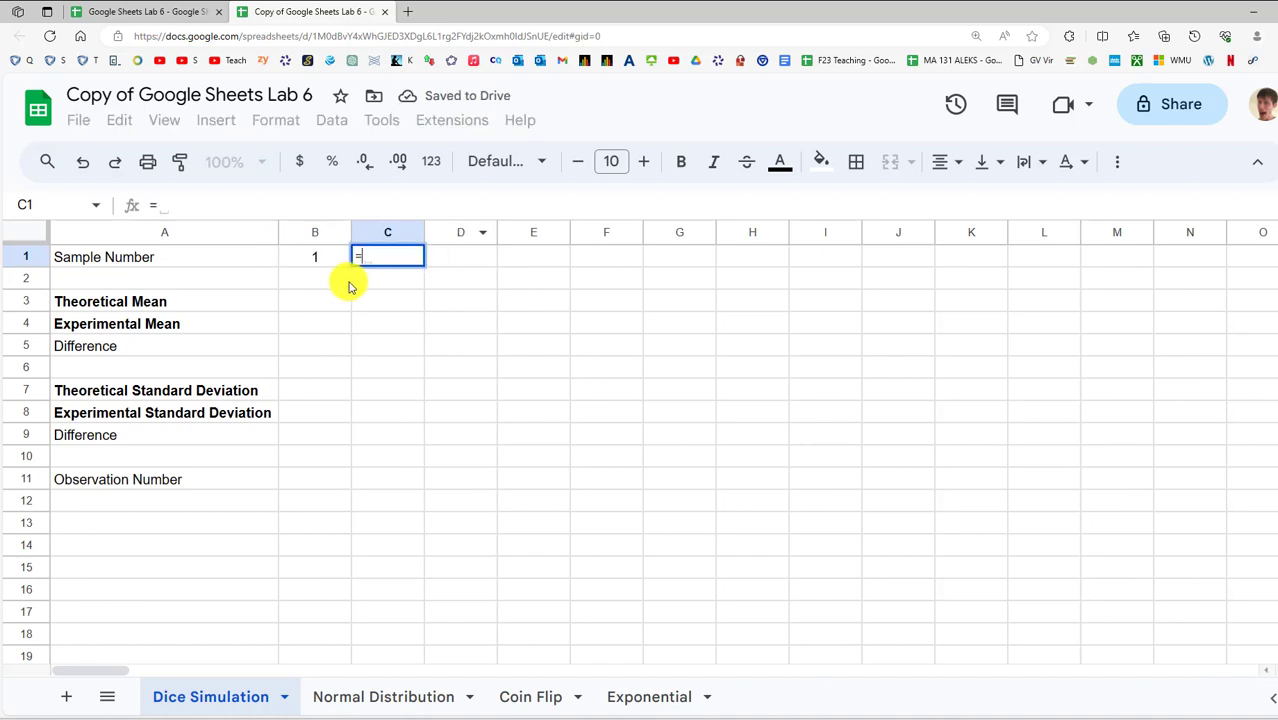
left_click(316, 262)
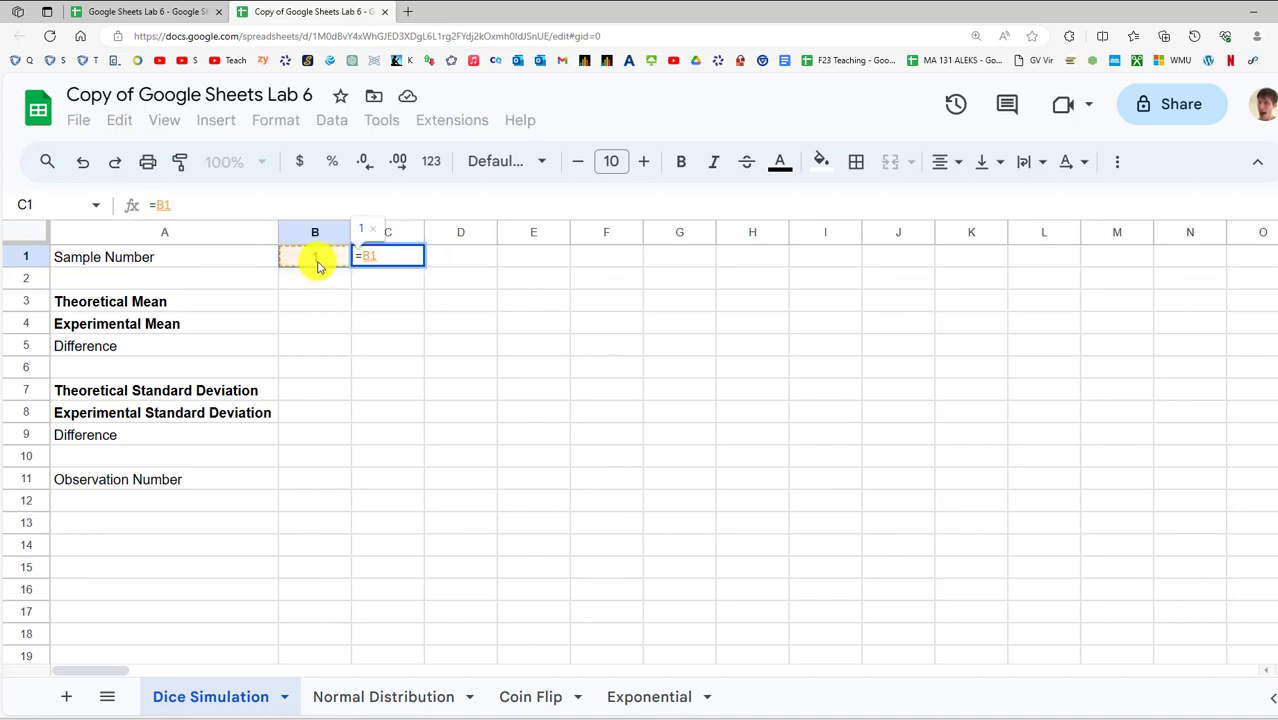
type("+1")
key("Return")
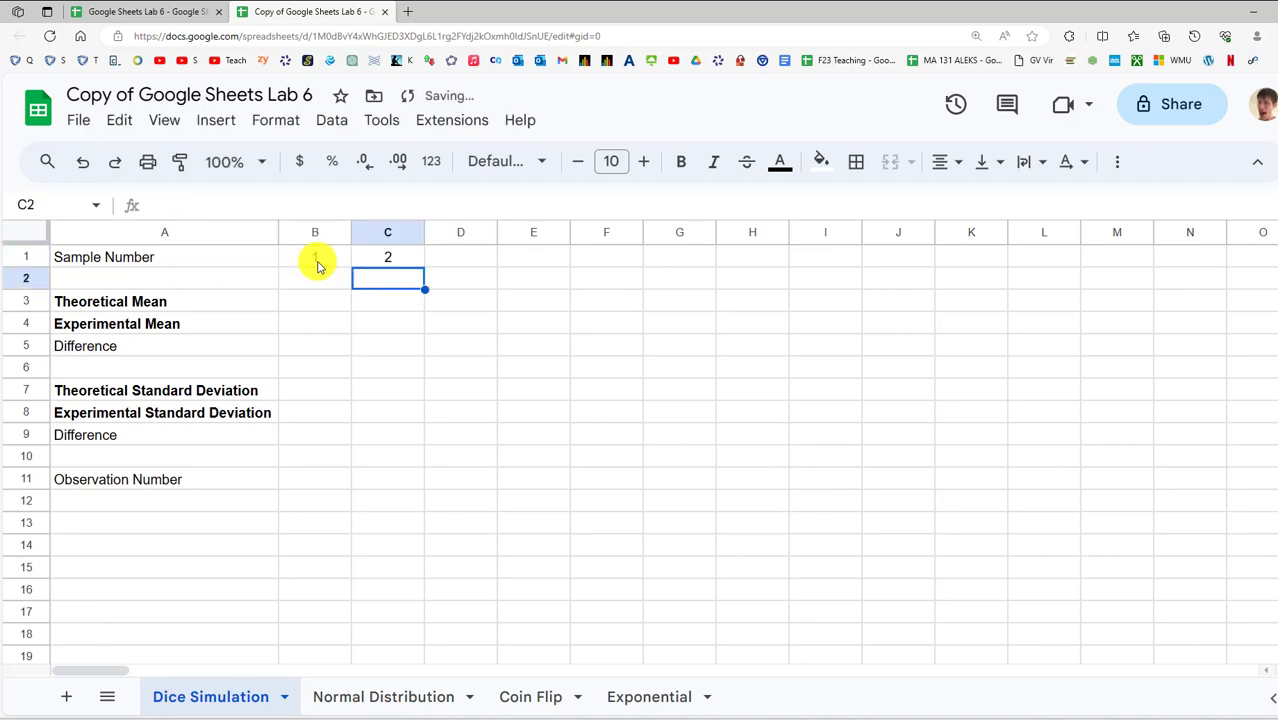
Fill the sample number formula from C1 rightward through GS1
left_click_drag(316, 262, 371, 262)
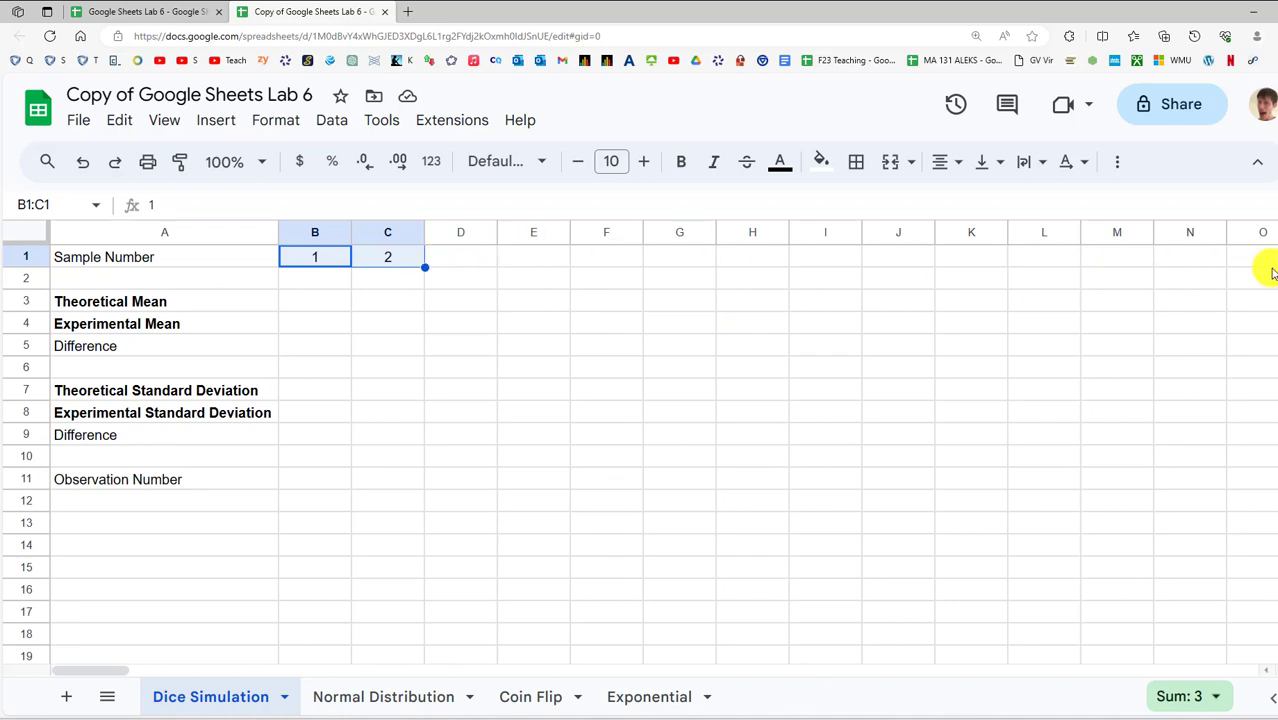
left_click(412, 346)
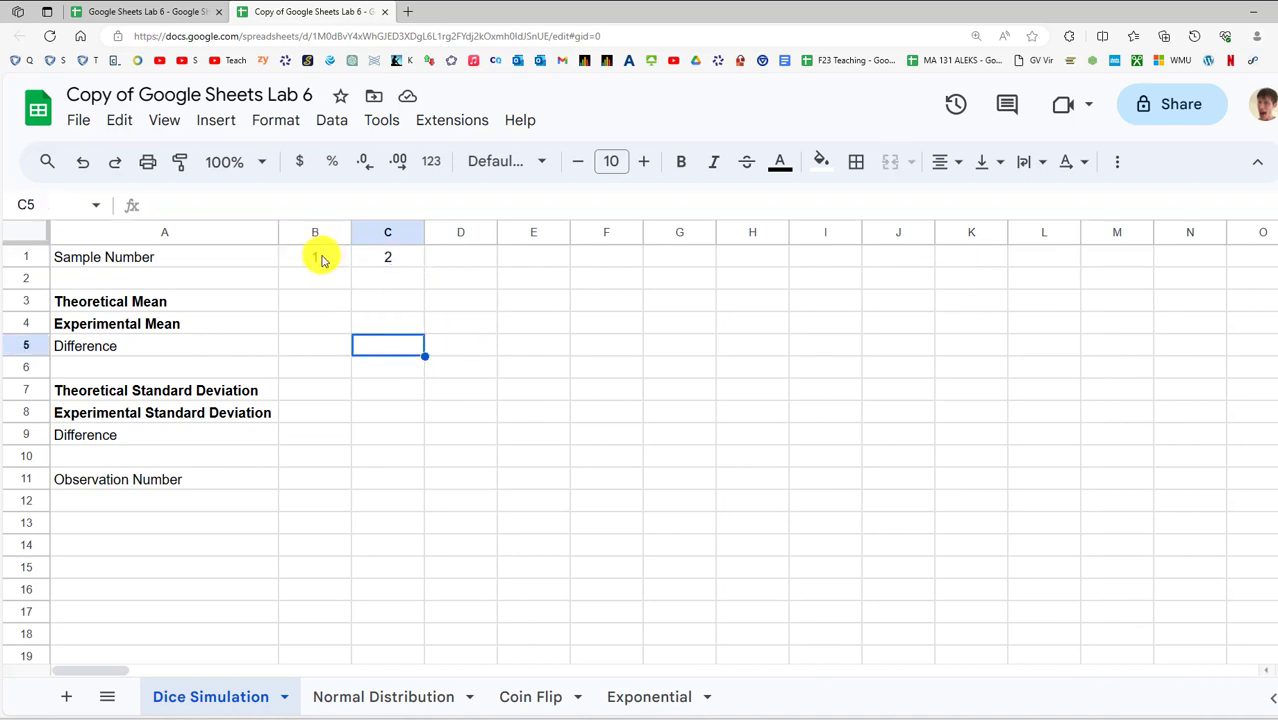
left_click_drag(322, 260, 394, 257)
left_click(382, 280)
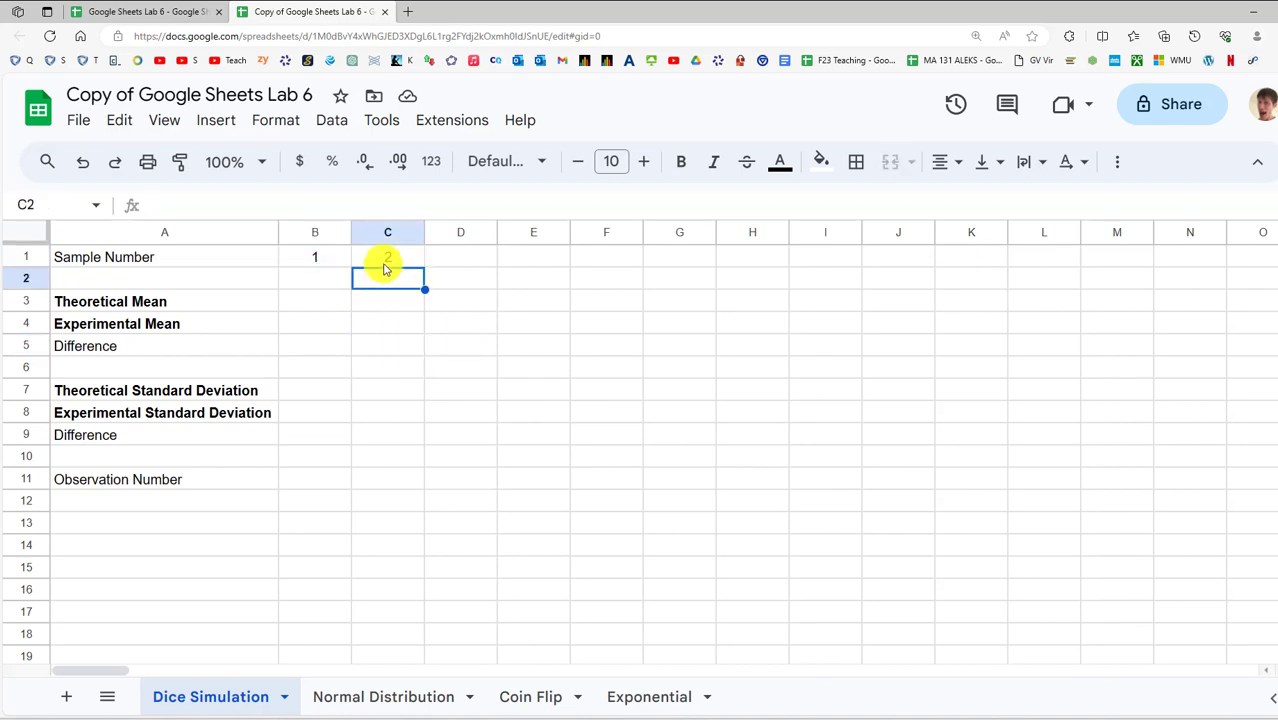
left_click(376, 259)
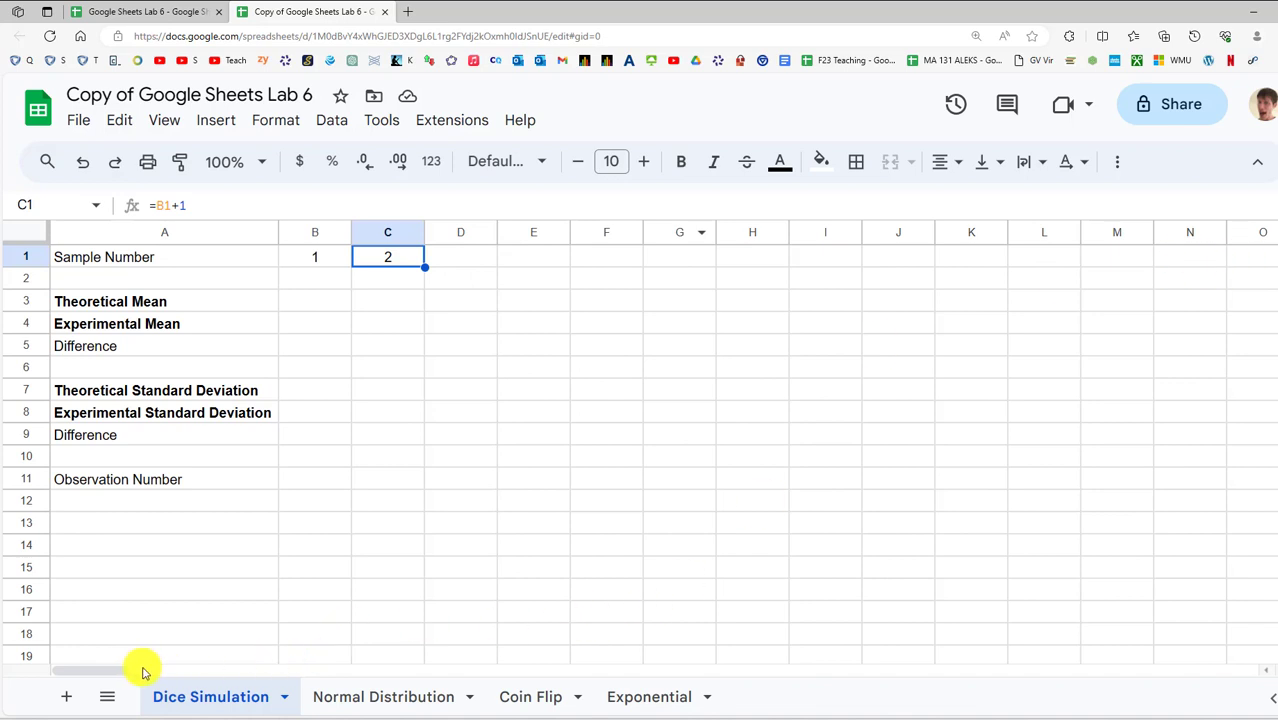
left_click_drag(108, 668, 1024, 682)
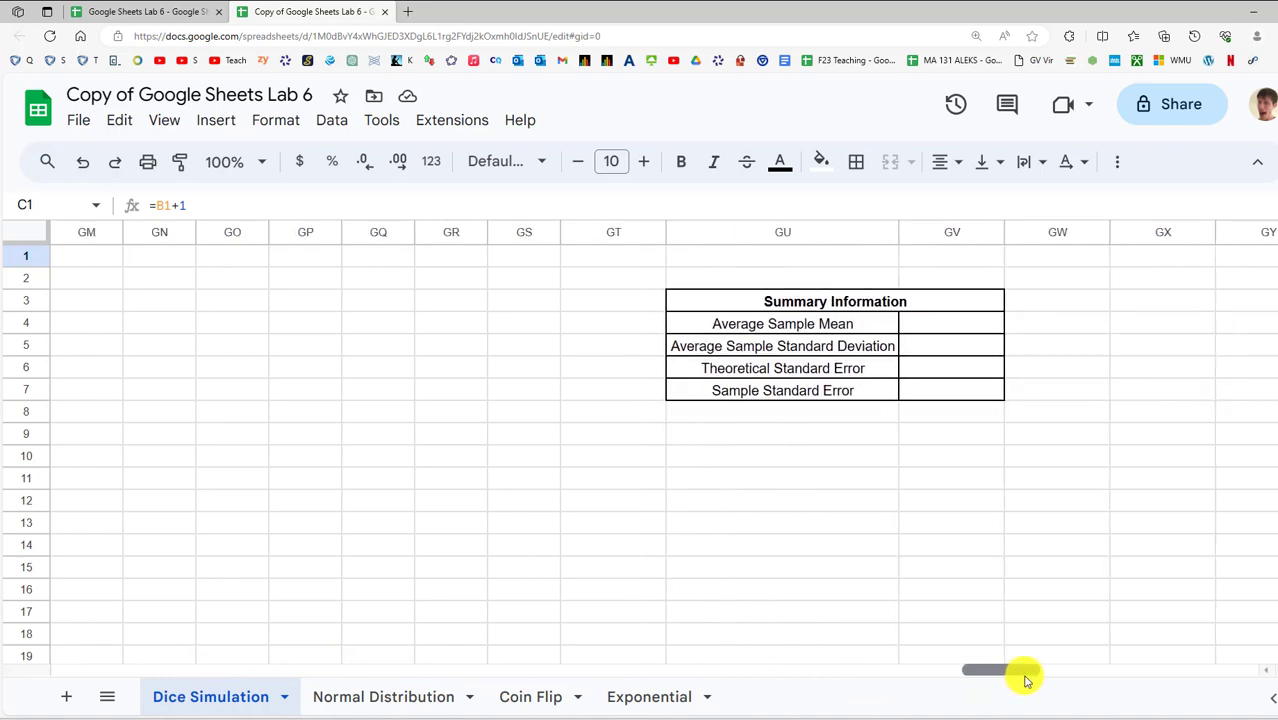
left_click(524, 265, "shift")
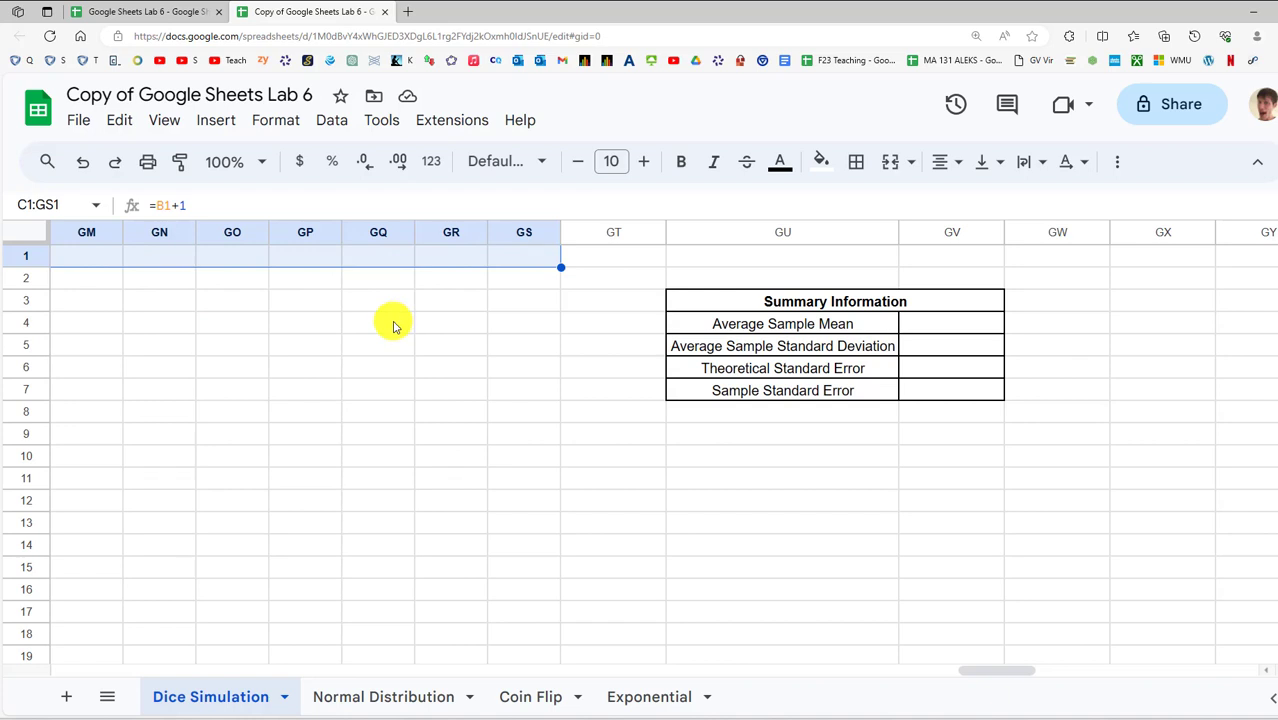
key("ctrl+r")
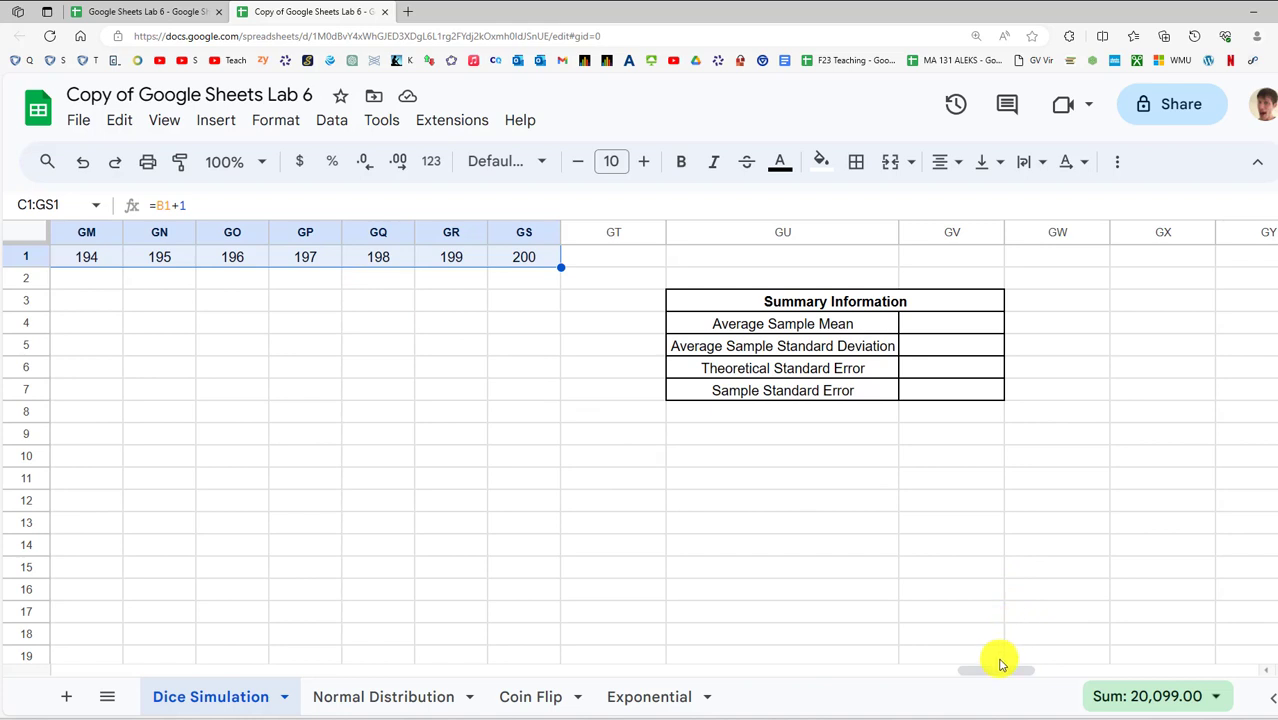
left_click_drag(995, 669, 318, 669)
left_click_drag(235, 607, 5, 570)
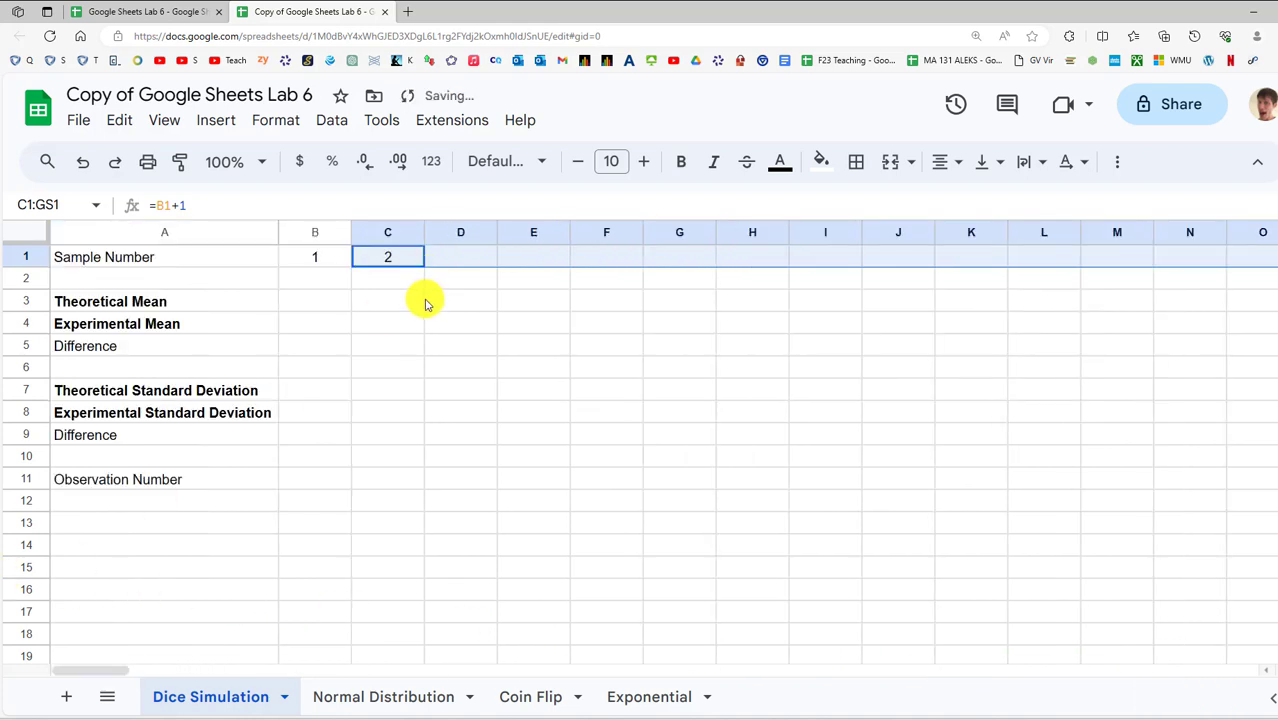
Try extending the C1 formula across row 1 with the fill handle
left_click(408, 259)
left_click_drag(423, 266, 1250, 262)
left_click(789, 270)
left_click(784, 262)
left_click(1130, 263)
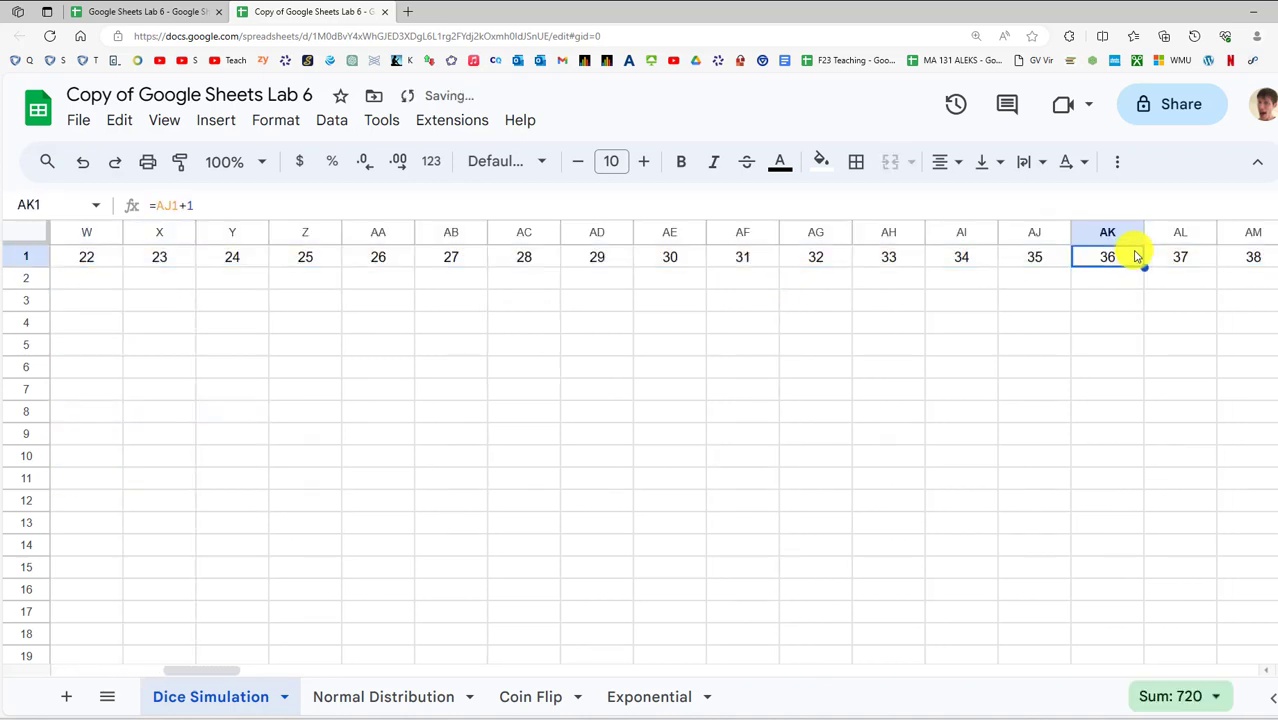
Undo the fills across row 1 and restore the 1 in B1 and =B1+1 in C1
key("ctrl+z")
key("ctrl+z")
key("ctrl+z")
key("ctrl+z")
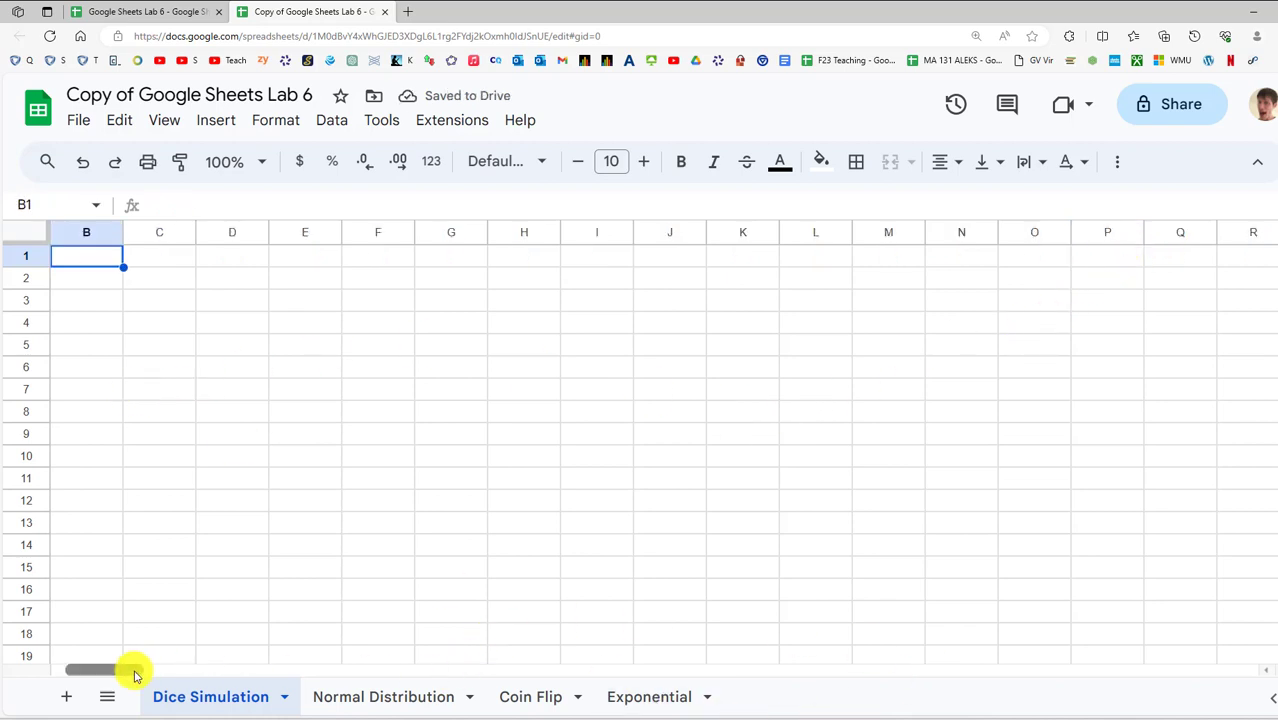
left_click_drag(128, 672, 100, 672)
left_click(300, 500)
key("ctrl+y")
key("ctrl+y")
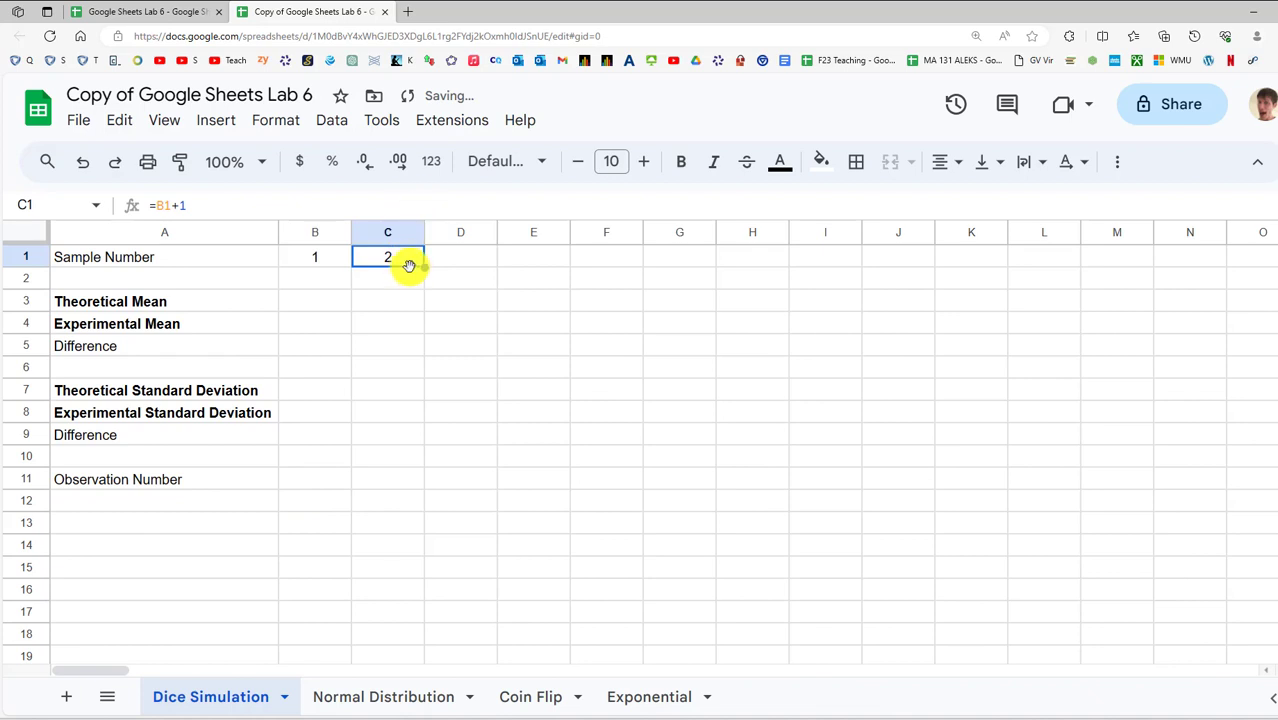
Fill the C1 formula right across C1:GS1 to number the samples through 200
left_click_drag(105, 668, 977, 641)
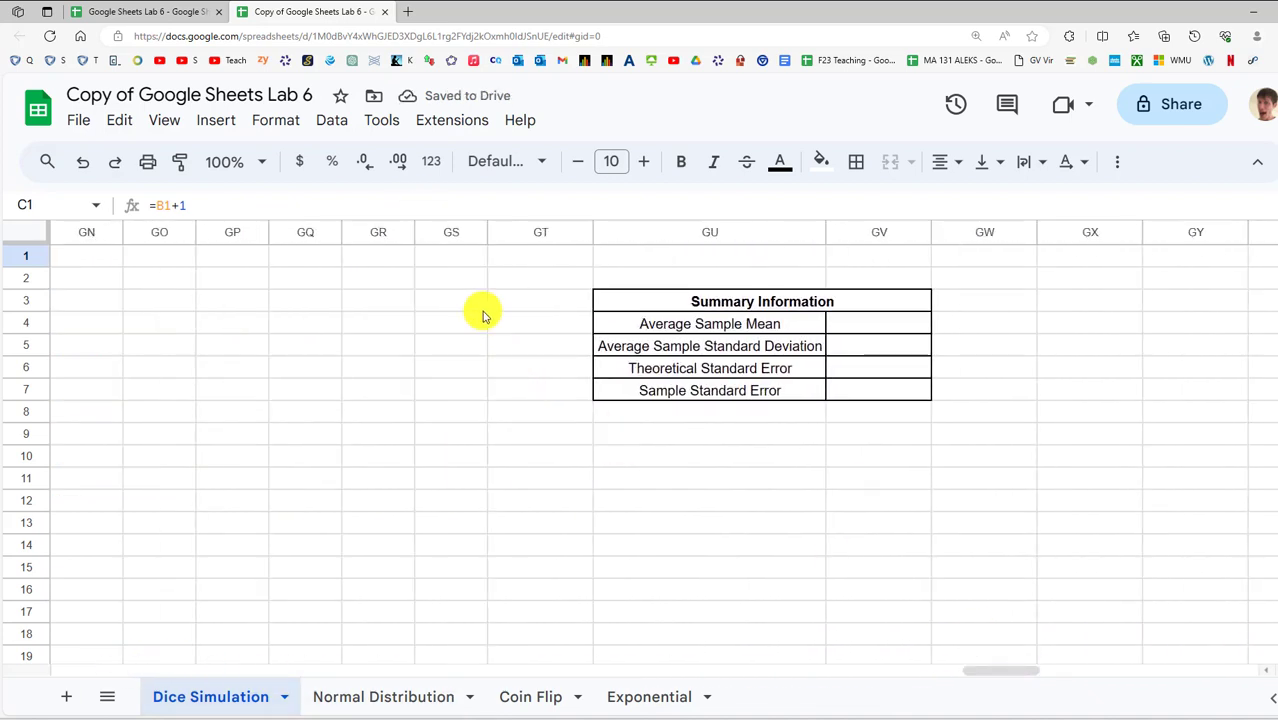
left_click(451, 260, "shift")
key("ctrl+r")
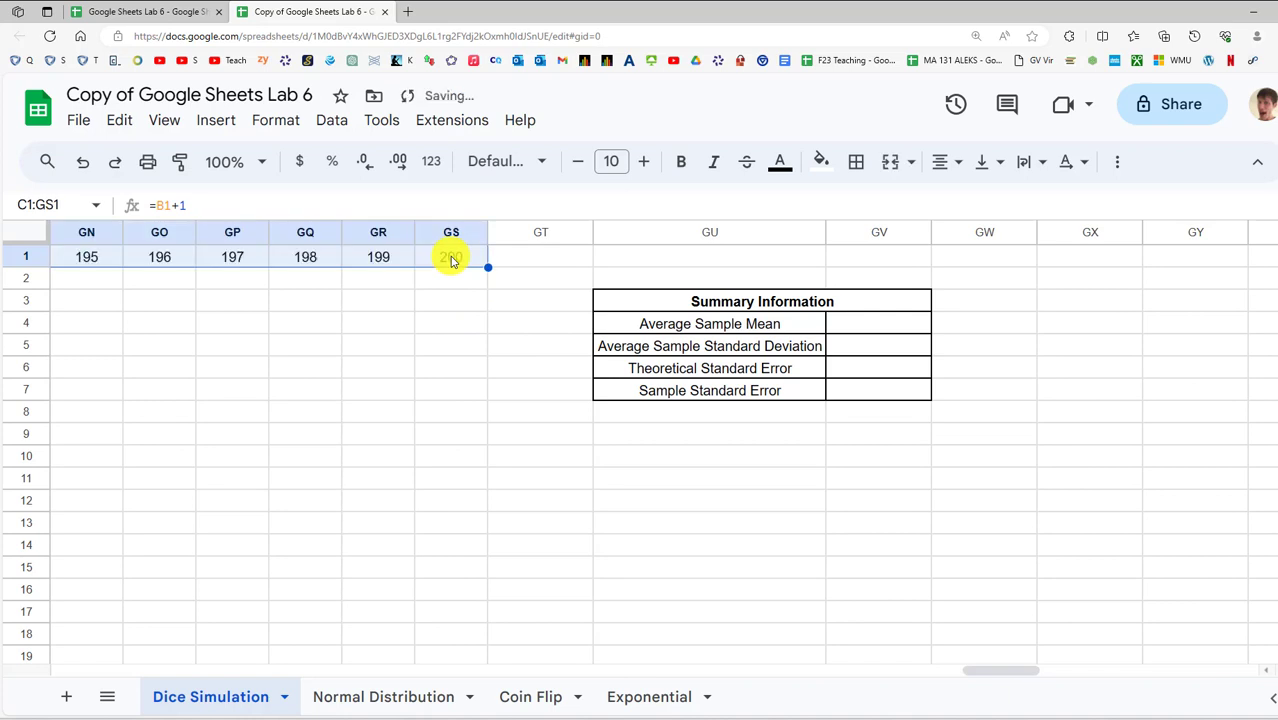
left_click_drag(1006, 676, 114, 616)
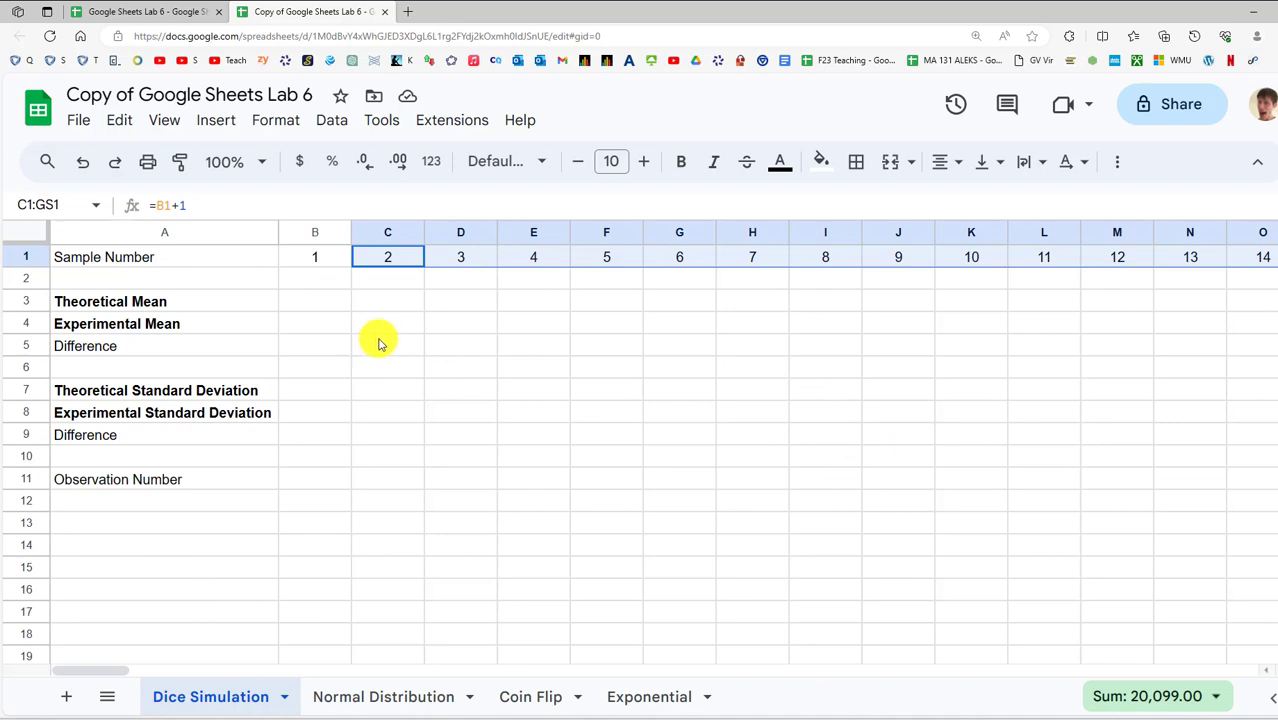
Calculate the theoretical mean of a die roll in B3 with =average(1,2,3,4,5,6)
left_click(320, 303)
left_click(157, 300)
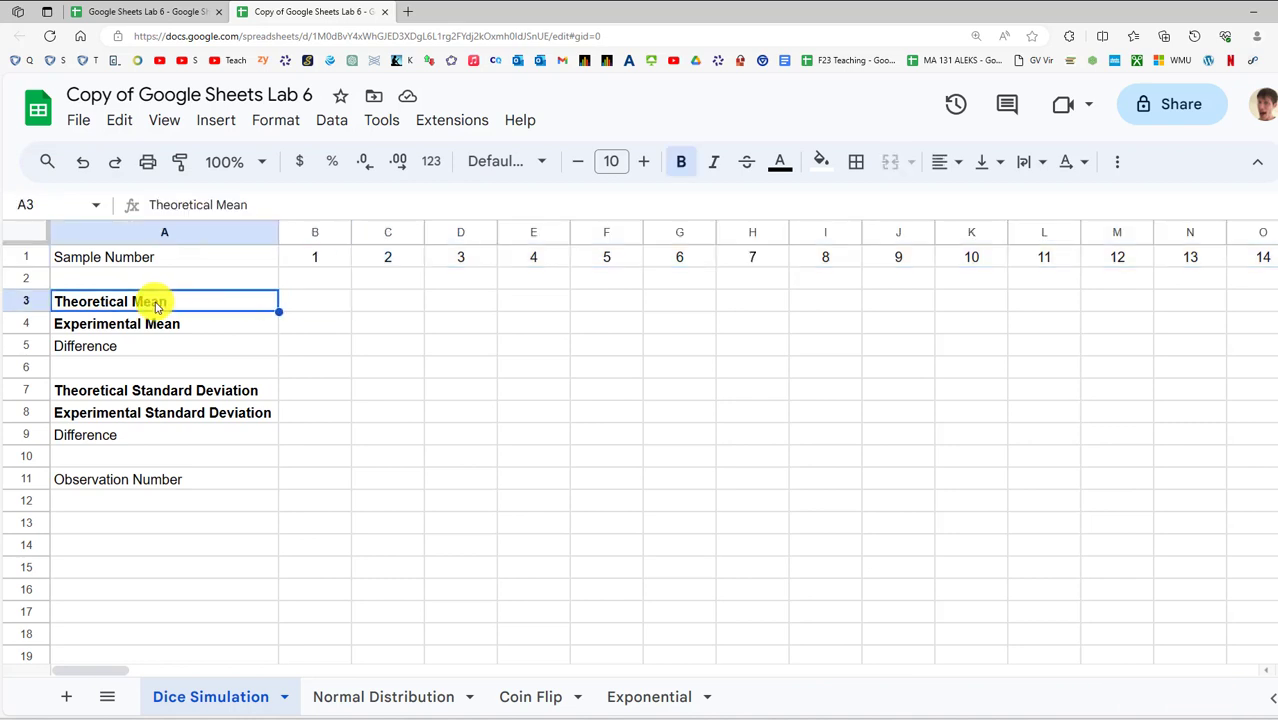
left_click(149, 332)
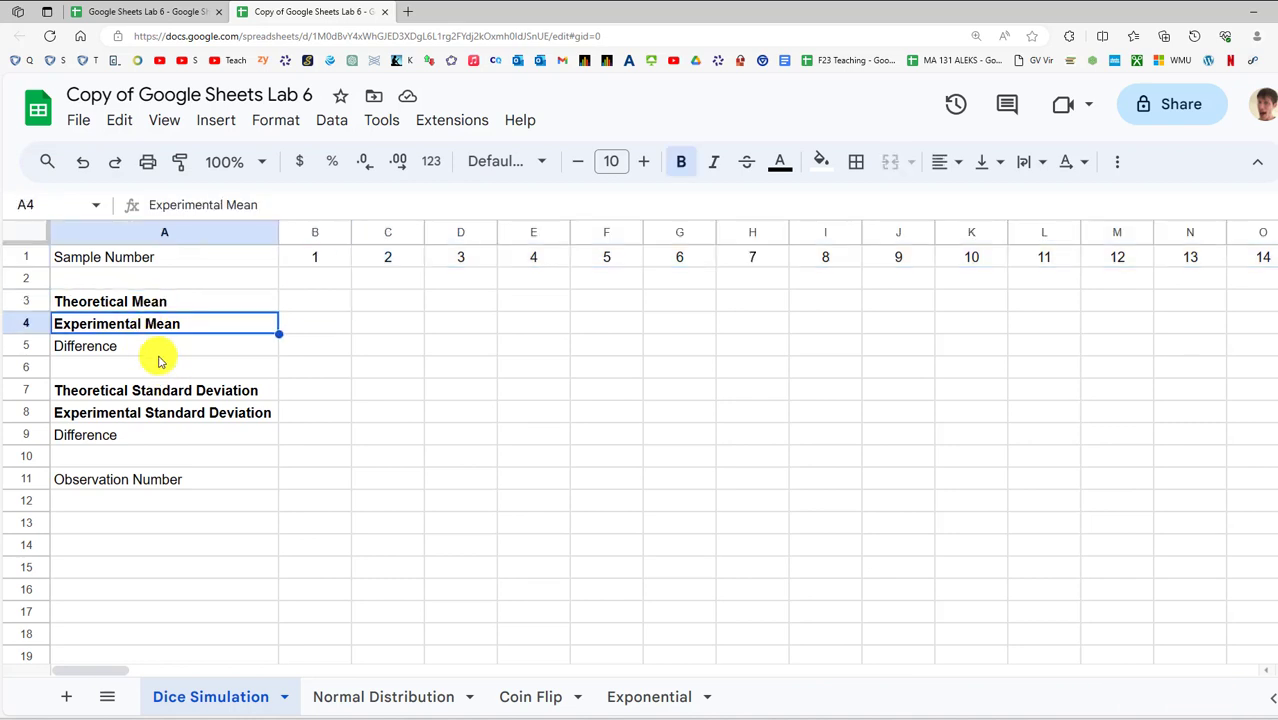
left_click(300, 309)
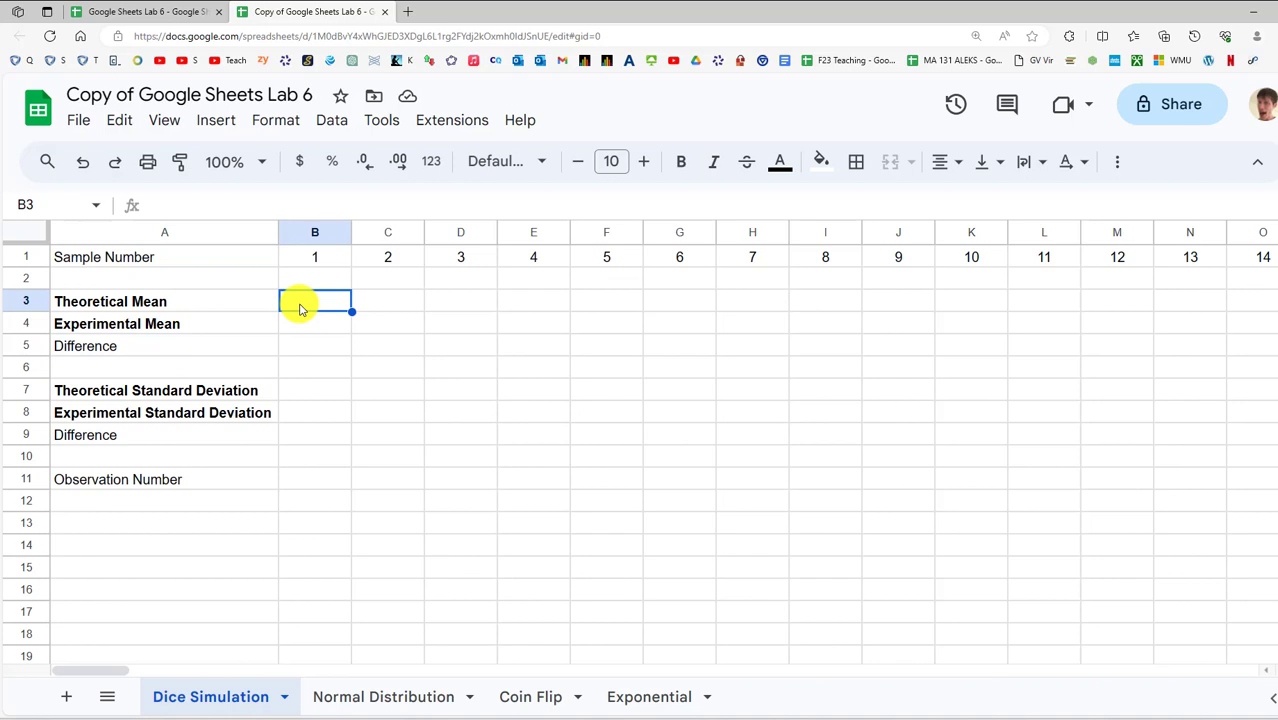
type("=average(")
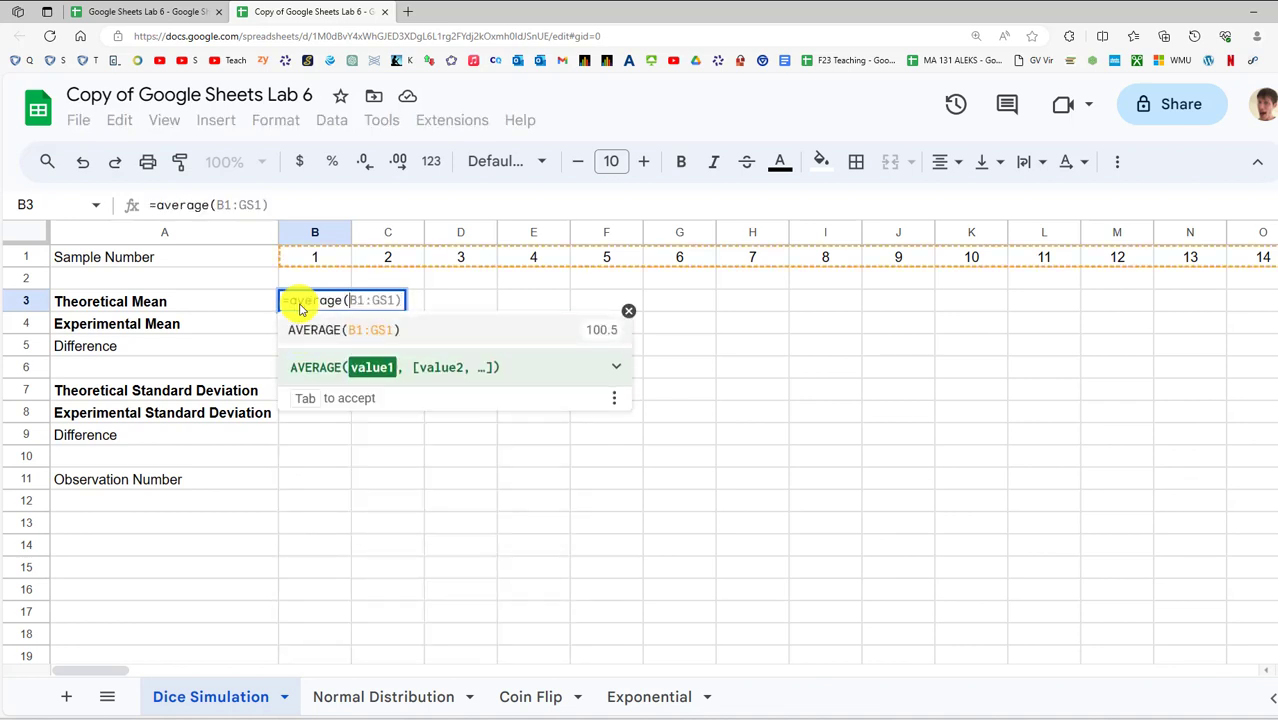
type("1,")
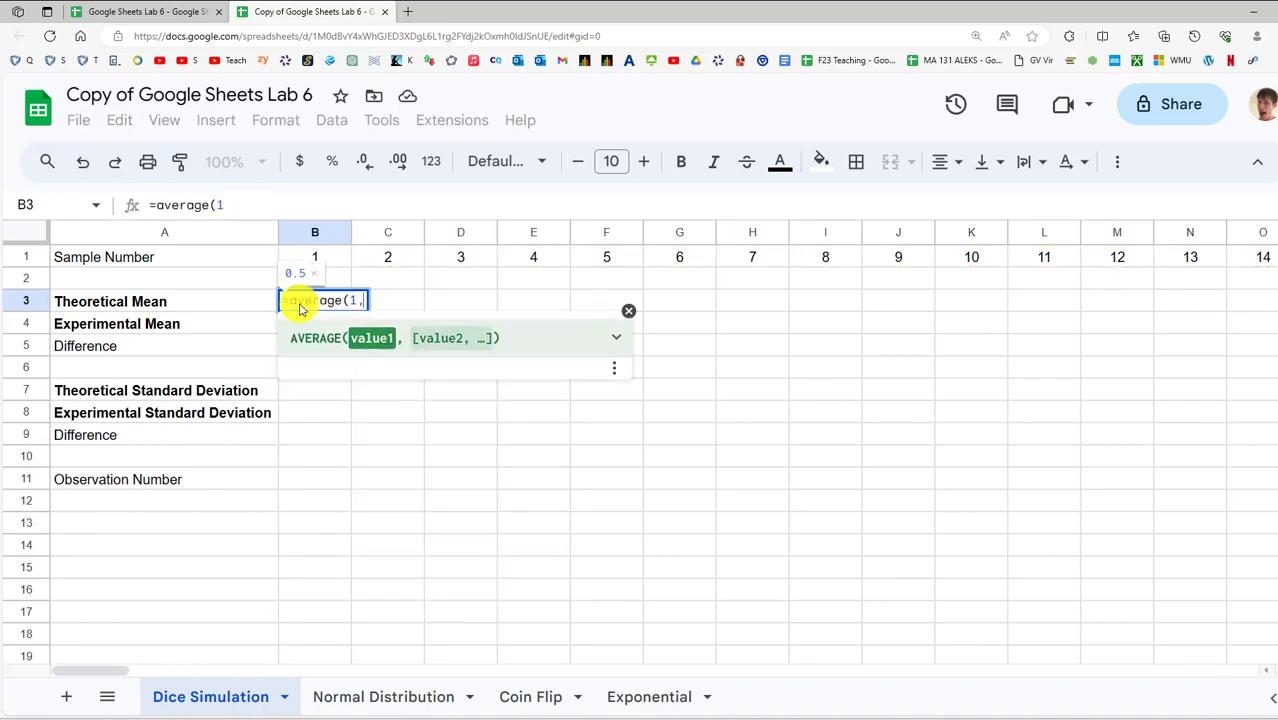
type("2,3,4,5,6")
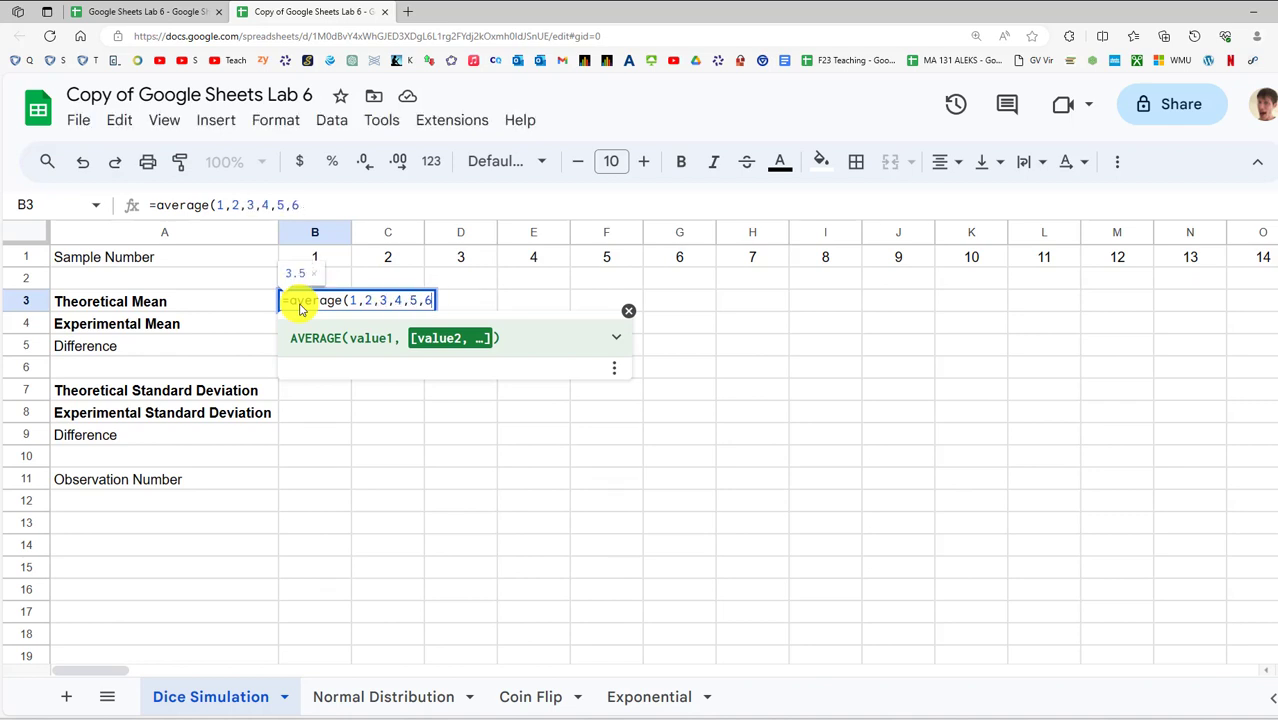
type(")")
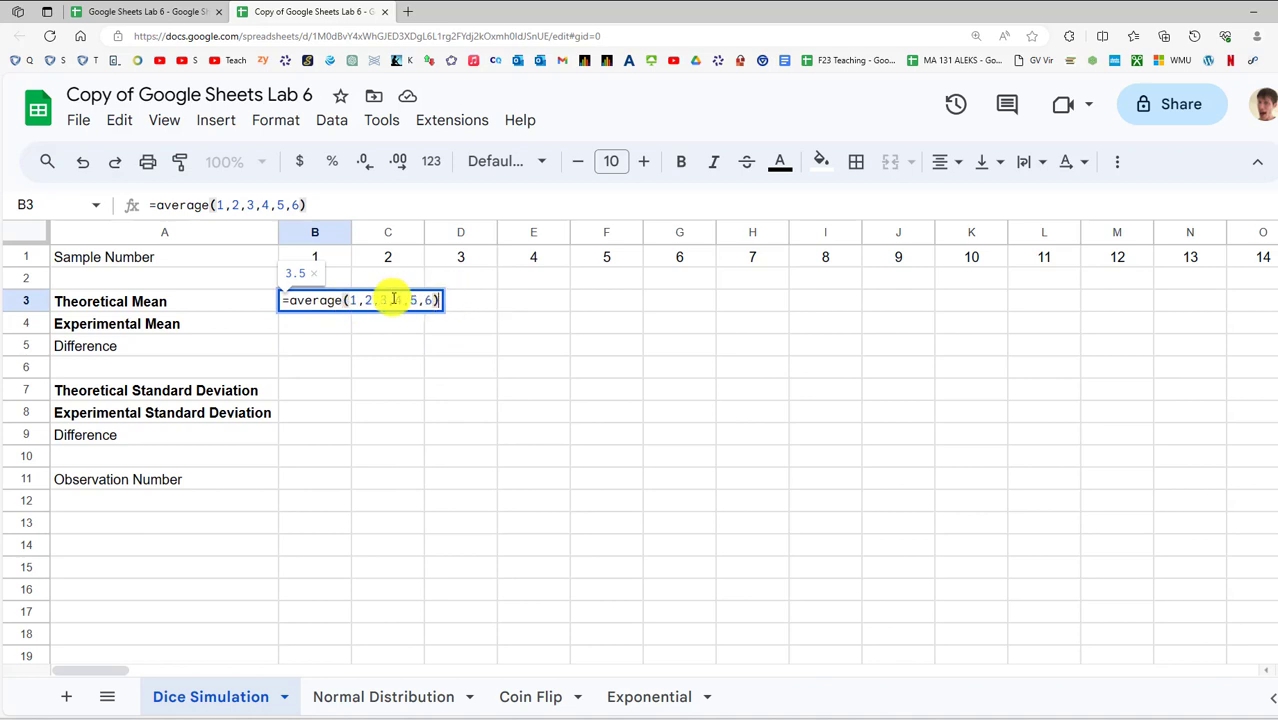
key("Return")
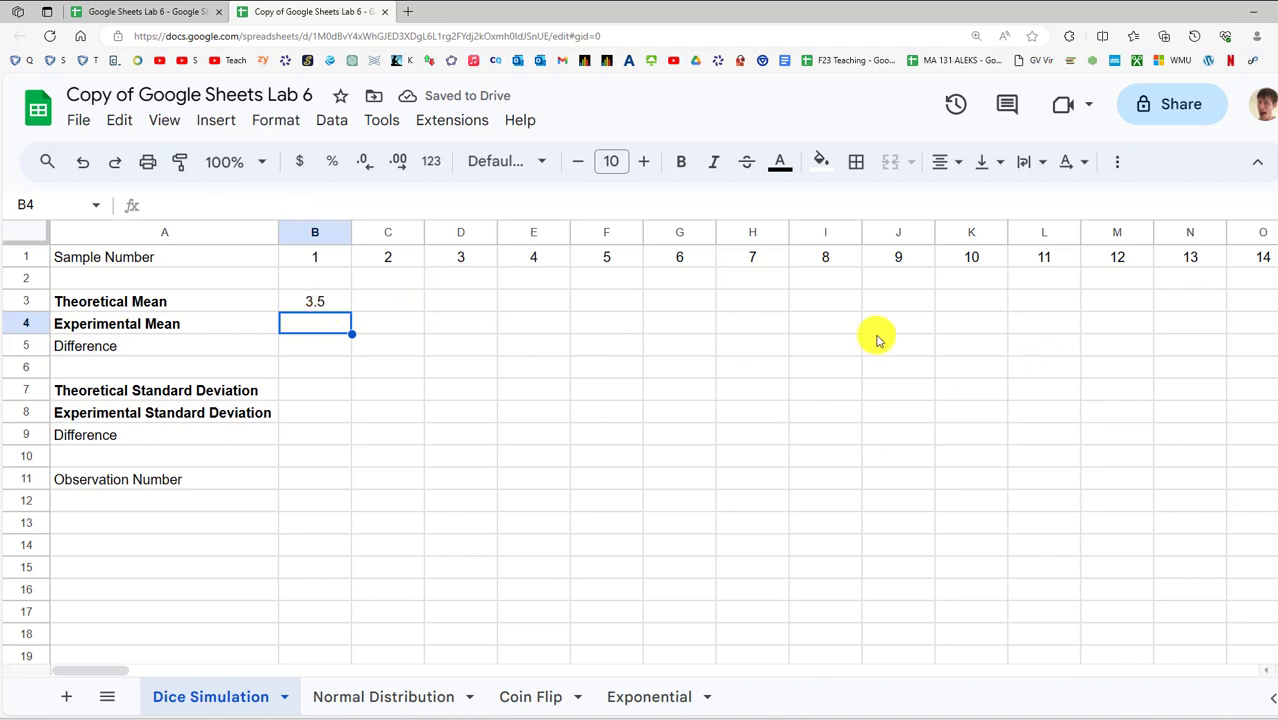
left_click(310, 299)
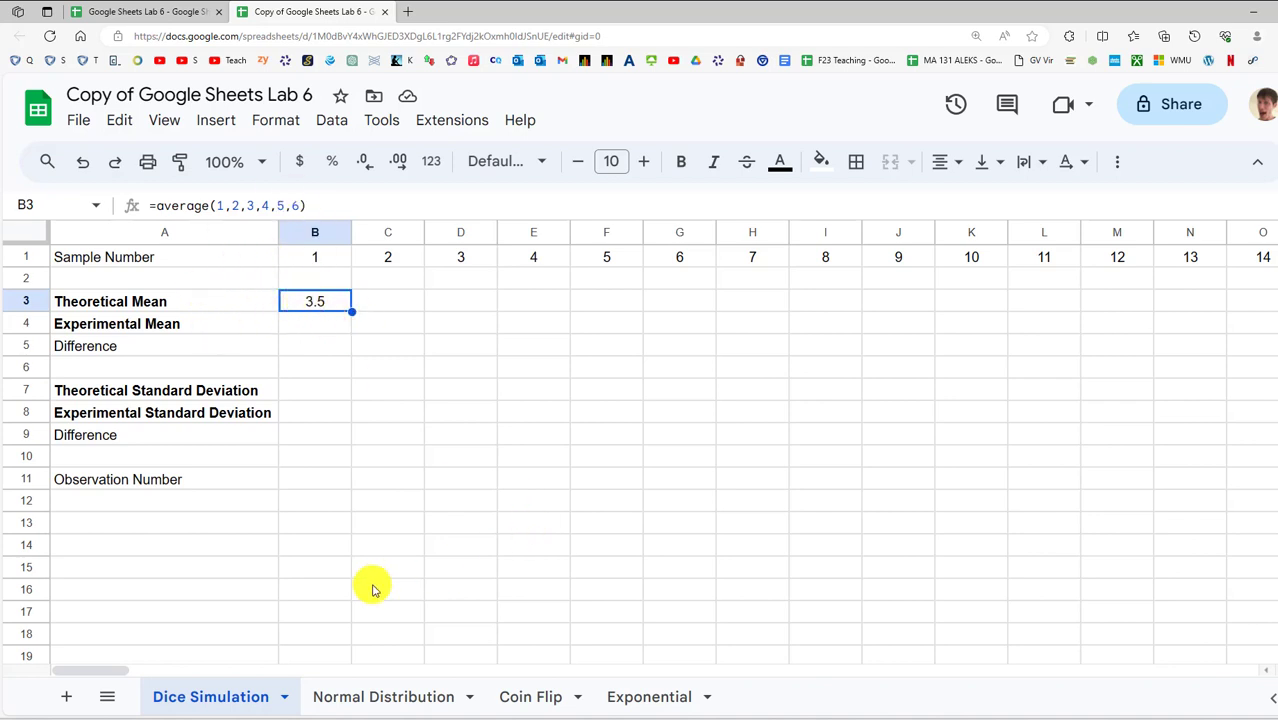
Fill the theoretical mean formula in B3 right across B3:GS3 for all 200 samples
left_click_drag(103, 669, 1009, 675)
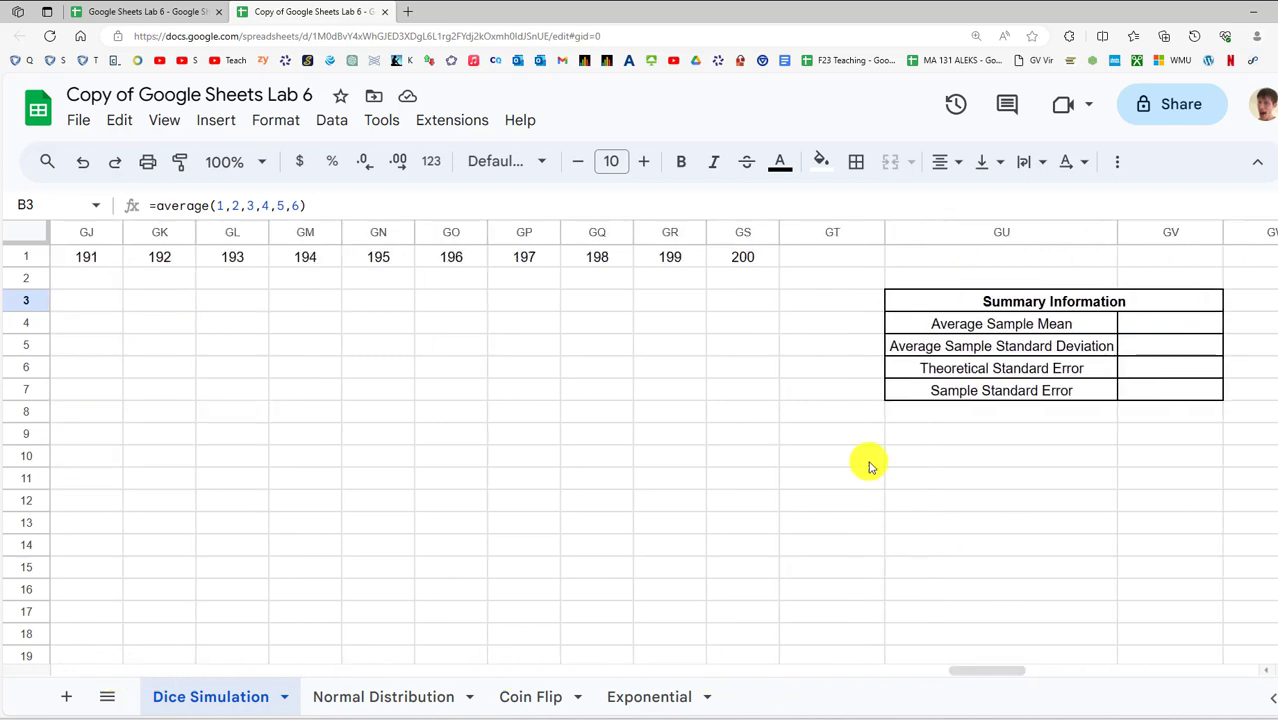
left_click(742, 309, "shift")
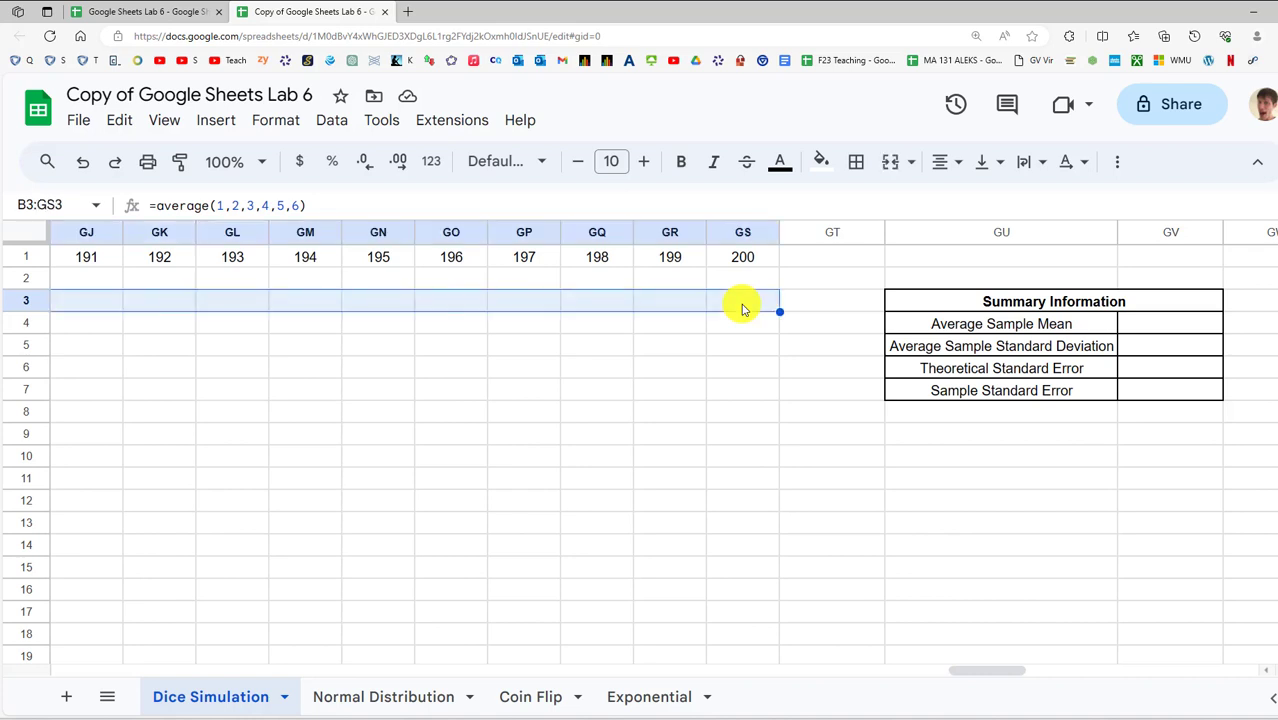
key("ctrl+r")
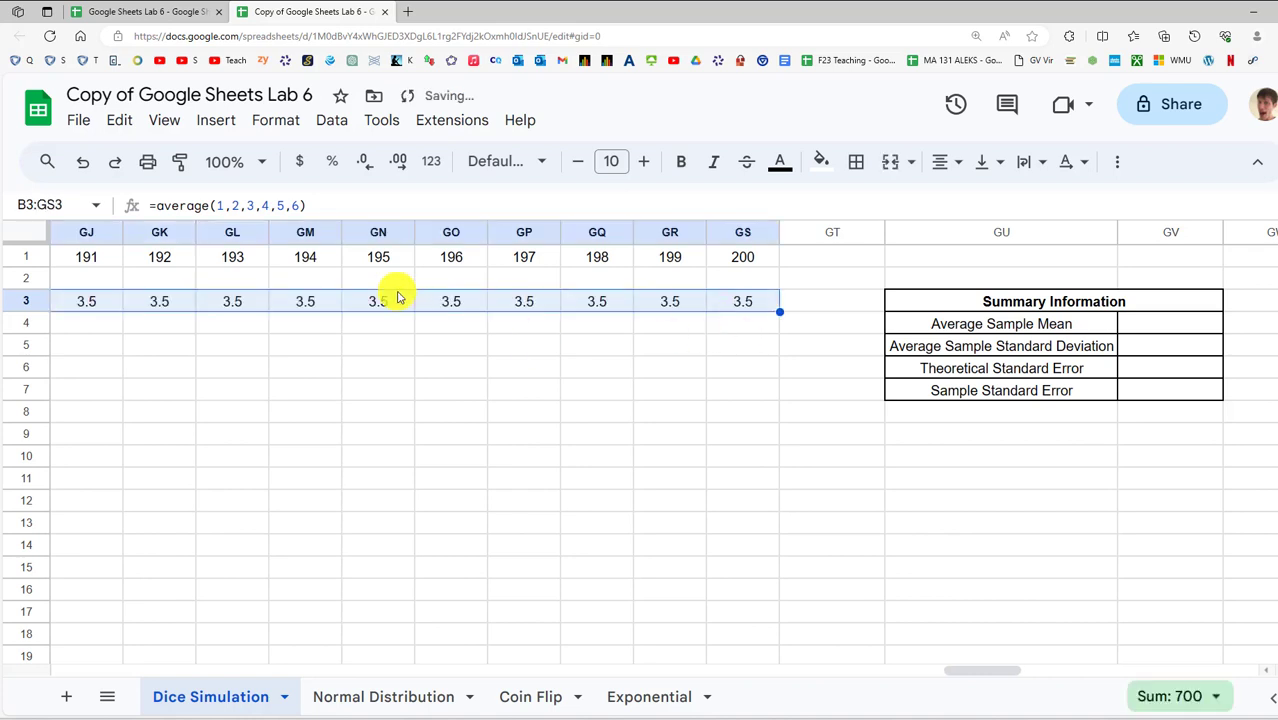
left_click_drag(980, 663, 25, 635)
left_click(340, 366)
left_click(228, 323)
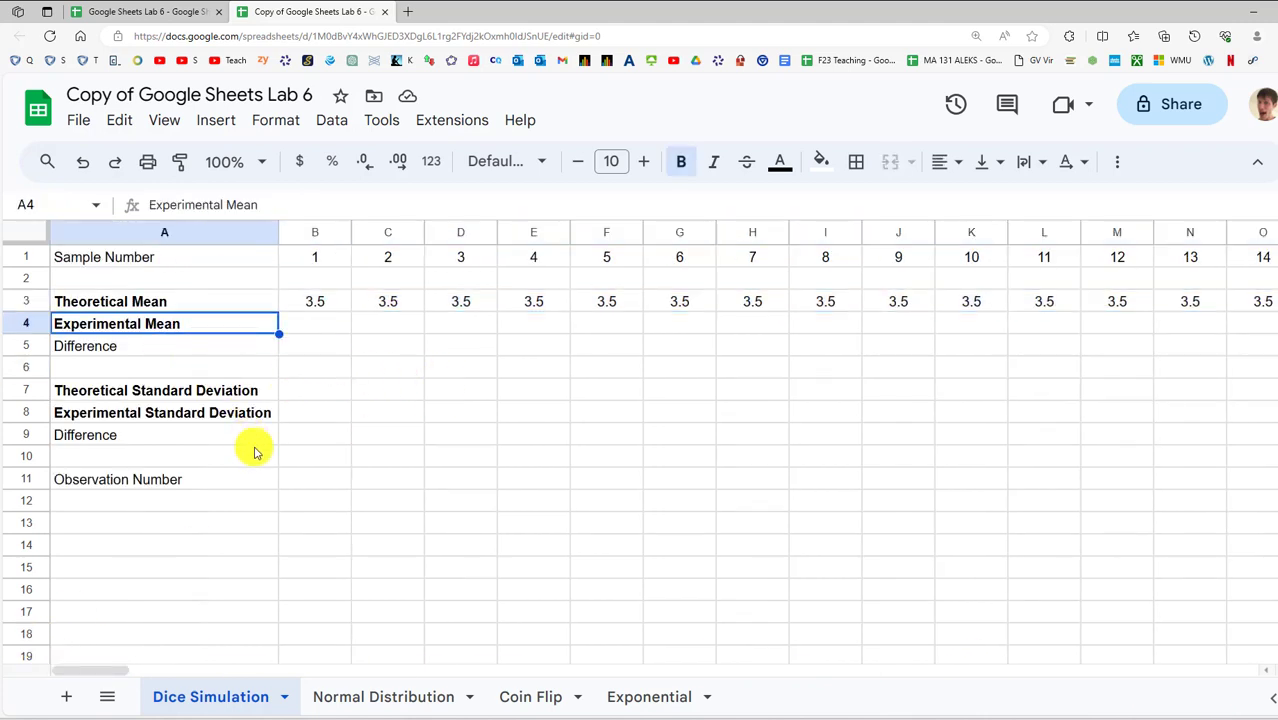
Calculate the theoretical population standard deviation of a die roll in B7 with =stdev.p(1,2,3,4,5,6)
left_click(318, 391)
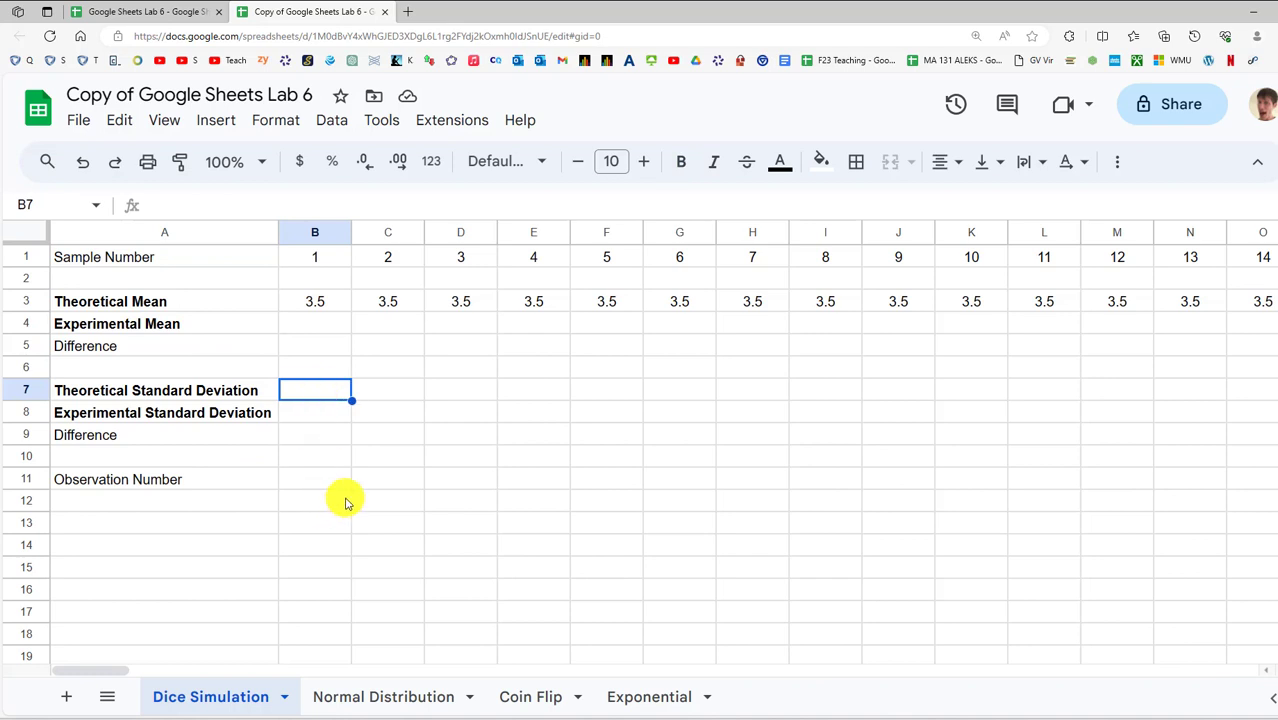
type("=std")
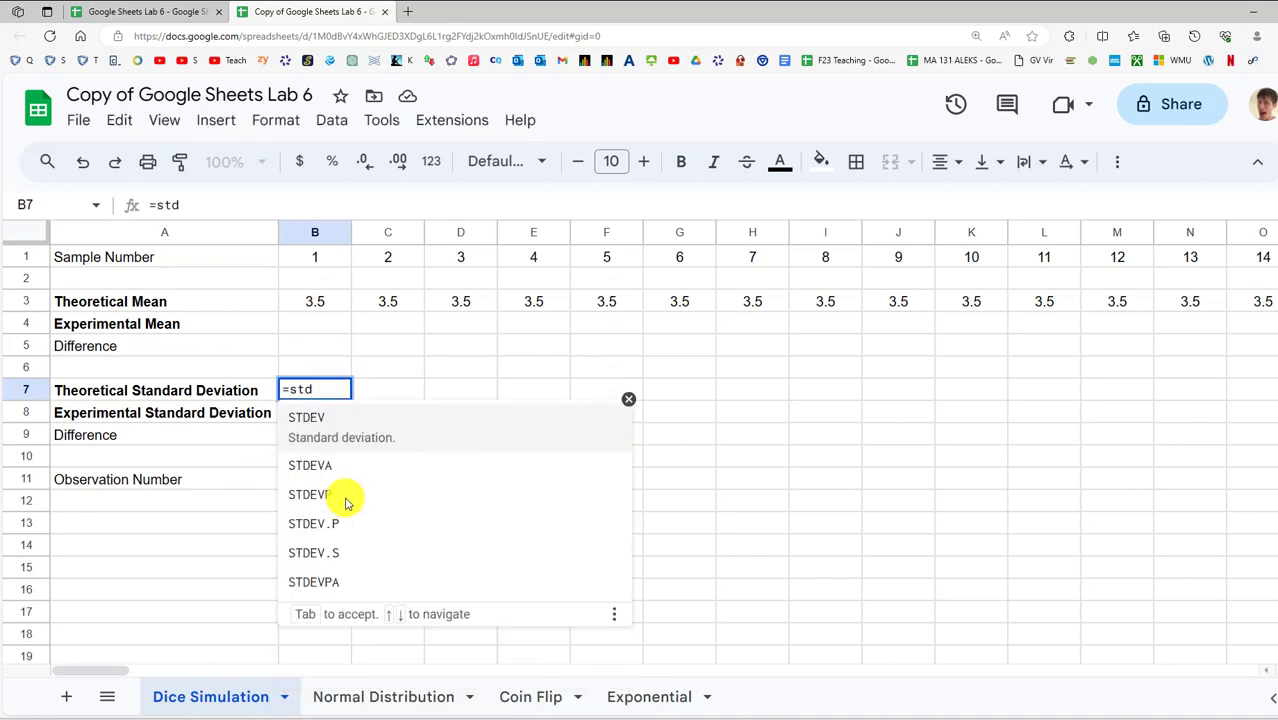
type("ev.p")
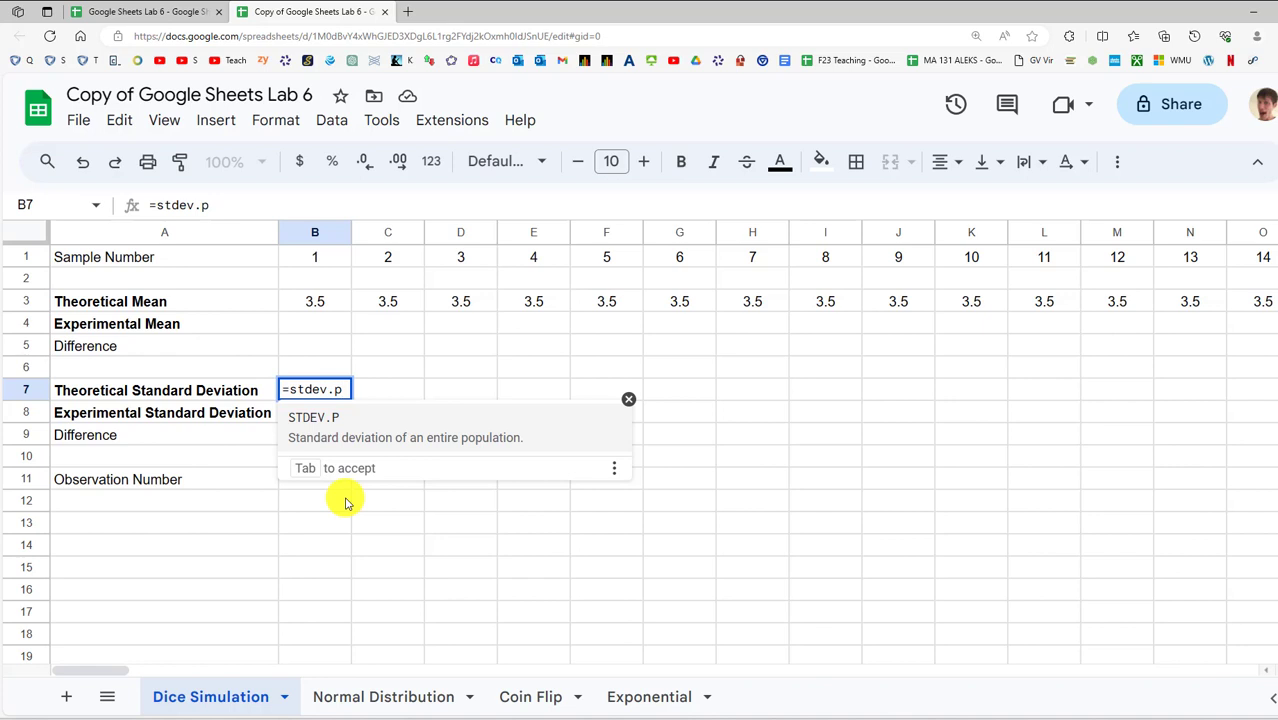
type("(")
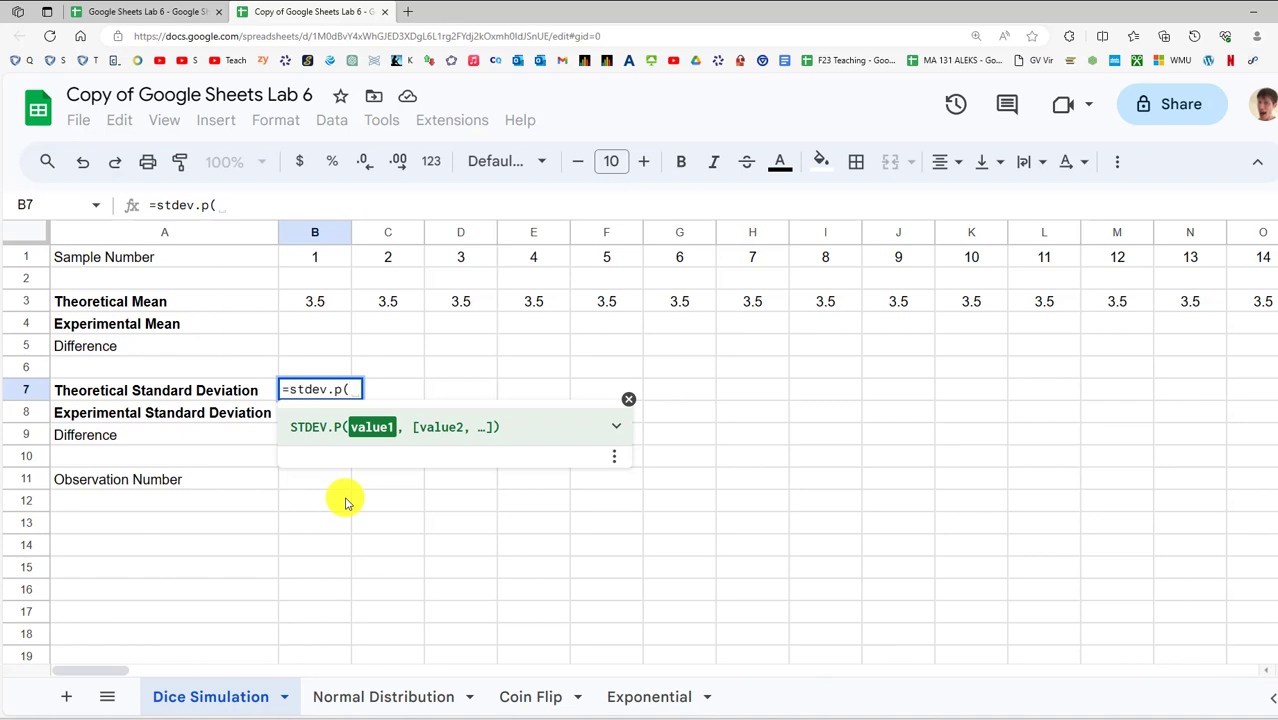
type("1,")
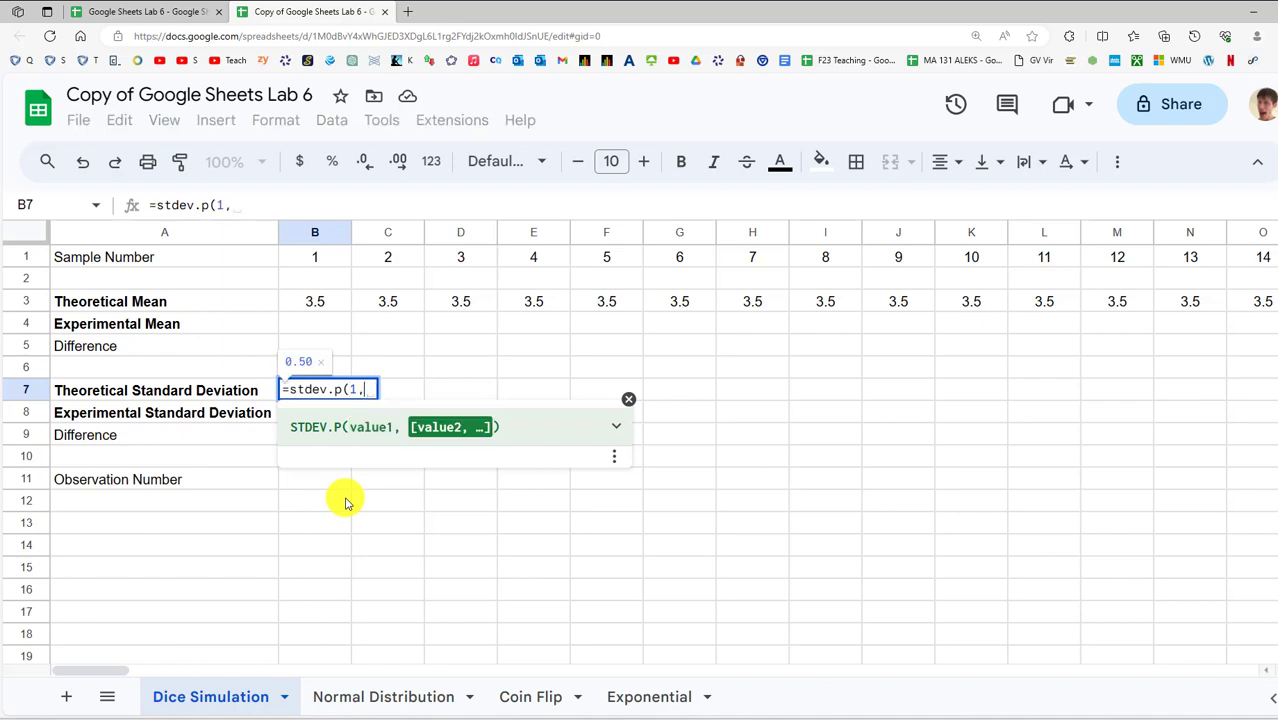
type("2,3,4,5,")
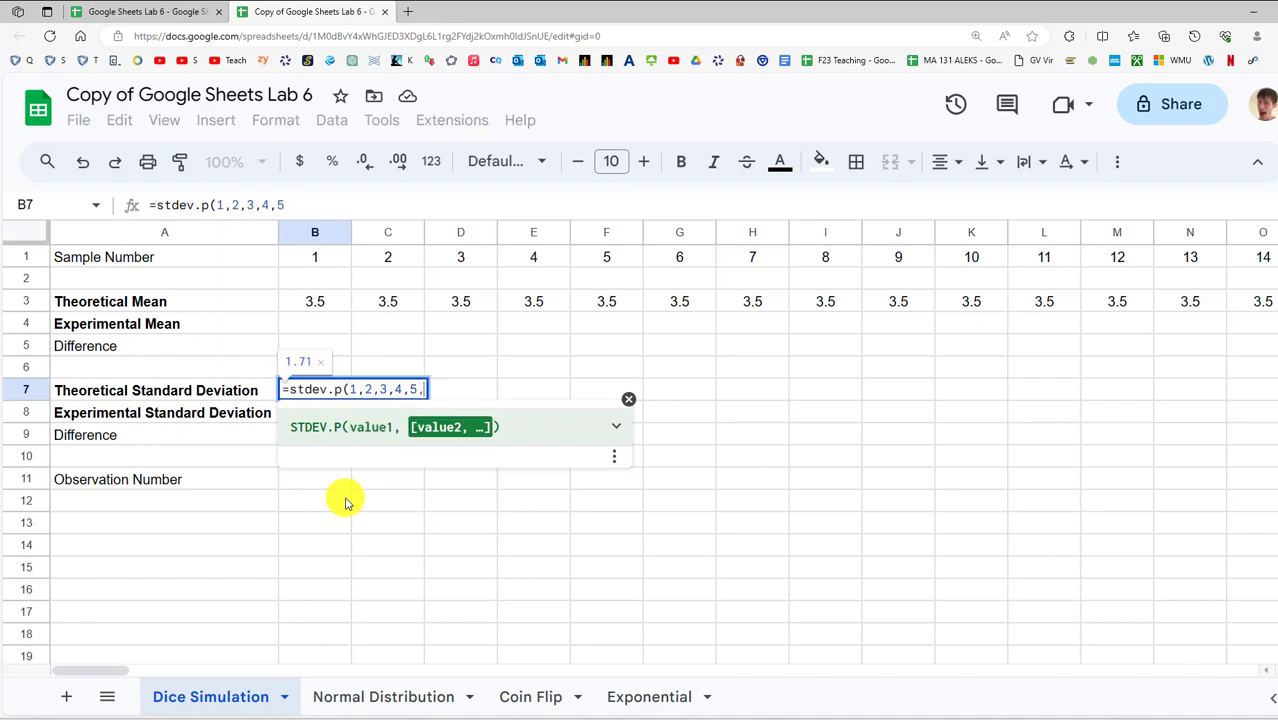
type("6)")
key("Return")
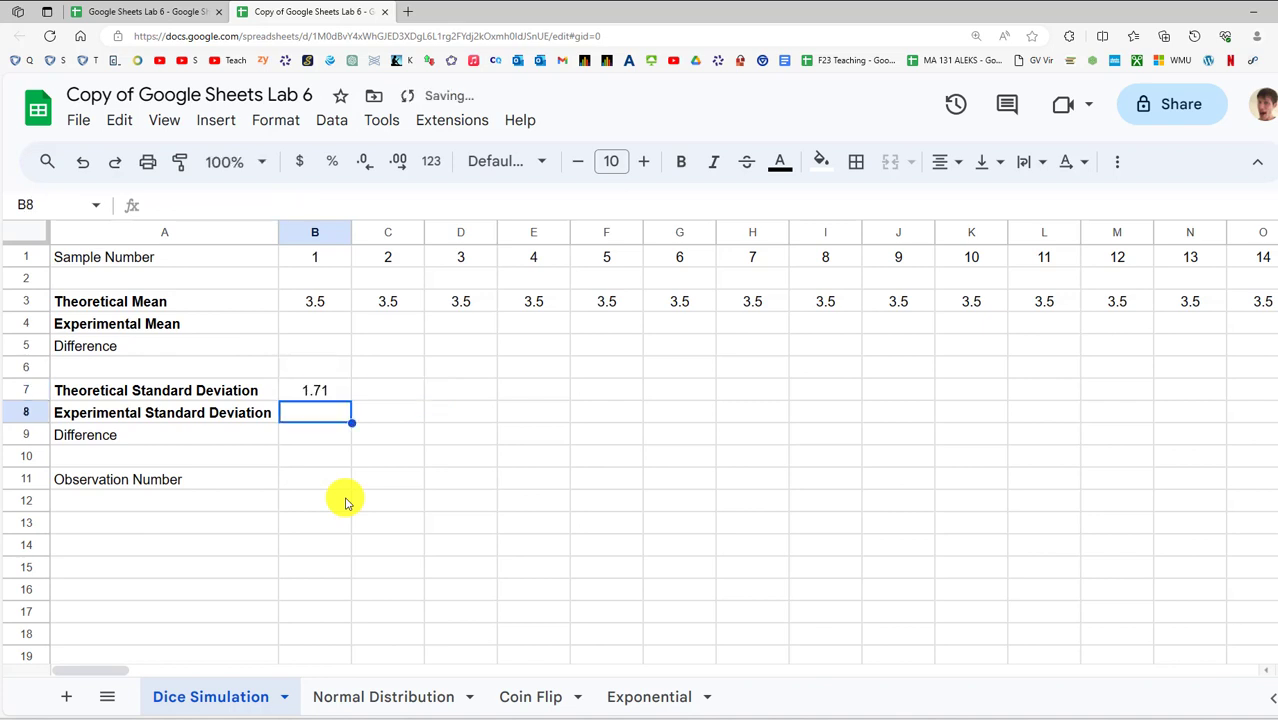
Fill the theoretical standard deviation formula in B7 right across B7:GS7
left_click(319, 391)
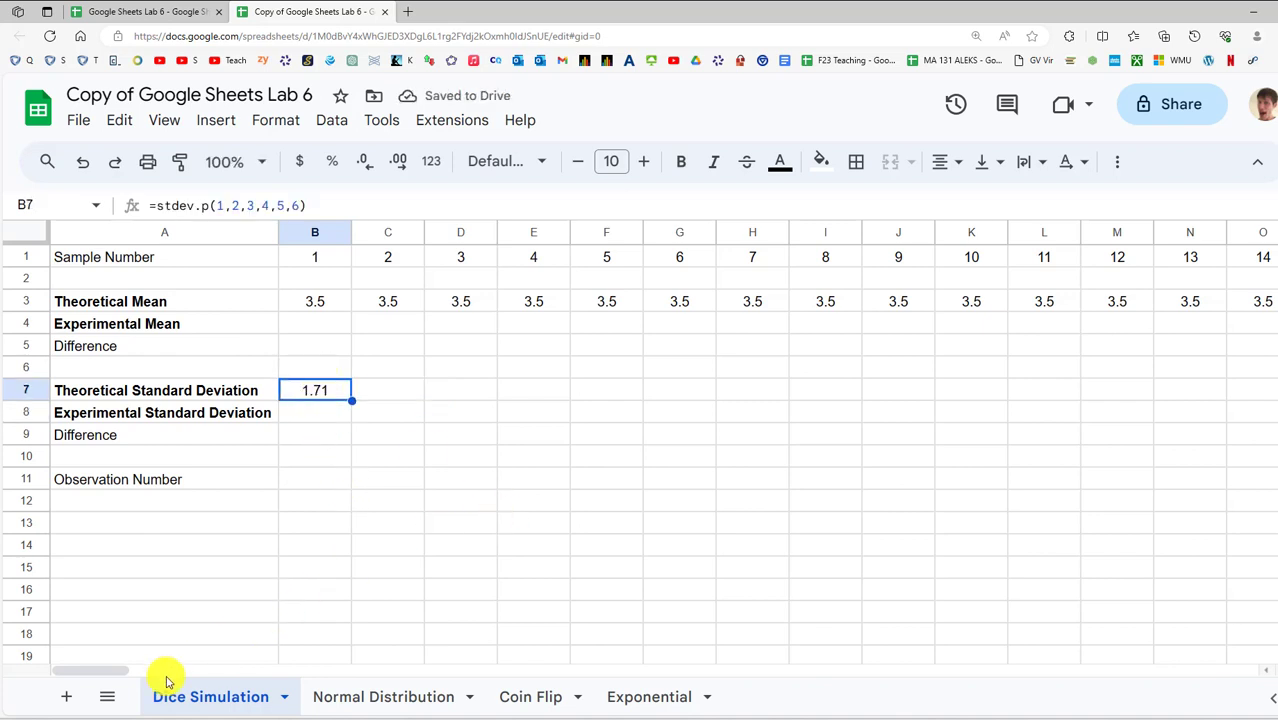
left_click_drag(106, 670, 995, 638)
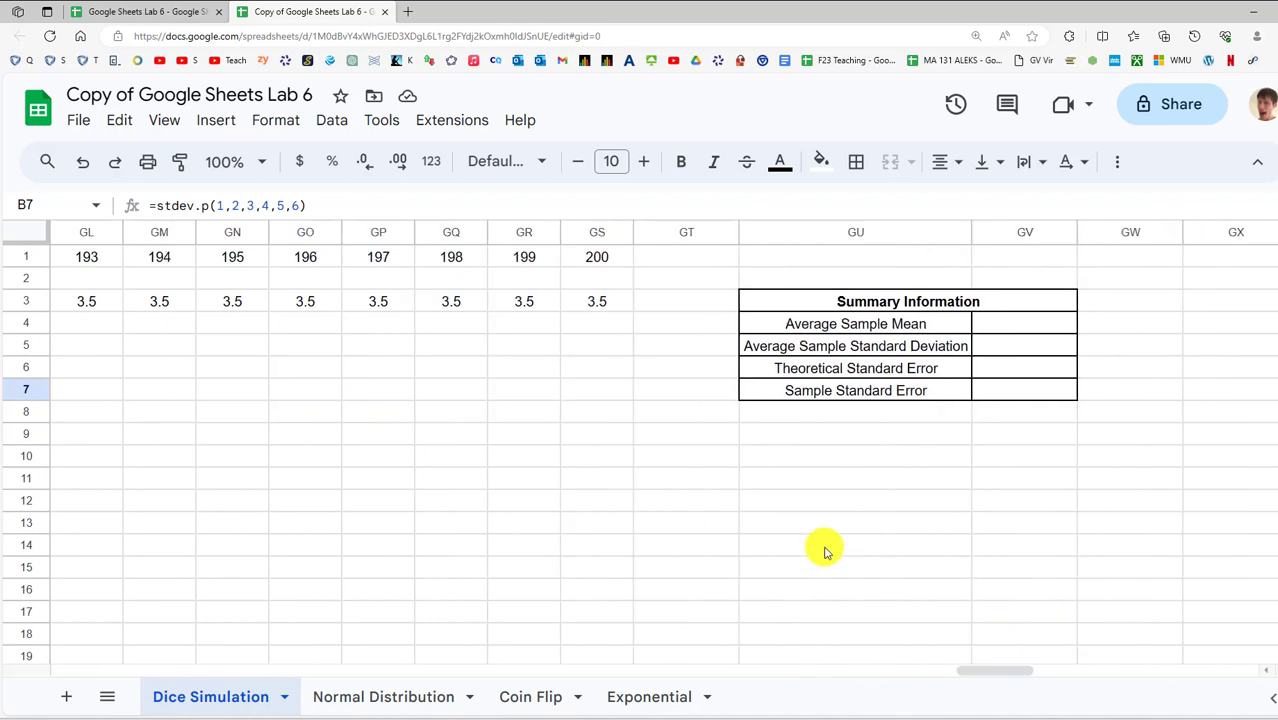
left_click(598, 391, "shift")
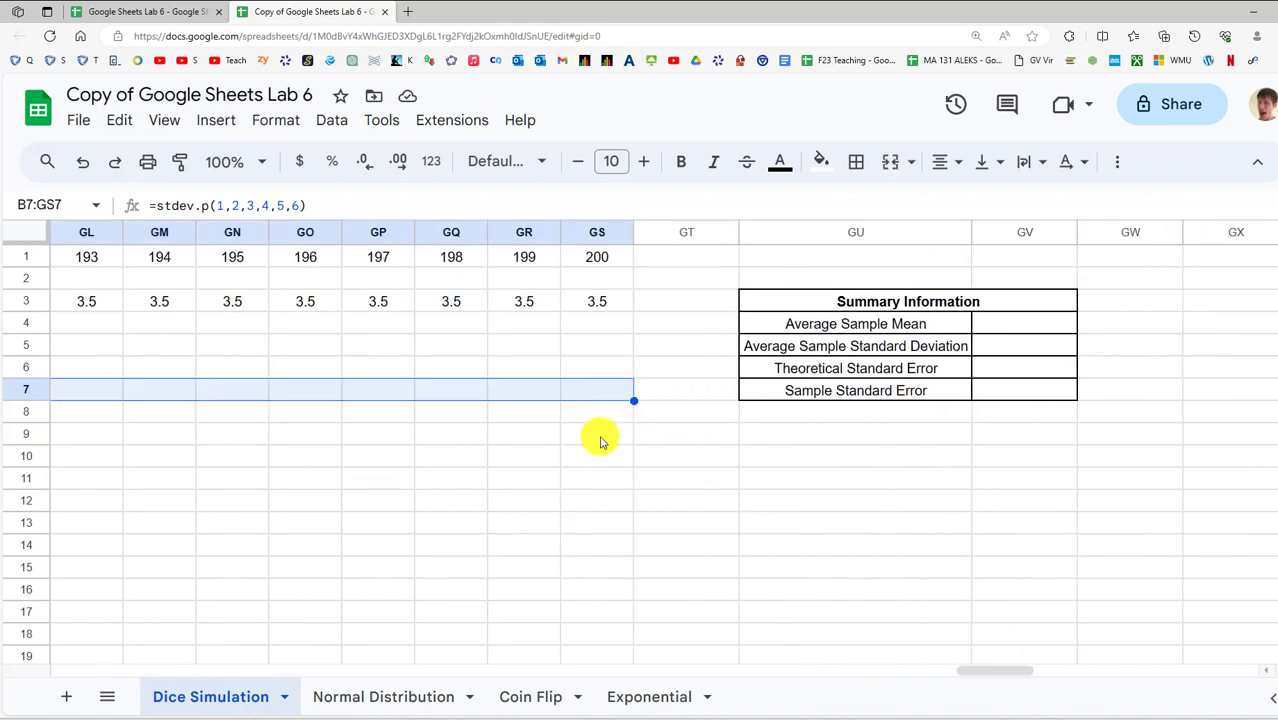
key("ctrl+r")
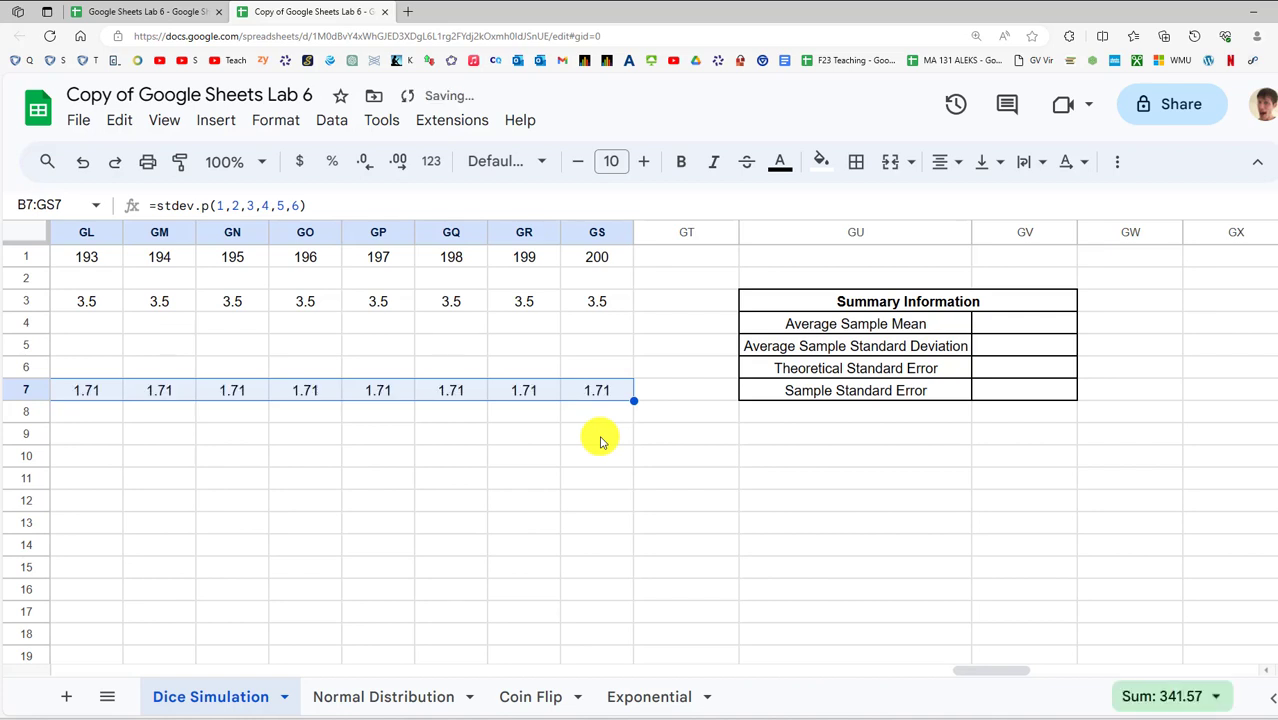
left_click_drag(1004, 670, 6, 679)
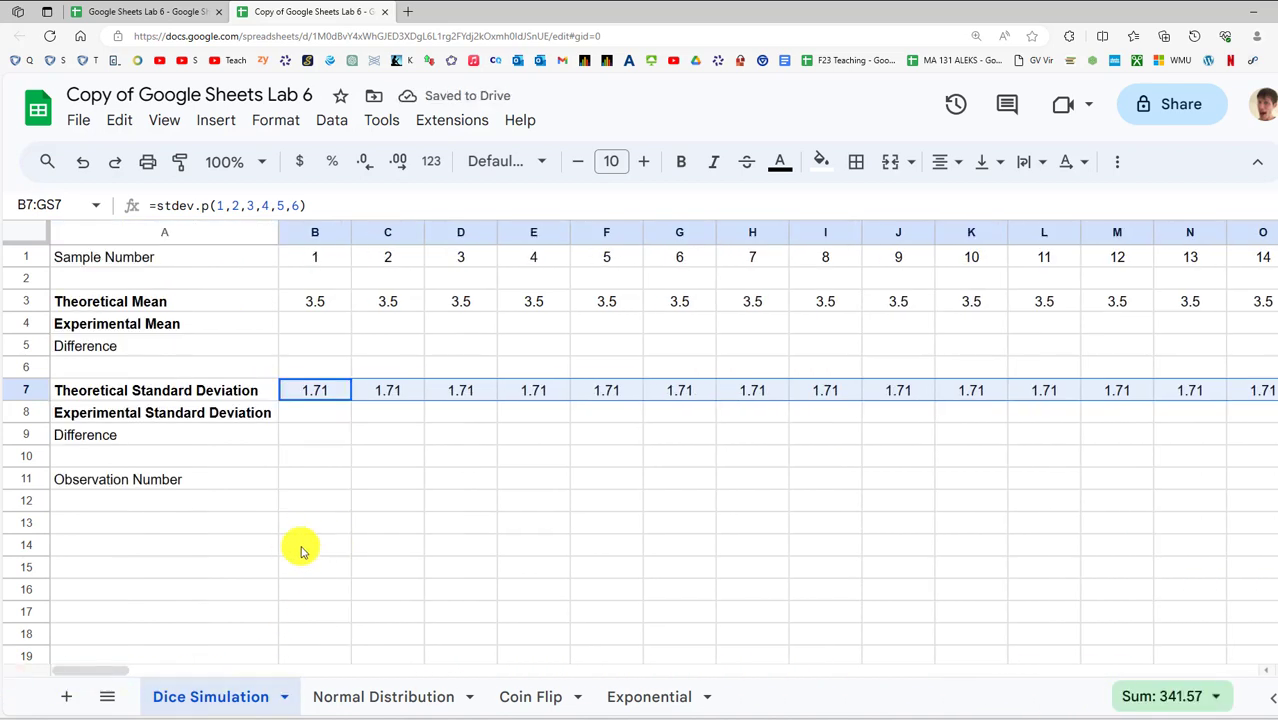
Enter the first two observation numbers, 1 in A12 and 2 in A13
left_click(198, 504)
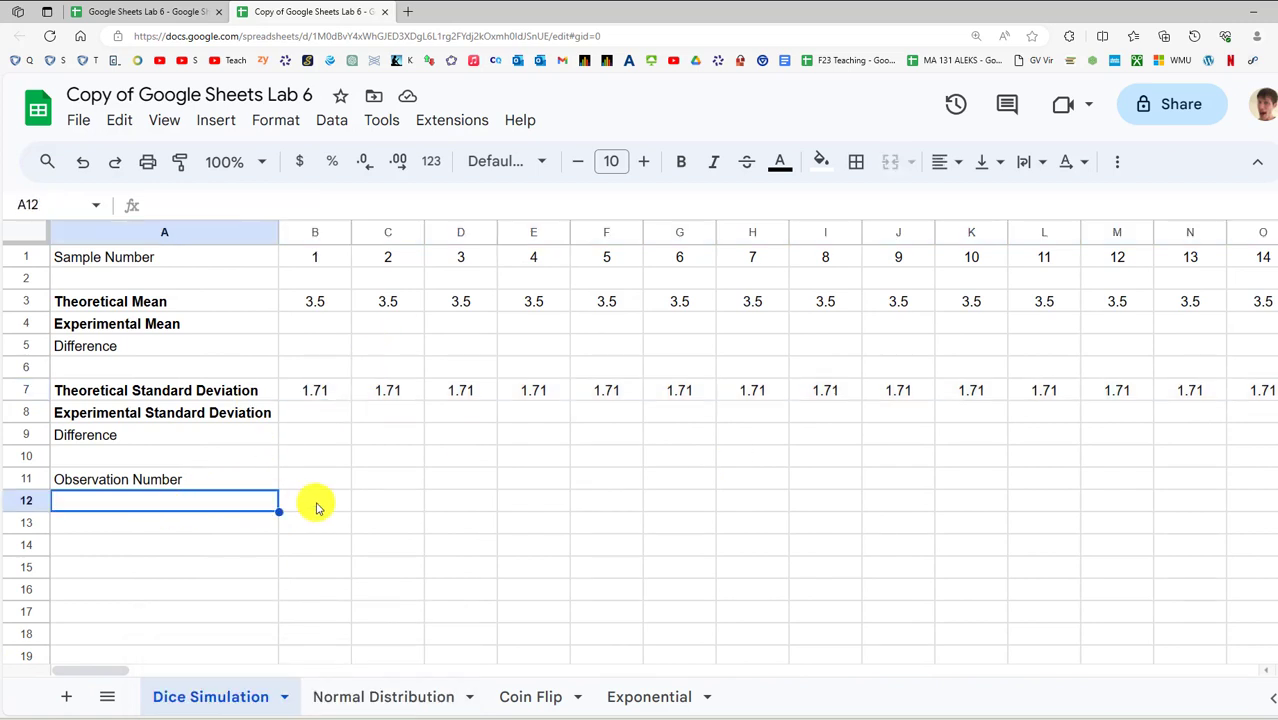
left_click_drag(310, 258, 630, 277)
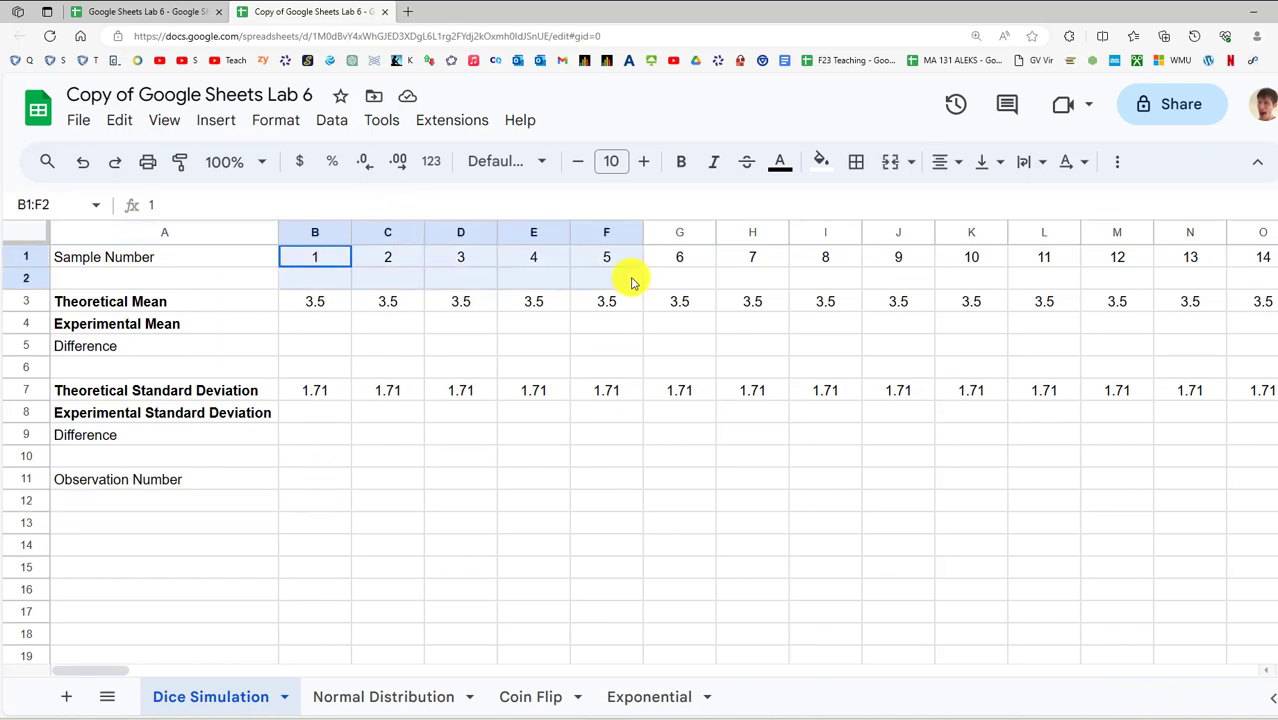
left_click(620, 281)
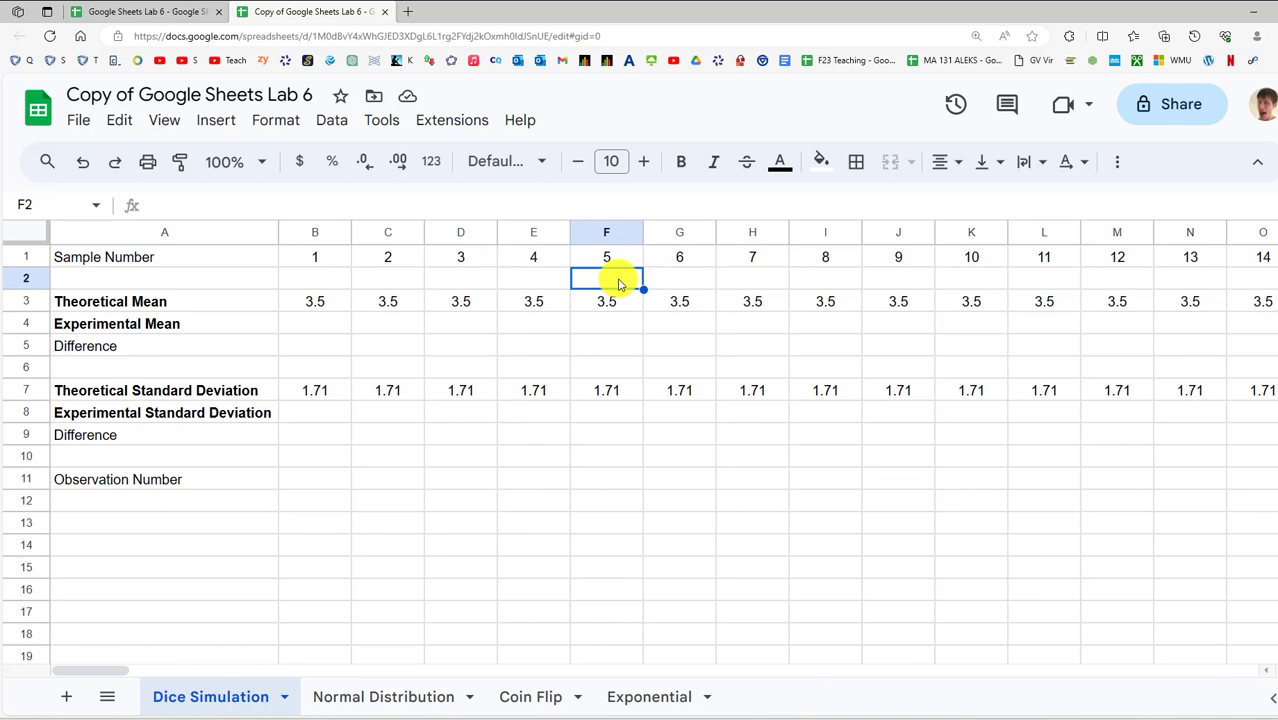
left_click(174, 498)
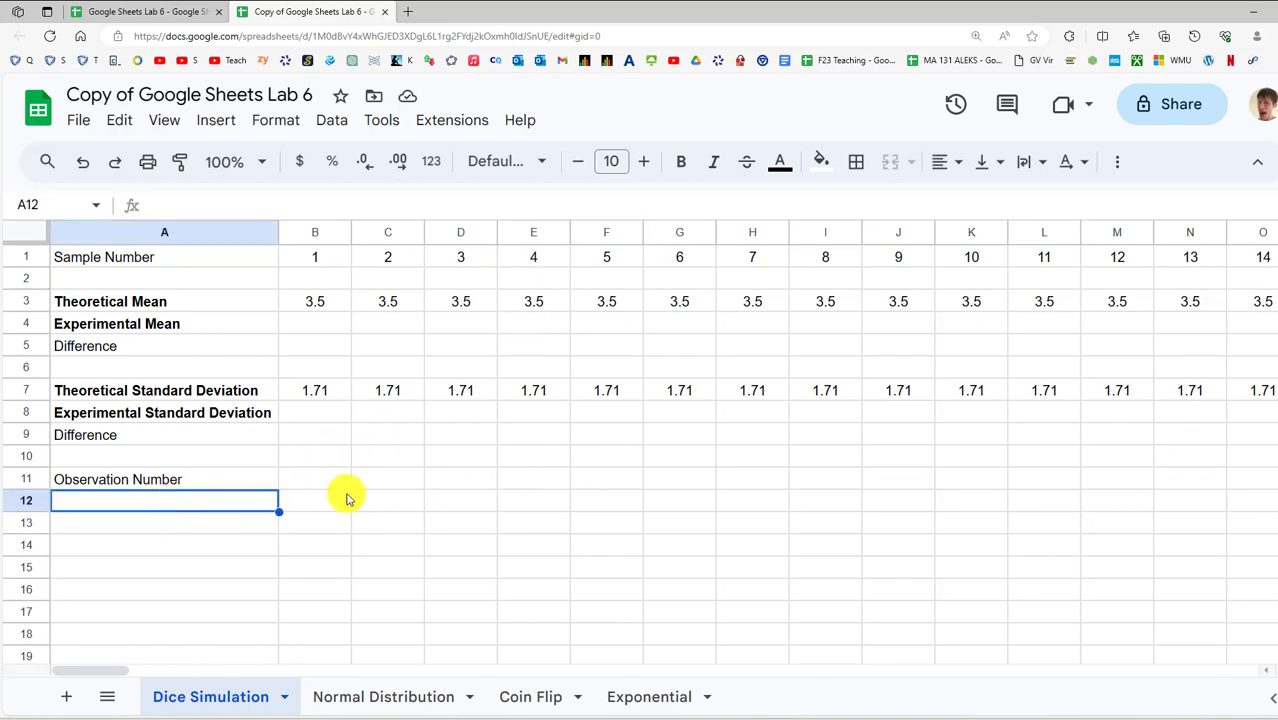
type("1")
key("Return")
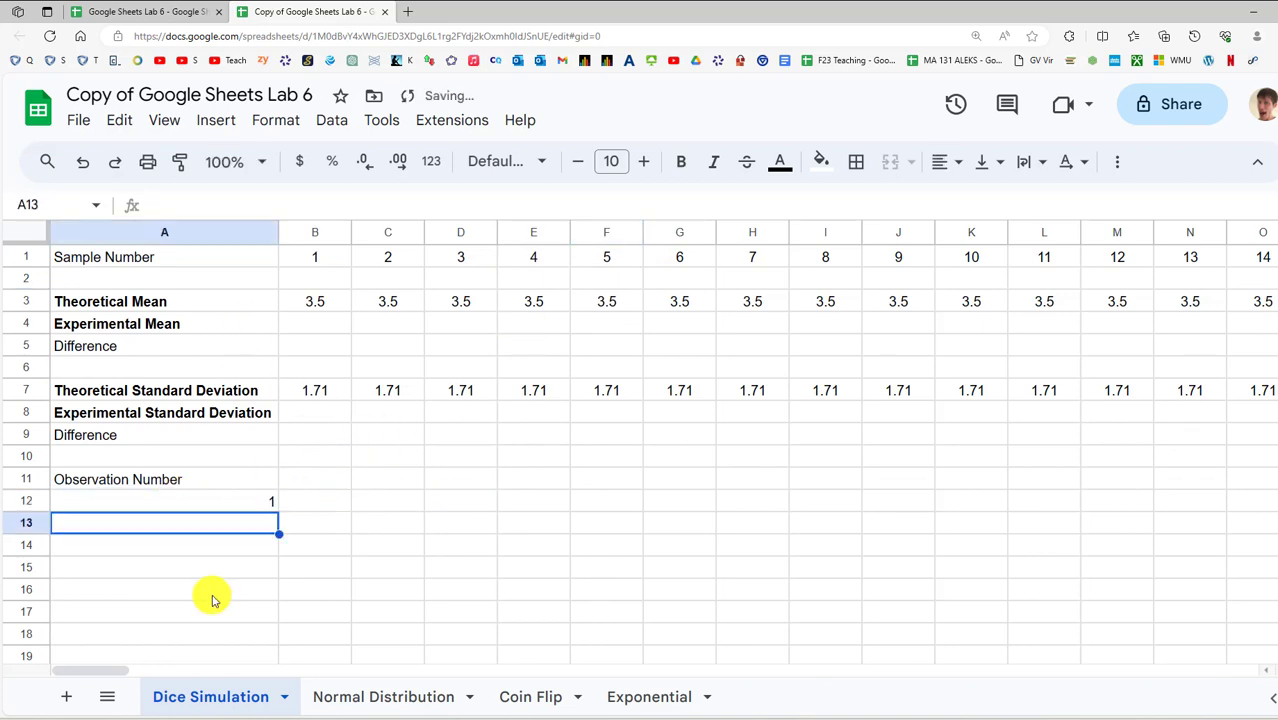
left_click(252, 507)
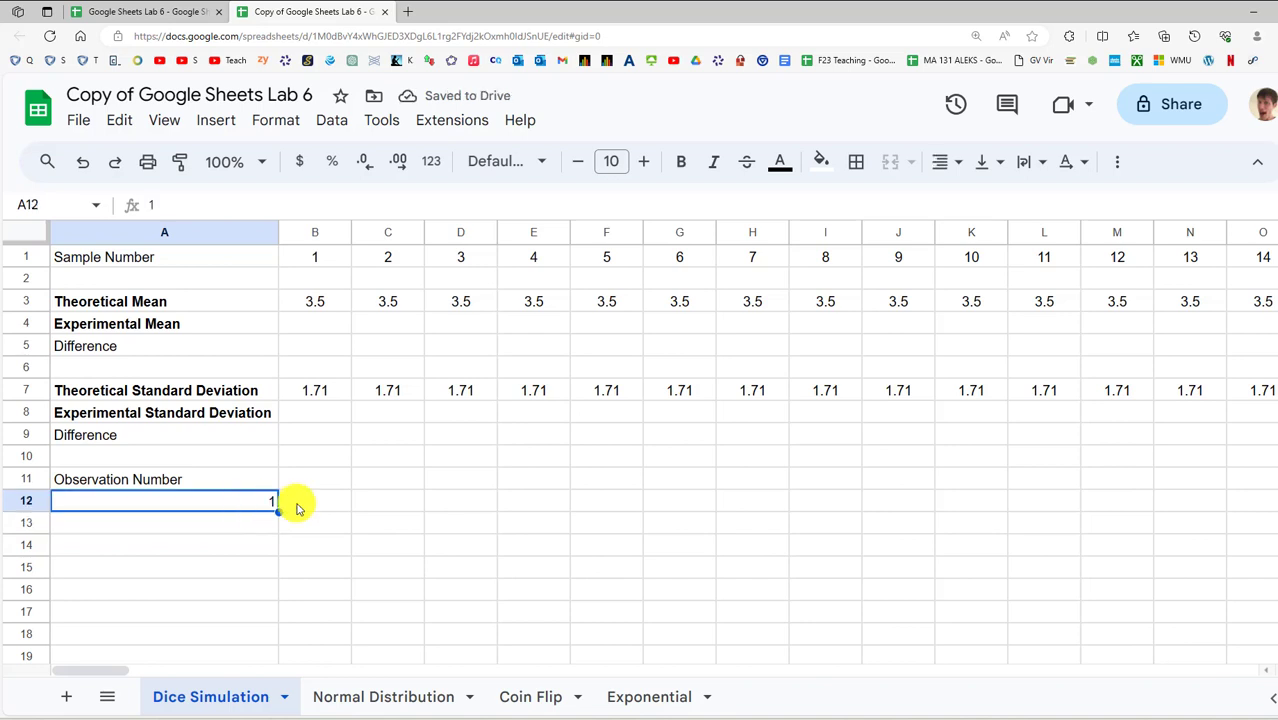
left_click(270, 522)
type("2")
key("Return")
Extend the A12:A13 number series down to A111 to number the observations through 100
key("Up")
key("Up")
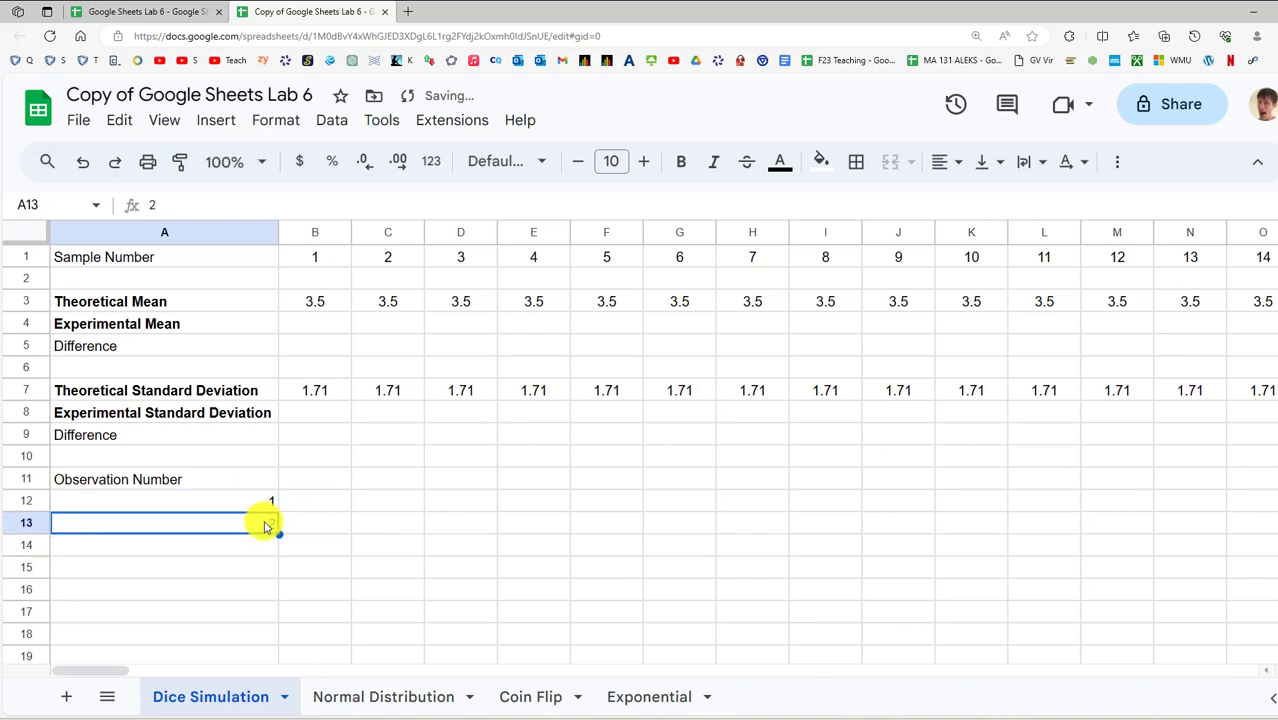
key("shift+Down")
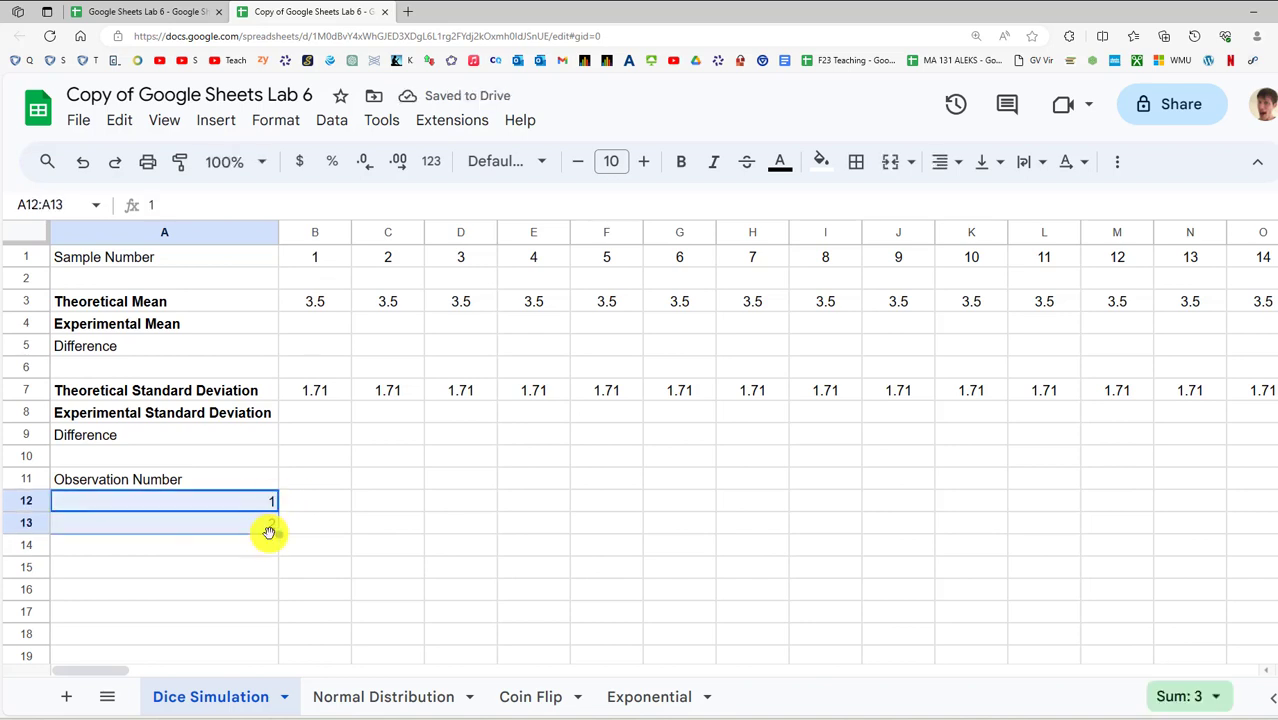
left_click_drag(280, 540, 279, 566)
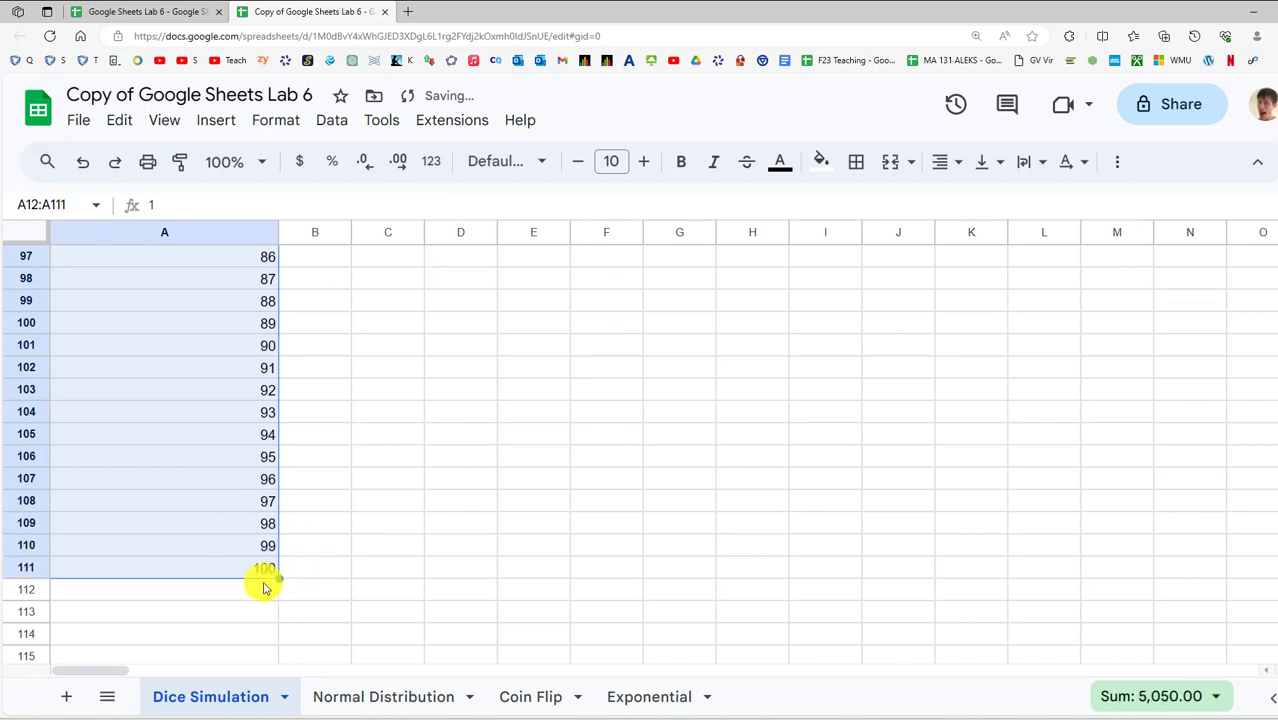
left_click(253, 572)
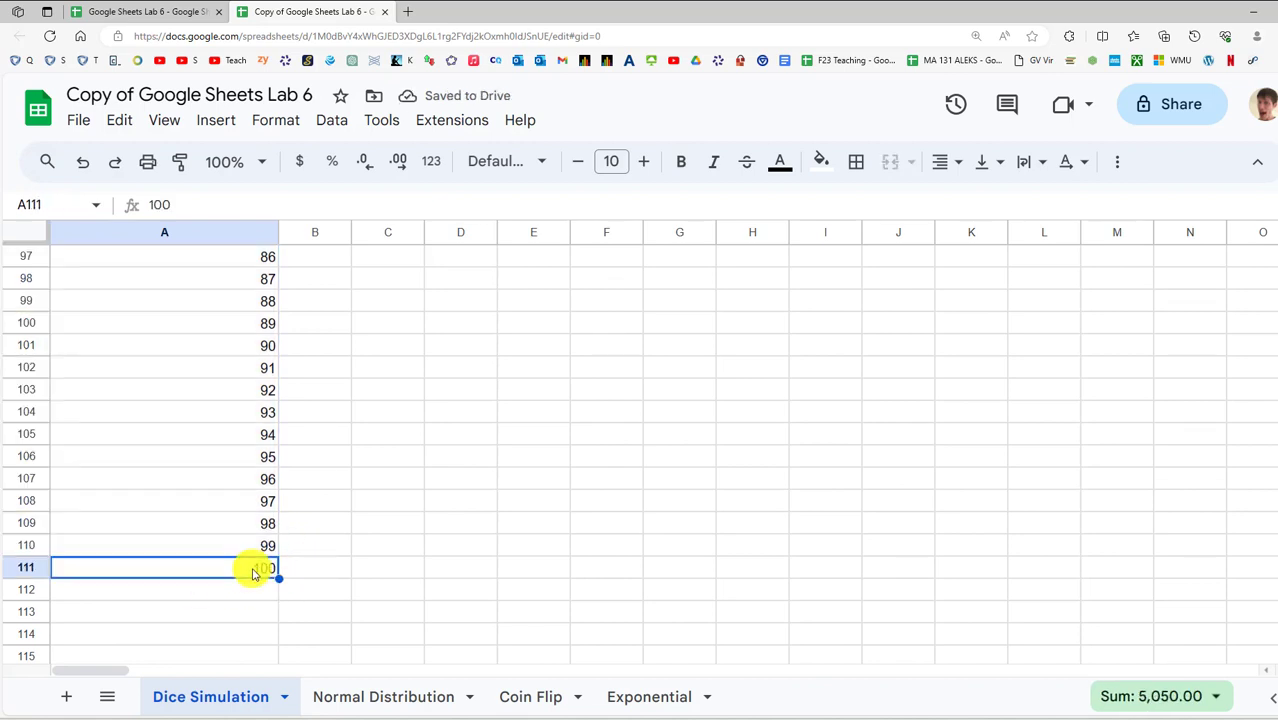
scroll(280, 560, "up", 5)
scroll(296, 533, "up", 14)
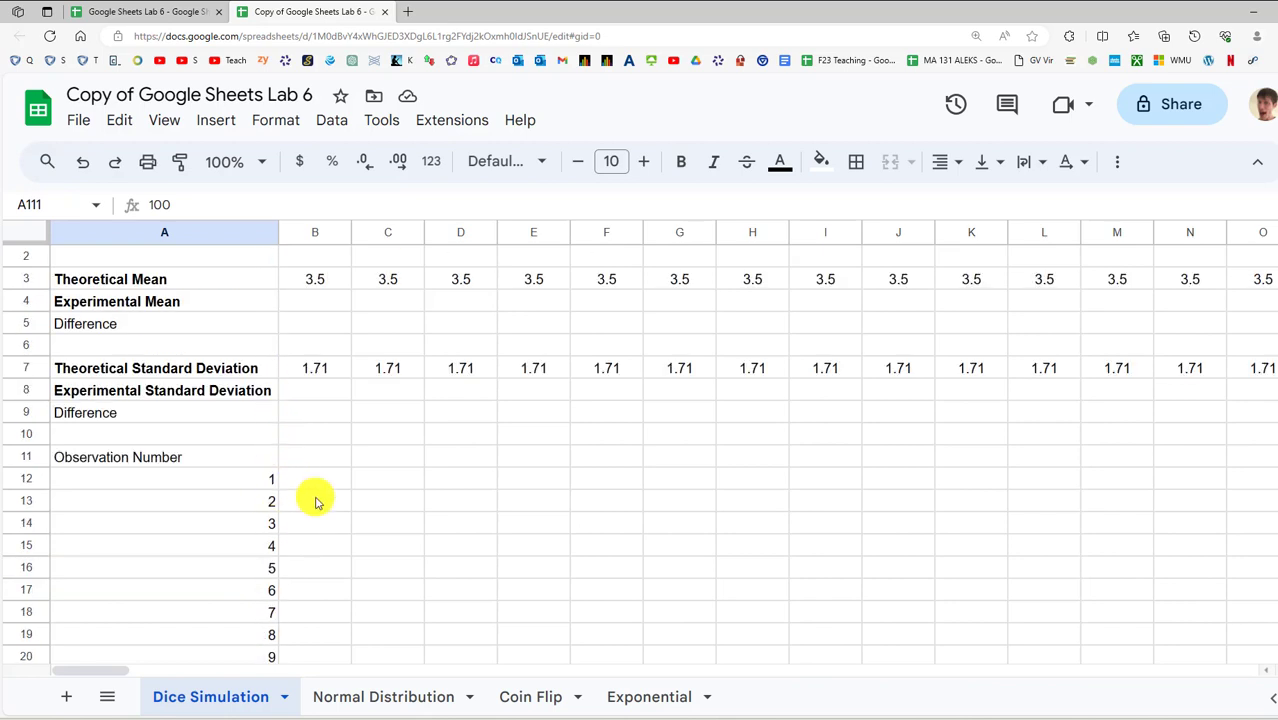
Examine whether the row labels and sample number headings stay in view when moving down and across the sheet
left_click(305, 479)
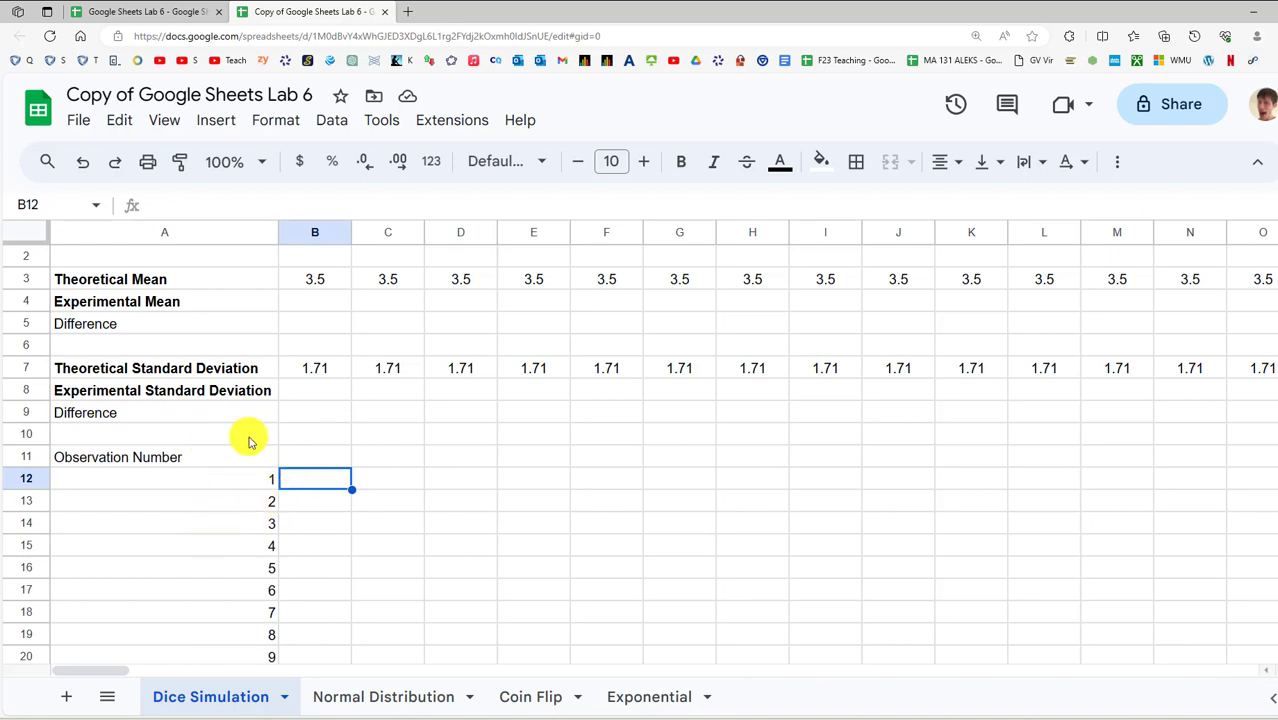
scroll(286, 351, "up", 1)
left_click(290, 346)
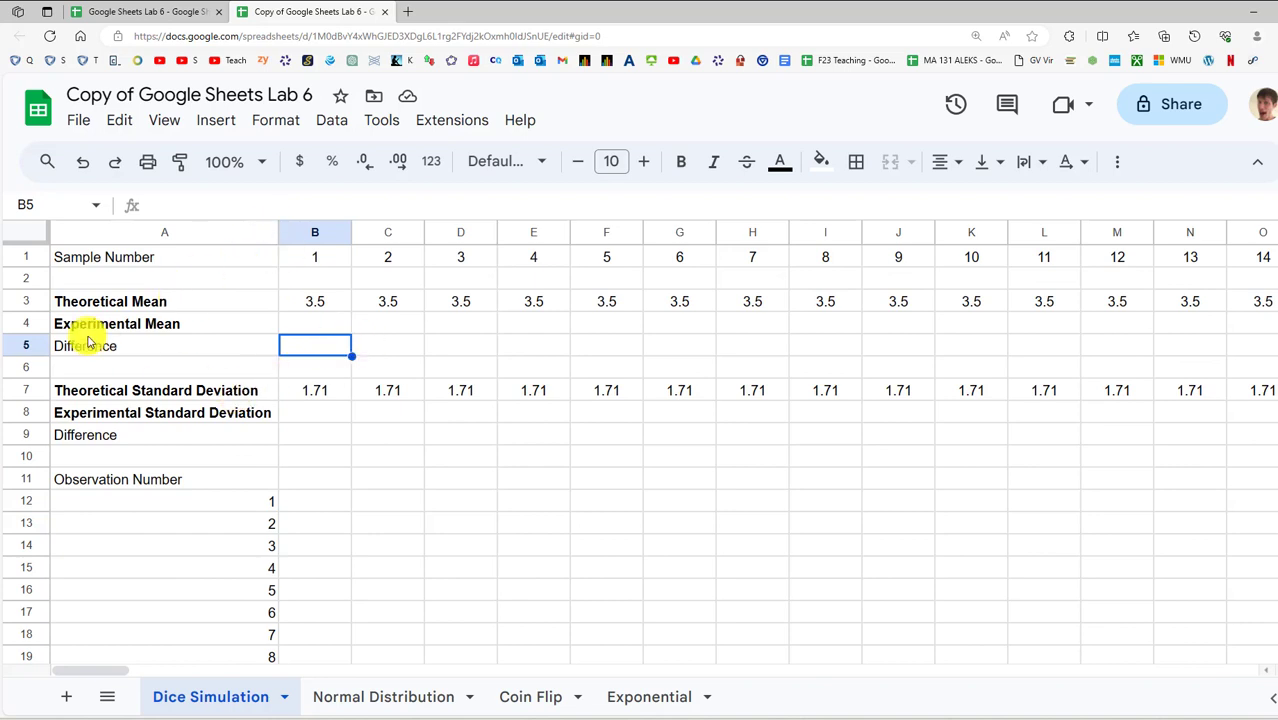
scroll(234, 351, "down", 5)
scroll(277, 367, "up", 5)
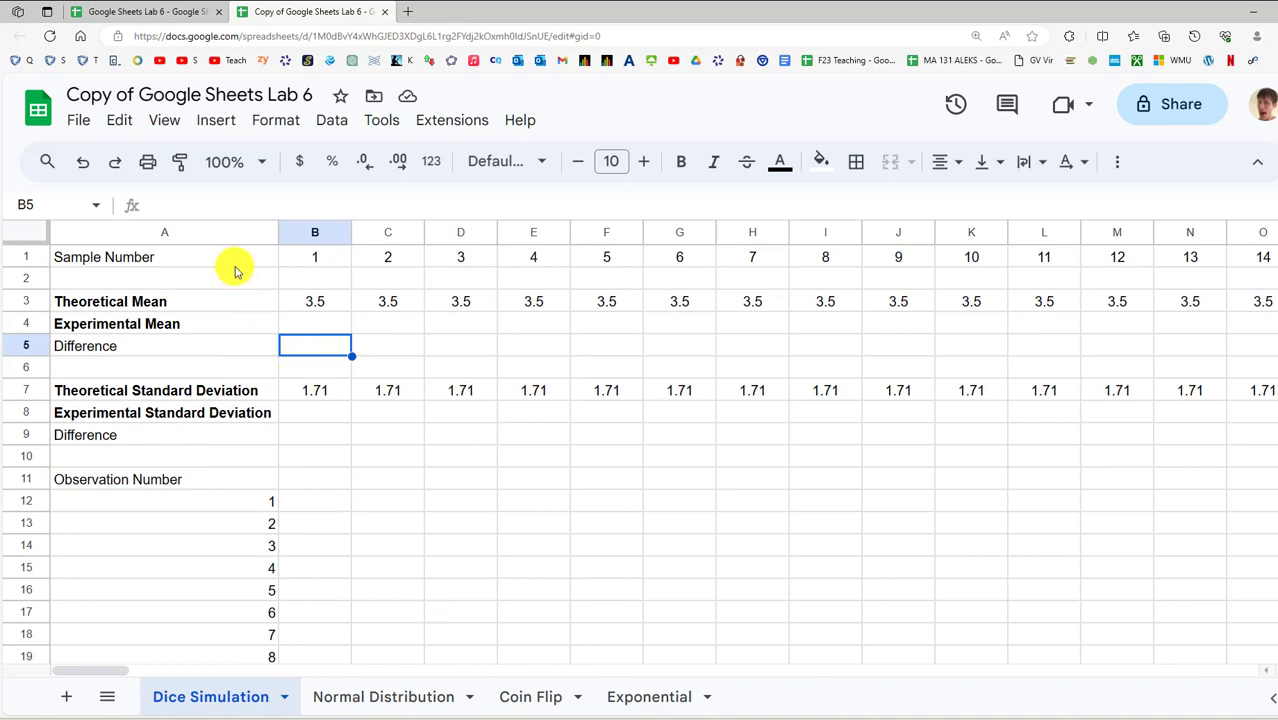
scroll(318, 285, "down", 5)
scroll(317, 289, "up", 5)
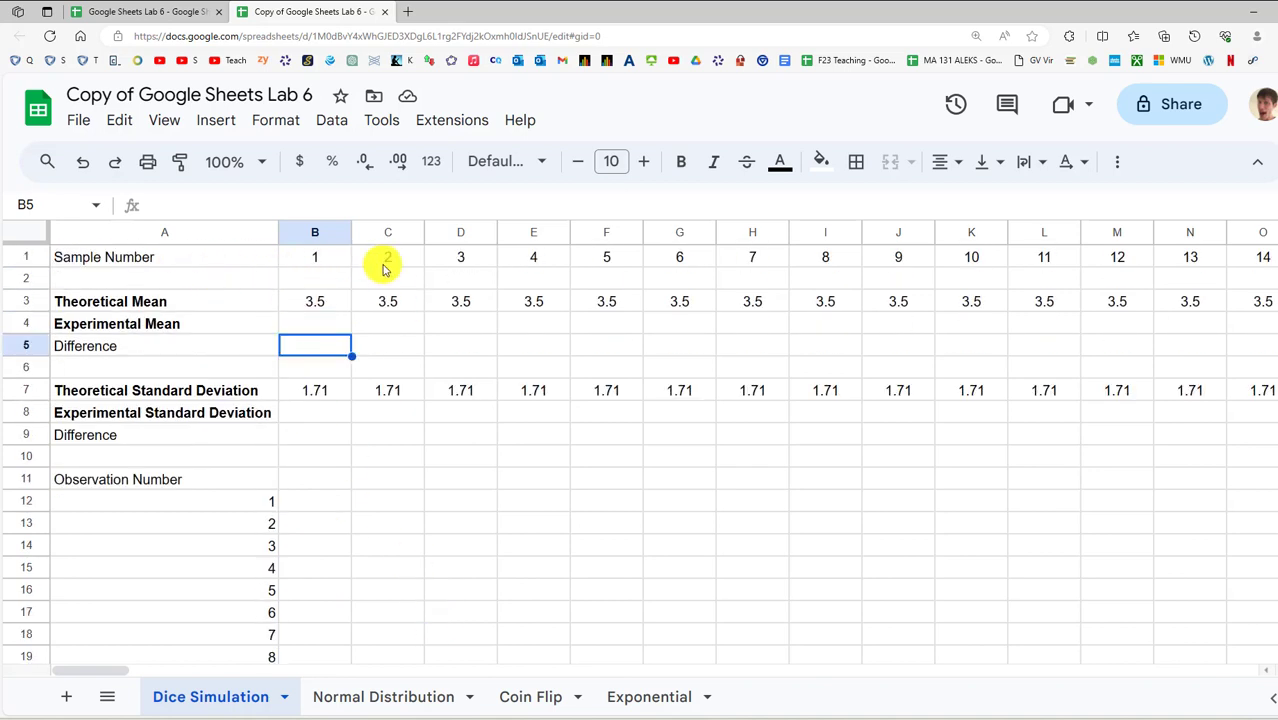
scroll(379, 272, "down", 5)
scroll(381, 290, "up", 5)
left_click(435, 567)
key("Right")
key("Right")
key("Right")
key("Right")
key("Right")
key("Right")
key("Right")
key("Right")
key("Right")
key("Right")
key("Right")
key("Right")
key("Right")
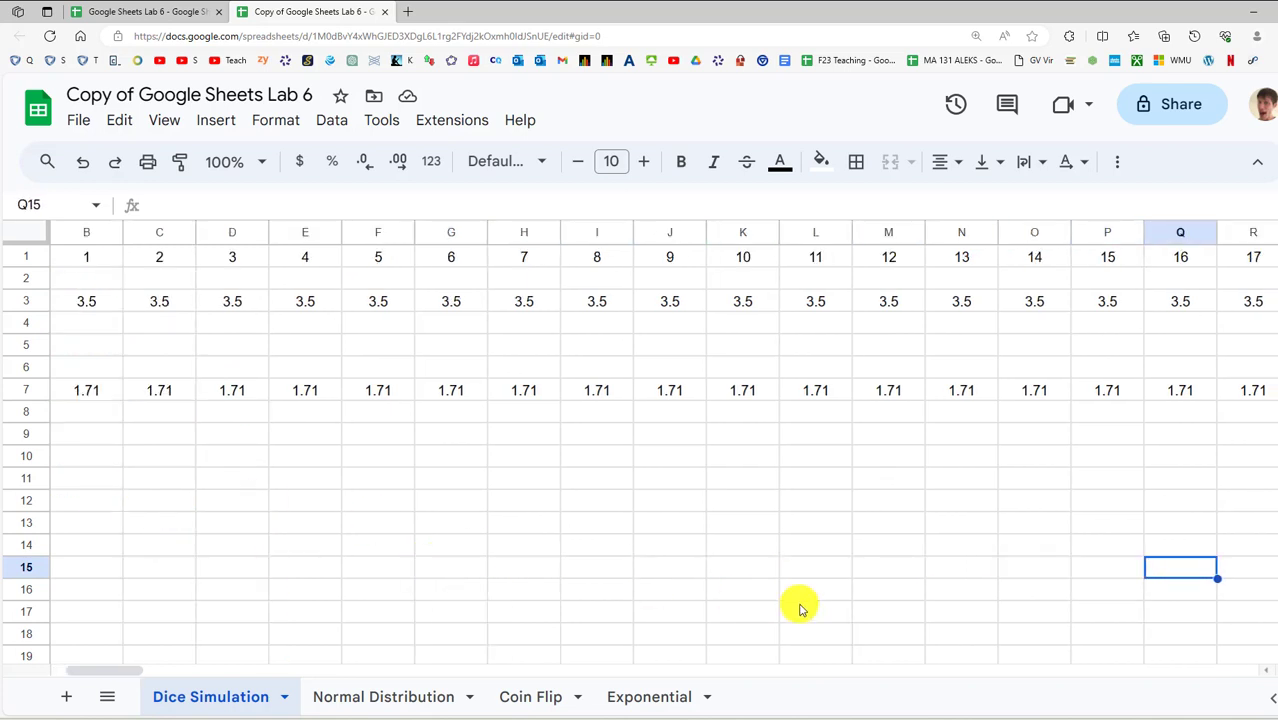
left_click_drag(127, 674, 6, 664)
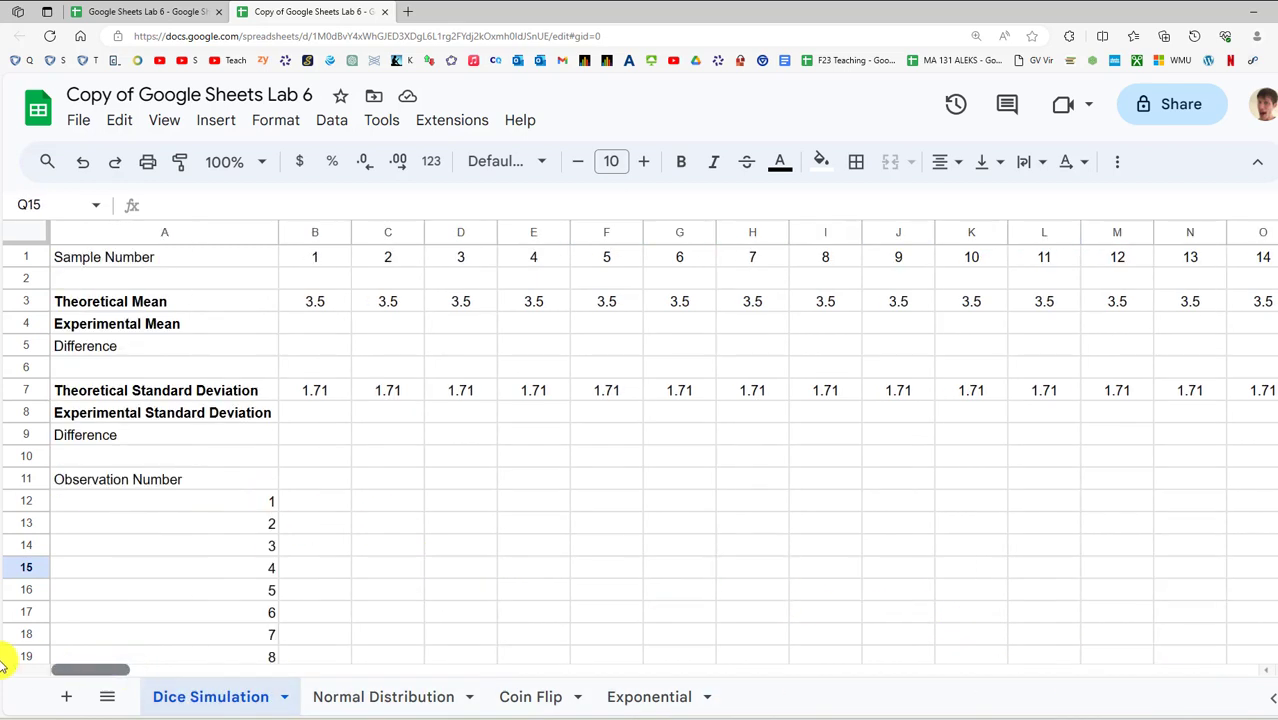
left_click_drag(168, 457, 172, 477)
right_click(172, 413)
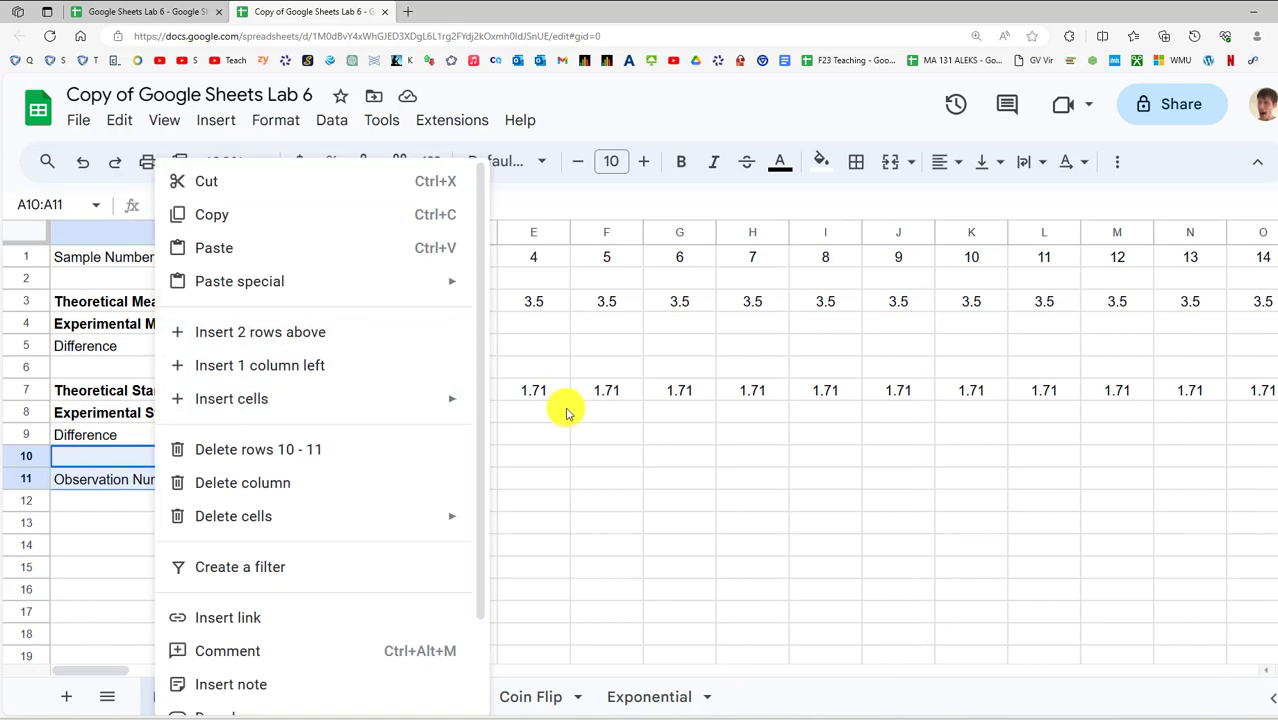
left_click(545, 433)
Freeze the Sample Number row and the label column by freezing 1 row and 1 column
left_click(188, 257)
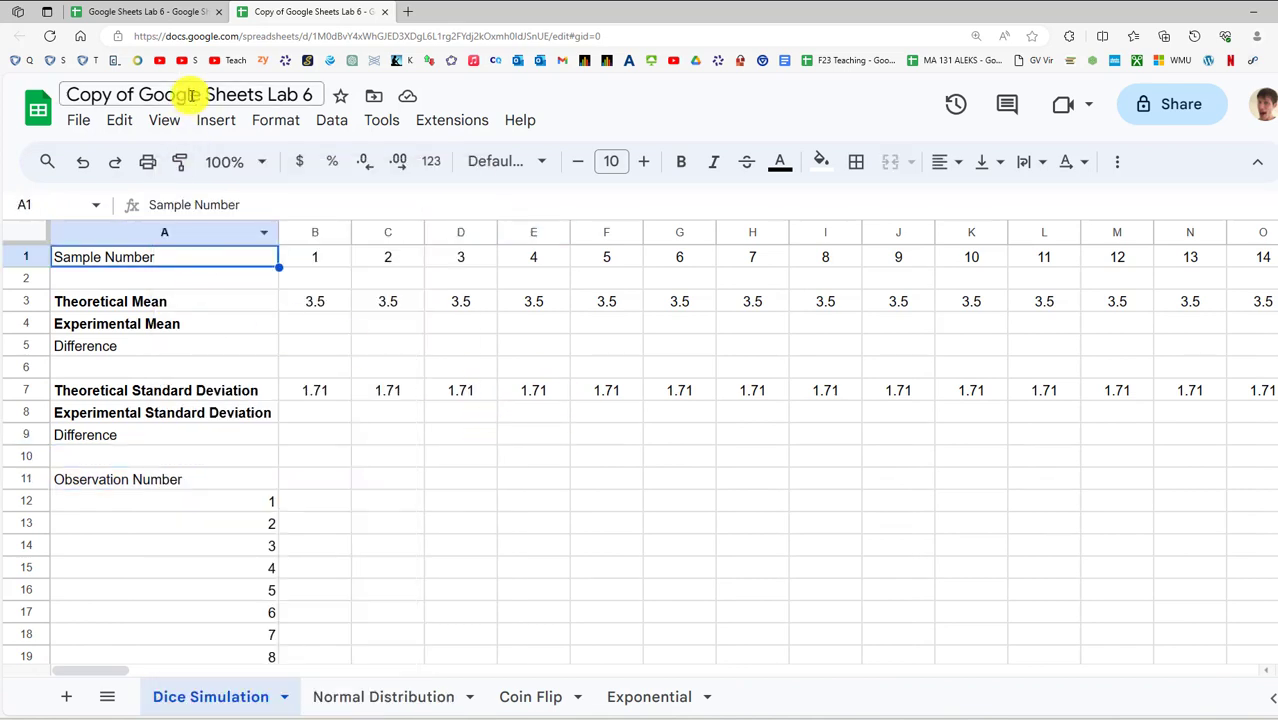
left_click(160, 124)
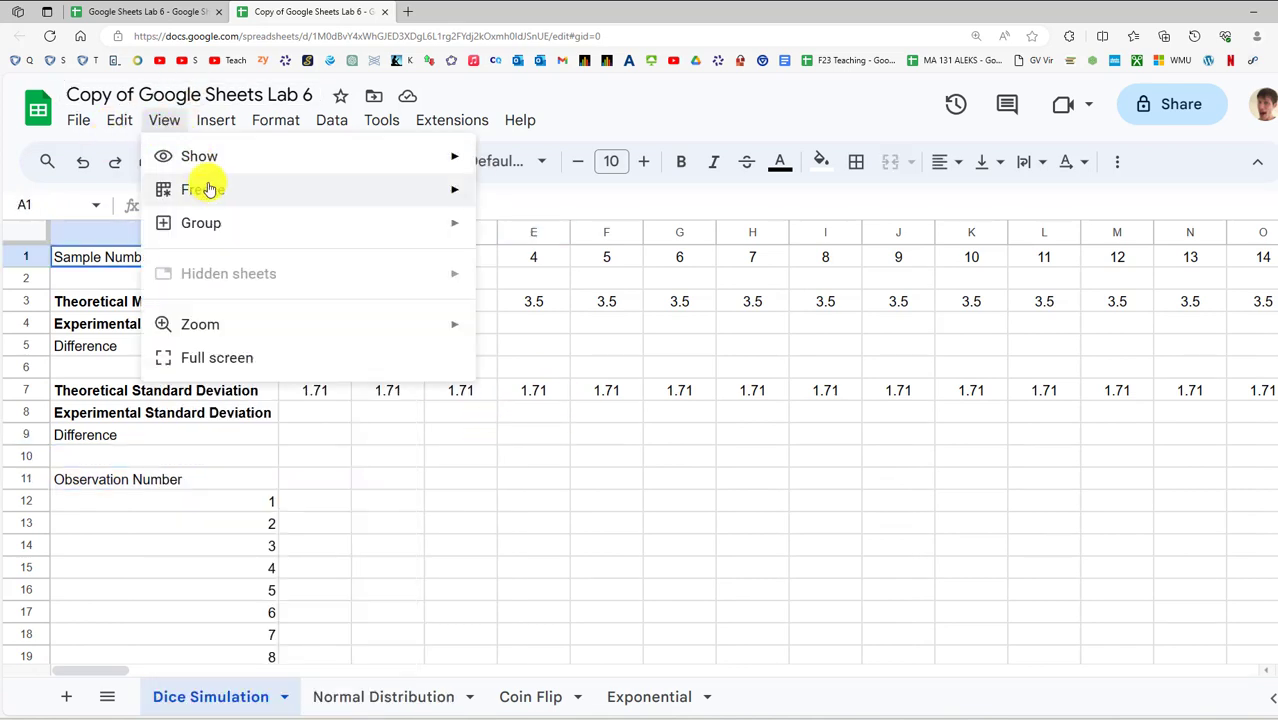
mouse_move(208, 189)
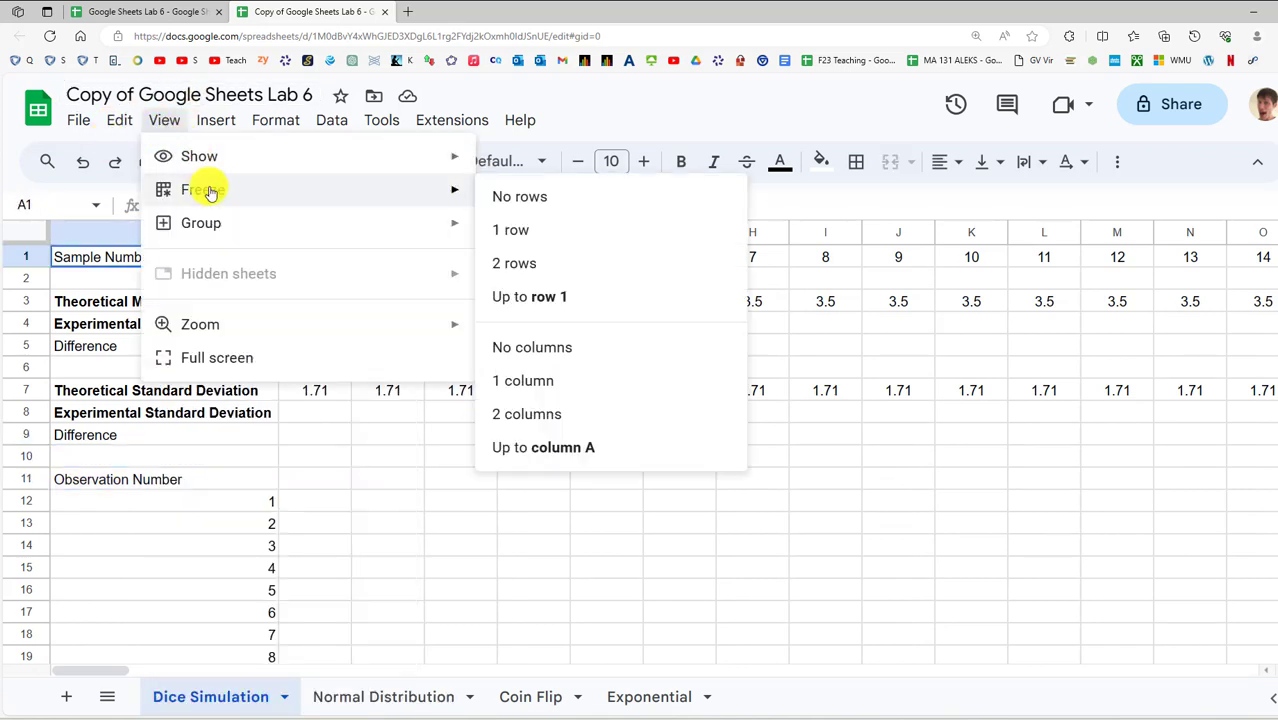
left_click(531, 236)
left_click(162, 119)
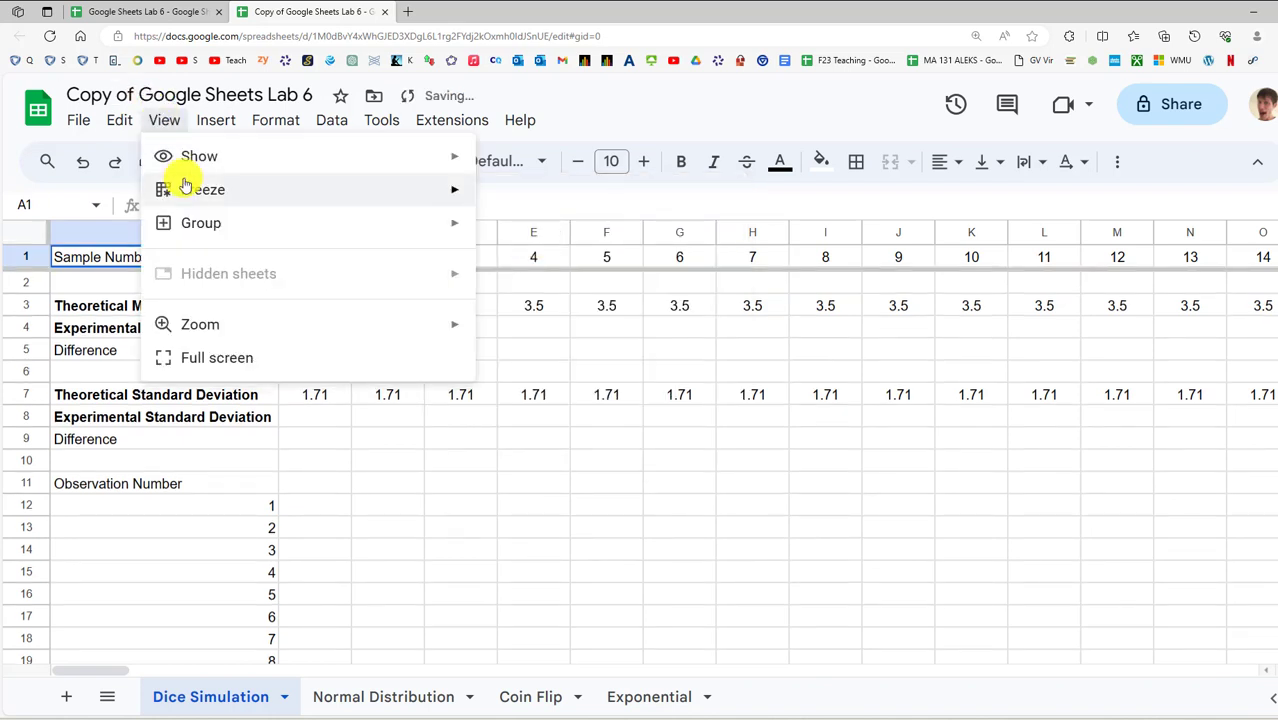
mouse_move(178, 189)
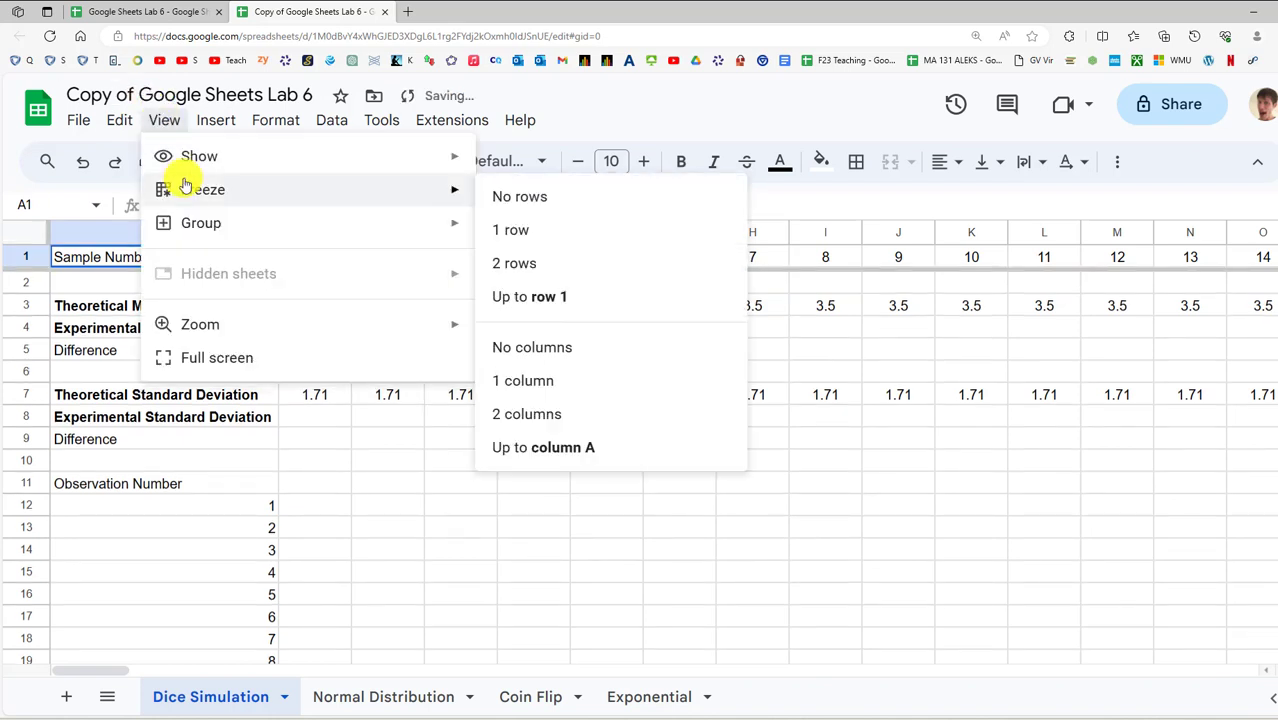
left_click(536, 388)
Check the frozen heading row and label column while moving through the observations and samples
left_click(380, 461)
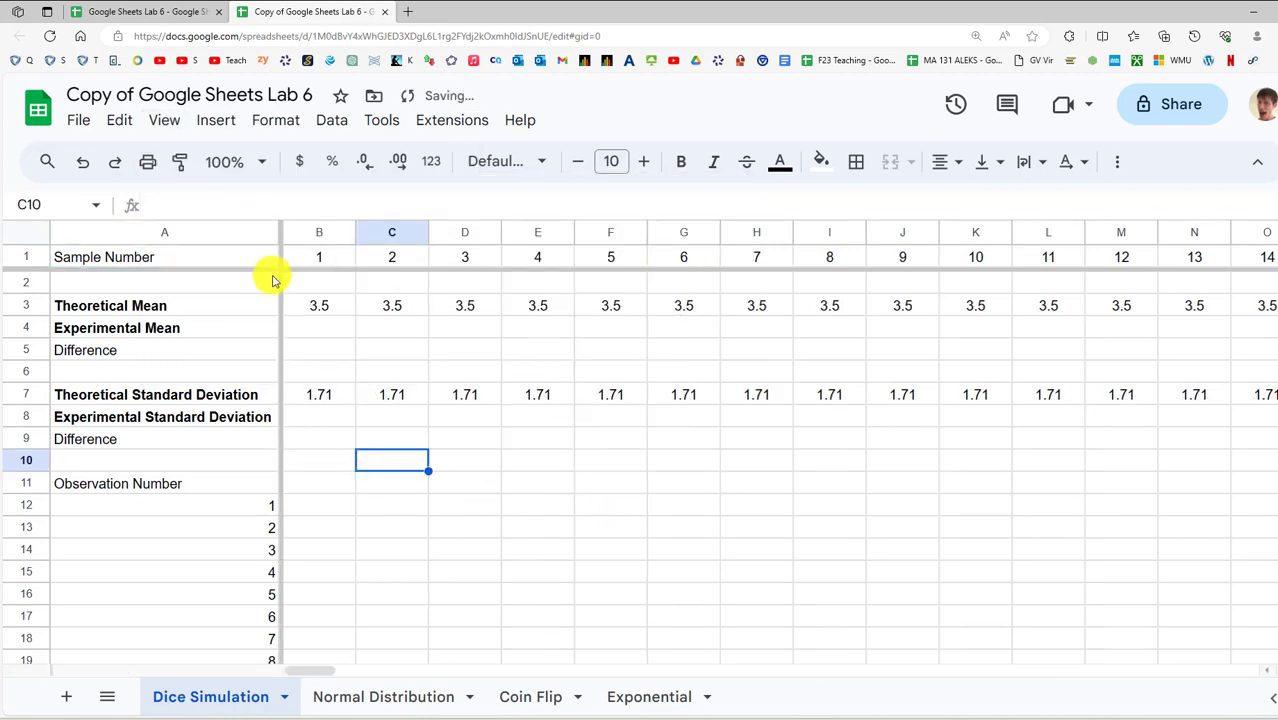
scroll(366, 331, "down", 4)
scroll(366, 331, "down", 3)
scroll(420, 320, "down", 4)
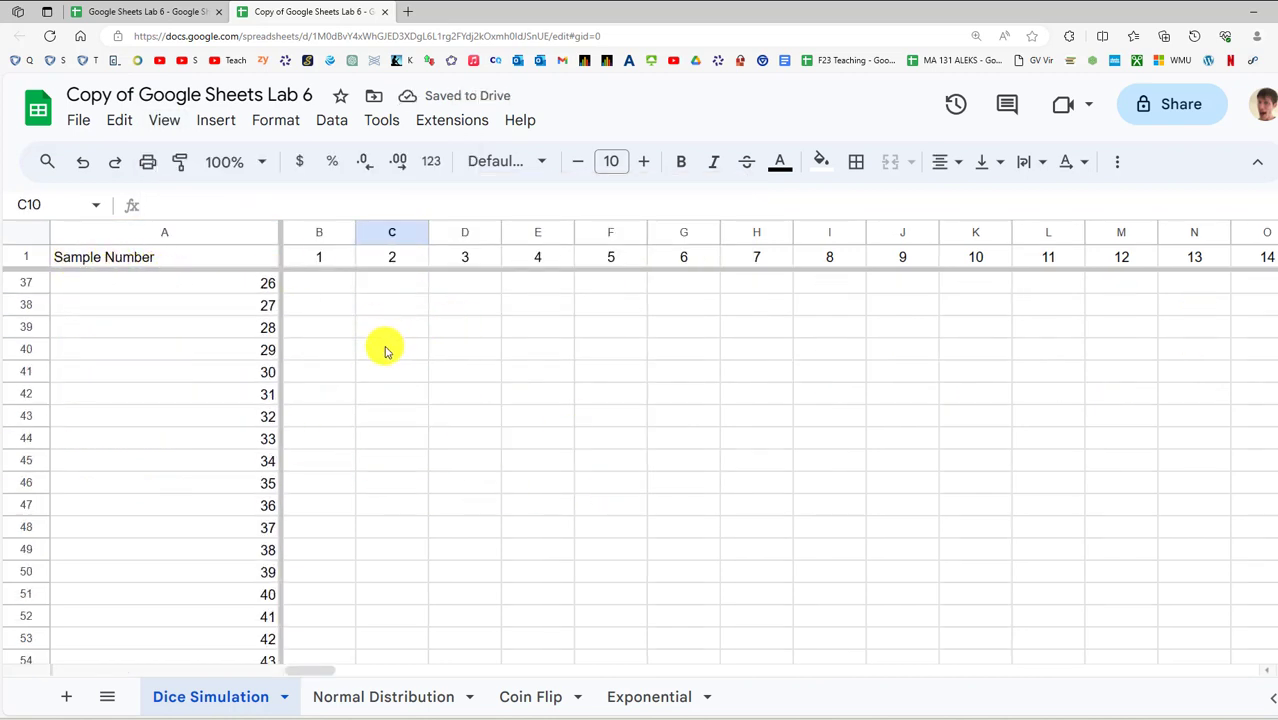
scroll(340, 310, "up", 3)
scroll(442, 342, "up", 8)
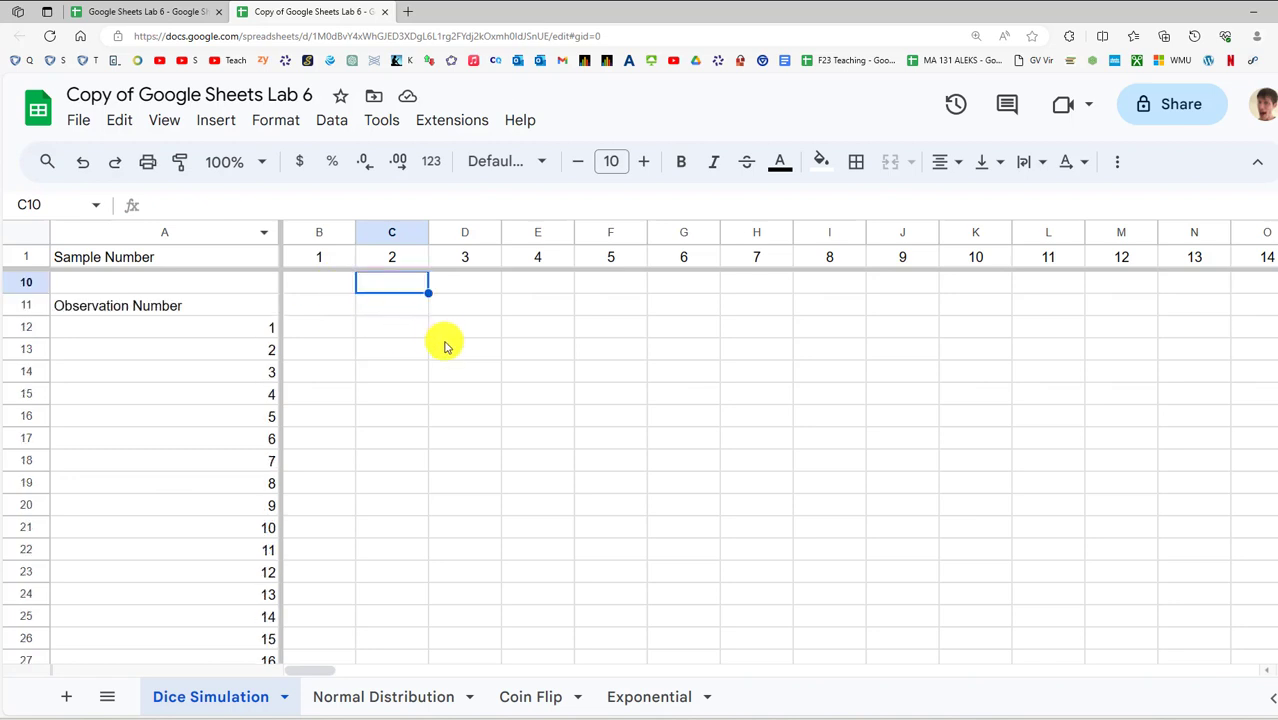
left_click_drag(290, 669, 222, 673)
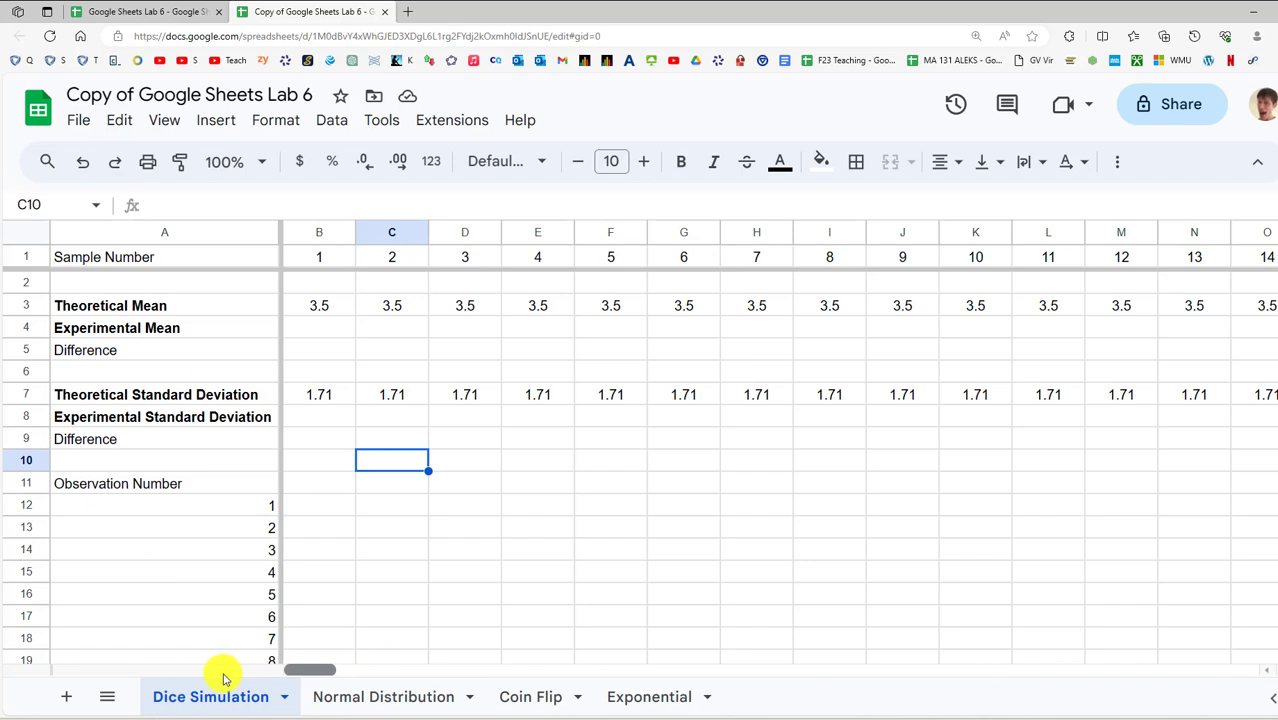
Enter the die roll formula =randbetween(1,6) in B12 for sample 1, observation 1
left_click(339, 505)
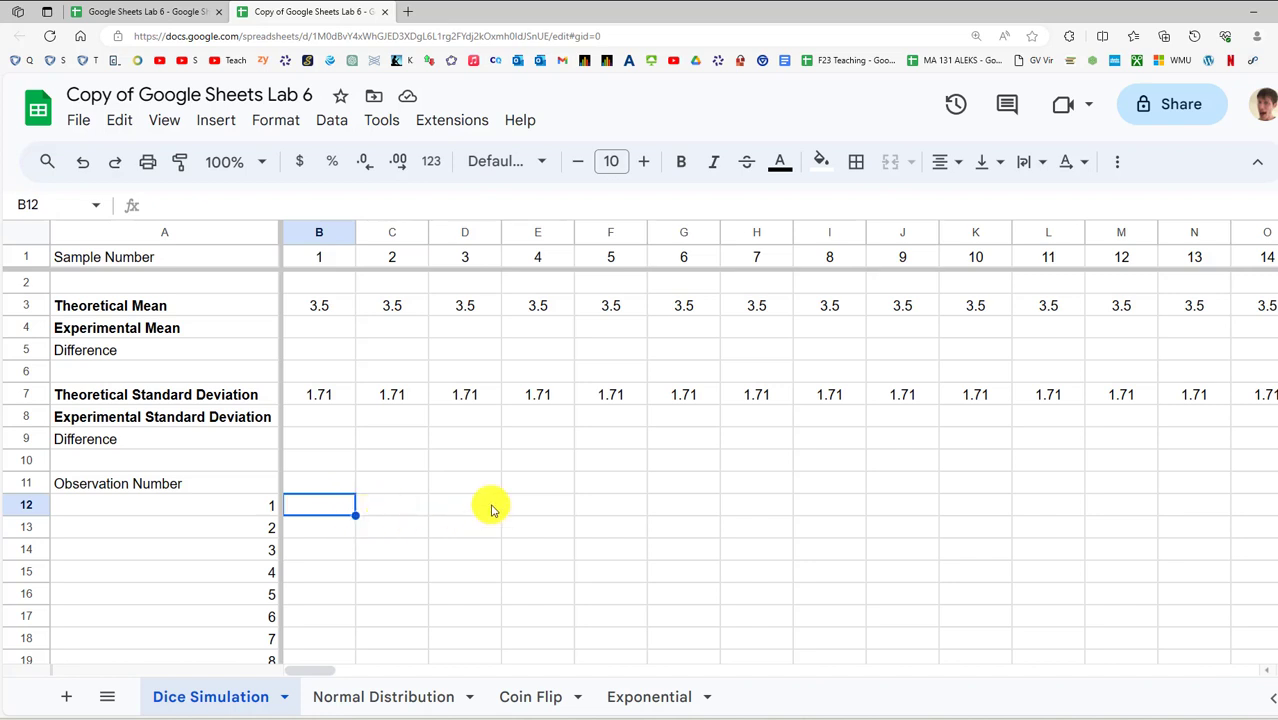
type("=ran")
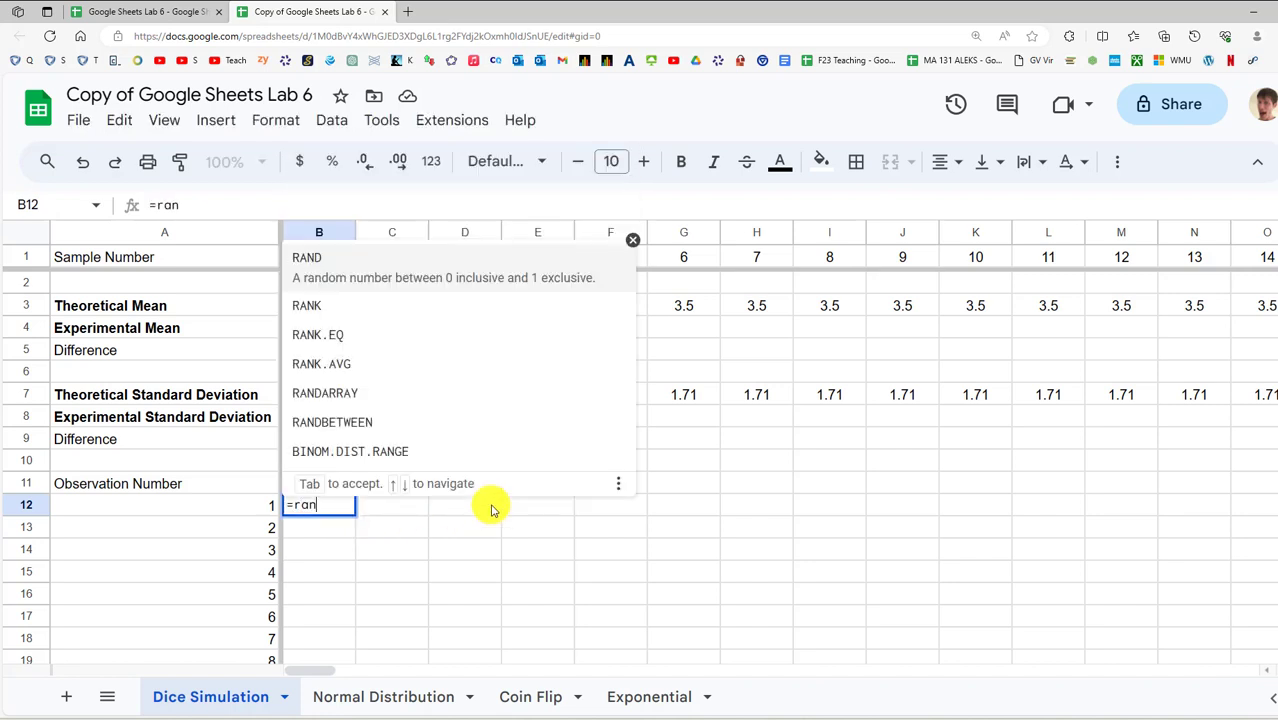
type("dbetween(")
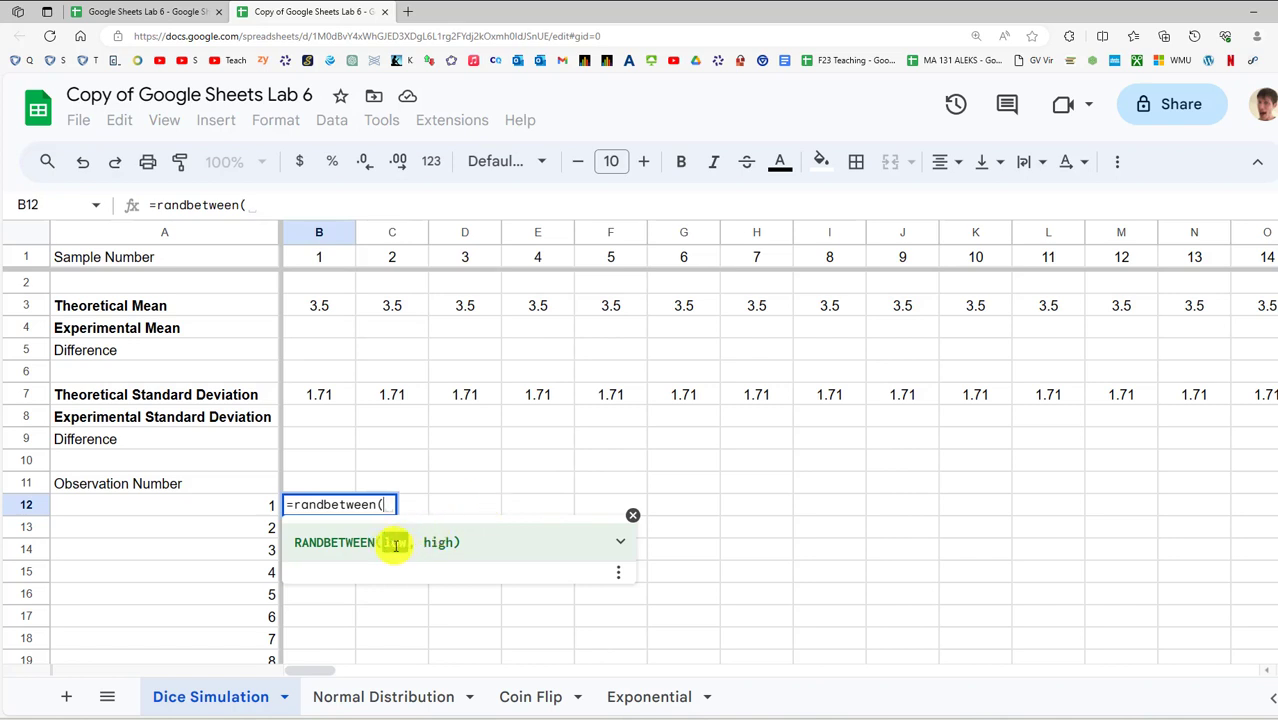
type("1,6")
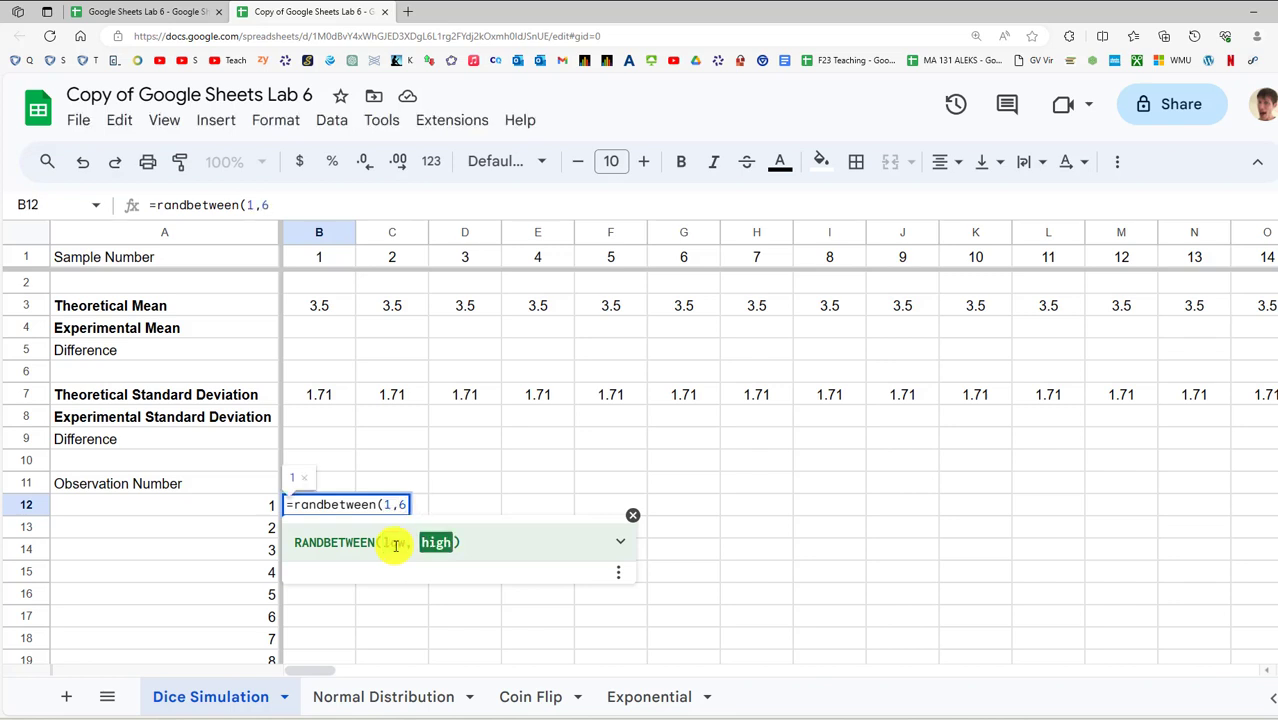
type(")")
key("Return")
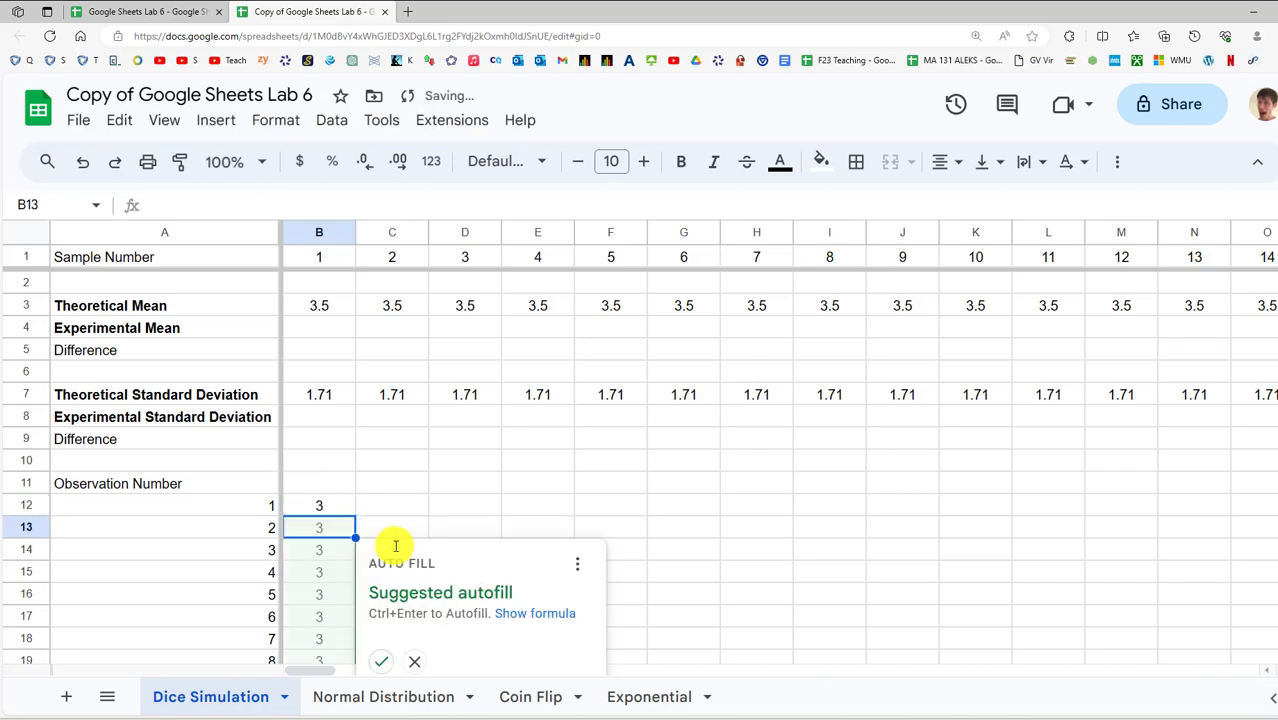
Fill the die roll formula in B12 down through B111 to simulate all 100 observations of sample 1
left_click(346, 507)
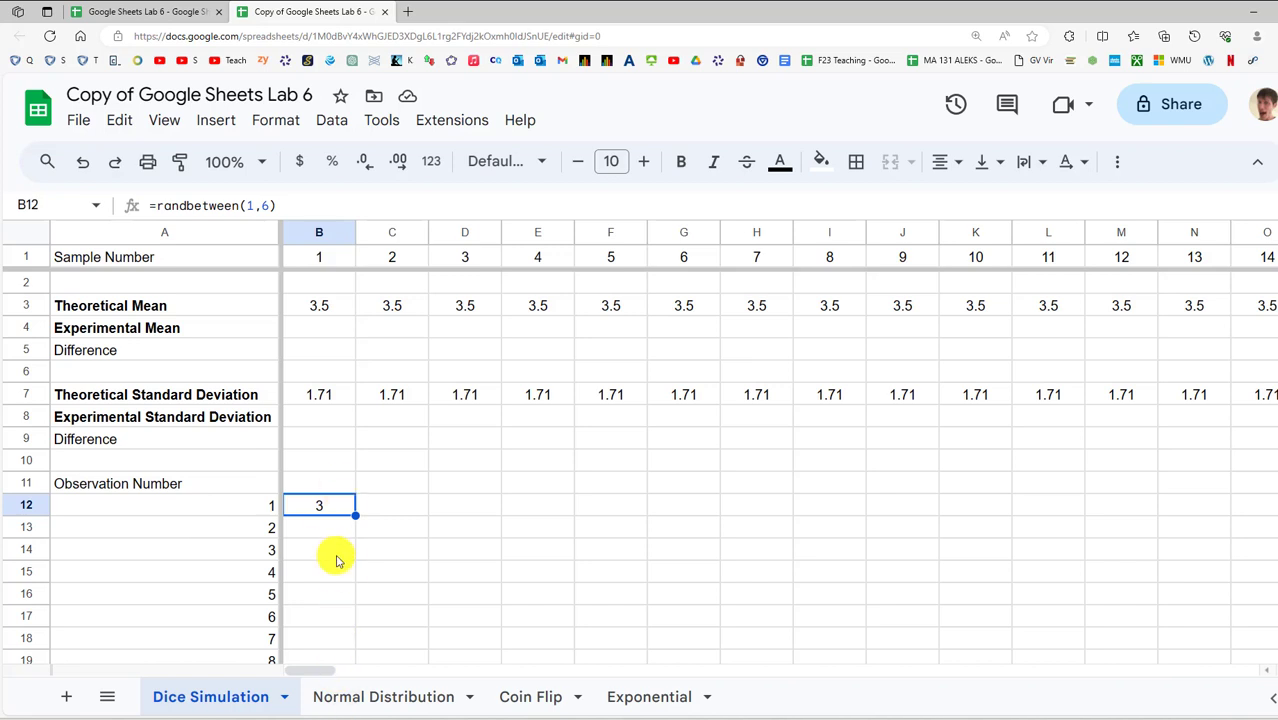
scroll(456, 522, "down", 20)
scroll(397, 513, "down", 4)
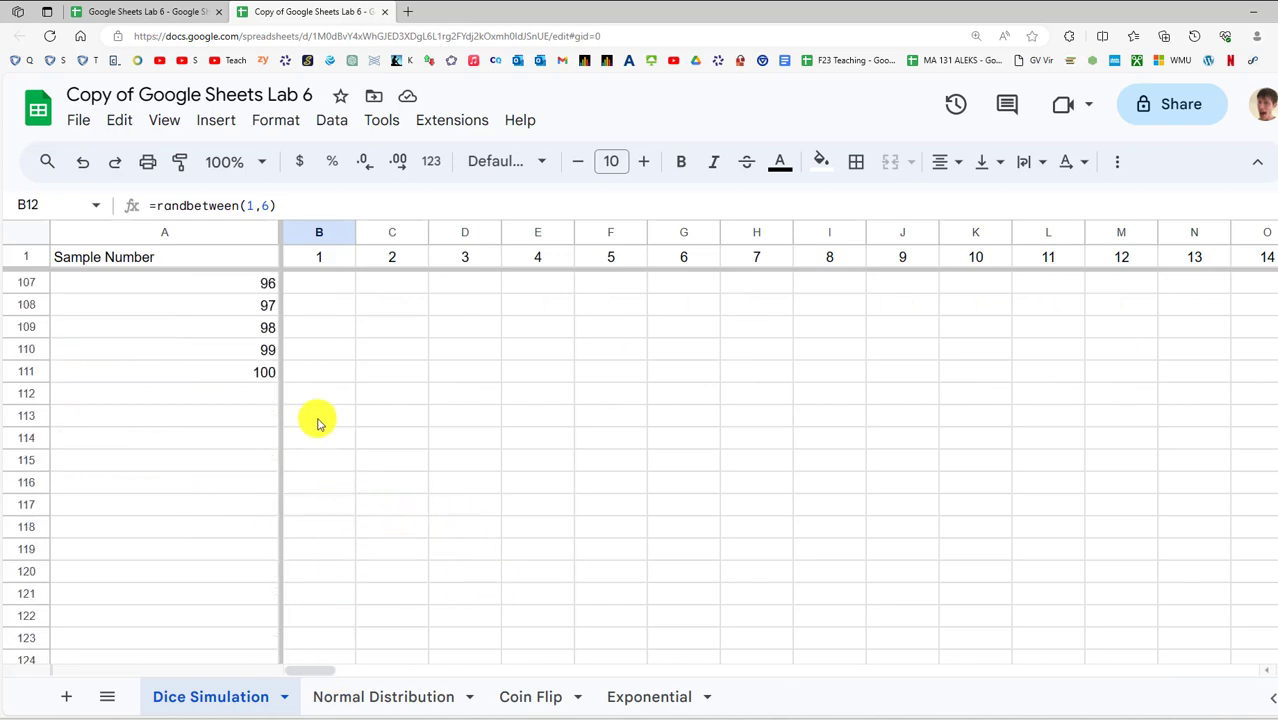
left_click(312, 376, "shift")
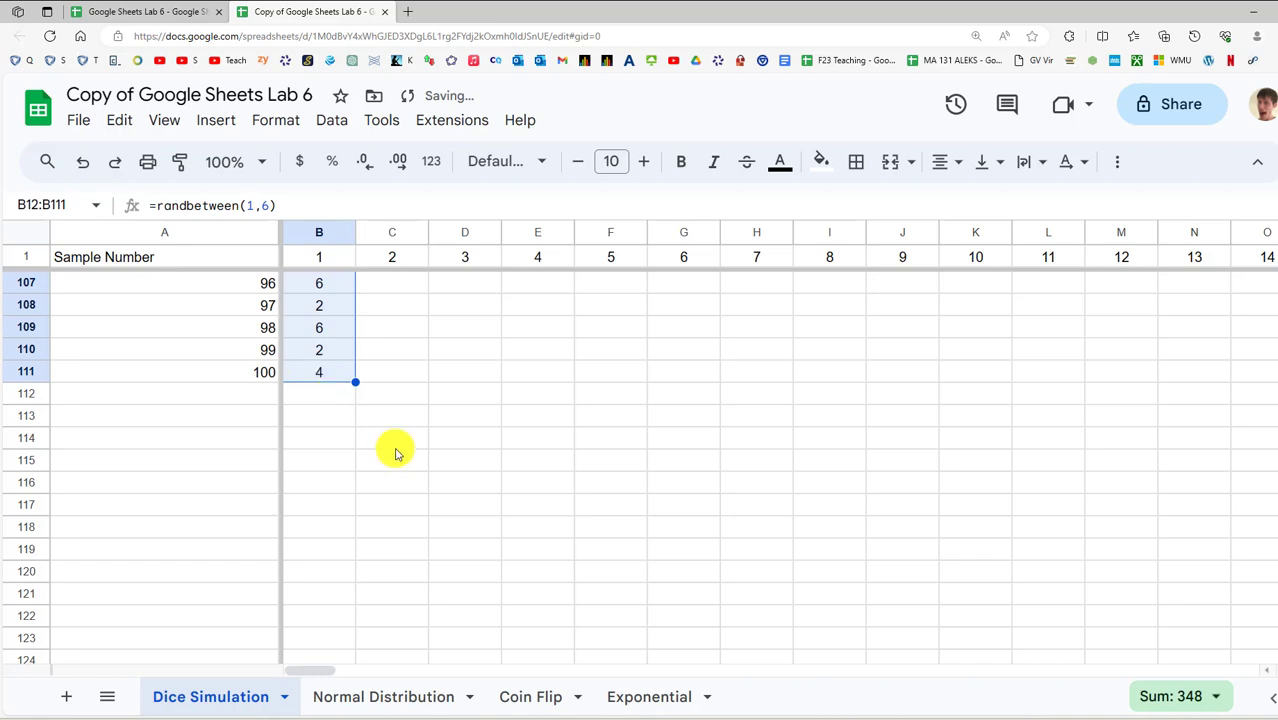
Examine the simulated rolls of sample 1 from the first observation through observation 100
scroll(385, 453, "up", 20)
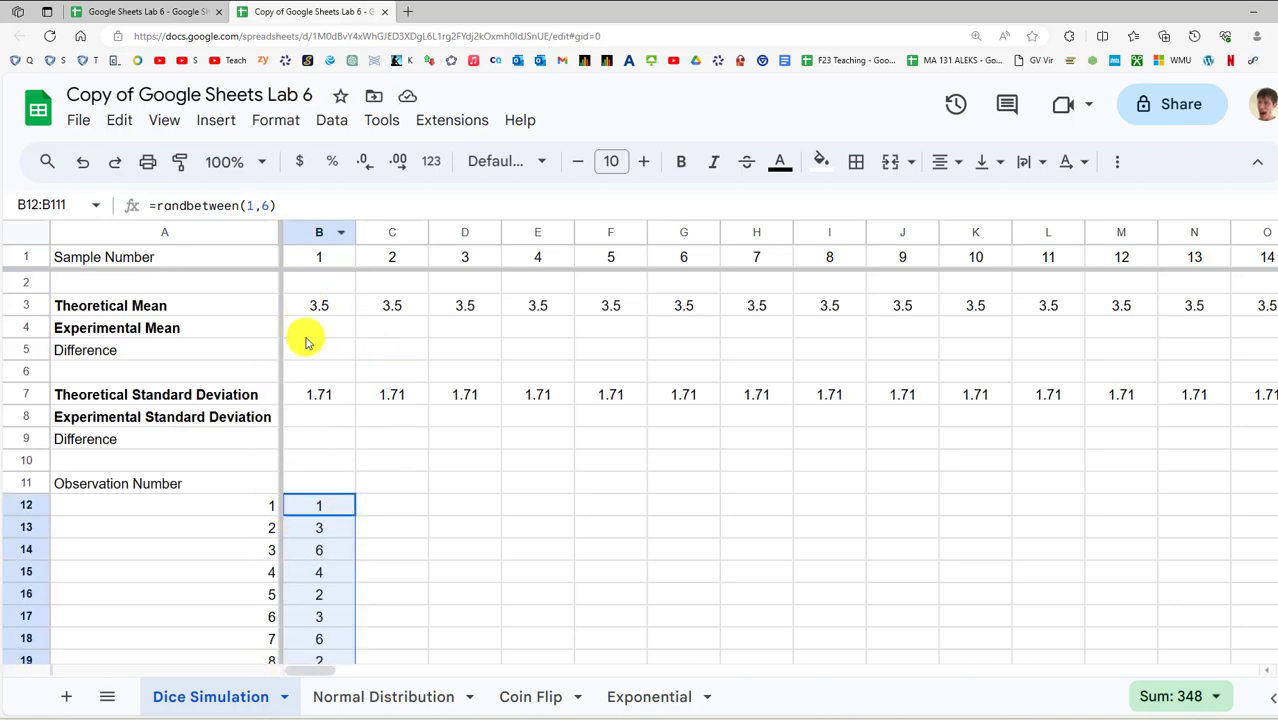
scroll(305, 337, "down", 15)
scroll(305, 367, "down", 9)
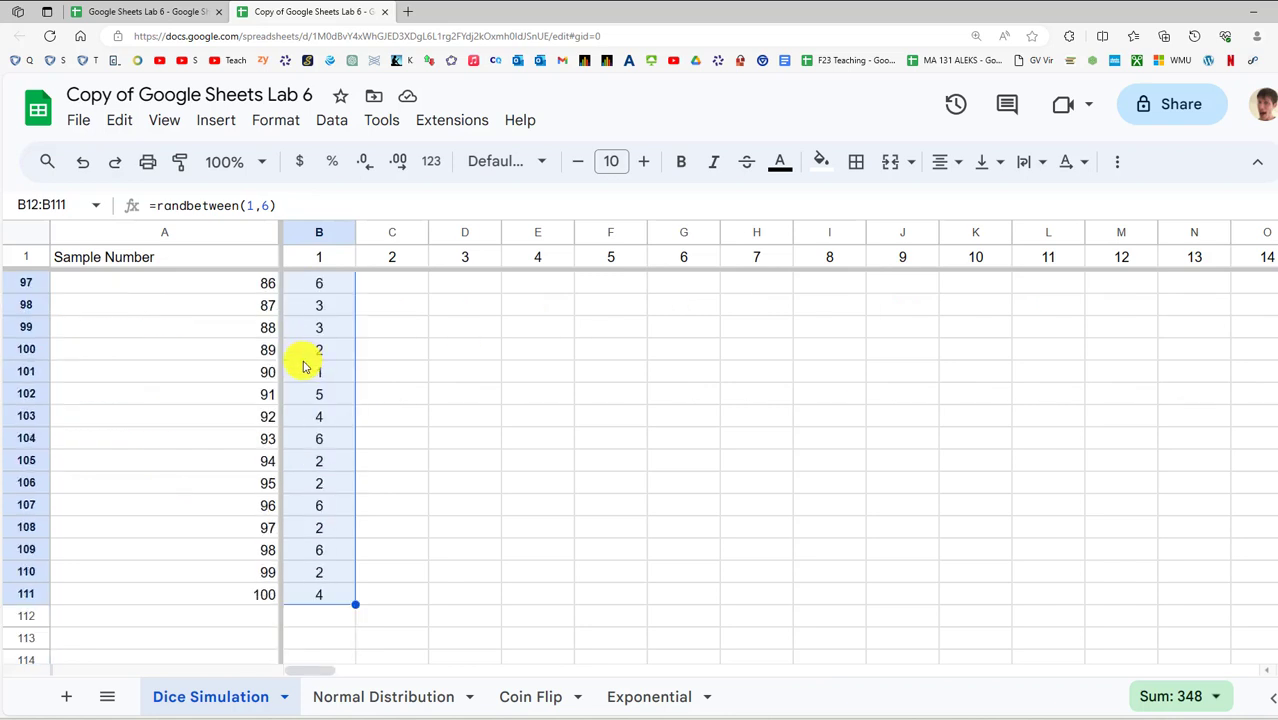
scroll(305, 380, "up", 20)
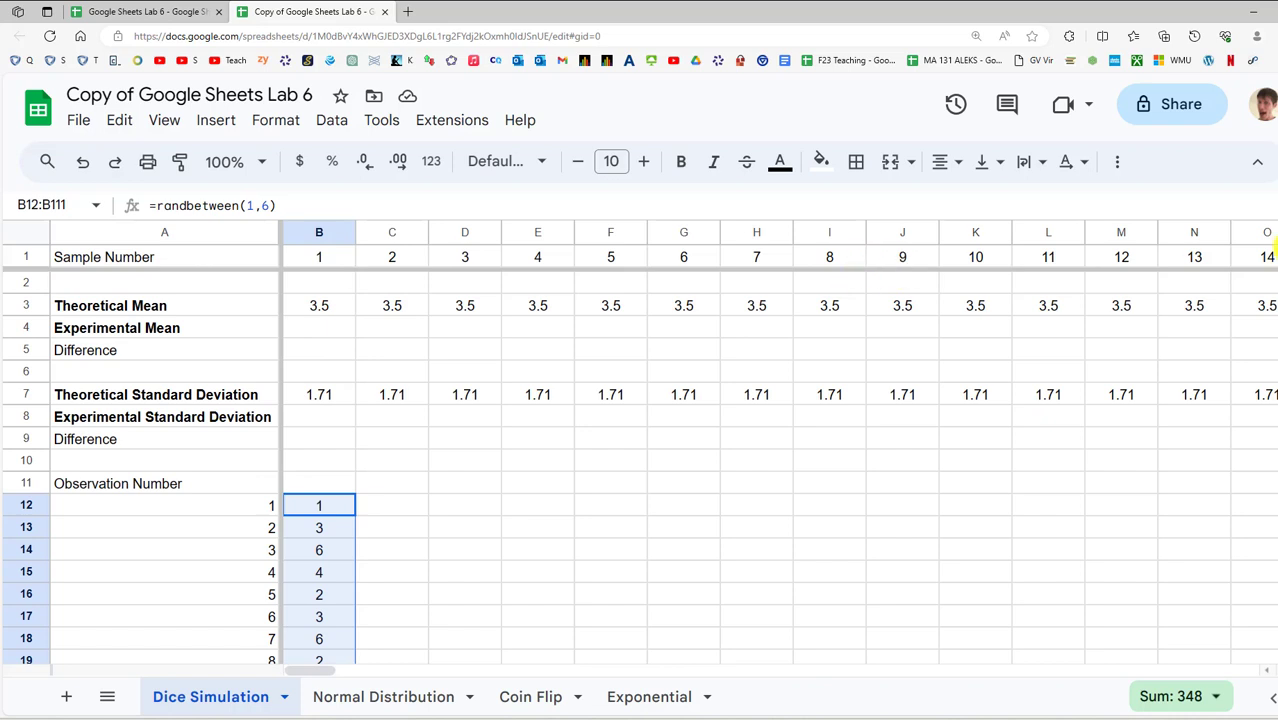
scroll(491, 456, "down", 18)
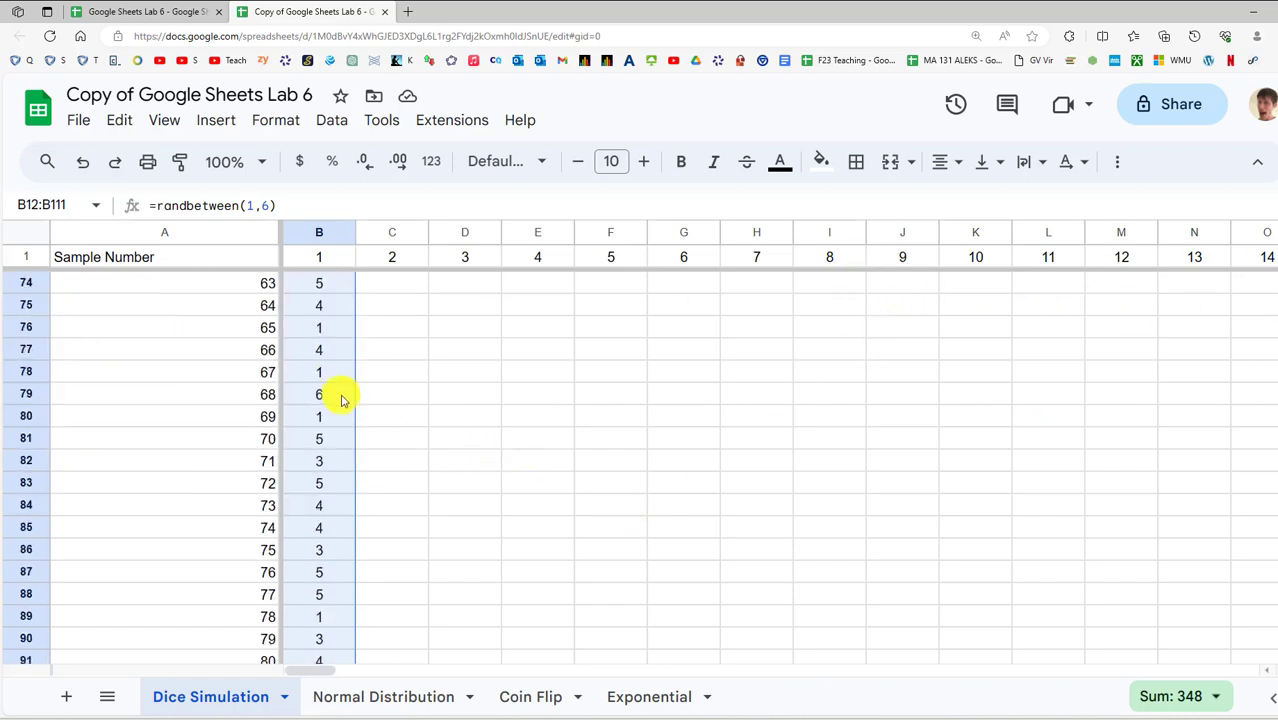
scroll(342, 394, "up", 7)
scroll(344, 369, "up", 8)
scroll(340, 320, "down", 18)
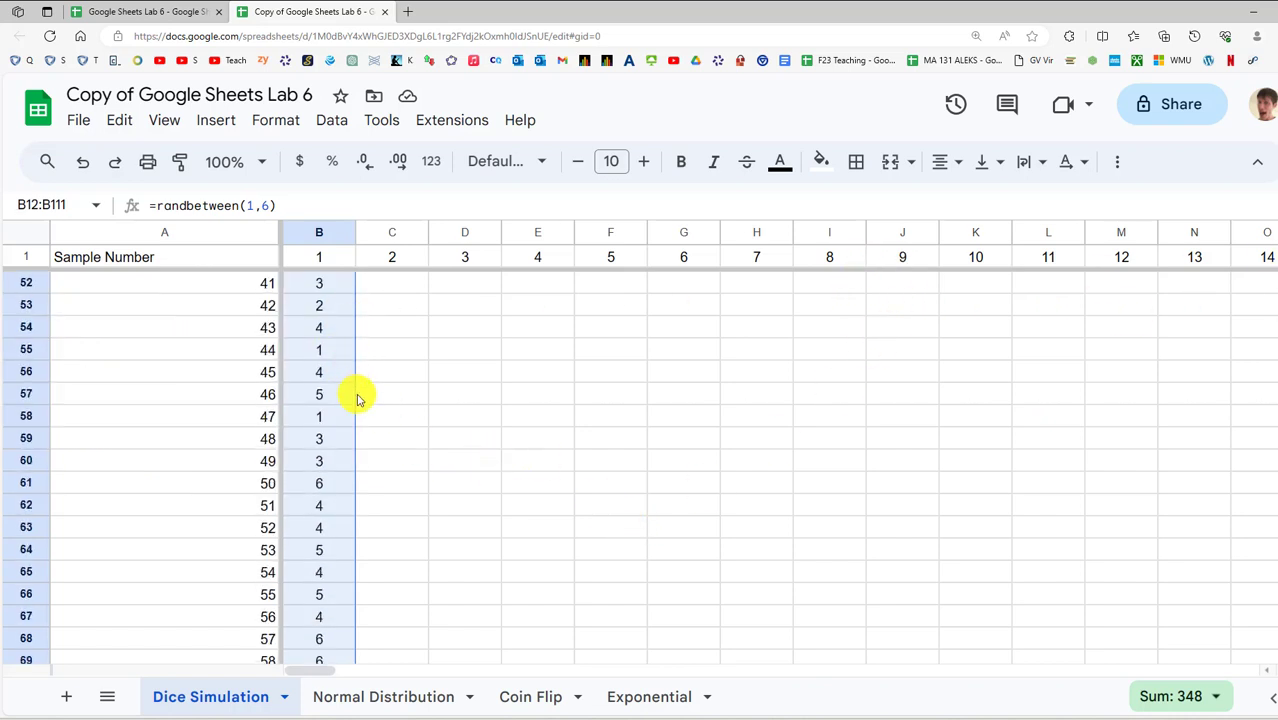
scroll(356, 468, "down", 7)
scroll(351, 560, "up", 3)
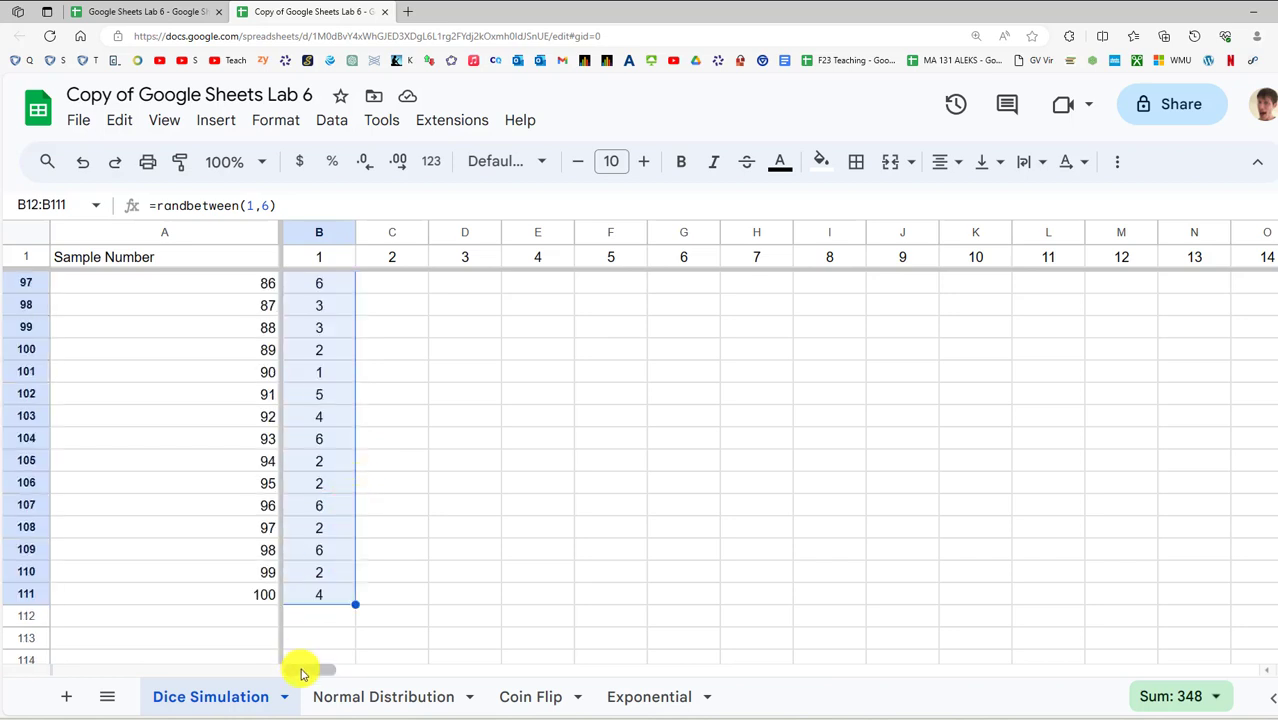
Fill the sample 1 die rolls right across B12:GS111 to simulate all 200 samples
left_click_drag(302, 668, 1027, 627)
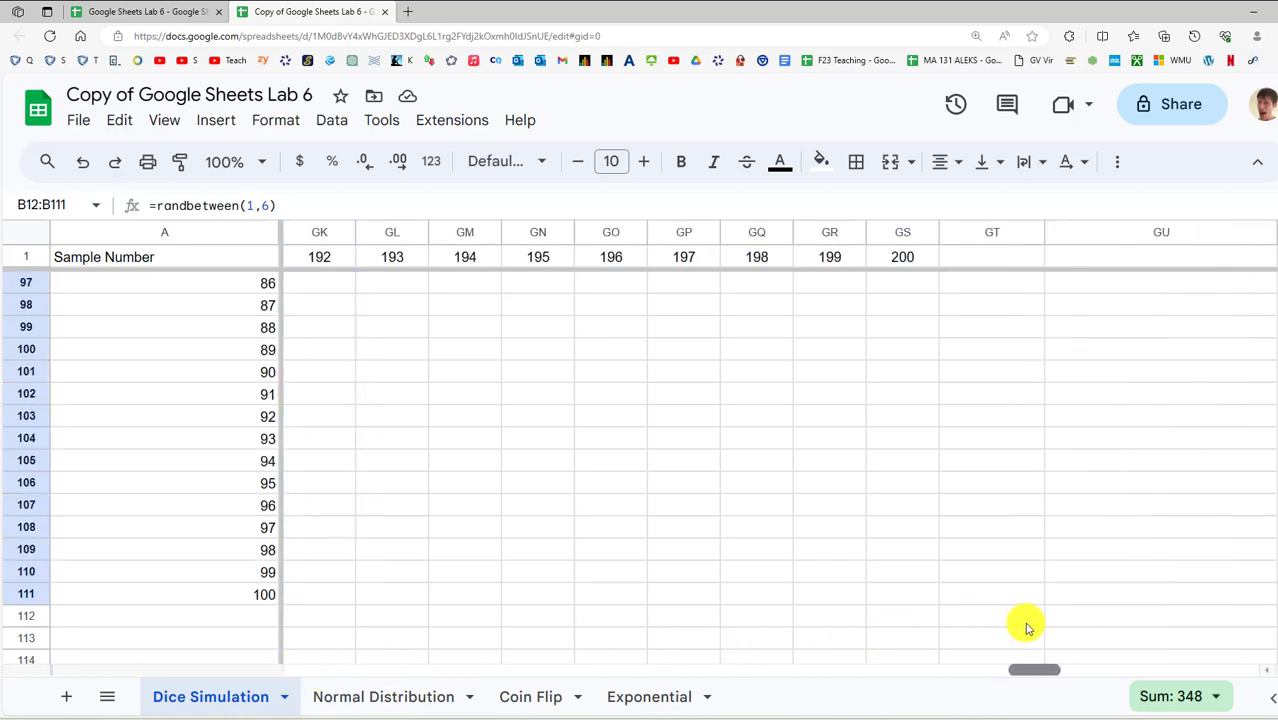
left_click(900, 598, "shift")
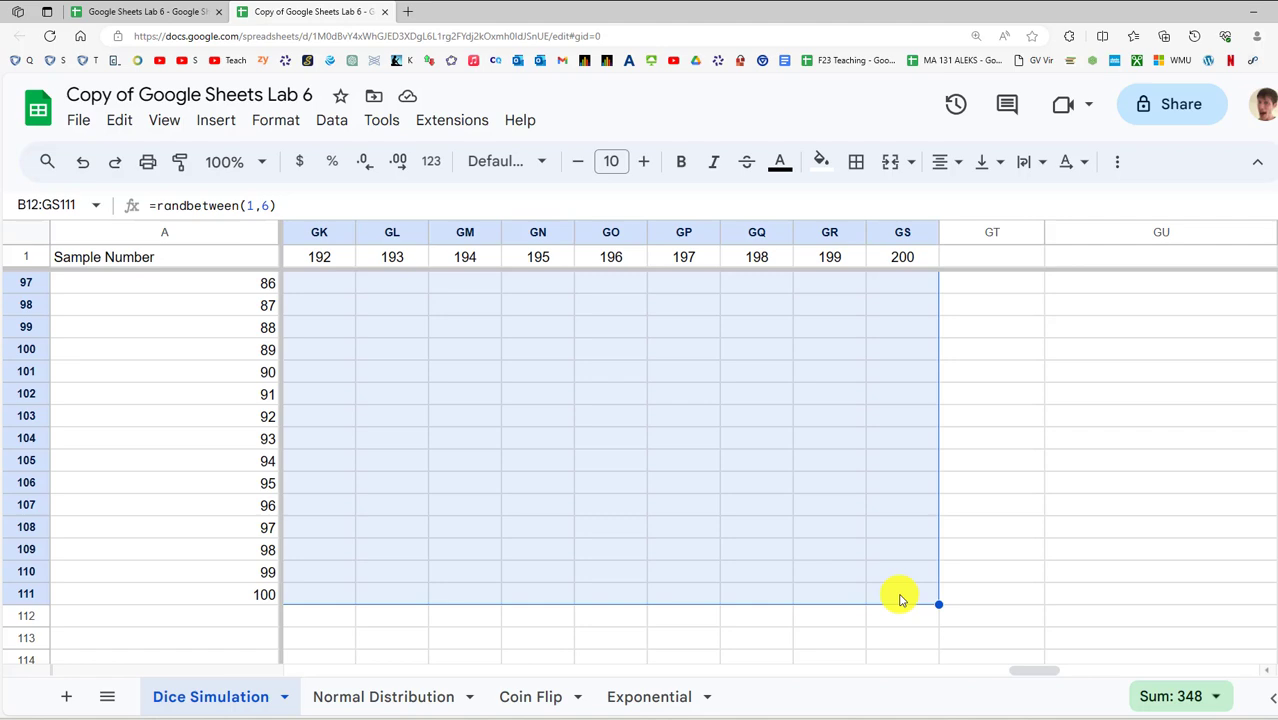
key("ctrl+r")
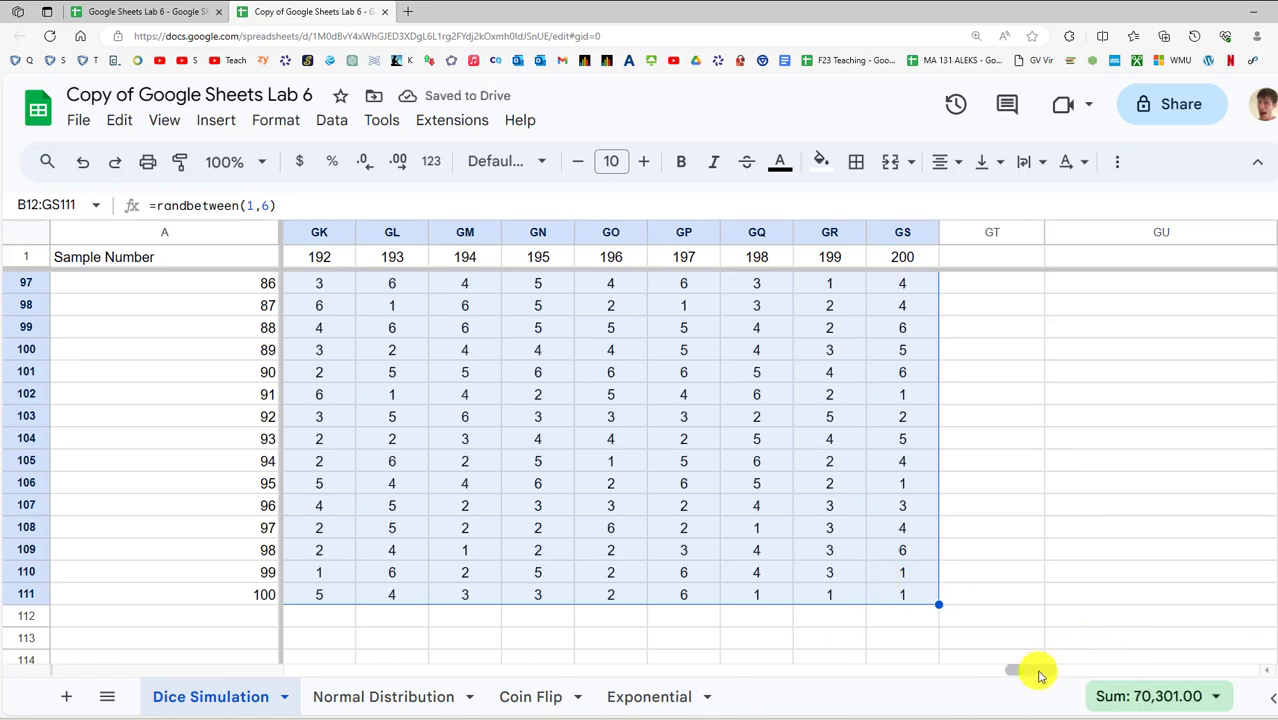
left_click_drag(1018, 666, 290, 650)
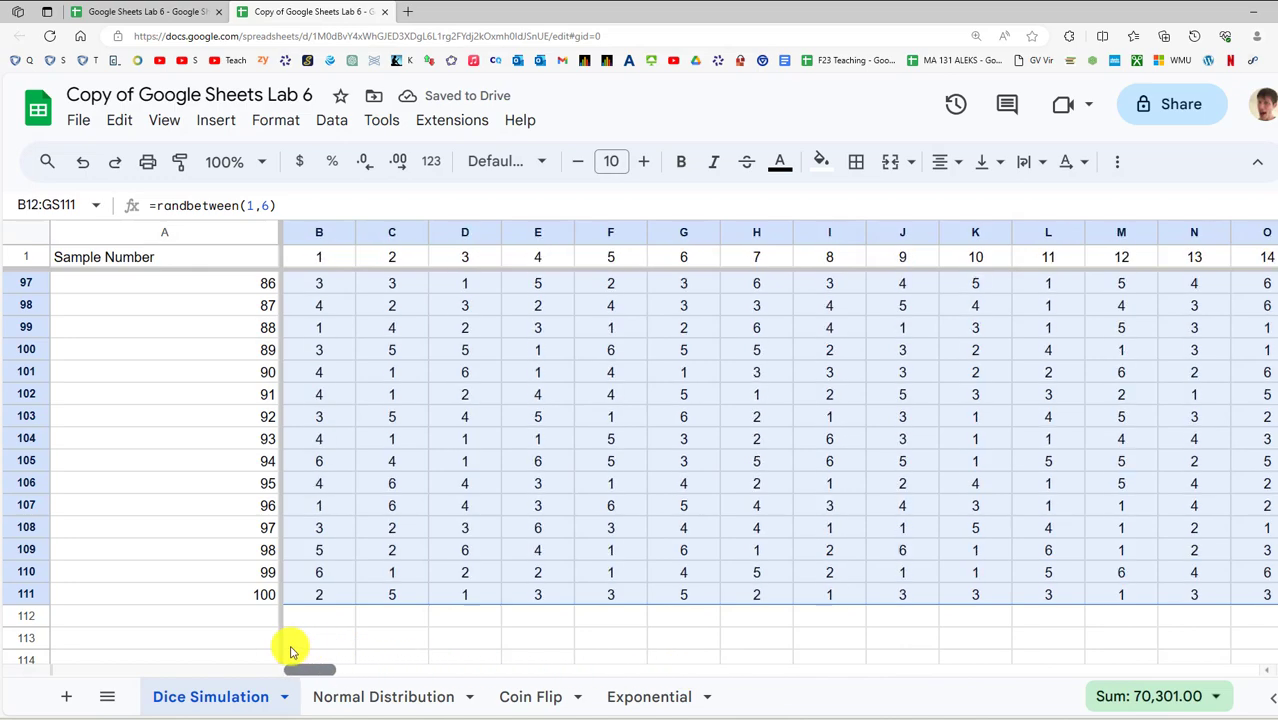
scroll(379, 579, "up", 20)
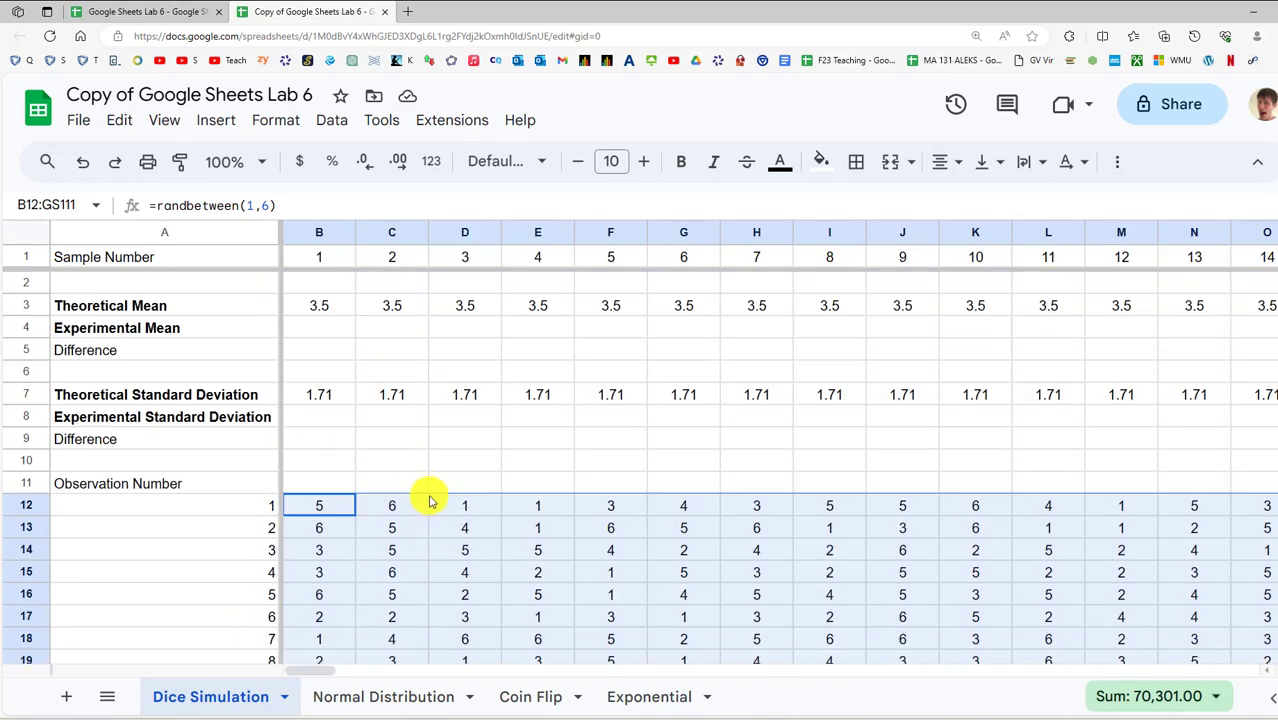
Enter trial values 3, 3 and 5 in C10, D10 and E10 to make the random rolls recalculate
left_click(335, 459)
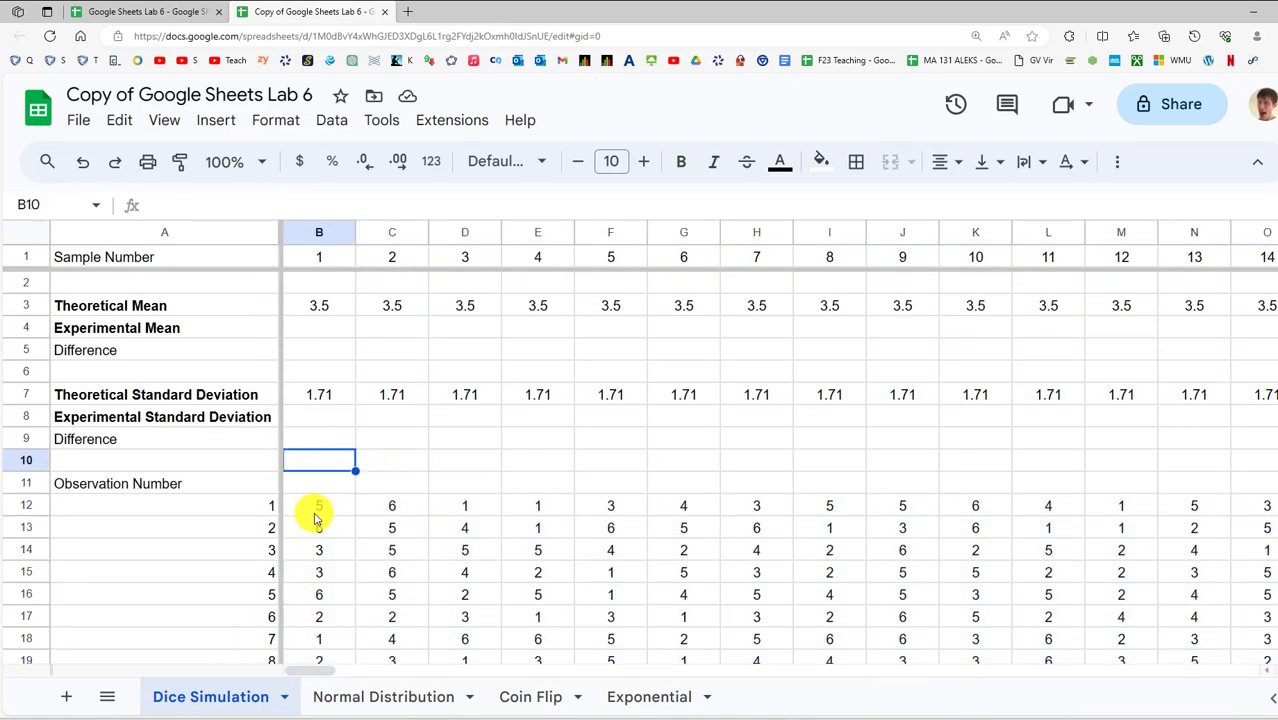
left_click(316, 510)
scroll(388, 516, "down", 2)
scroll(382, 491, "up", 2)
left_click(391, 466)
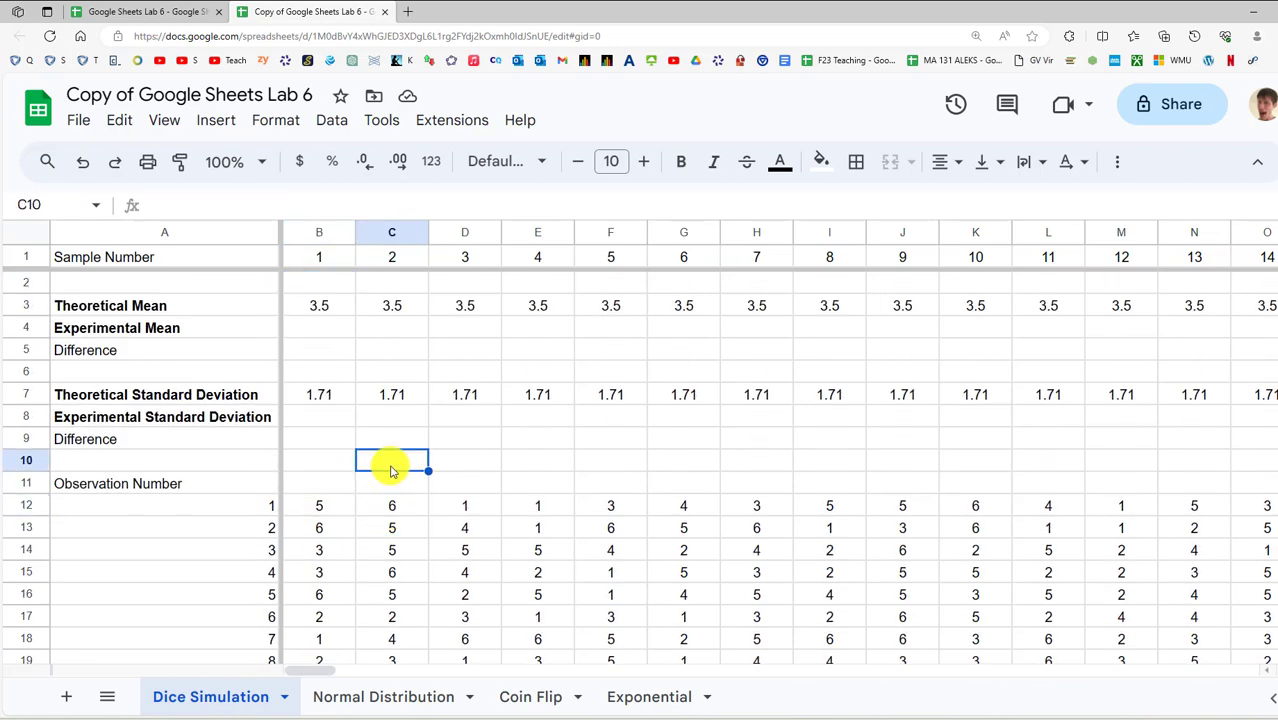
type("3")
key("Return")
key("Up")
key("Right")
type("3")
key("Return")
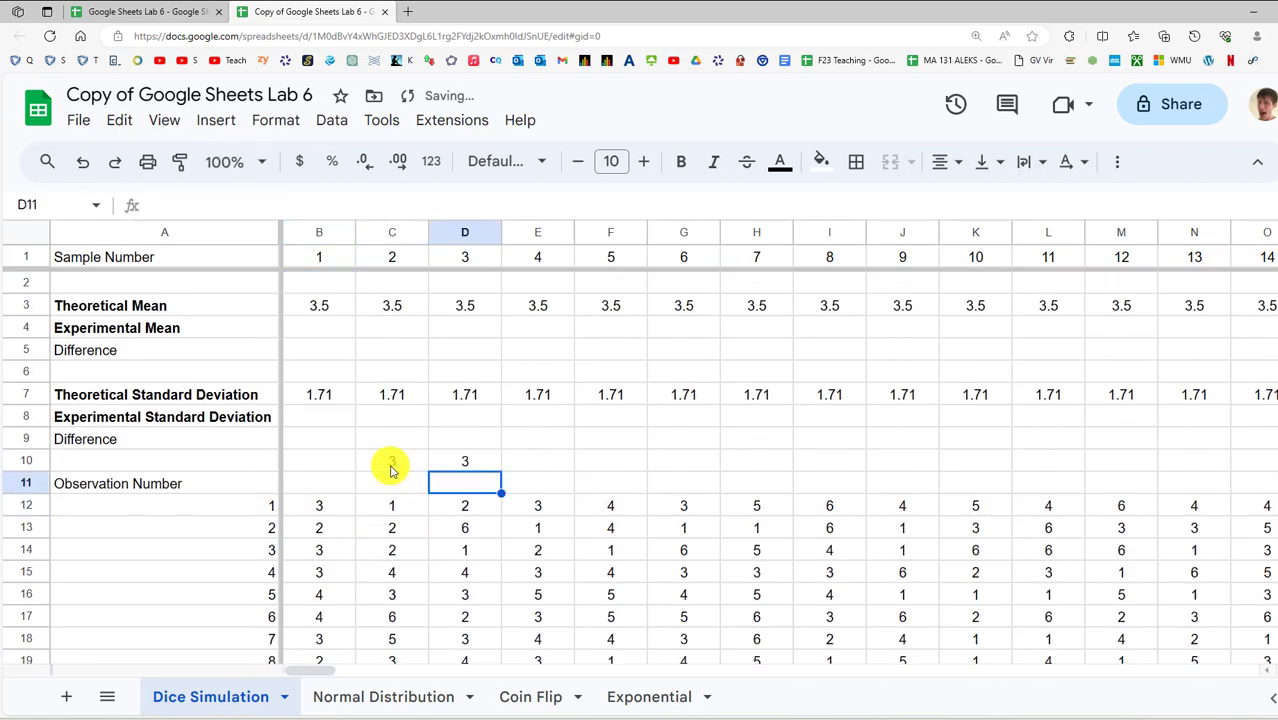
key("Up")
key("Right")
type("5")
key("Return")
key("Up")
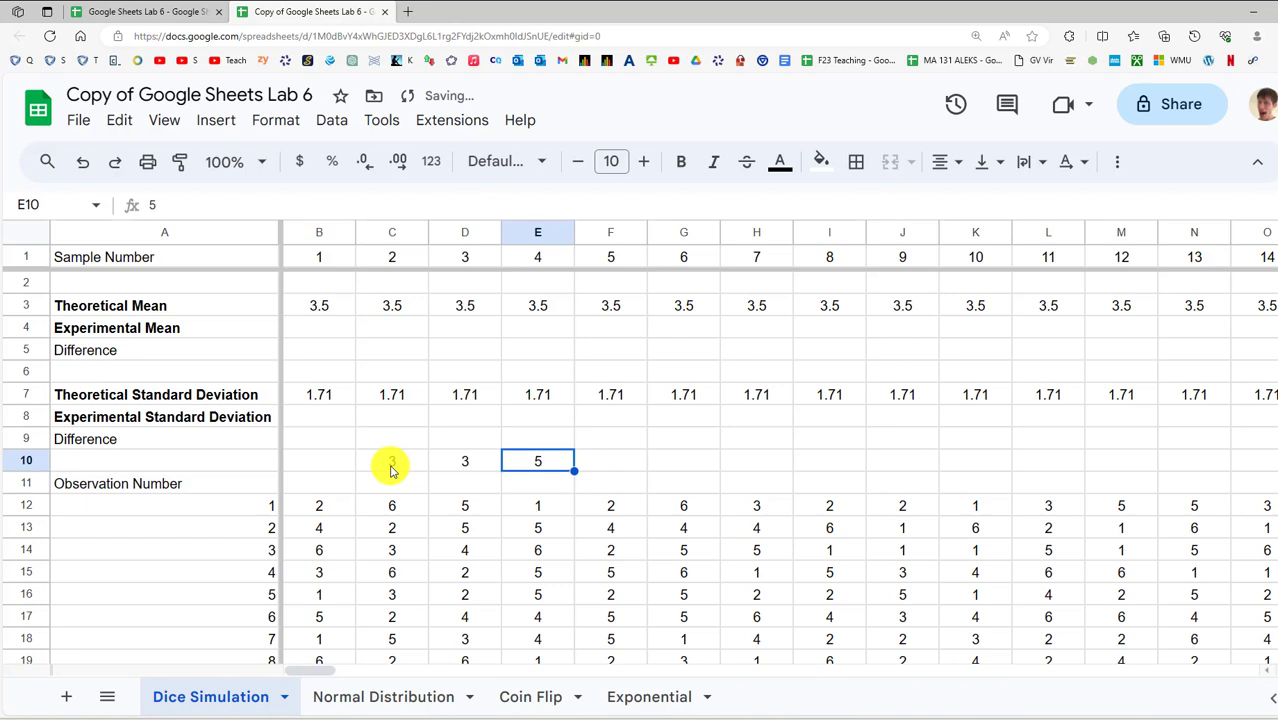
Clear the trial values from C10:E10 and return to the first roll in B12
key("shift+Left")
key("shift+Left")
key("shift+Left")
key("shift+Right")
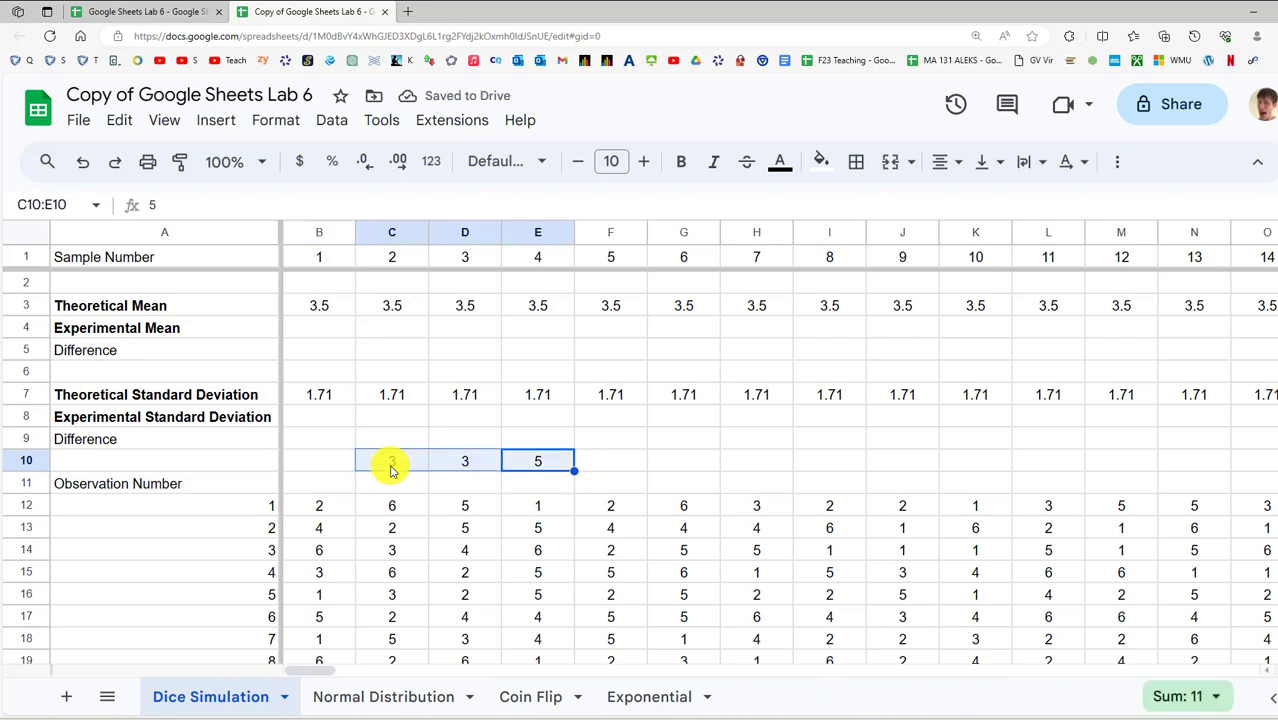
key("Delete")
key("Down")
key("Down")
key("Left")
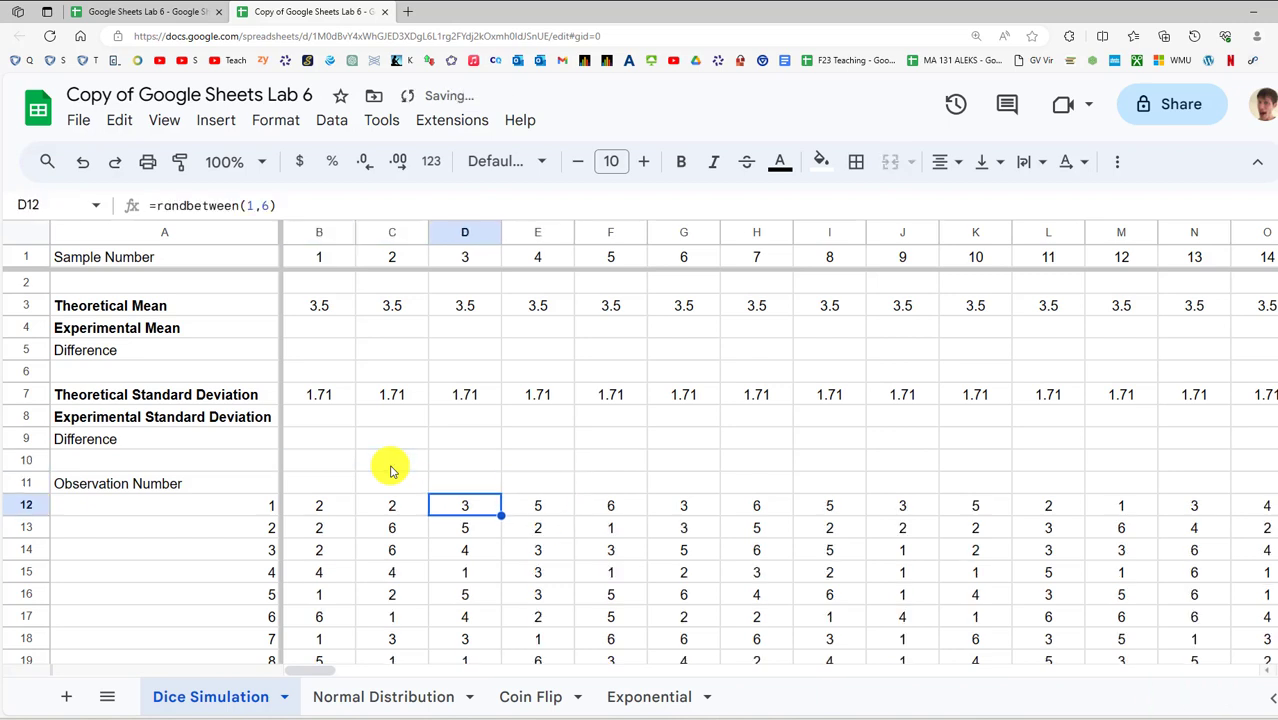
key("Left")
key("Left")
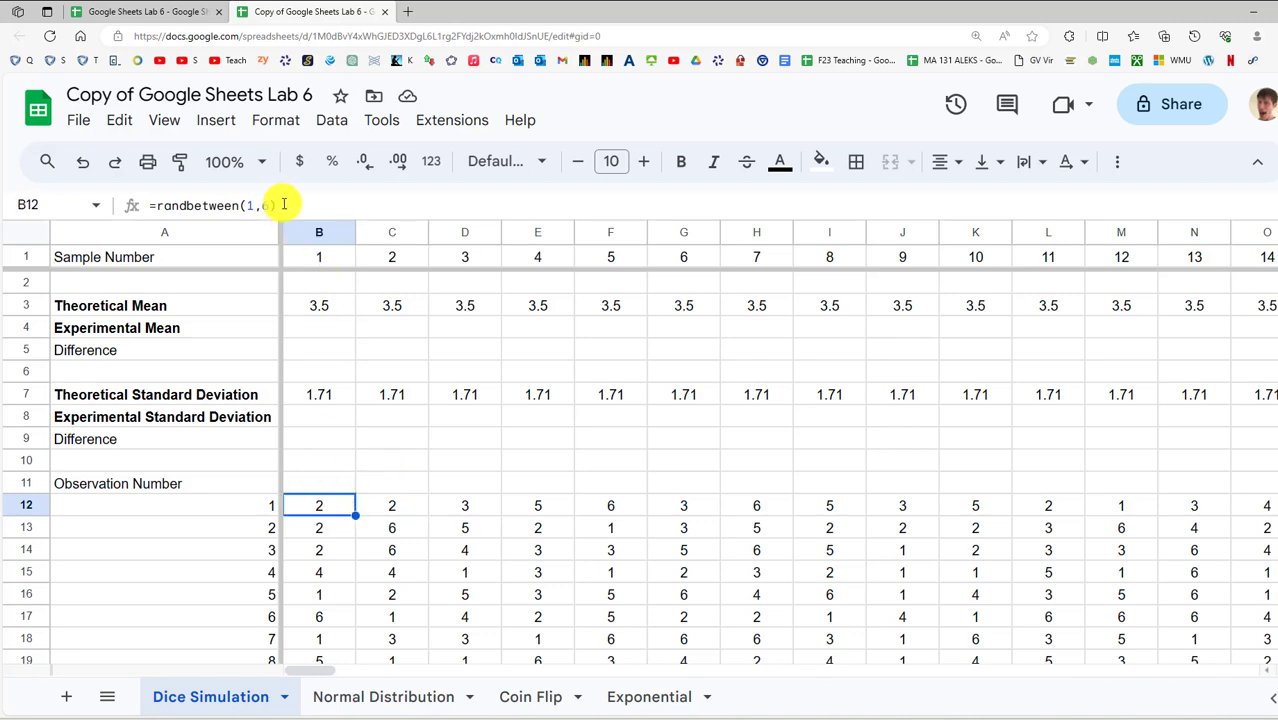
Inspect the random-roll formula in B12
left_click_drag(284, 204, 143, 201)
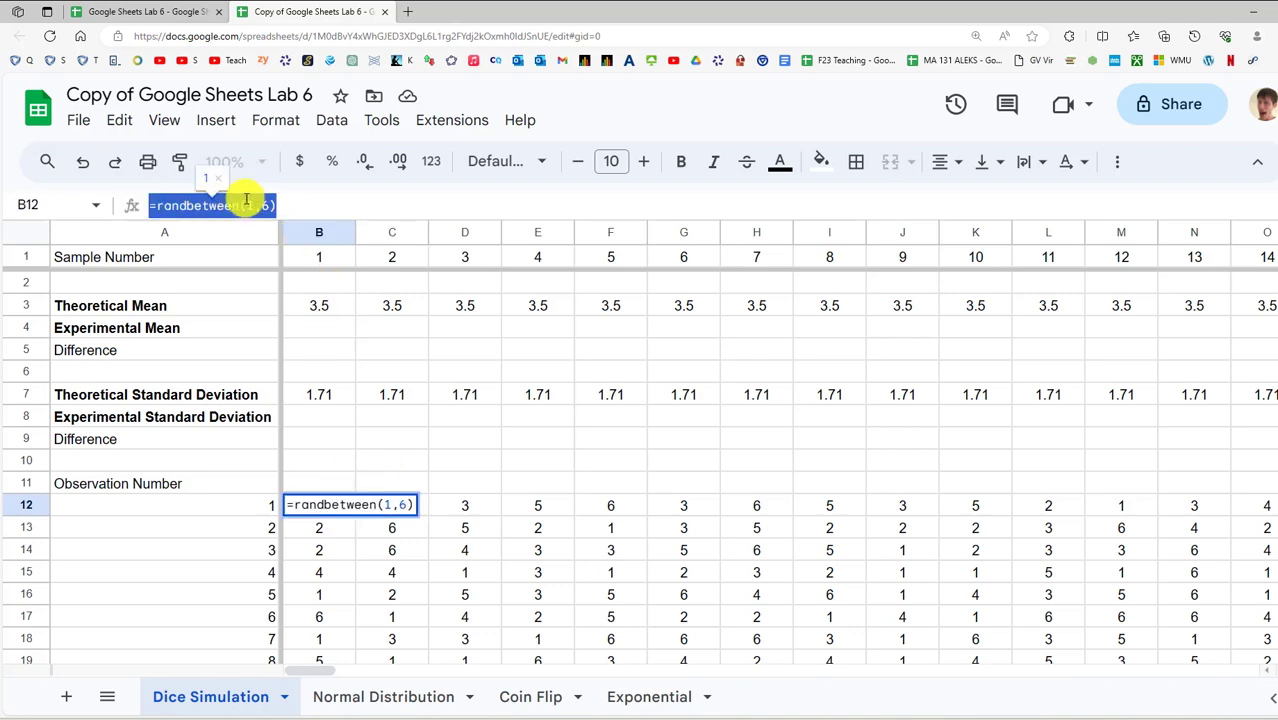
left_click(338, 465)
left_click(322, 505)
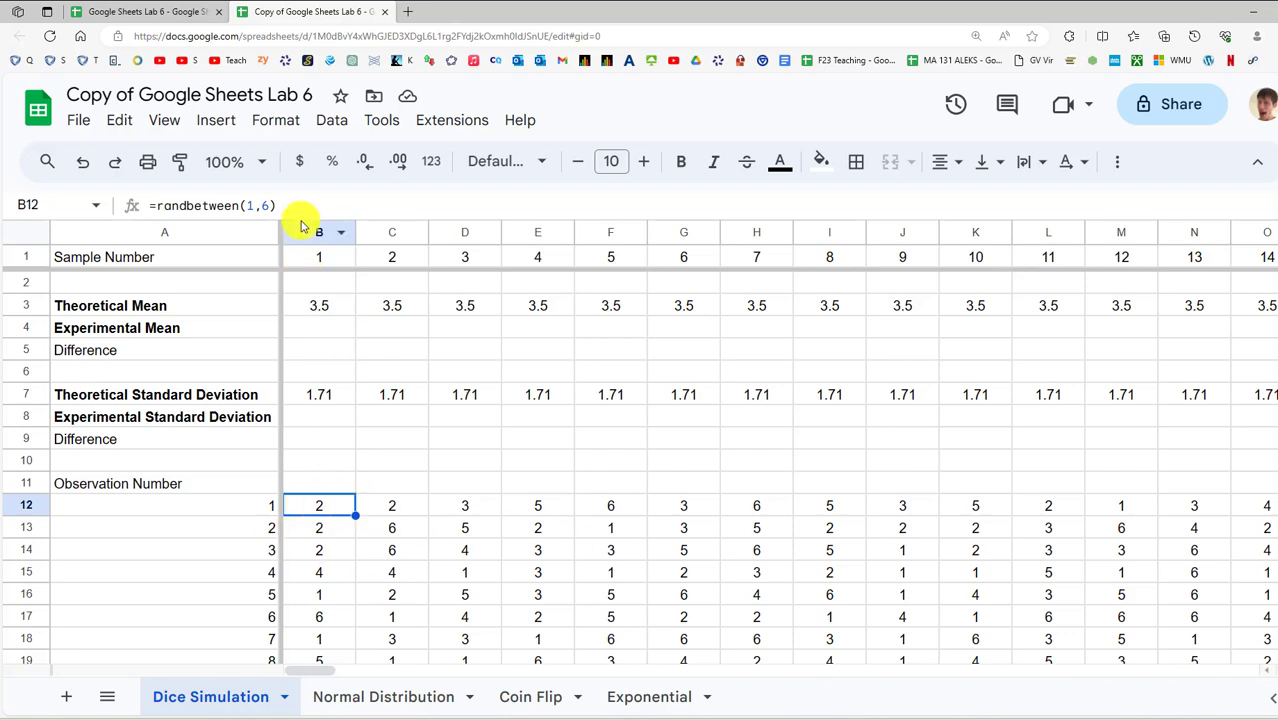
left_click_drag(295, 206, 143, 200)
left_click(530, 484)
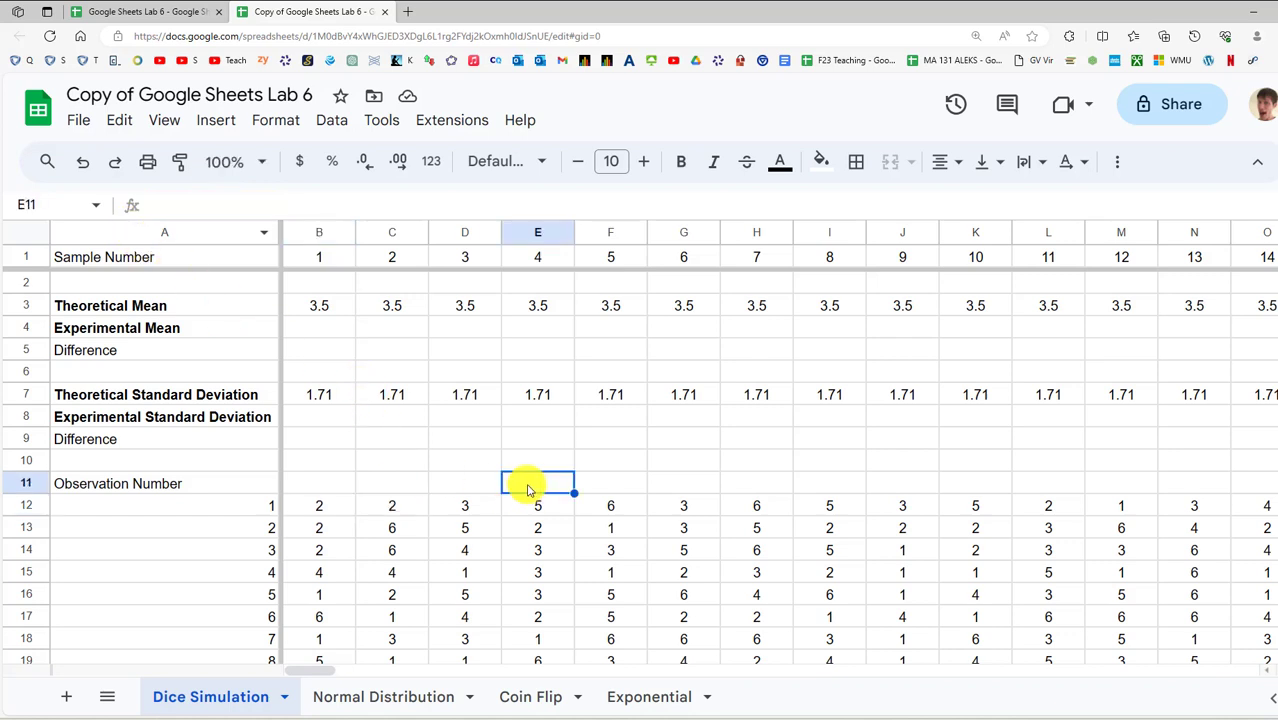
Copy the full block of simulated rolls in B12:GS111
left_click(320, 507)
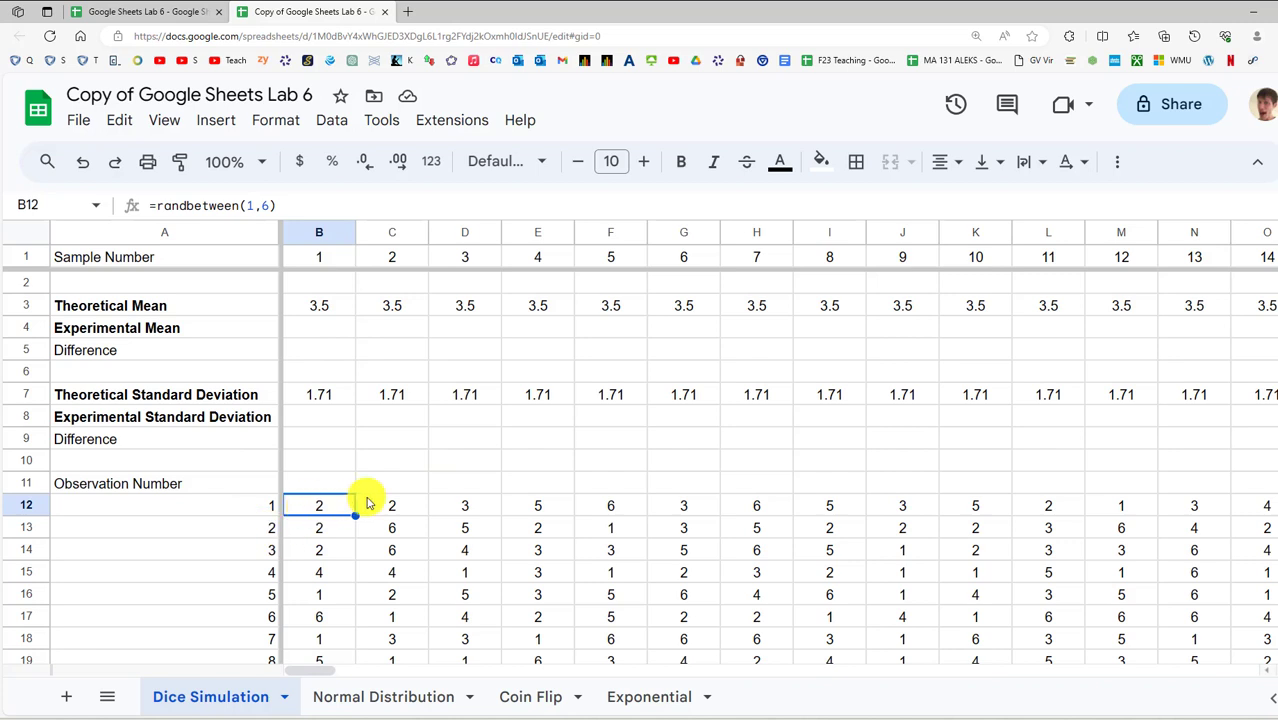
key("ctrl+shift+Down")
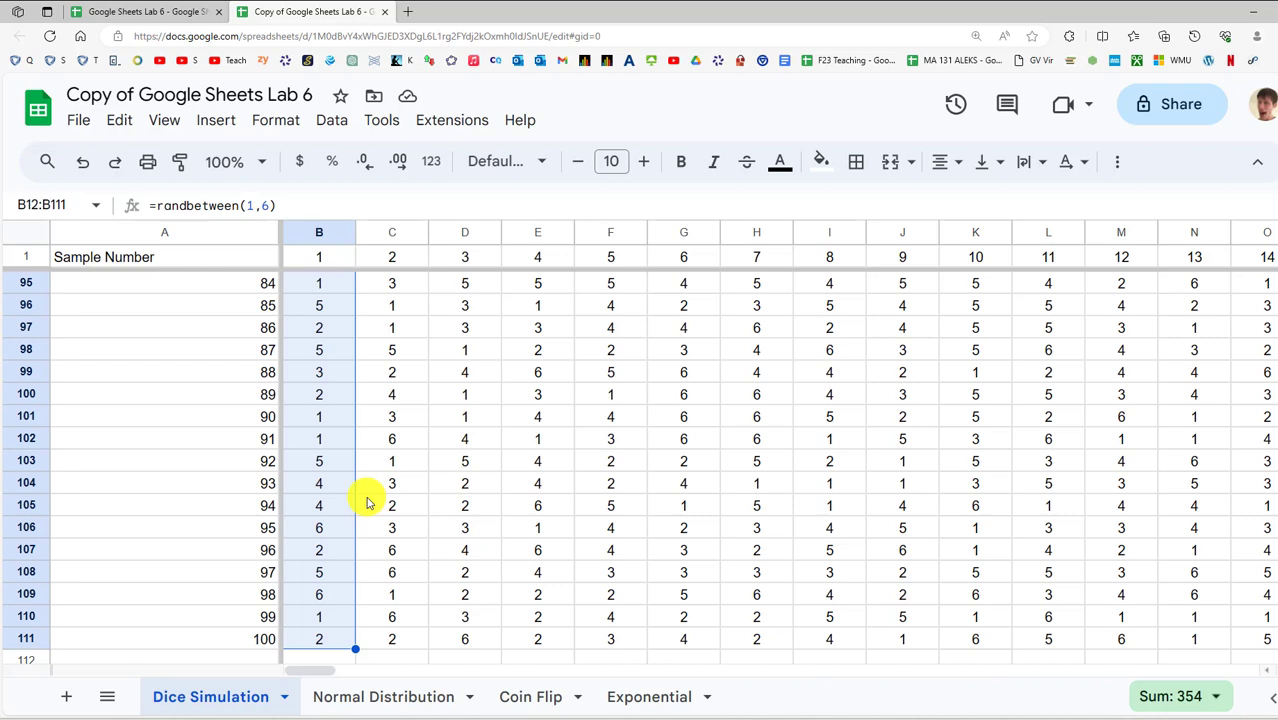
key("ctrl+shift+Right")
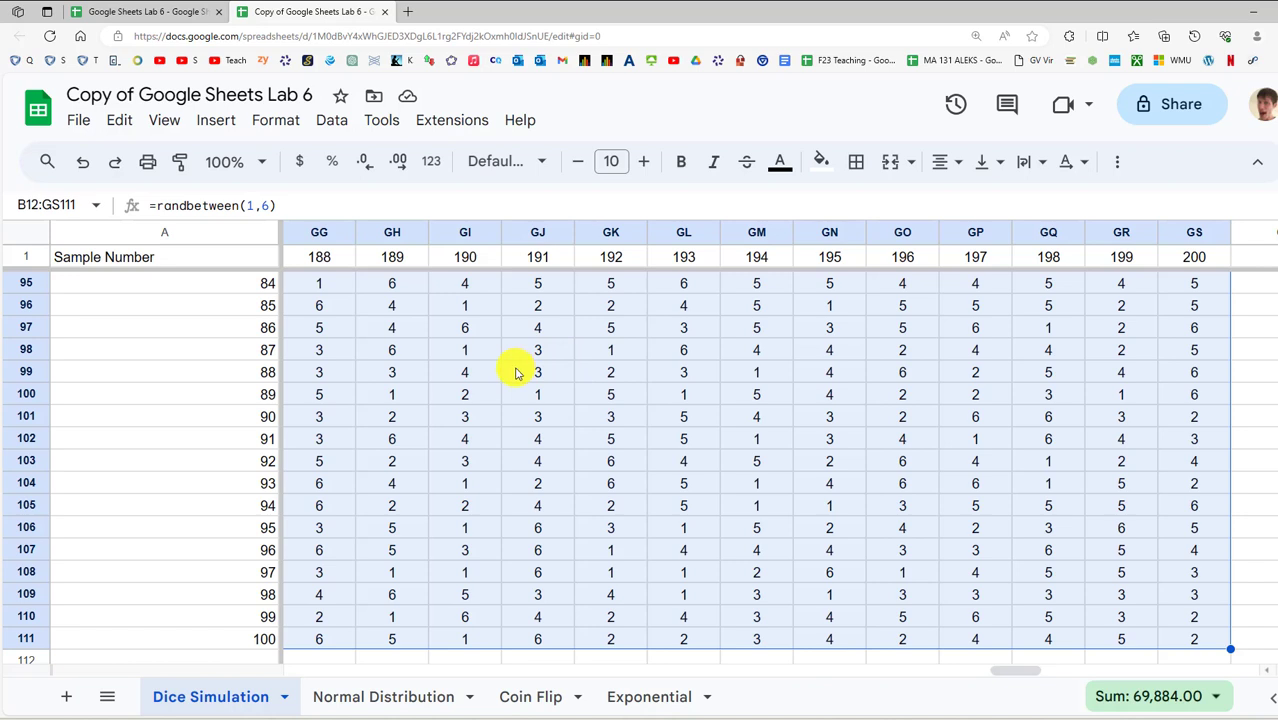
right_click(447, 330)
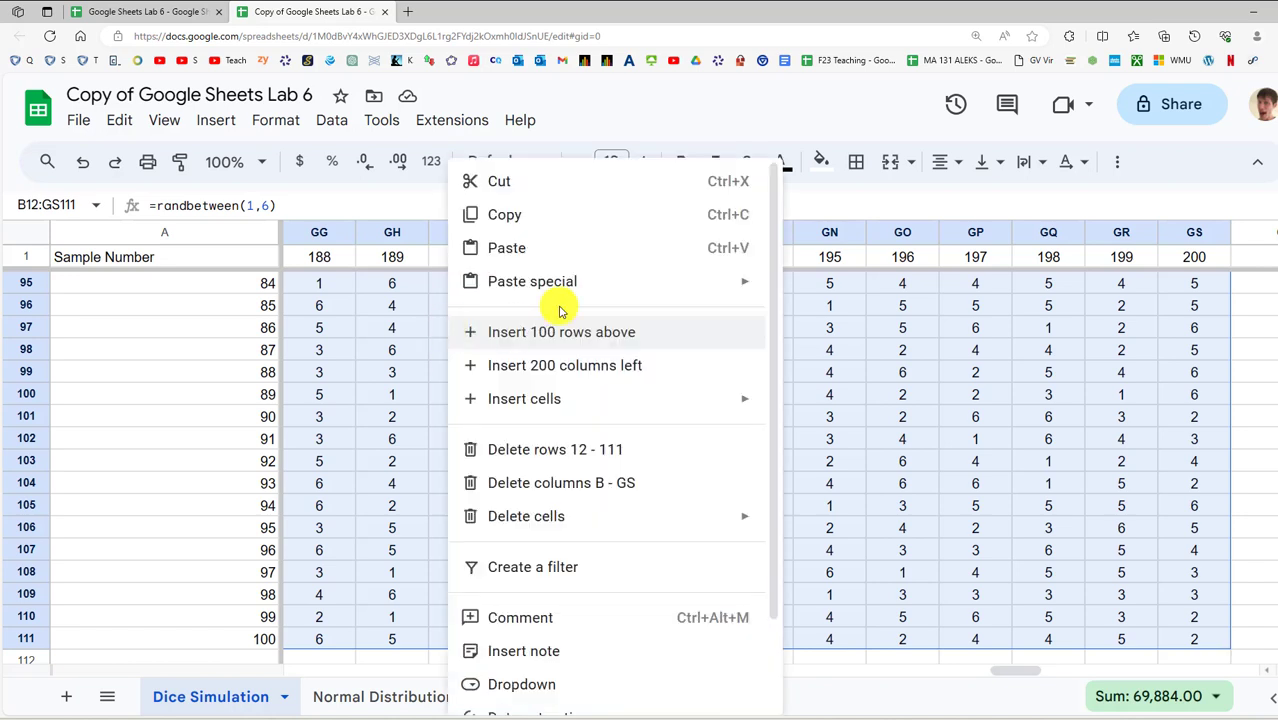
left_click(531, 232)
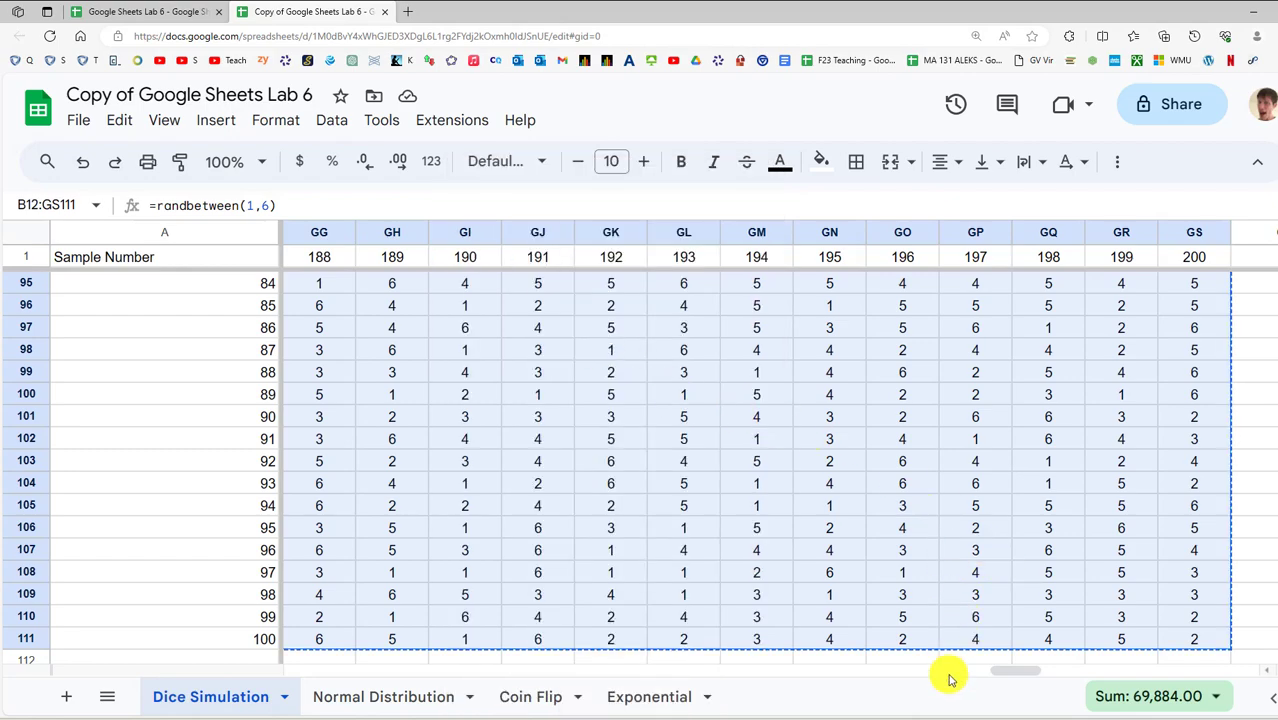
Paste the copied rolls back over B12:GS111 as values only, replacing the random formulas
left_click_drag(1011, 671, 362, 585)
scroll(362, 585, "up", 20)
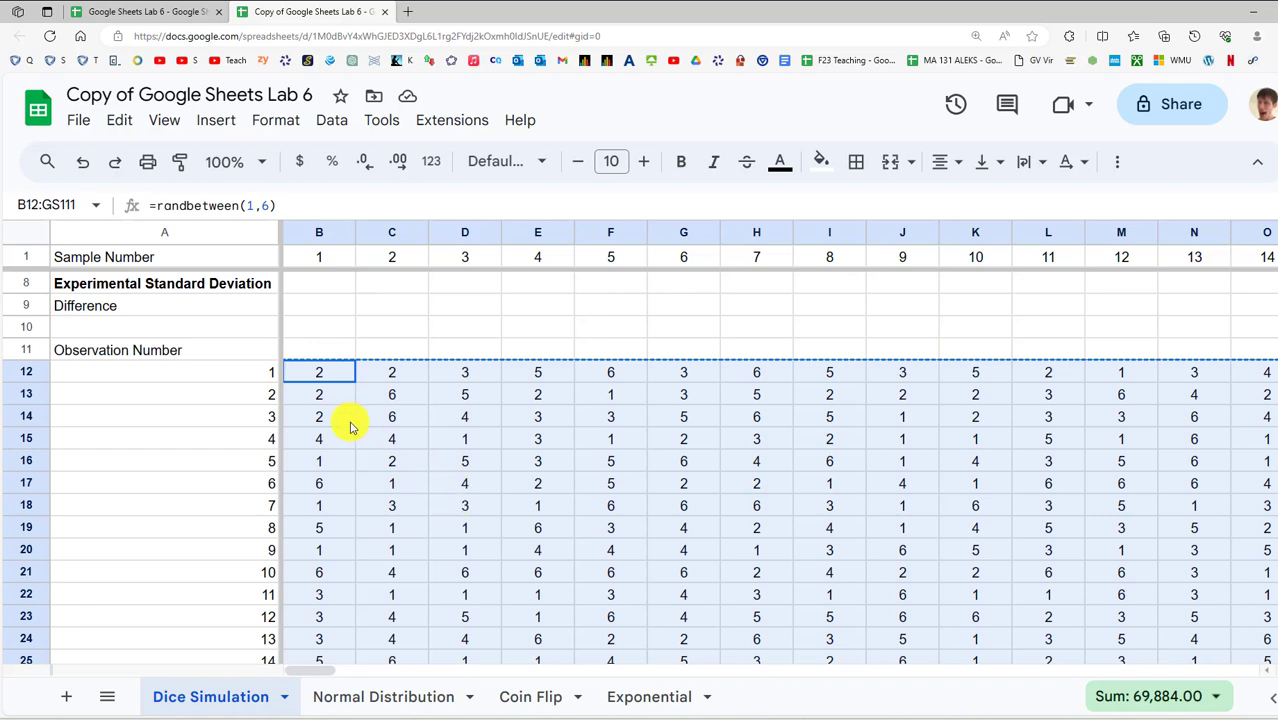
right_click(319, 376)
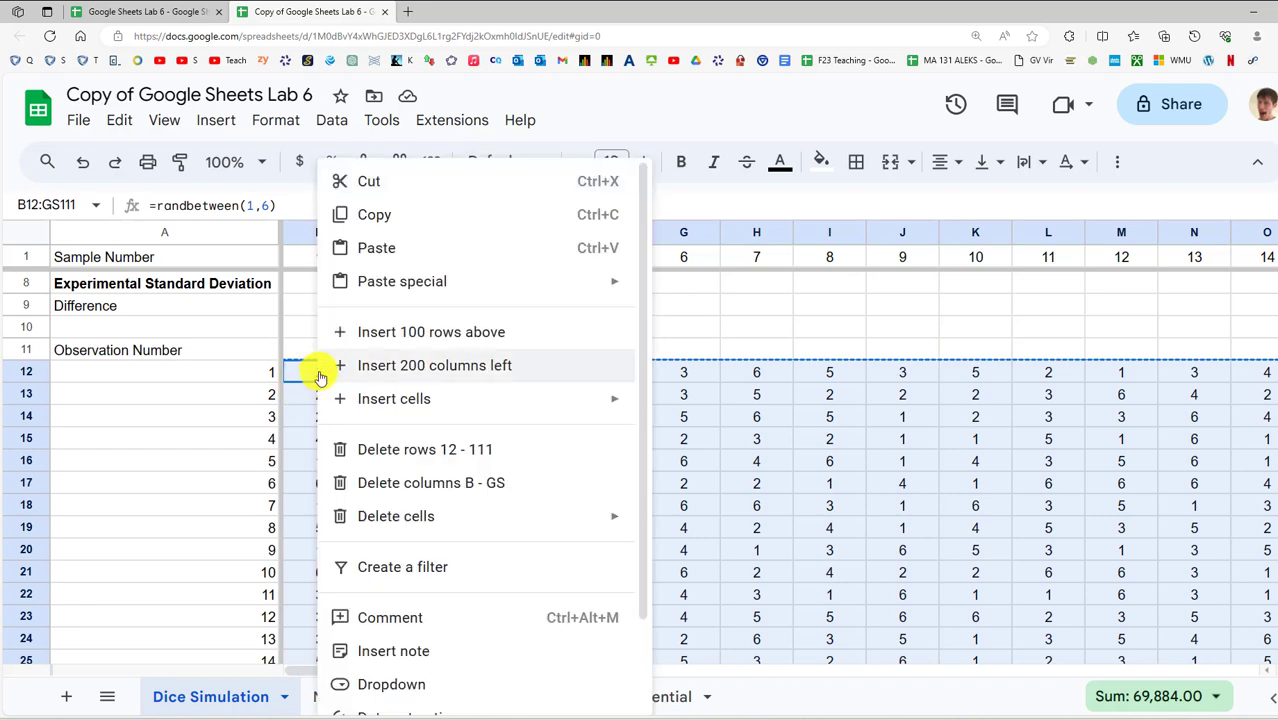
mouse_move(395, 285)
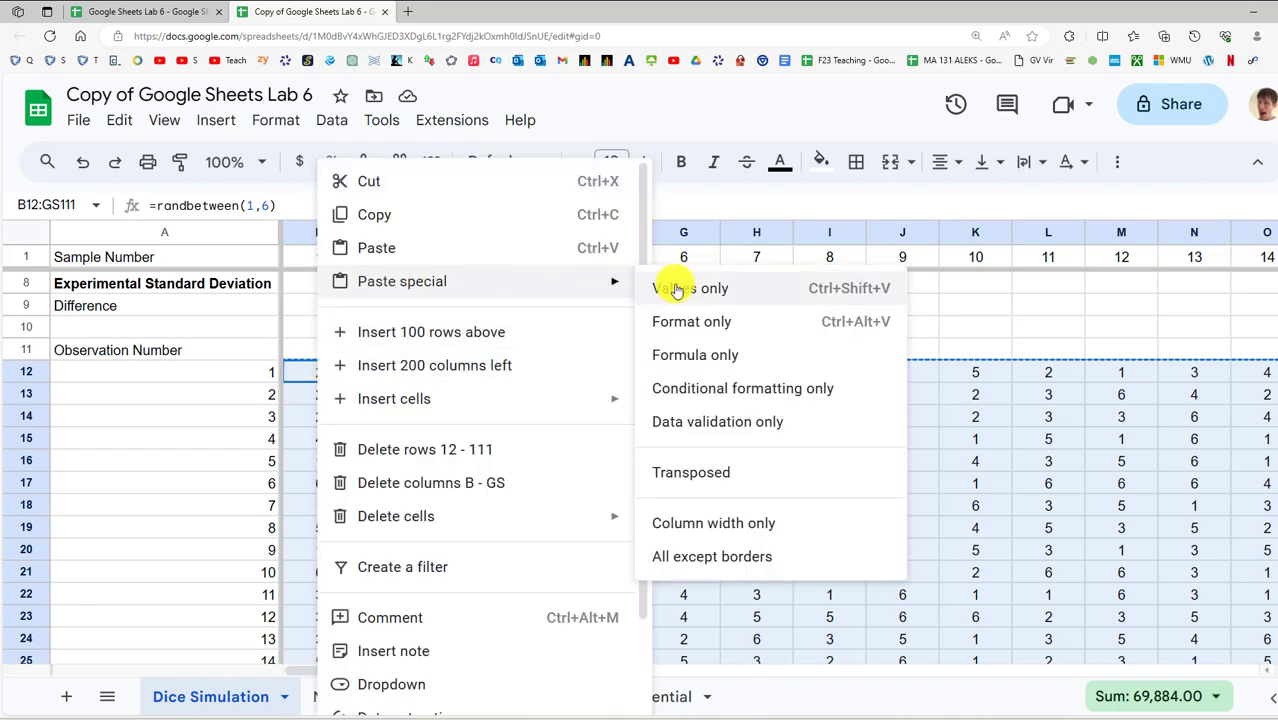
left_click(833, 294)
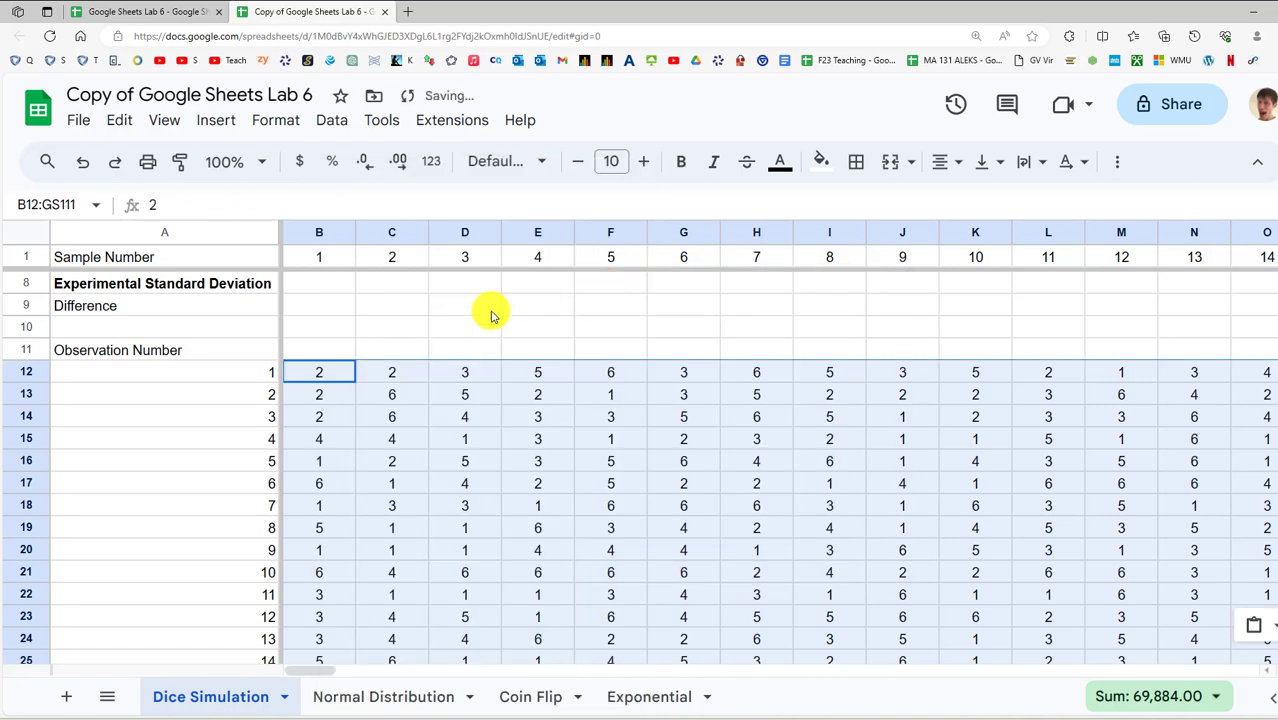
Check whether B12 holds a fixed number instead of a formula
left_click(362, 418)
left_click(319, 374)
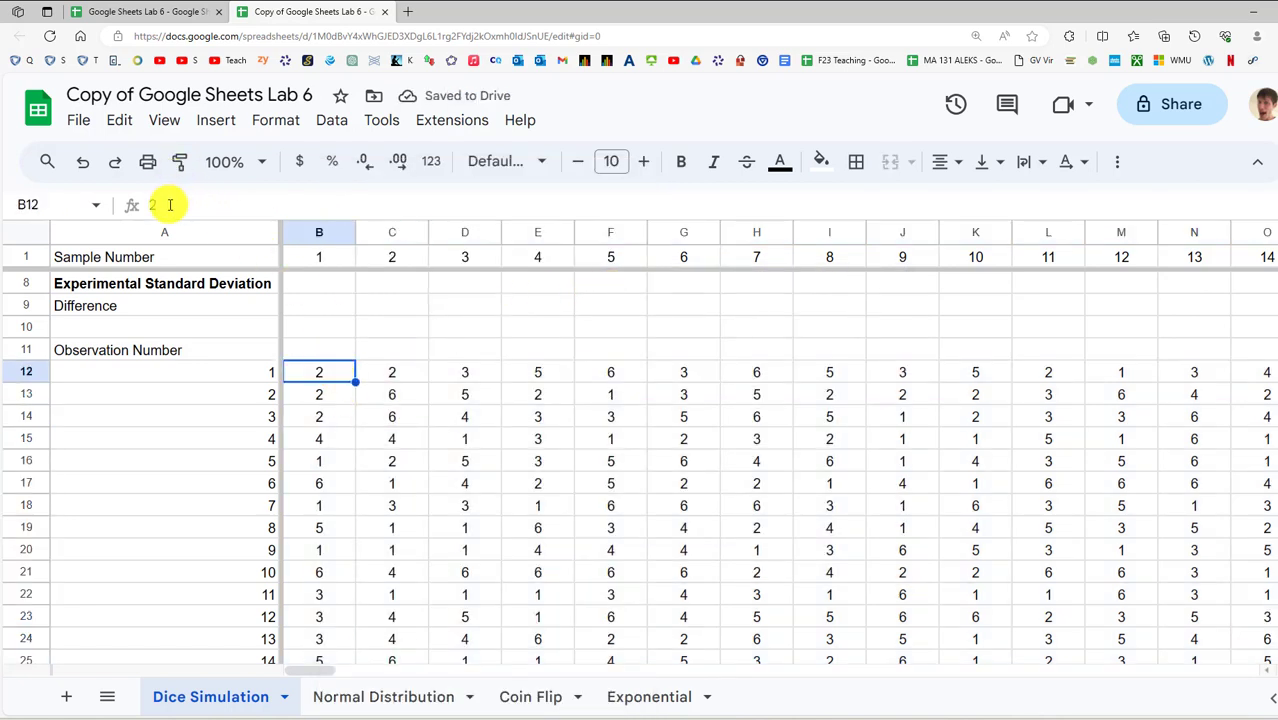
left_click_drag(170, 205, 66, 205)
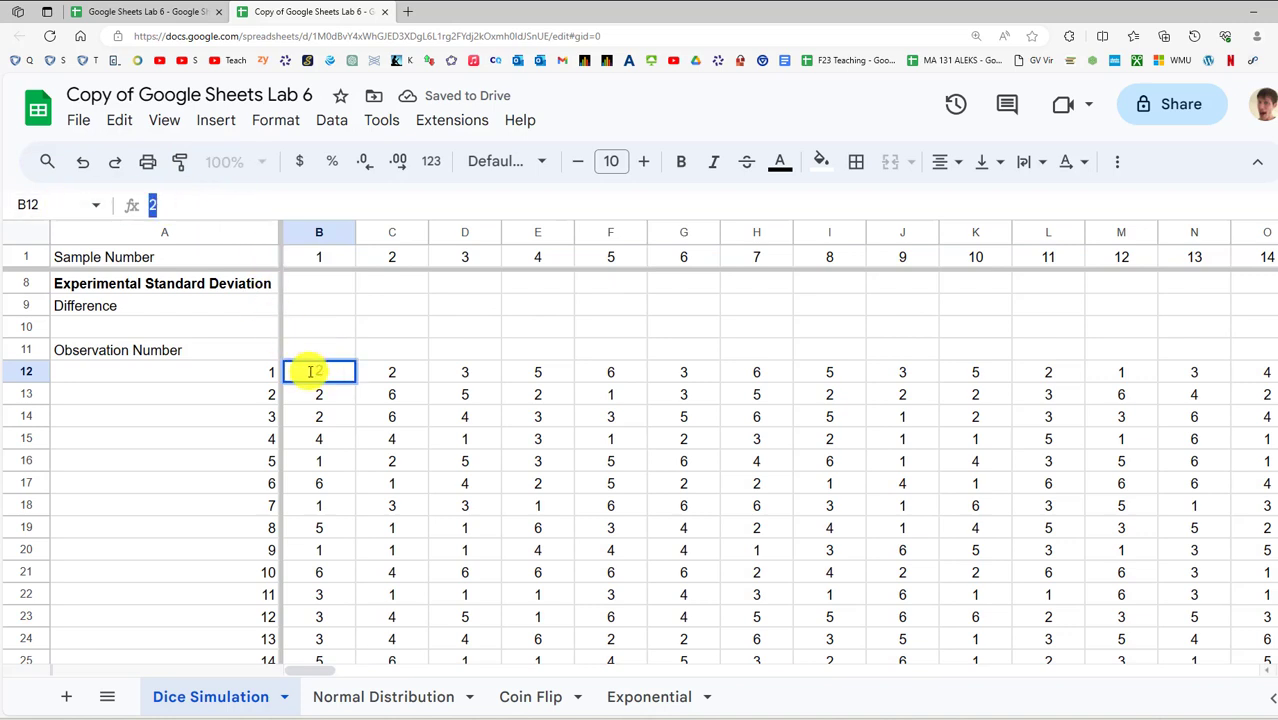
Enter trial values 2 in C10 and 3 in D10 to test whether the rolls still recalculate
left_click(415, 327)
type("2")
key("Return")
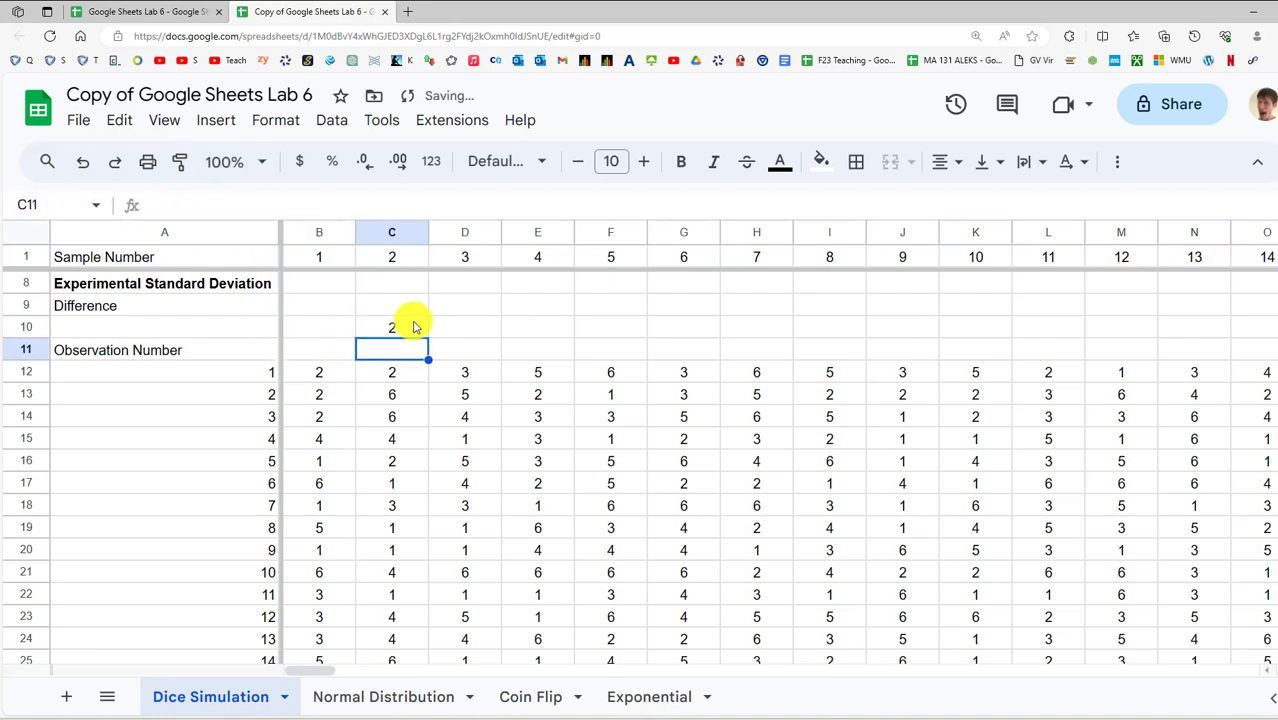
key("Right")
key("Up")
type("3")
key("Return")
key("Up")
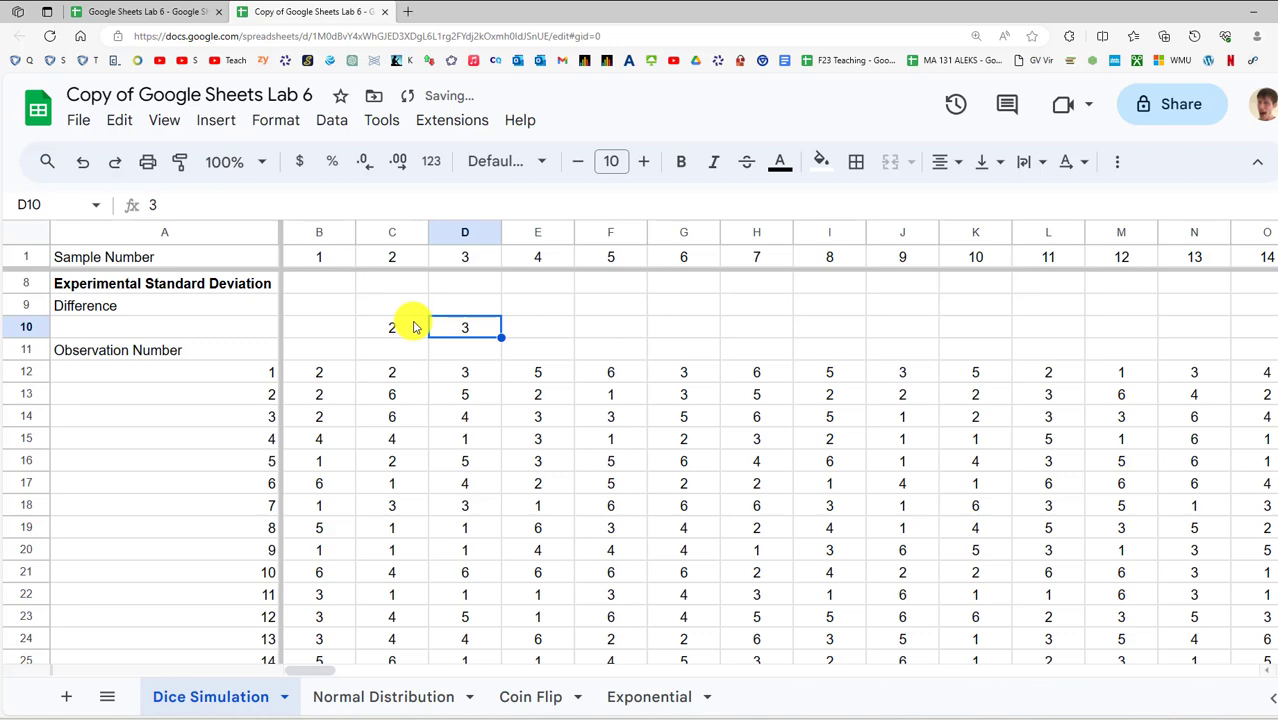
Clear the trial values from C10:D10
key("shift+Left")
key("Delete")
key("Down")
key("Down")
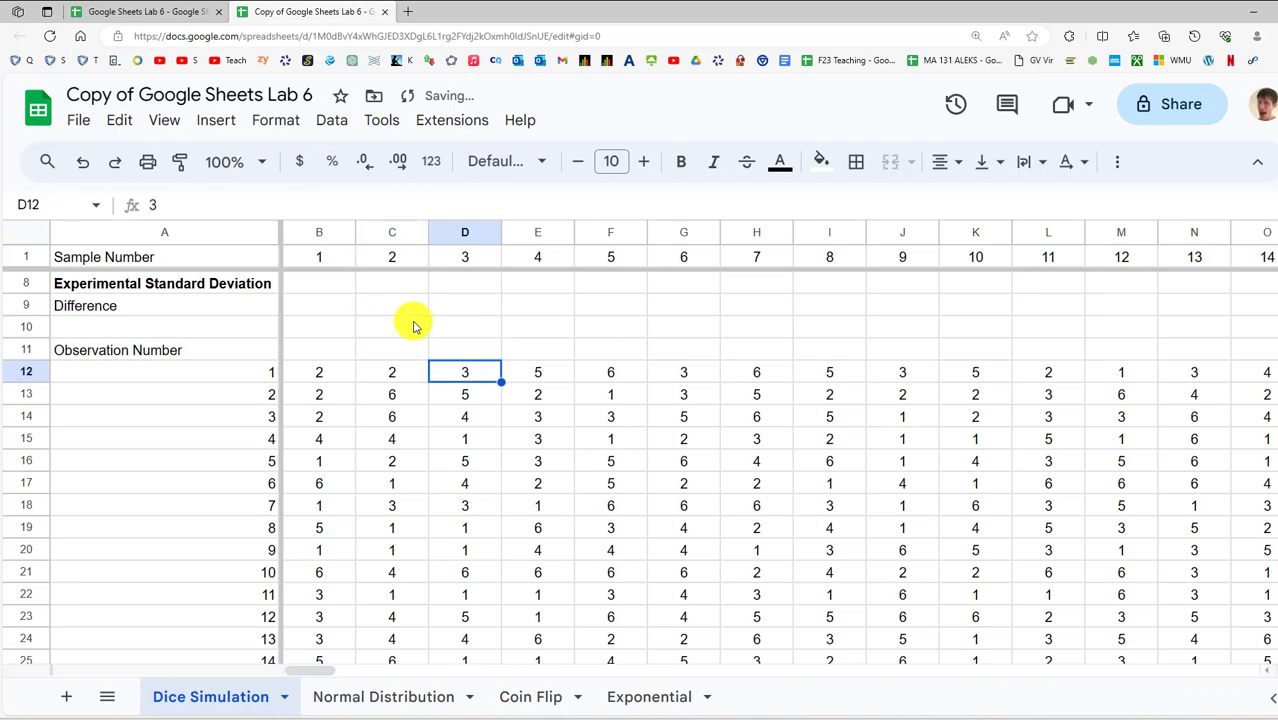
key("Left")
key("Left")
key("Up")
key("Up")
key("Up")
key("Up")
key("Up")
key("Up")
key("Up")
key("Up")
key("Up")
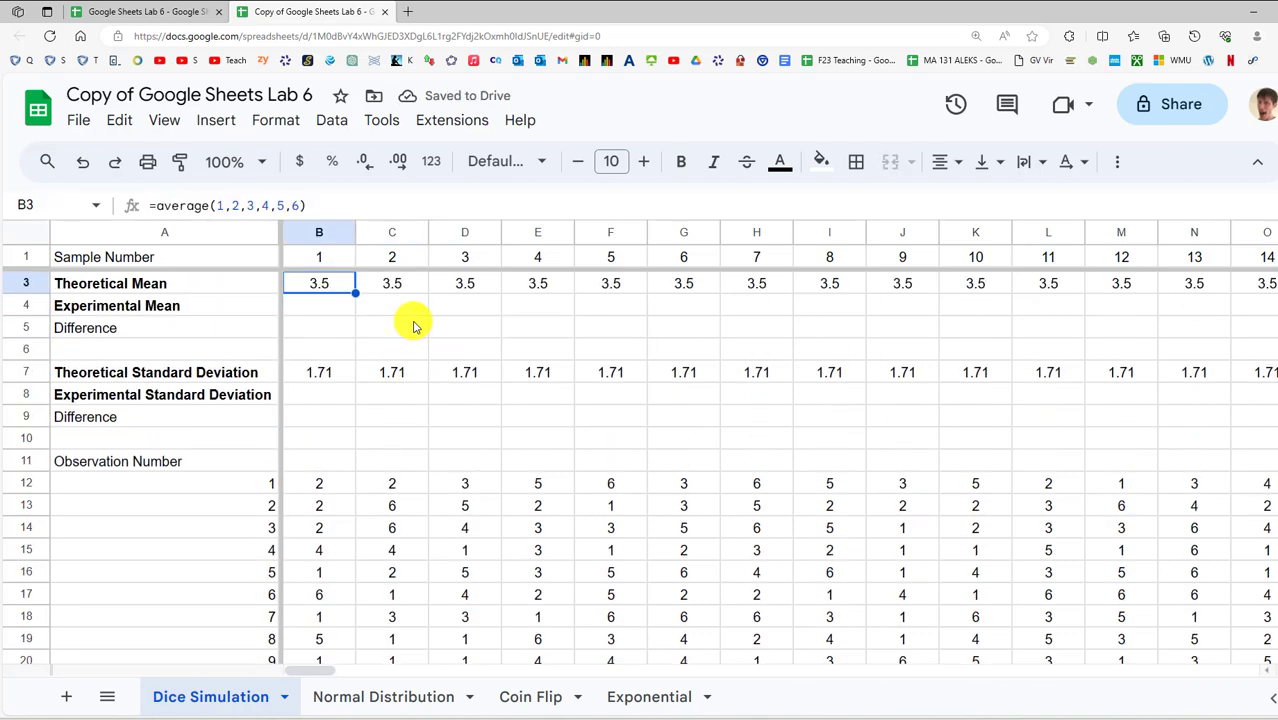
key("Down")
key("Down")
key("Down")
key("Down")
key("Down")
key("Down")
key("Down")
key("Down")
key("Down")
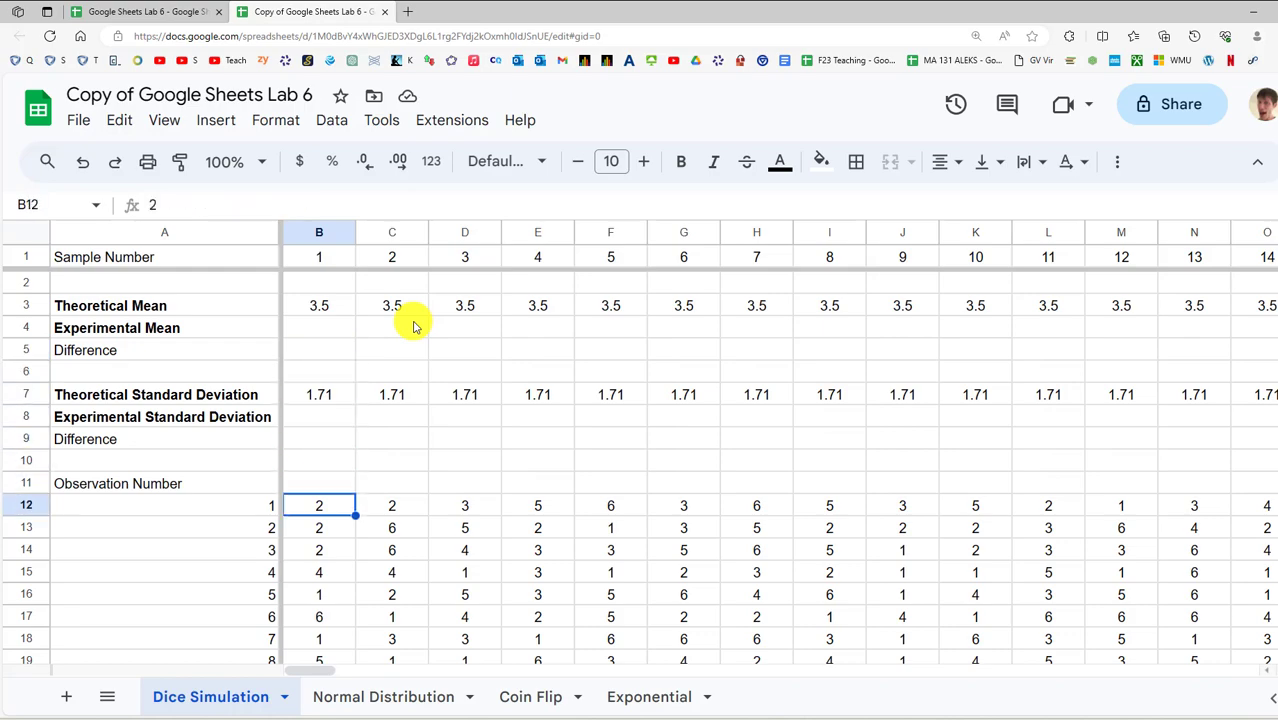
Examine the fixed rolls from the first observation down to the last and back up
scroll(408, 357, "down", 20)
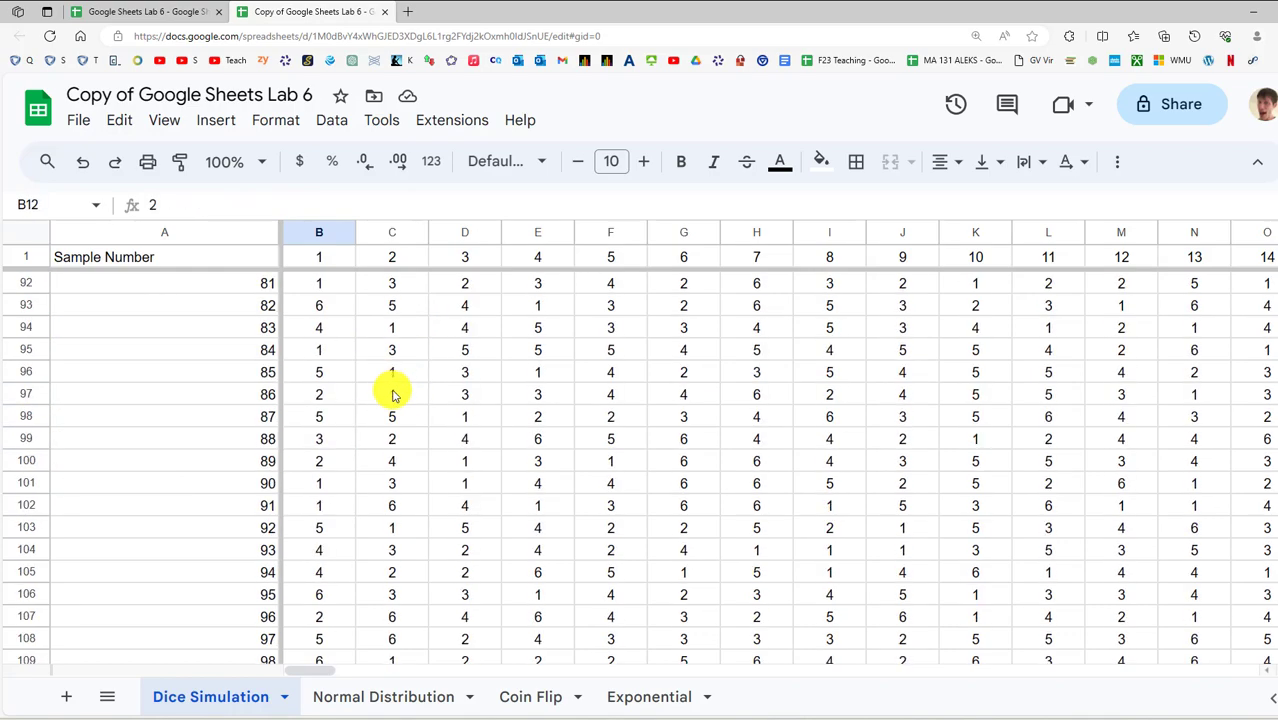
scroll(390, 415, "down", 4)
scroll(388, 437, "up", 13)
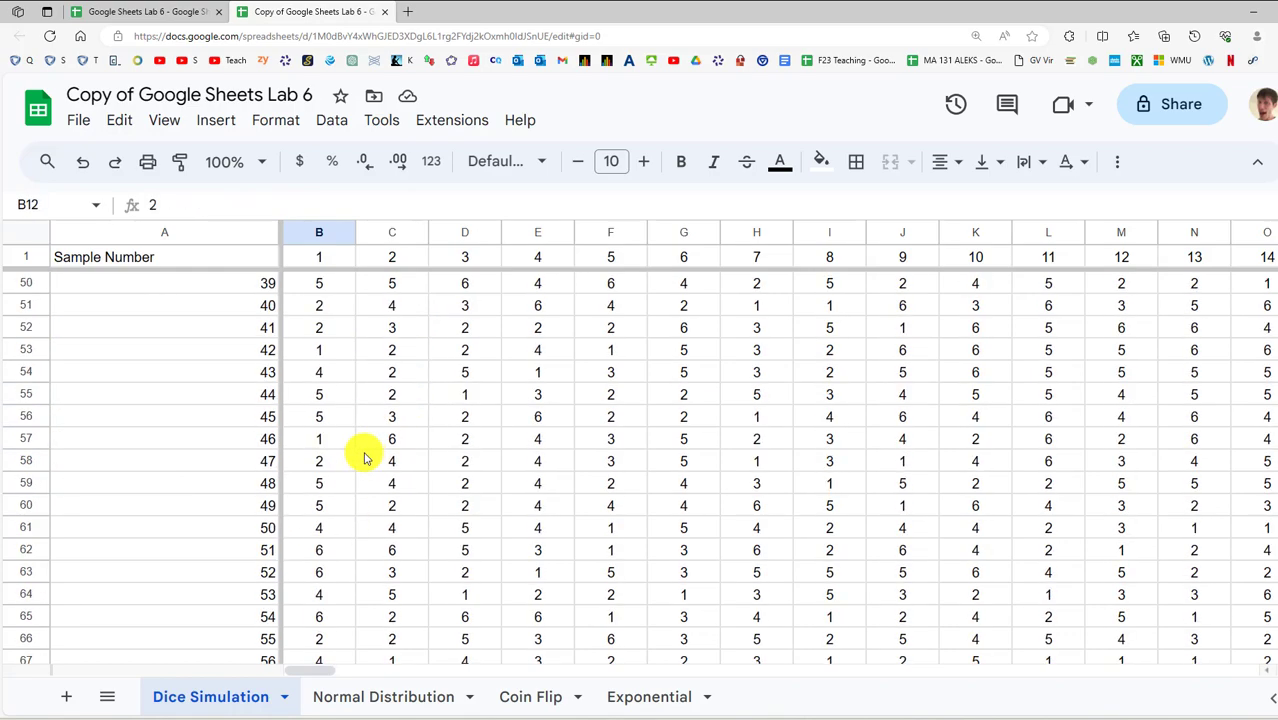
scroll(360, 420, "up", 15)
scroll(334, 436, "down", 14)
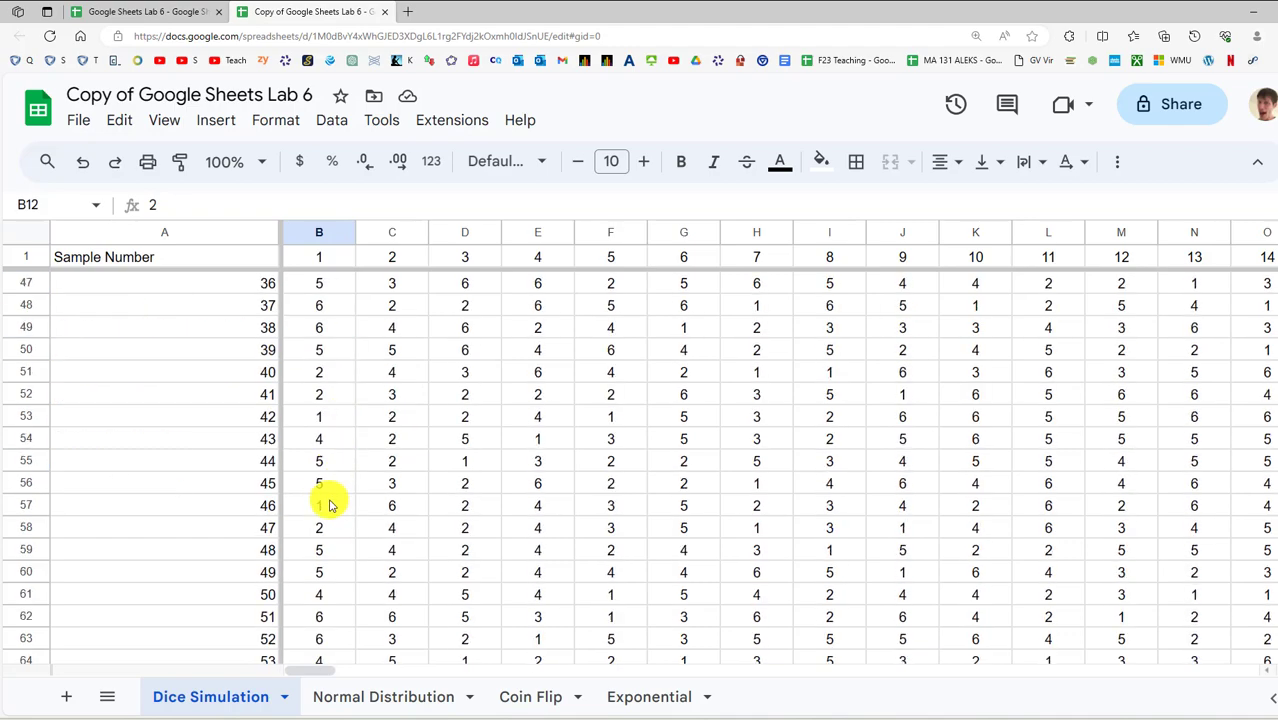
scroll(331, 505, "down", 15)
scroll(335, 525, "up", 15)
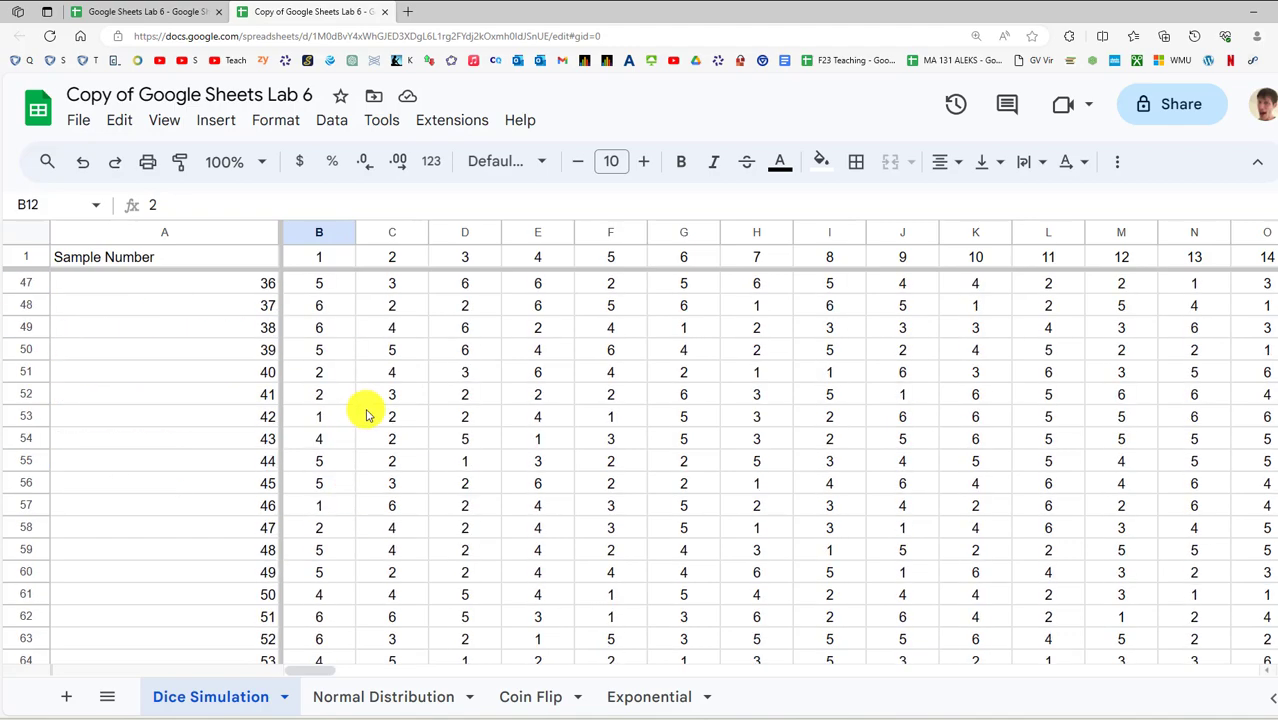
scroll(362, 405, "up", 15)
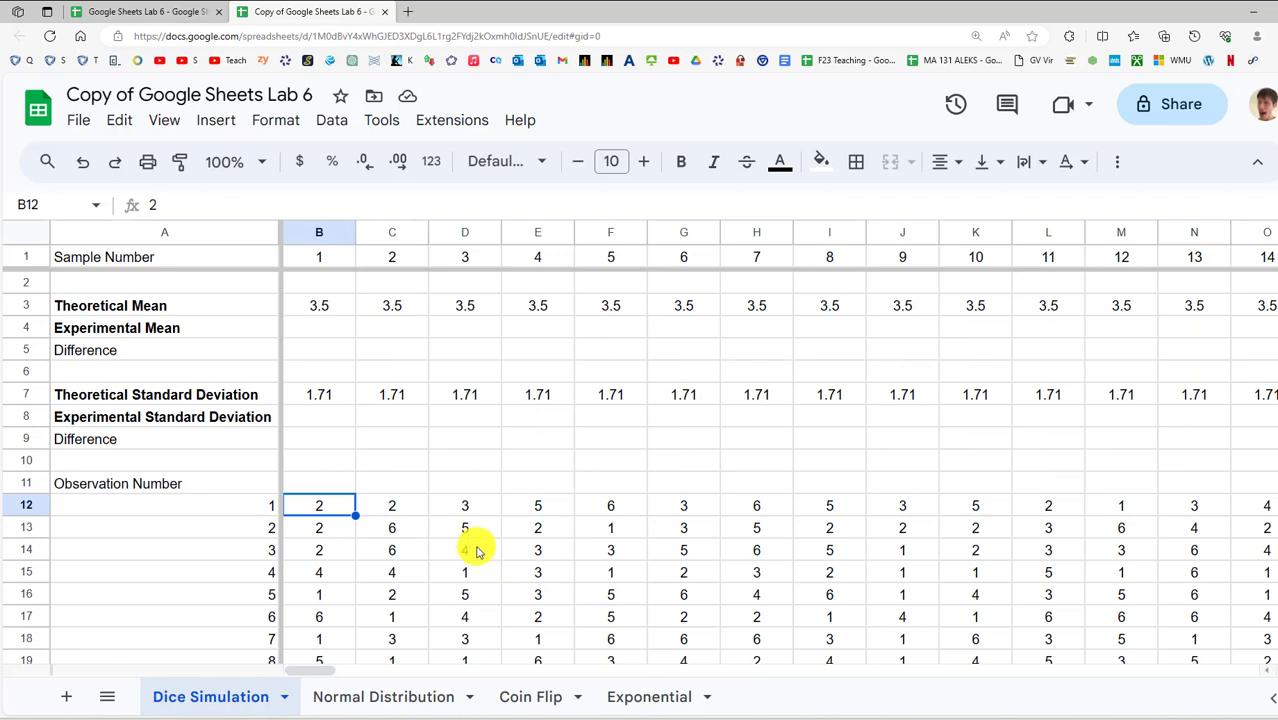
Calculate the experimental mean of sample 1 in B4 with =average(B12:B111)
left_click(314, 330)
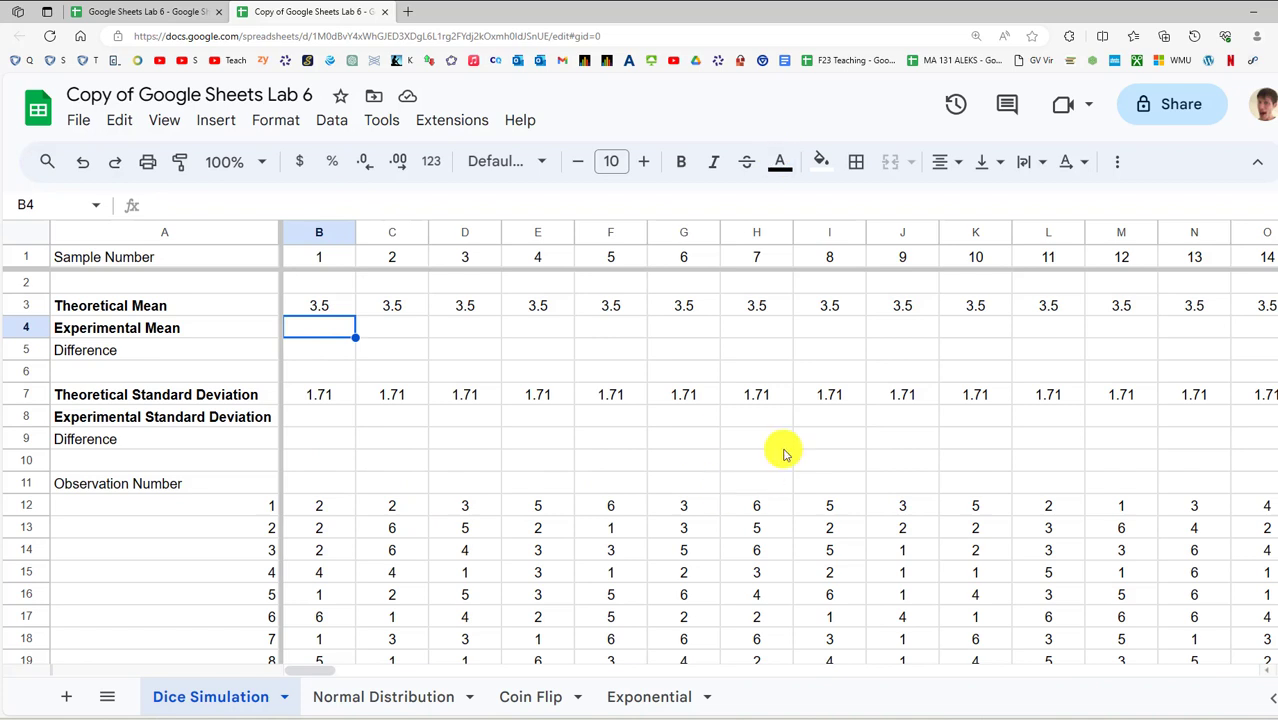
type("=average")
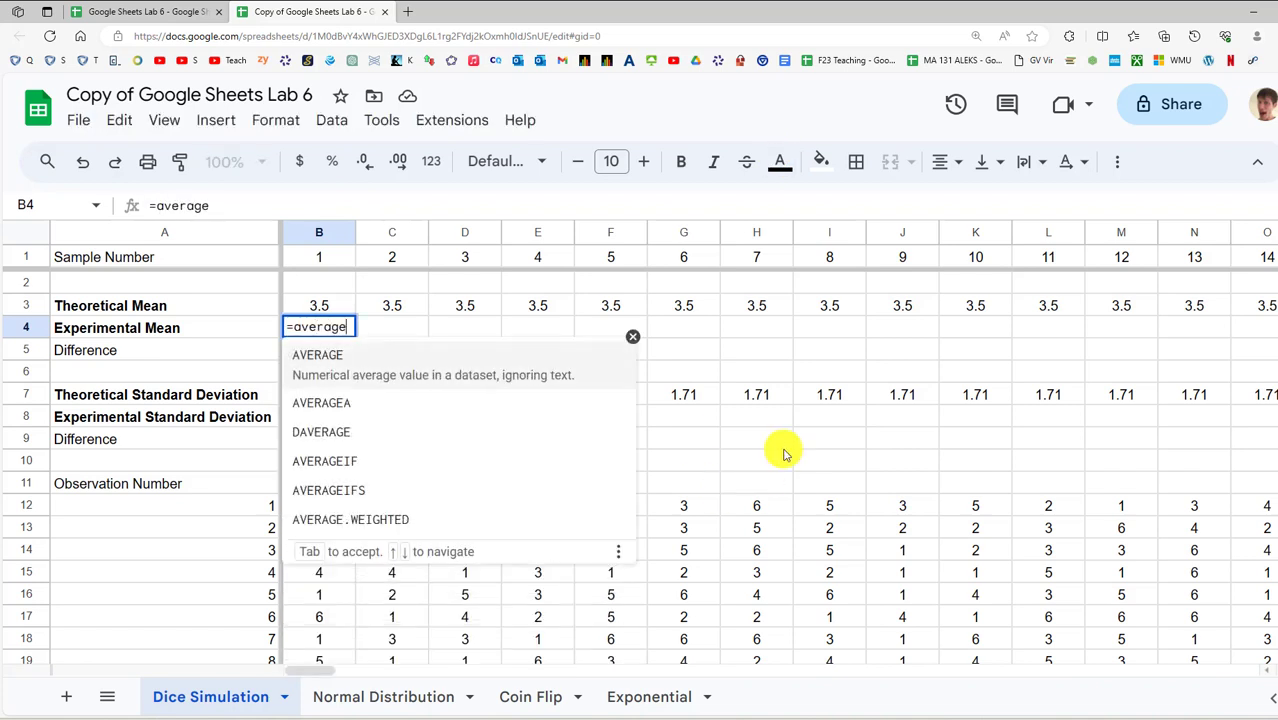
type("(")
left_click(319, 506)
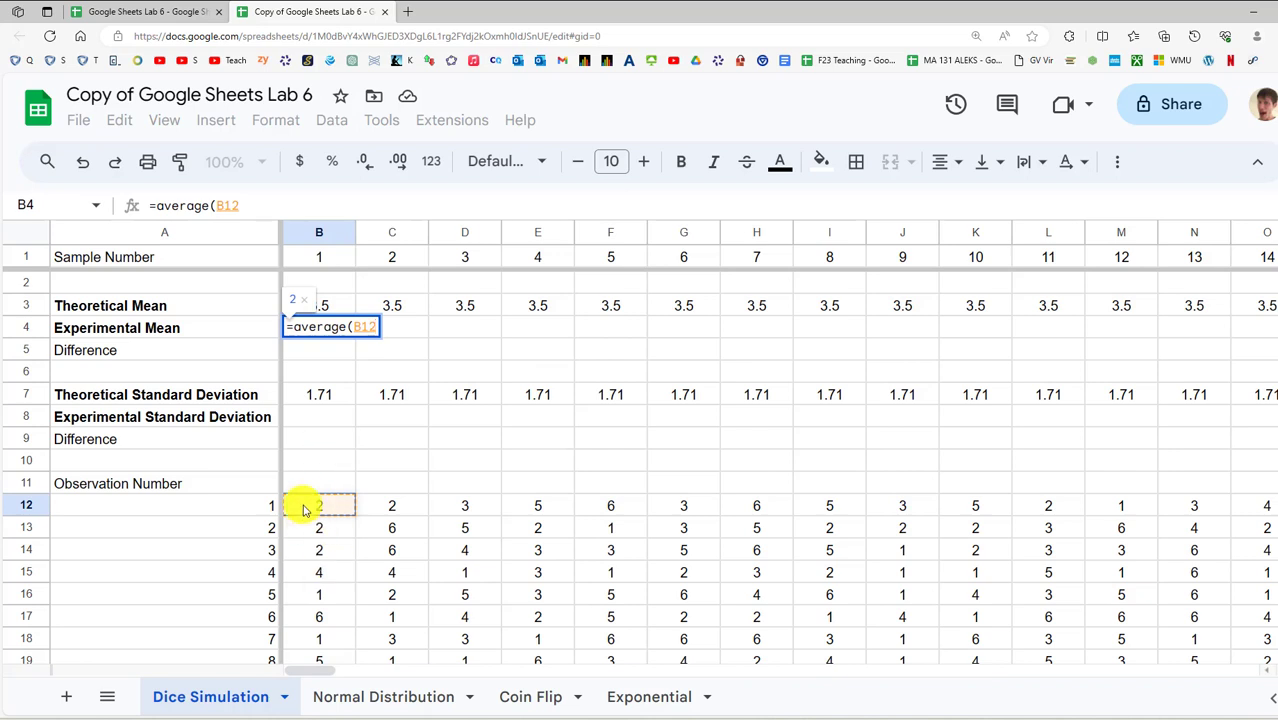
key("ctrl+shift+Down")
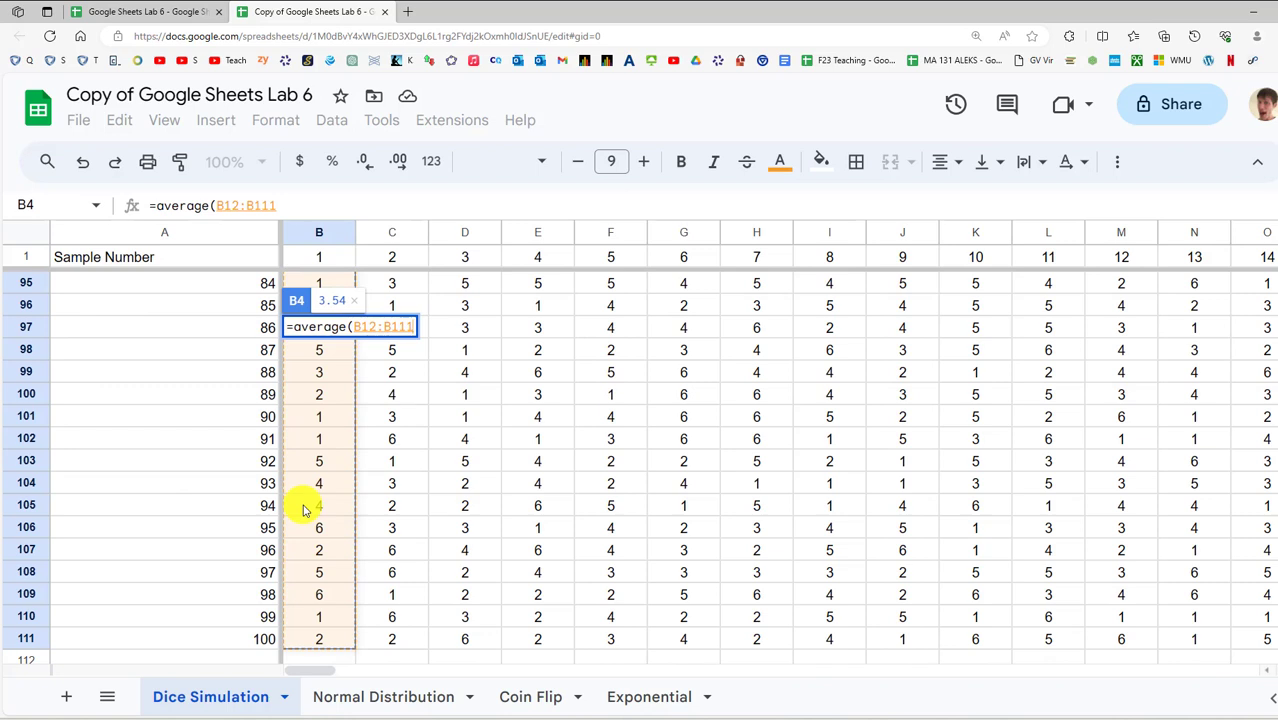
key("Return")
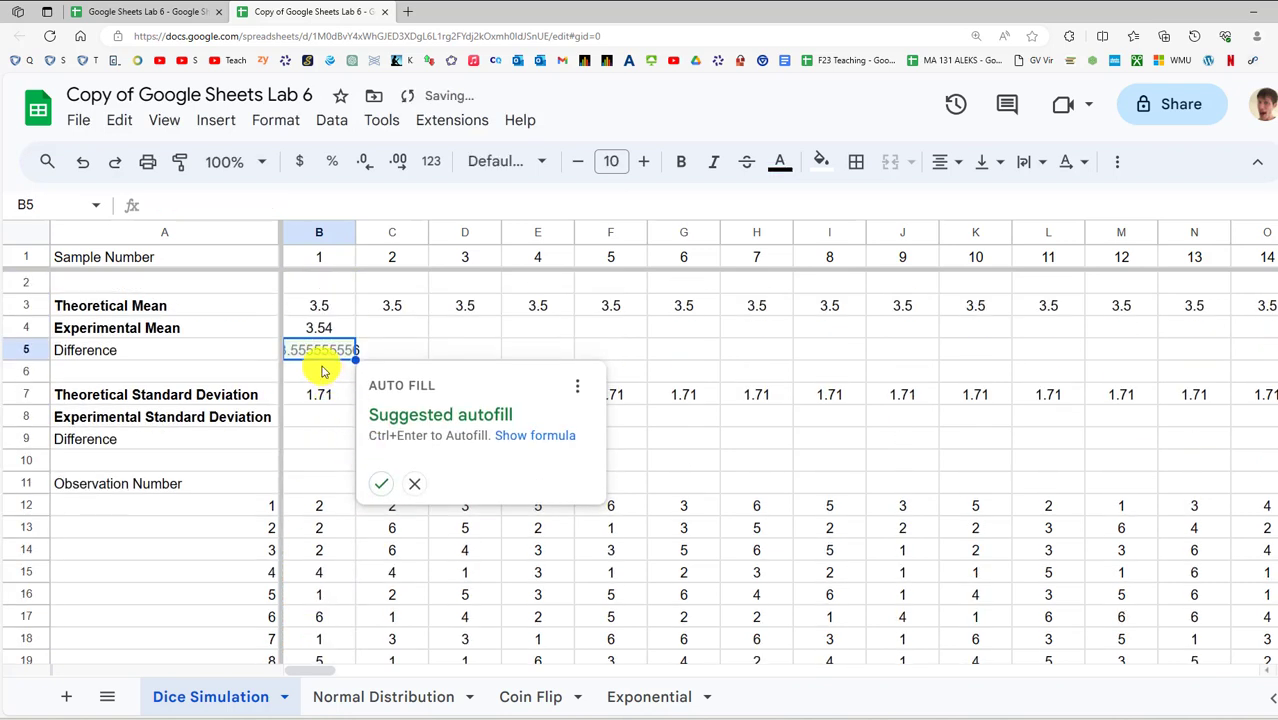
Compare the experimental mean in B4 with the theoretical mean in B3
left_click(321, 371)
left_click(319, 334)
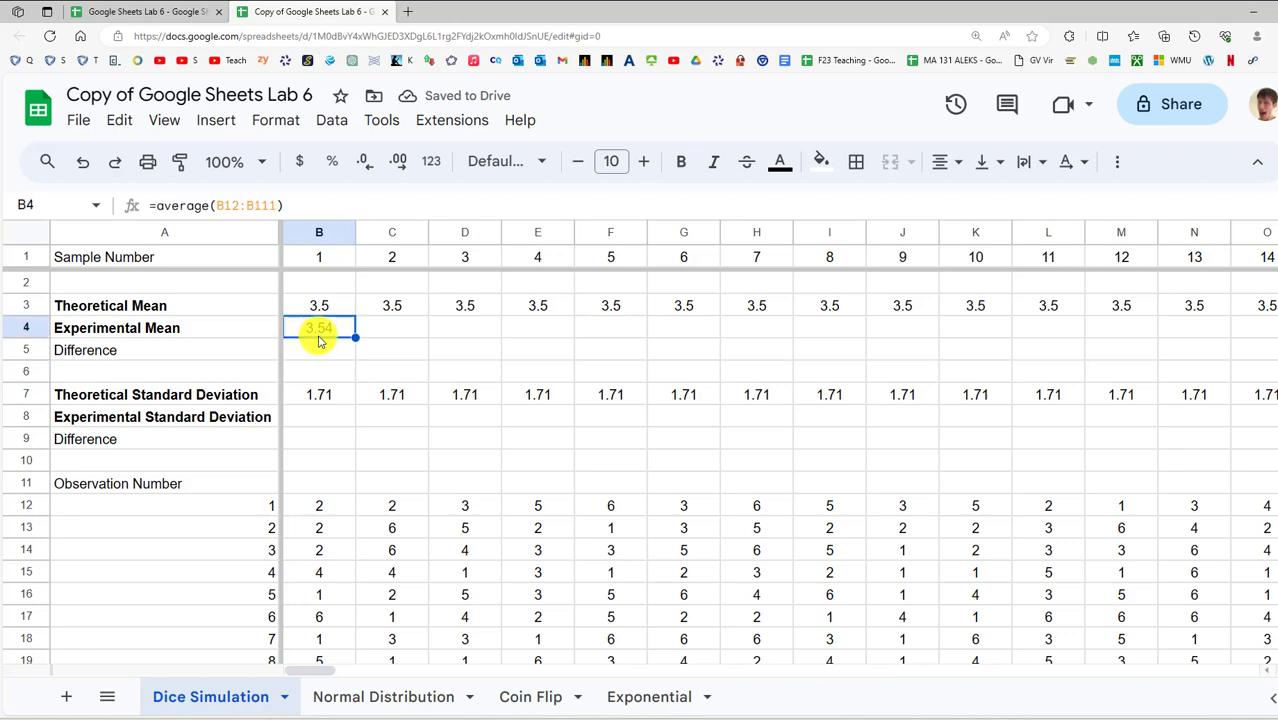
left_click(325, 304)
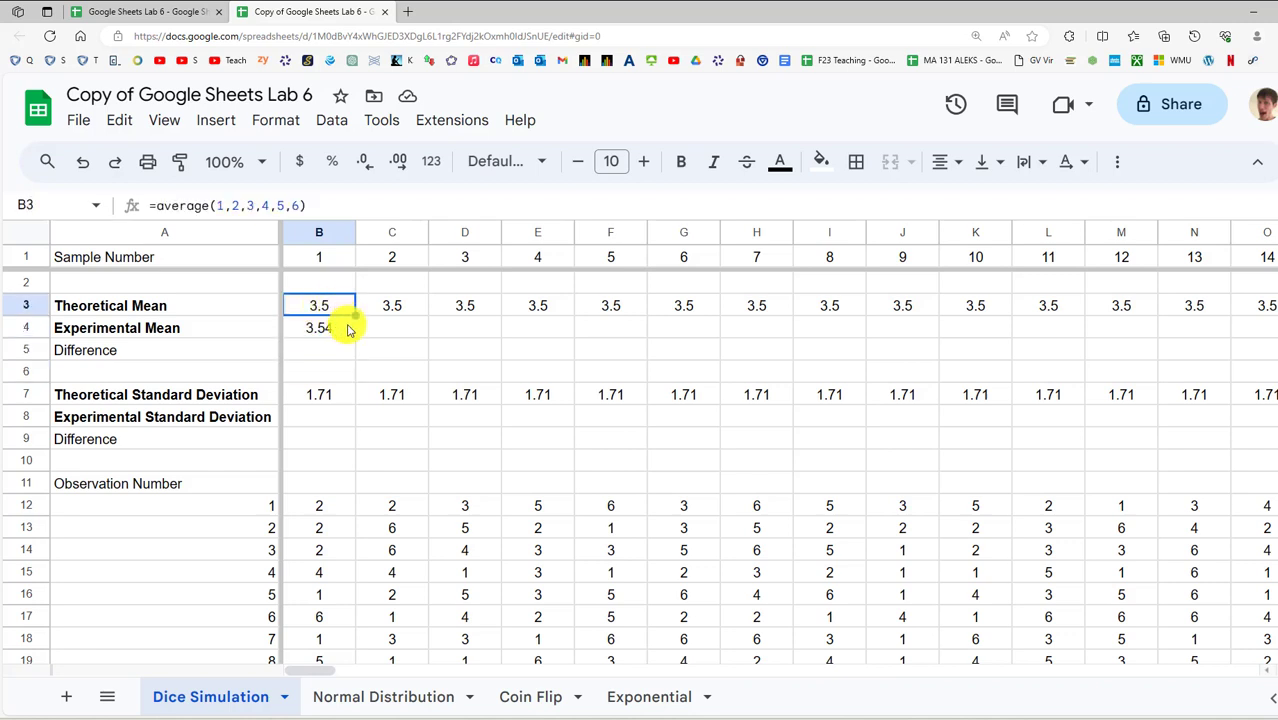
Fill the experimental mean formula from B4 right across B4:GS4 for all 200 samples
left_click(337, 329)
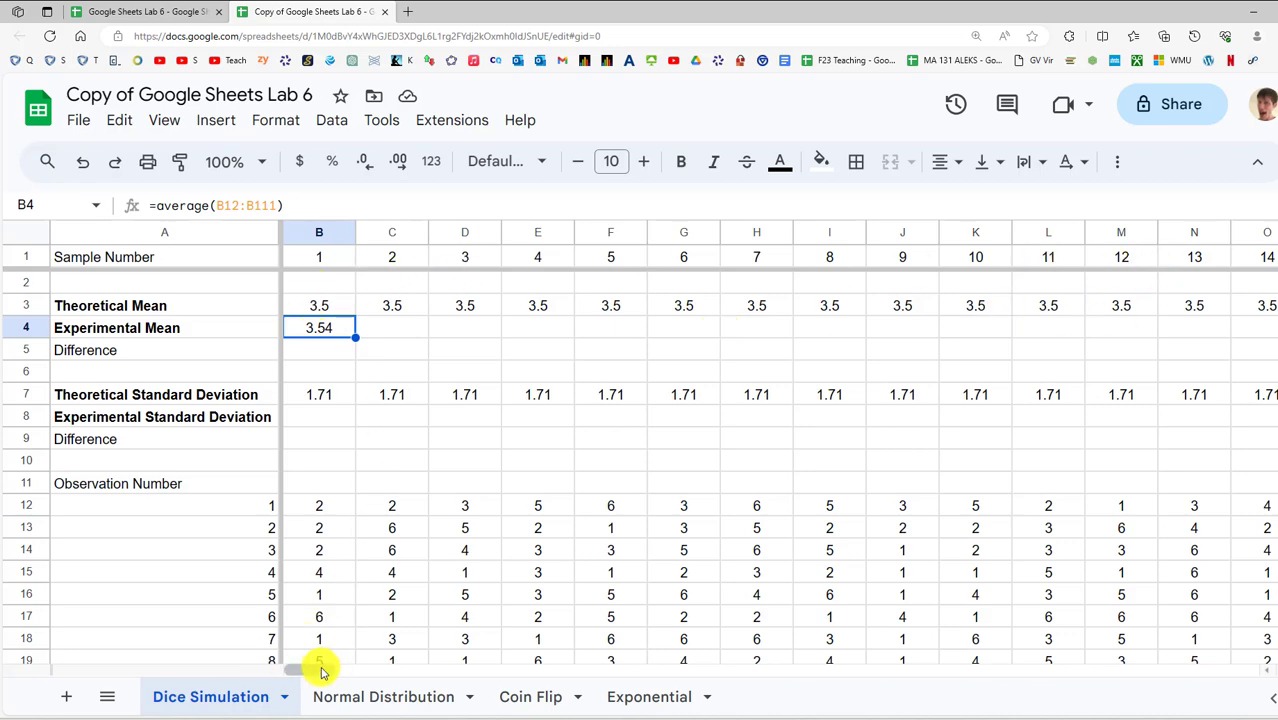
left_click_drag(322, 672, 1061, 659)
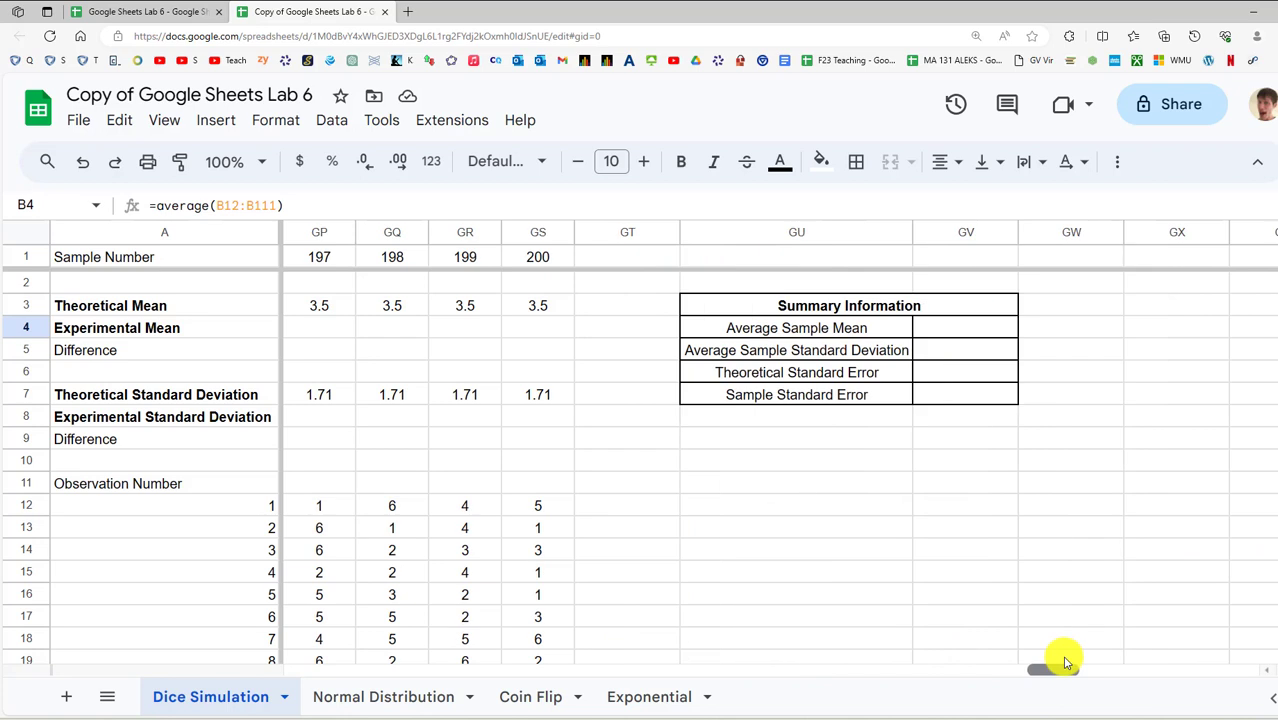
left_click(538, 330, "shift")
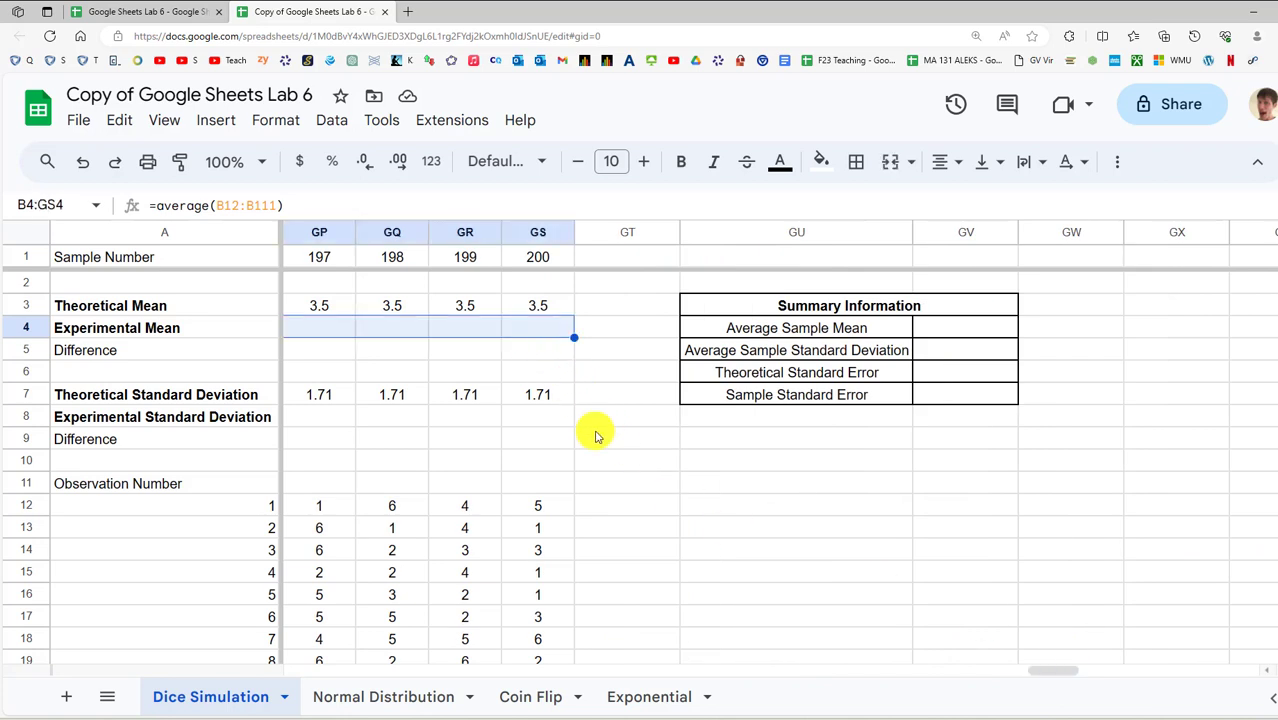
key("ctrl+r")
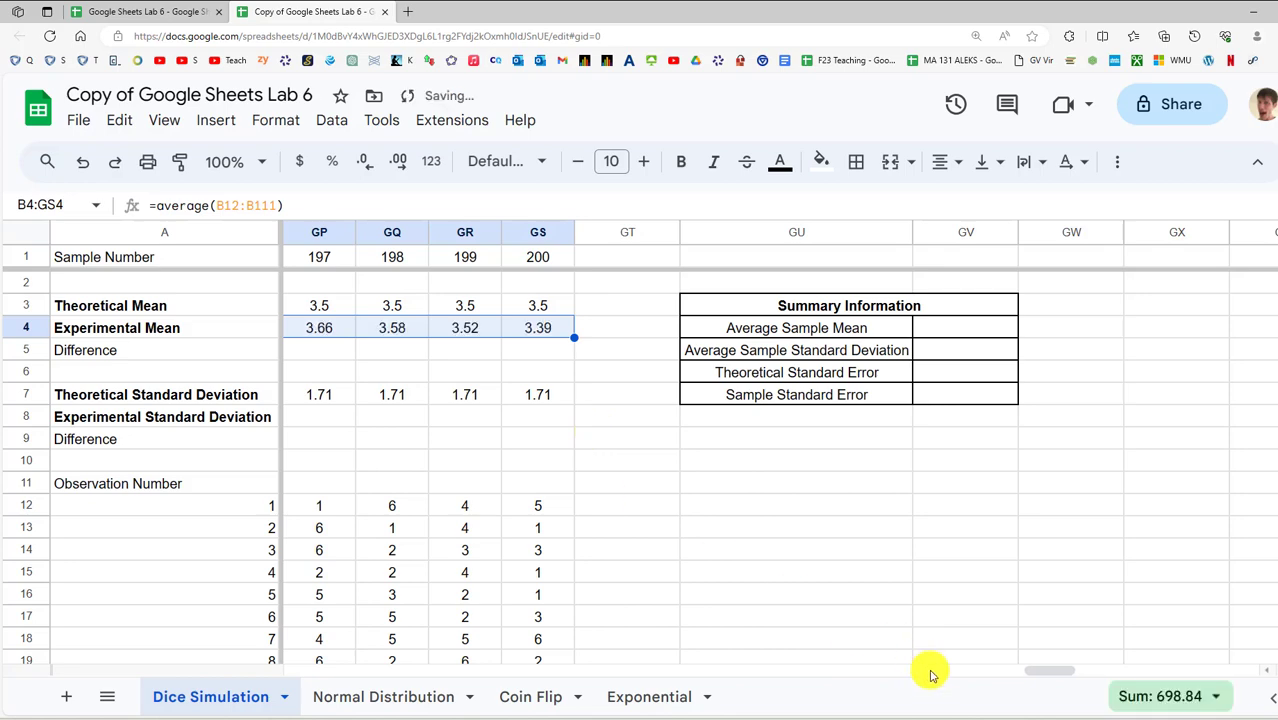
Compare the experimental means in row 4 with the theoretical means in row 3 across the first several samples
left_click_drag(1040, 675, 222, 665)
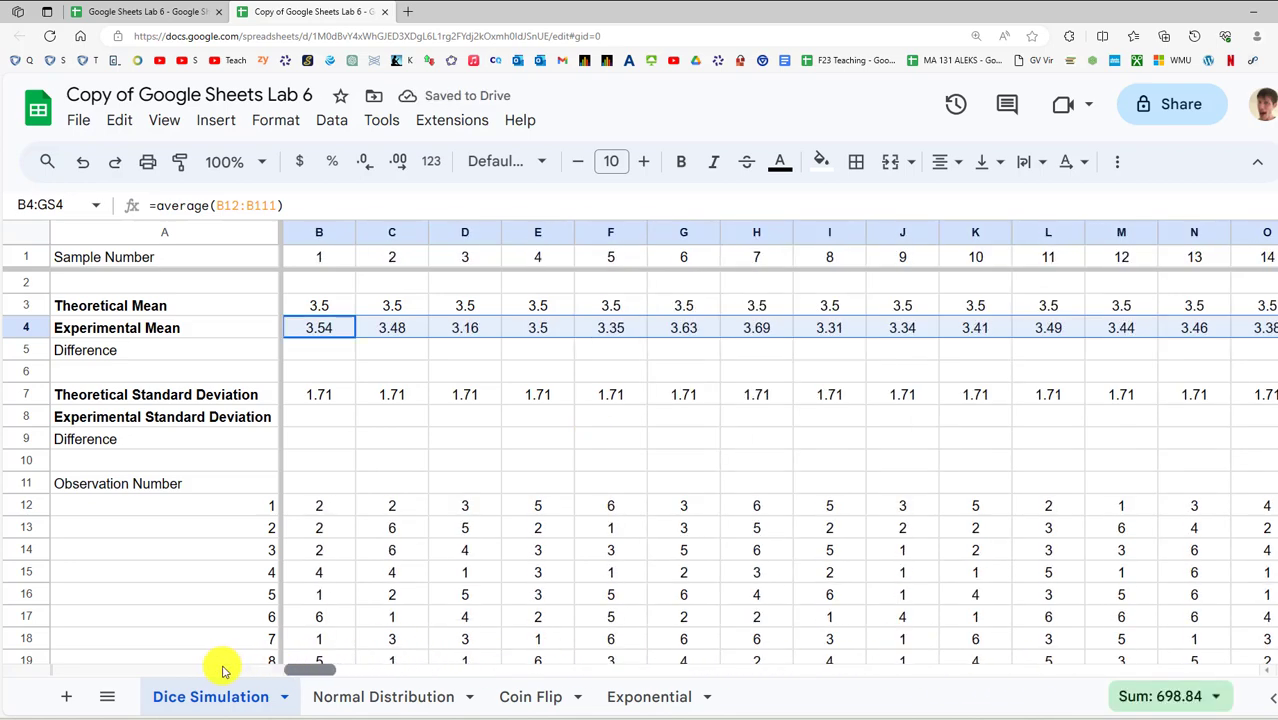
left_click(390, 358)
left_click(338, 330)
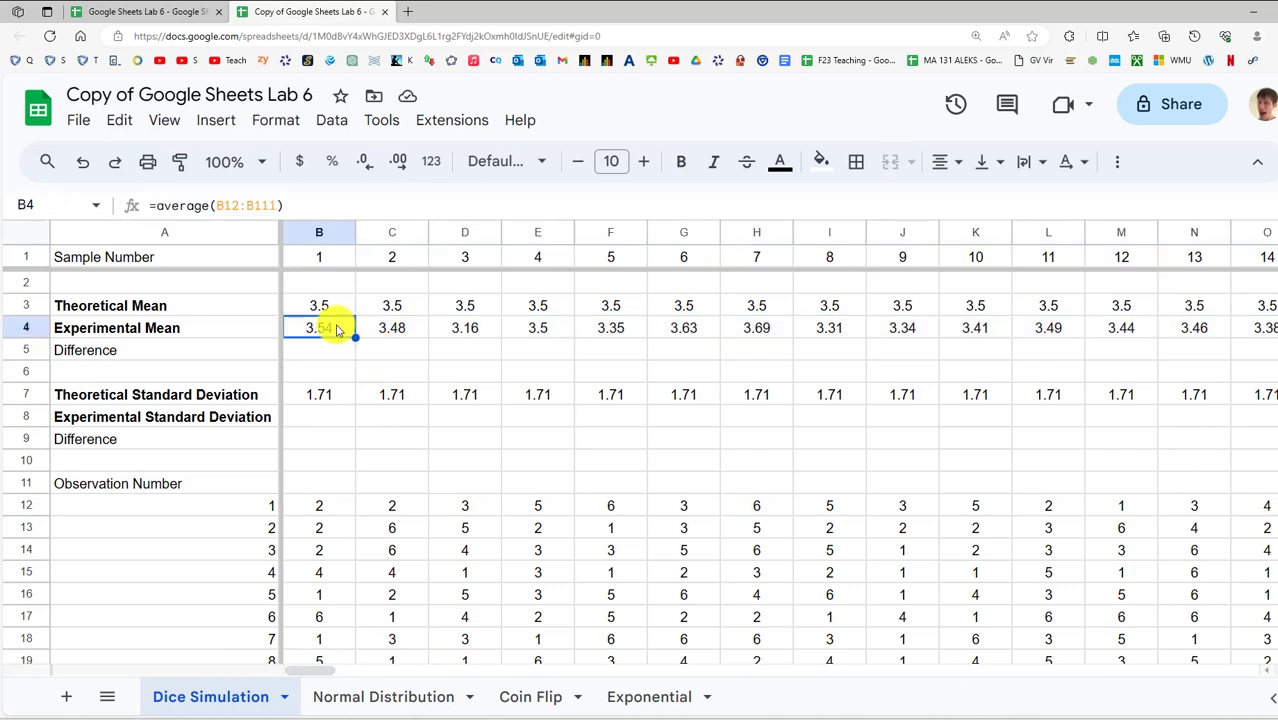
key("Right")
key("Right")
key("Right")
key("Right")
key("Right")
key("Right")
key("Right")
key("Right")
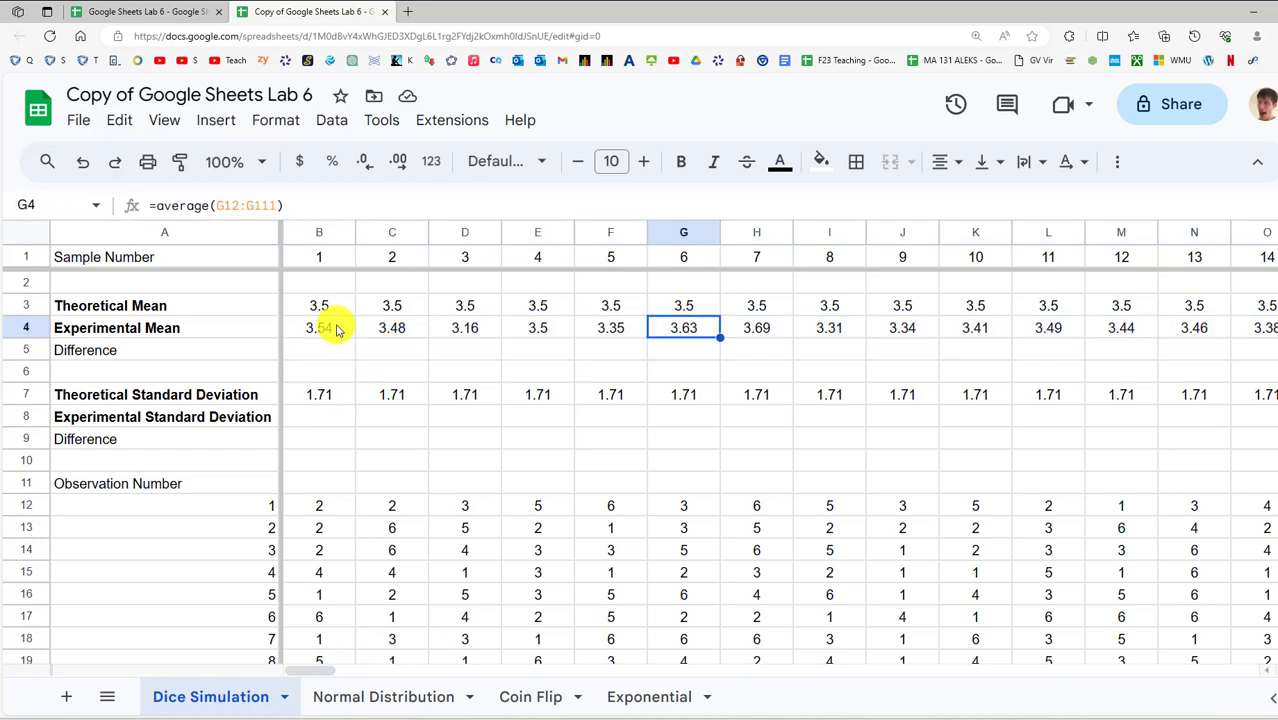
key("Right")
key("Right")
key("Left")
key("Left")
key("Up")
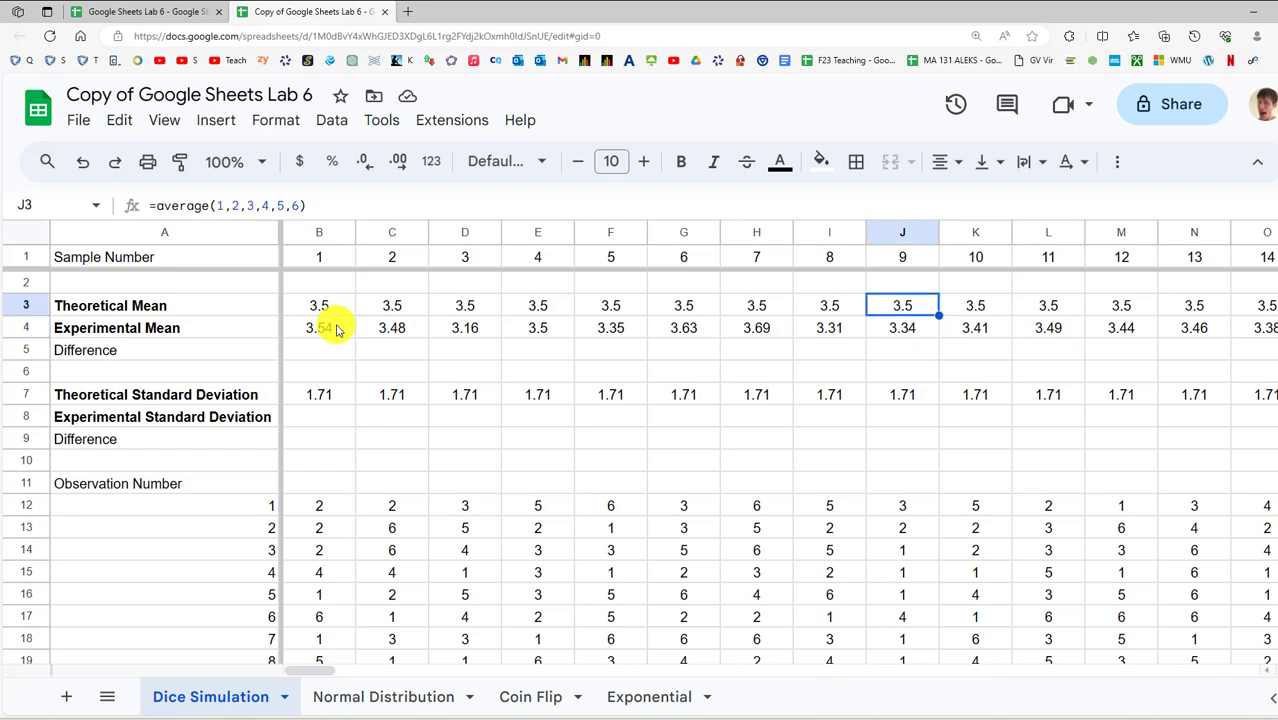
key("Left")
key("Left")
key("Left")
key("Left")
key("Down")
key("Right")
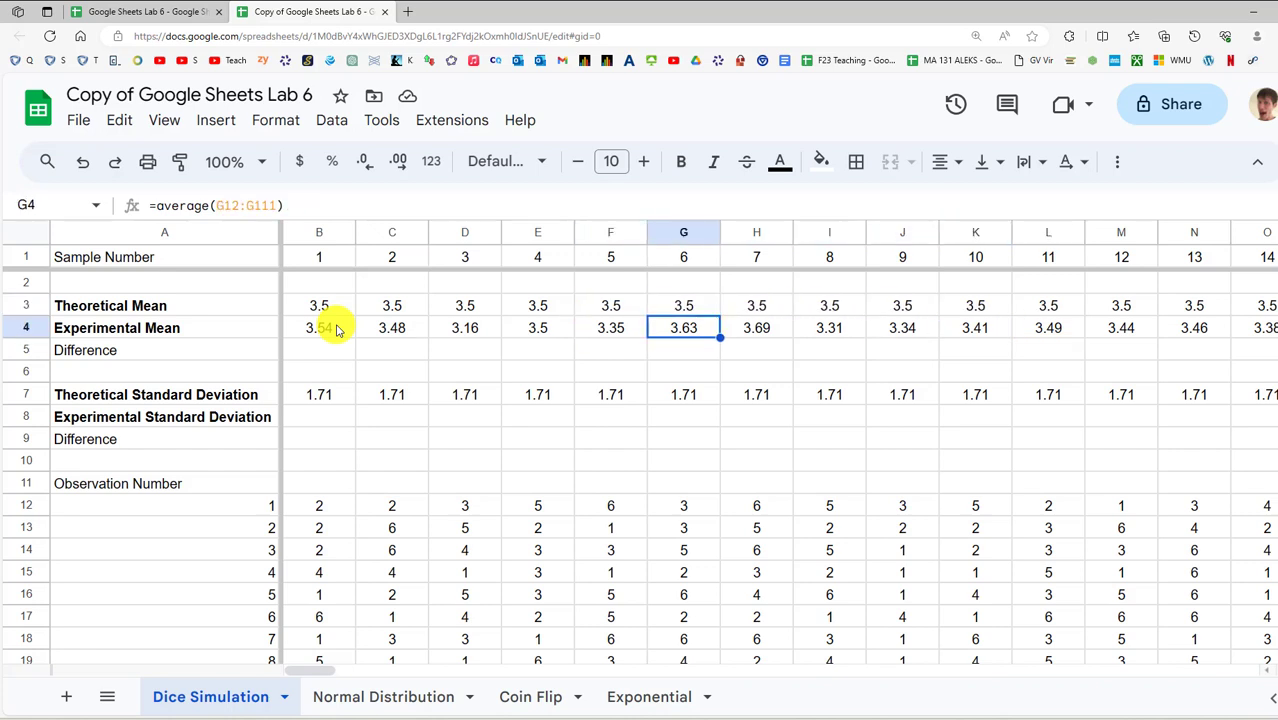
key("Left")
key("Left")
key("Left")
key("Left")
key("Left")
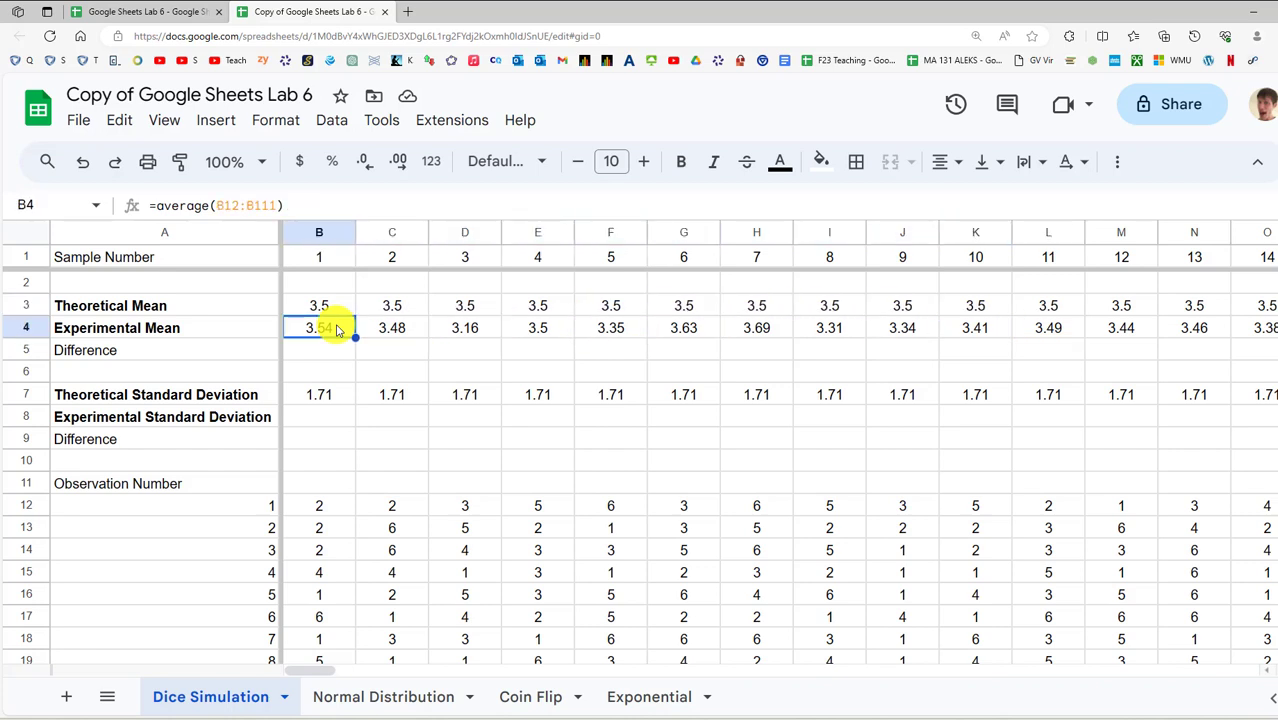
Calculate the difference between sample 1's experimental and theoretical means in B5 with =B4-B3
key("Down")
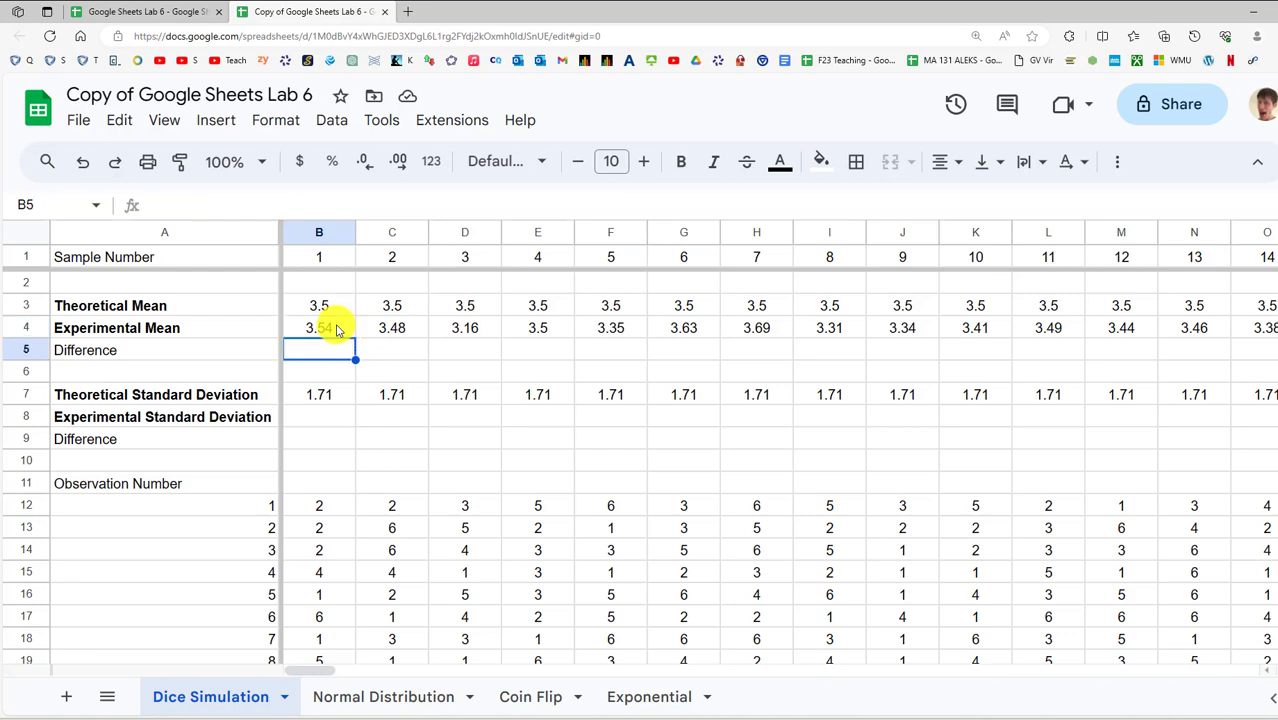
key("Left")
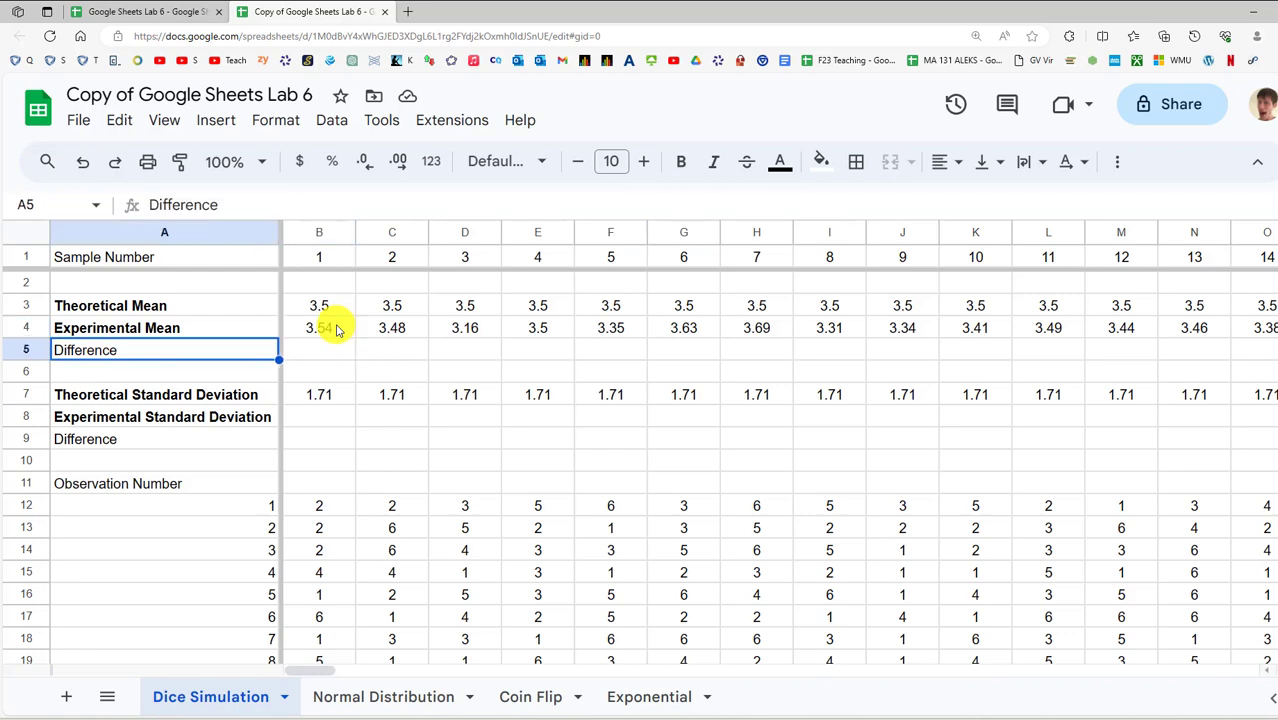
key("Right")
type("=")
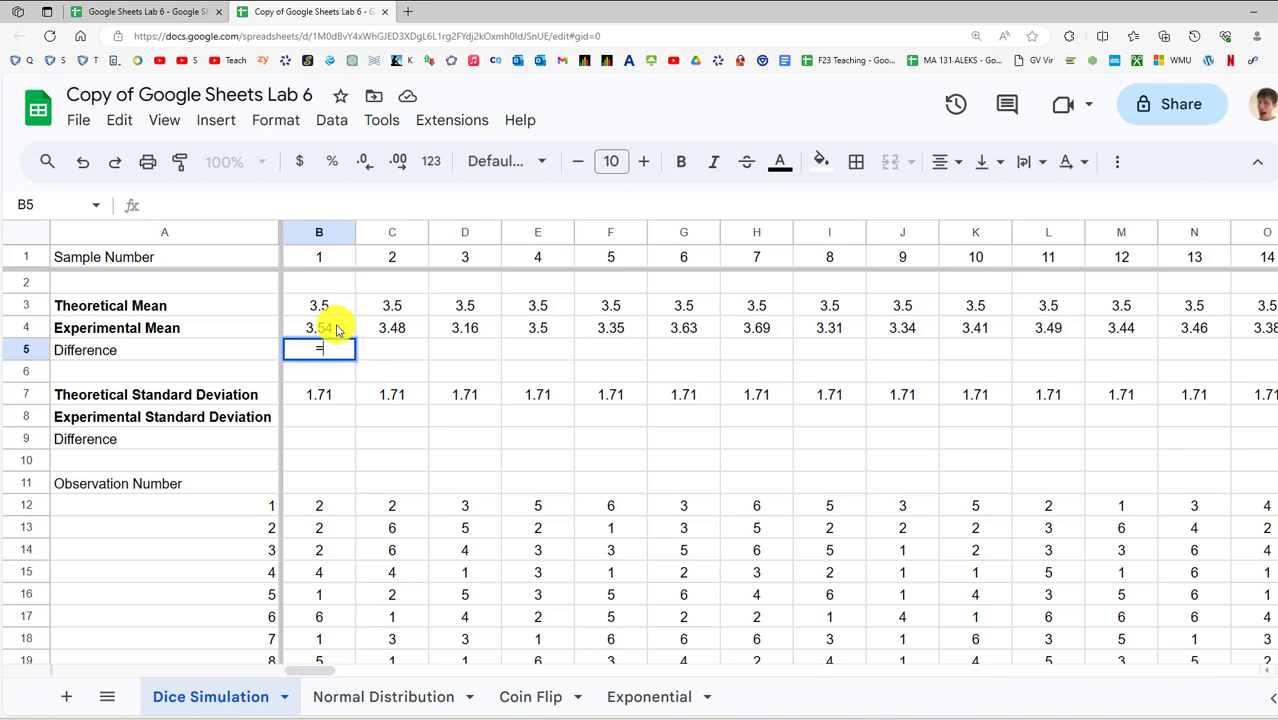
left_click(336, 330)
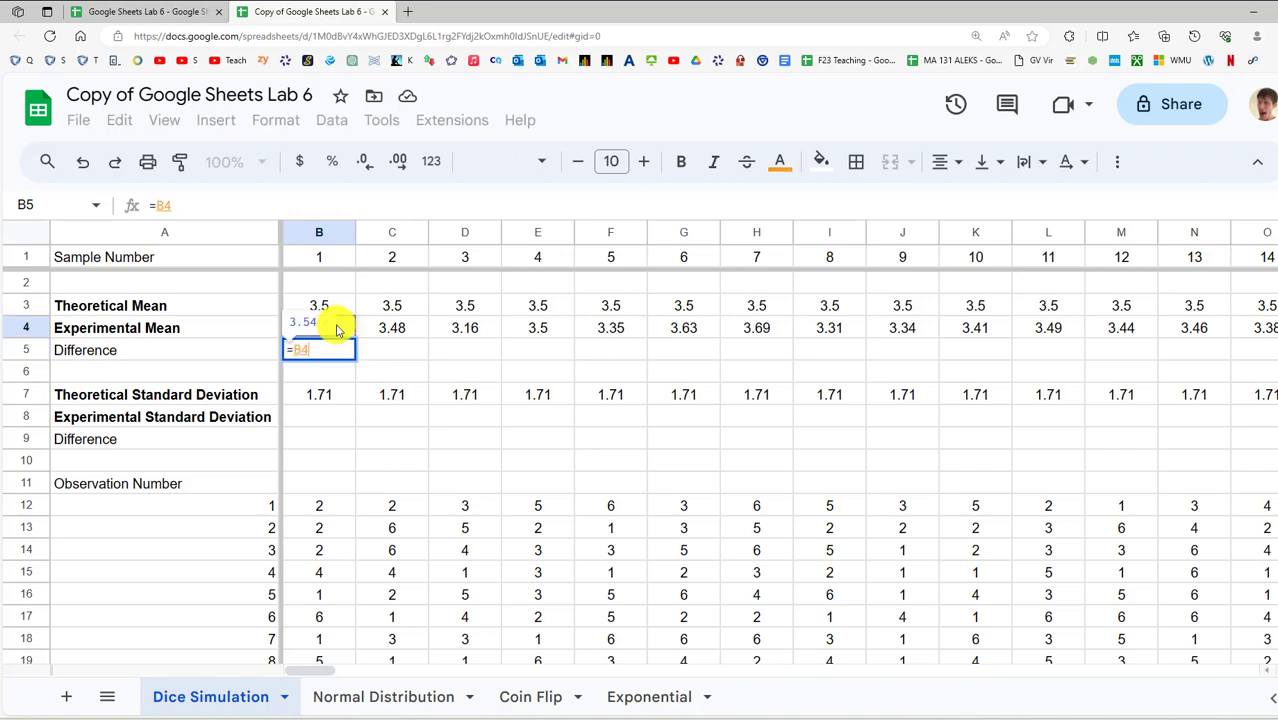
type("-")
key("Up")
key("Up")
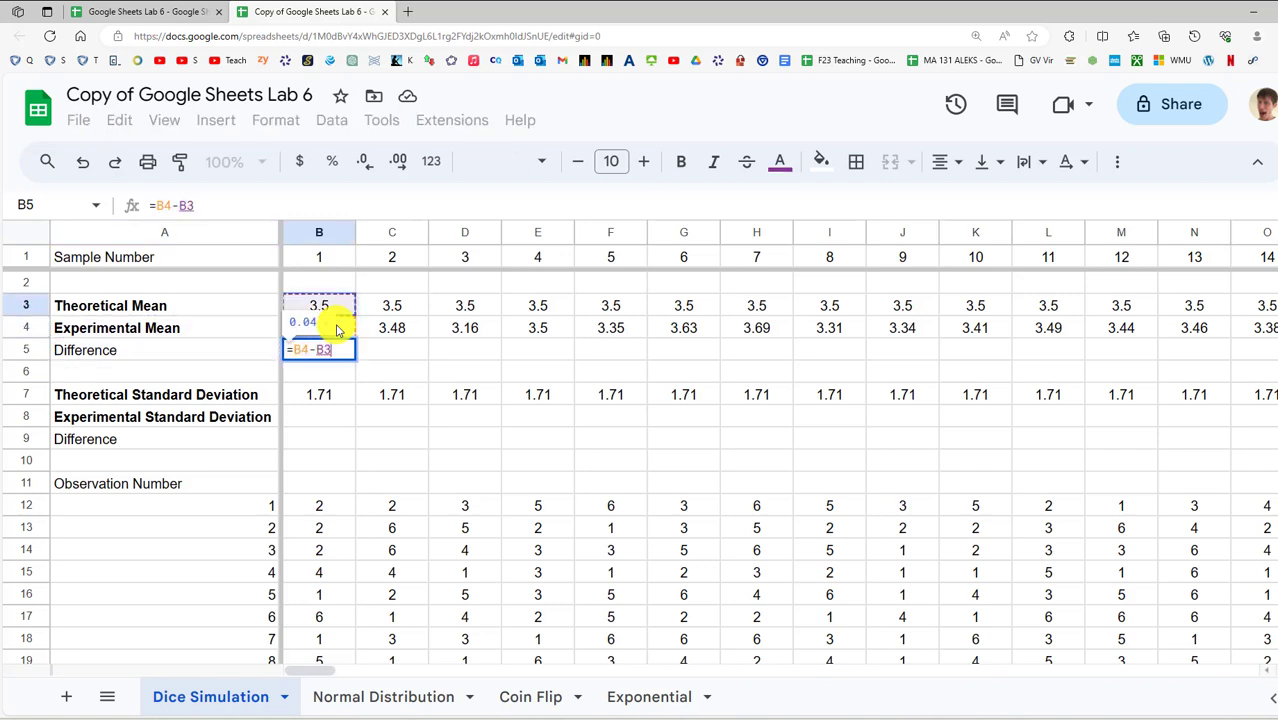
key("Right")
key("Right")
key("Right")
key("Left")
key("Left")
key("Left")
key("Return")
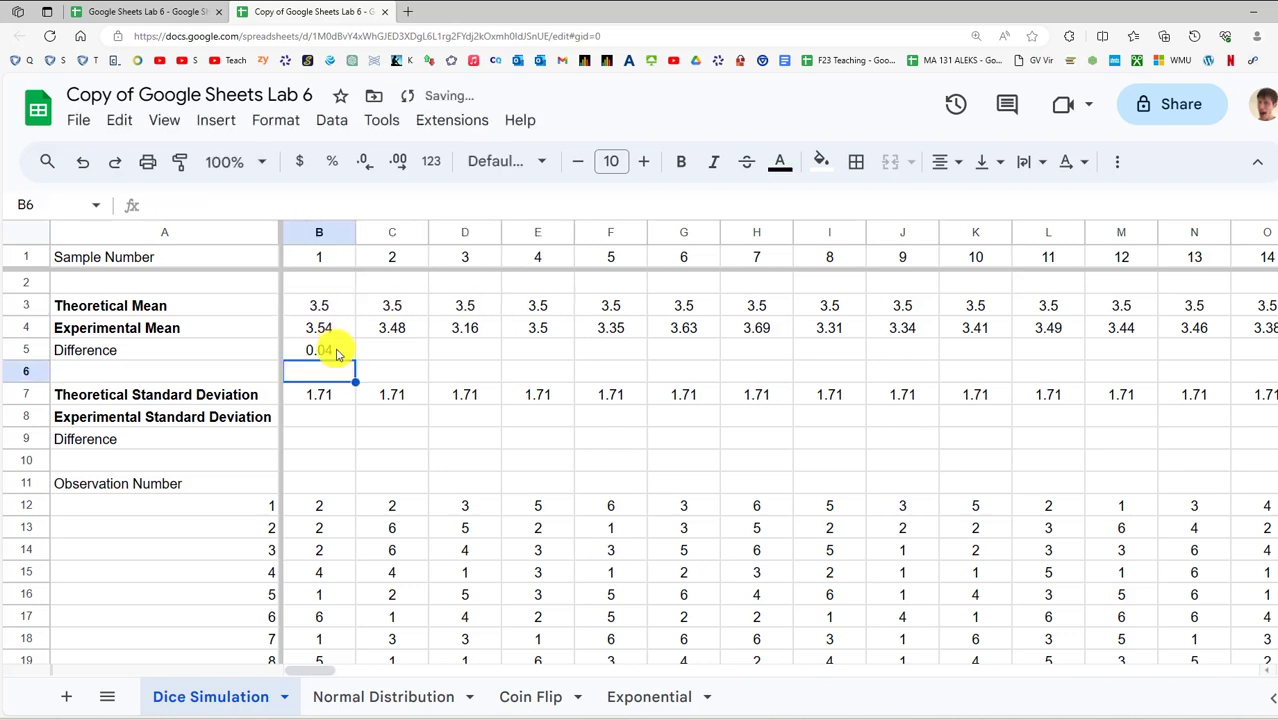
Fill the mean difference formula from B5 right through GS5 for all 200 samples
left_click(337, 352)
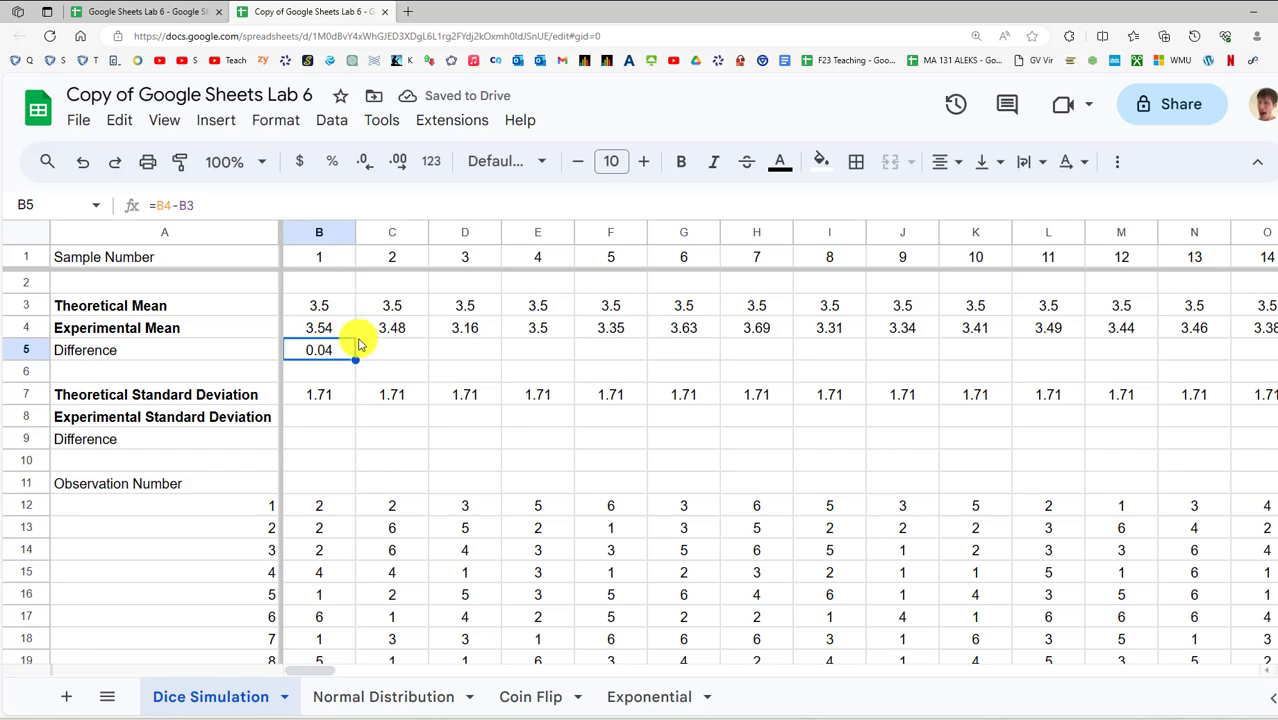
left_click_drag(354, 359, 420, 357)
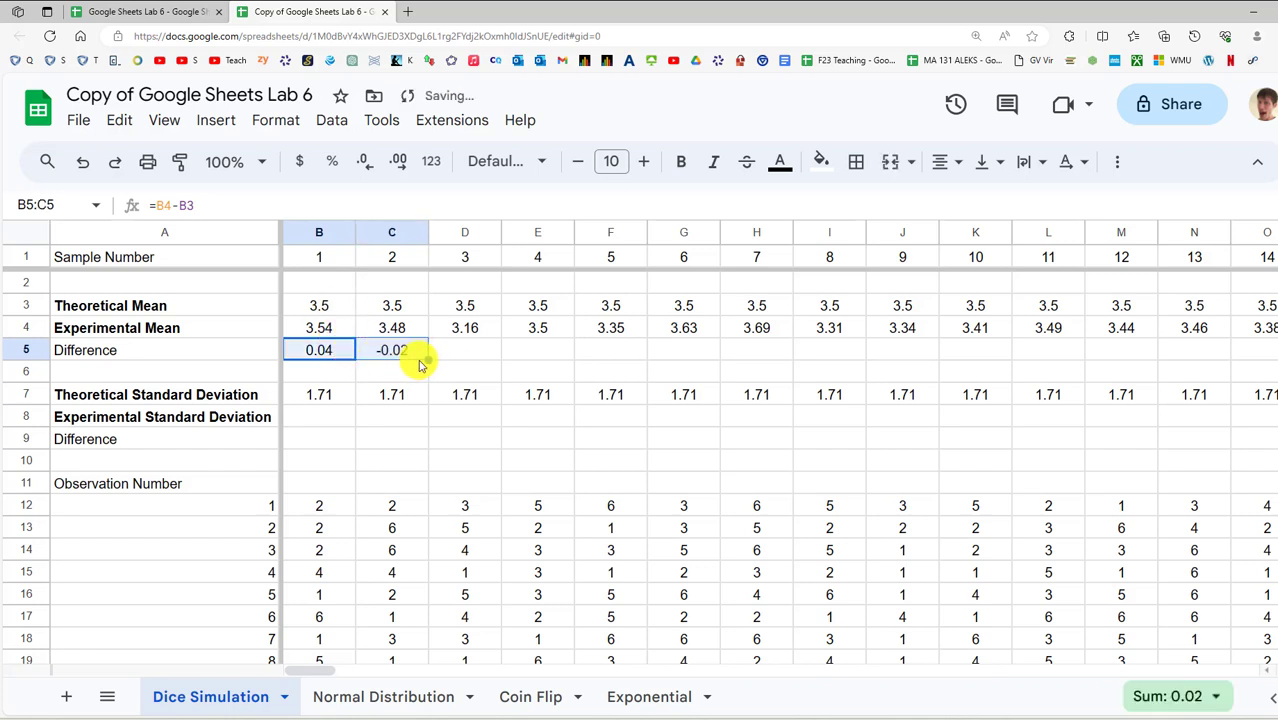
left_click(403, 352)
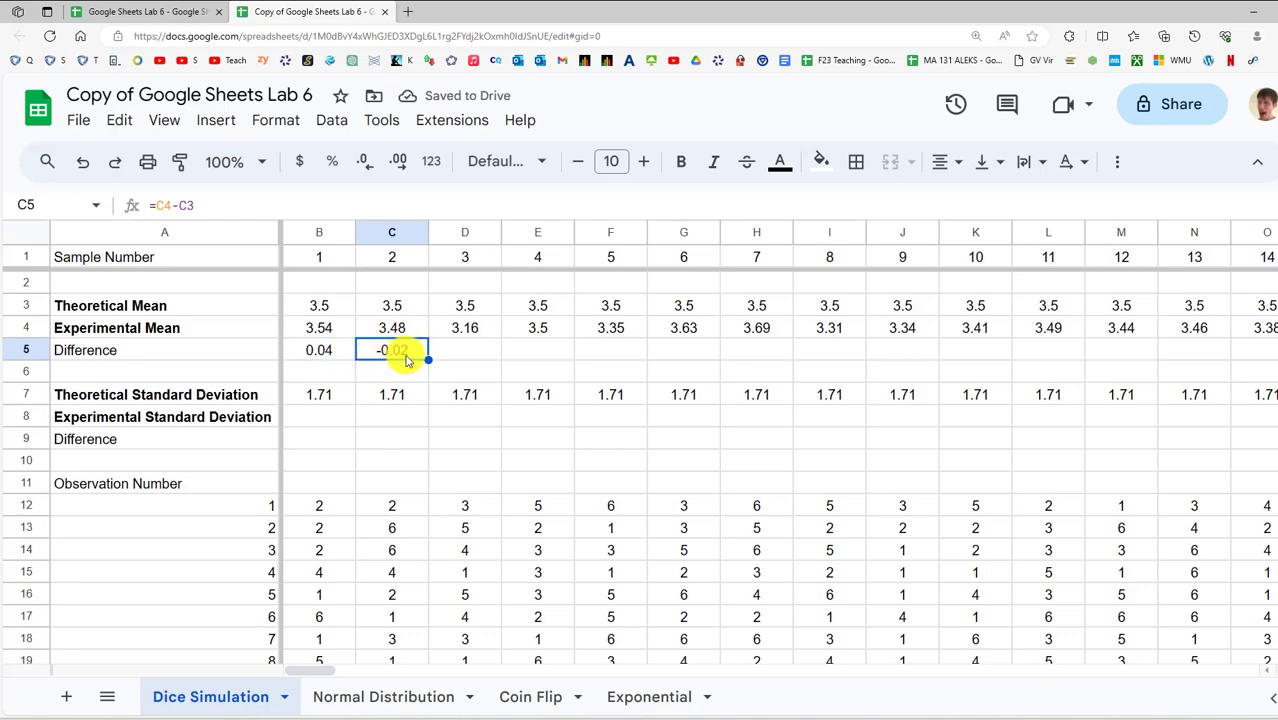
left_click_drag(305, 668, 1048, 670)
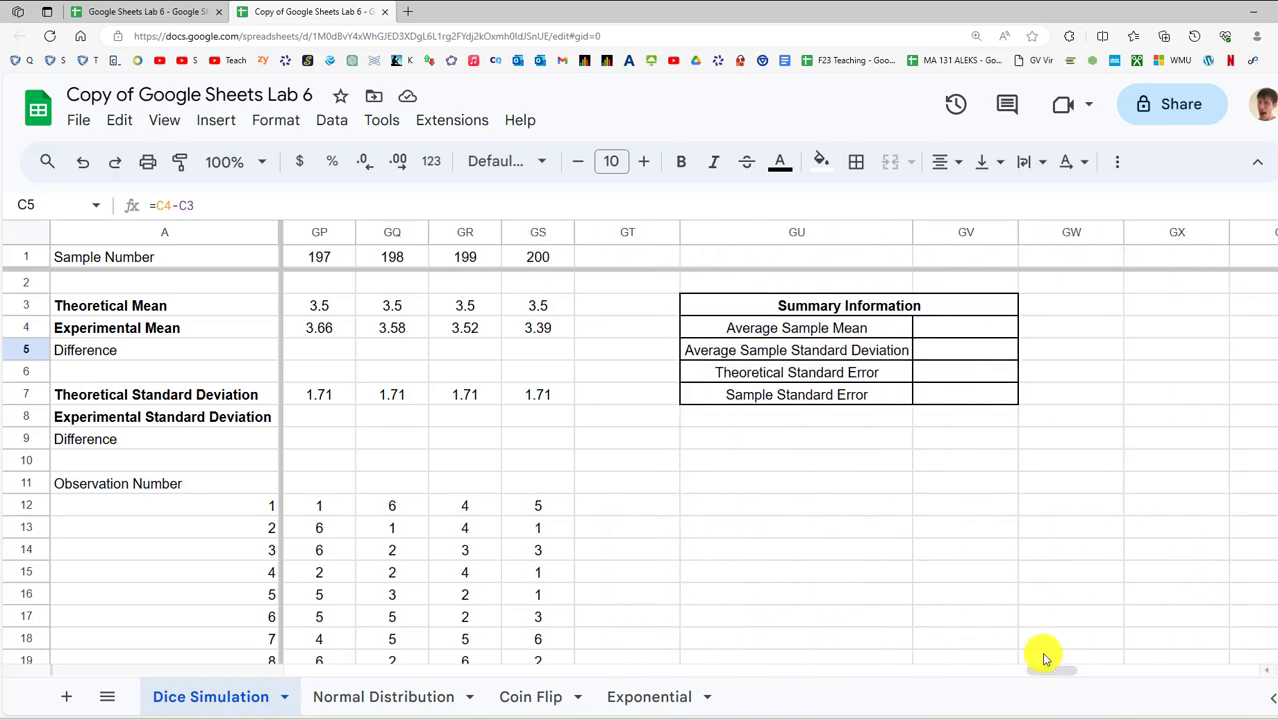
left_click(535, 354, "shift")
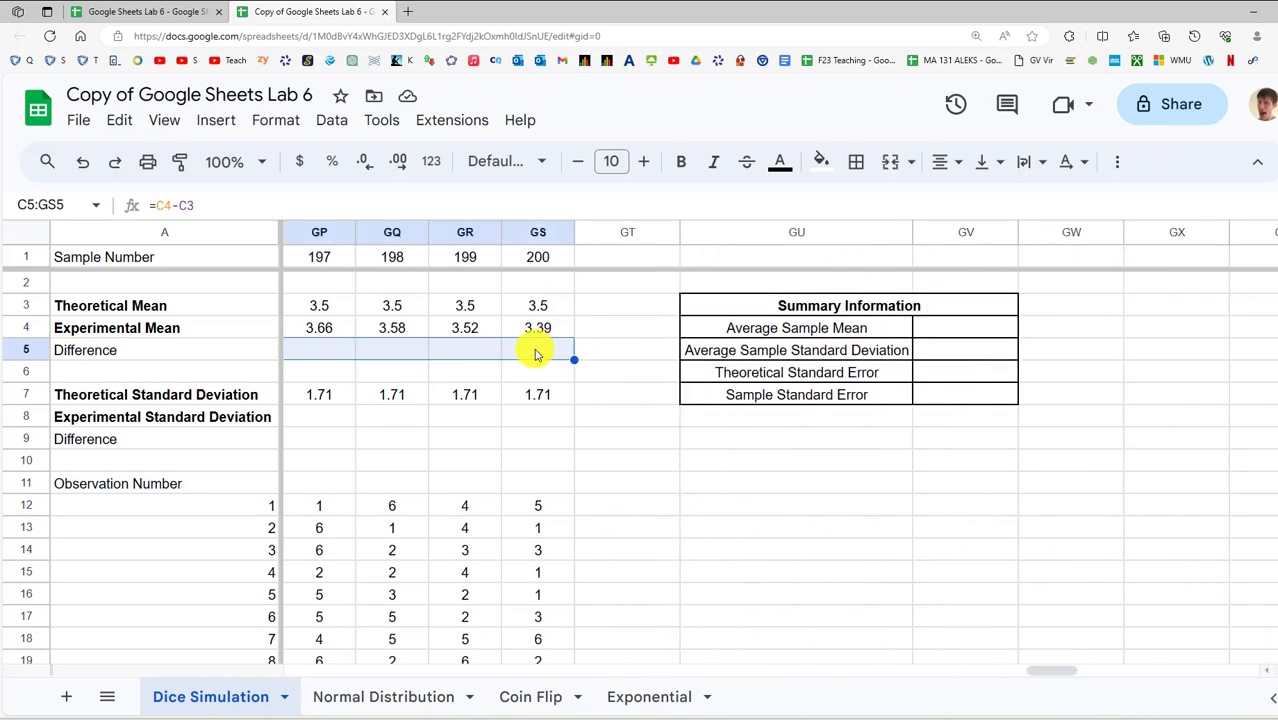
key("ctrl+r")
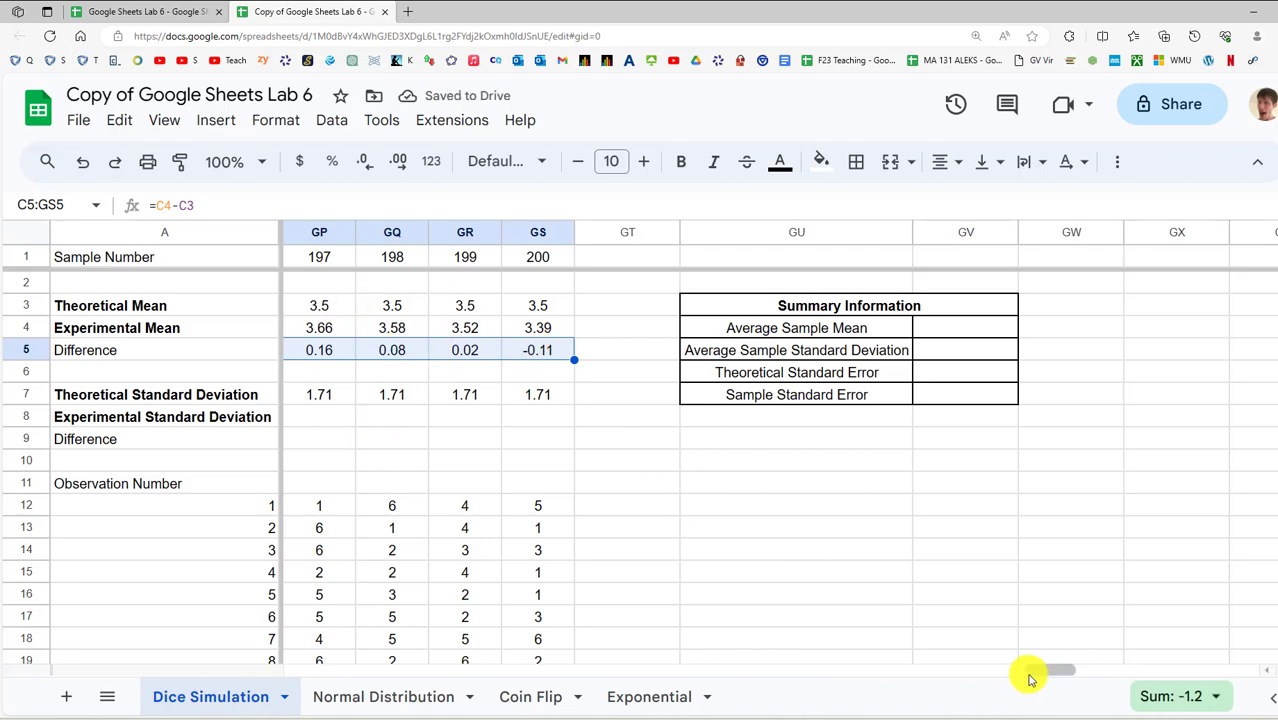
left_click_drag(1040, 675, 198, 643)
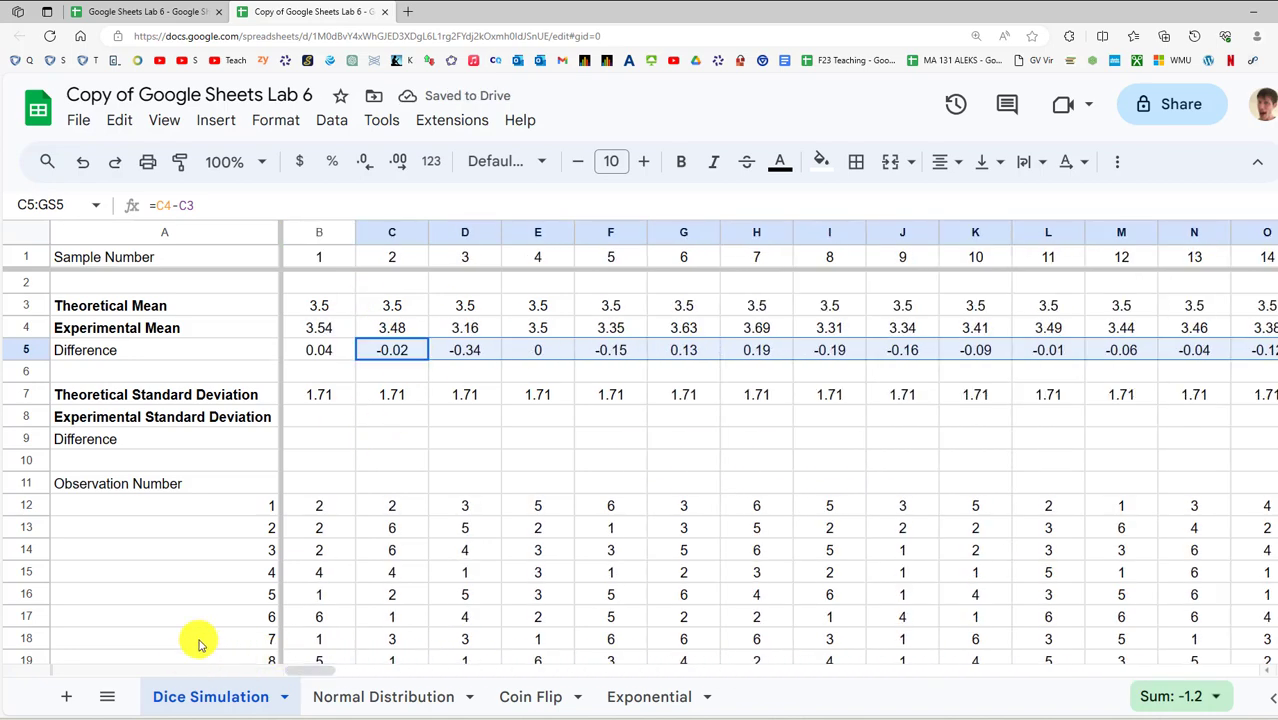
Calculate the experimental standard deviation of sample 1 in B8 with =STDEV(B12:B111), checking the function's description for sample data
left_click(329, 424)
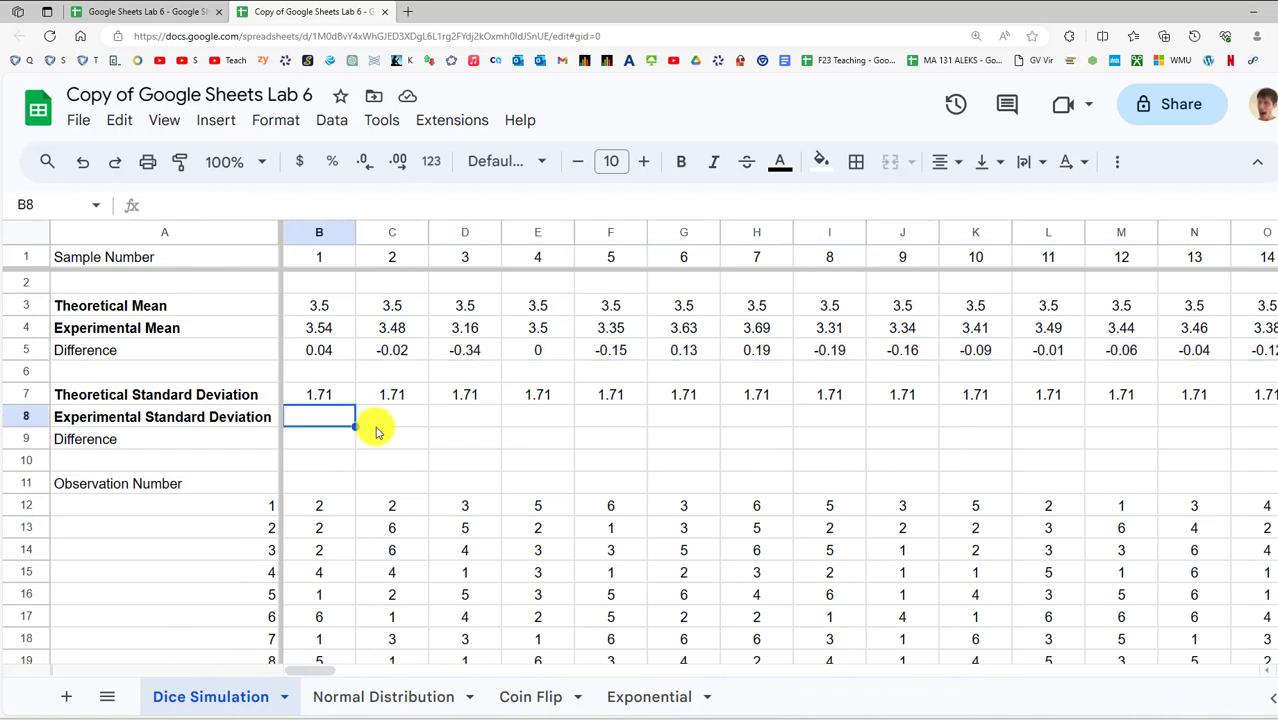
left_click(328, 398)
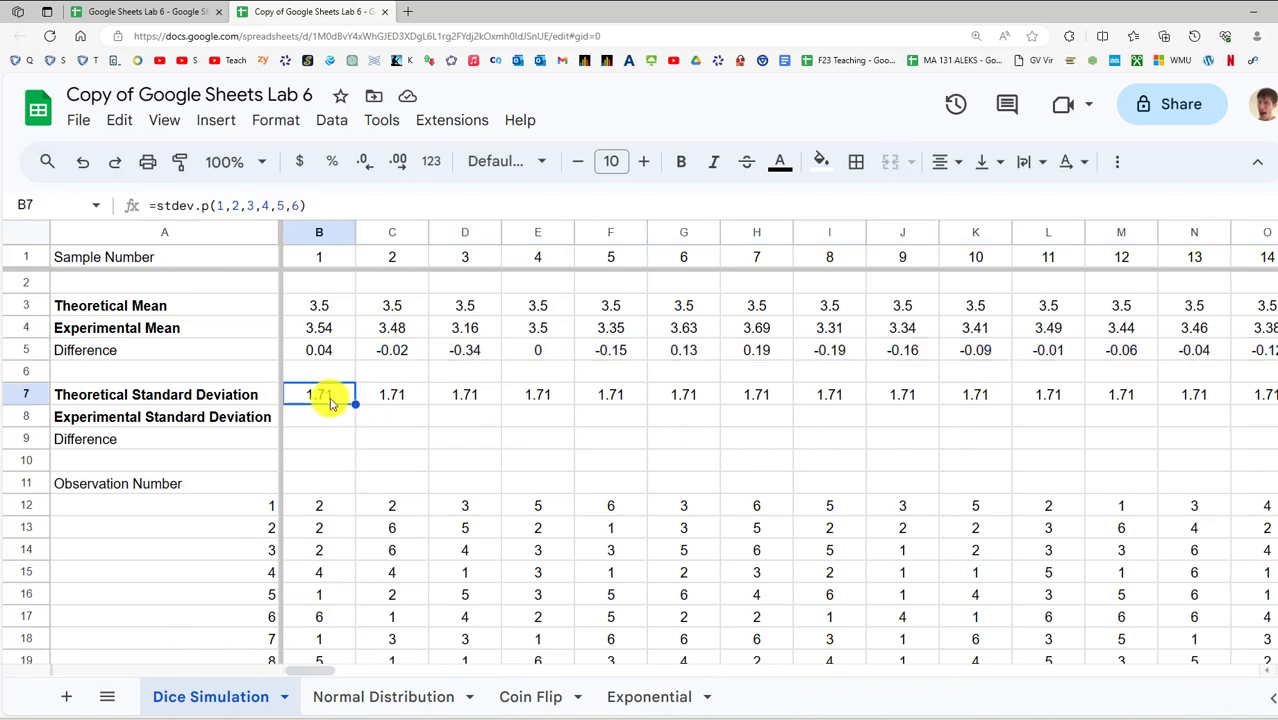
left_click(326, 421)
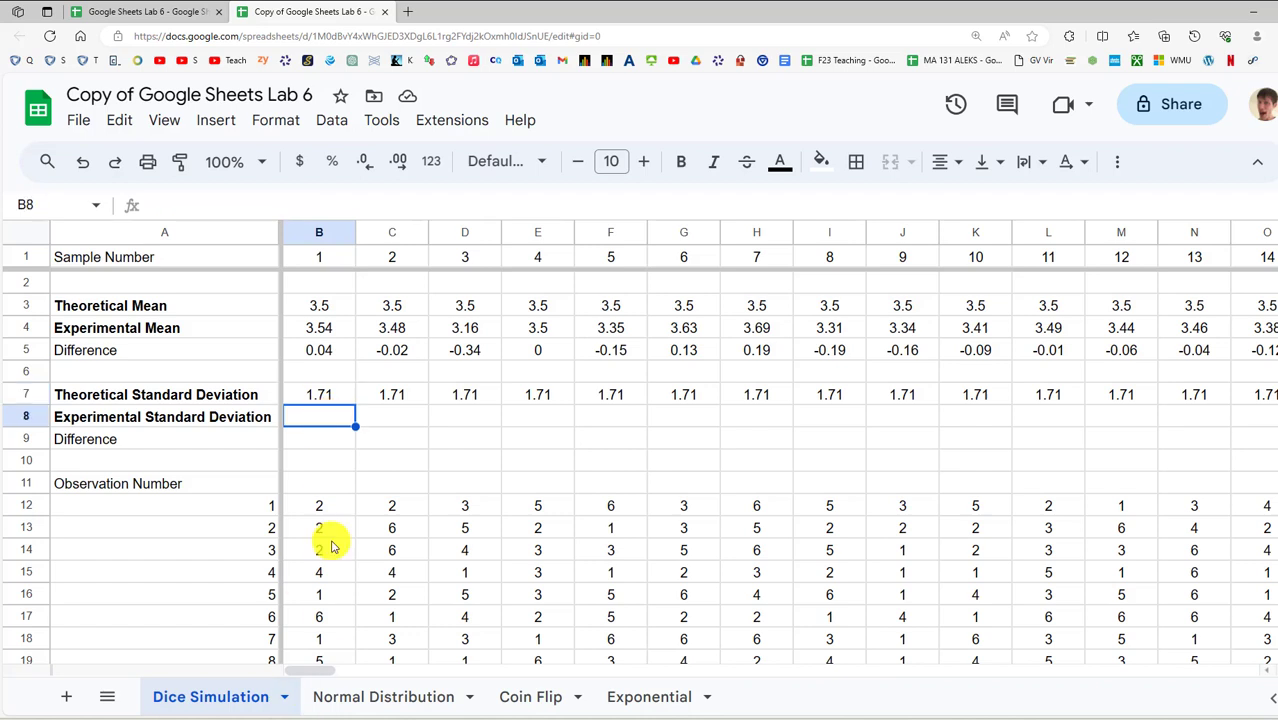
type("=stdev")
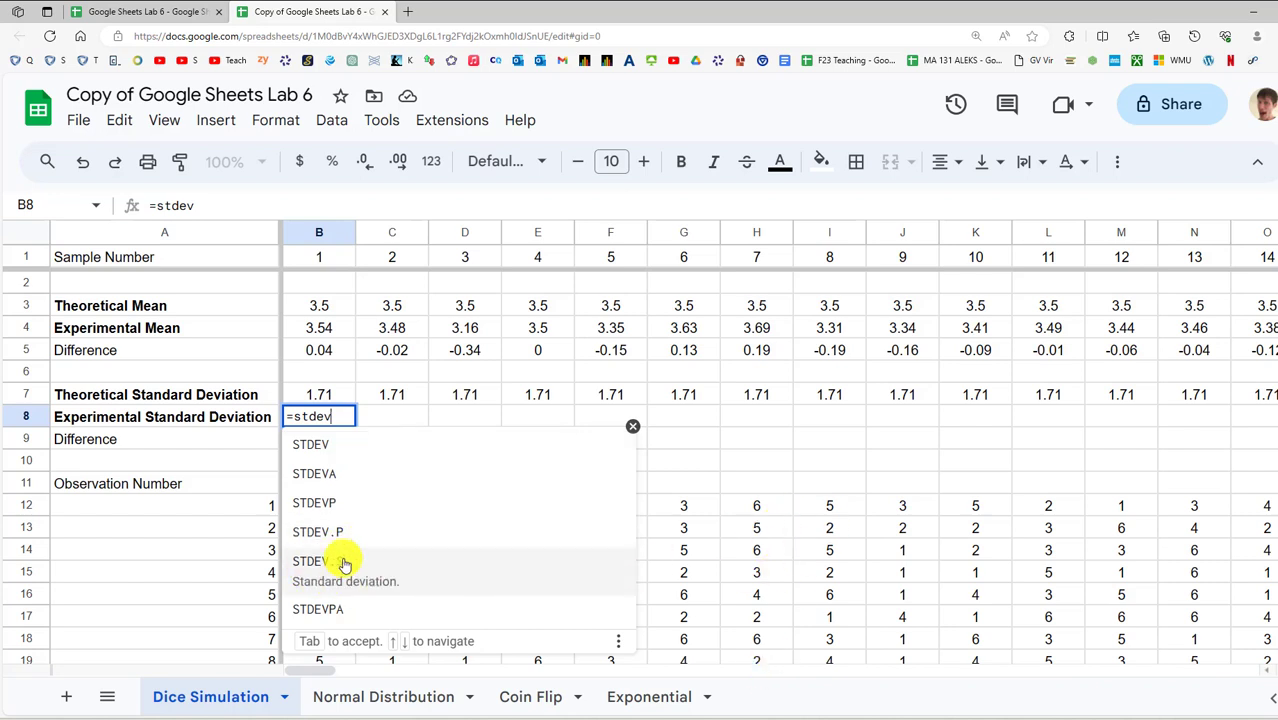
left_click(327, 452)
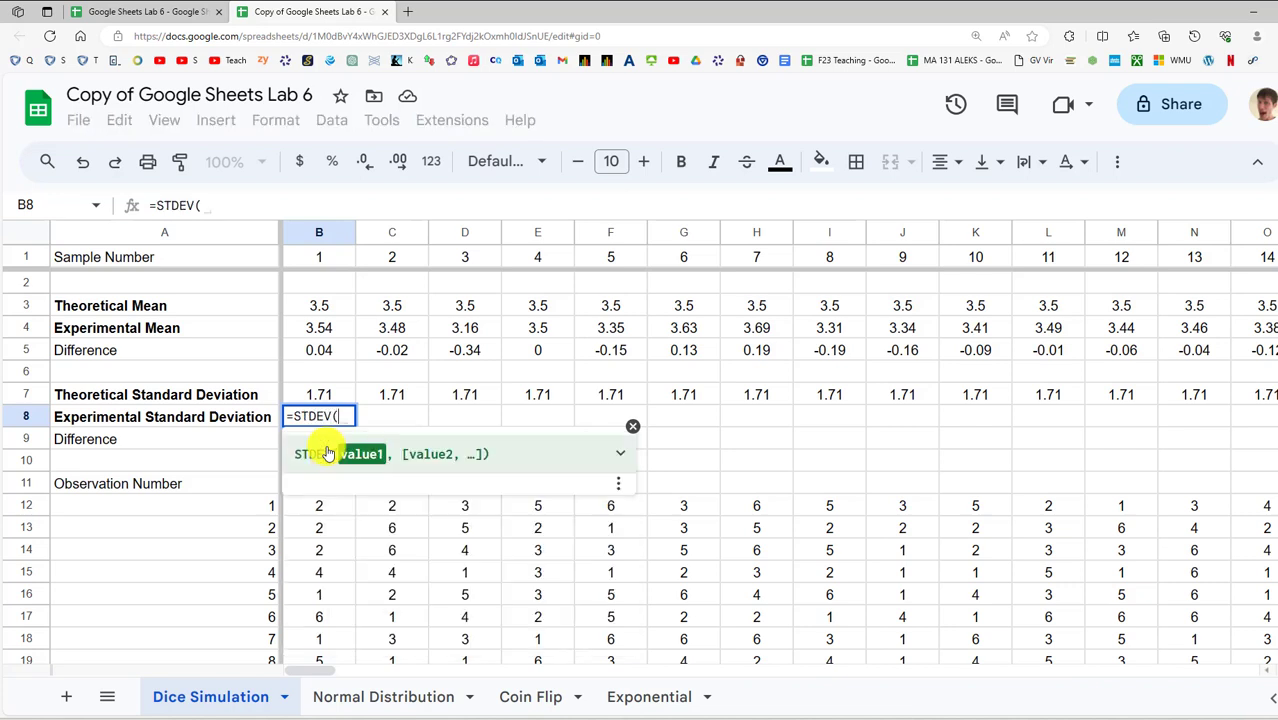
left_click(617, 457)
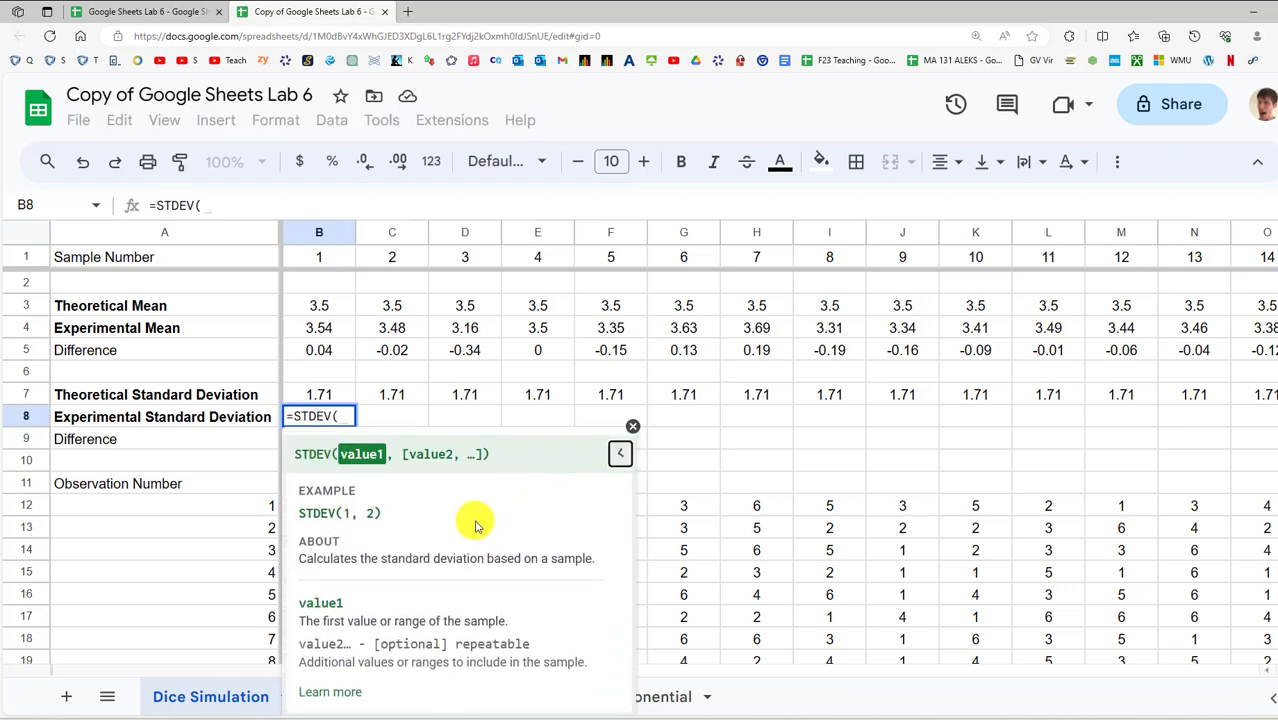
left_click_drag(551, 558, 596, 558)
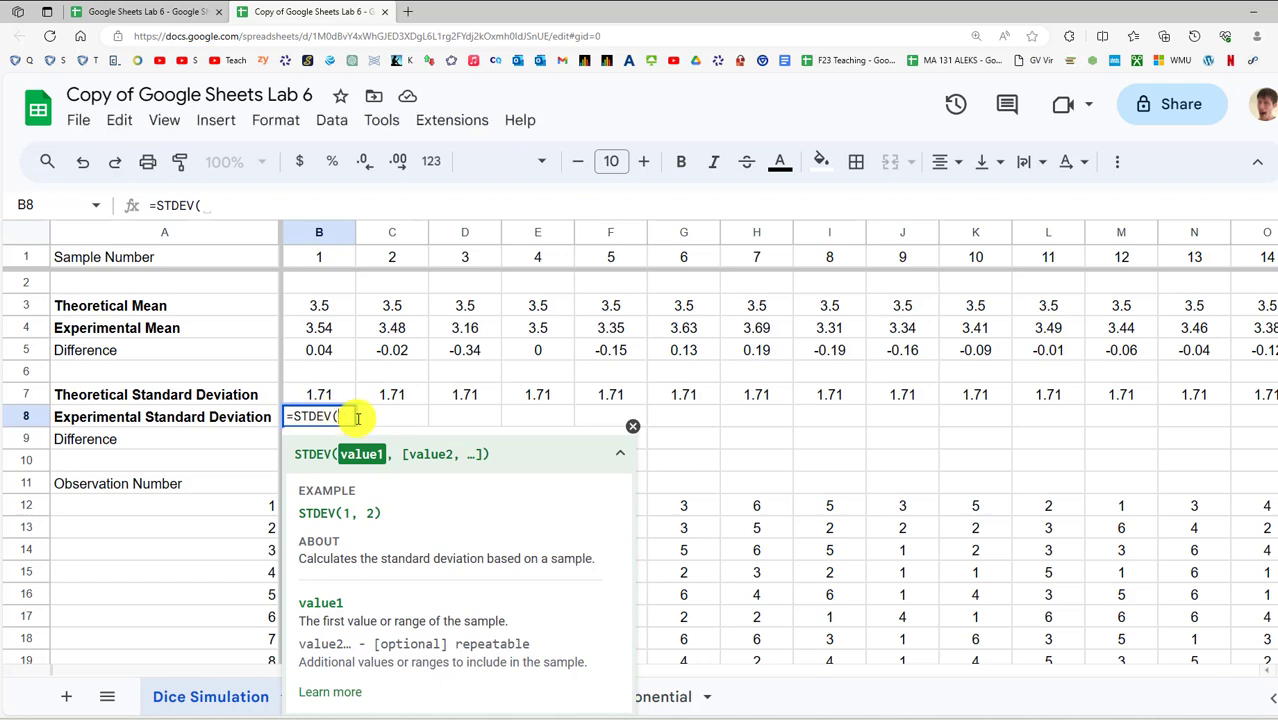
left_click(632, 426)
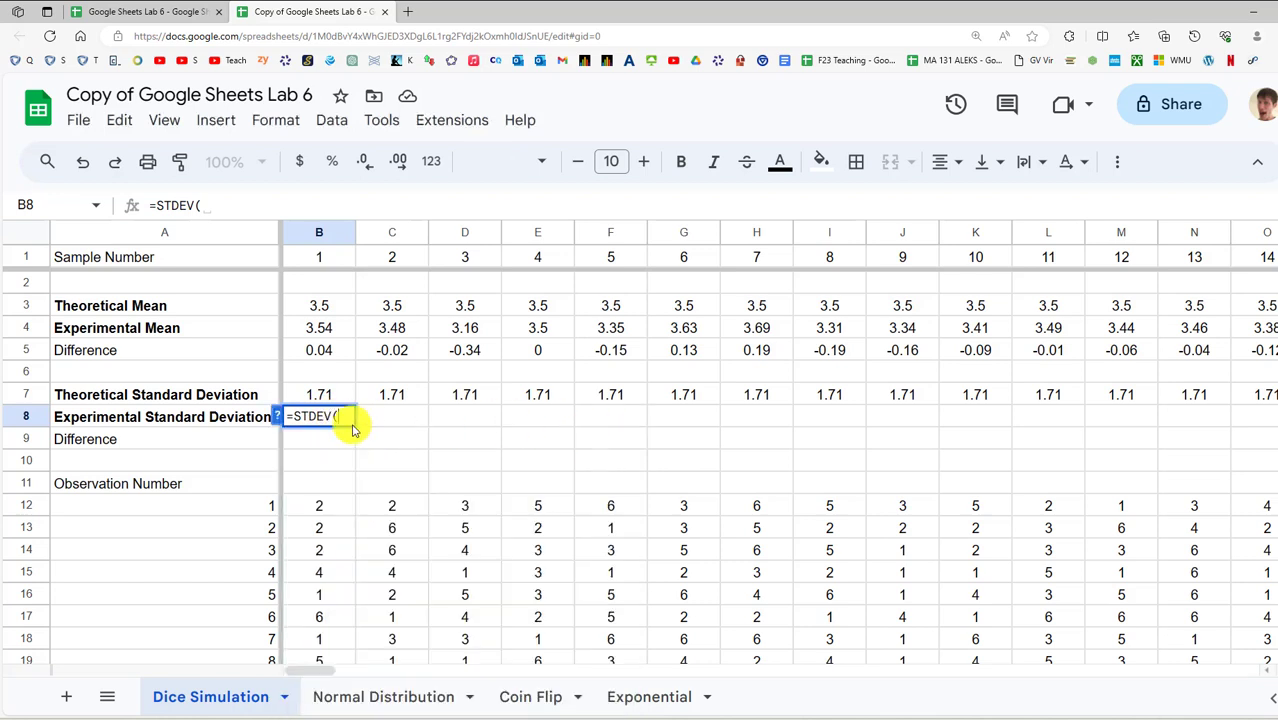
left_click(328, 507)
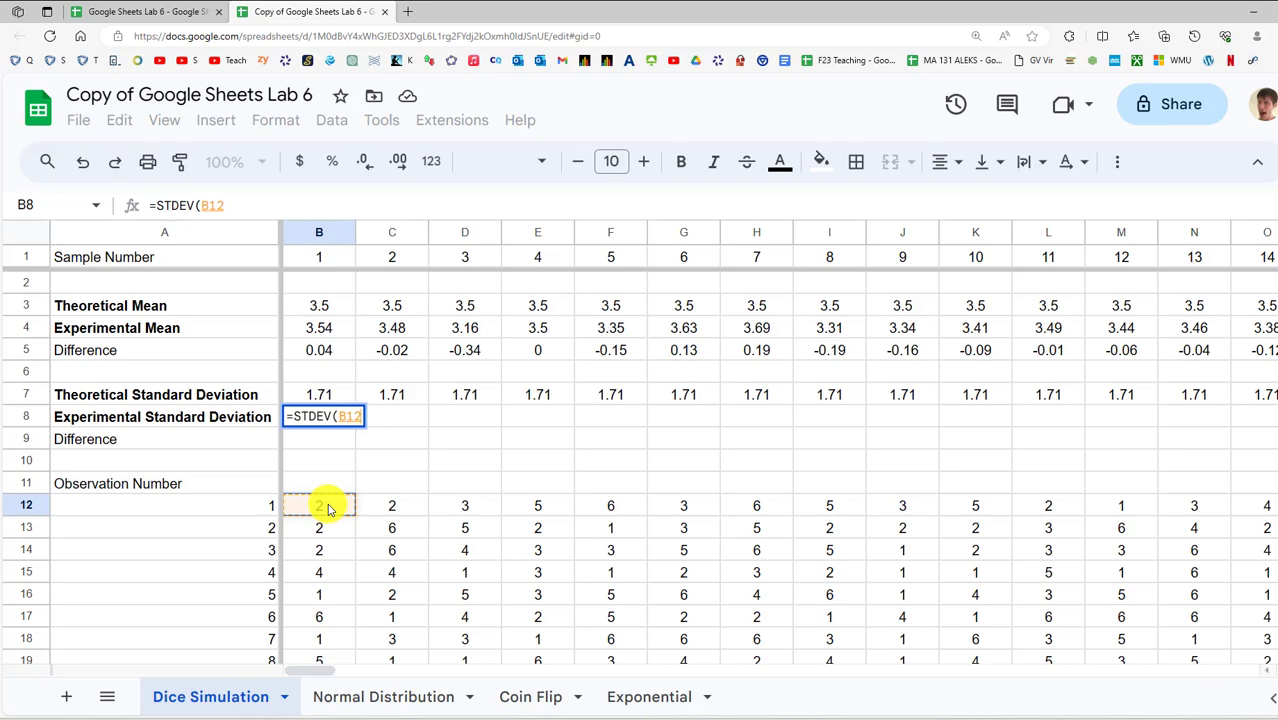
key("ctrl+shift+Down")
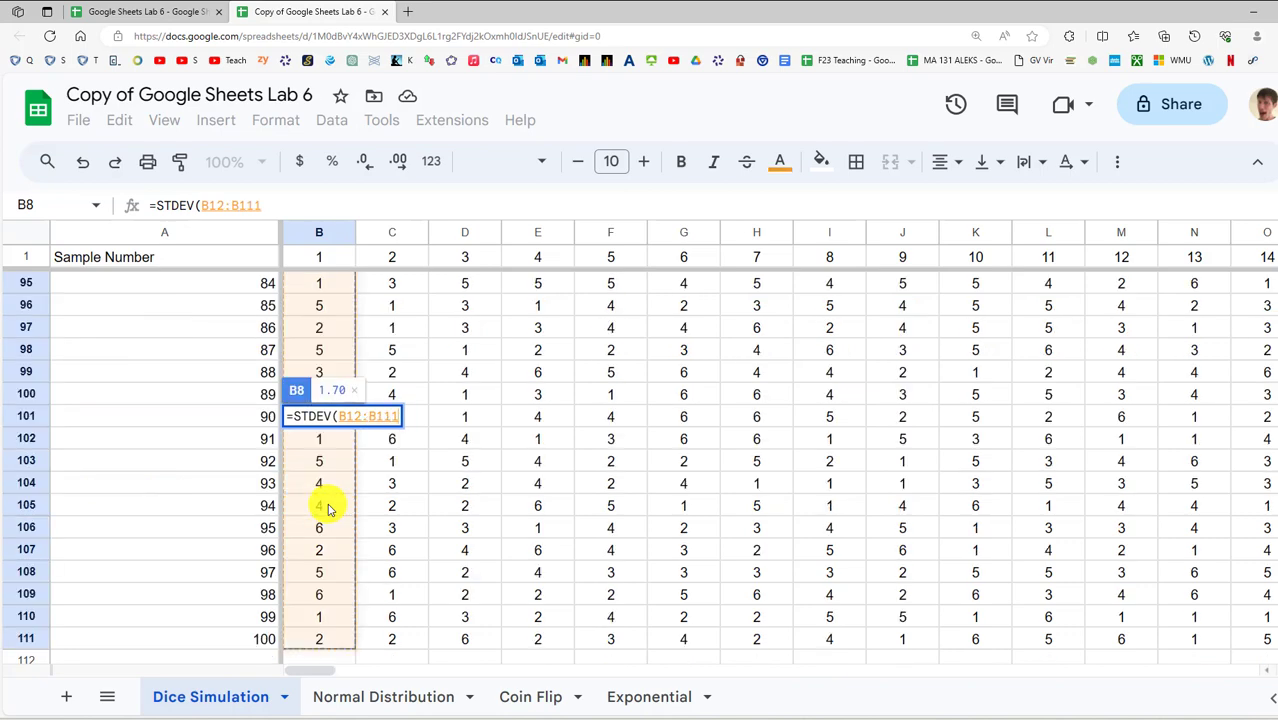
key("Return")
scroll(330, 470, "up", 2)
Fill the experimental standard deviation formula from B8 right across B8:GS8 for all 200 samples
left_click(334, 420)
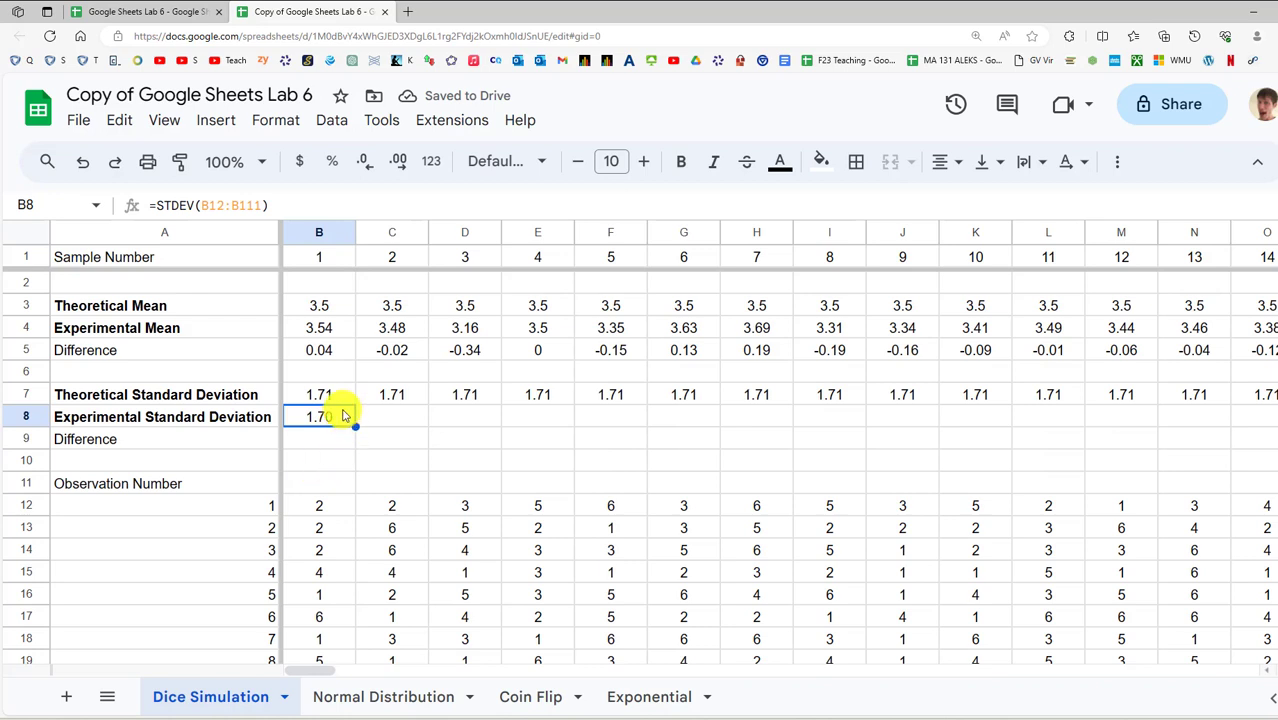
left_click(328, 400)
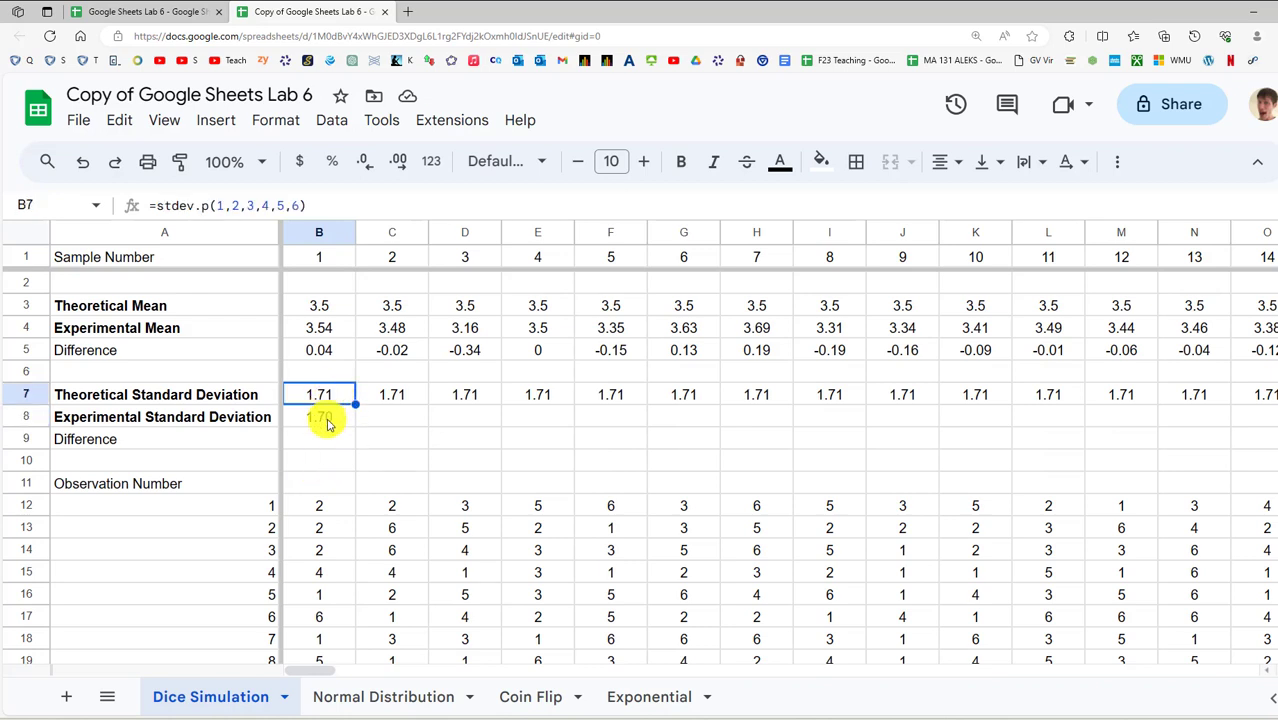
left_click(325, 418)
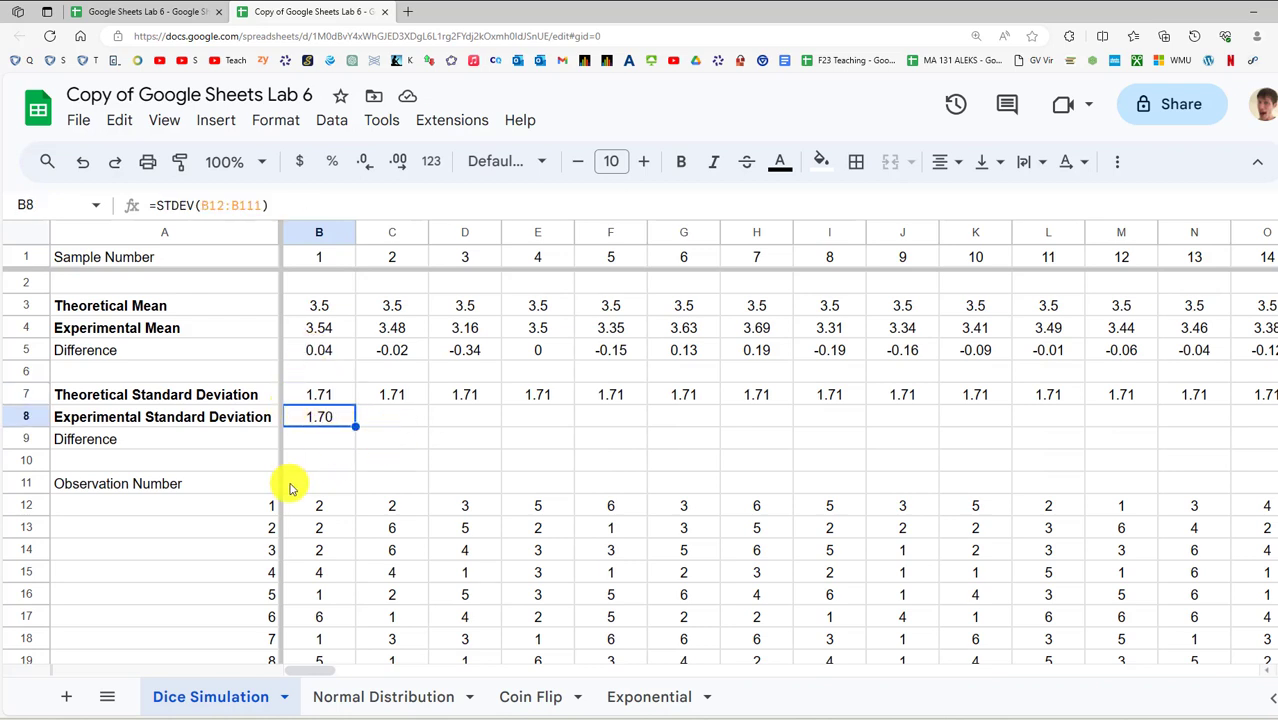
left_click_drag(295, 668, 1025, 518)
left_click(1183, 420, "shift")
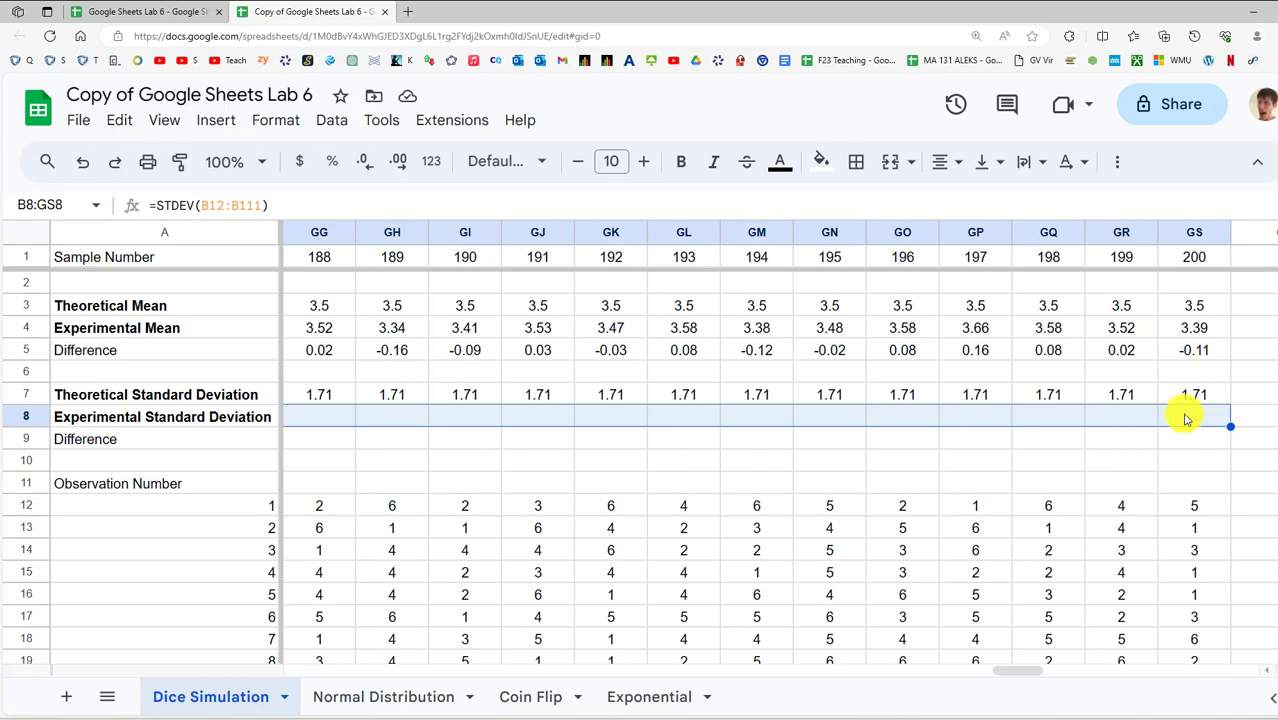
key("ctrl+Return")
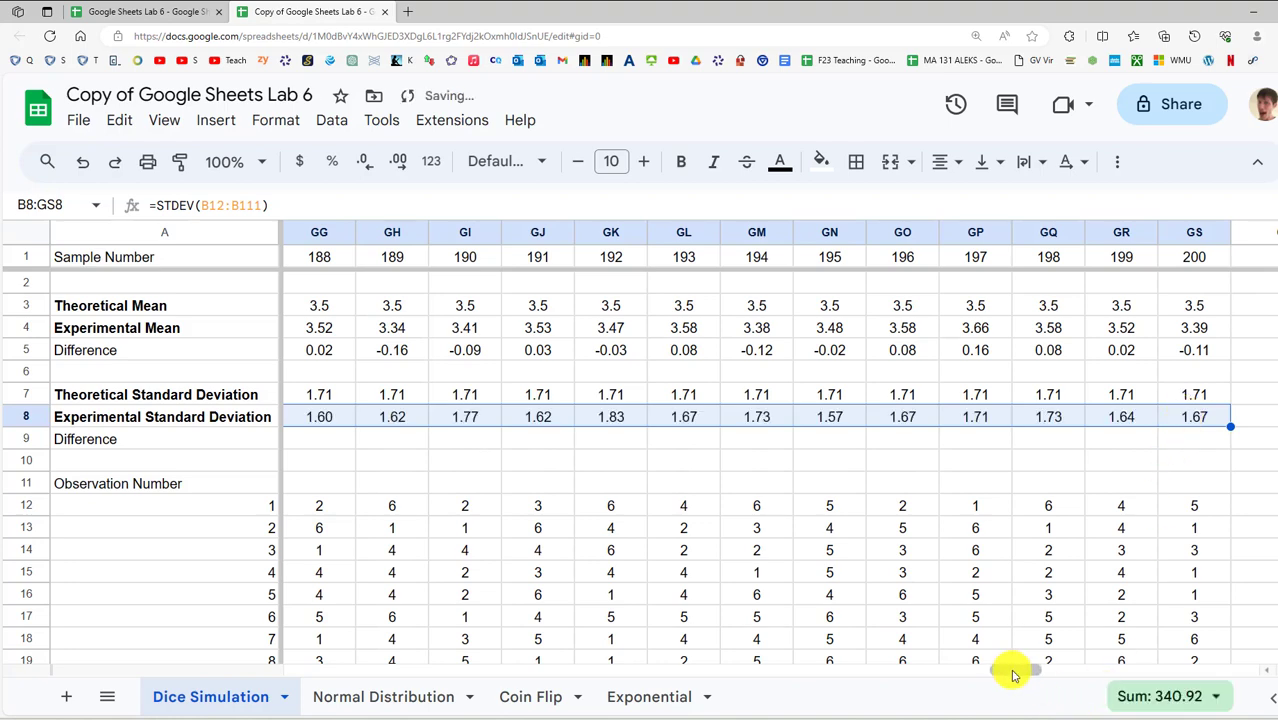
left_click_drag(1013, 669, 288, 600)
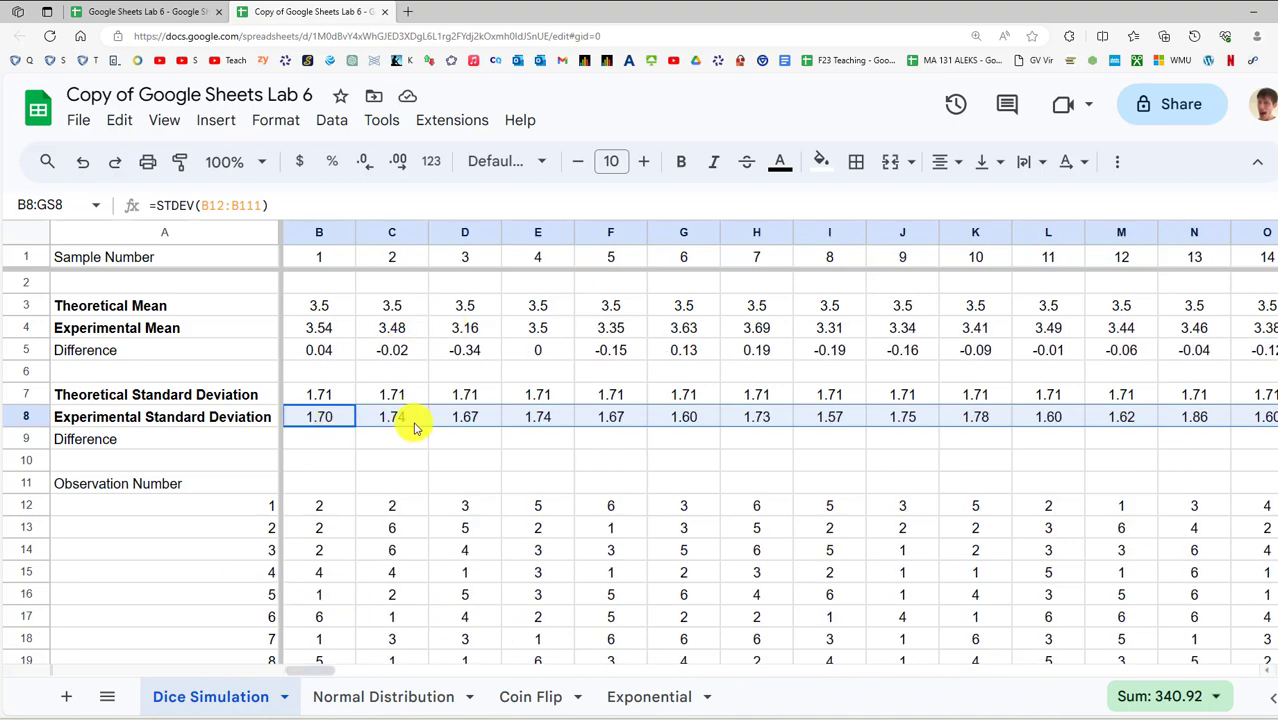
Calculate the difference between sample 1's experimental and theoretical standard deviations in B9 with =B8-B7
left_click(308, 438)
type("=B8")
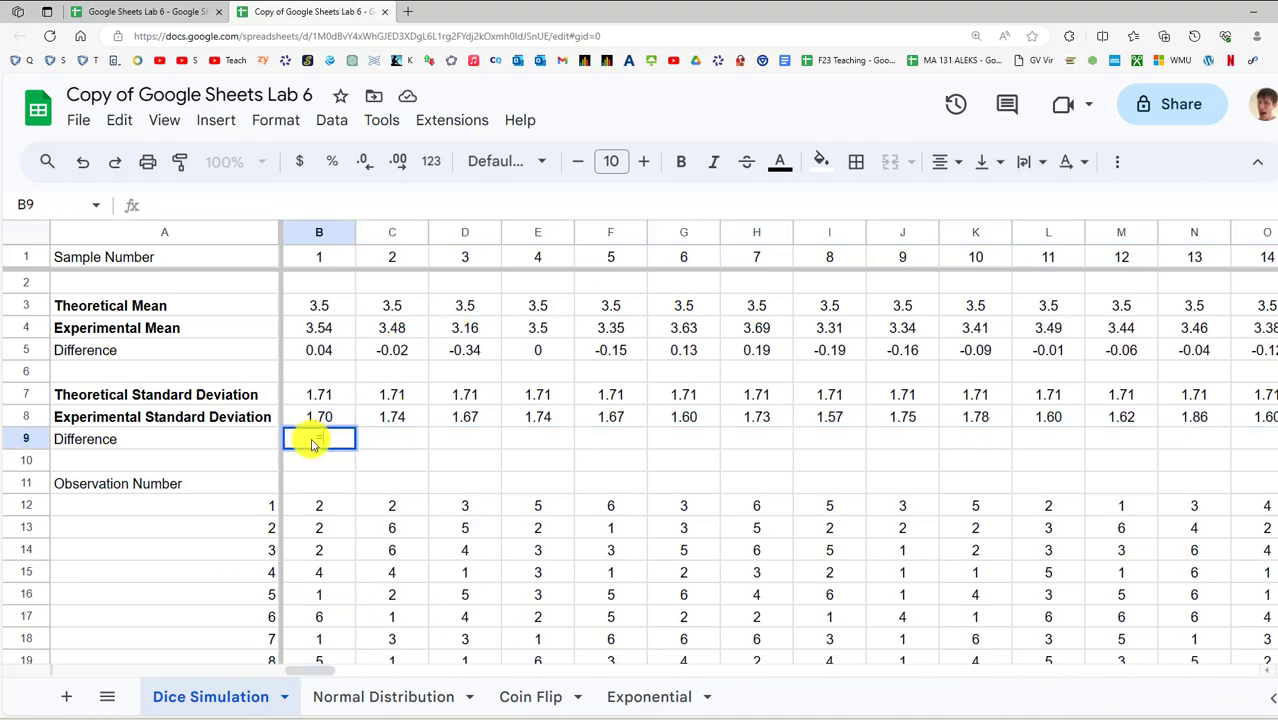
type("-B7")
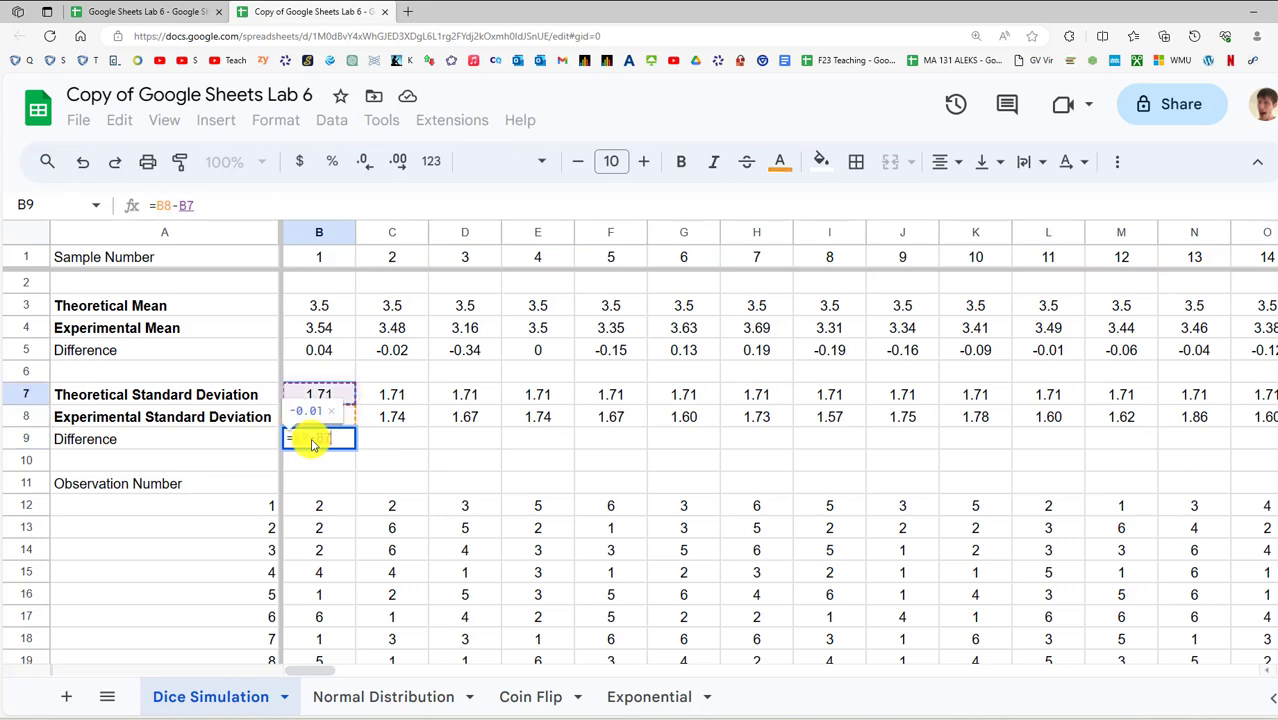
key("Return")
Fill the standard deviation difference formula from B9 right through GS9 for all 200 samples
left_click(312, 442)
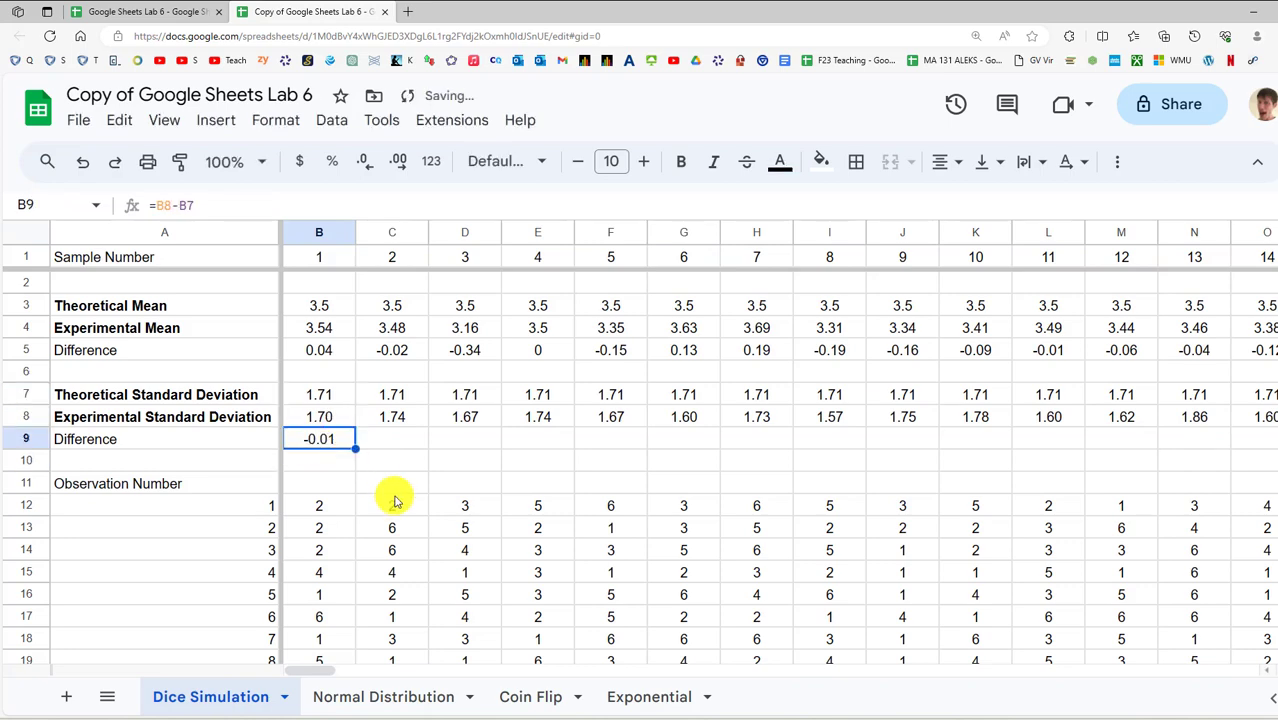
left_click_drag(314, 670, 1020, 610)
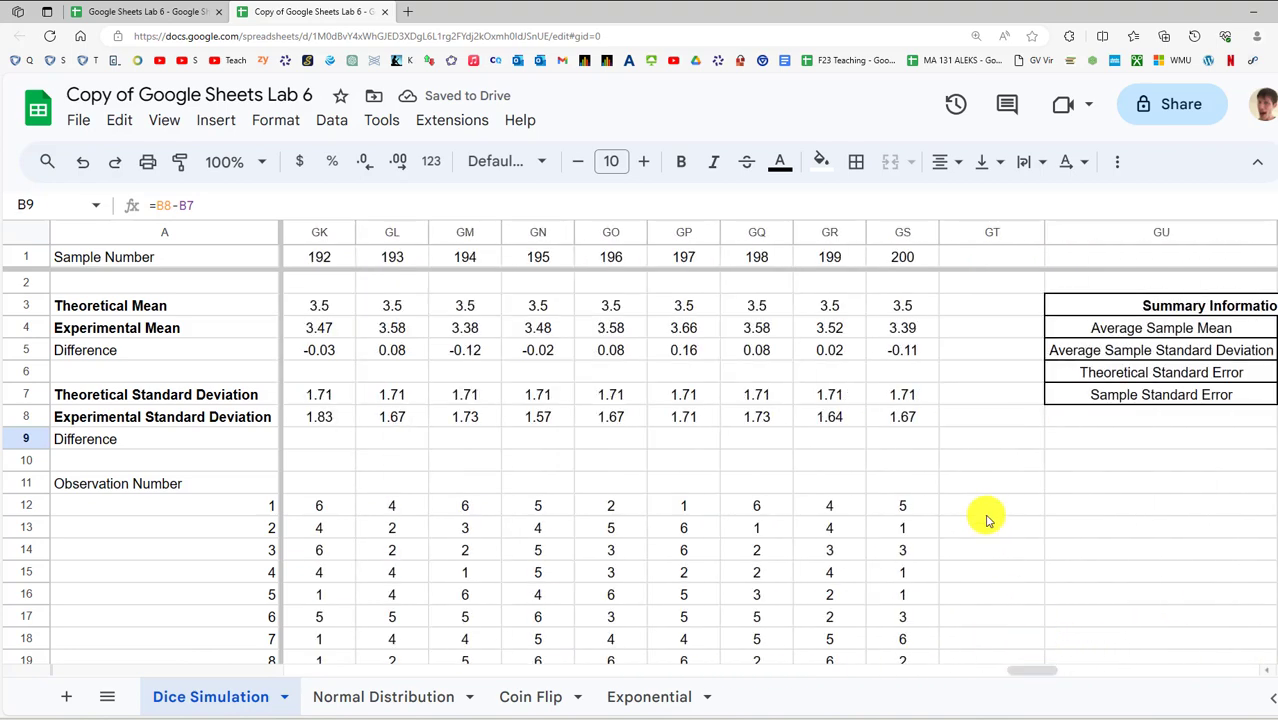
left_click(895, 441, "shift")
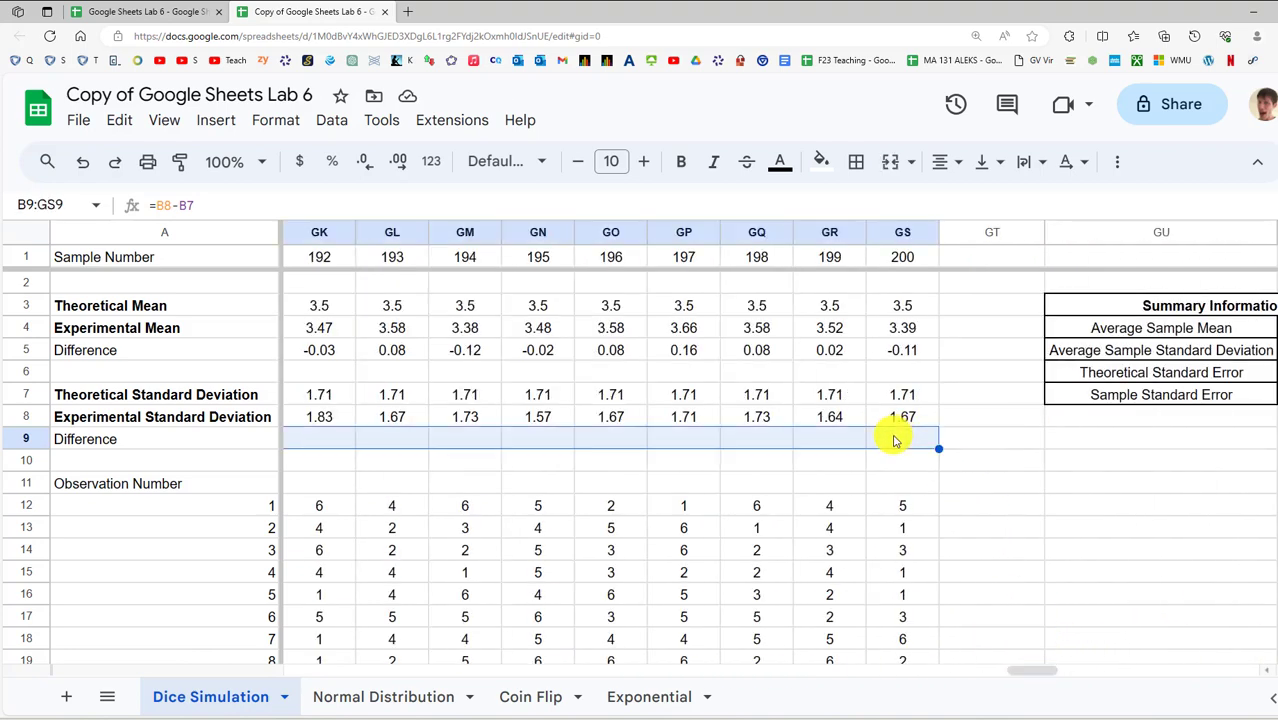
key("ctrl+r")
left_click_drag(1050, 670, 234, 585)
Review sample 1's mean and standard deviation formulas in column B, and select the Average Sample Mean cell GV4 in the Summary Information table
left_click(312, 310)
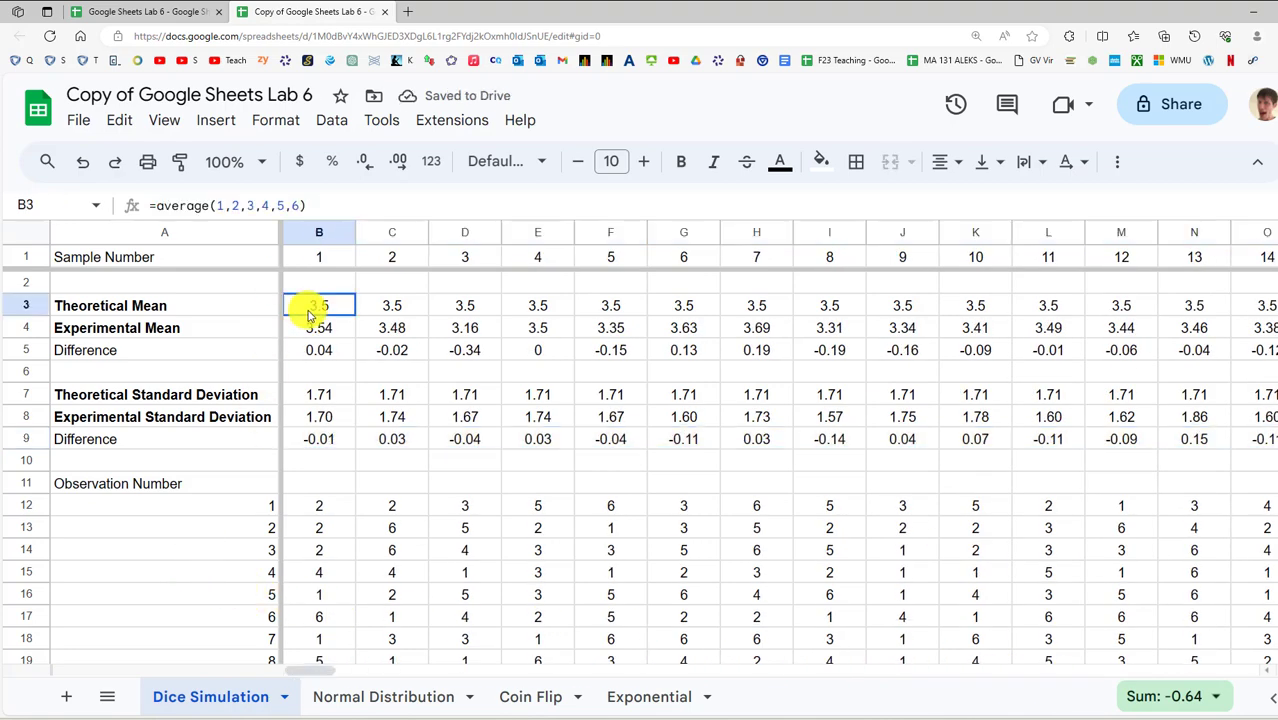
left_click(307, 333)
left_click(312, 352)
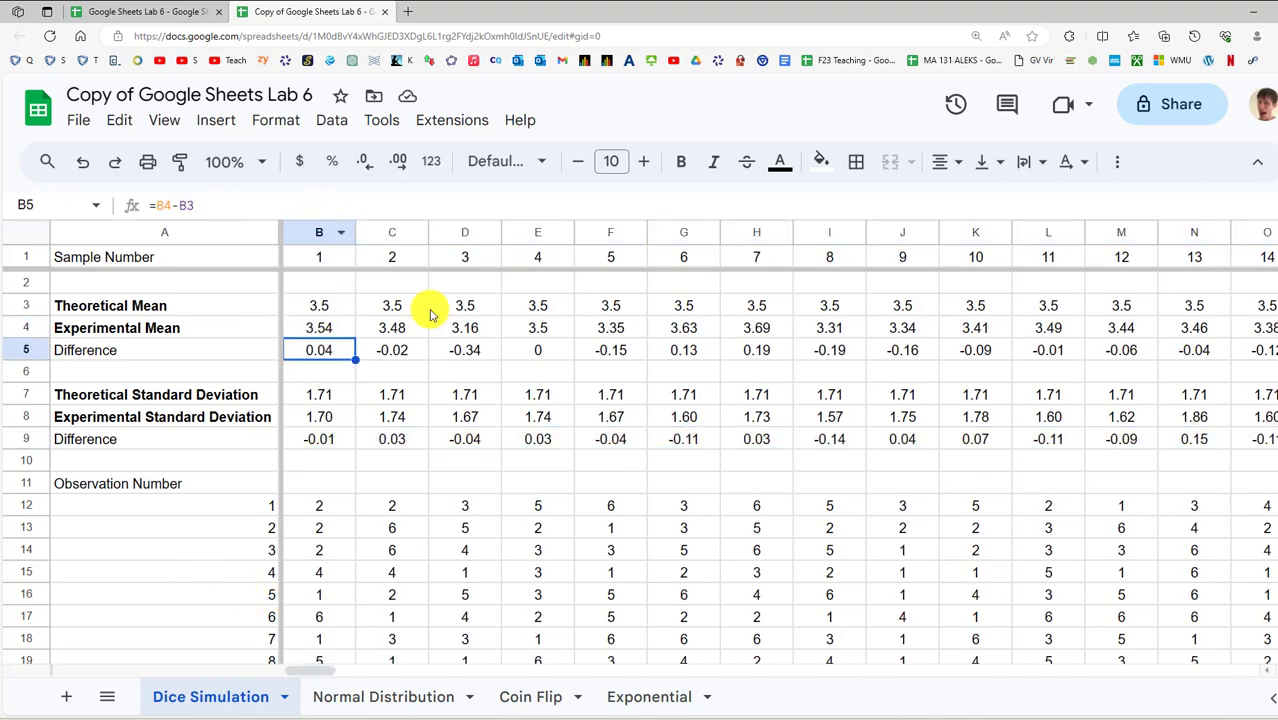
left_click(325, 398)
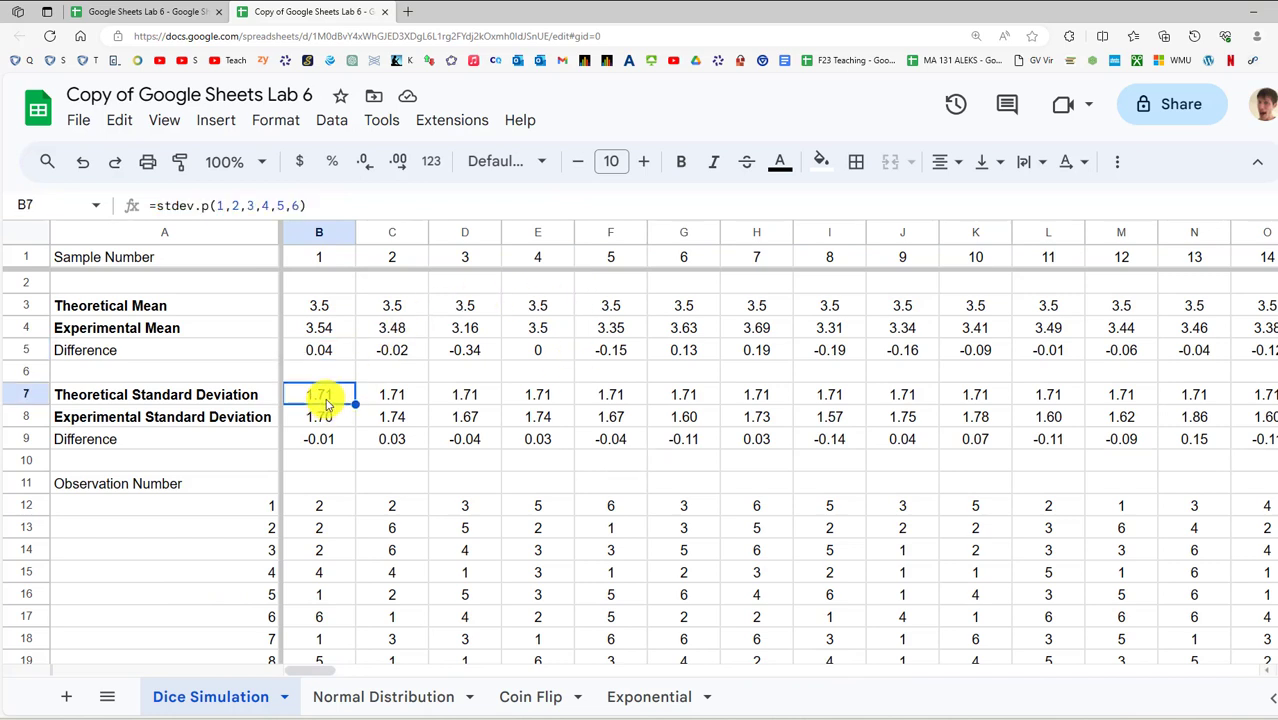
left_click(322, 418)
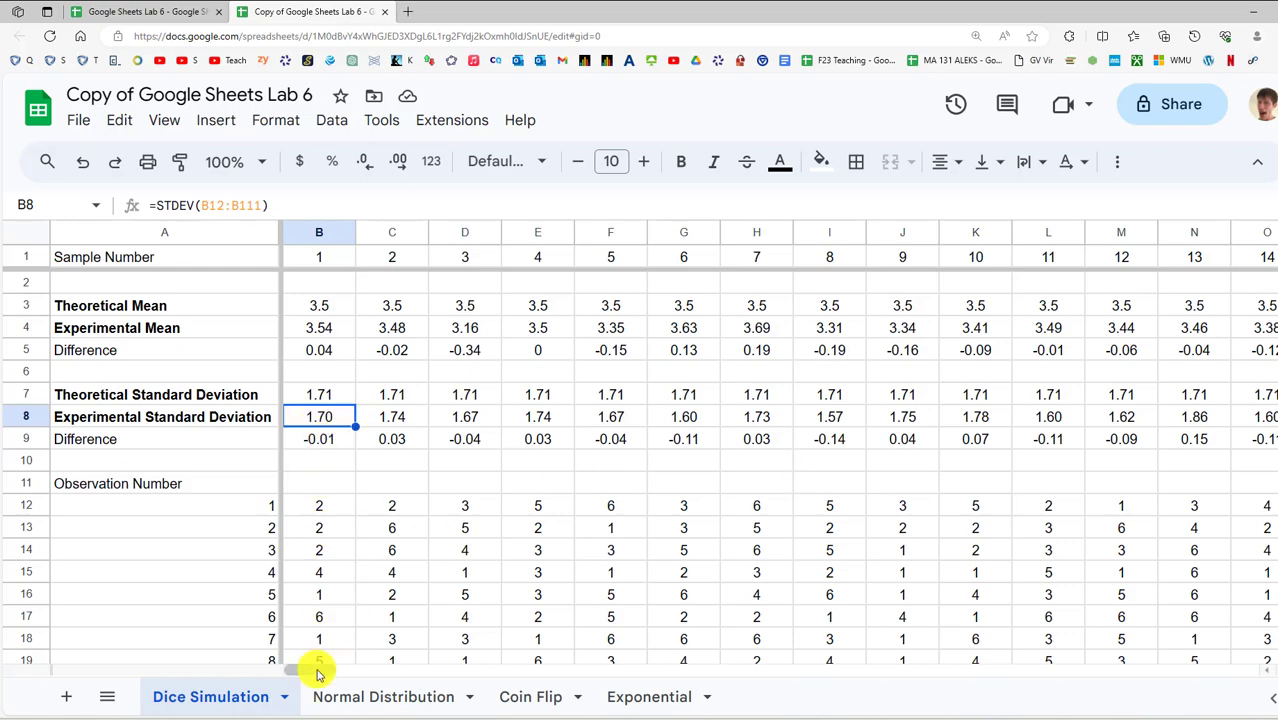
left_click_drag(318, 672, 1055, 642)
left_click(978, 325)
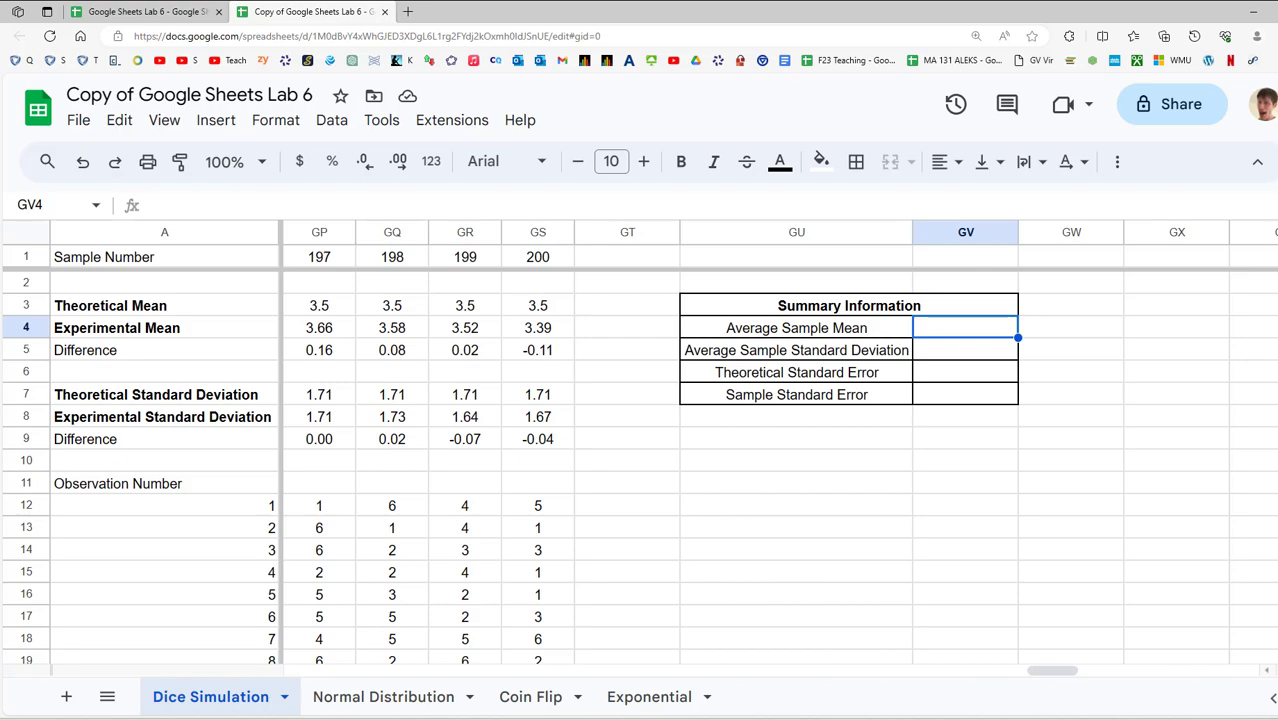
Switch to the Google Sheets Lab 6 document in Word, examine each term of the Central Limit Theorem formula, and return to the spreadsheet
left_click_drag(800, 4, 625, 140)
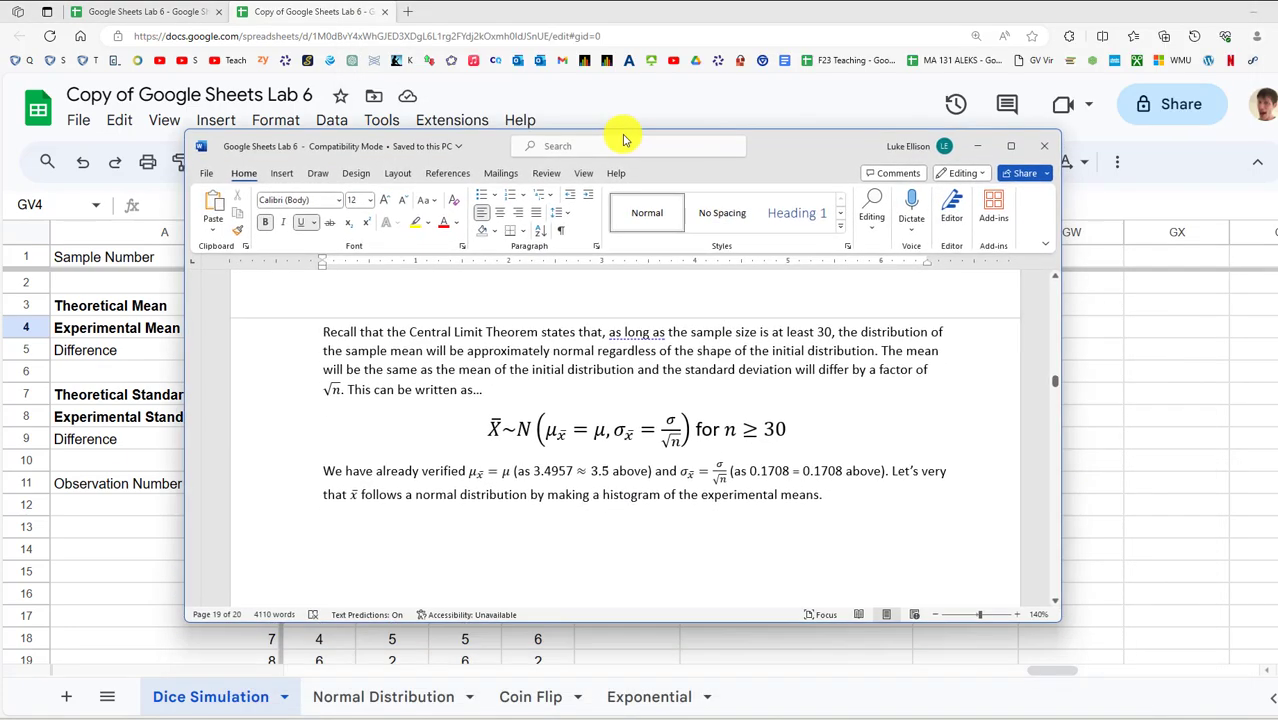
double_click(808, 158)
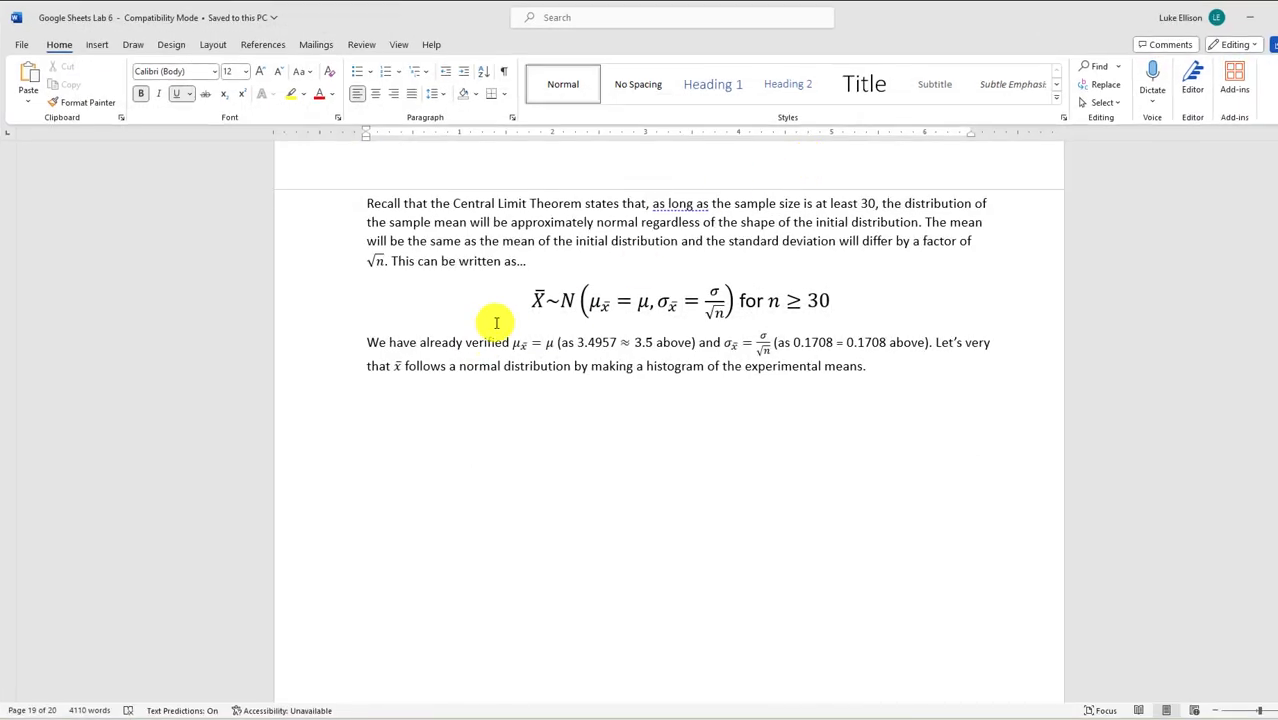
double_click(541, 303)
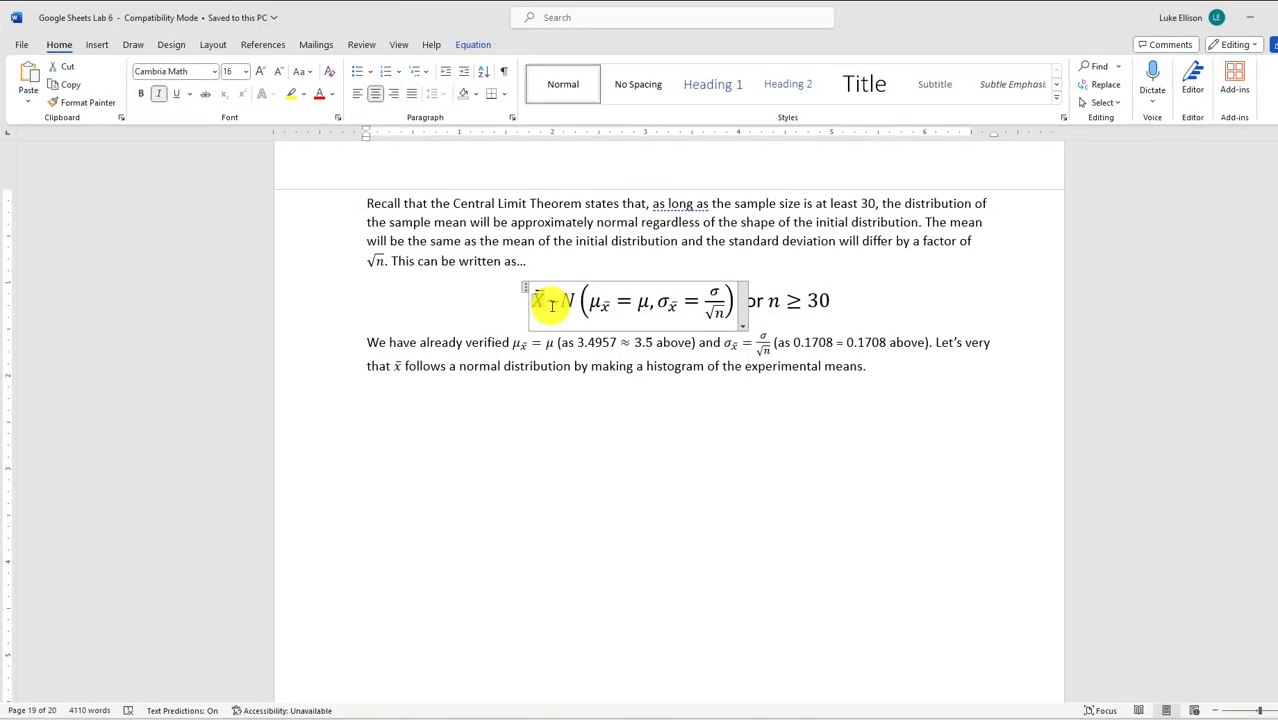
double_click(565, 302)
double_click(593, 303)
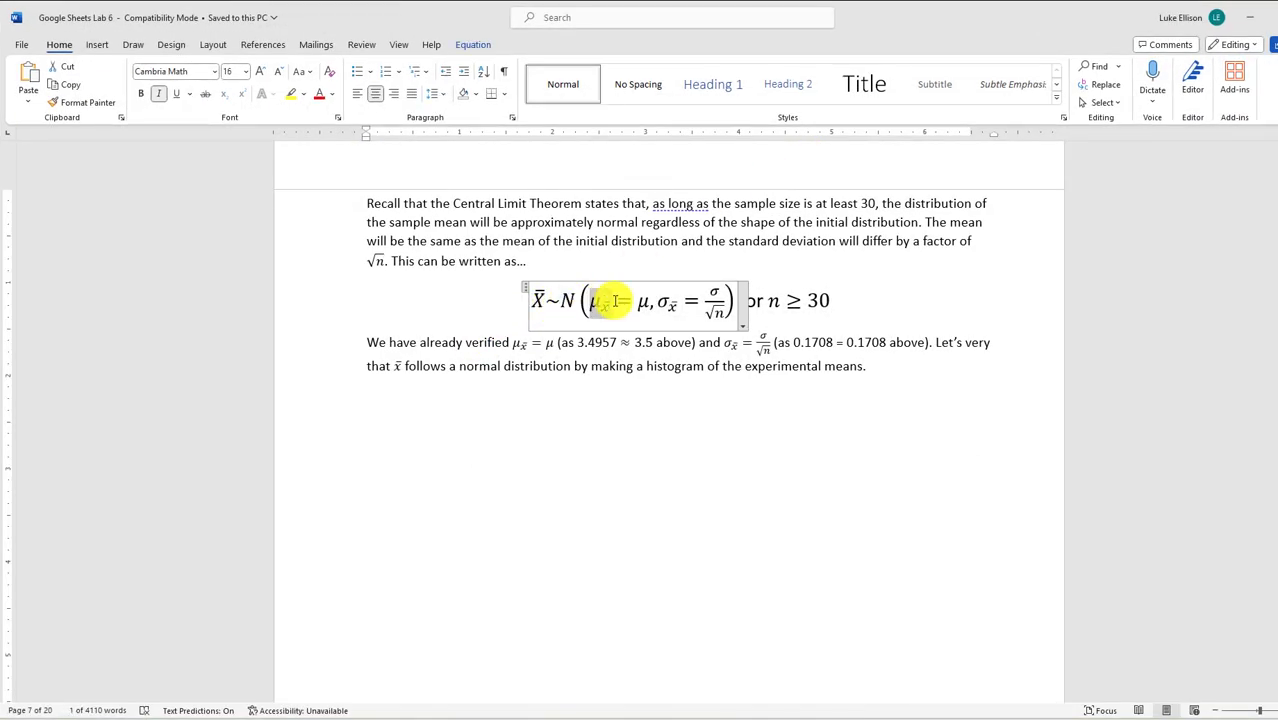
double_click(641, 302)
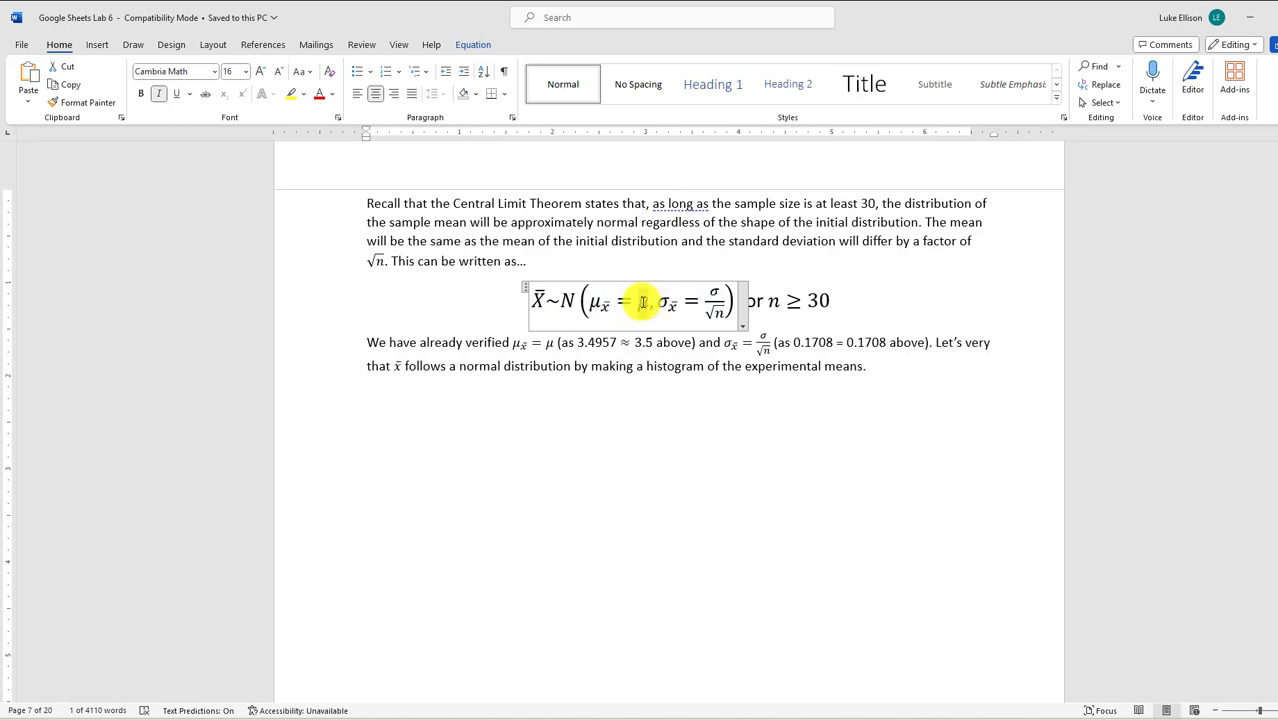
double_click(596, 303)
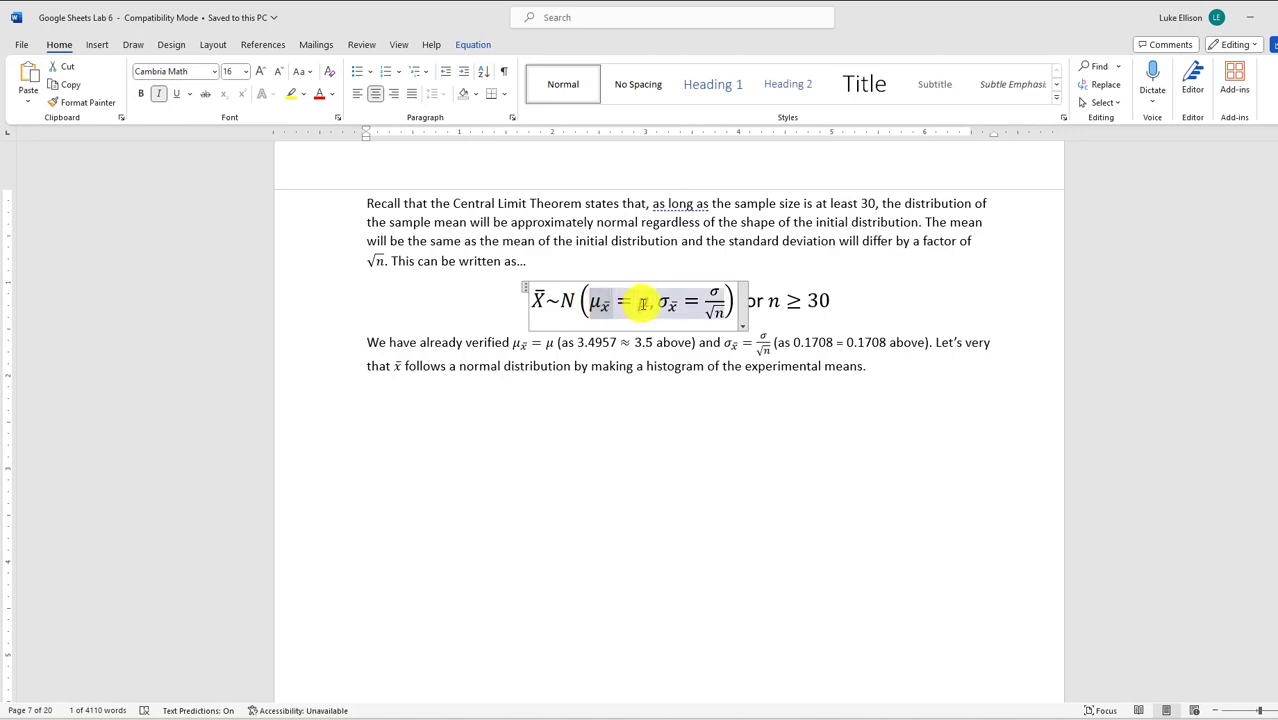
double_click(644, 303)
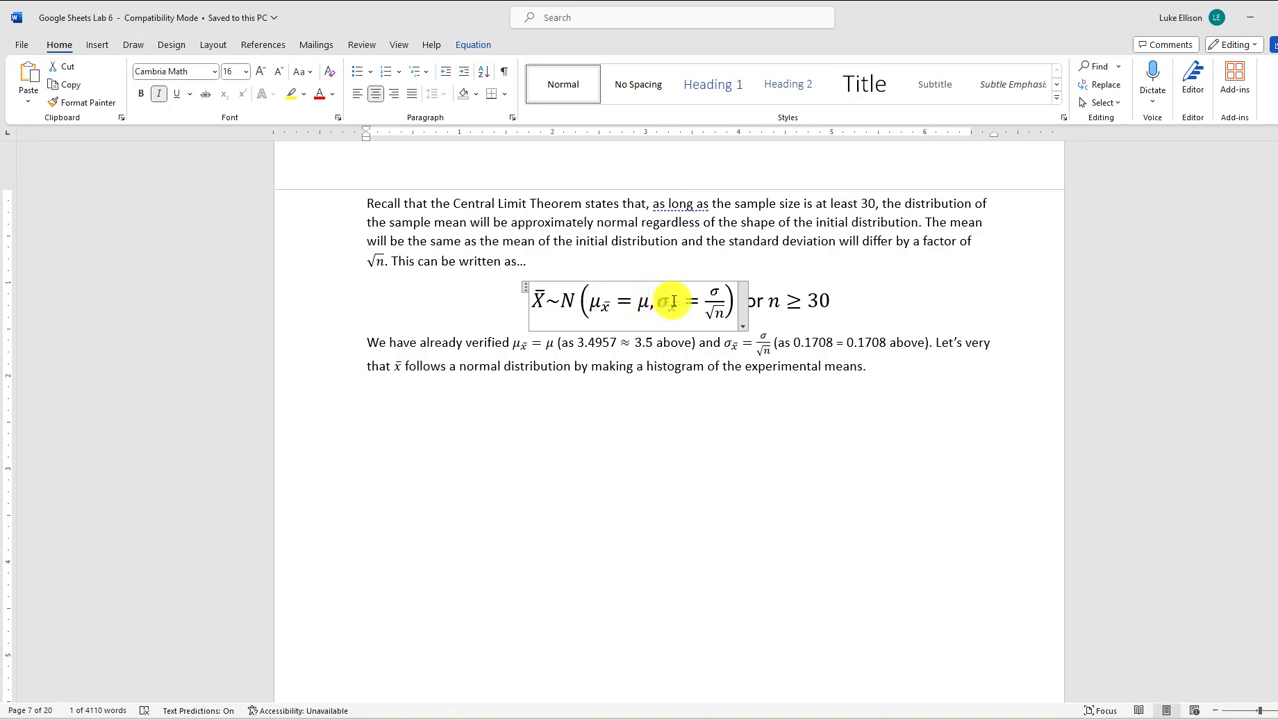
left_click_drag(660, 303, 722, 300)
left_click(677, 314)
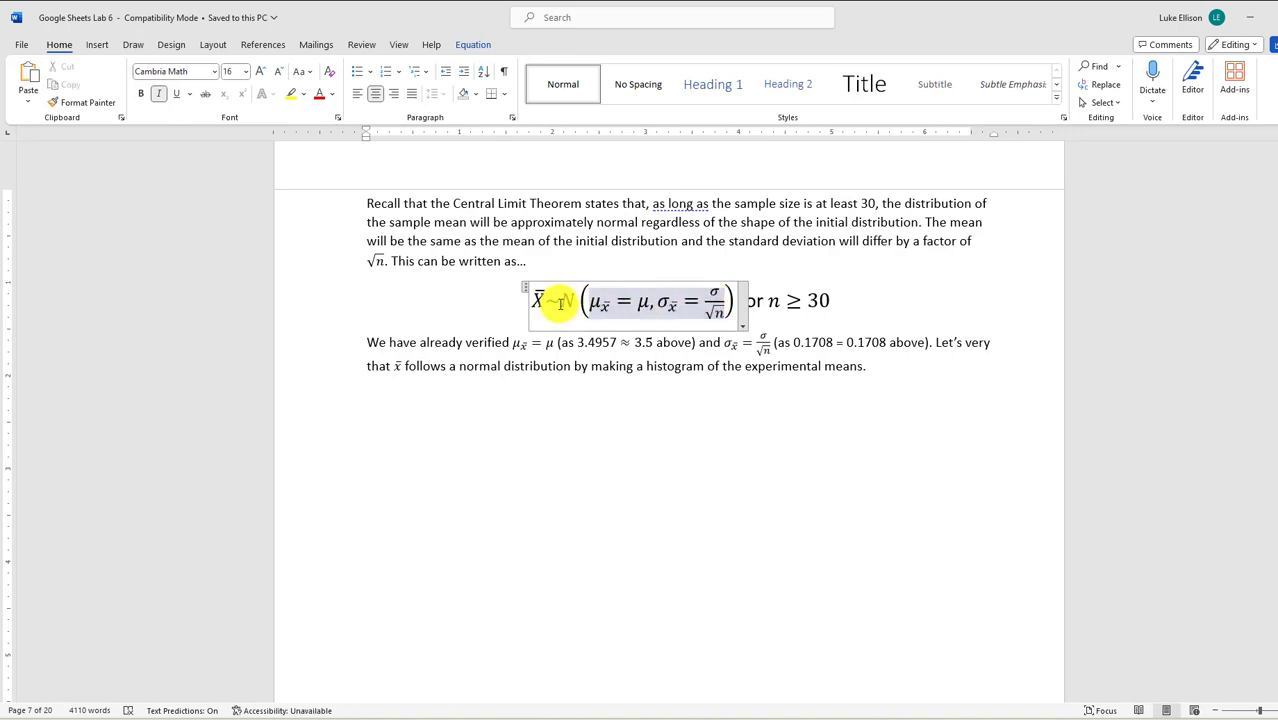
left_click_drag(561, 303, 567, 303)
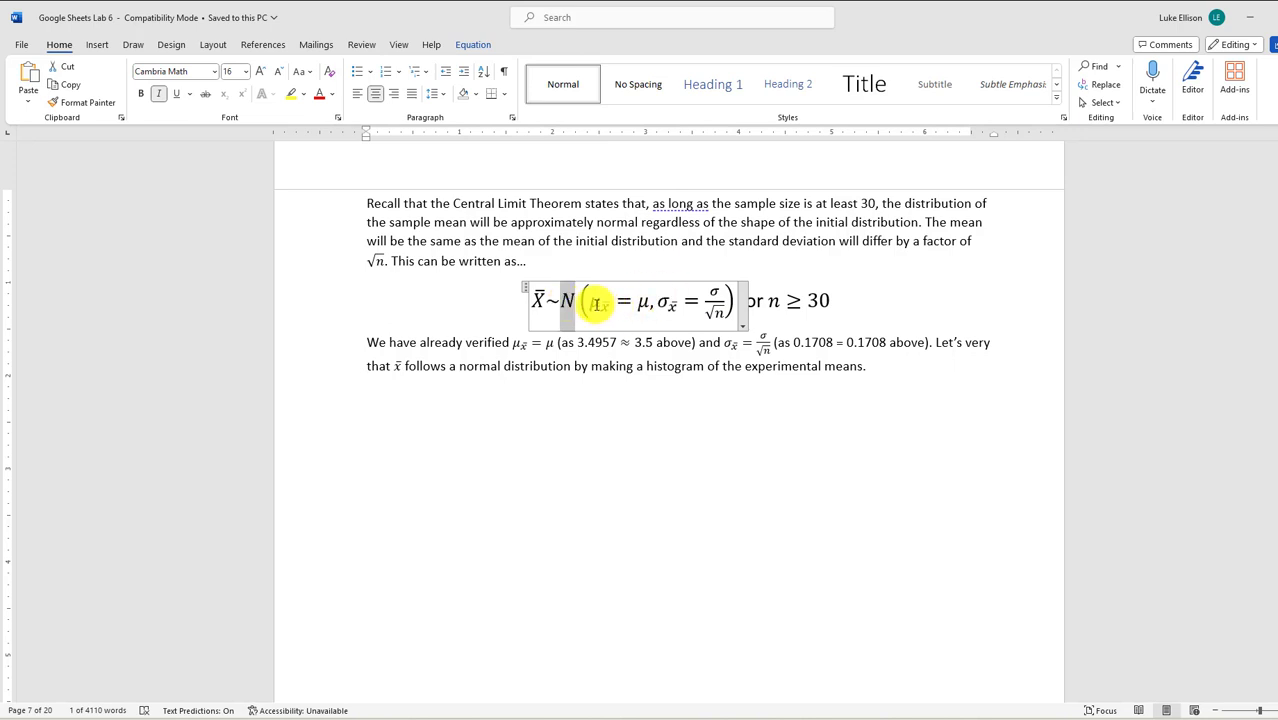
left_click_drag(593, 302, 650, 302)
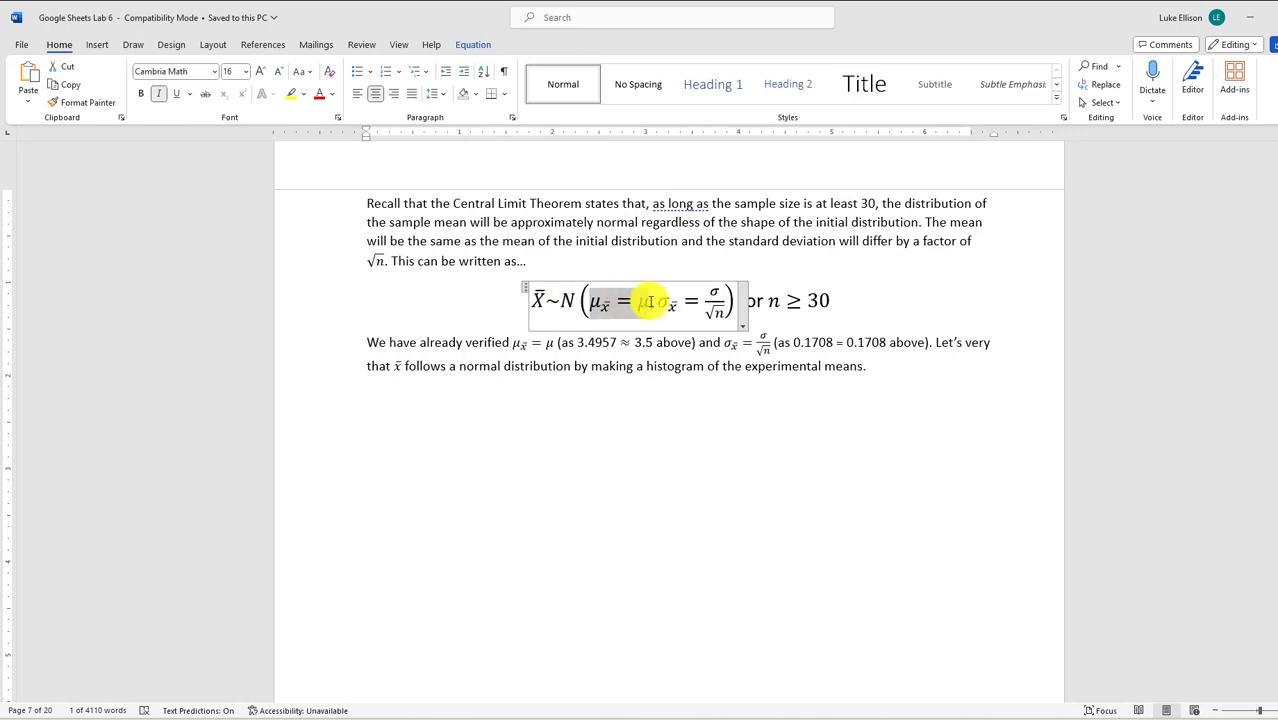
left_click(596, 302)
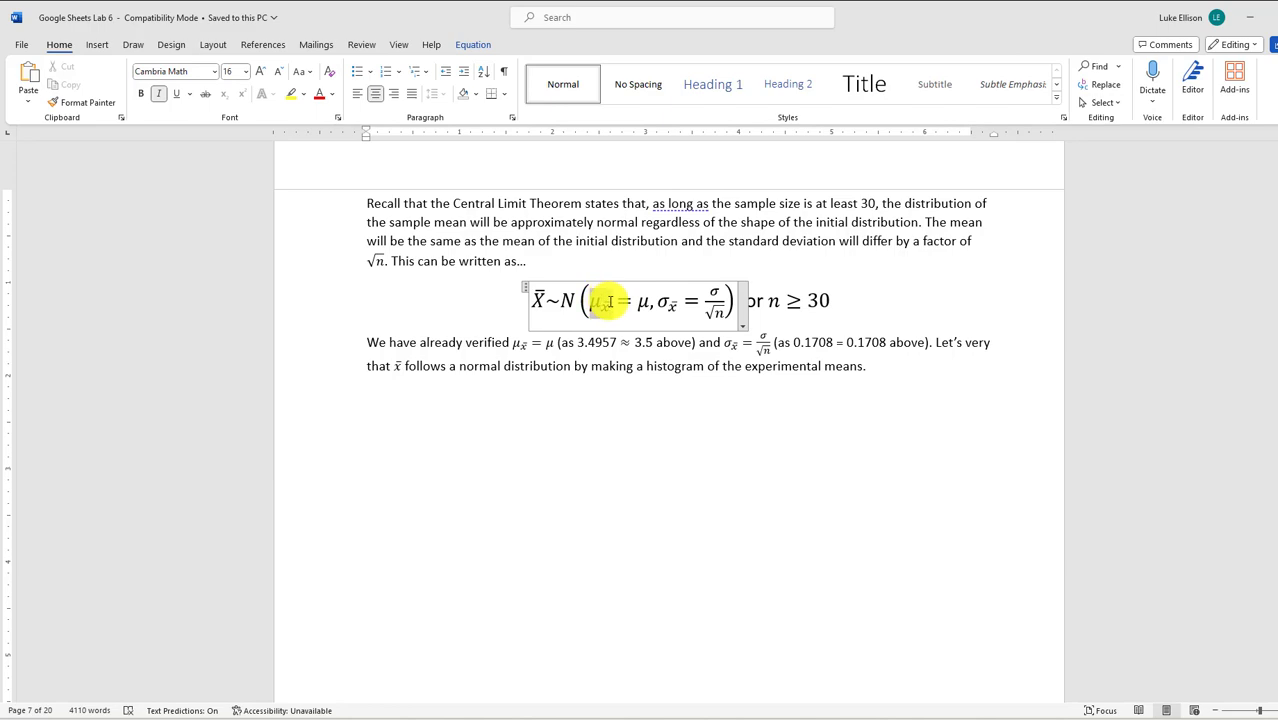
left_click_drag(637, 304, 643, 304)
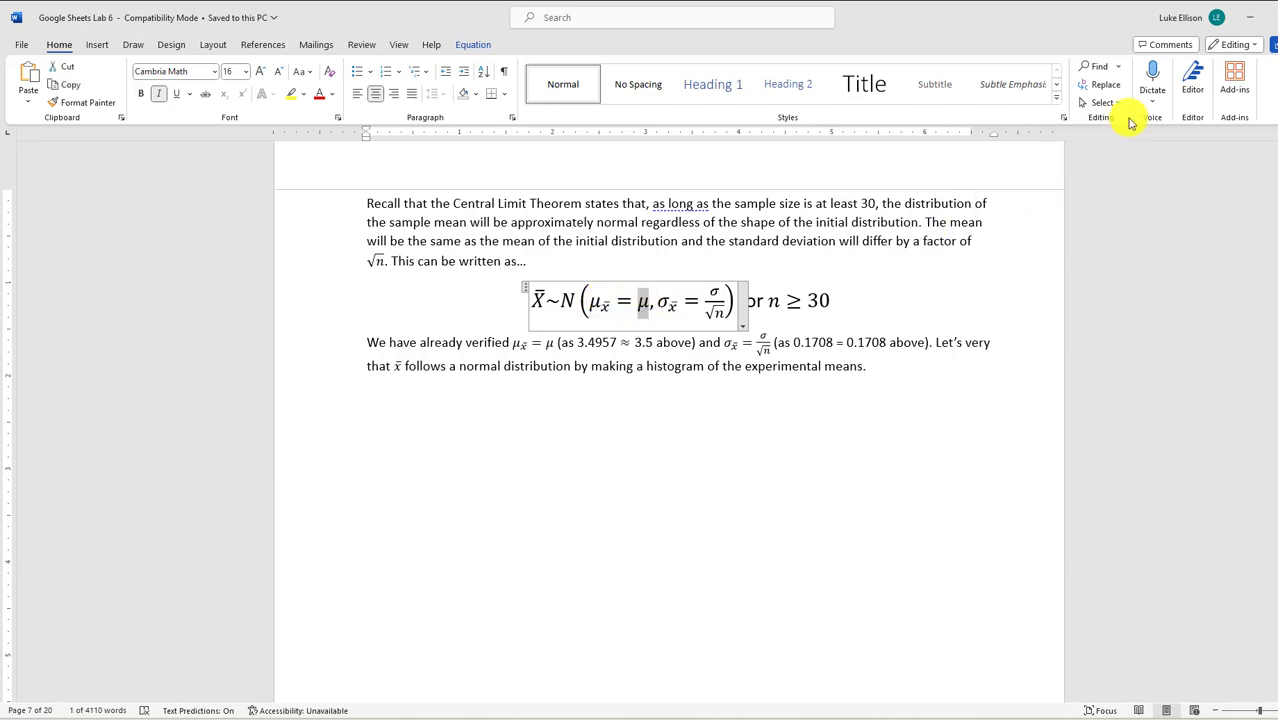
left_click(1250, 18)
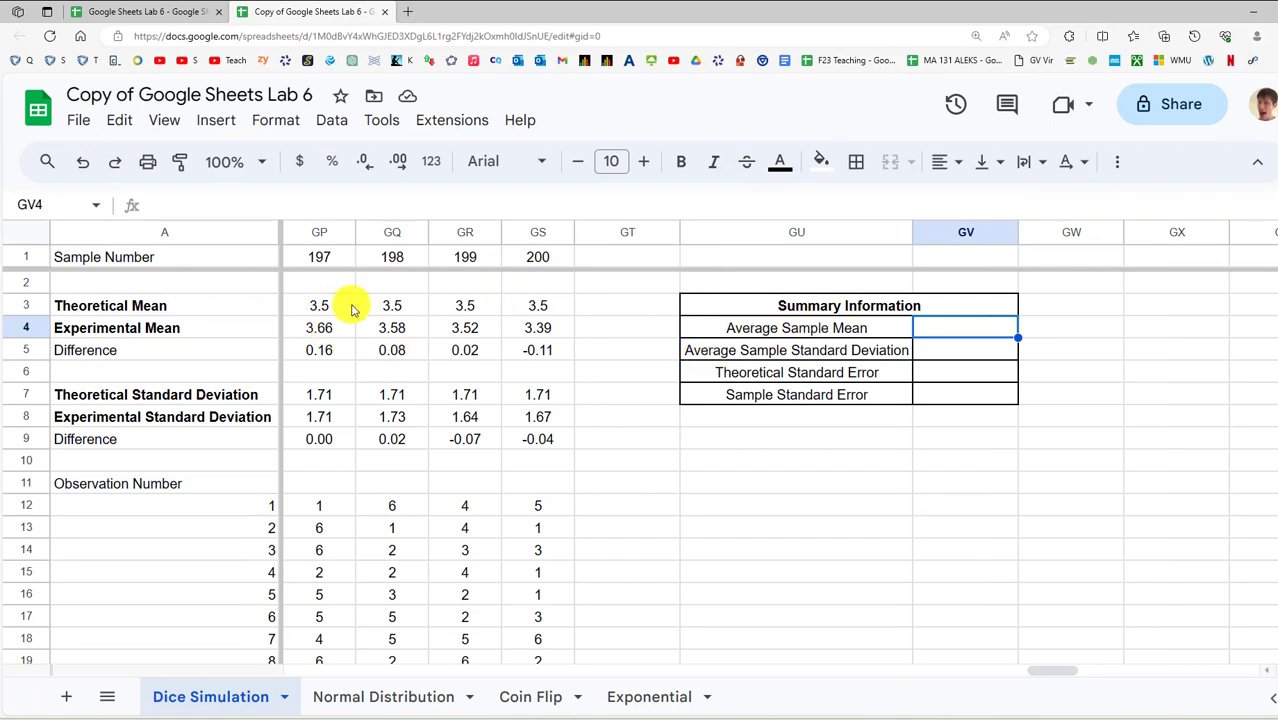
Calculate the Average Sample Mean in GV4 with =average(B4:GS4), covering the experimental means of all 200 samples
type("=average(")
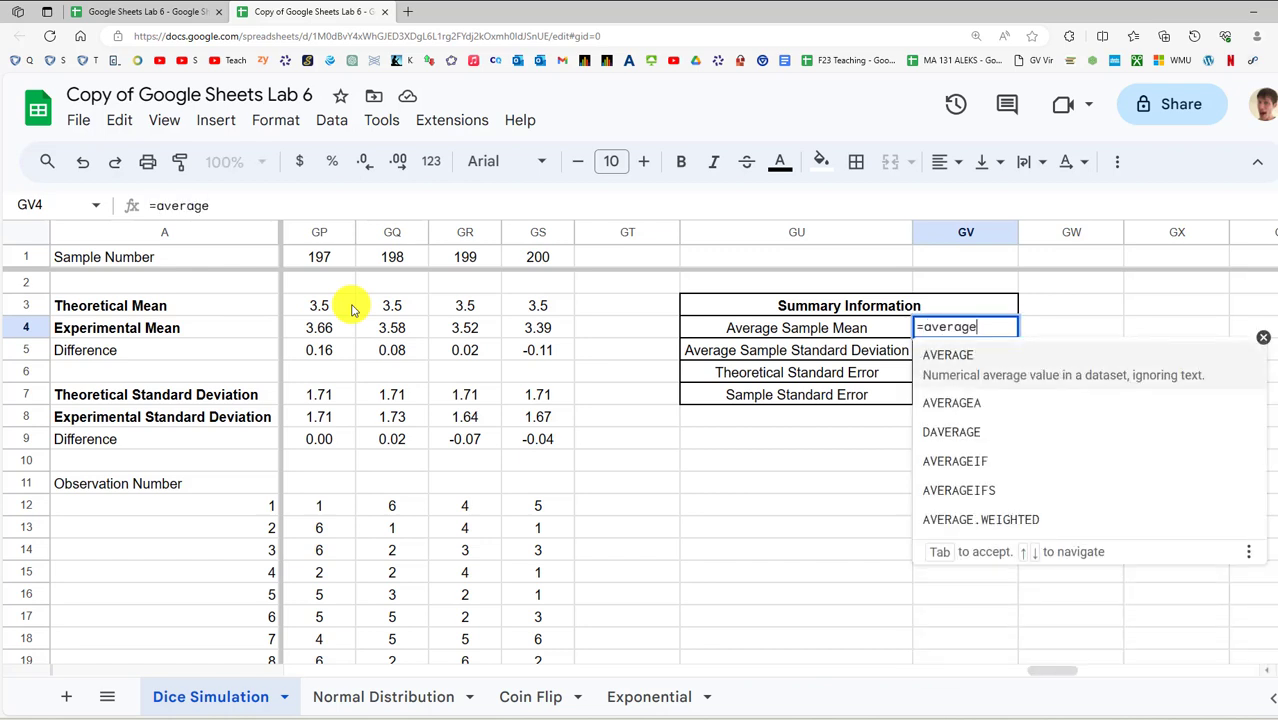
key("Down")
key("Left")
key("Left")
key("Left")
key("Up")
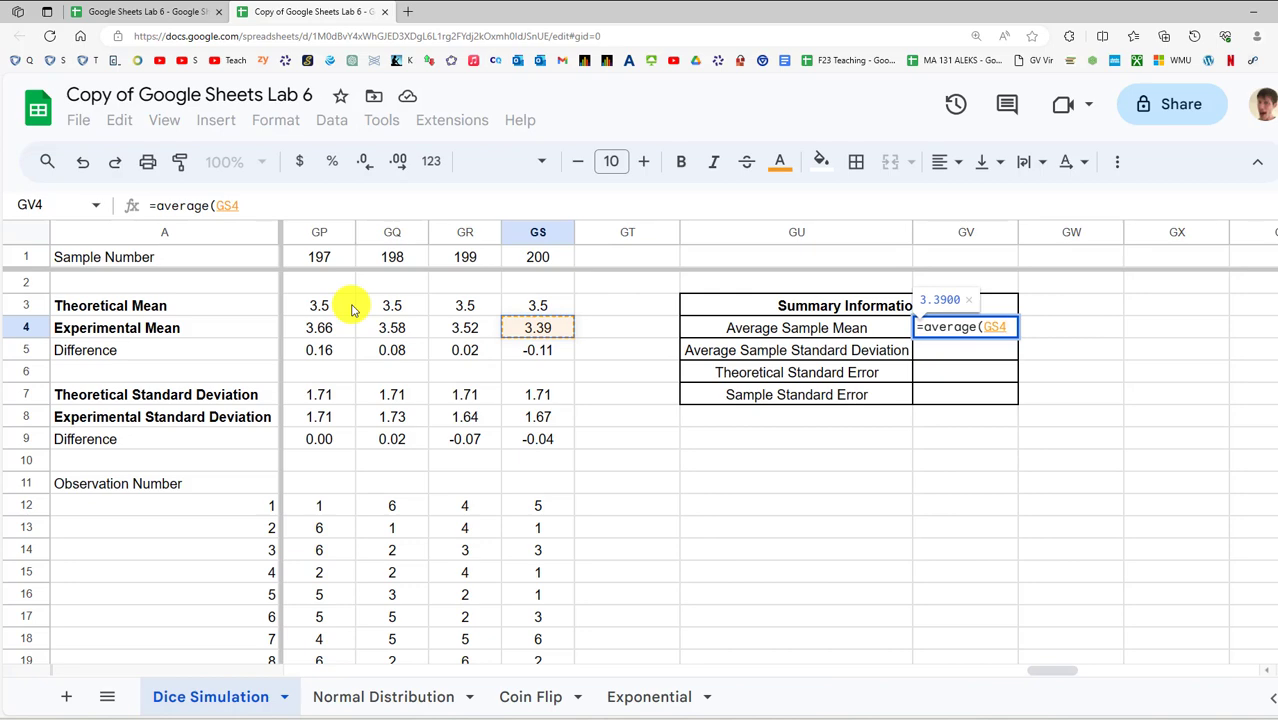
left_click_drag(1058, 680, 168, 628)
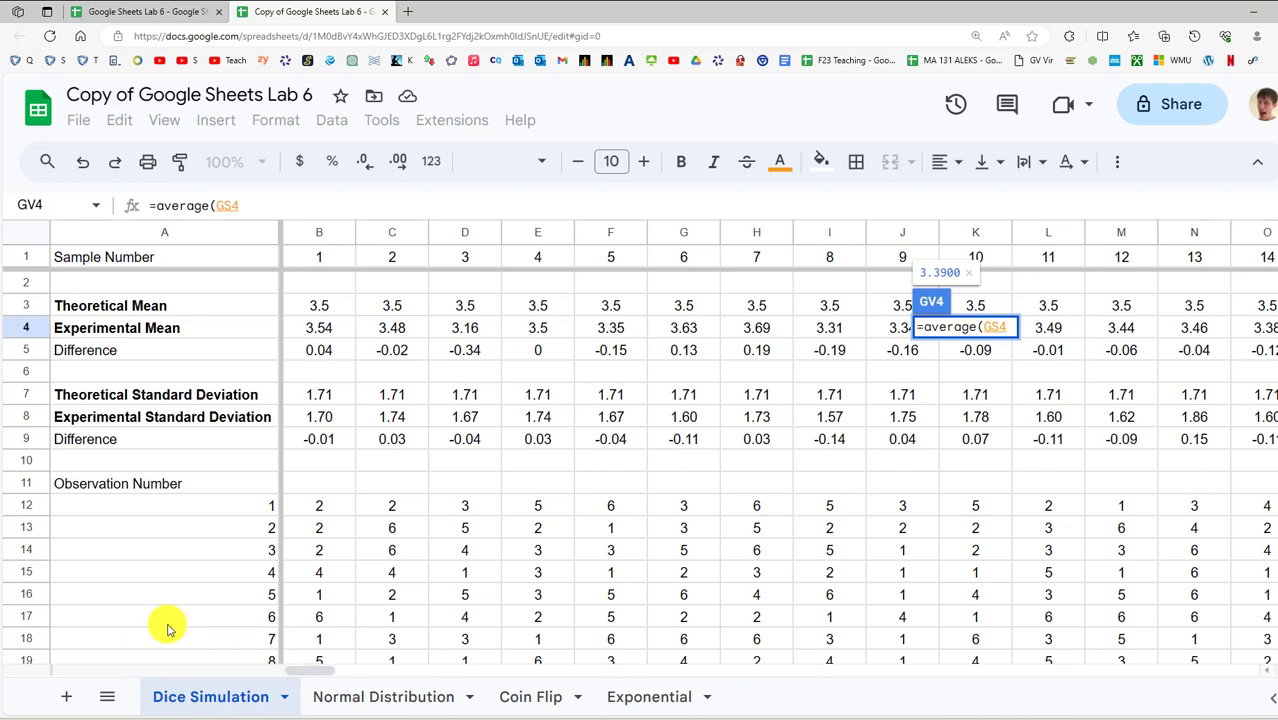
left_click(329, 333)
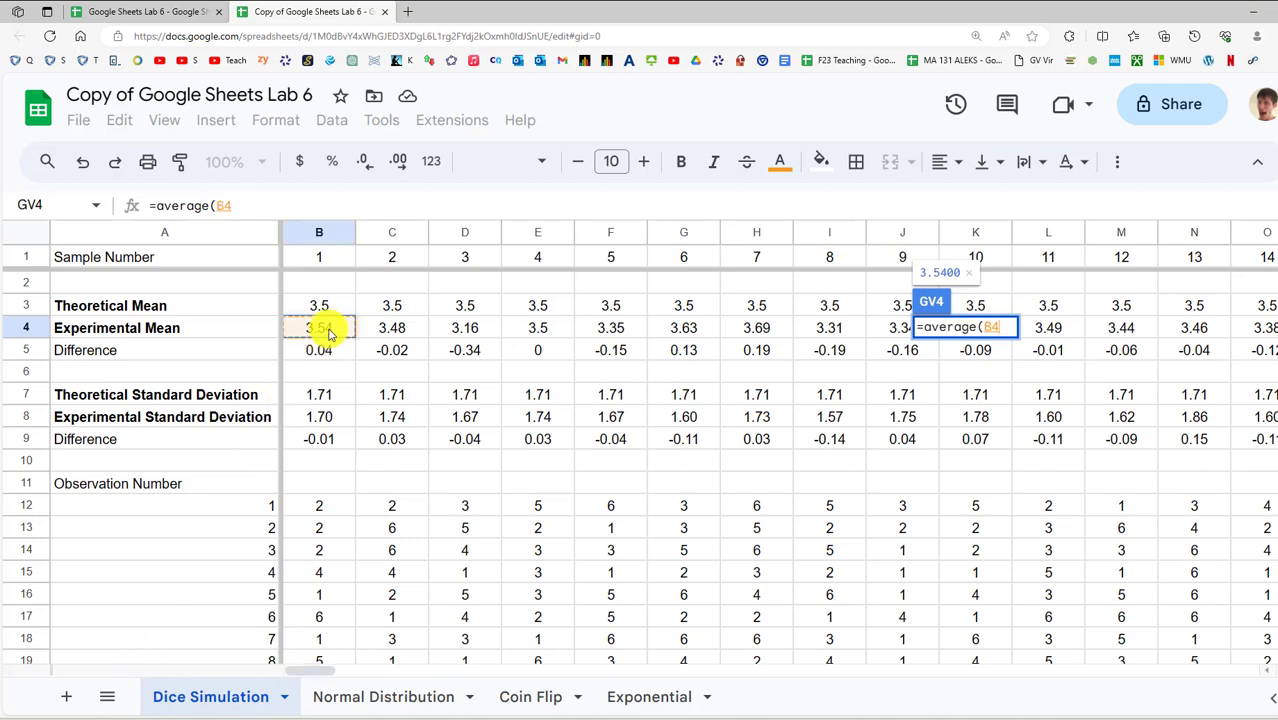
key("ctrl+shift+Right")
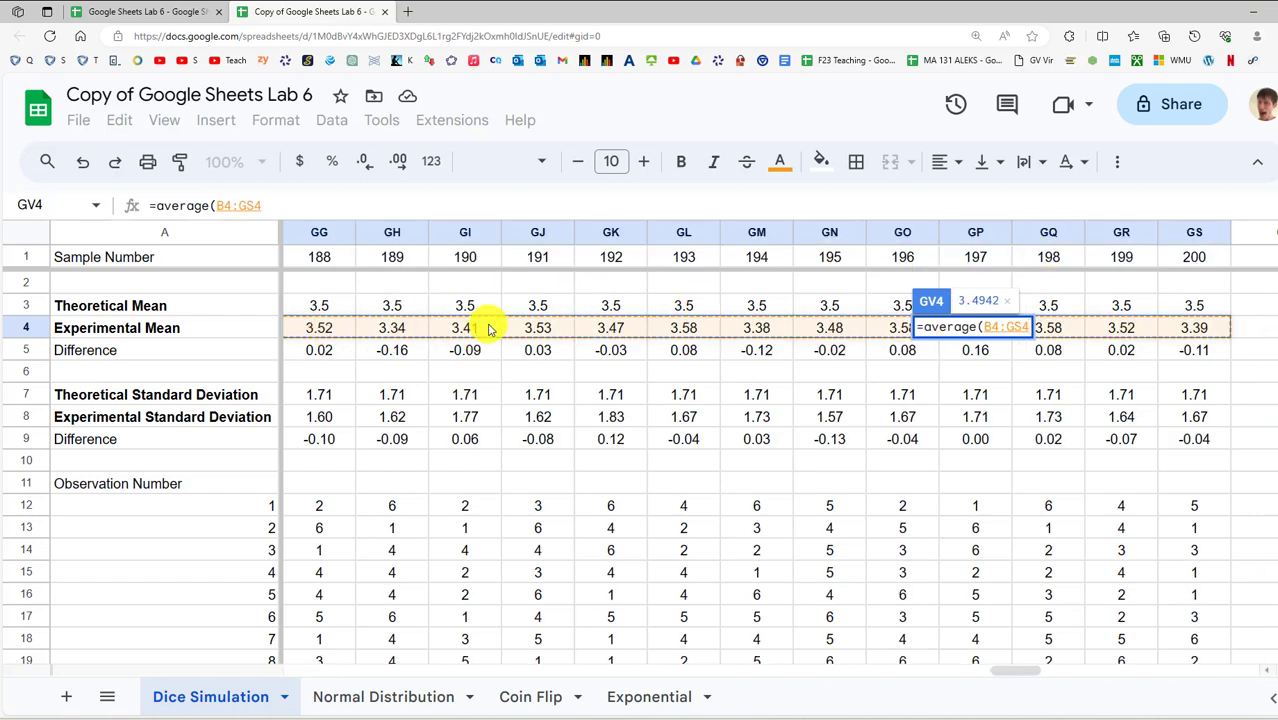
key("Return")
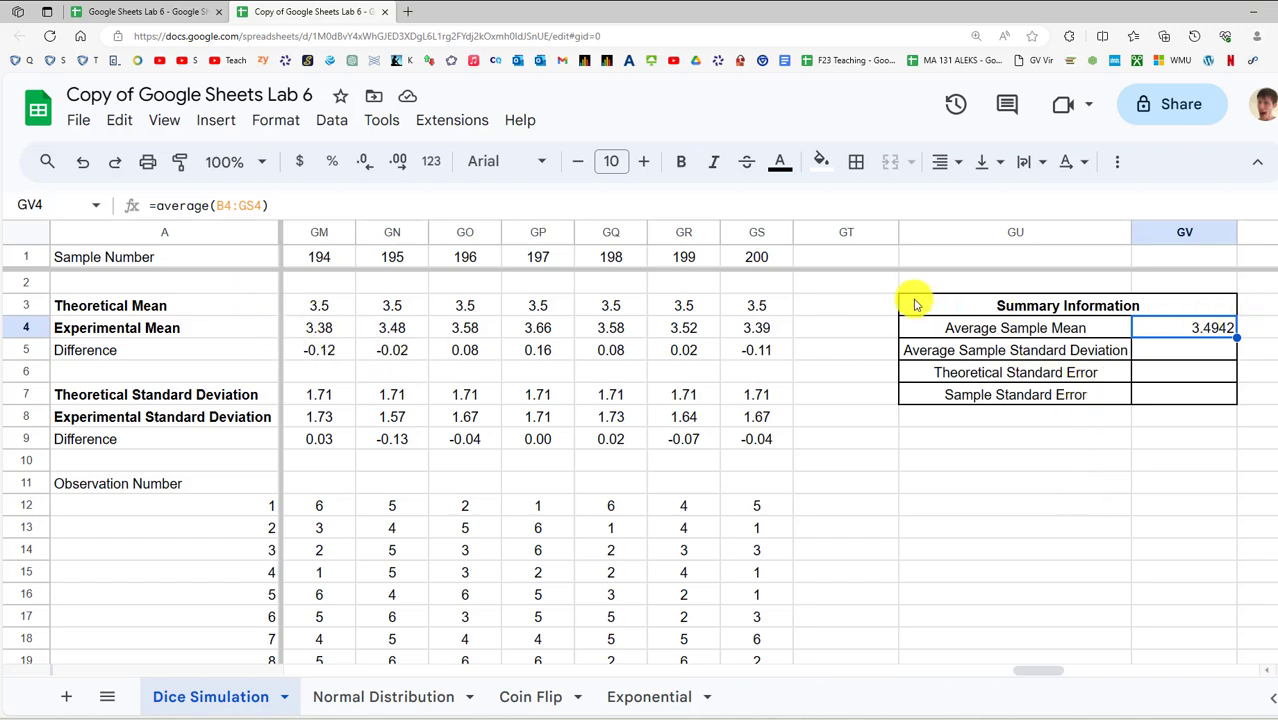
Compare GV4 with the Central Limit Theorem's mean equality in the Word document, and examine the formula's standard deviation term σ/√n
key("alt+Tab")
mouse_move(631, 297)
left_mouse_down()
mouse_move(648, 296)
mouse_move(614, 303)
mouse_move(639, 305)
left_mouse_up()
mouse_move(644, 305)
left_mouse_down()
mouse_move(676, 306)
mouse_move(676, 320)
mouse_move(664, 310)
left_mouse_up()
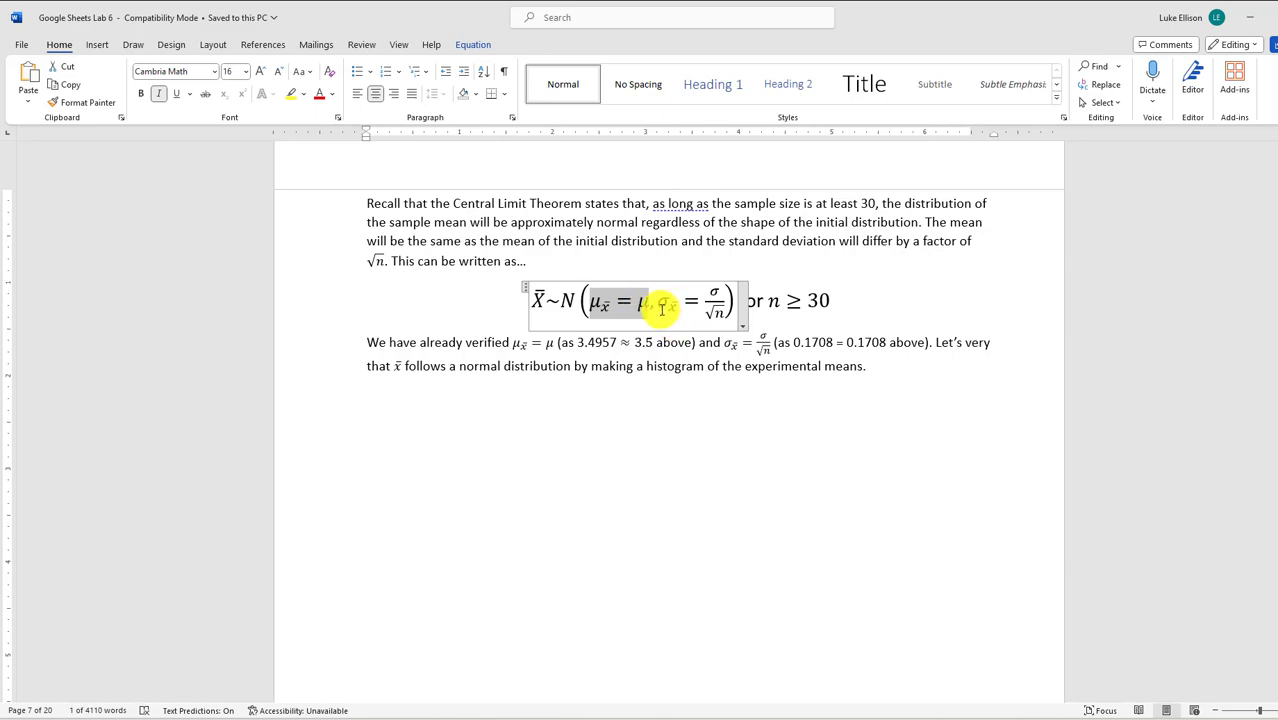
key("alt+Tab")
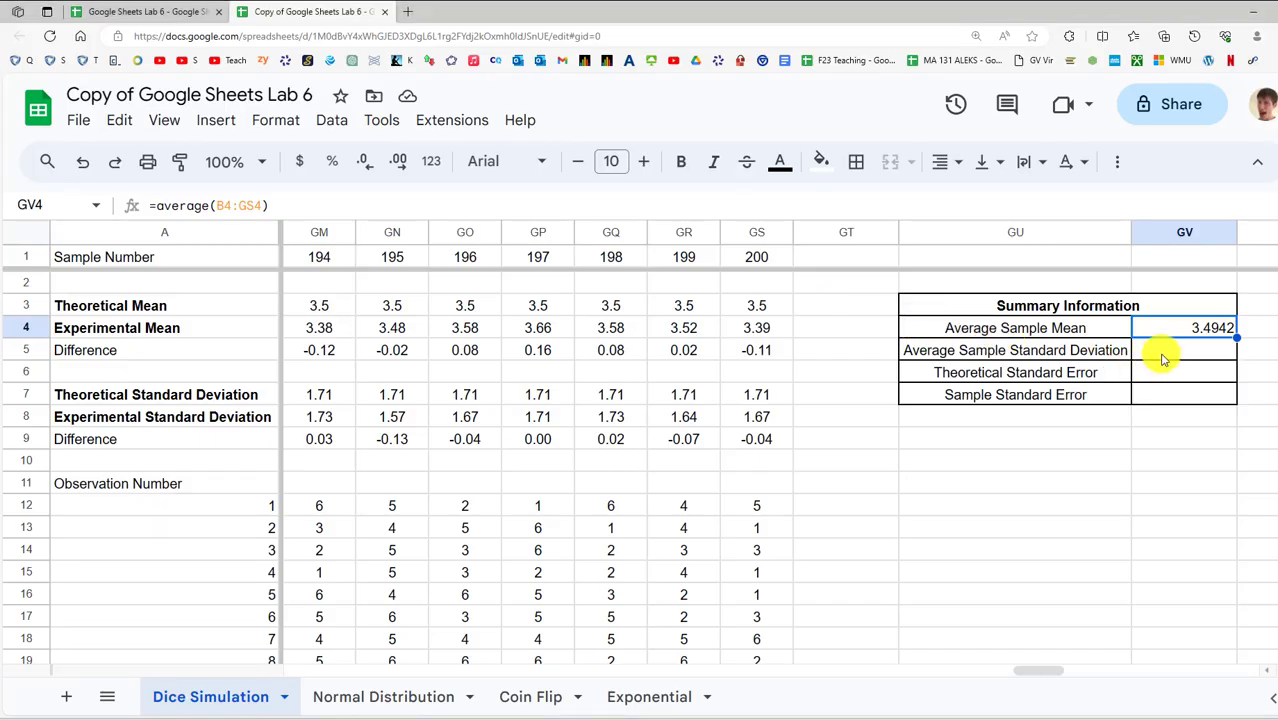
key("alt+Tab")
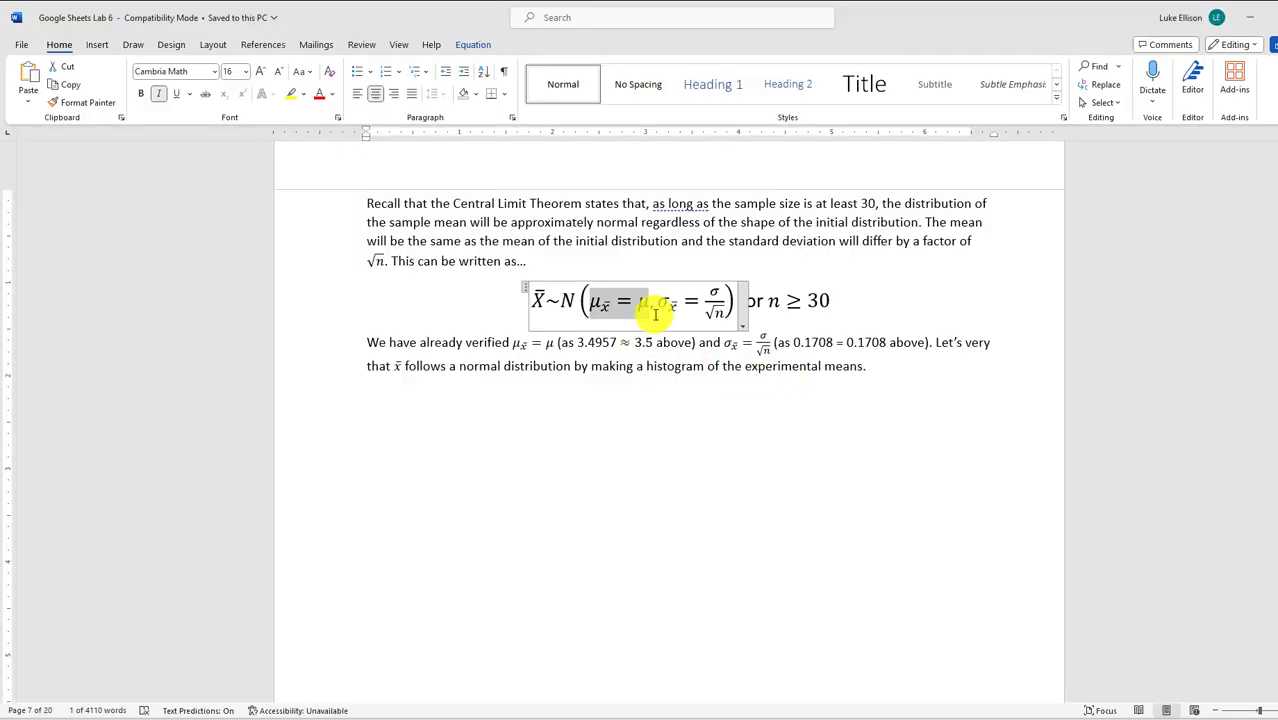
left_click(666, 304)
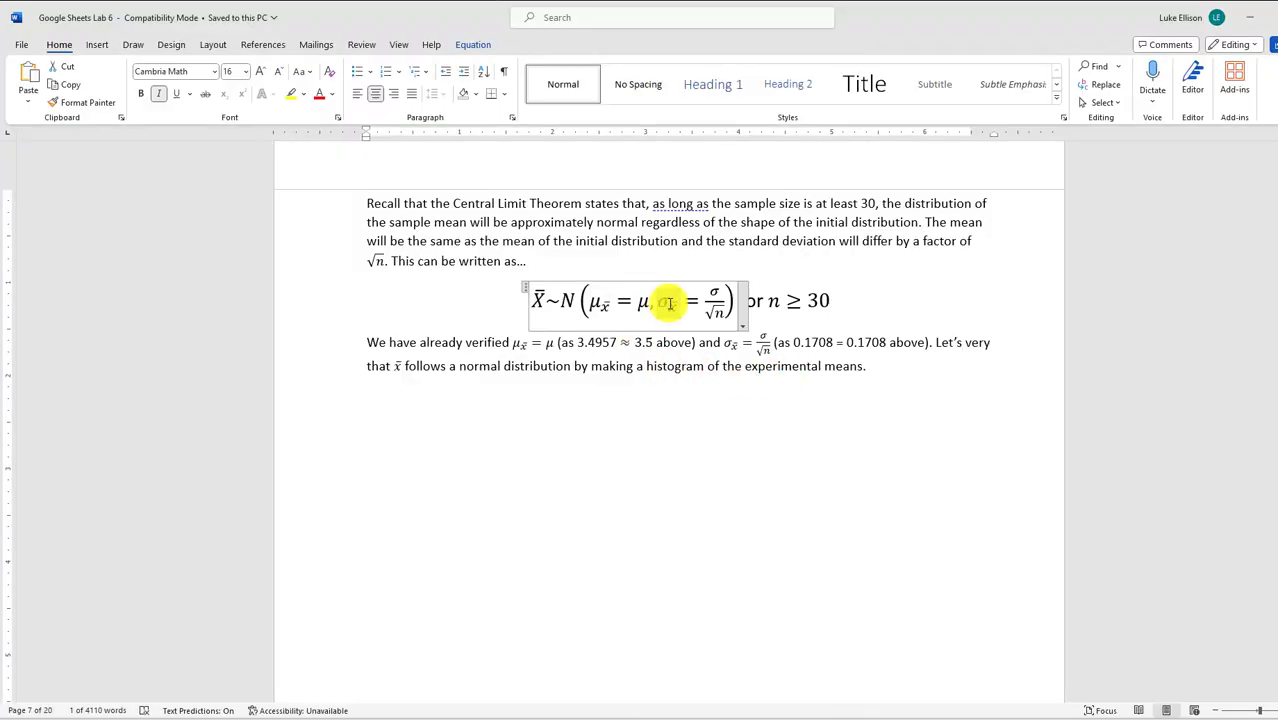
left_click(712, 295)
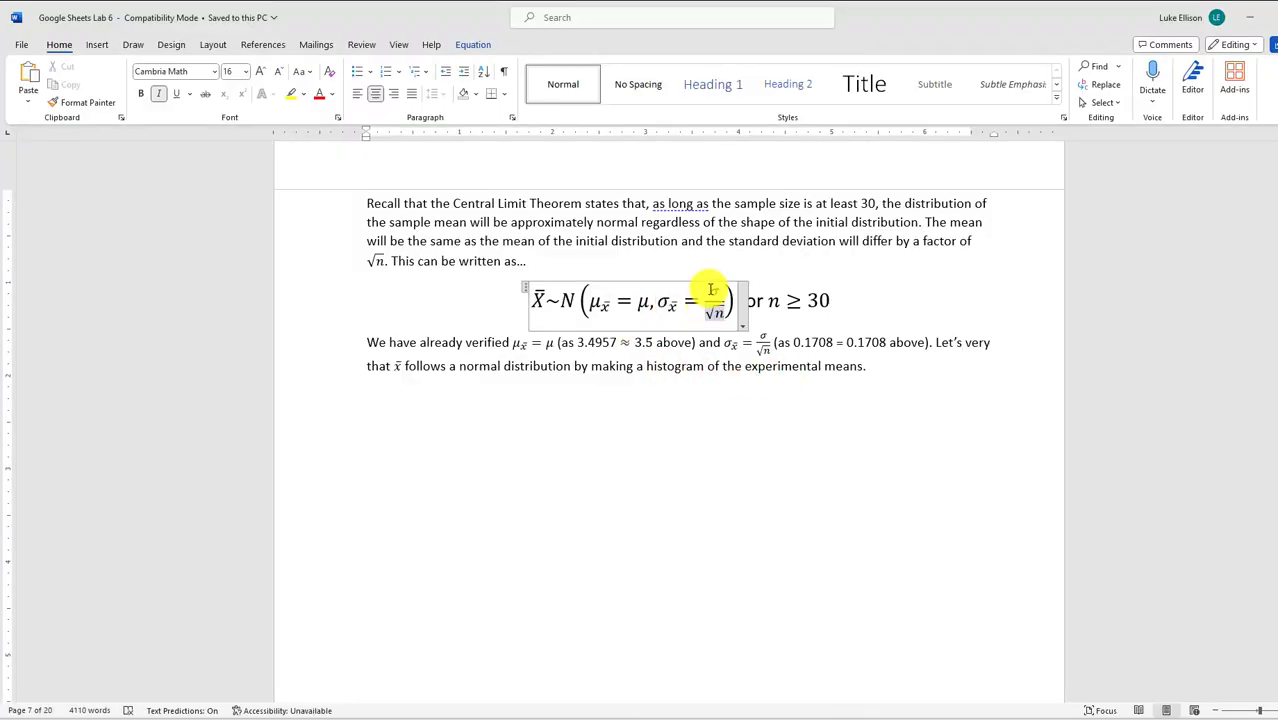
double_click(716, 291)
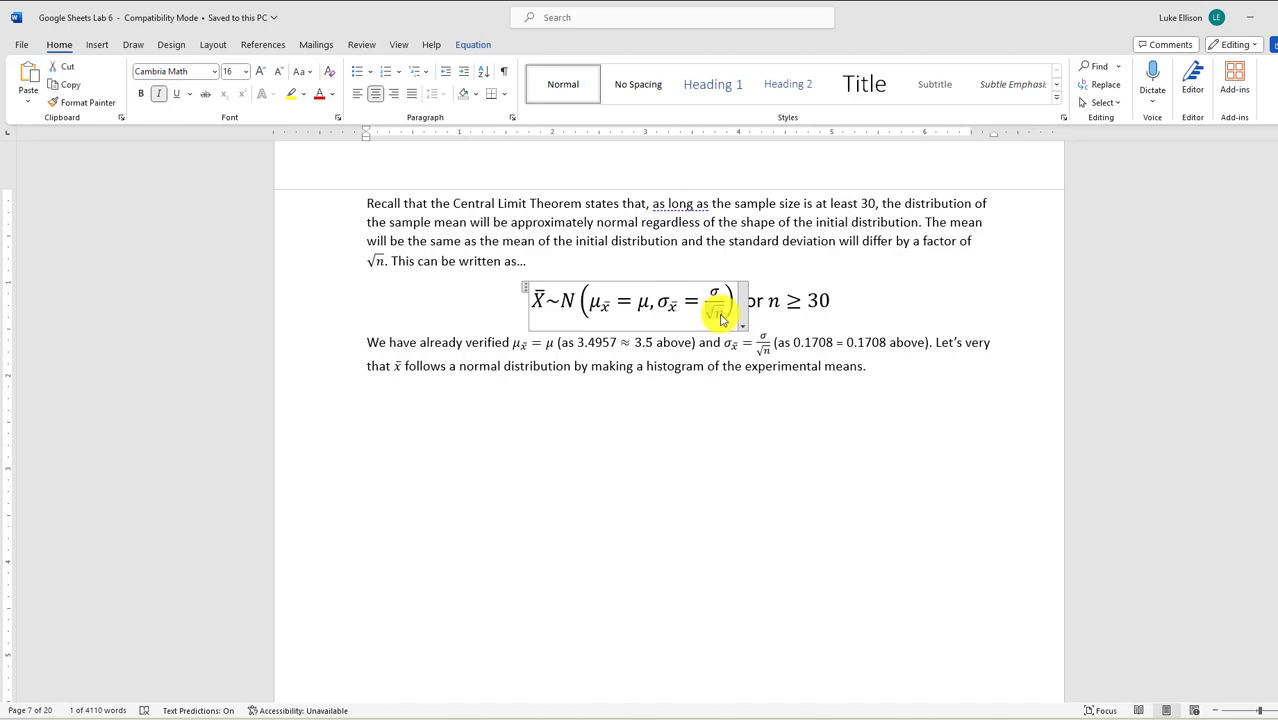
Calculate the Average Sample Standard Deviation in GV5 with =average(B8:GS8), covering the experimental standard deviations of all 200 samples
key("alt+Tab")
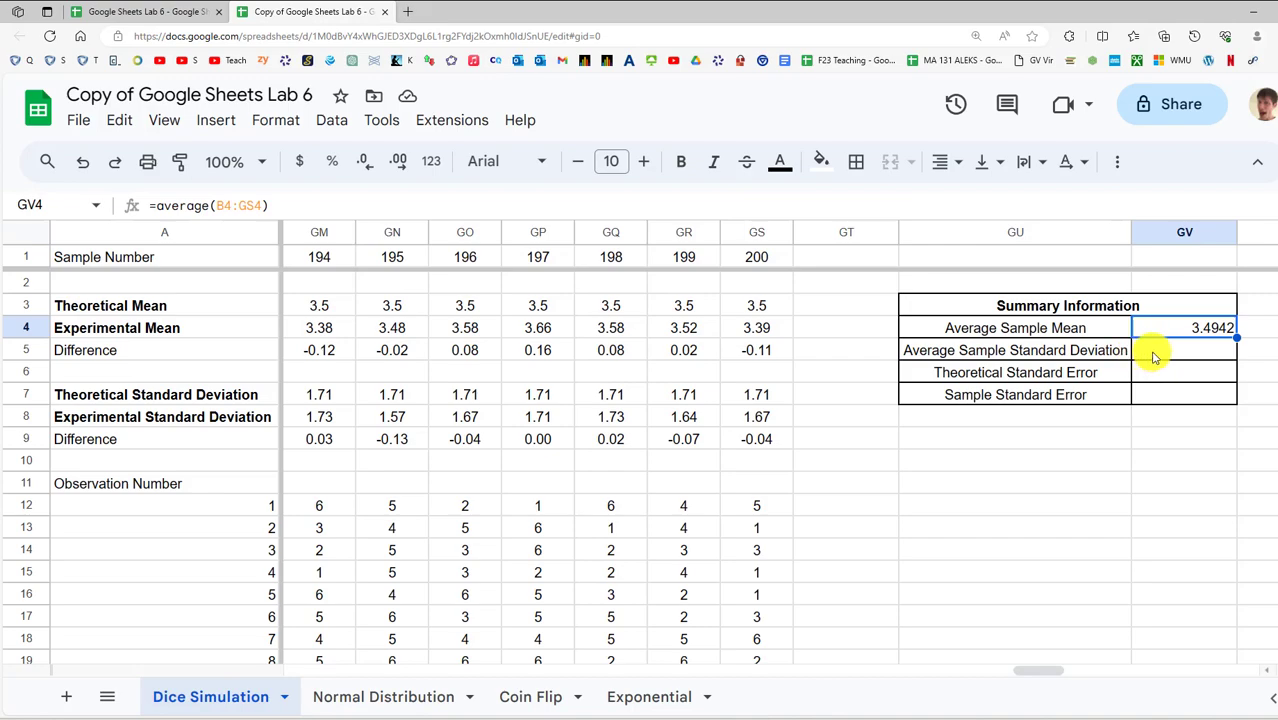
left_click(1155, 356)
key("alt+Tab")
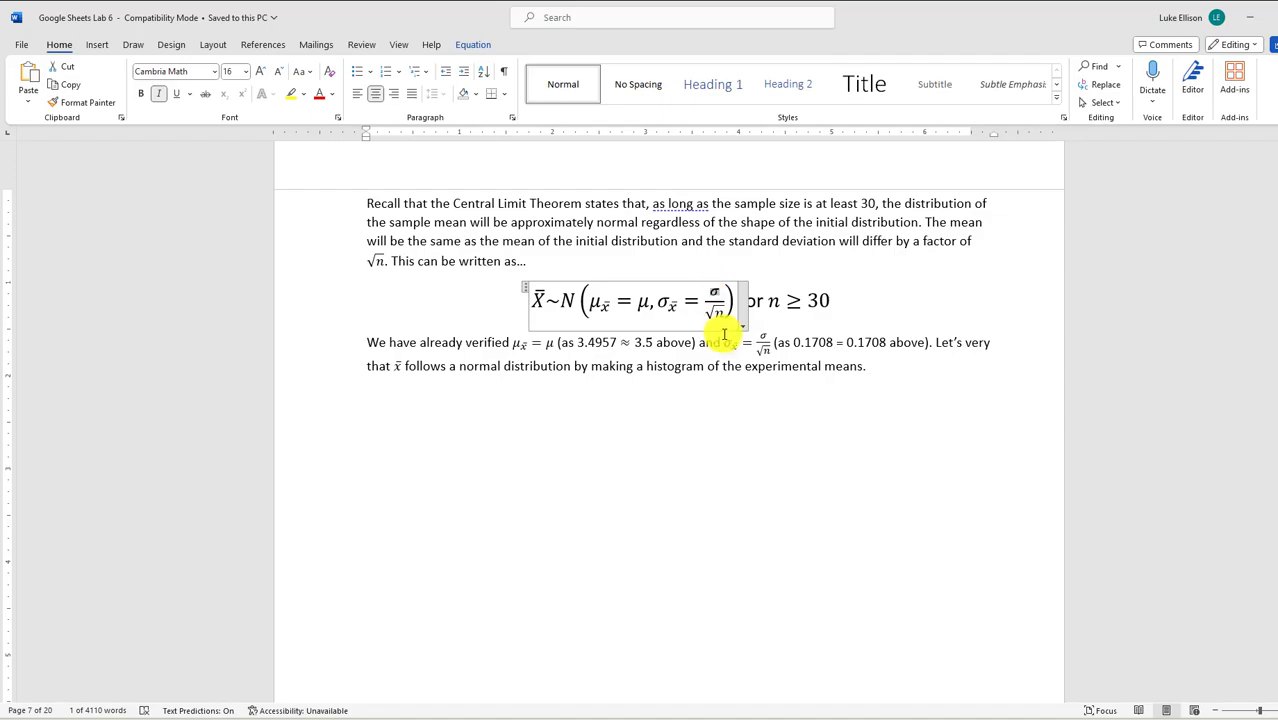
key("alt+Tab")
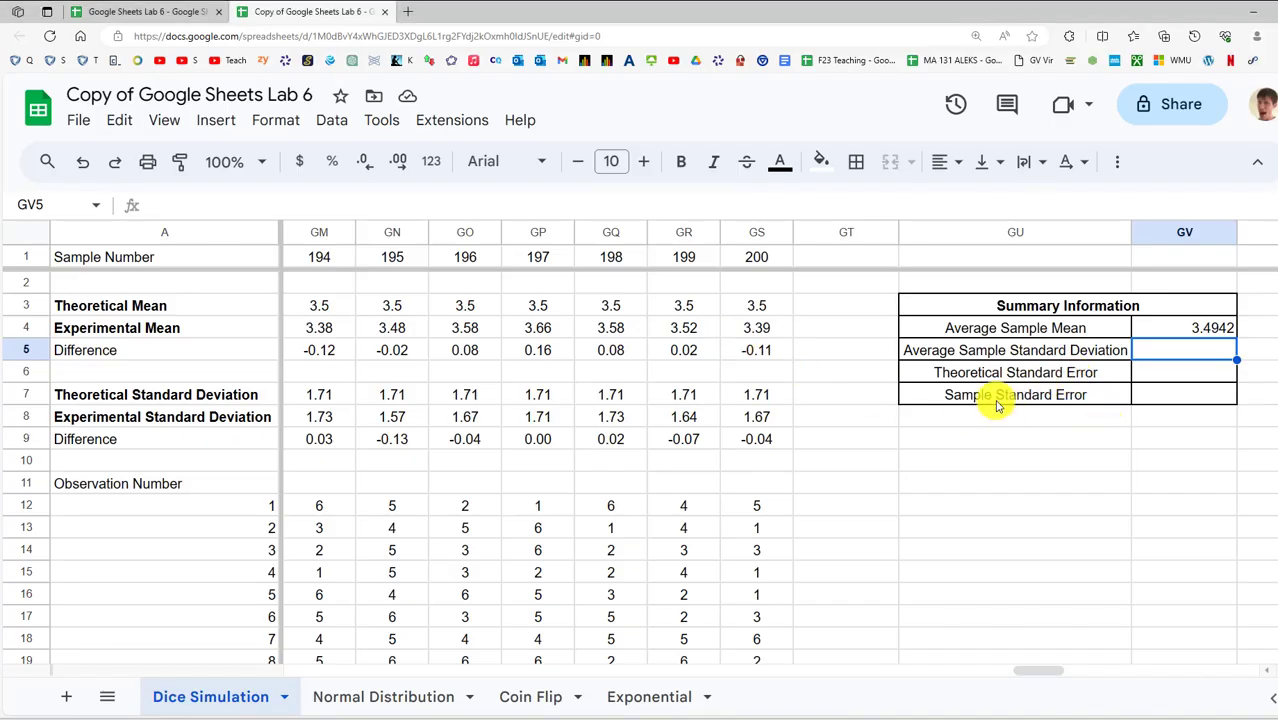
type("=average(")
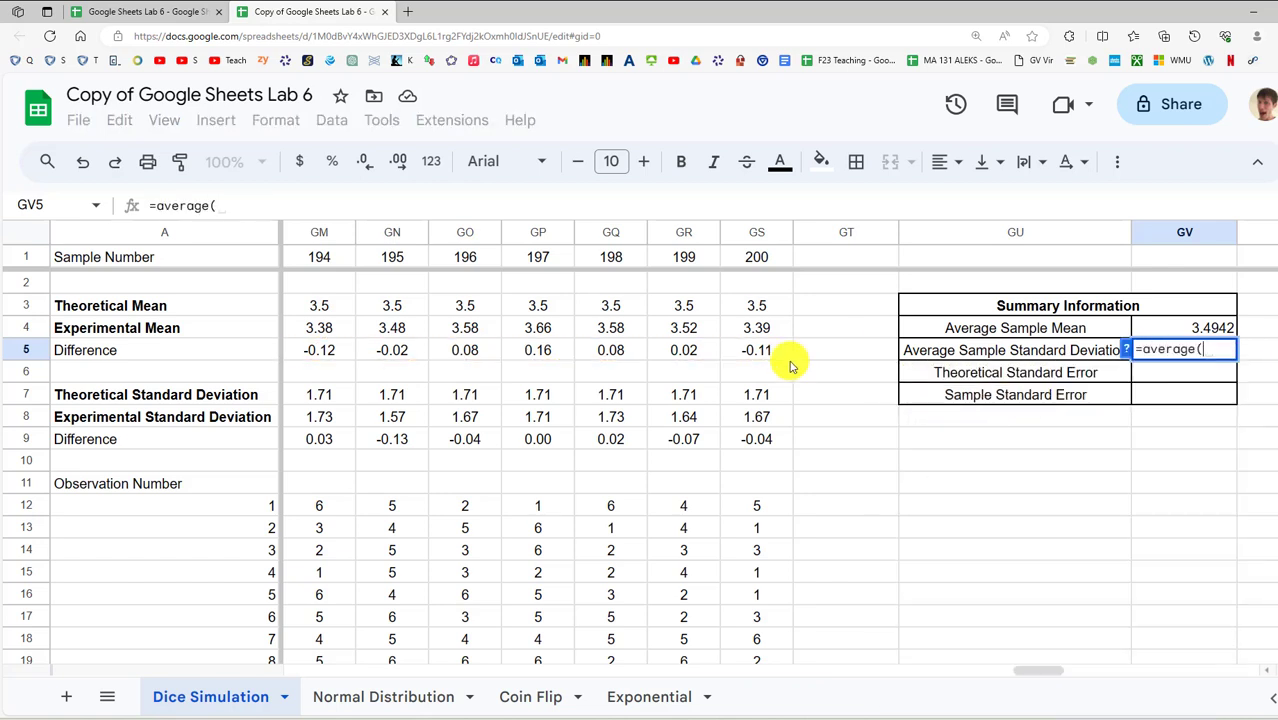
left_click(752, 420)
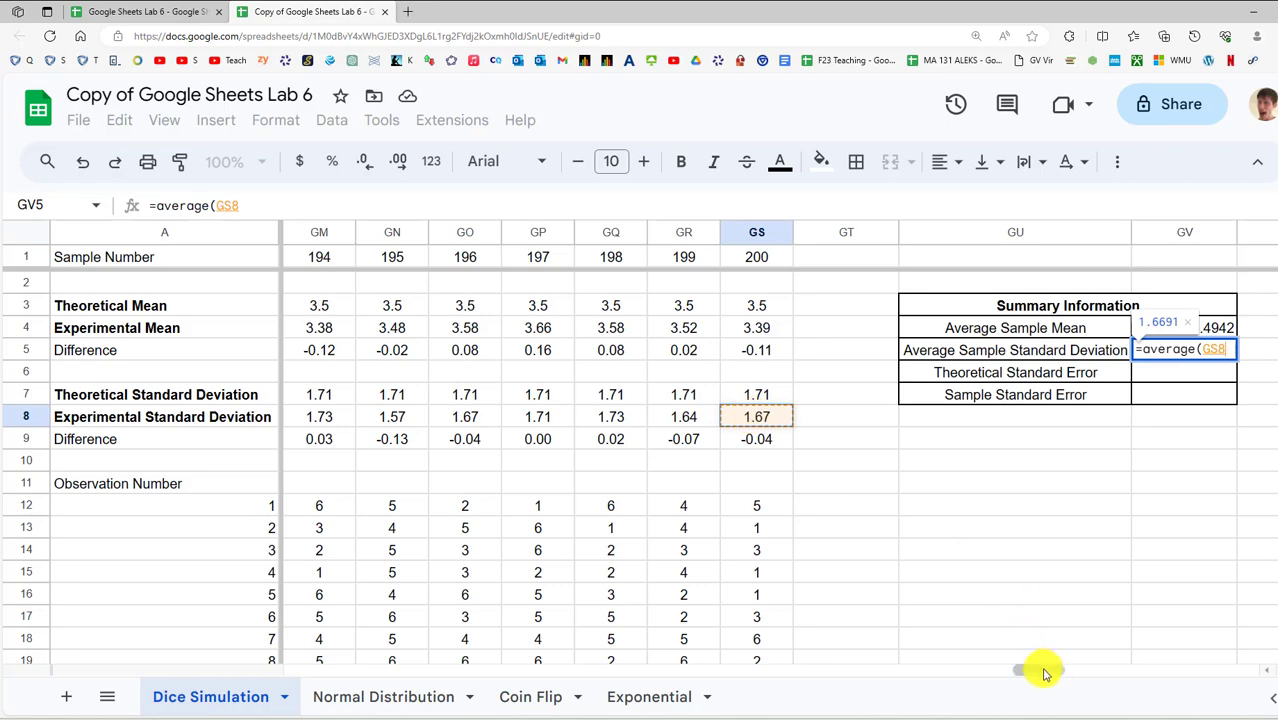
left_click_drag(1040, 668, 70, 632)
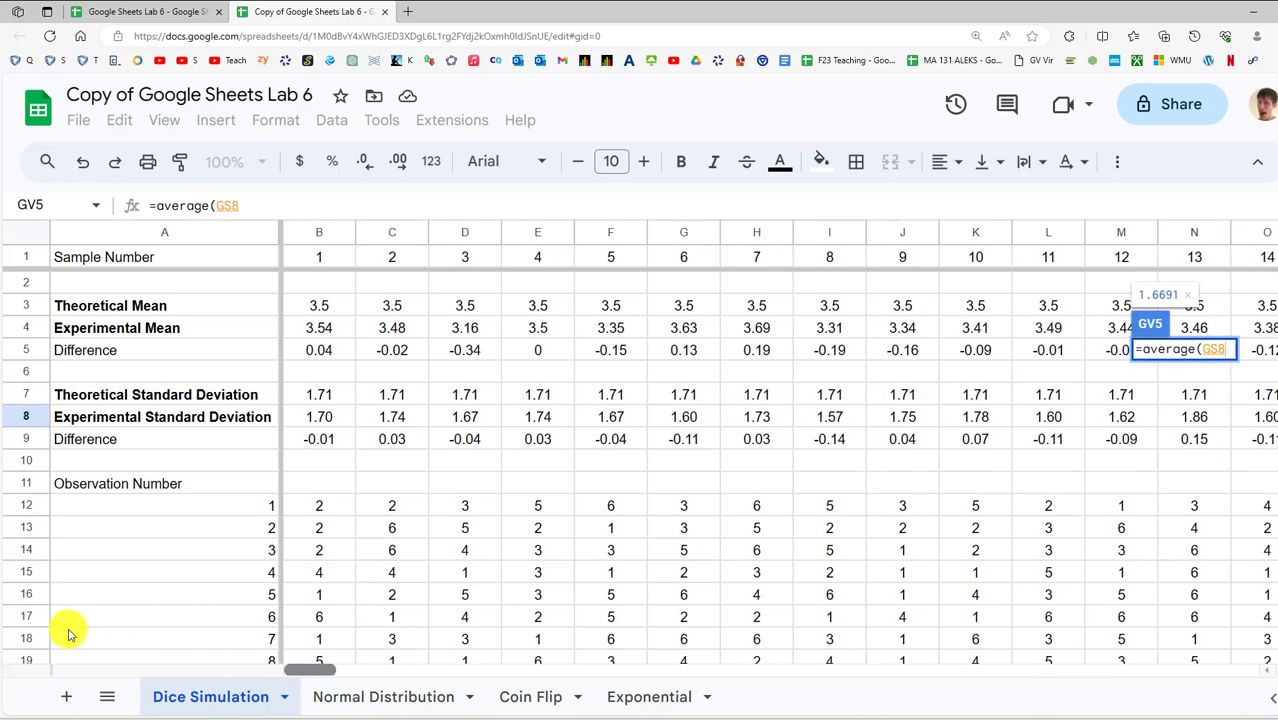
left_click(316, 420)
key("ctrl+shift+Right")
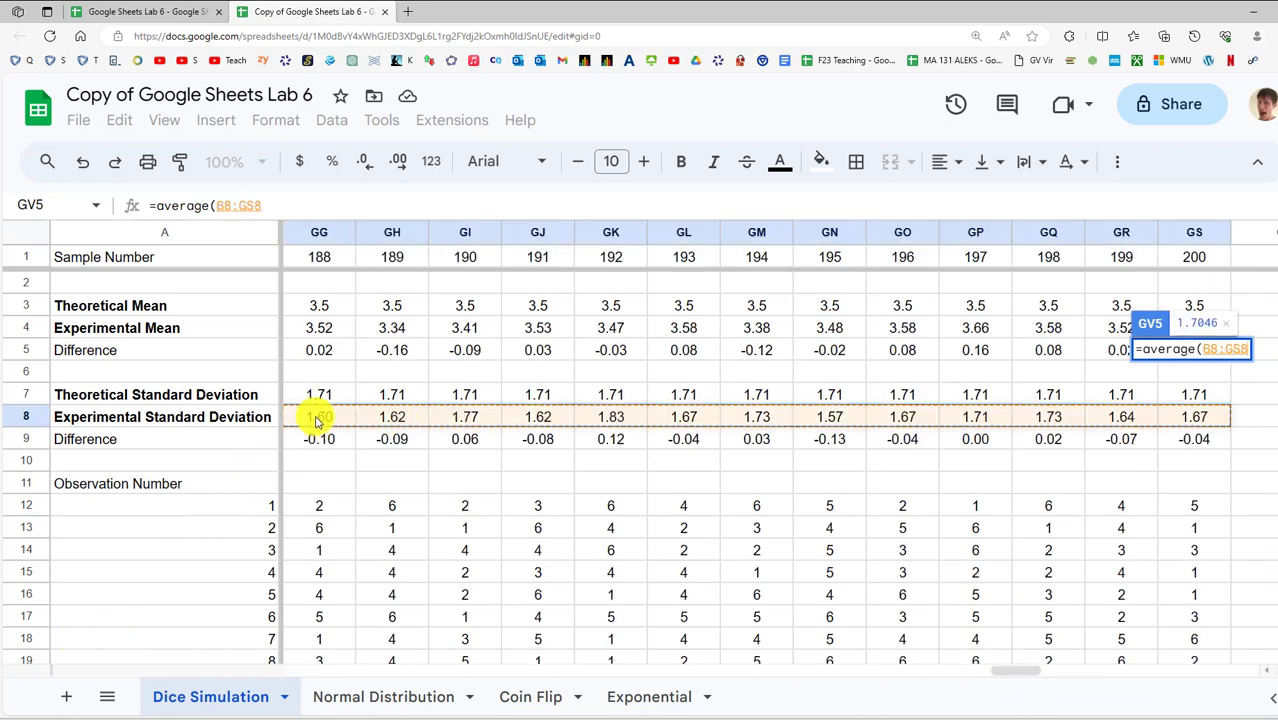
key("Return")
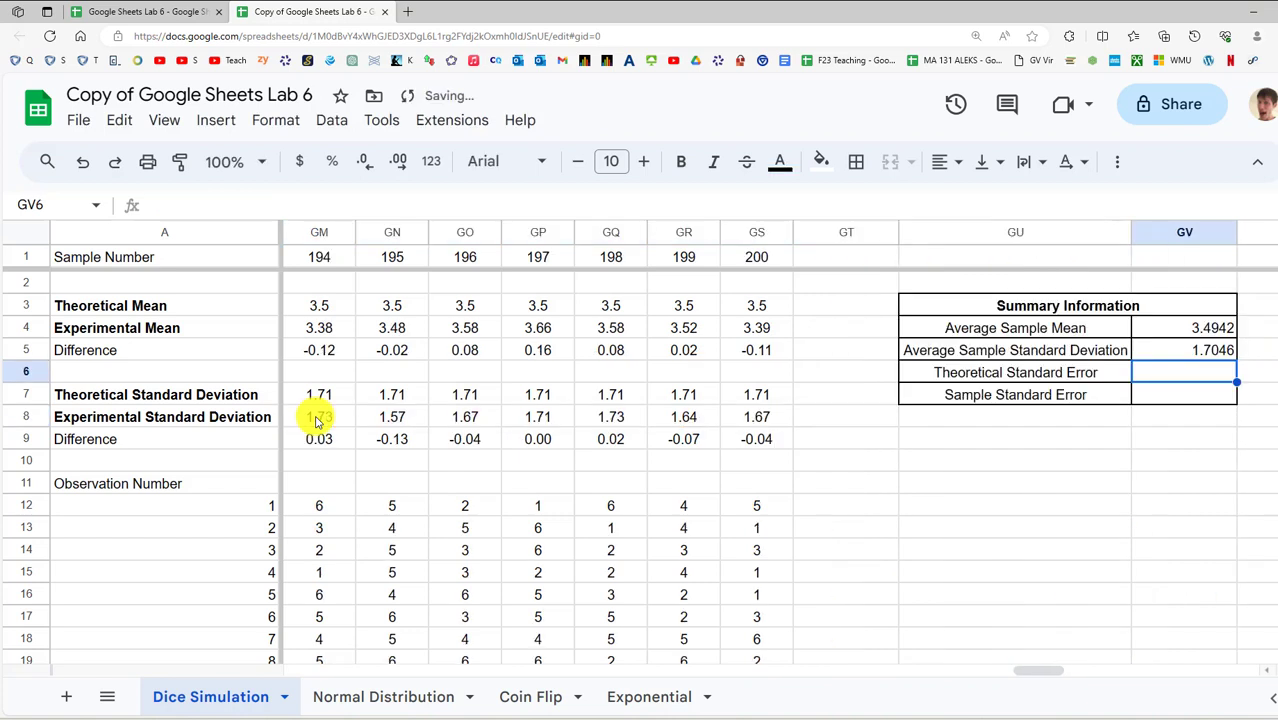
Compare the Average Sample Standard Deviation formula in GV5 with the theoretical standard deviation formula in row 7
left_click(1192, 355)
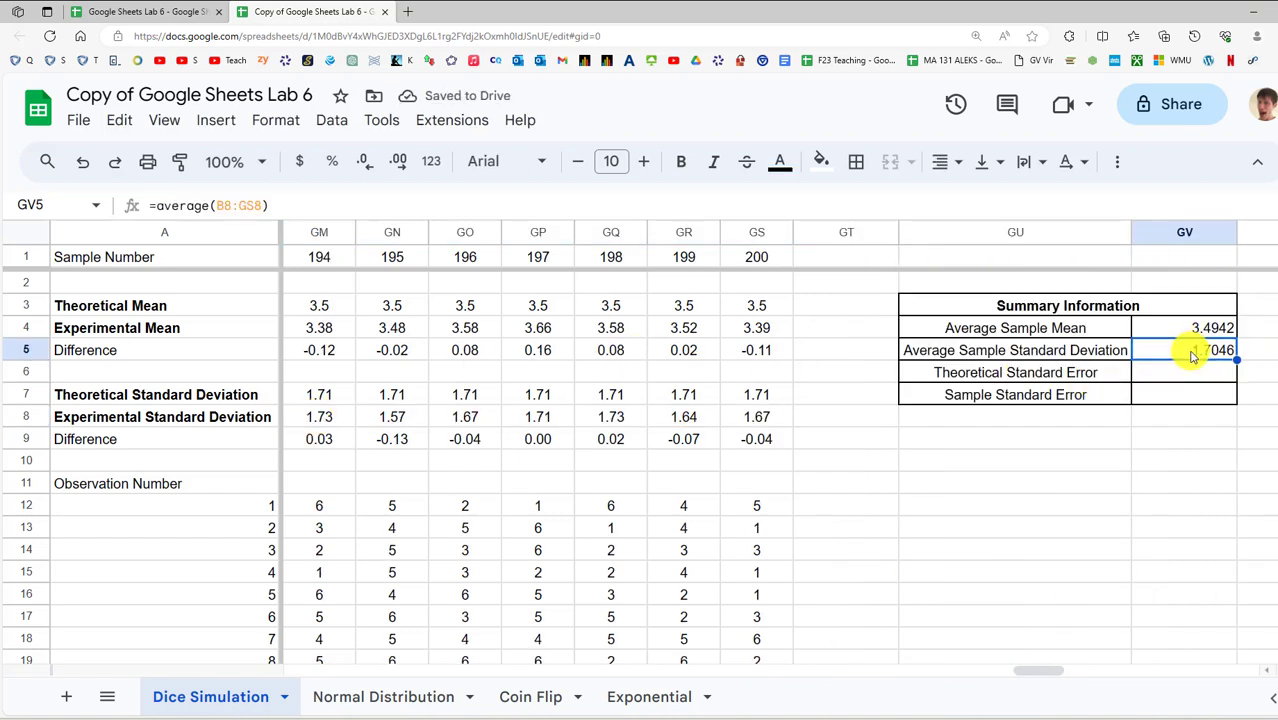
left_click(531, 397)
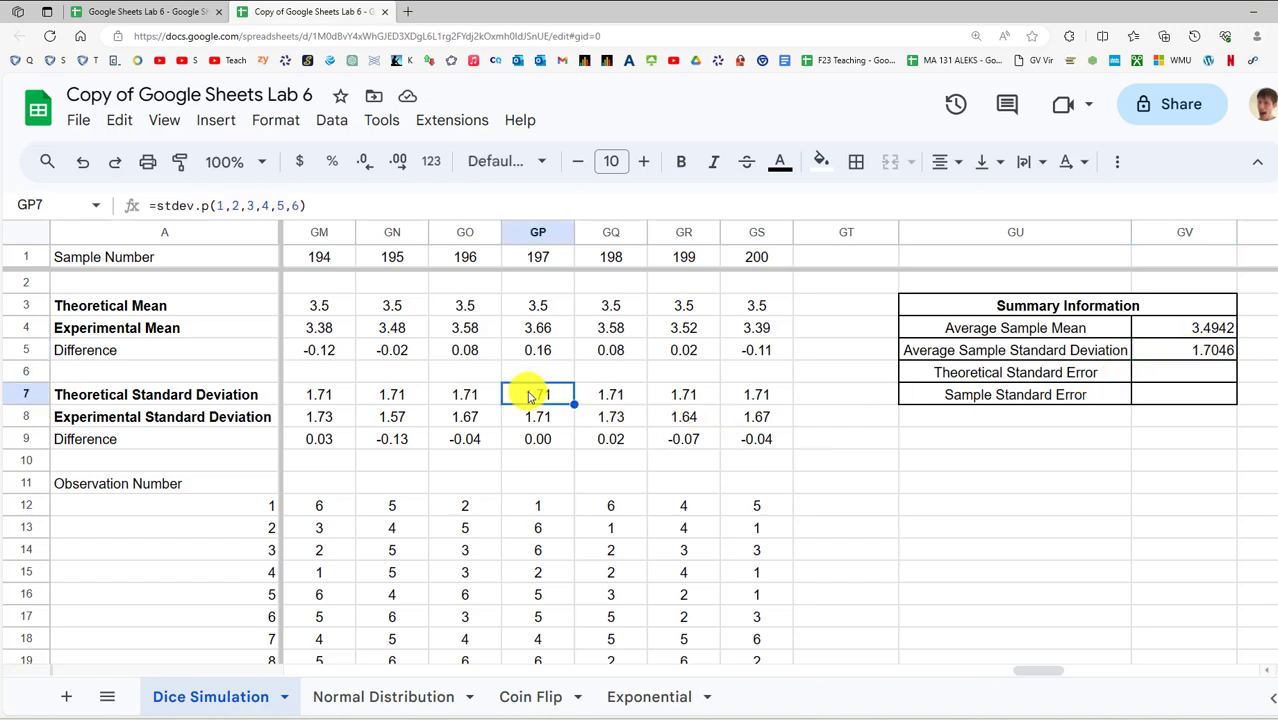
left_click(1213, 357)
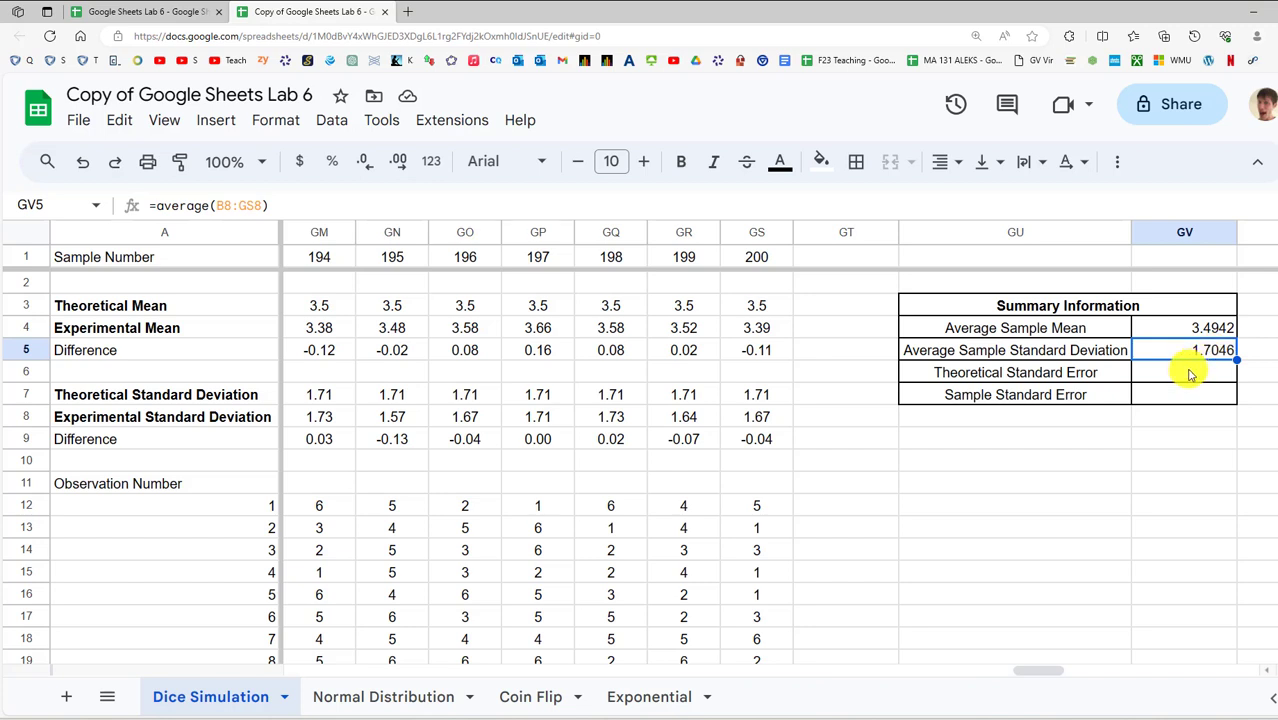
Select the Theoretical Standard Error cell GV6, examine the σ/√n term of the Central Limit Theorem formula in the Word document, and return to the spreadsheet
left_click(1190, 374)
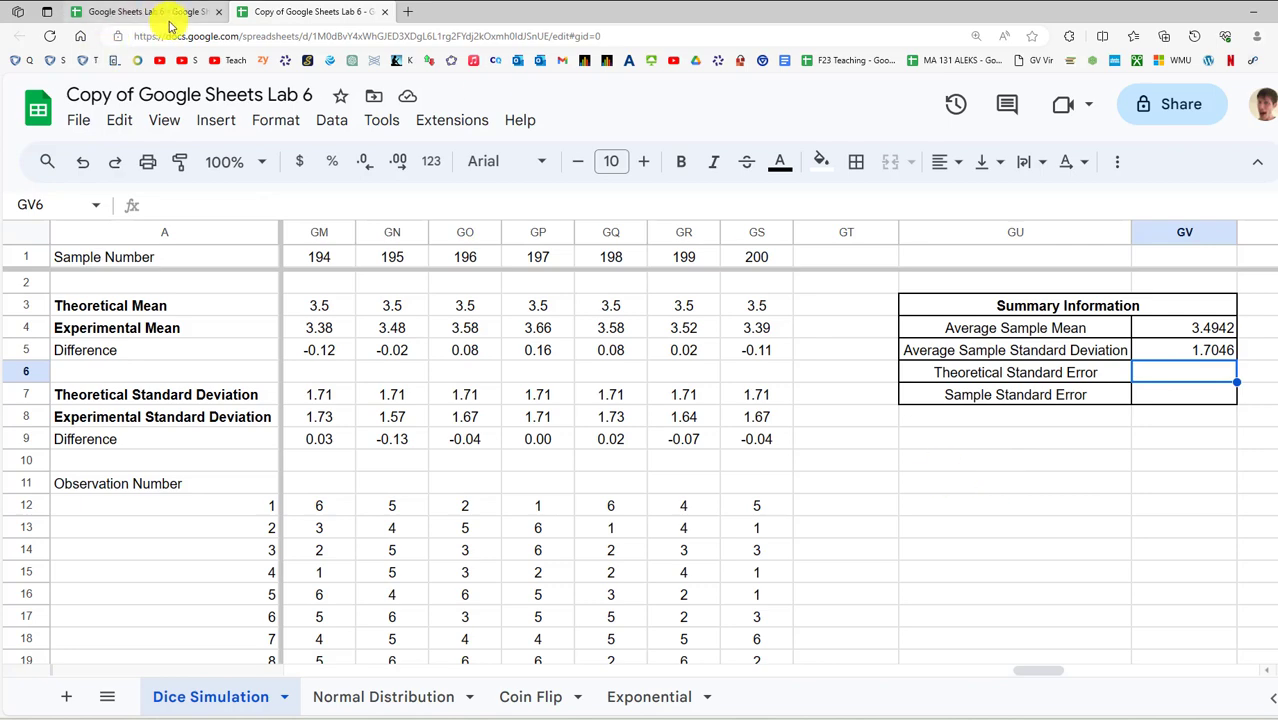
key("alt+Tab")
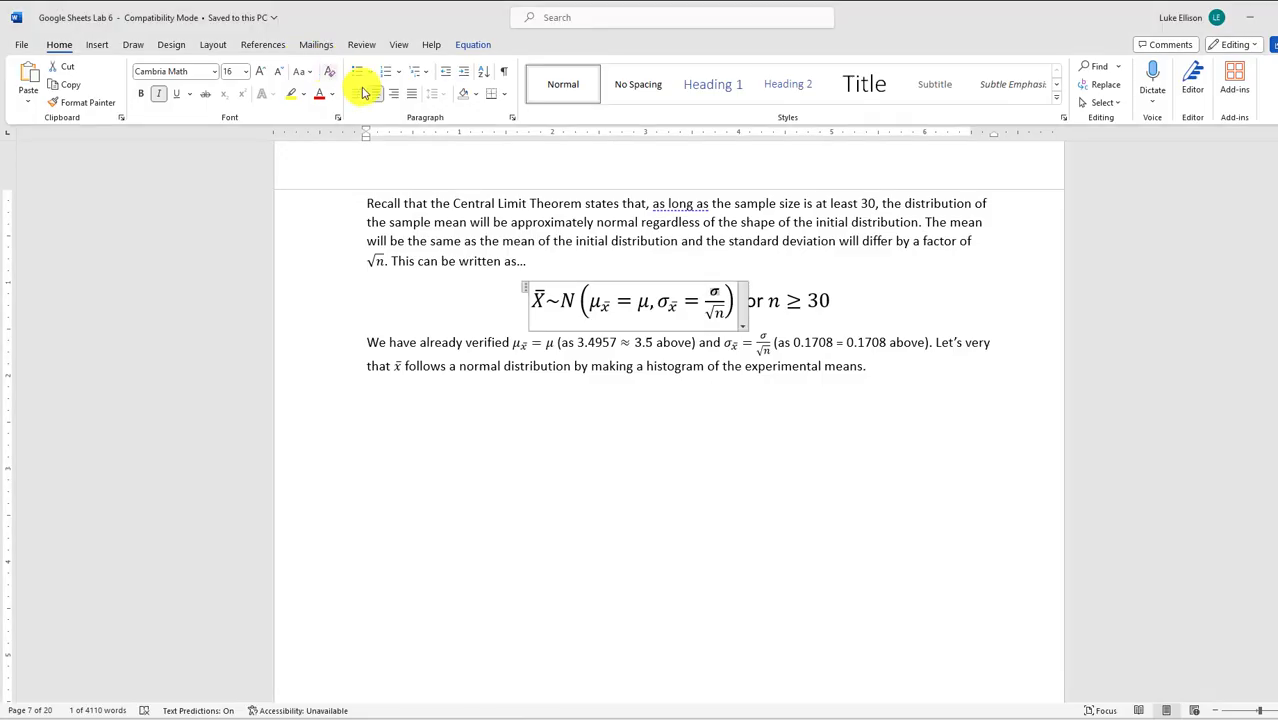
double_click(668, 305)
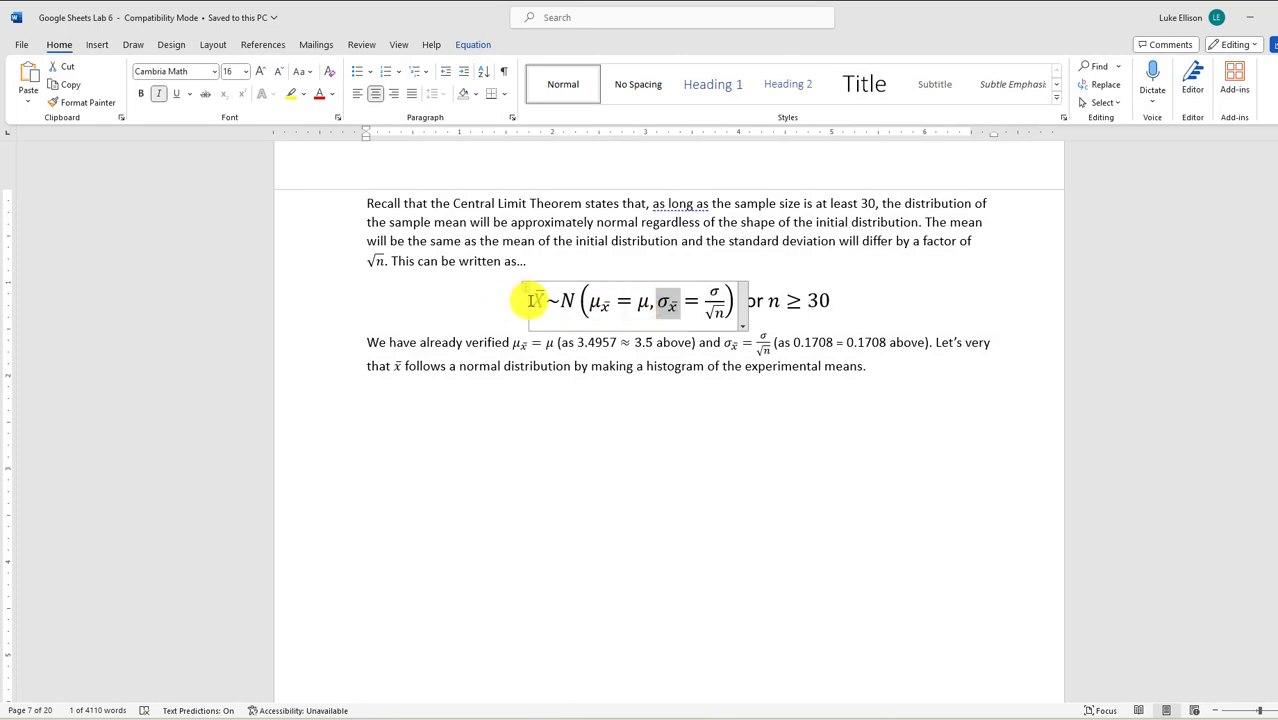
left_click(712, 301)
double_click(715, 301)
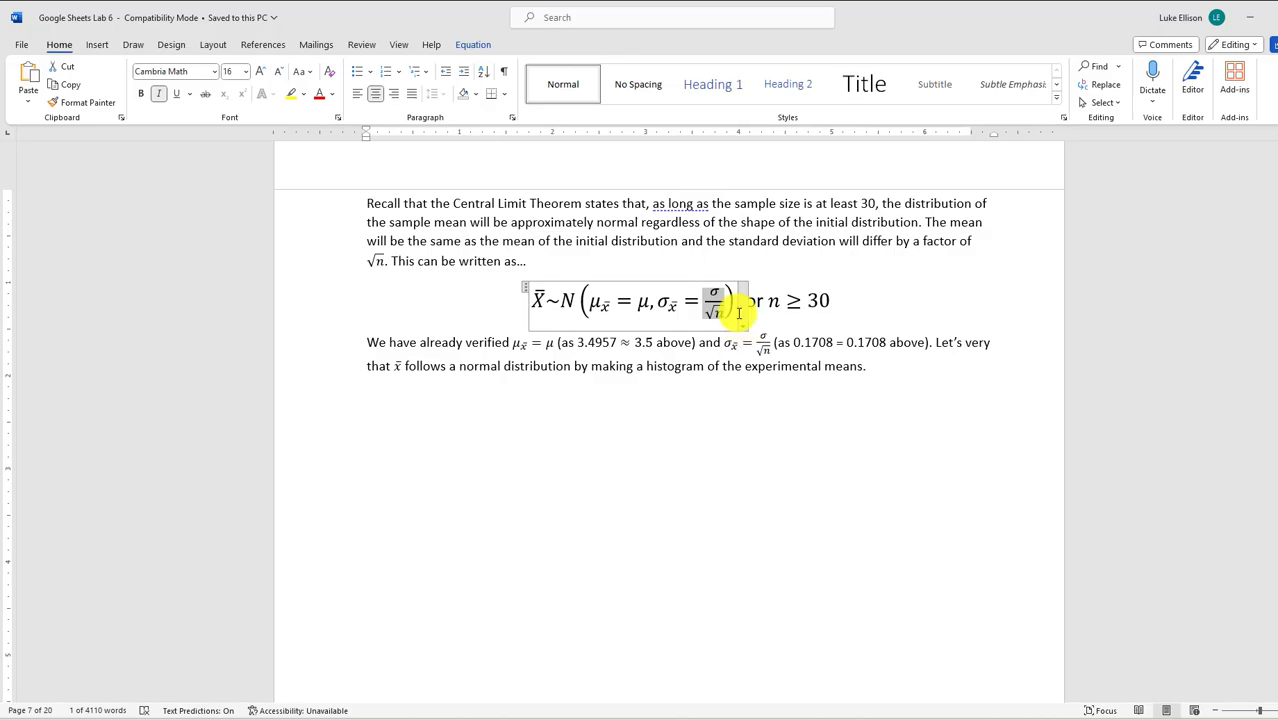
key("alt+Tab")
key("alt+Tab")
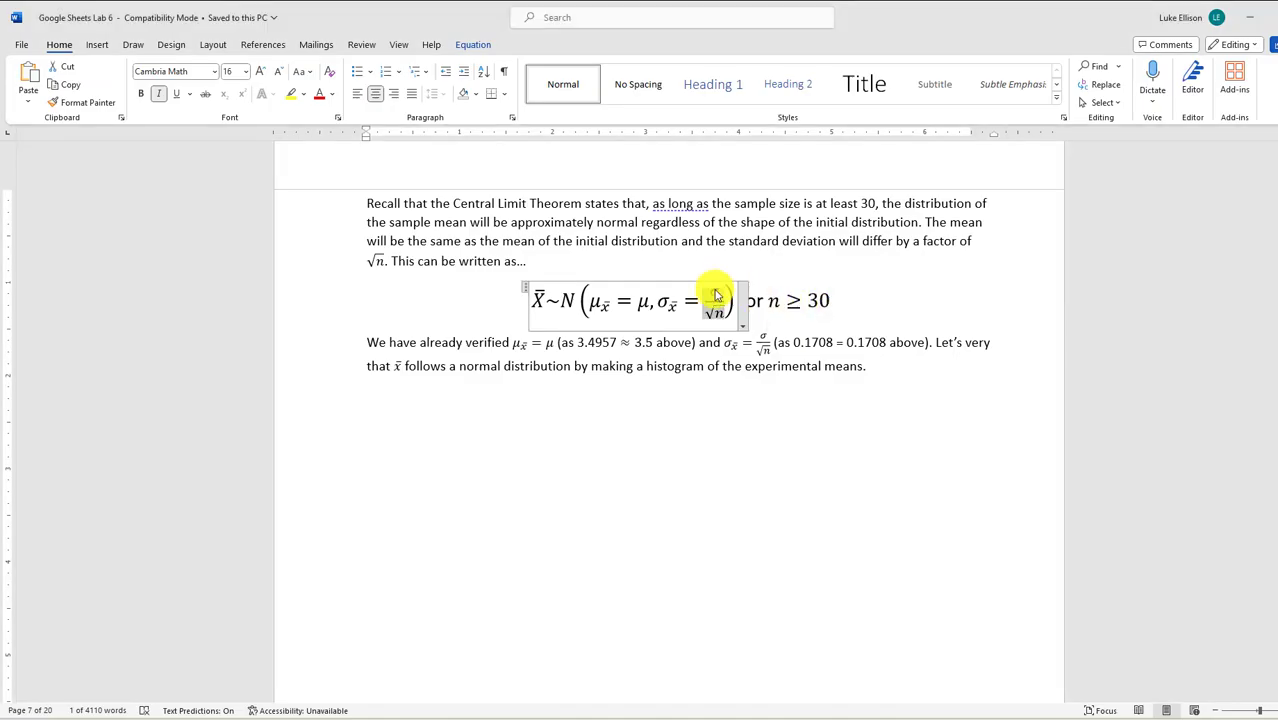
left_click(712, 321)
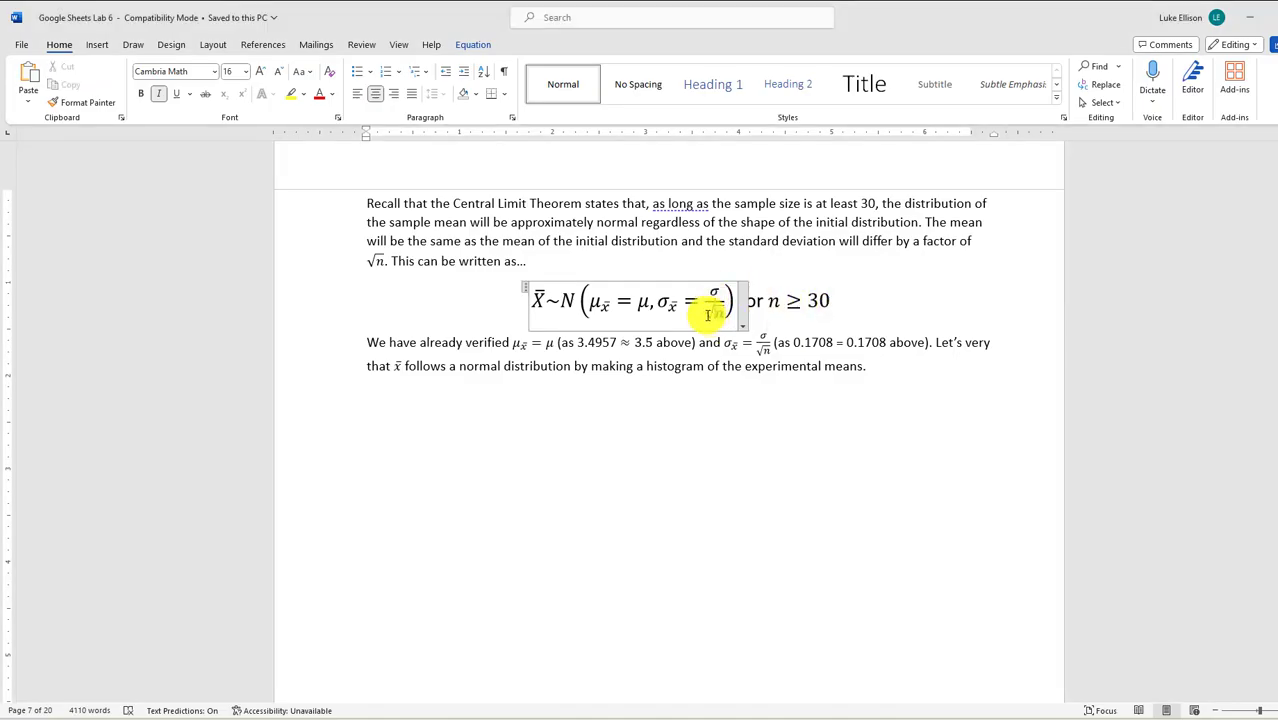
double_click(720, 315)
key("alt+Tab")
key("alt+Tab")
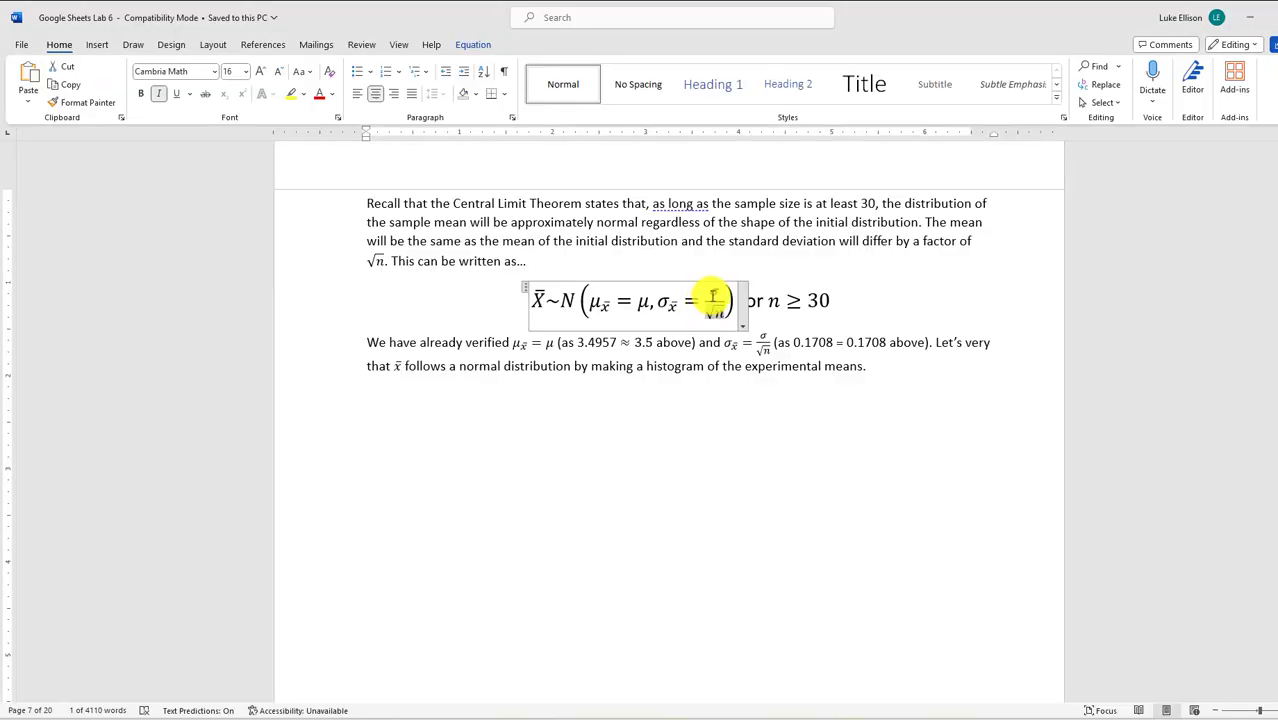
left_click(714, 294)
key("alt+Tab")
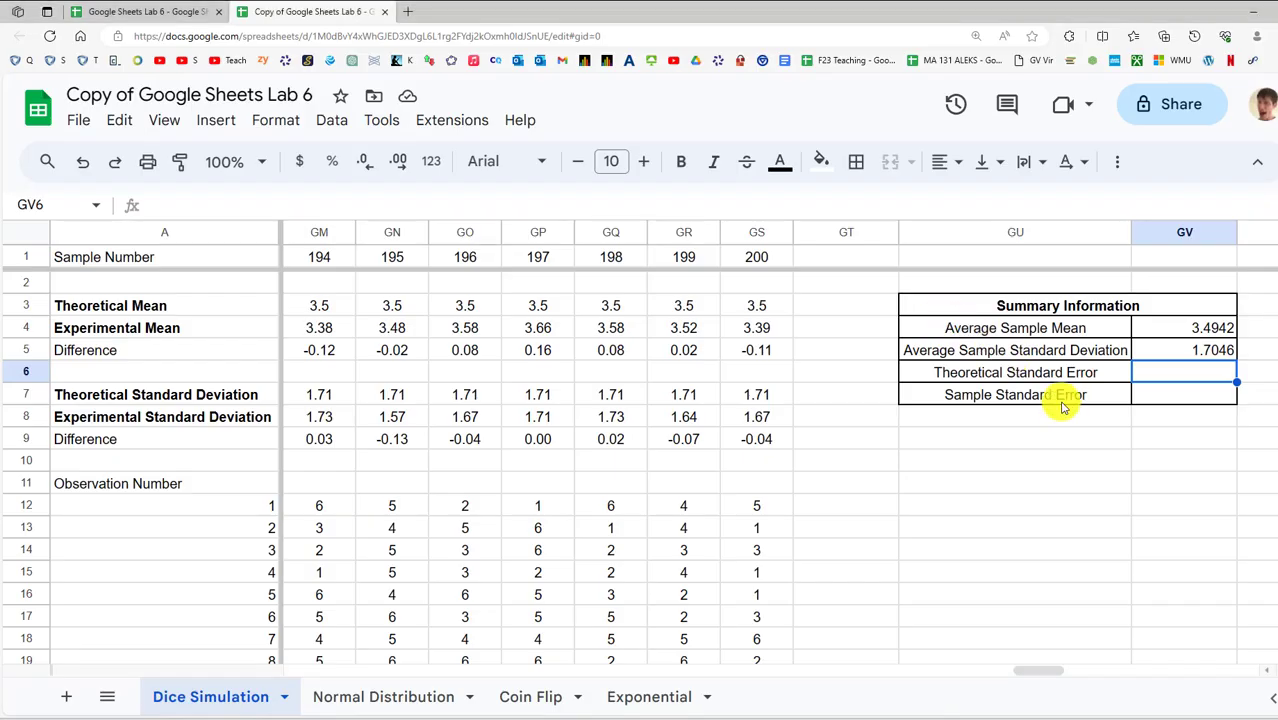
Calculate the Theoretical Standard Error in GV6 with =stdev.p(1,2,3,4,5,6)/sqrt(100) and check the finished cell
type("=stdev")
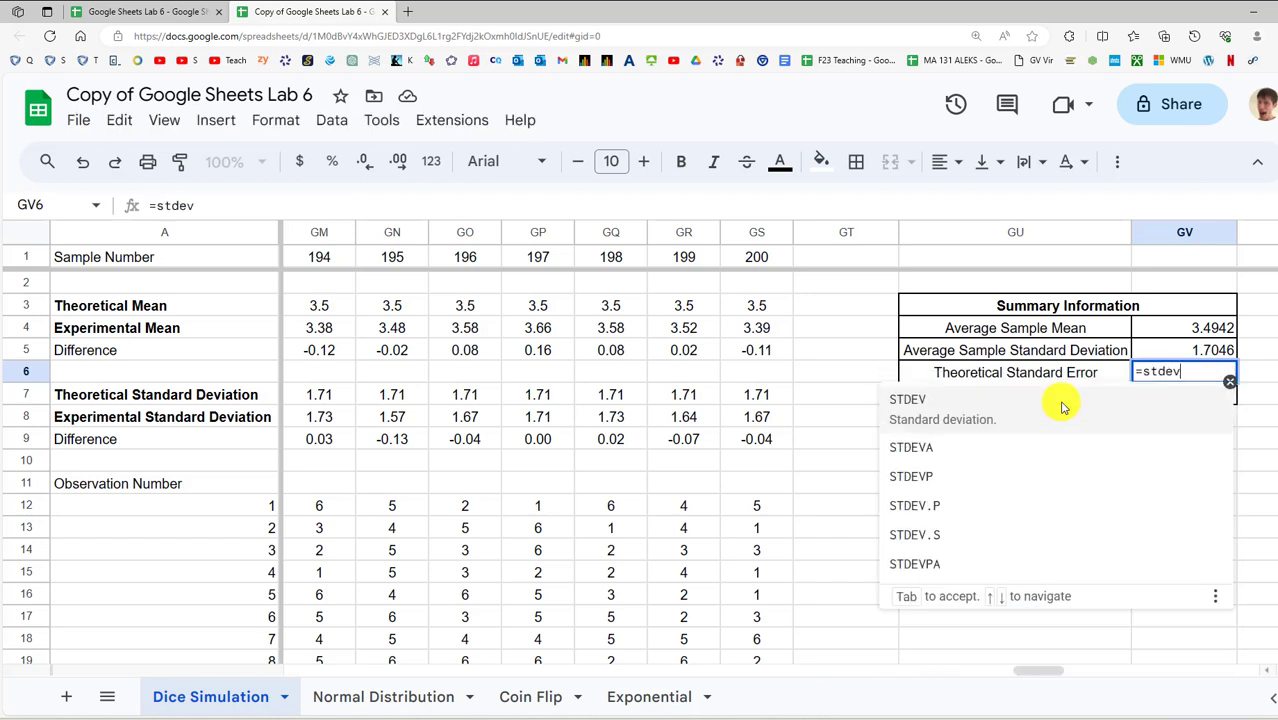
type(".p(")
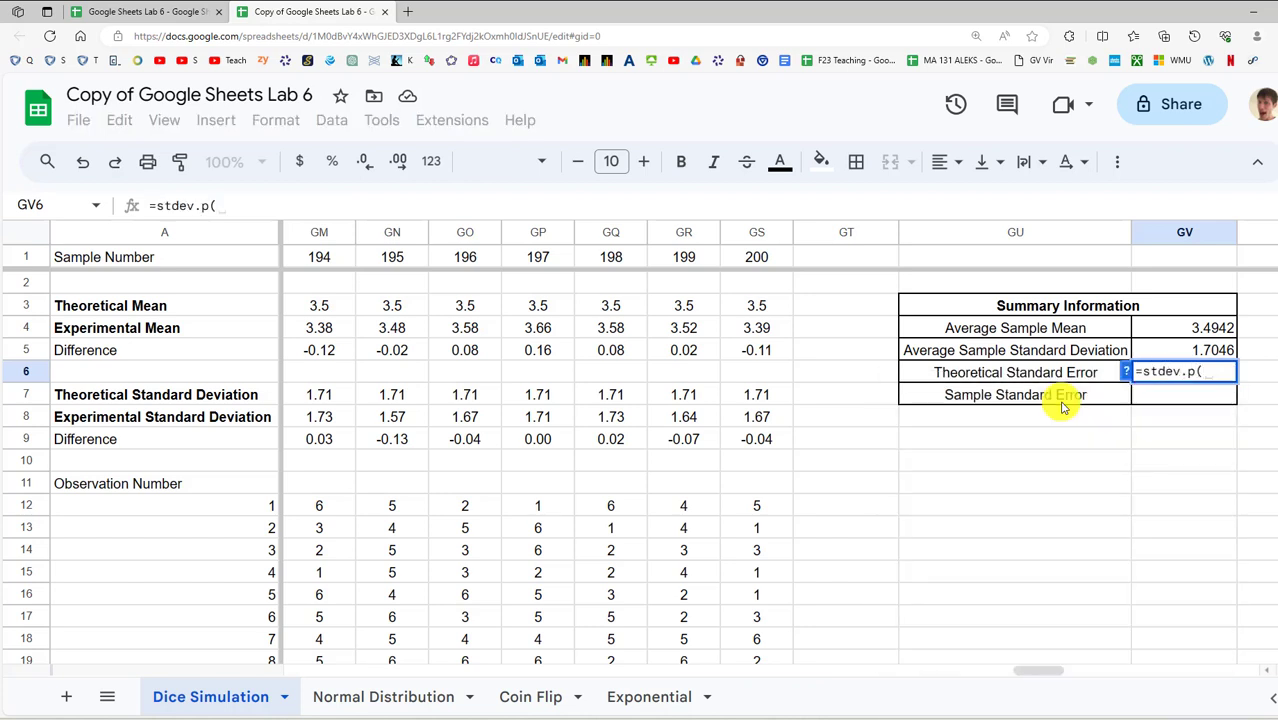
type("1,2,3")
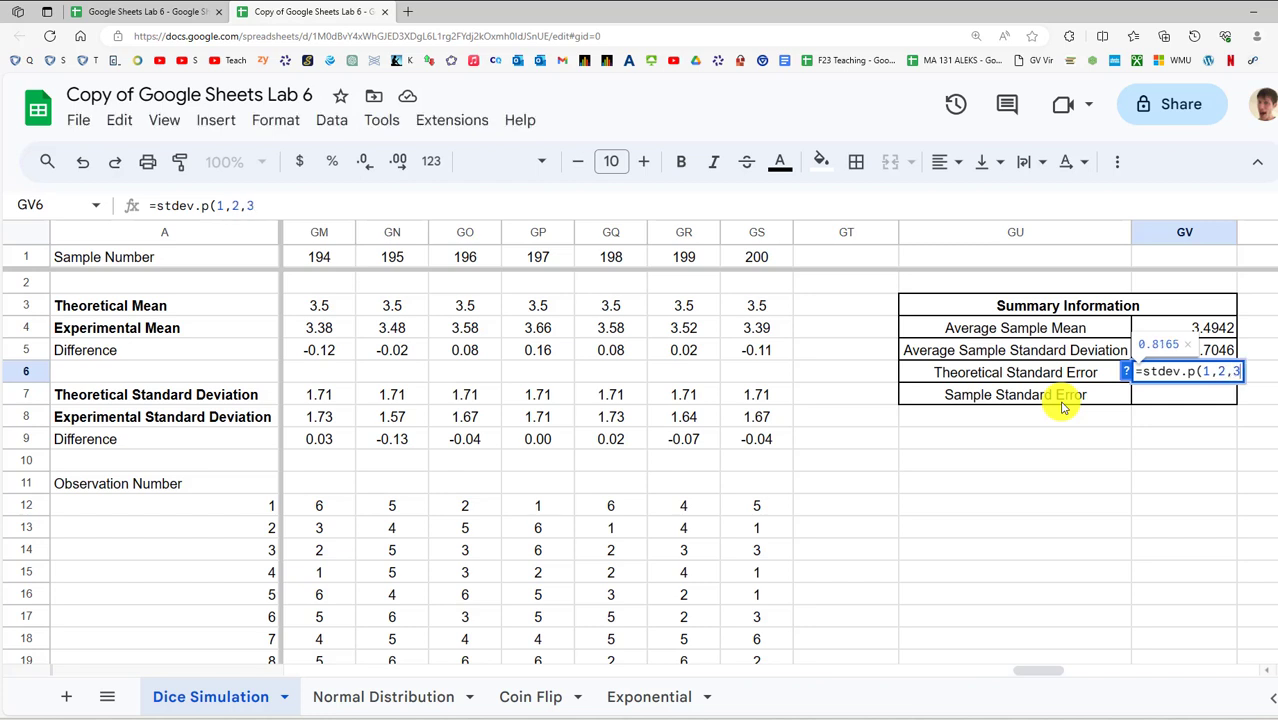
type(",4,5,6)")
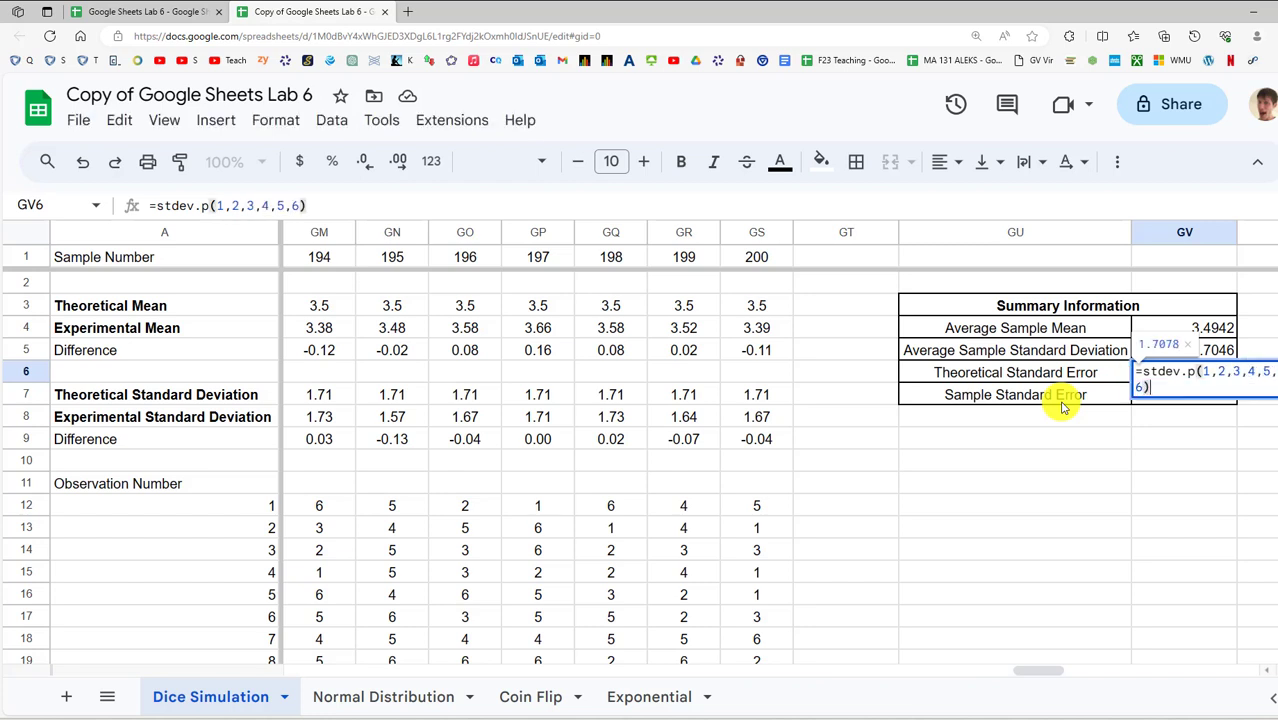
type("/")
key("alt+Tab")
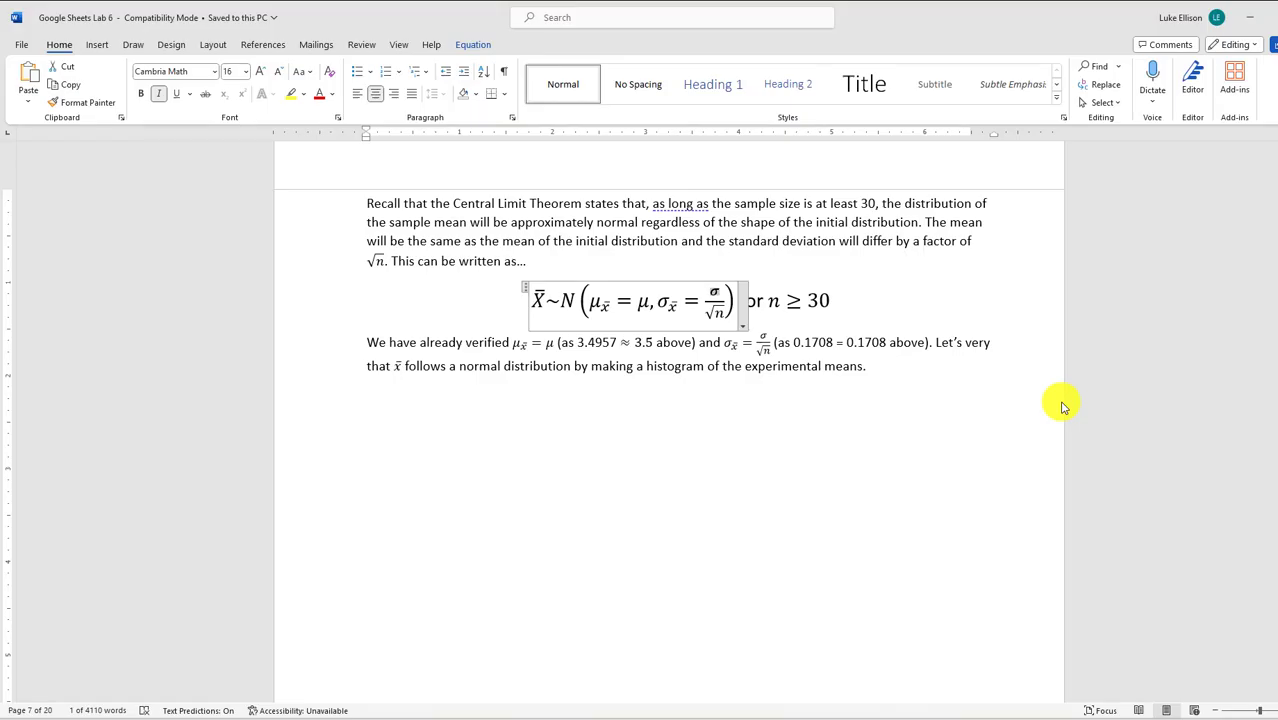
key("alt+Tab")
type("sq")
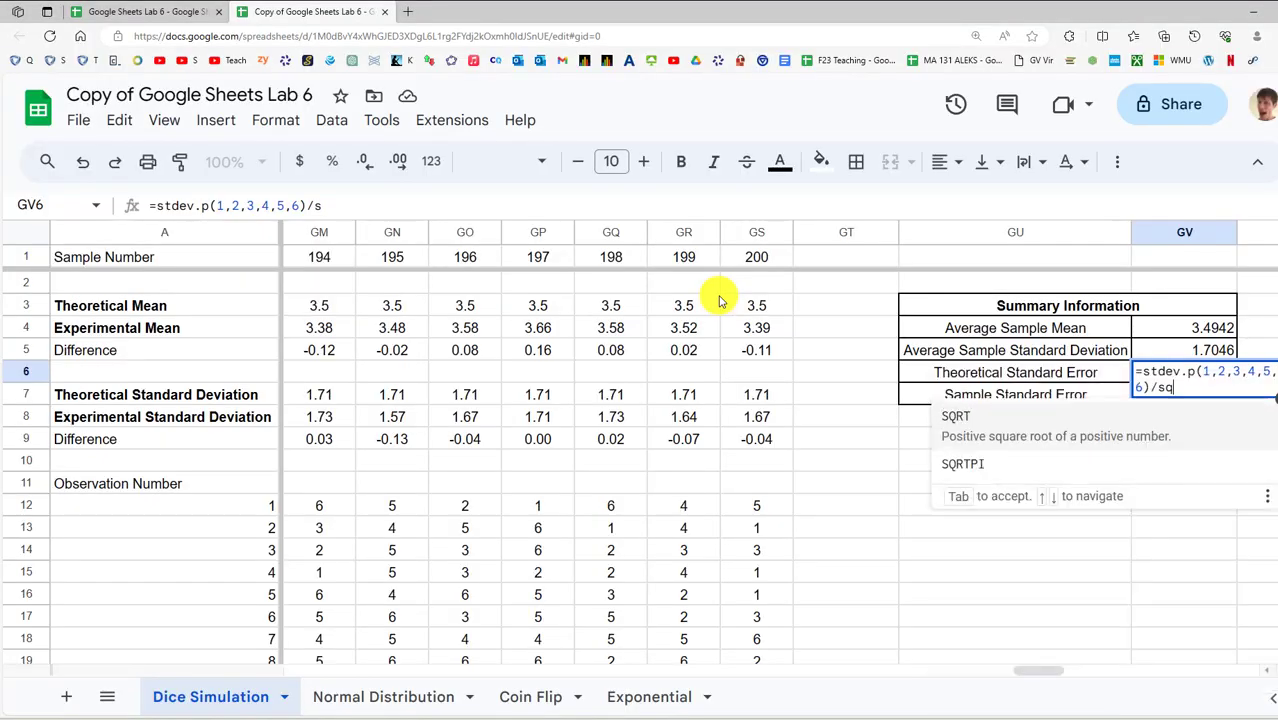
type("rt(100)")
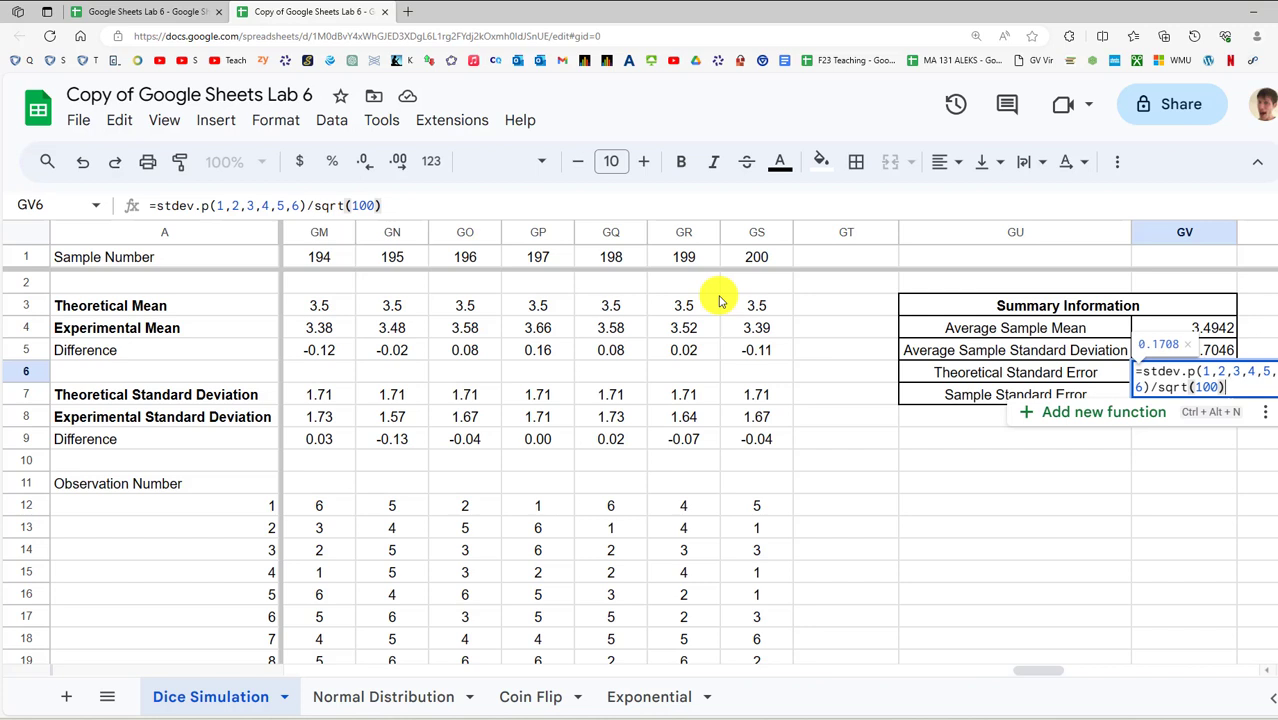
key("Return")
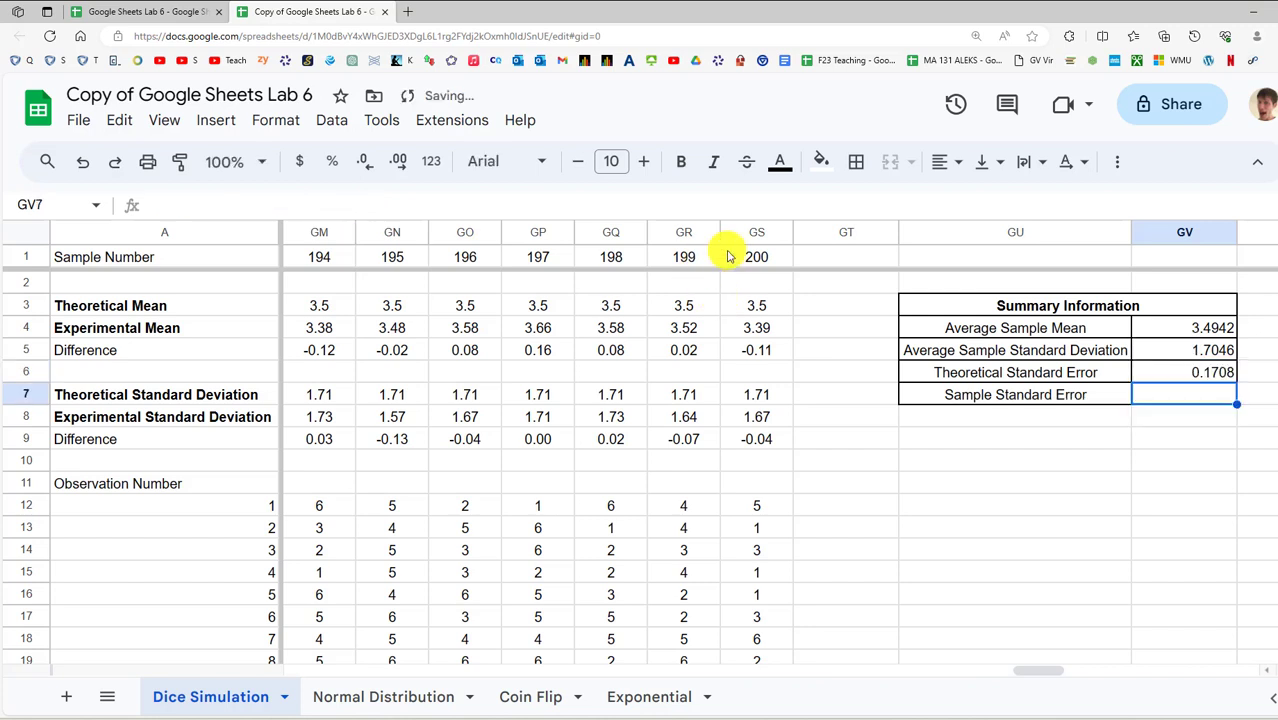
left_click(1228, 381)
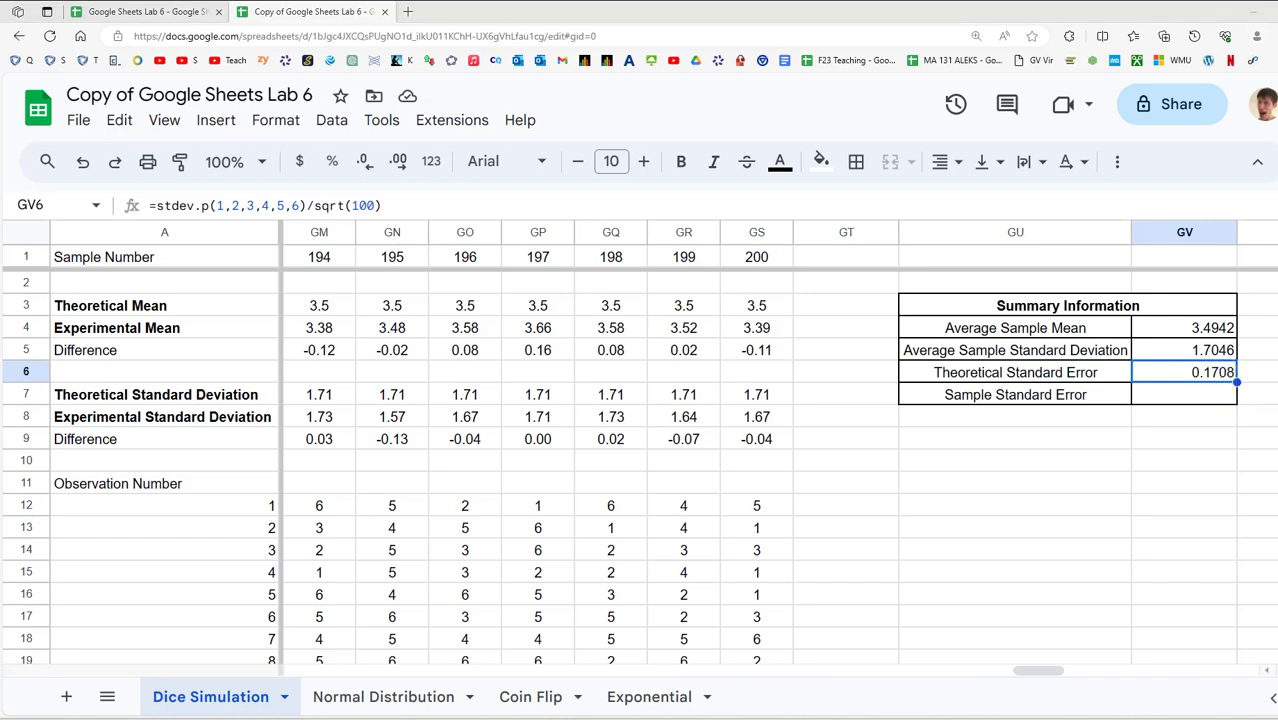
left_click(1170, 400)
left_click(1183, 376)
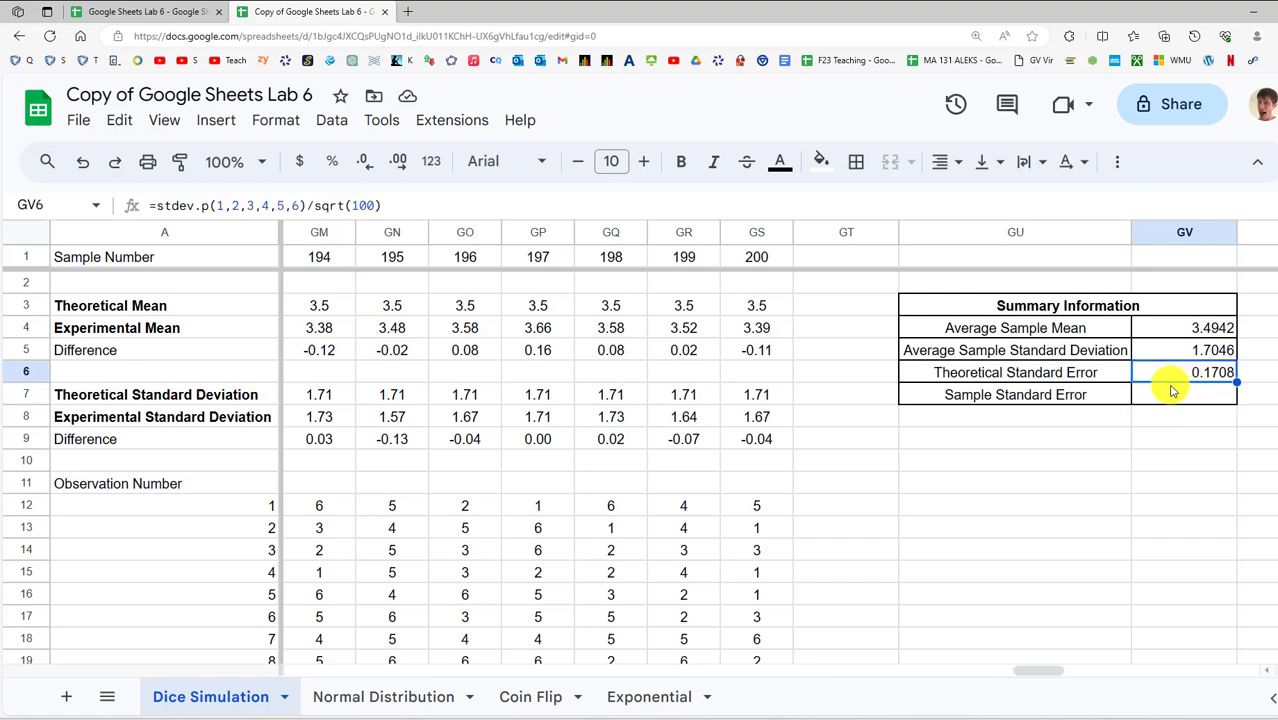
Calculate the Sample Standard Error in GV7 with =stdev.s(B4:GS4), covering the experimental means of all 200 samples
left_click(1155, 394)
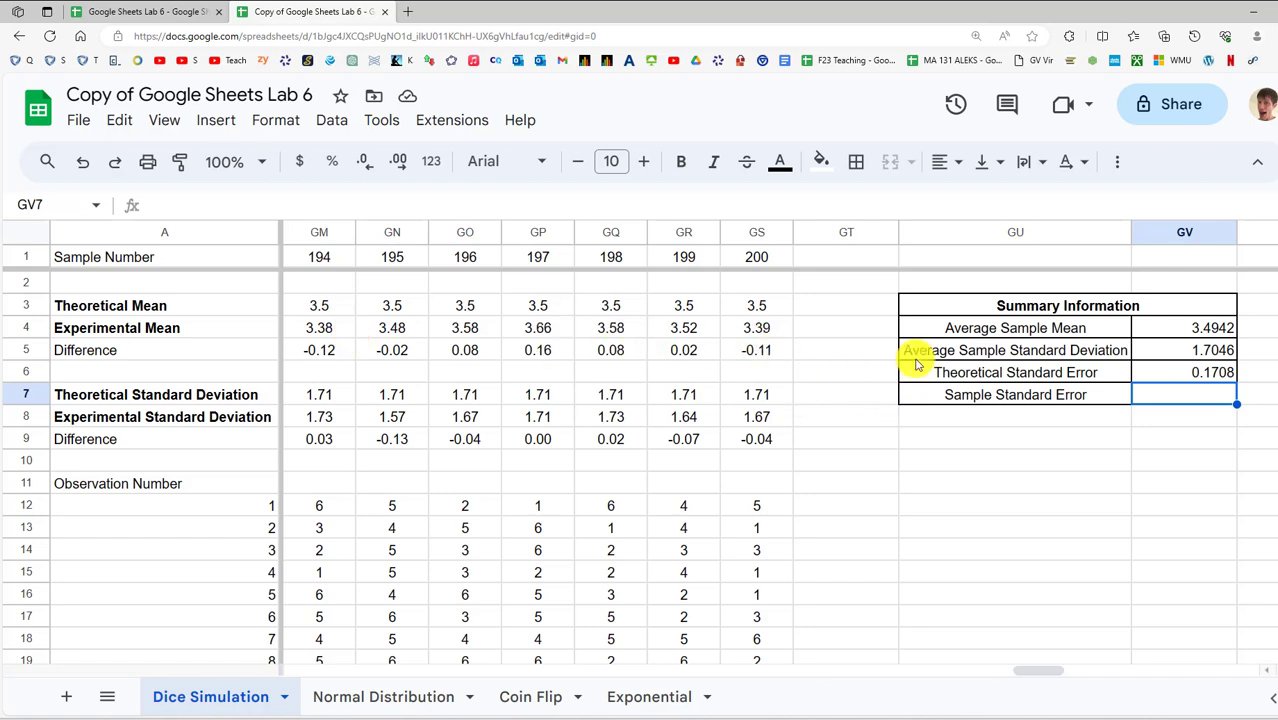
type("=stdev.")
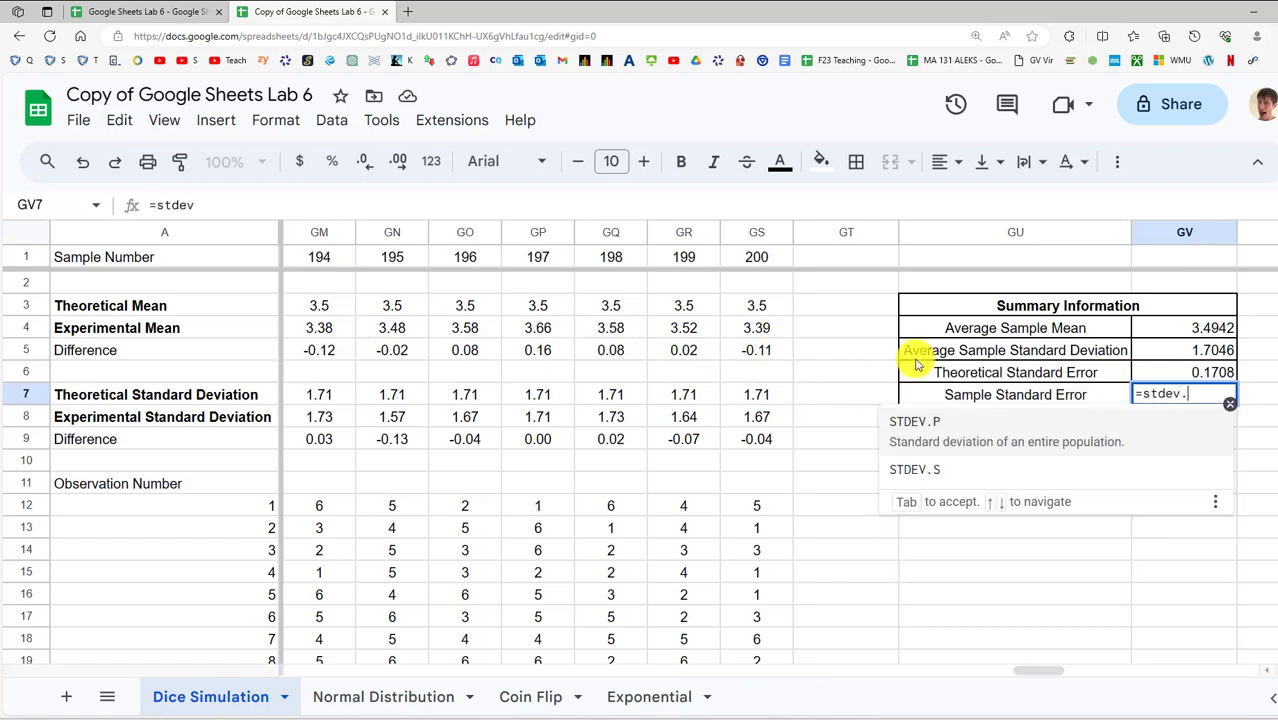
type("s(")
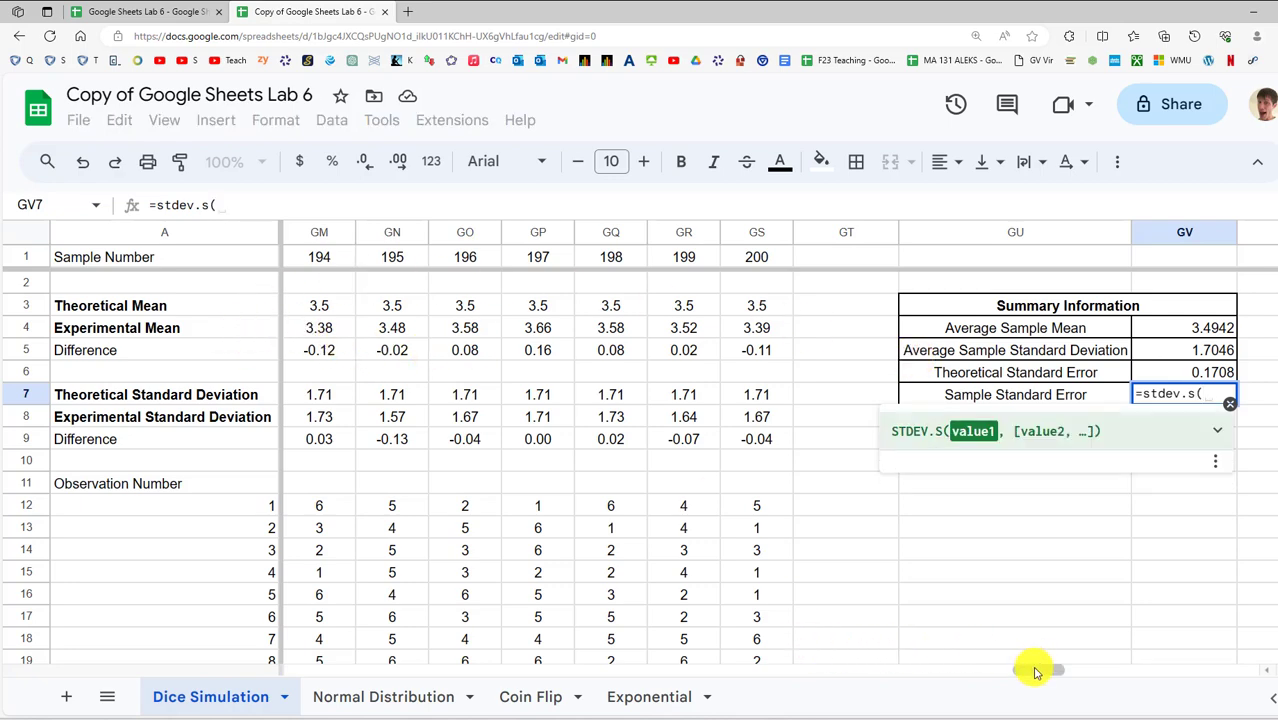
left_click_drag(1040, 670, 251, 633)
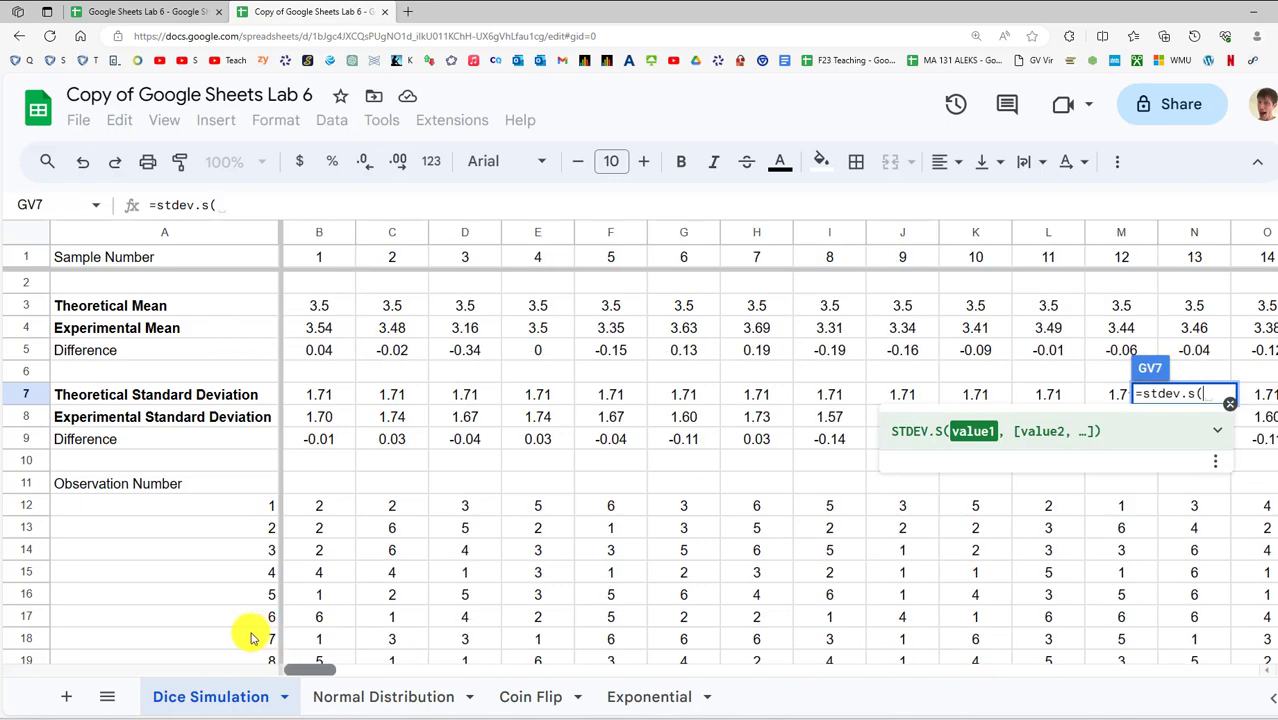
left_click(327, 336)
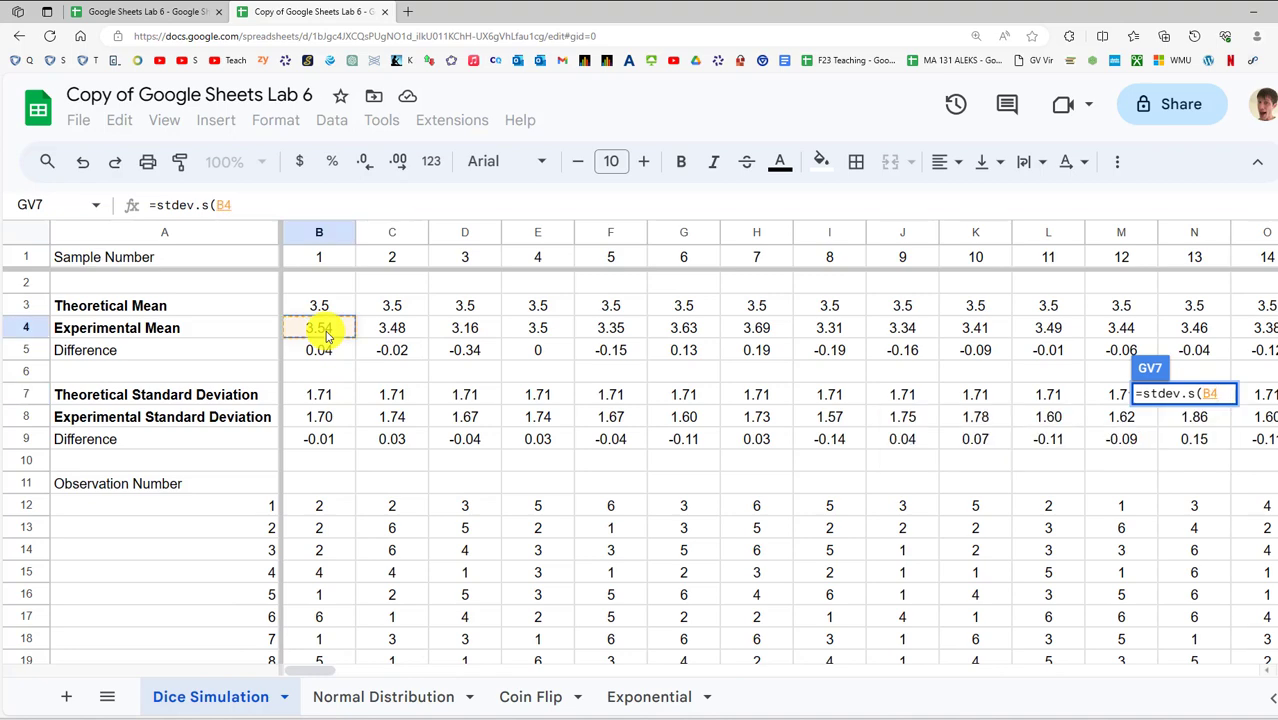
key("ctrl+shift+Right")
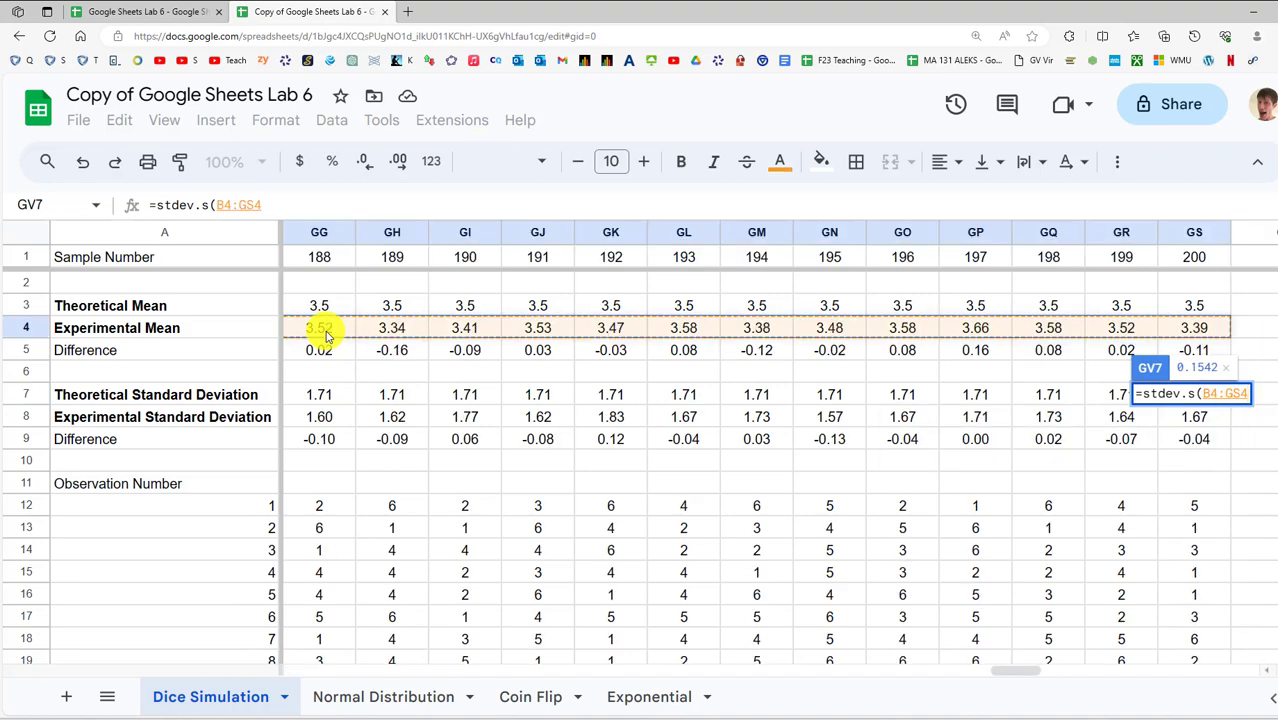
key("Return")
key("Up")
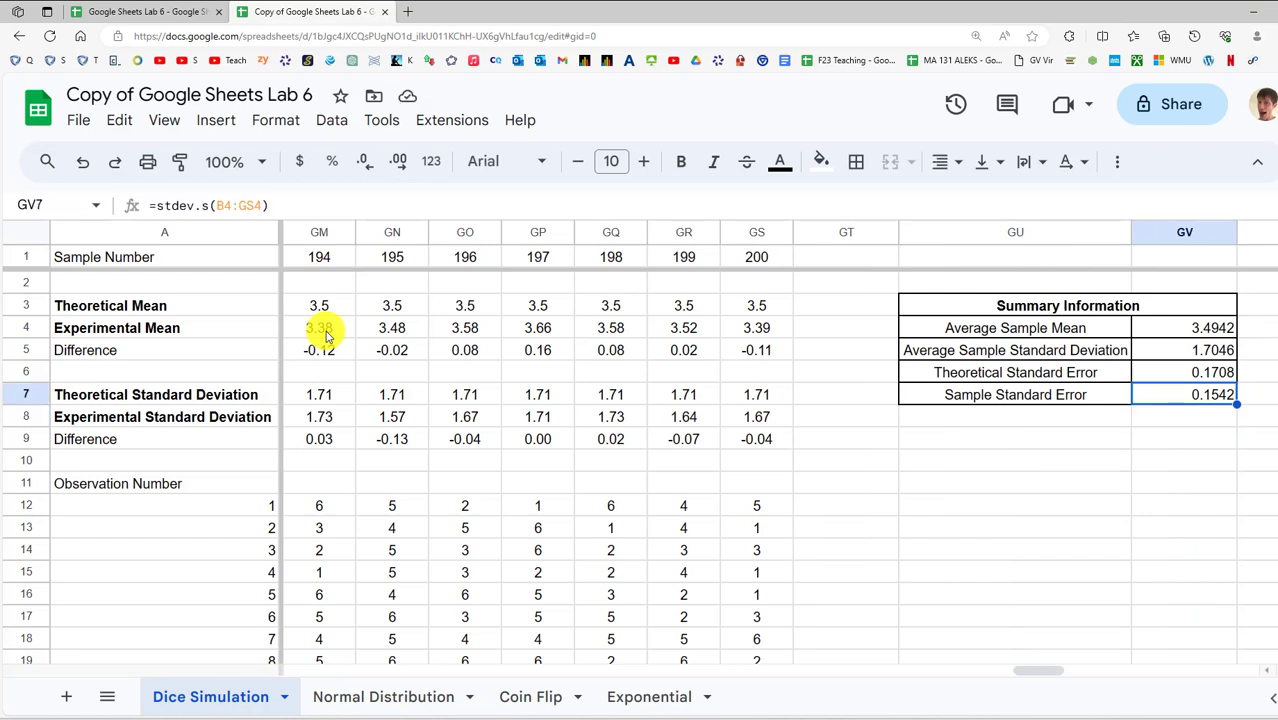
Compare the Theoretical Standard Error in GV6 with the Sample Standard Error in GV7, checking both formulas
key("Up")
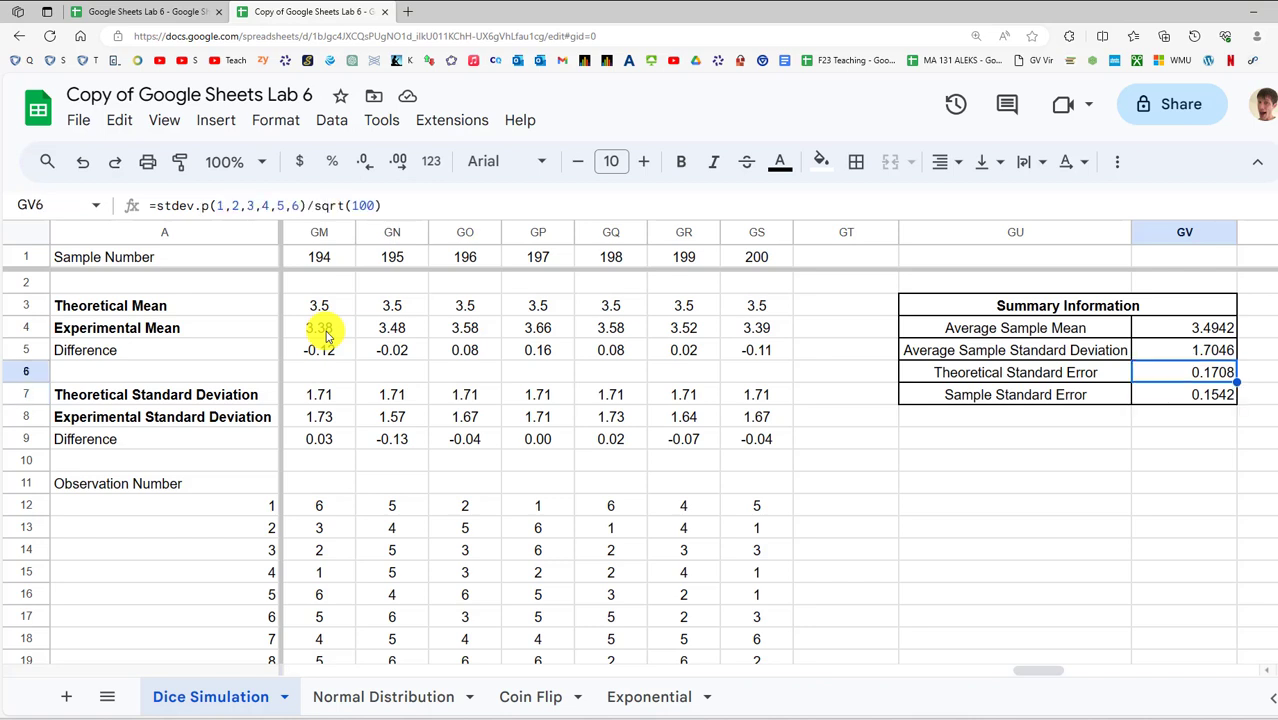
key("Down")
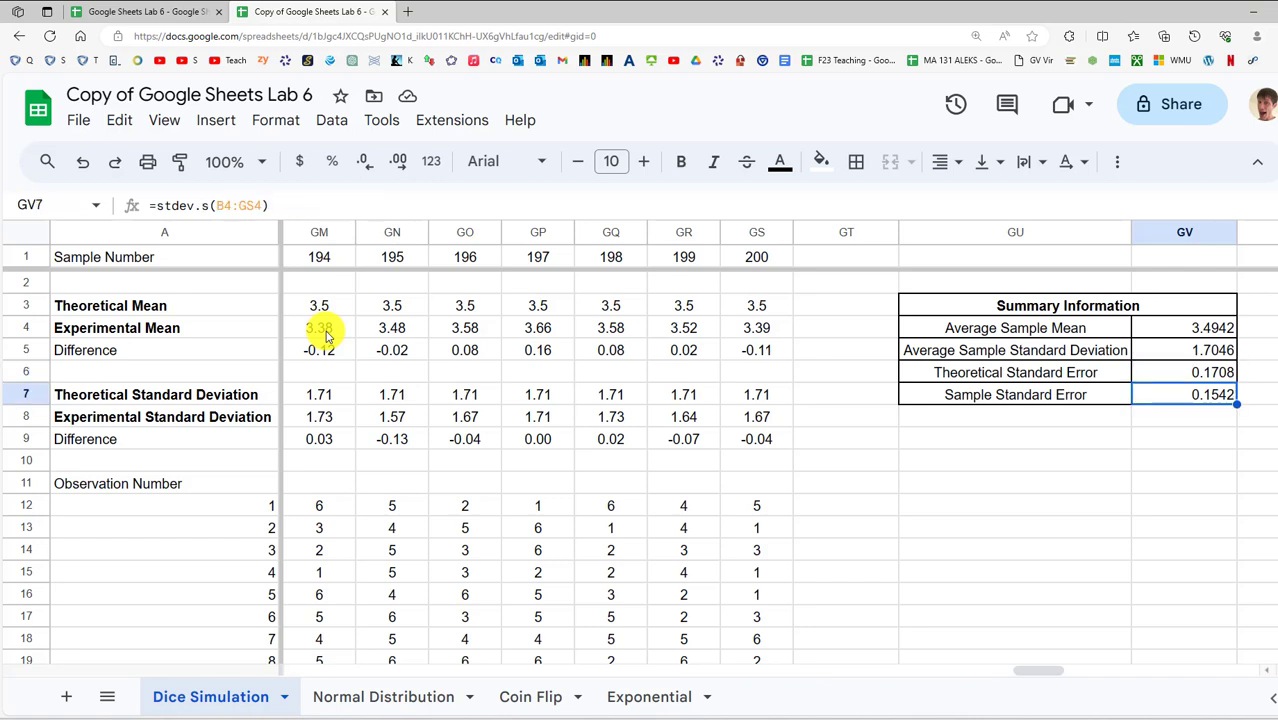
key("Up")
key("Down")
key("Up")
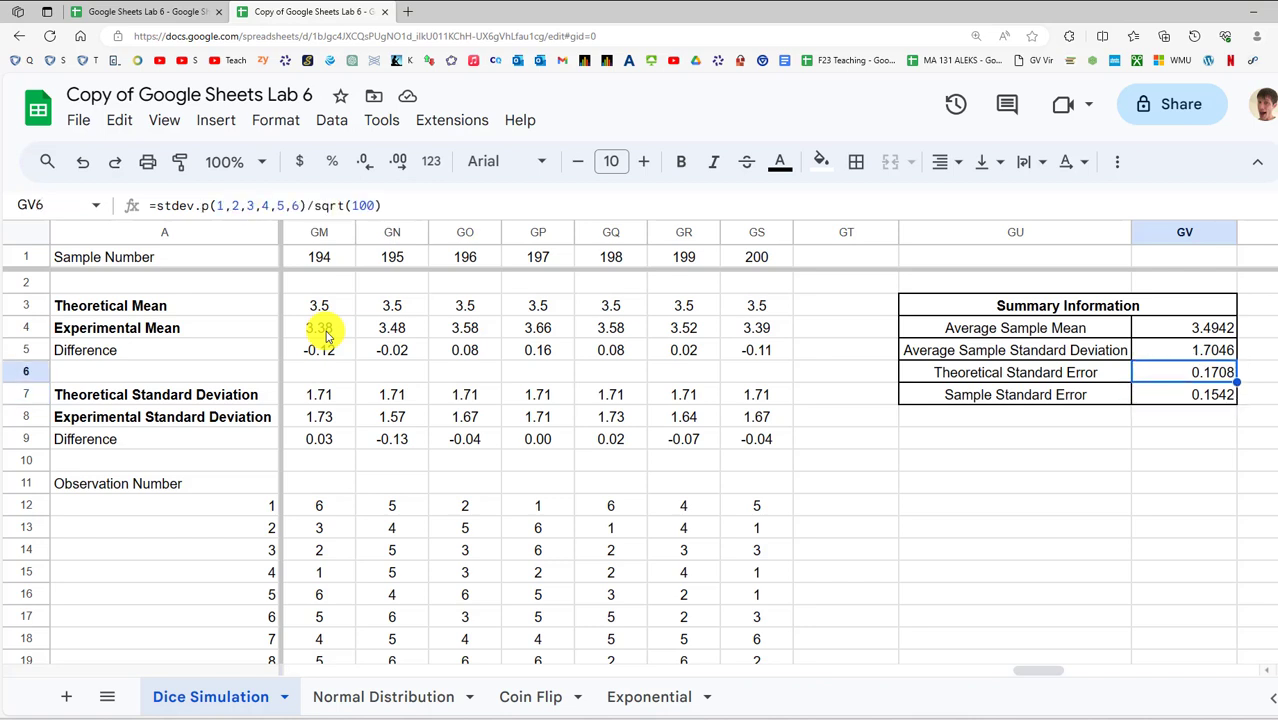
key("Down")
key("Up")
Switch to the Google Sheets Lab 6 Word document, review the normal distribution part of the Central Limit Theorem statement, and return to the spreadsheet
mouse_move(425, 718)
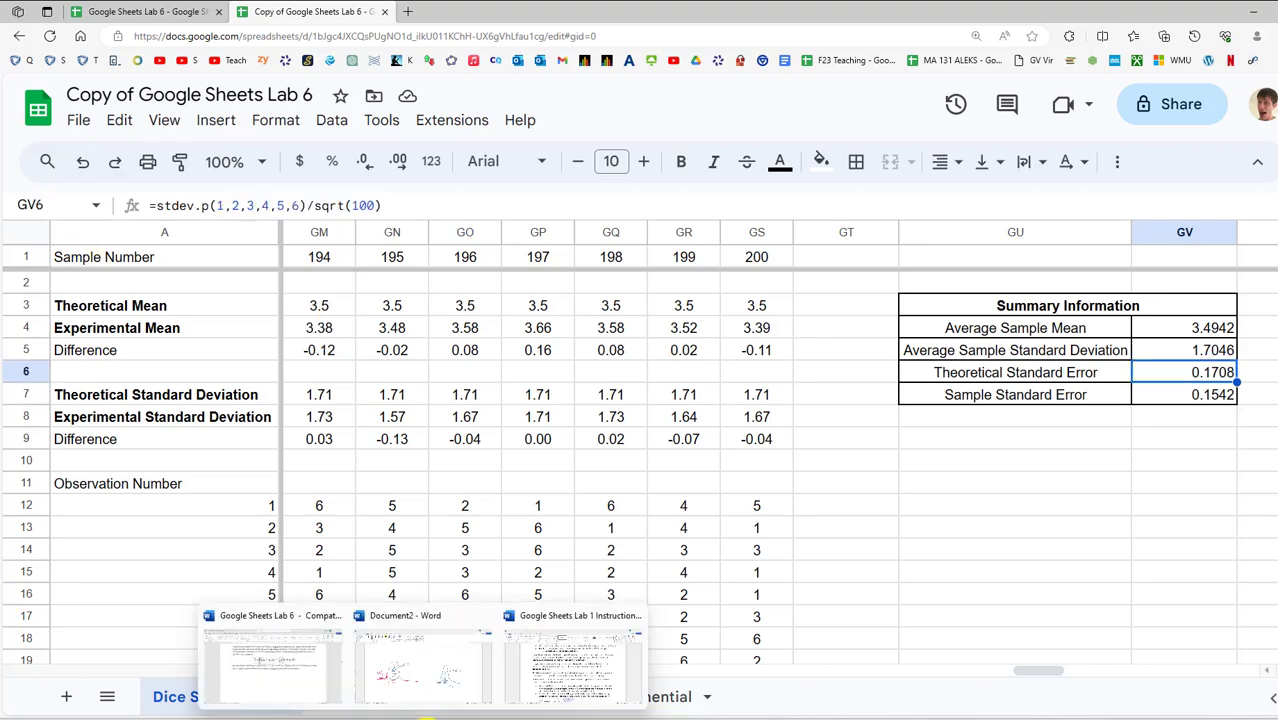
left_click(251, 655)
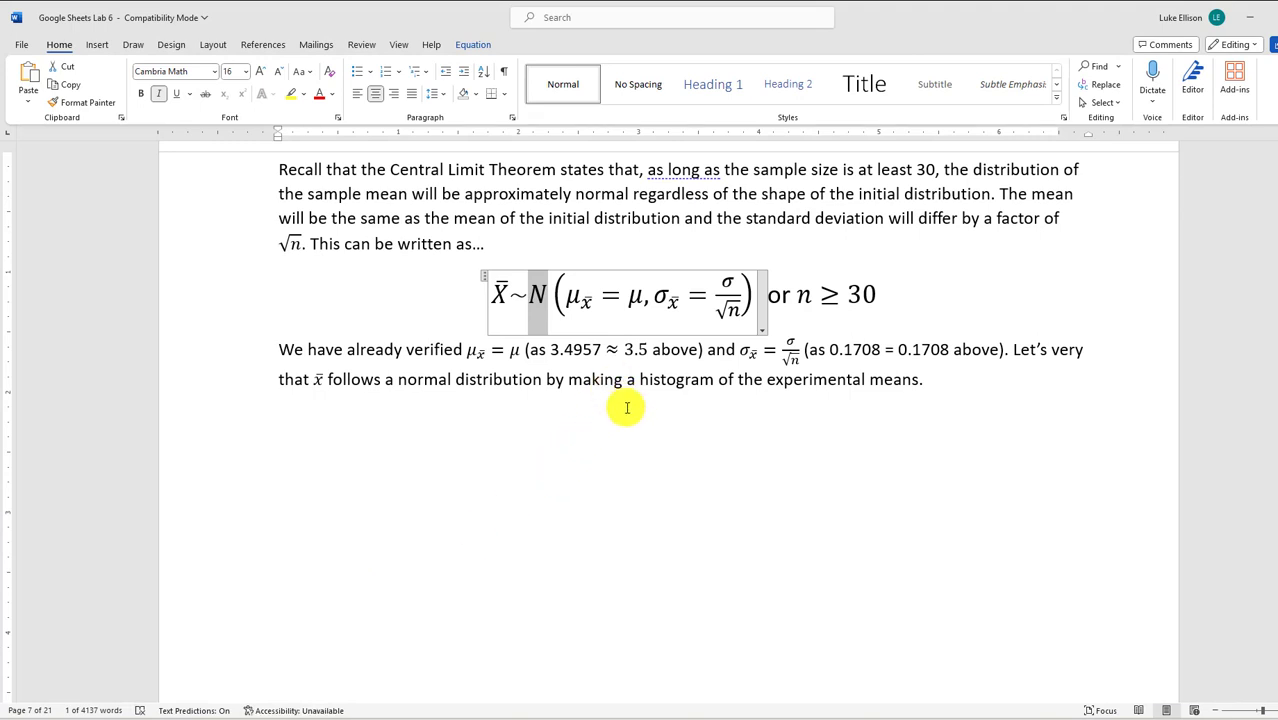
scroll(595, 420, "up", 2)
scroll(574, 428, "down", 3)
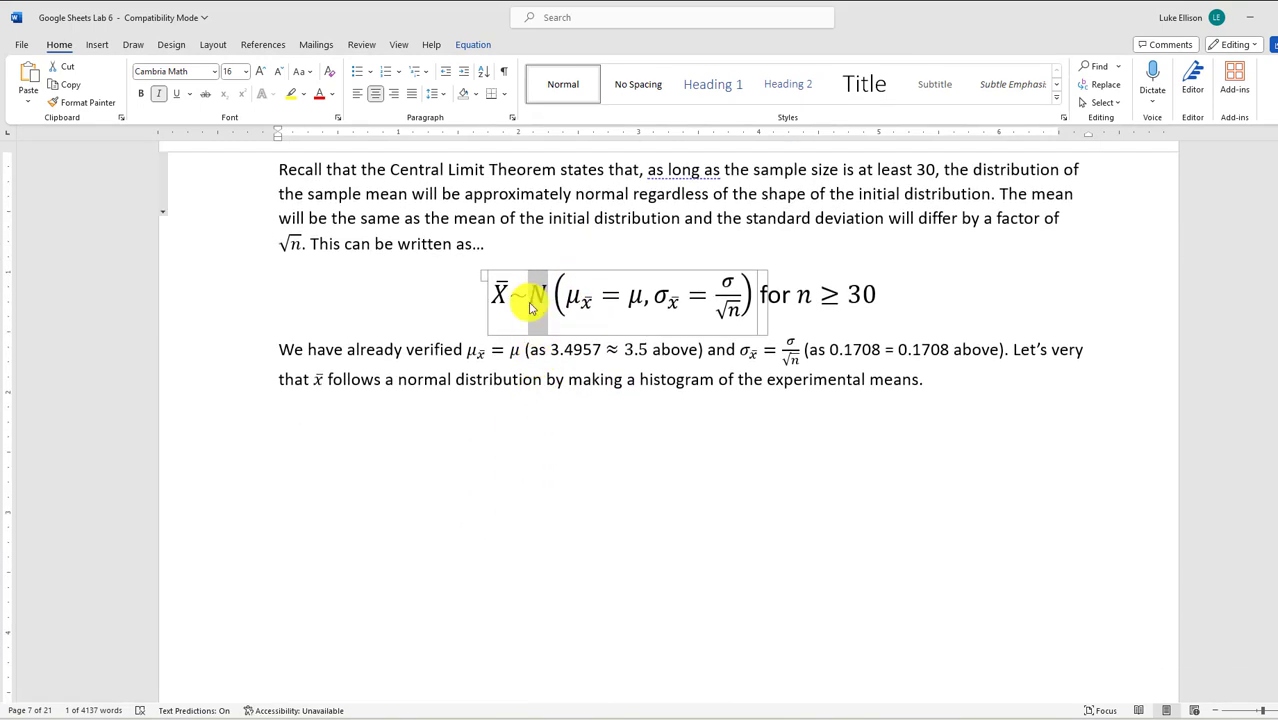
left_click(548, 291)
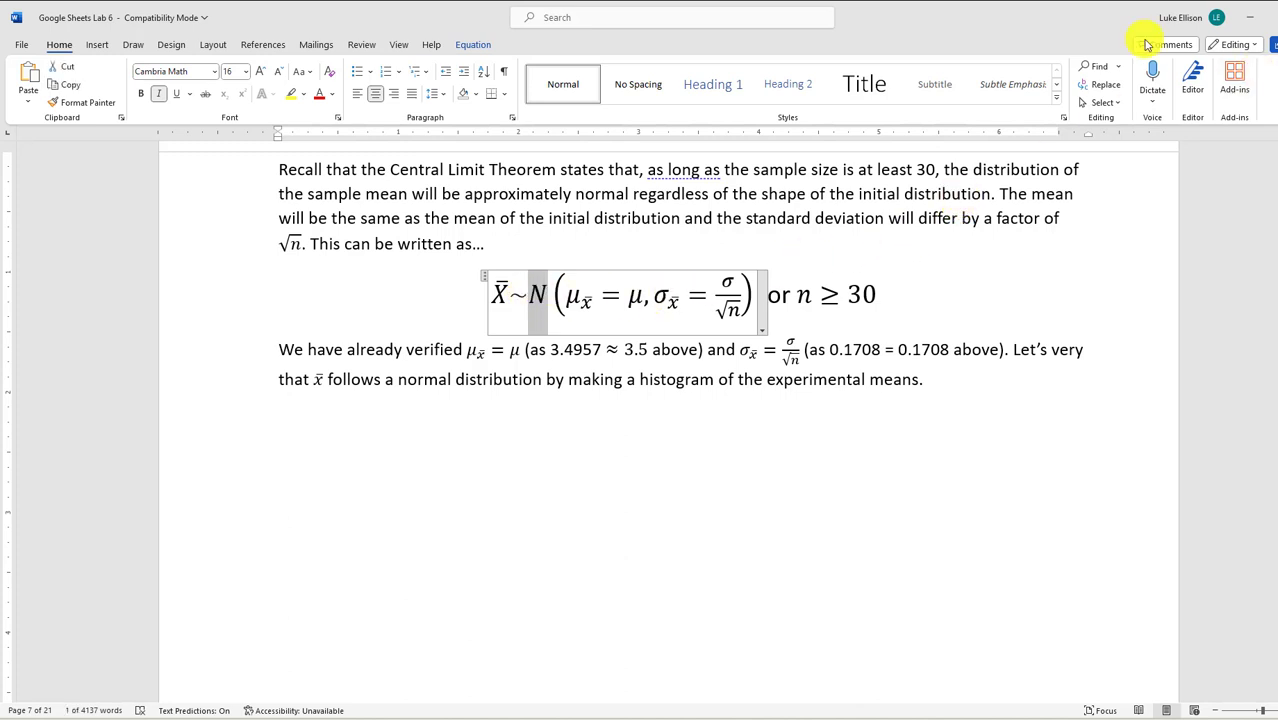
double_click(1093, 22)
left_click_drag(1093, 2, 1056, 0)
Insert a chart from the Experimental Mean row for all 200 samples, B4:GS4
left_click(760, 304)
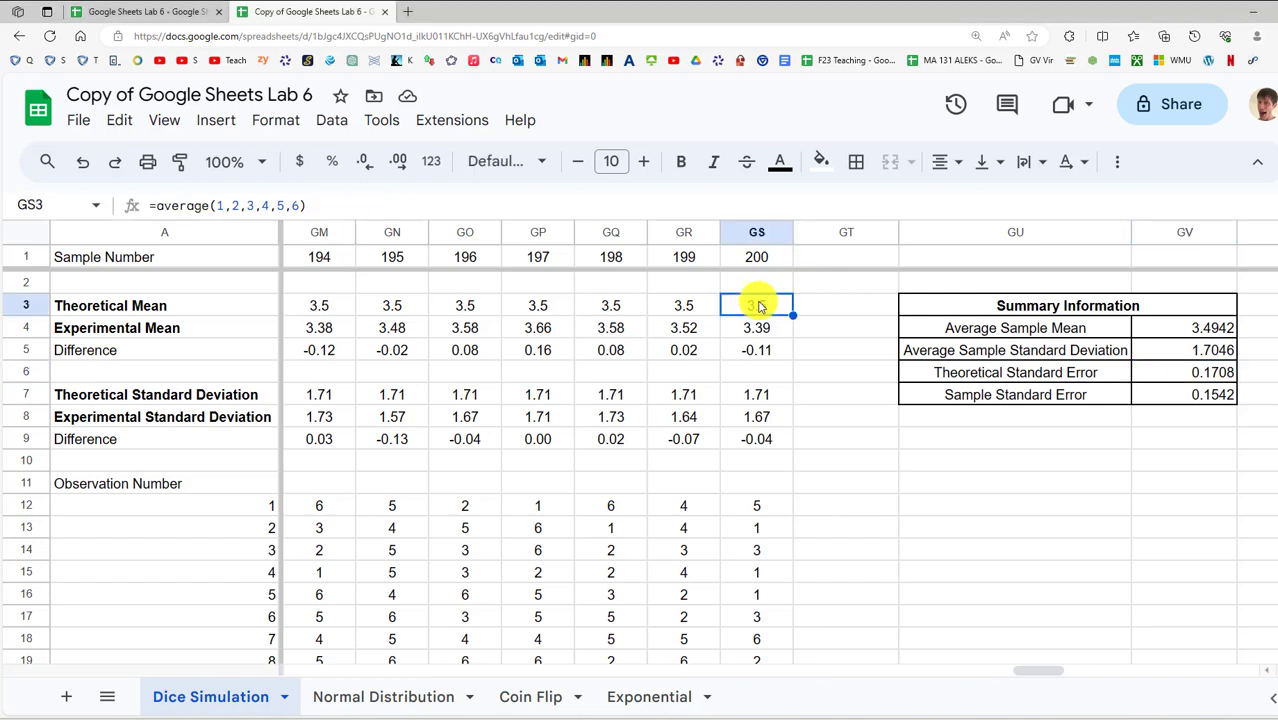
key("ctrl+Left")
key("Right")
key("Right")
key("Left")
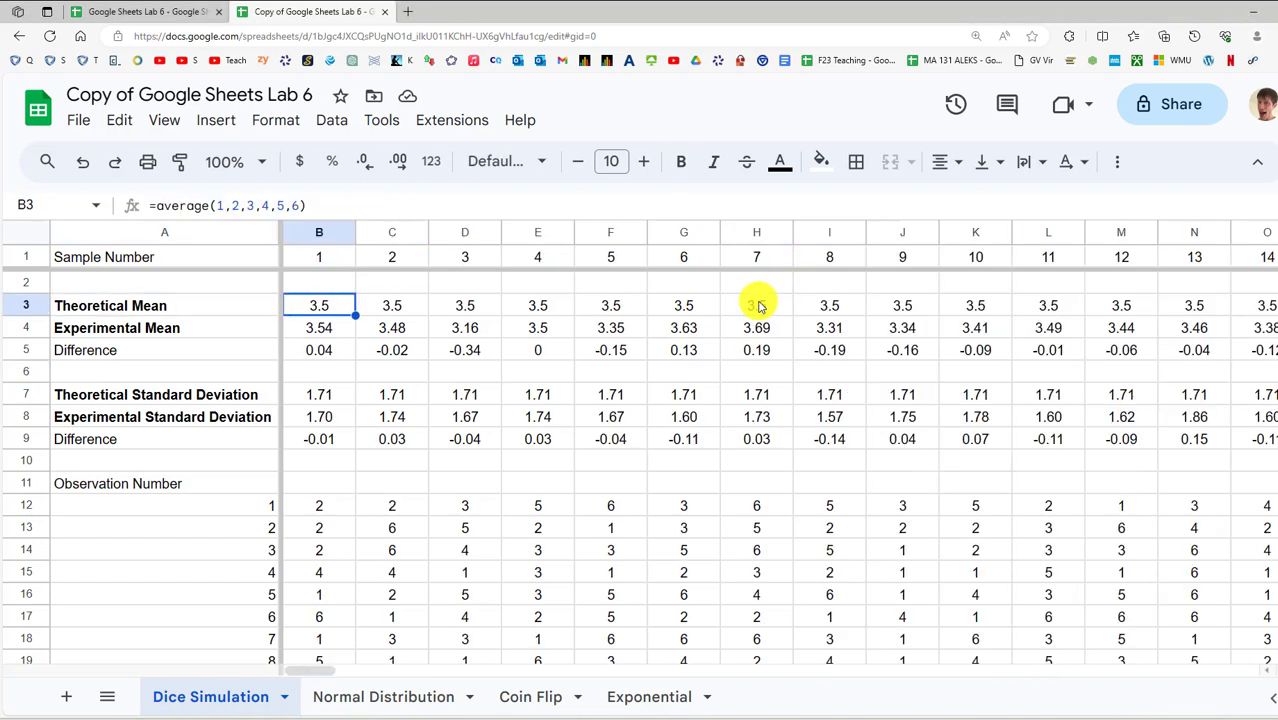
key("Down")
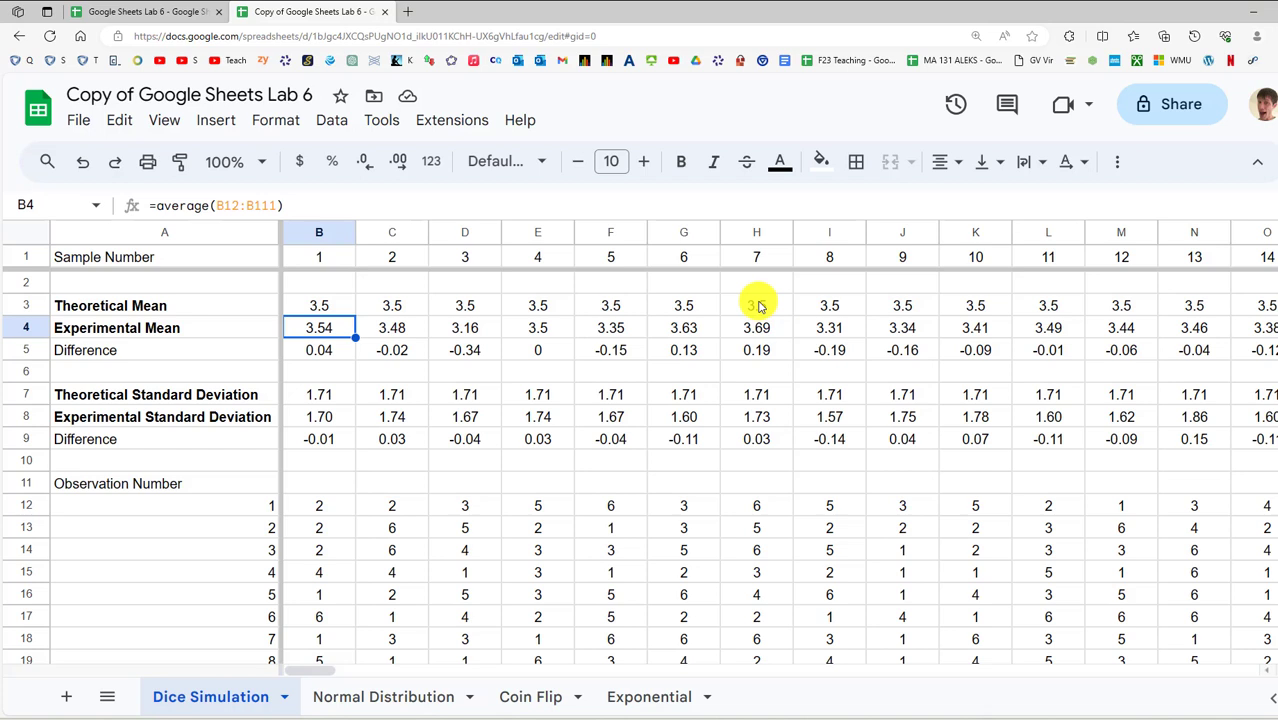
key("ctrl+shift+Right")
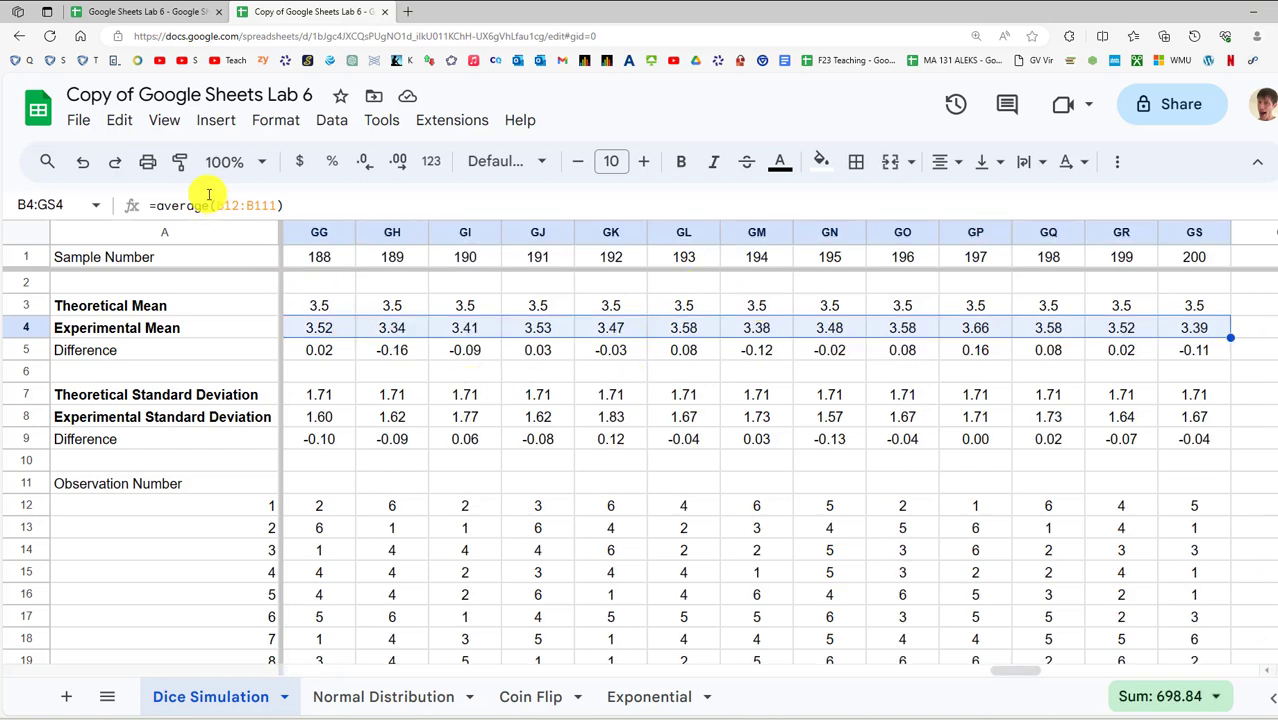
left_click(210, 124)
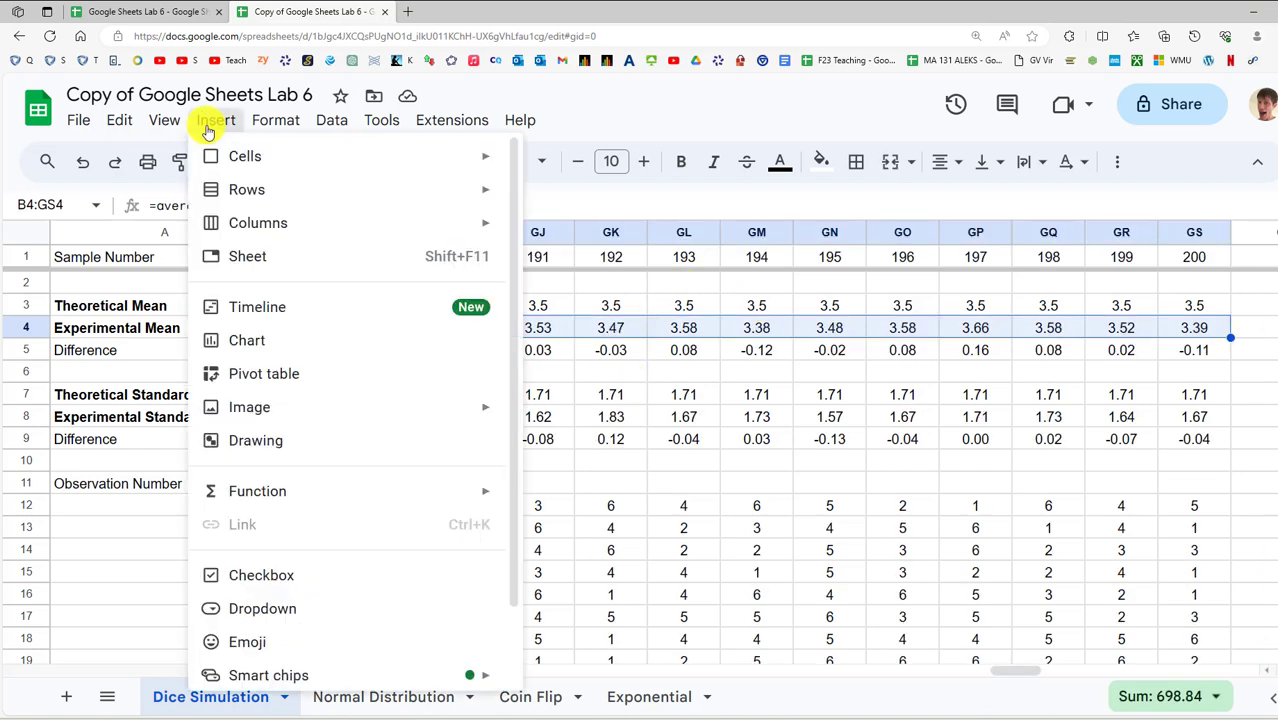
left_click(224, 342)
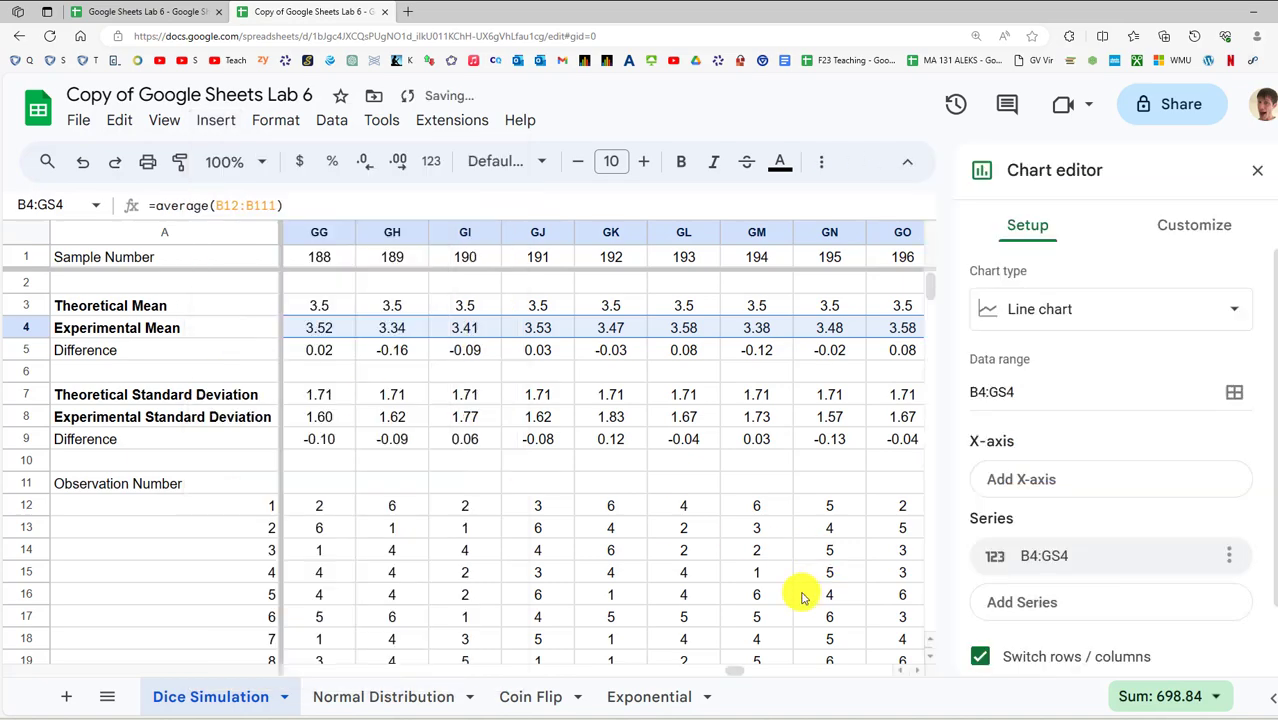
Bring the new Experimental Mean chart into view and browse the available chart types for it
left_click_drag(737, 677, 301, 637)
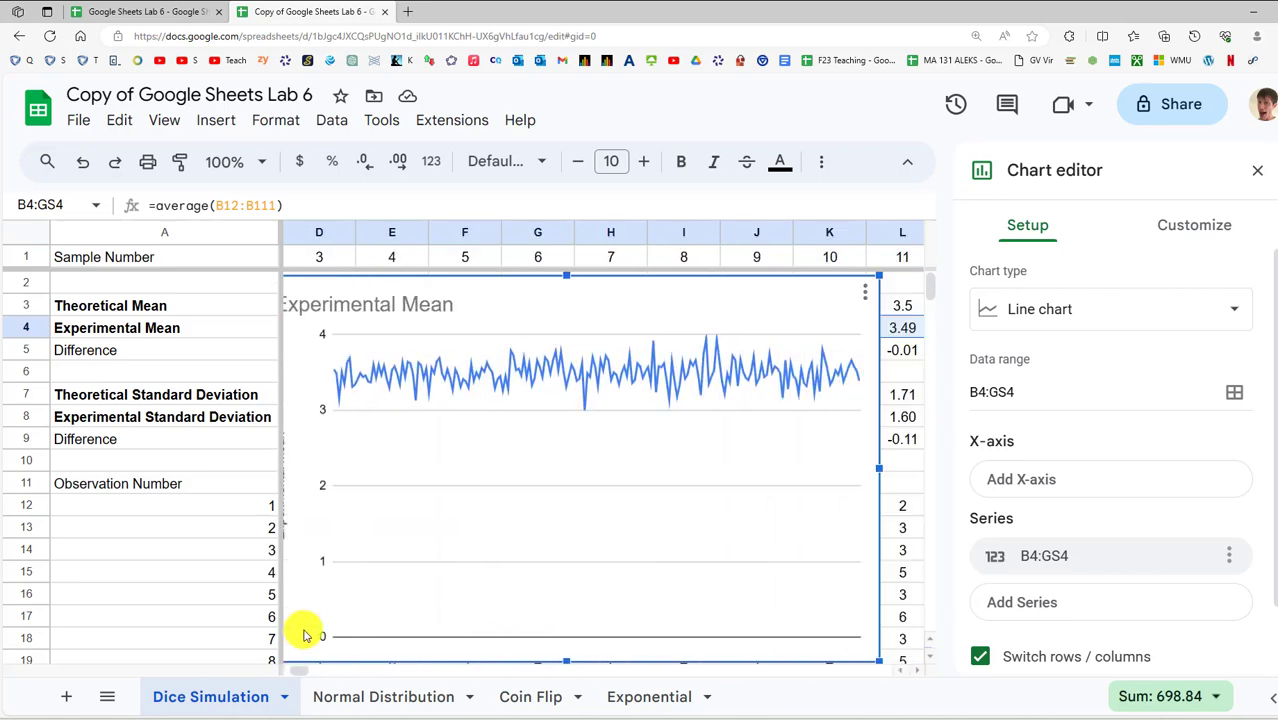
left_click(1068, 315)
scroll(1108, 480, "down", 10)
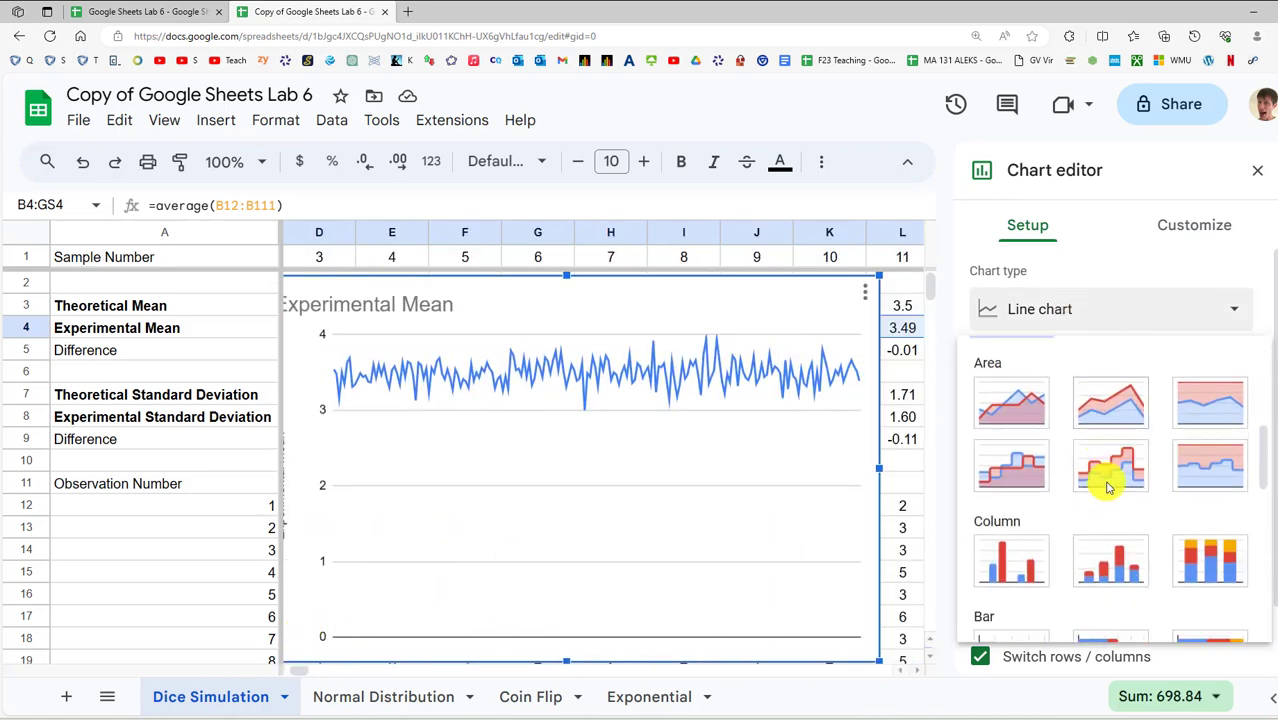
Change the Experimental Mean chart to a histogram with the centred title "Results from 200 dice roll simulation with n = 100"
left_click(1112, 405)
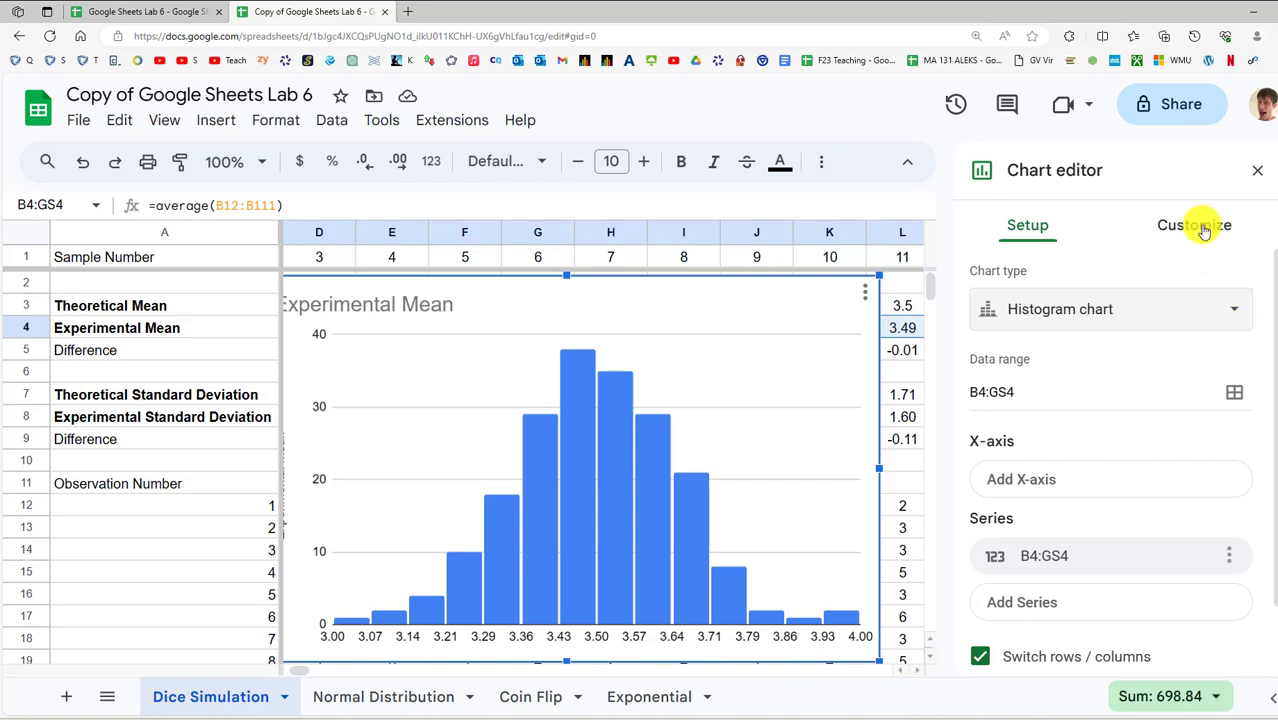
left_click(1202, 226)
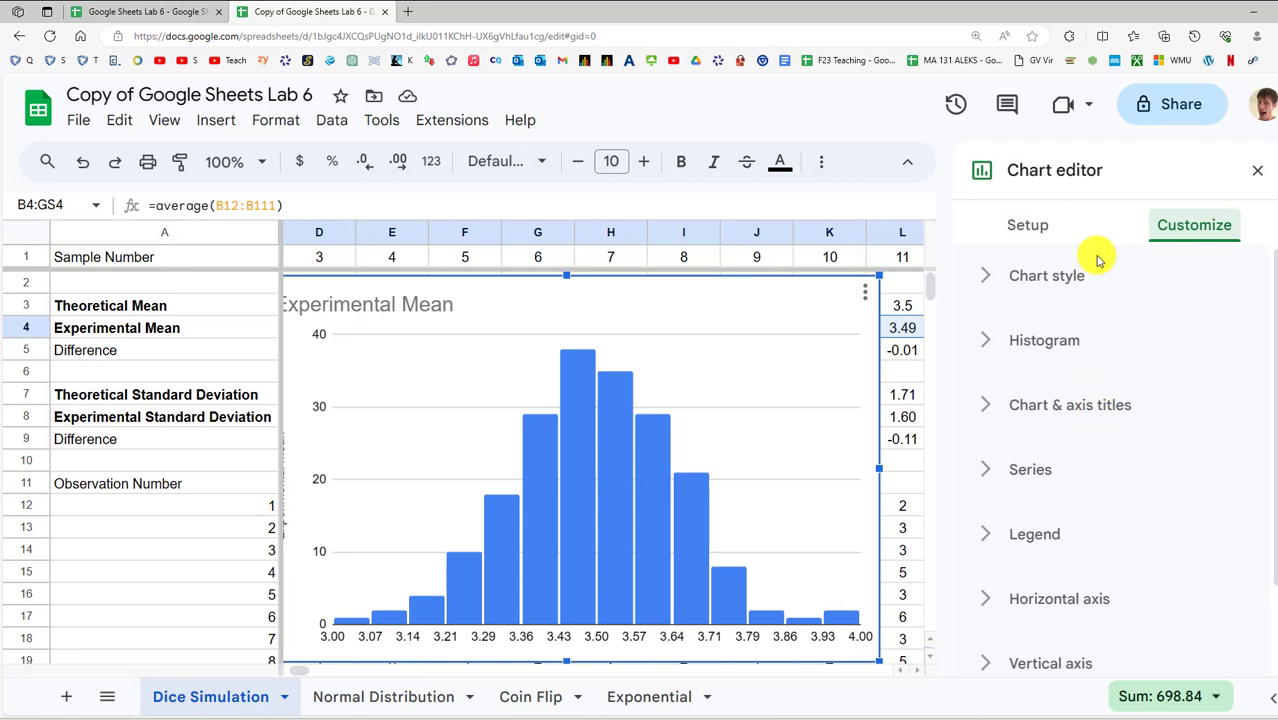
left_click(1087, 405)
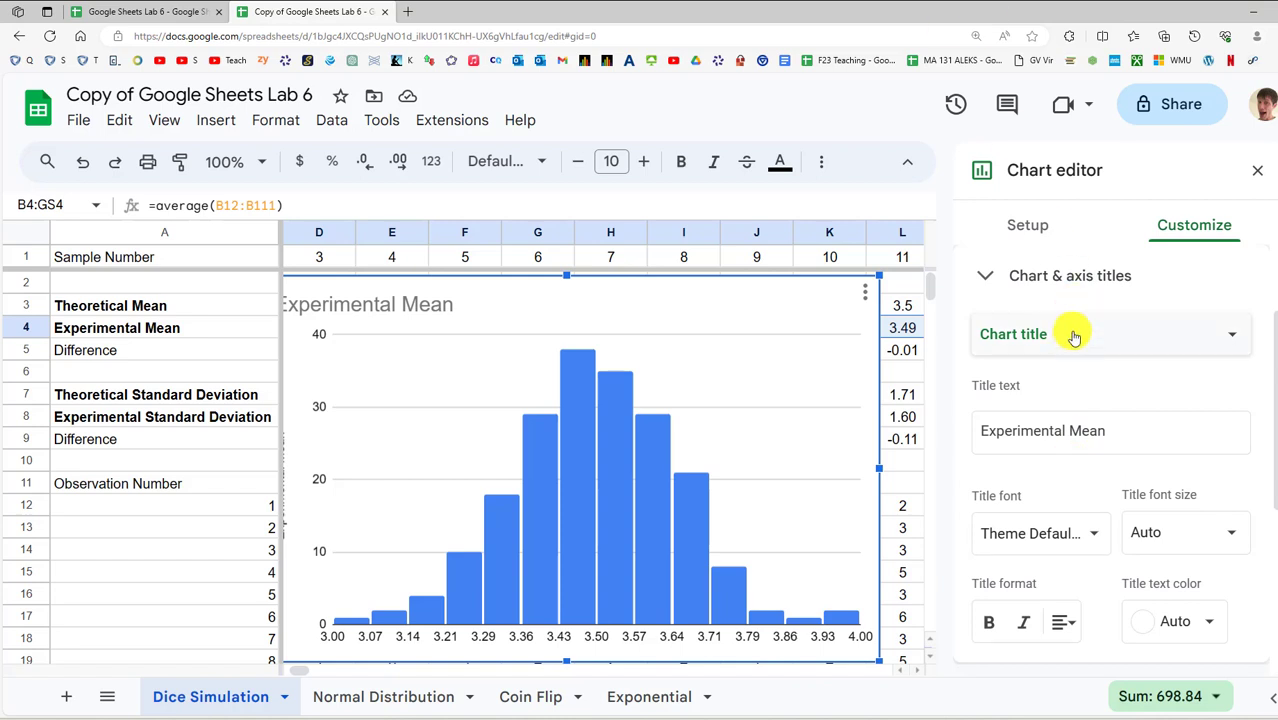
left_click(1135, 434)
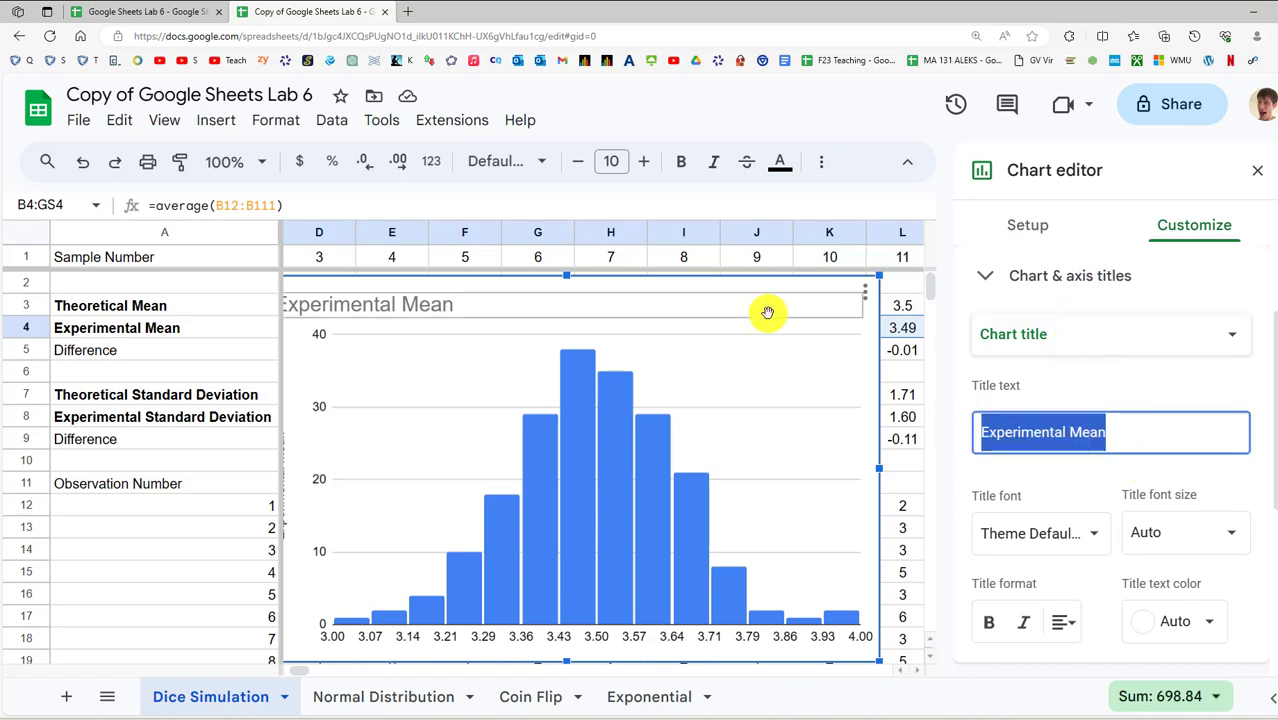
left_click(768, 315)
key("Delete")
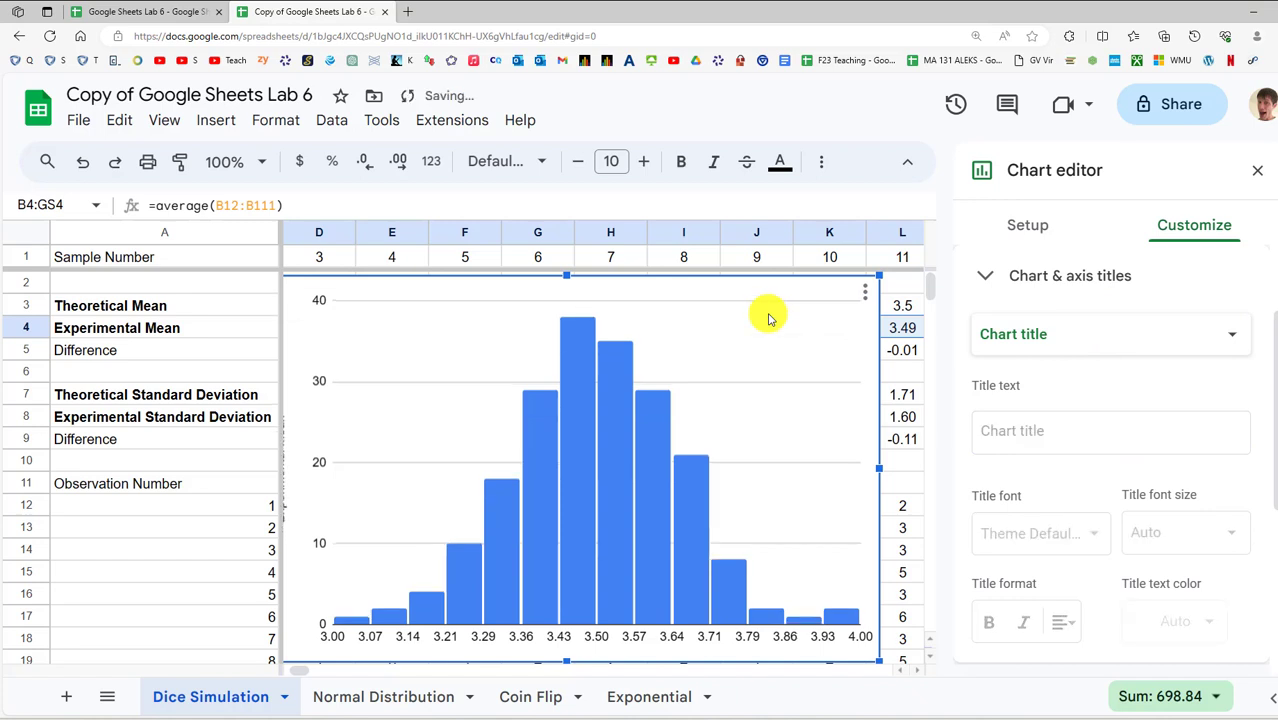
left_click(1058, 431)
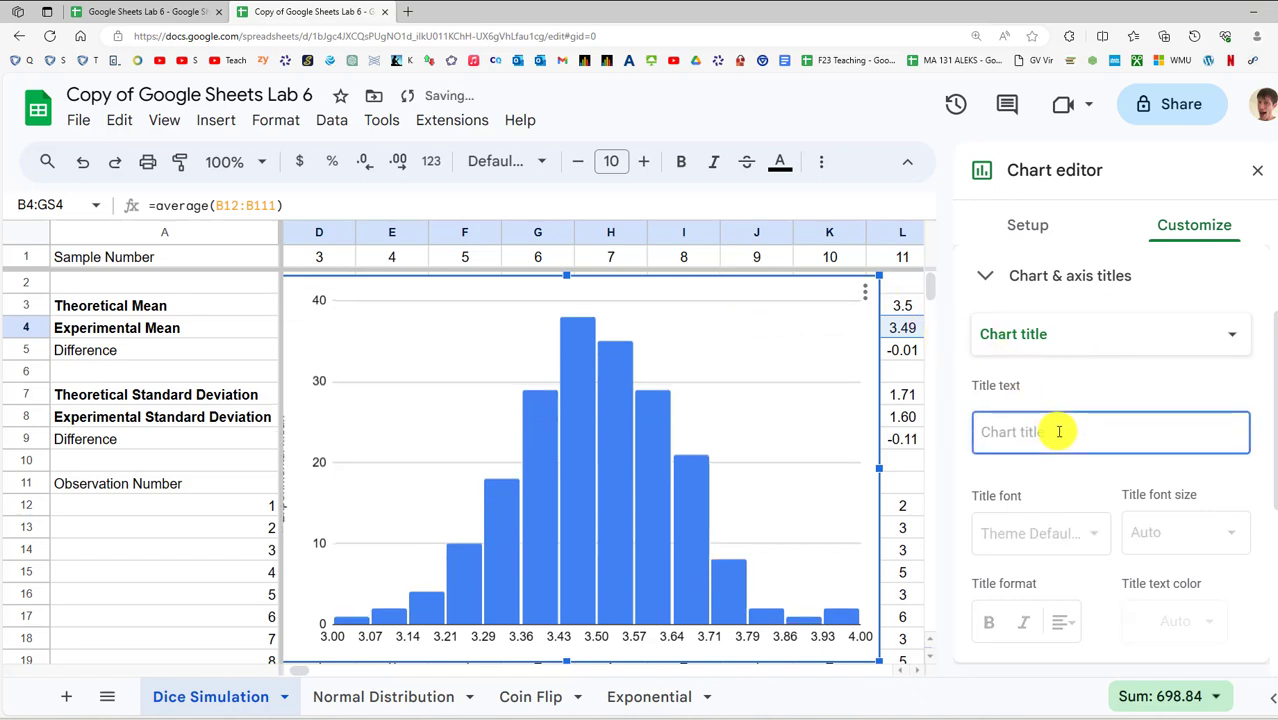
type("Results from 200 dice roll sim")
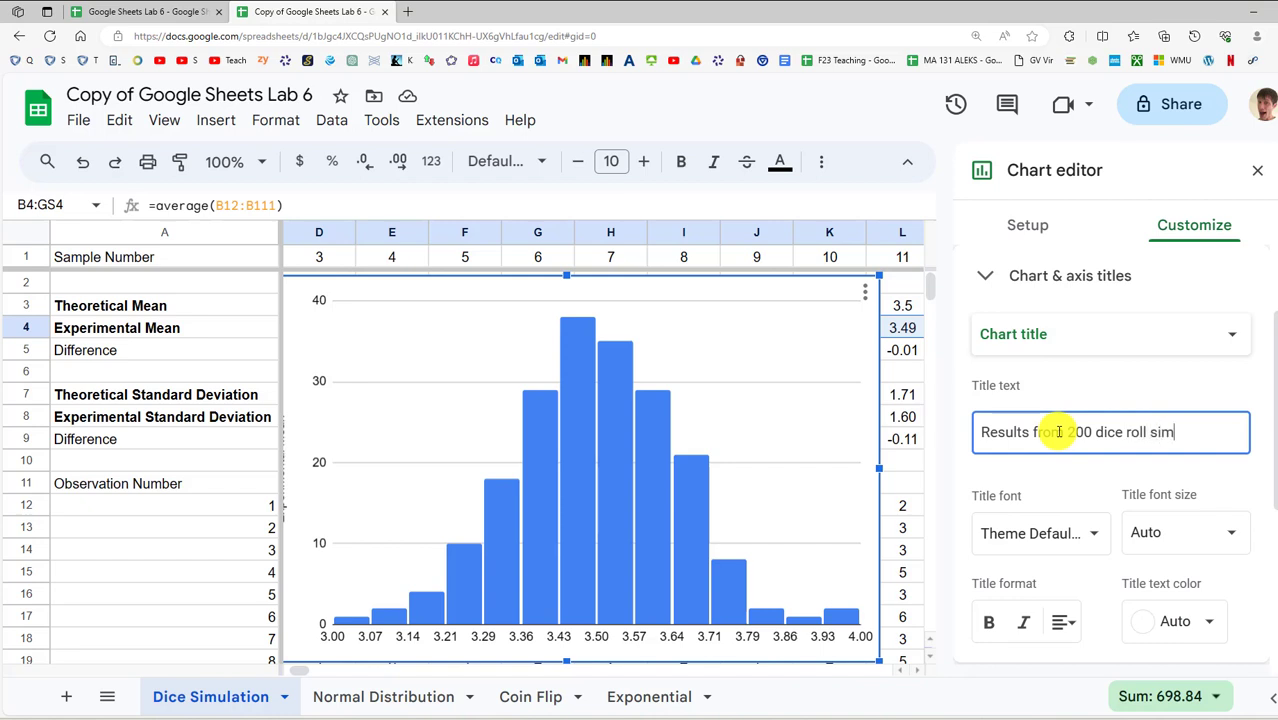
type("ulation with n = 100")
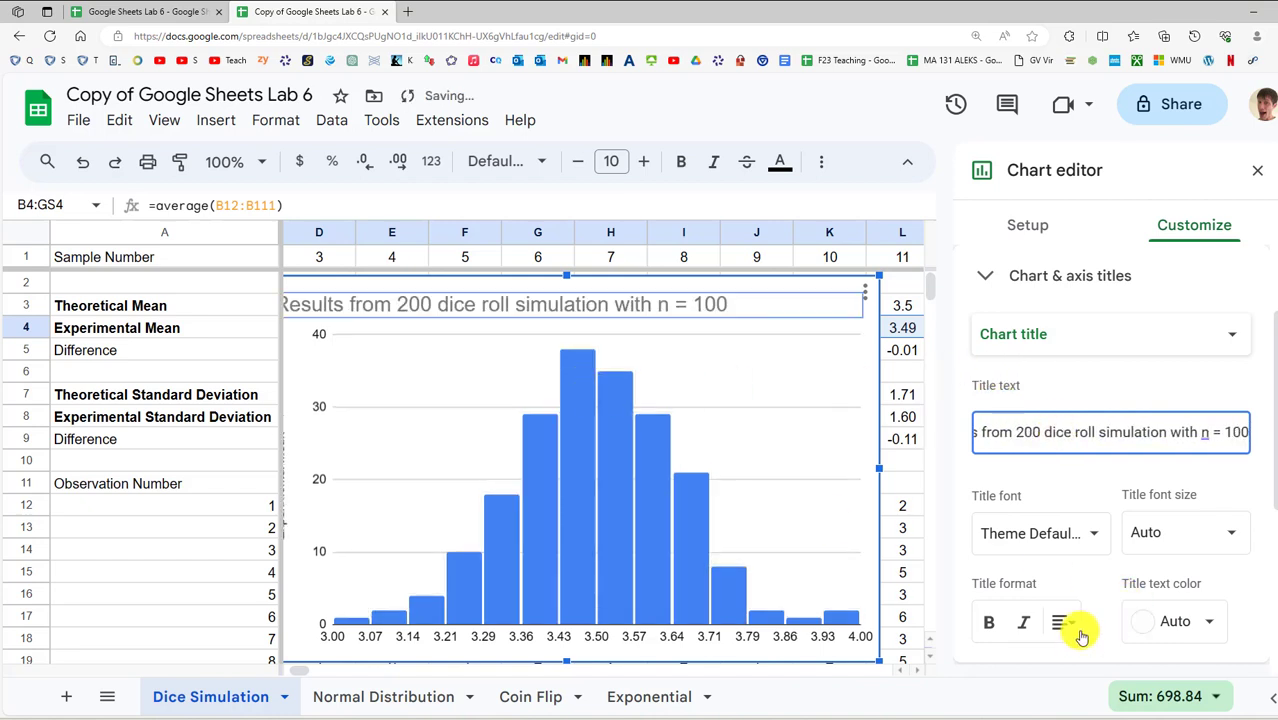
left_click(1062, 622)
left_click(1087, 662)
Set the histogram's horizontal axis title to "Sample Mean"
left_click(1073, 334)
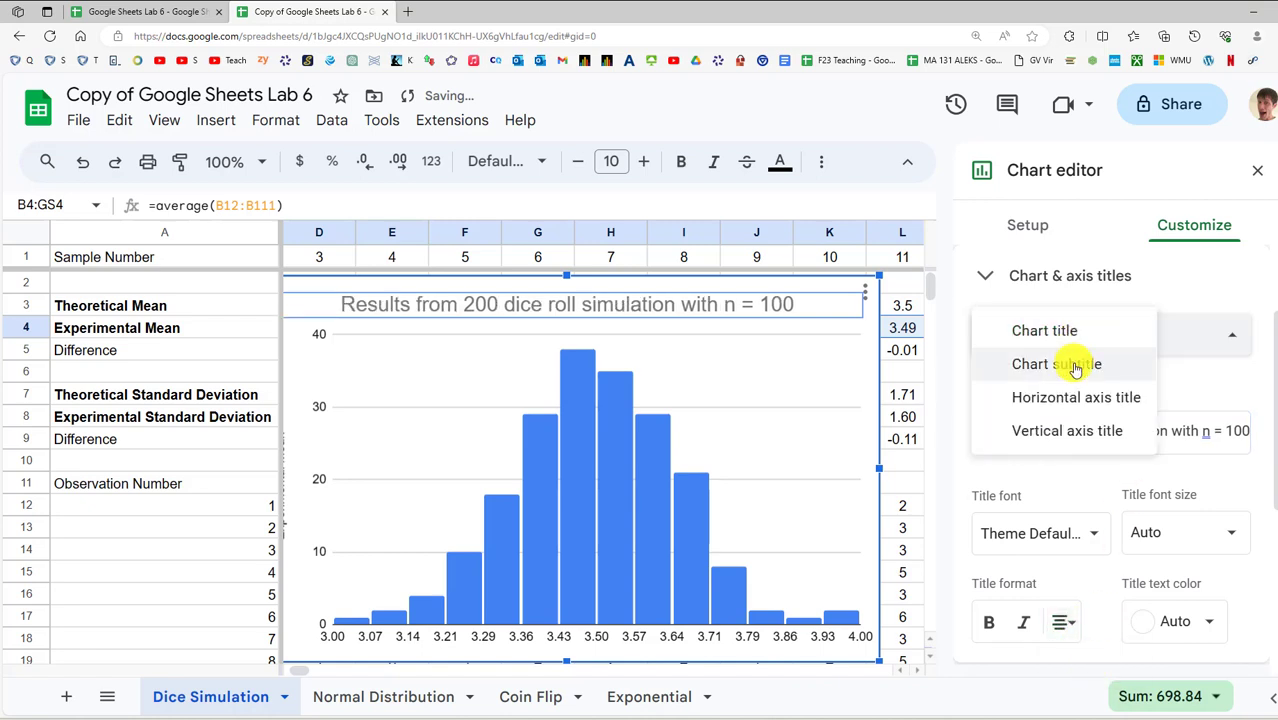
left_click(1073, 395)
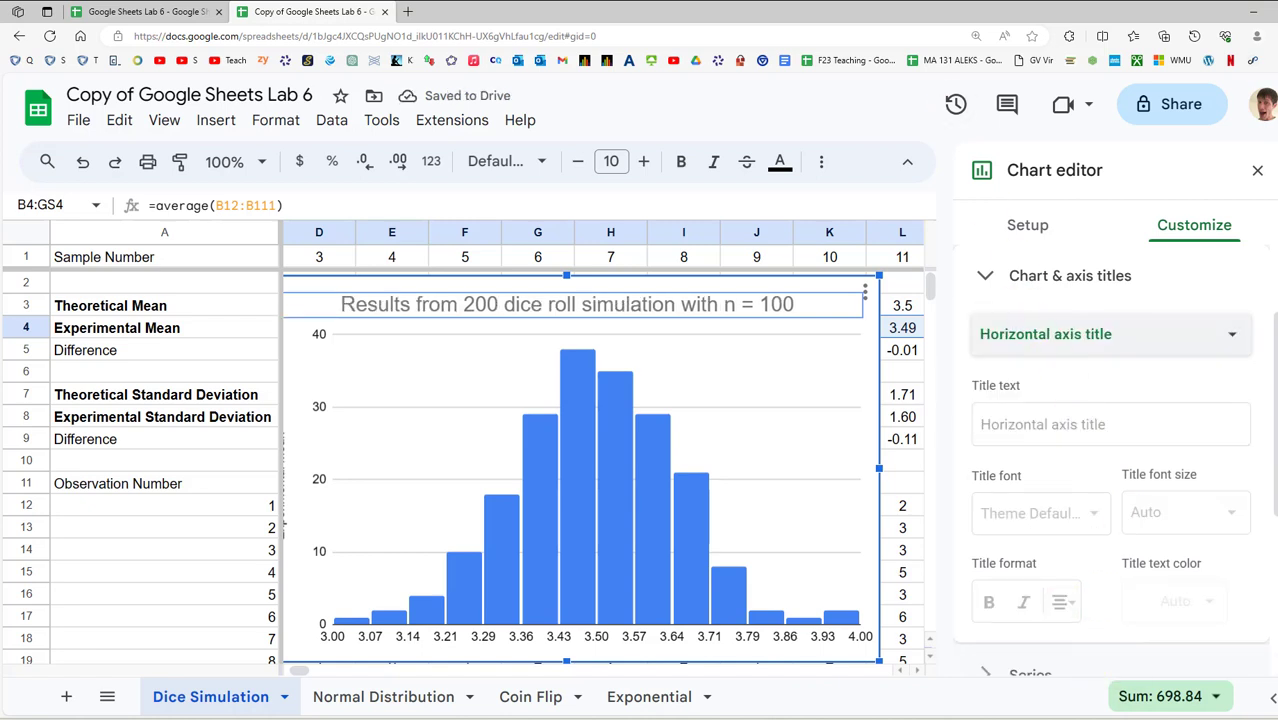
left_click(1078, 424)
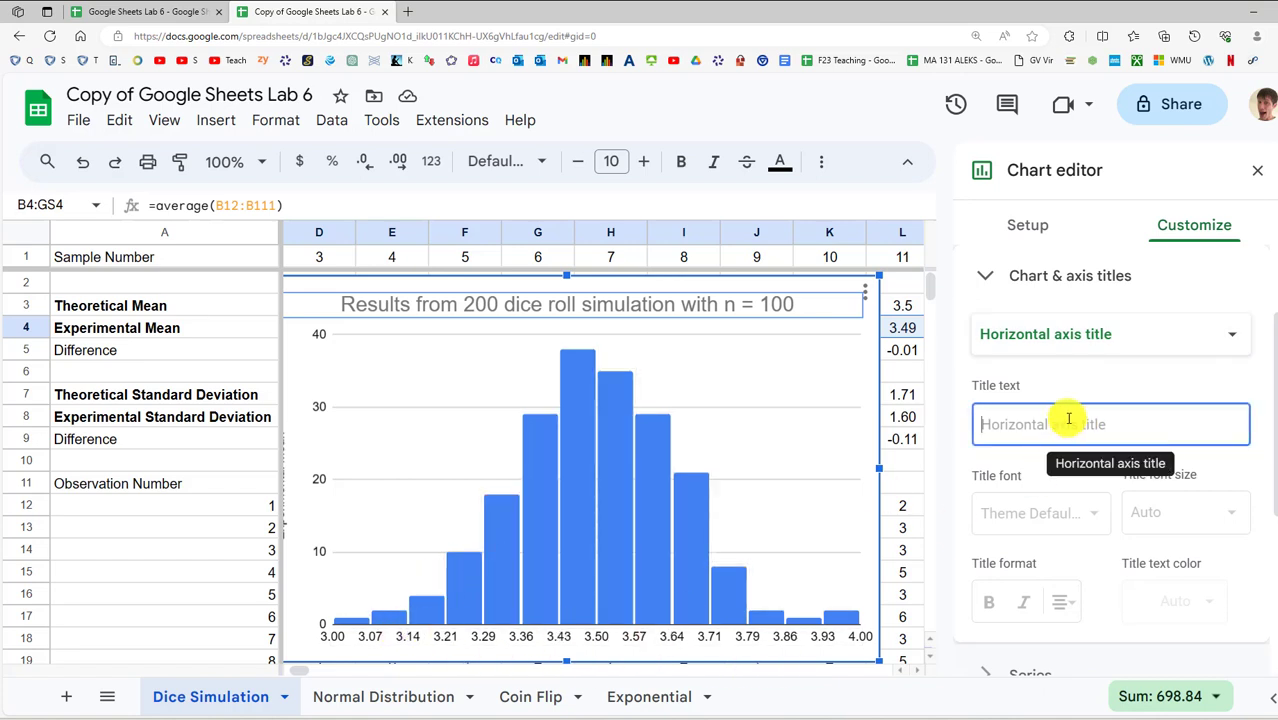
type("Sample Mean")
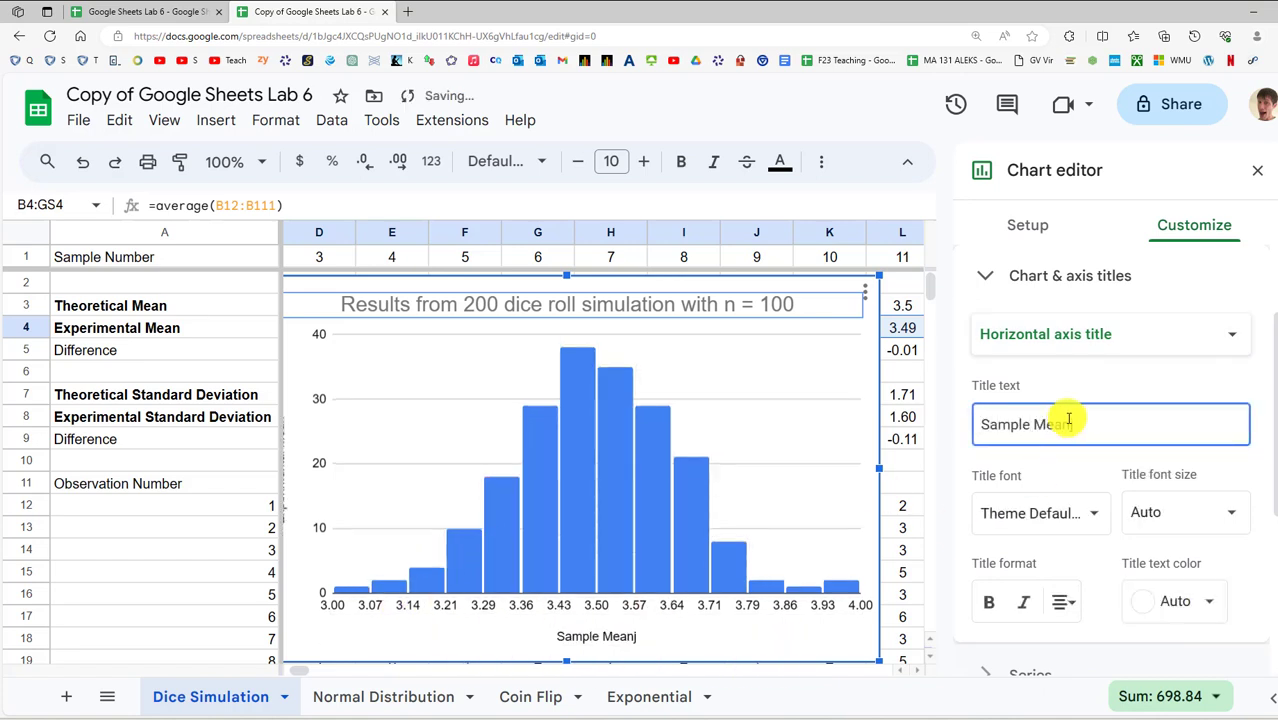
Change the histogram's vertical axis title to "Frequency" and close the chart editor
left_click(1004, 334)
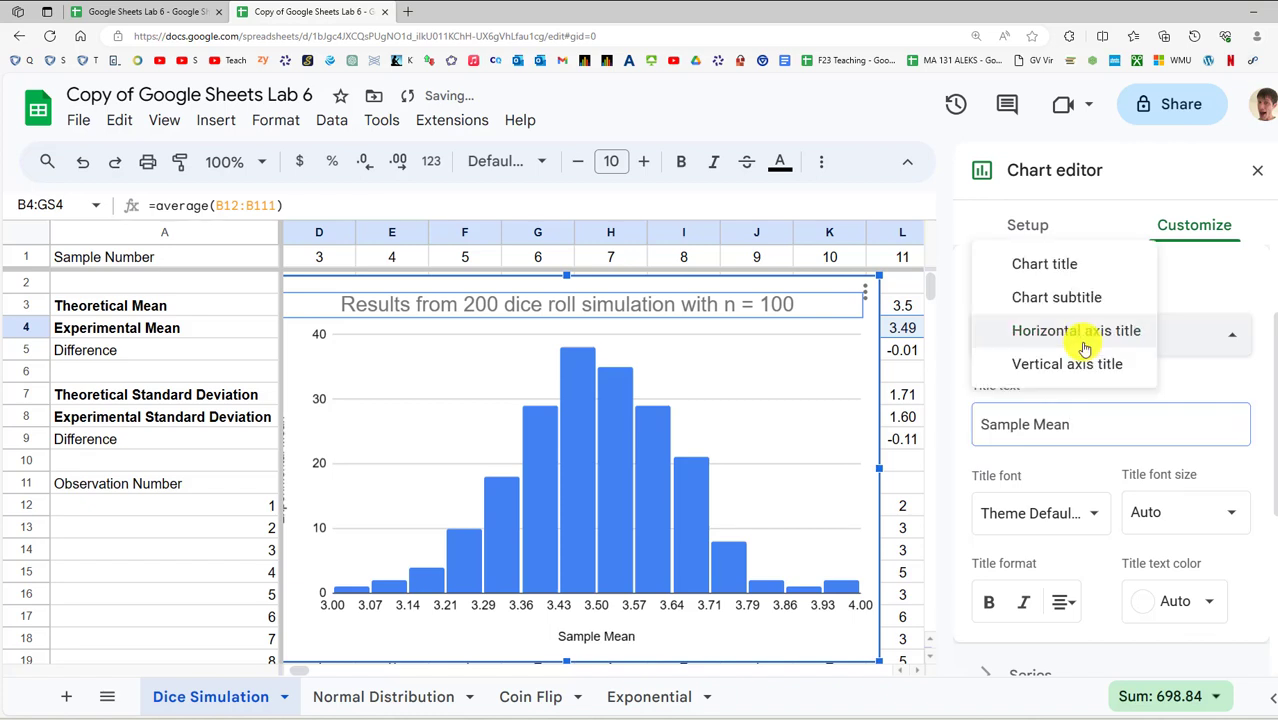
left_click(1061, 362)
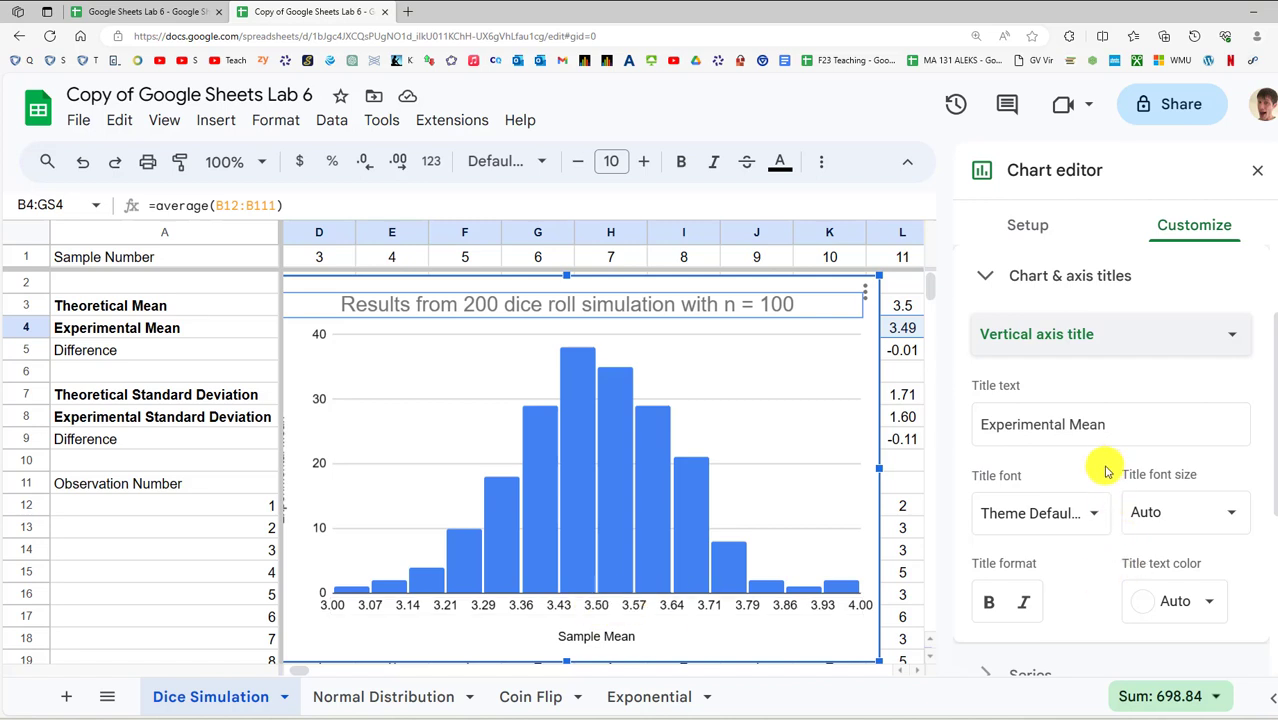
left_click(1100, 424)
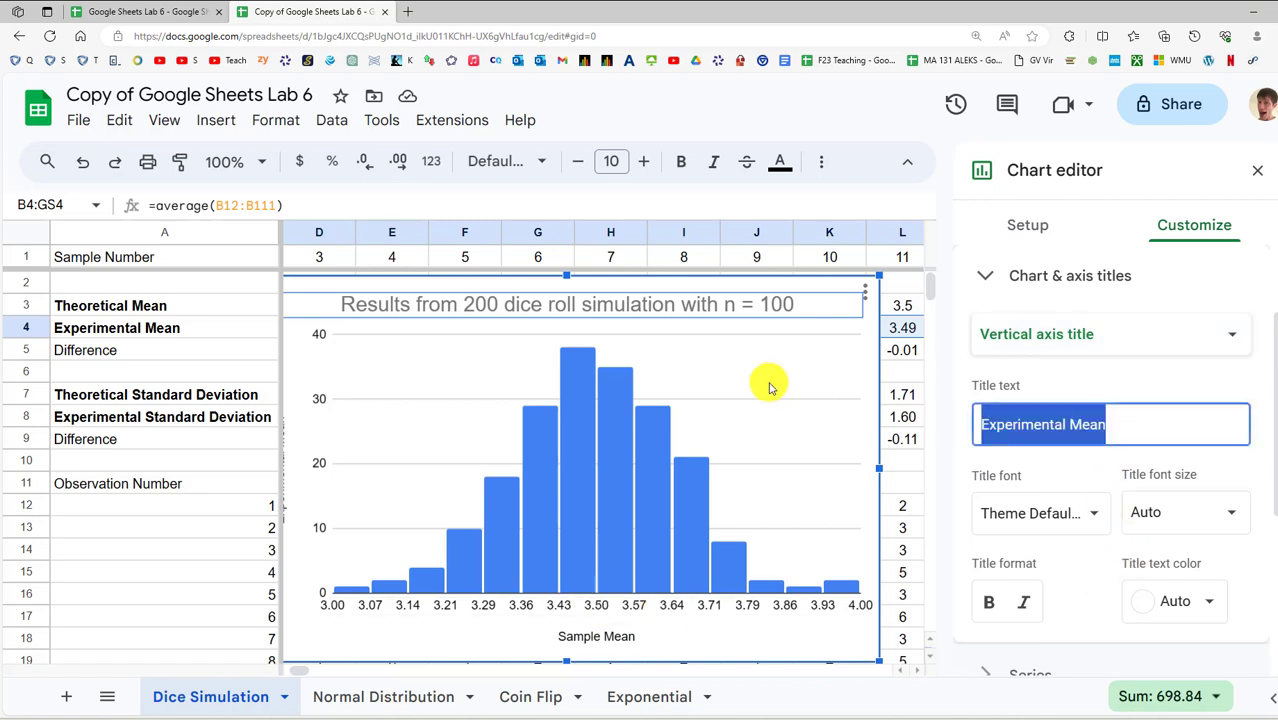
type("Frequency")
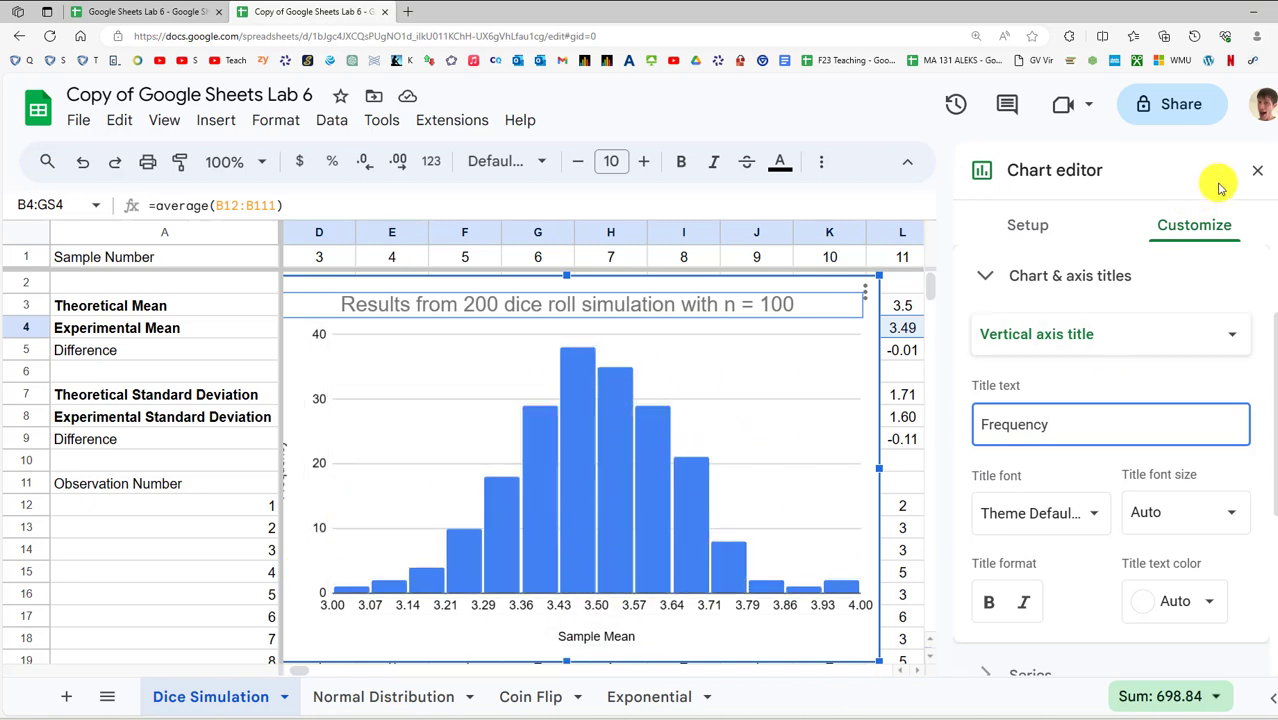
left_click(1256, 174)
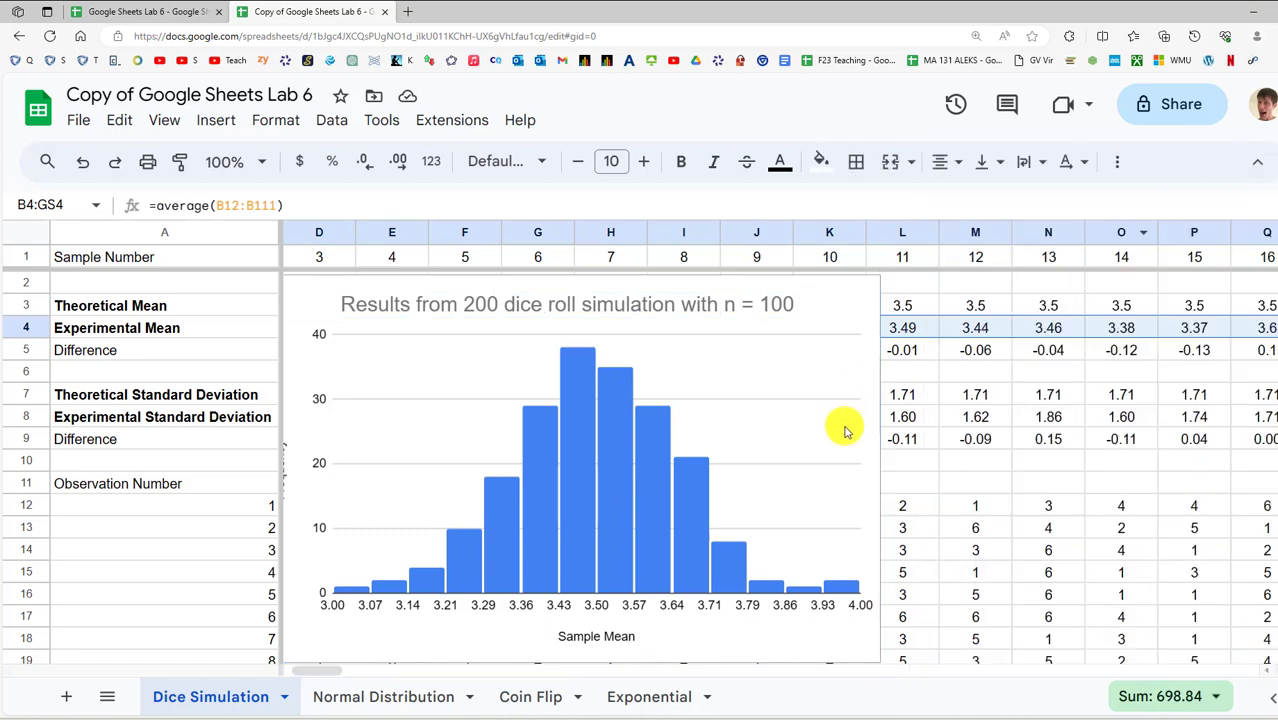
Move the histogram to its own sheet and rename that sheet "Sample Mean Histogram"
left_click(865, 292)
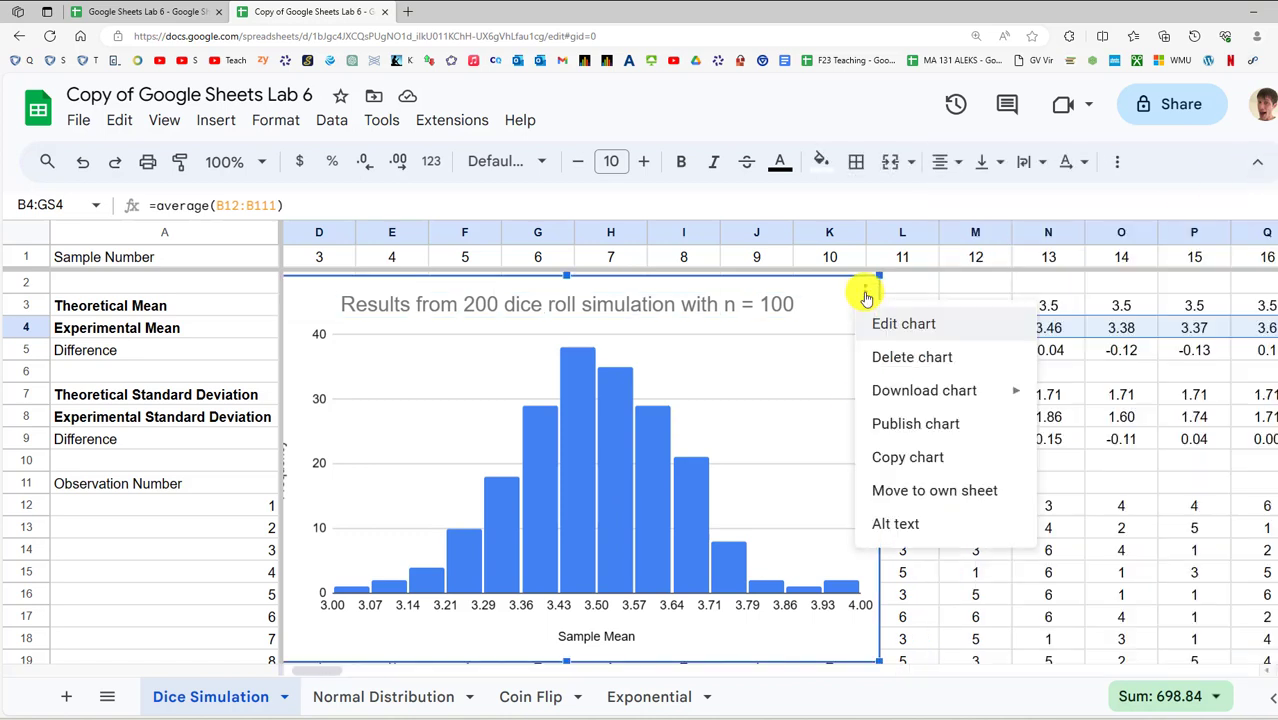
left_click(903, 492)
double_click(336, 692)
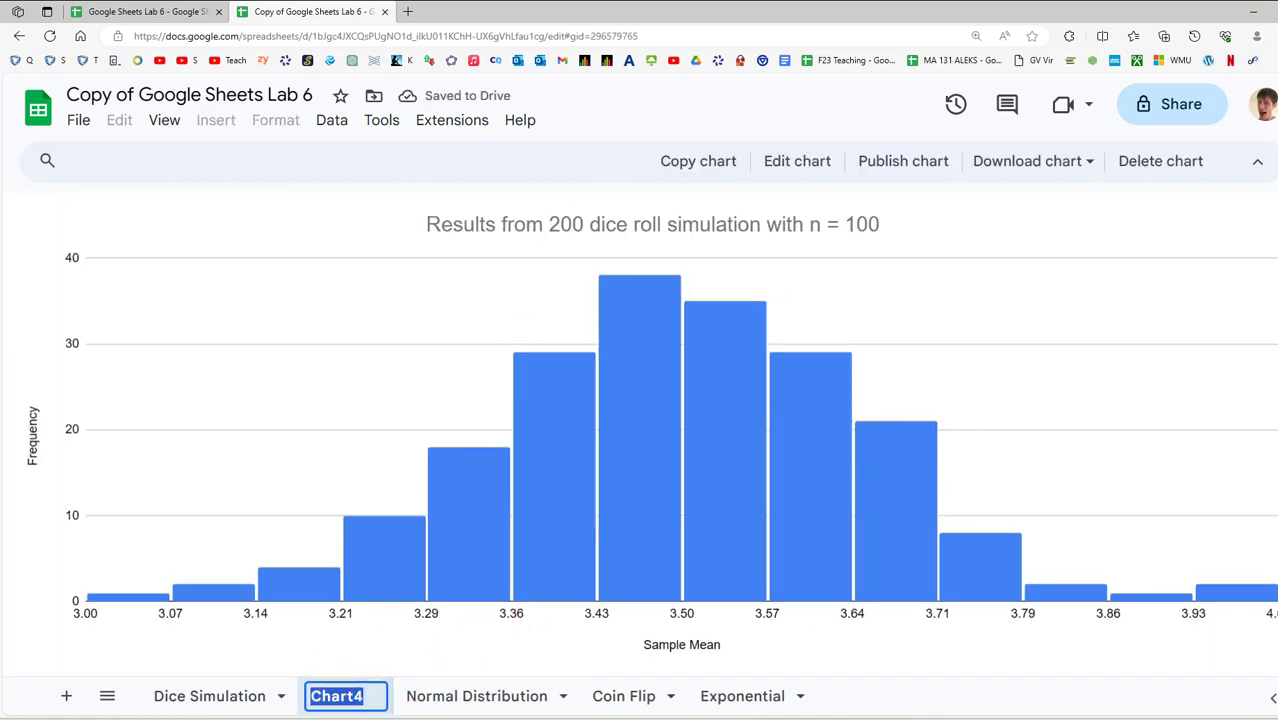
type("Sample Mean H")
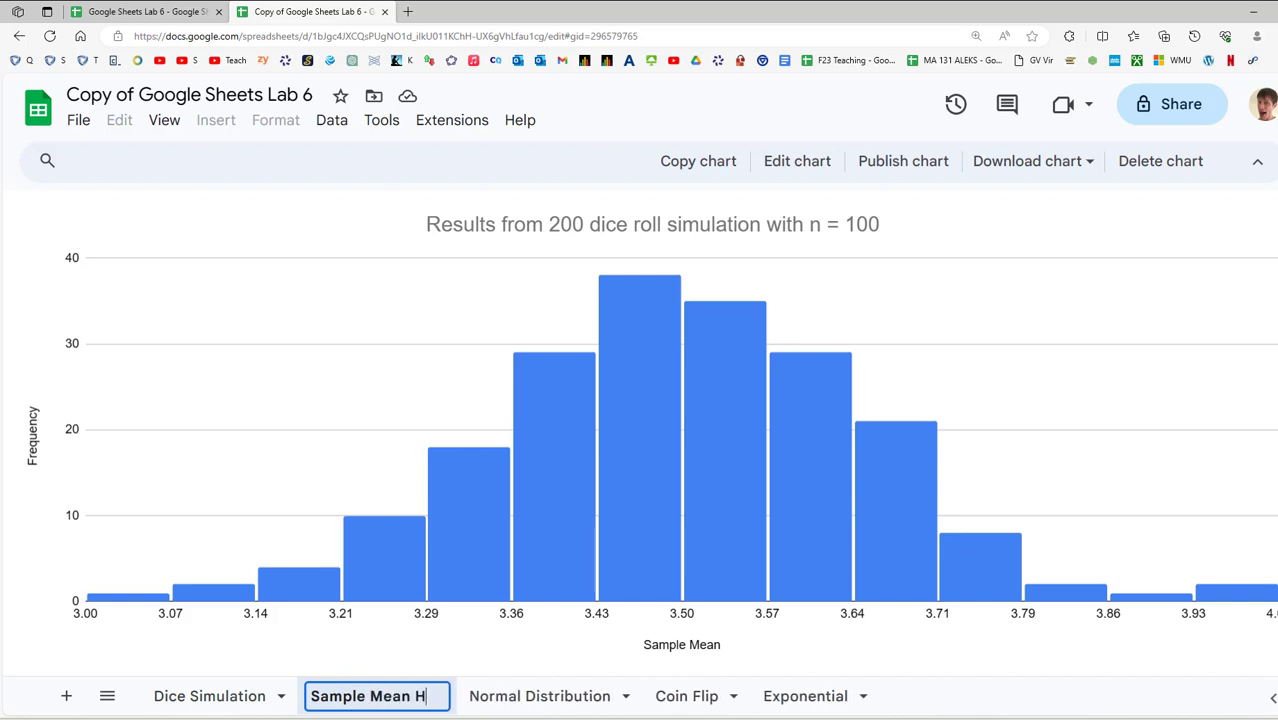
type("istogram")
key("Return")
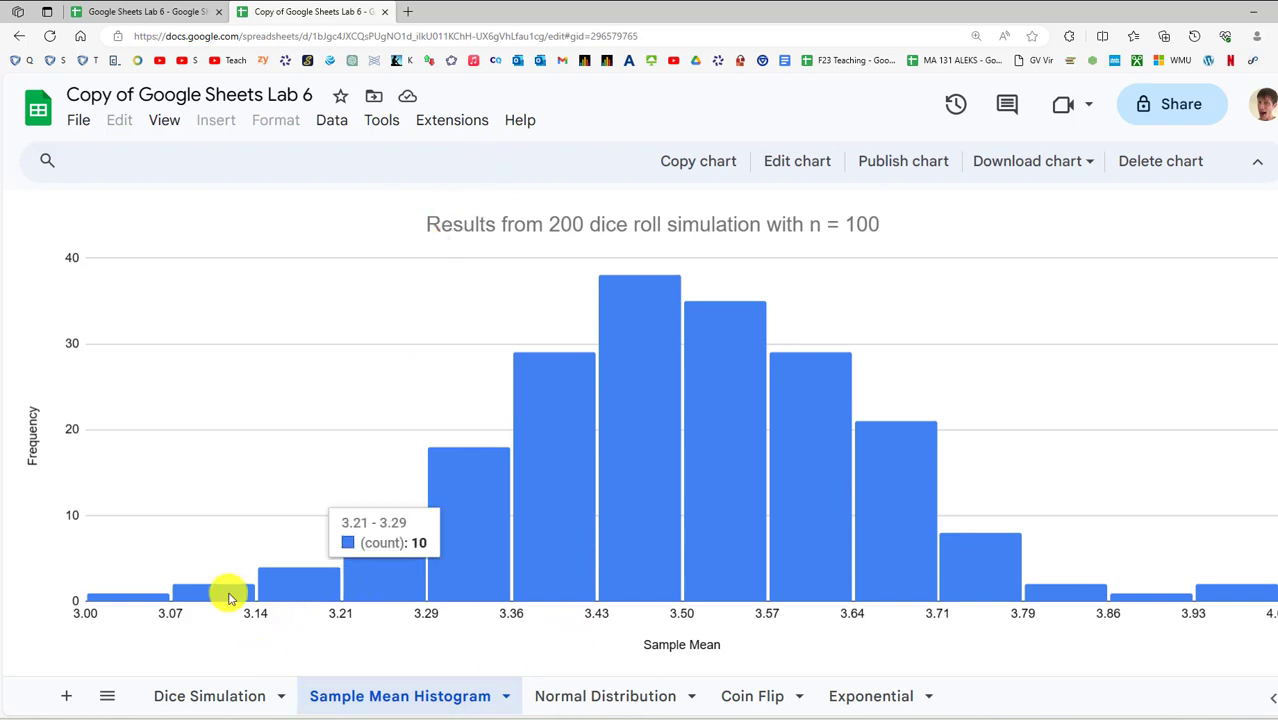
Open the Normal Distribution sheet and switch to PowerPoint to review the Godzilla property damage example
left_click(212, 696)
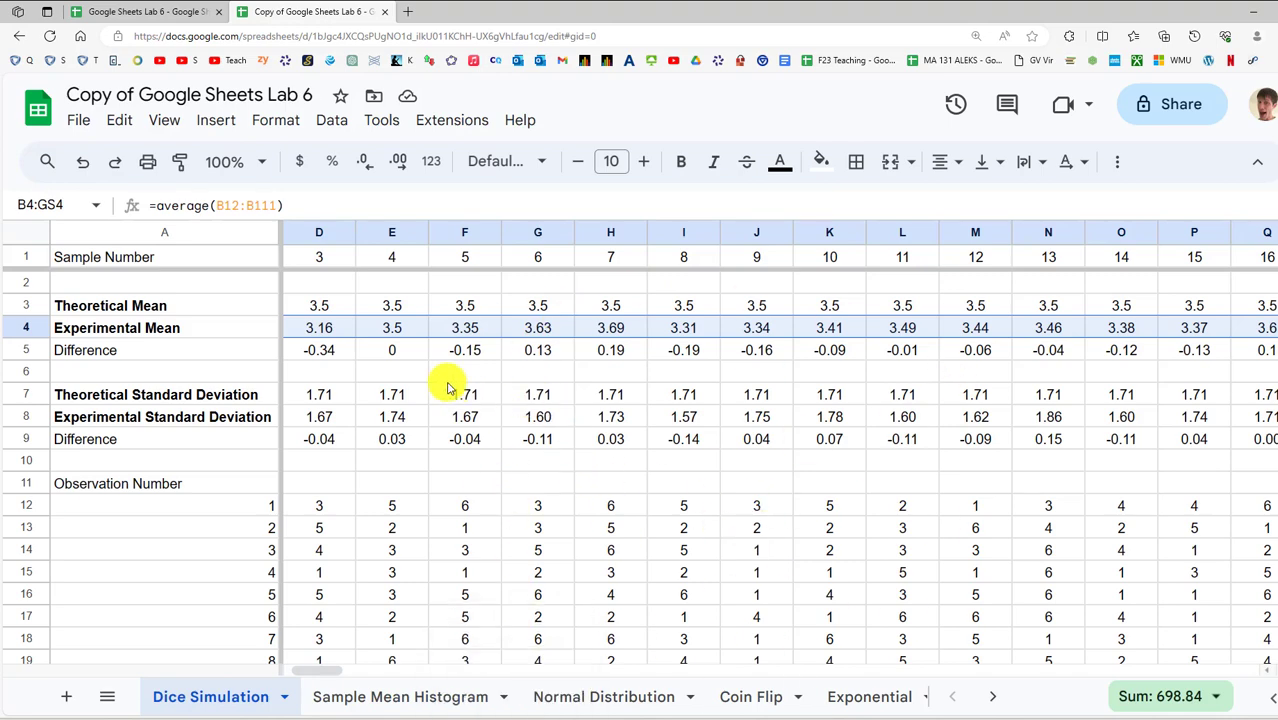
left_click(615, 696)
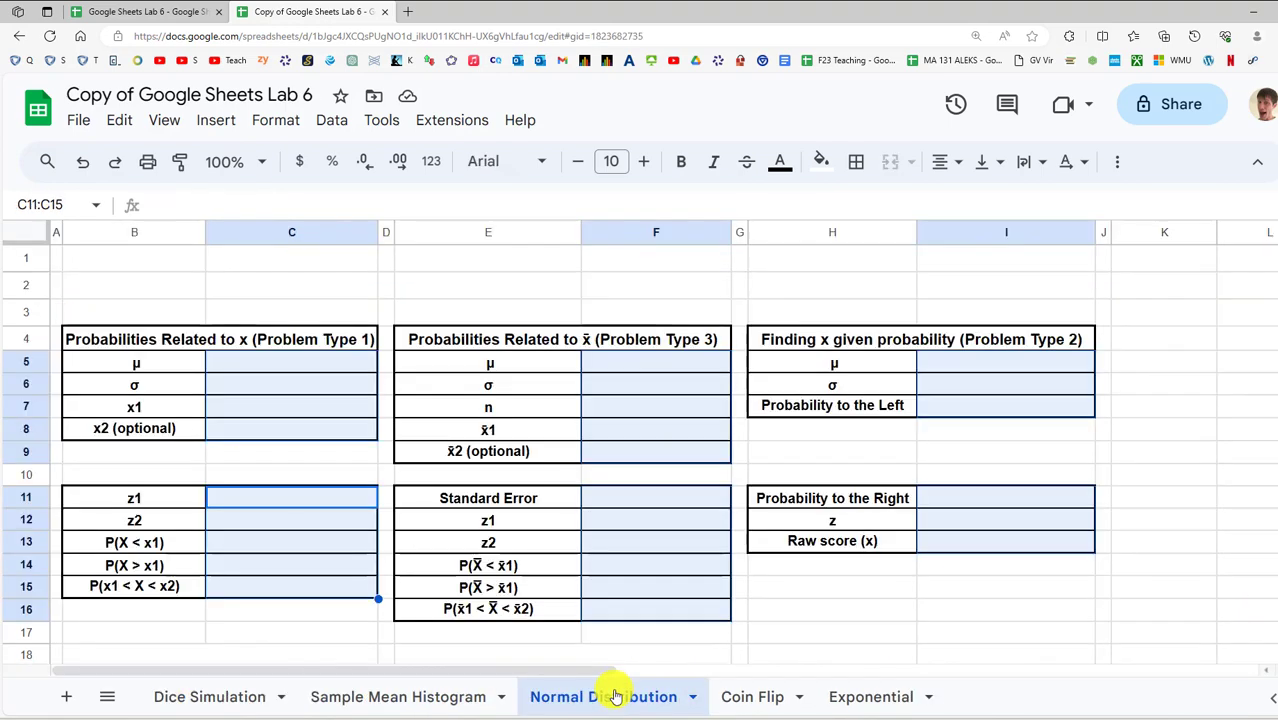
left_click(374, 262)
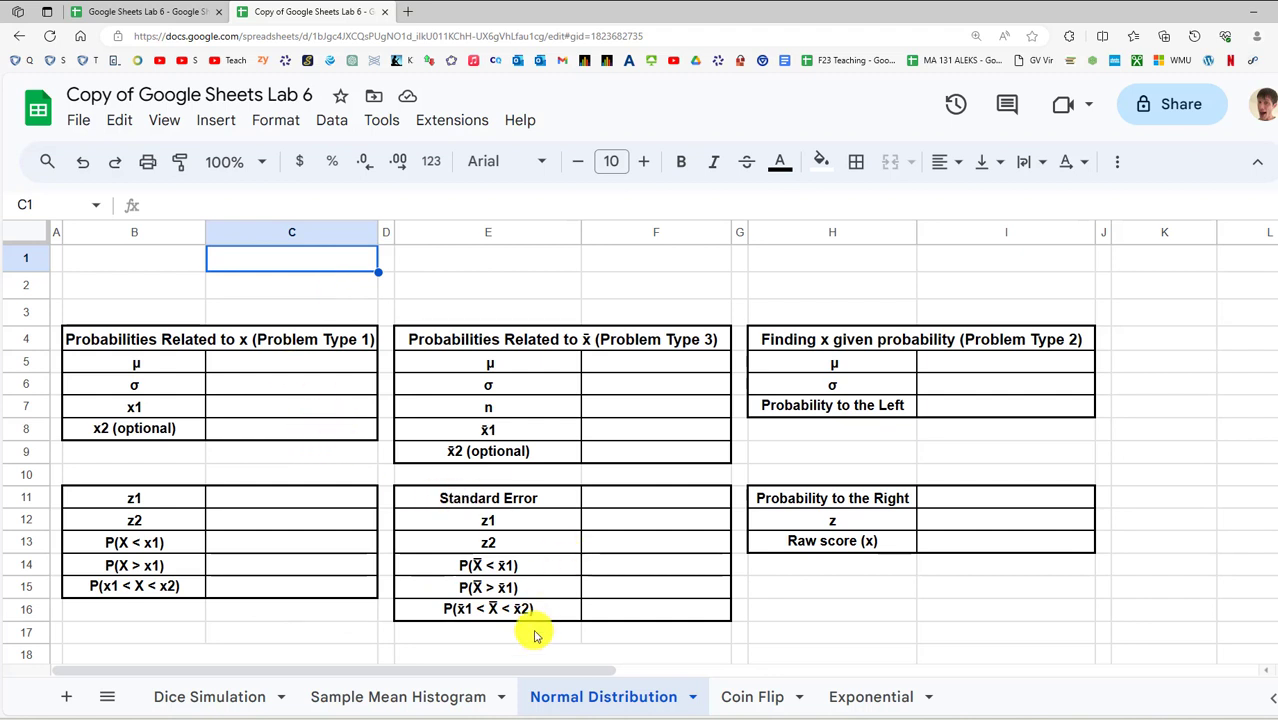
mouse_move(525, 719)
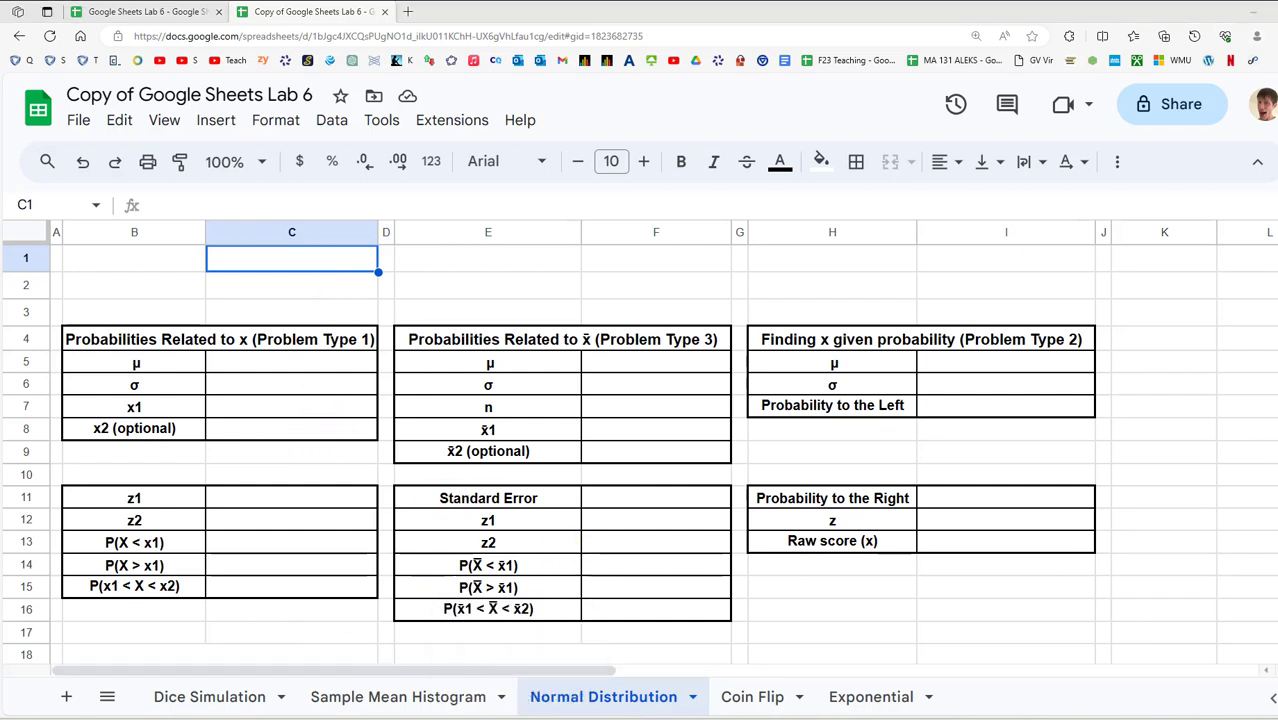
key("alt+Tab")
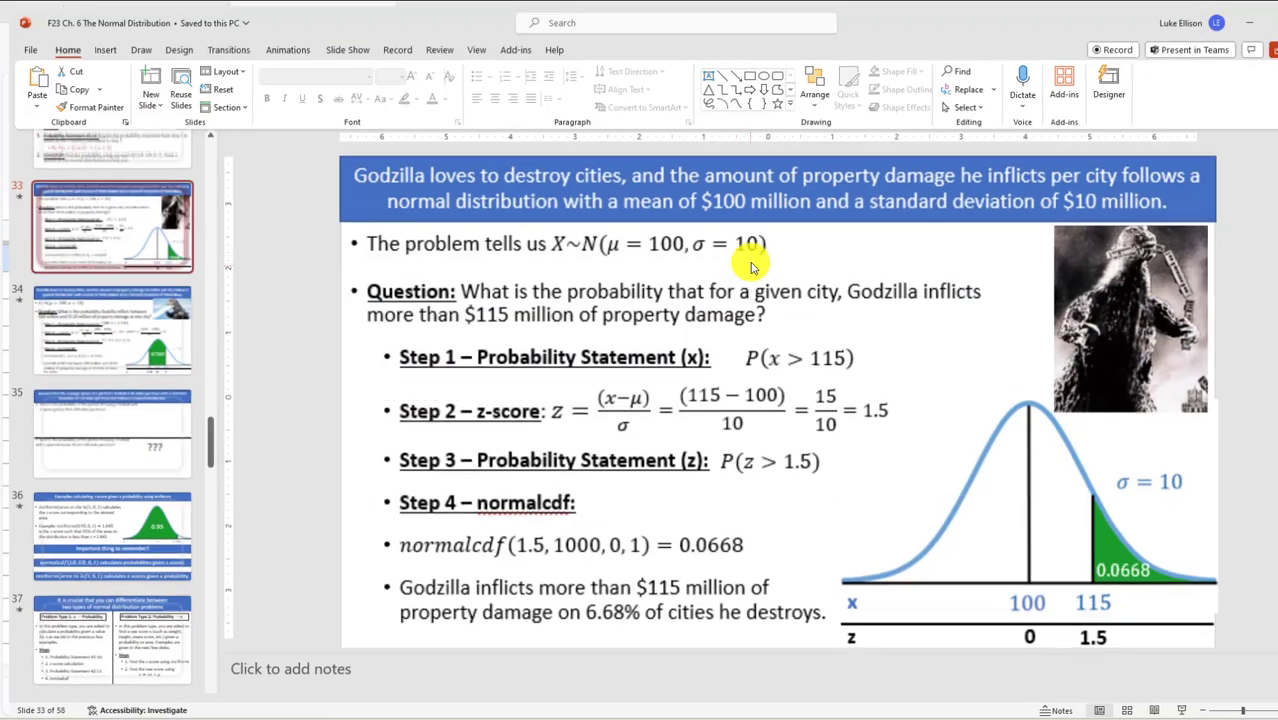
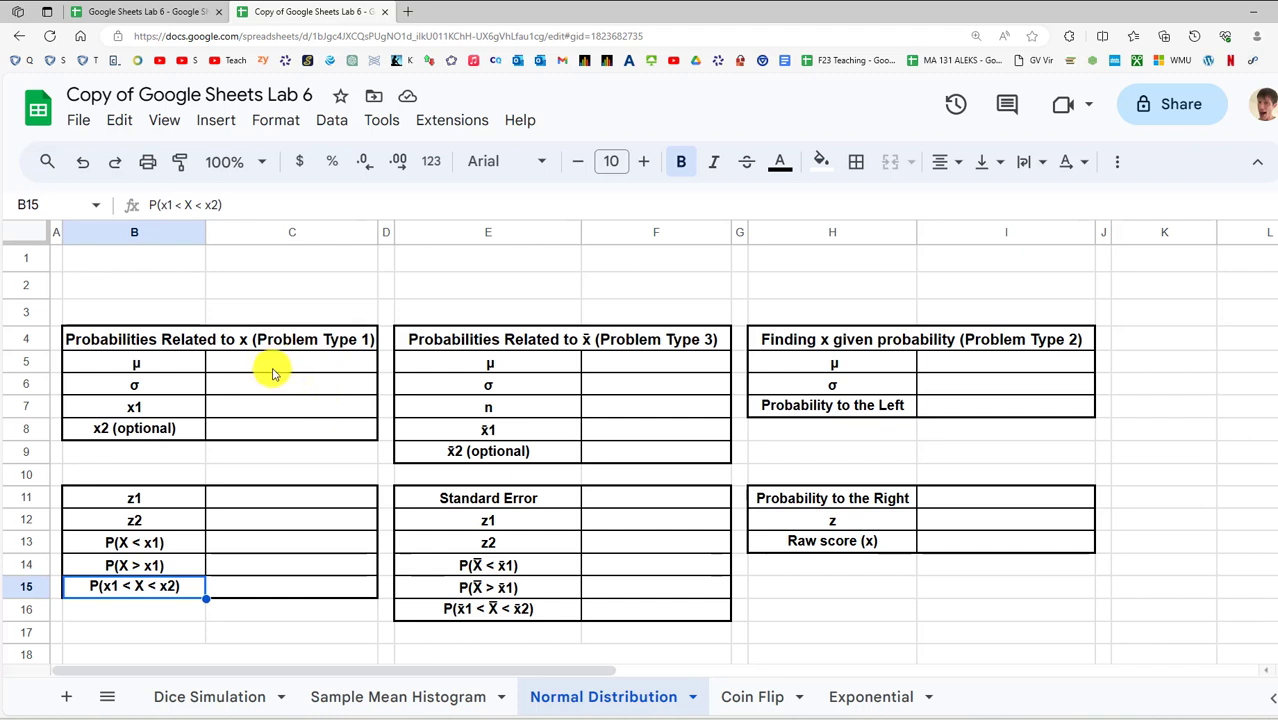
Fill the input cells C5:C8, F5:F9 and I5:I7 of the three problem tables on the Normal Distribution sheet with light green
left_click_drag(194, 336, 964, 448)
left_click(622, 436)
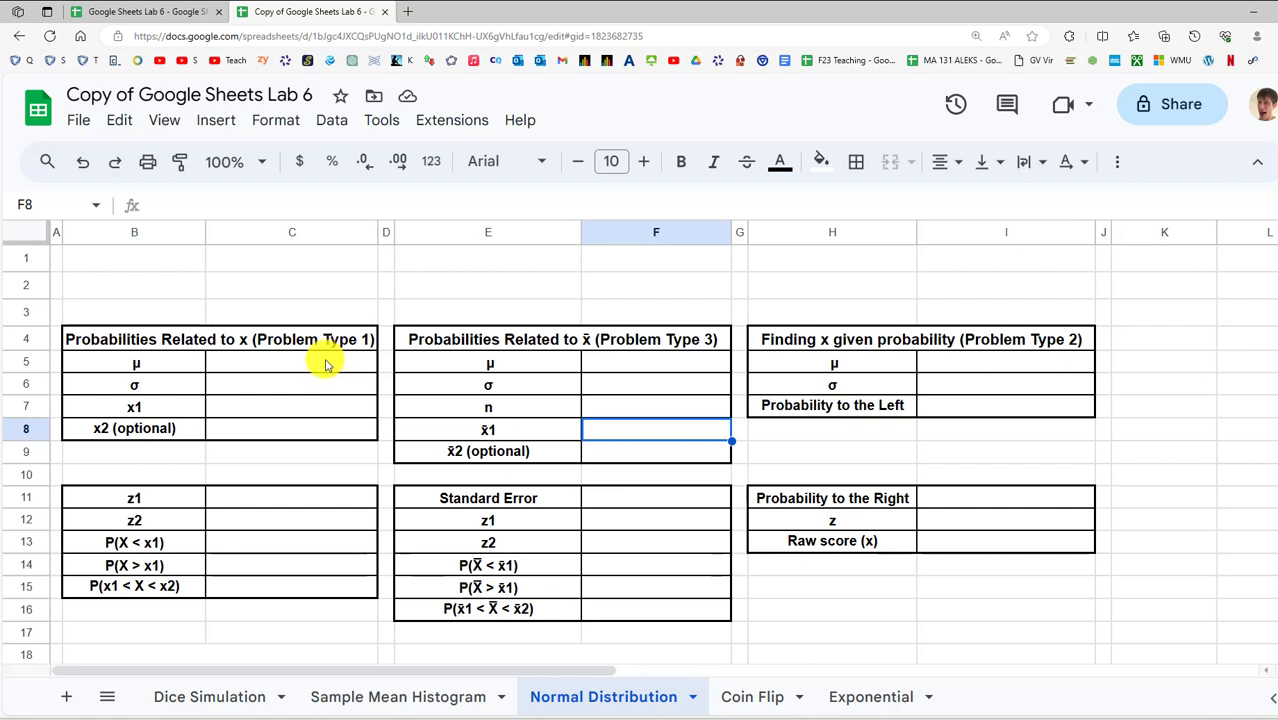
left_click_drag(325, 363, 330, 441)
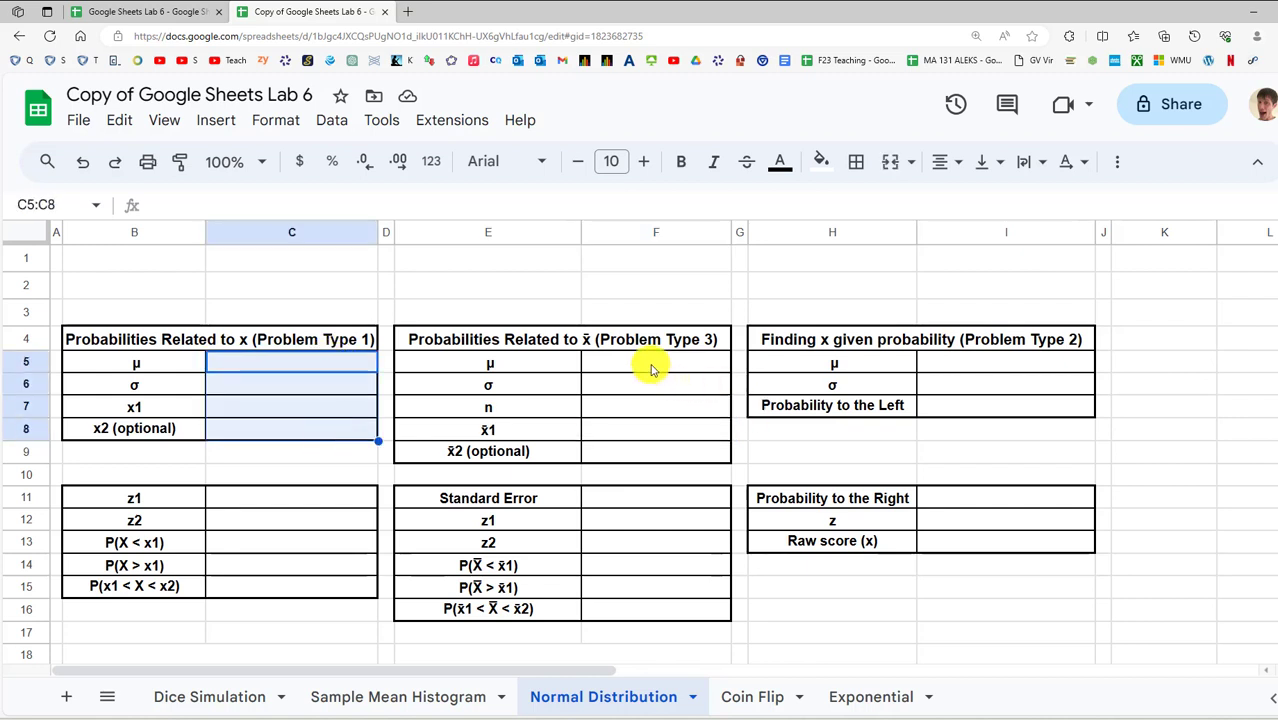
left_click_drag(650, 369, 662, 442)
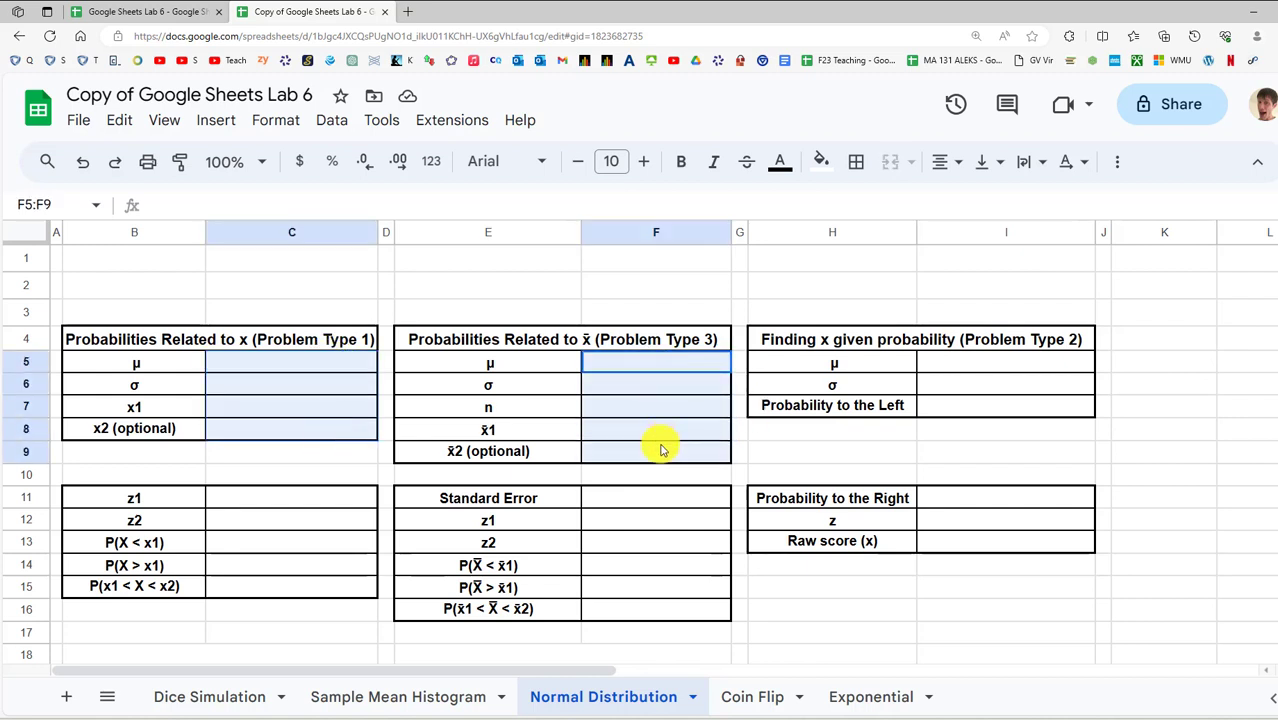
left_click(960, 364, "ctrl")
left_click_drag(980, 382, 978, 408)
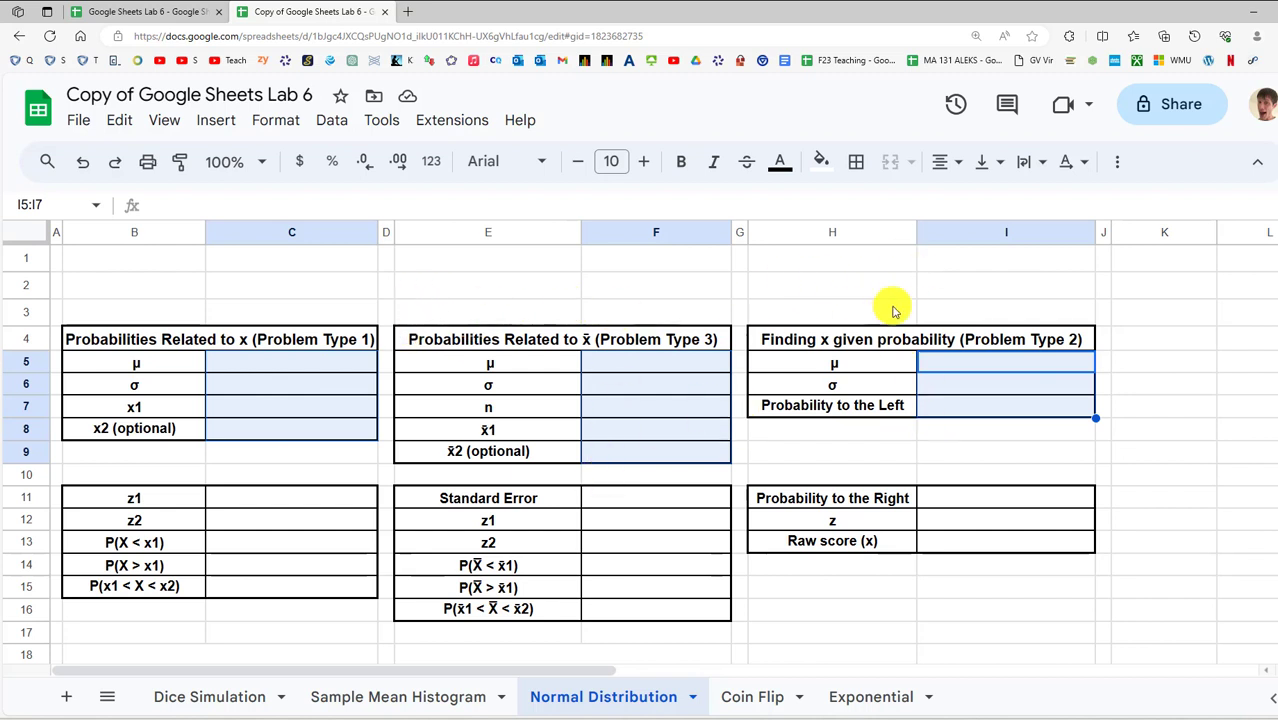
left_click(826, 163)
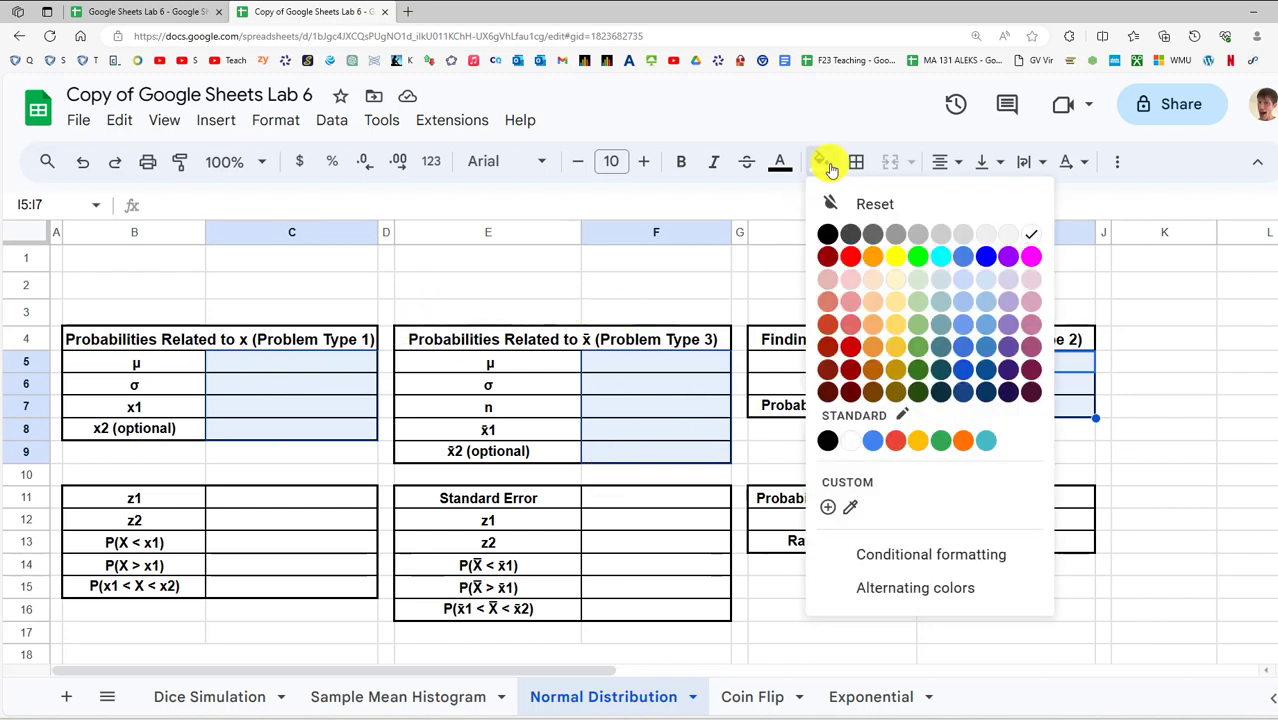
left_click(919, 283)
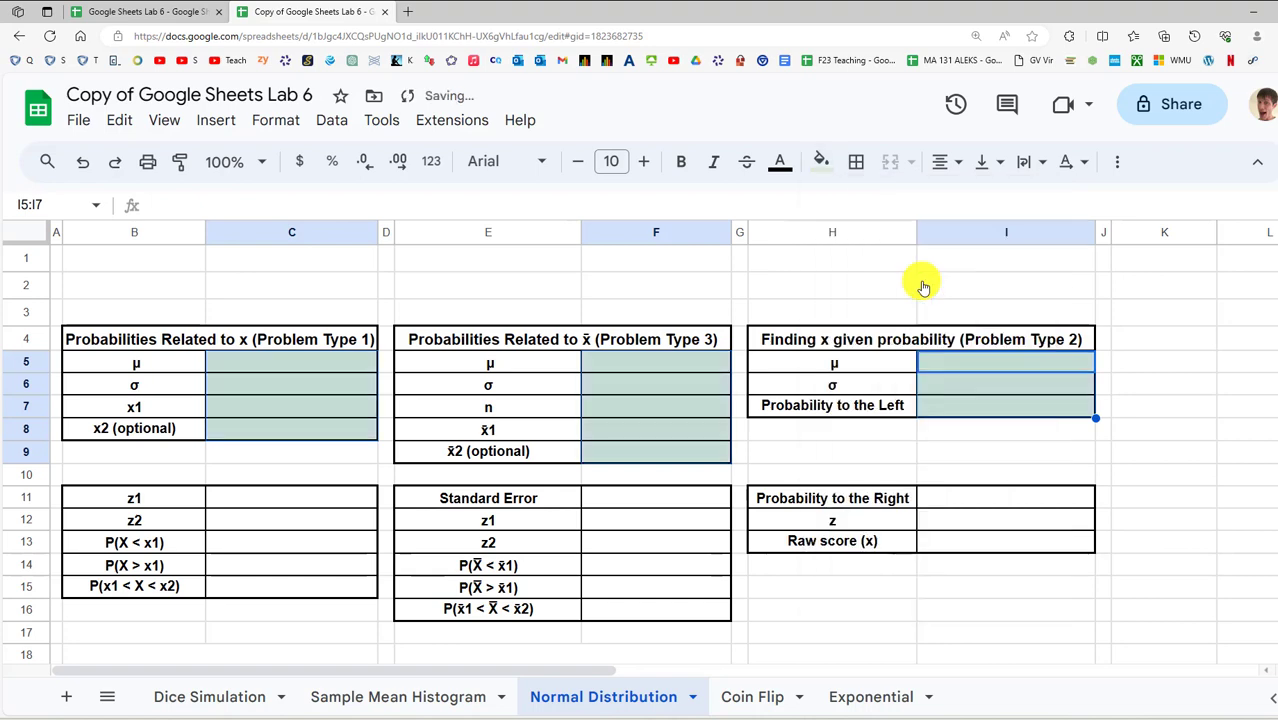
Fill the output cells C11:C15, F11:F16 and I11:I13 of the three problem tables with light red 3
left_click_drag(317, 503, 314, 586)
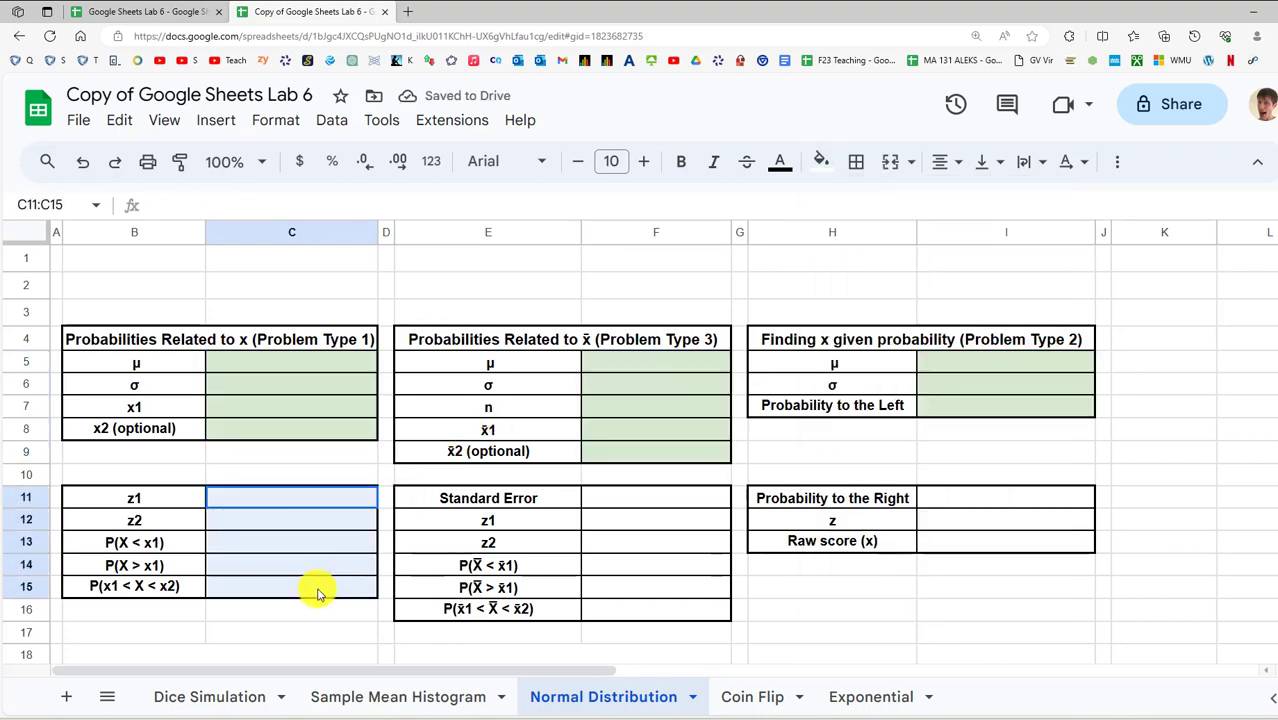
left_click_drag(625, 499, 633, 612)
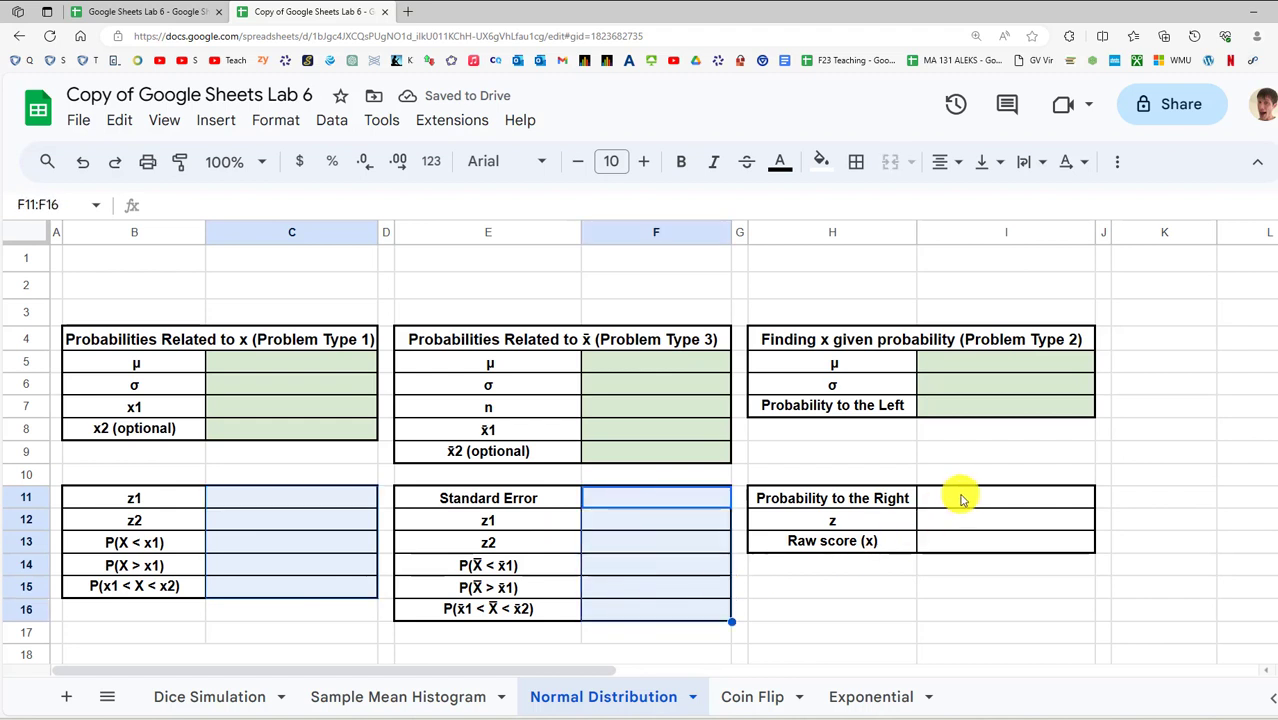
left_click_drag(963, 497, 961, 540)
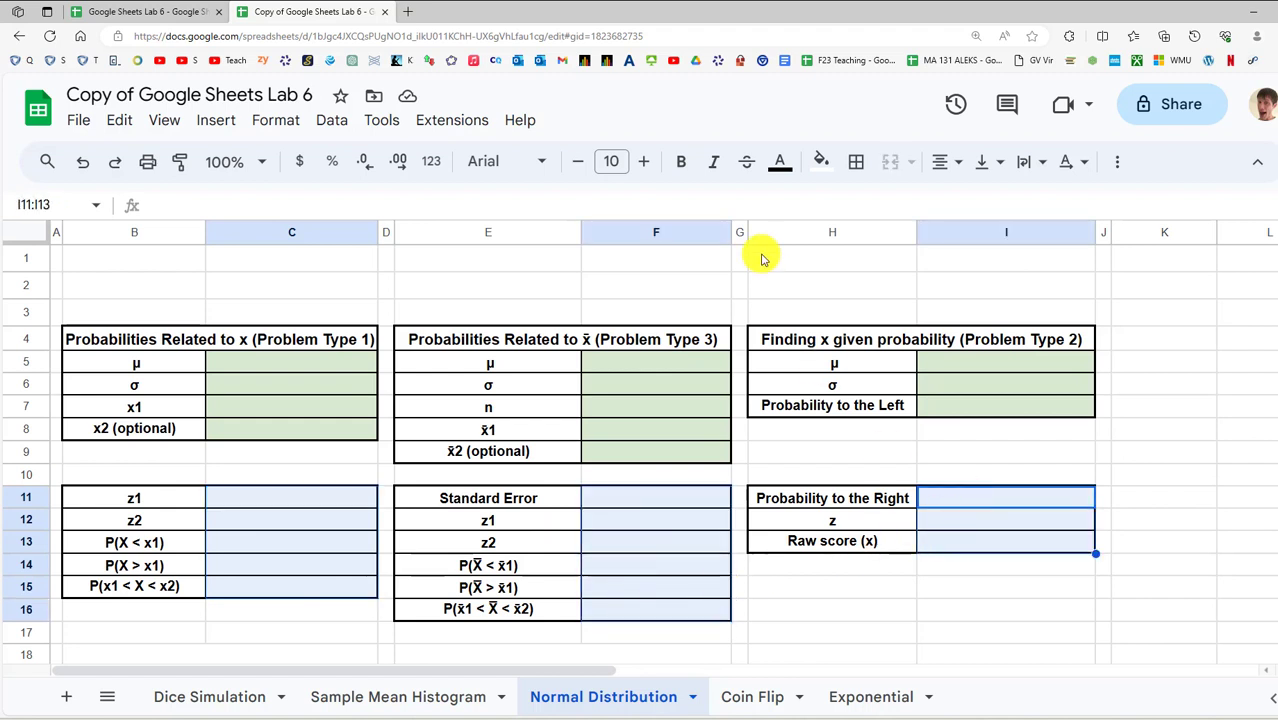
left_click(821, 161)
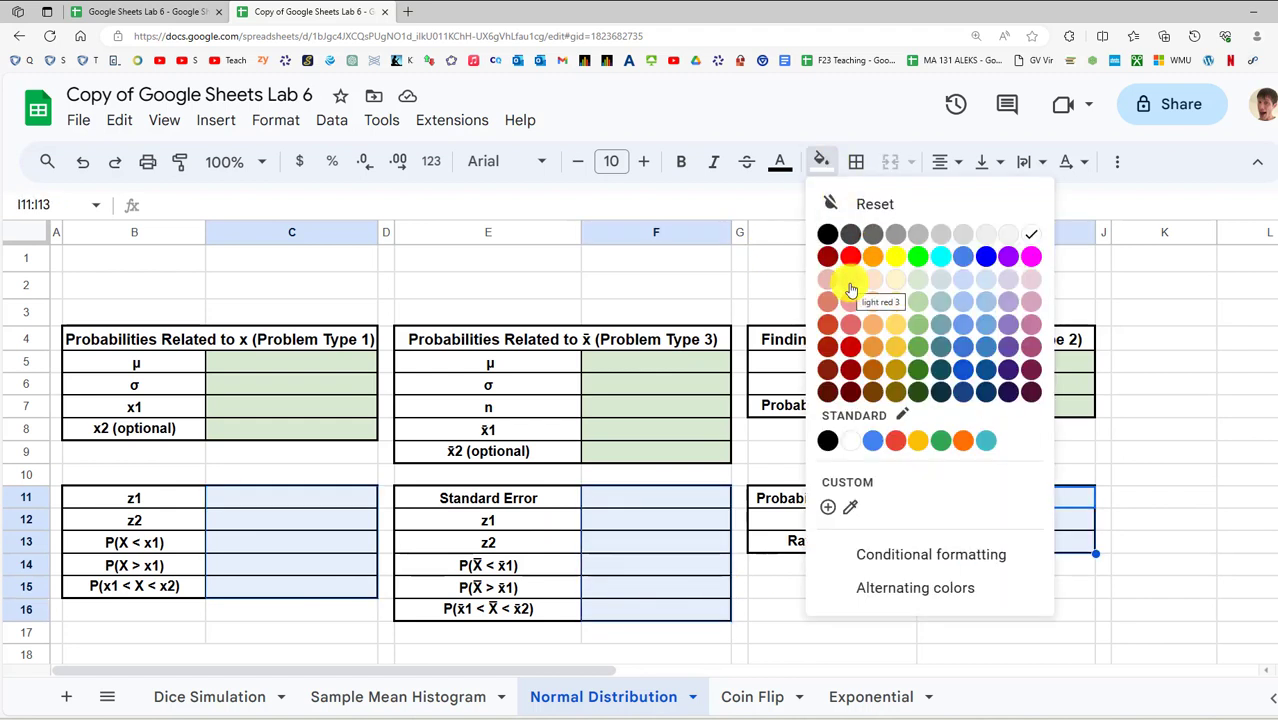
left_click(849, 285)
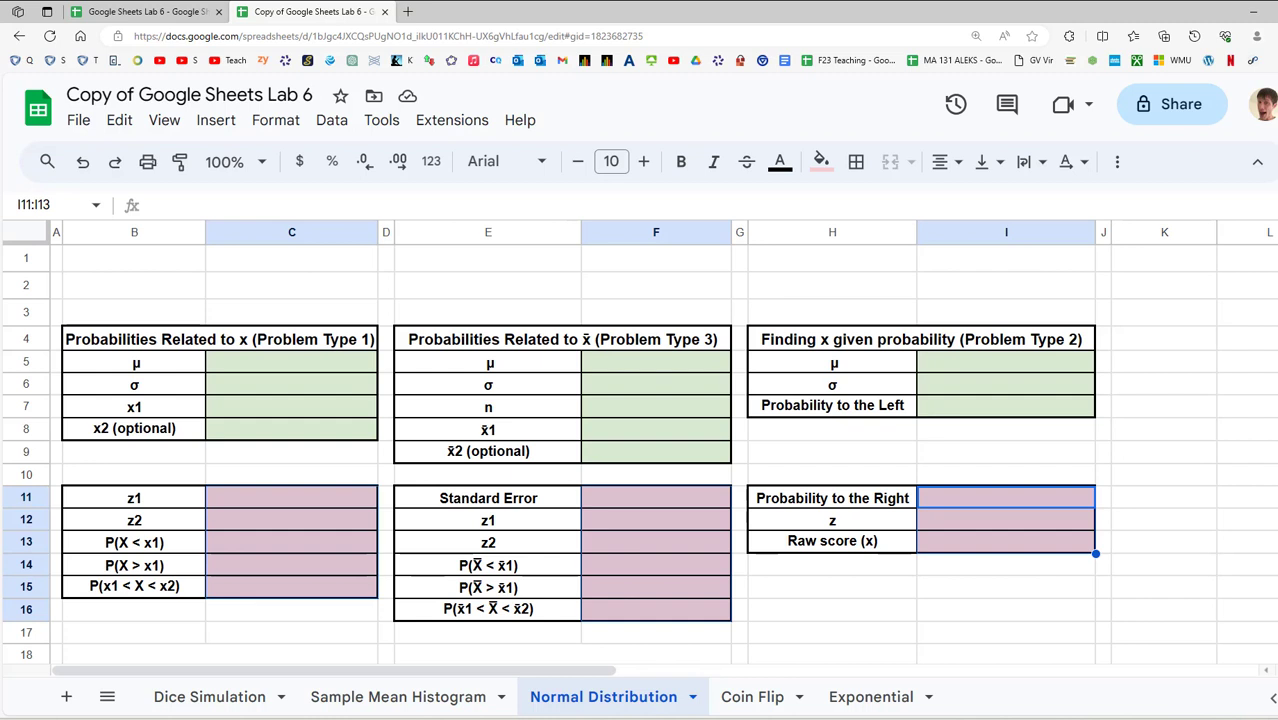
Create a color key above the first table by filling C2 with light red and C1 with light green
left_click(285, 288)
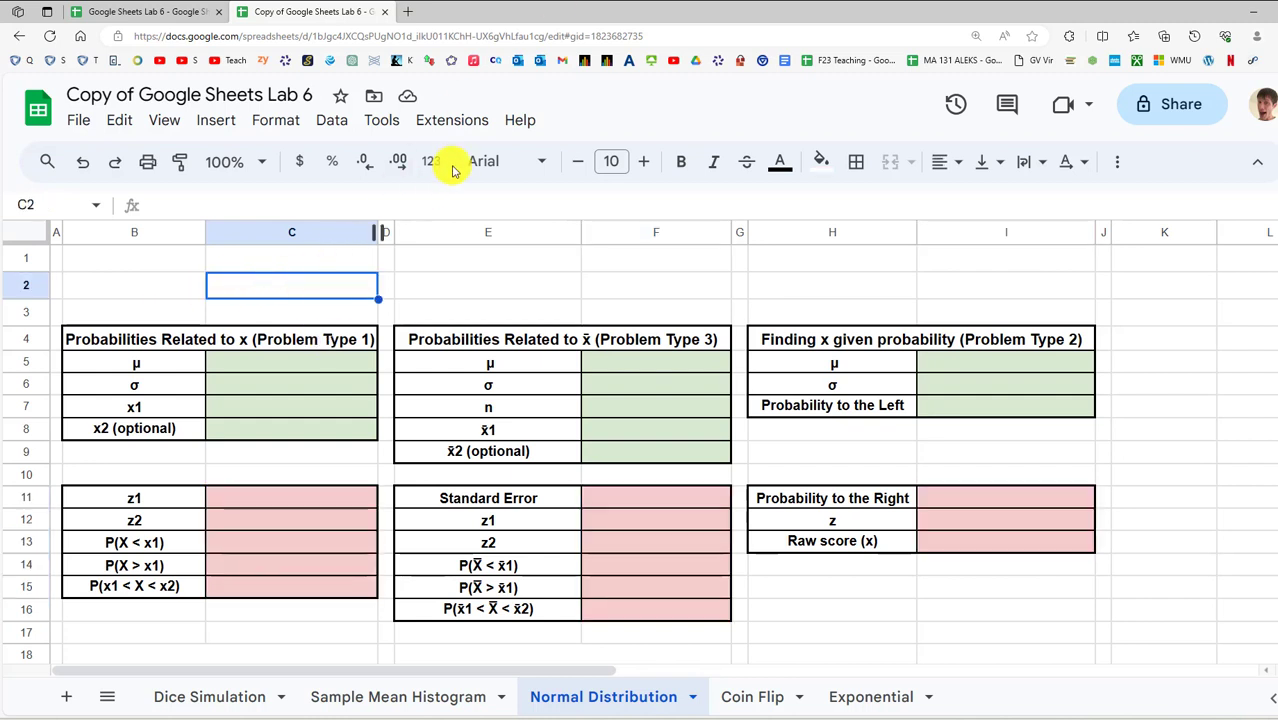
left_click(822, 163)
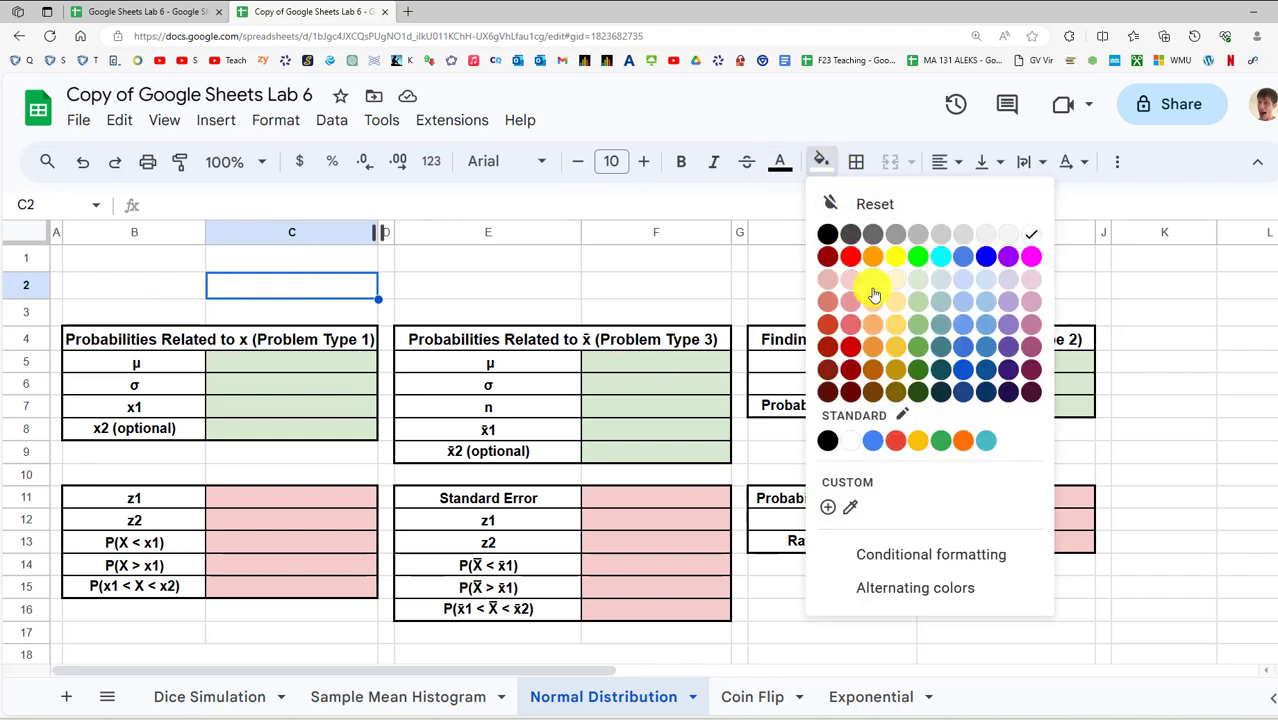
left_click(841, 288)
left_click(342, 257)
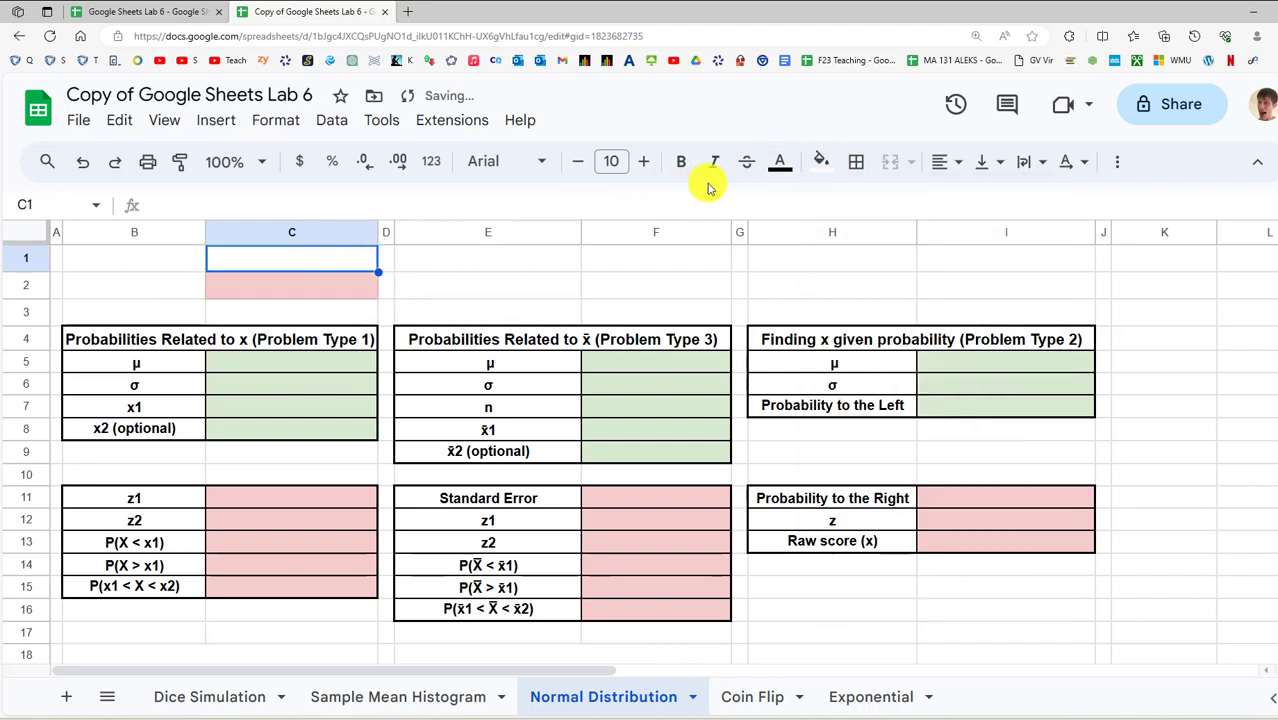
left_click(820, 161)
left_click(918, 279)
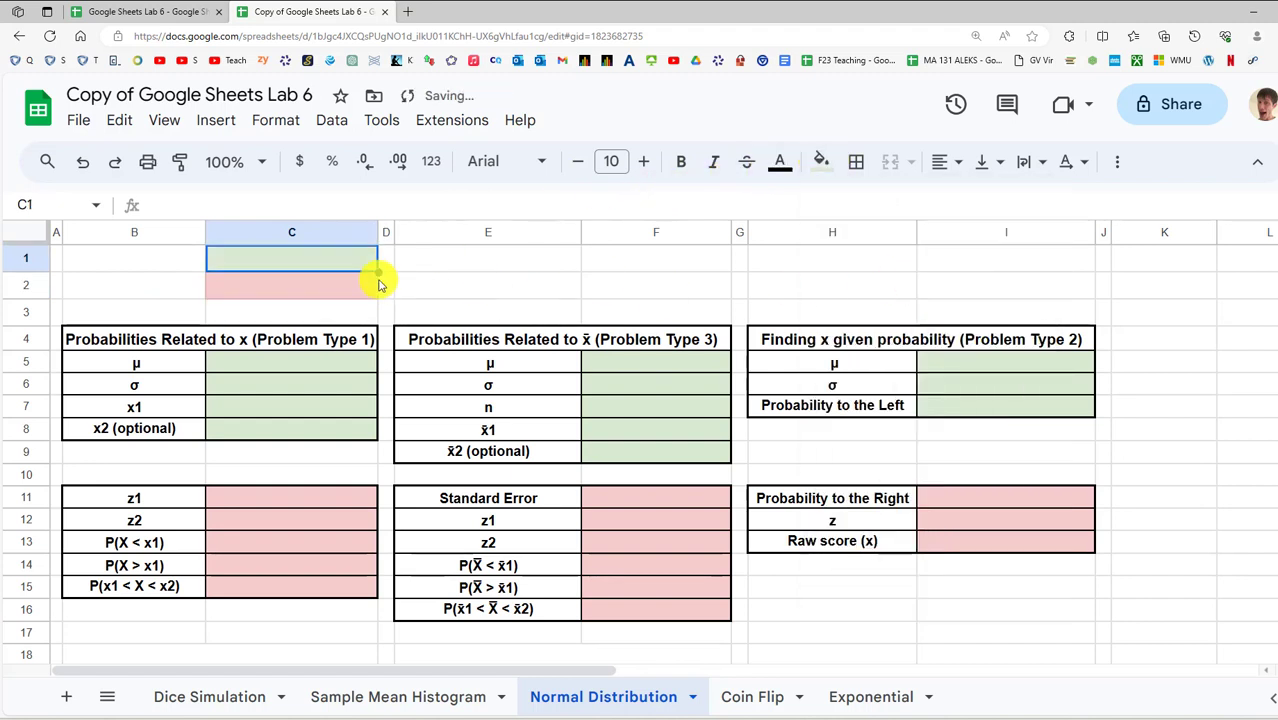
Label the color key with "Input Cell" in B1 and "Output Cell" in B2
left_click(185, 263)
double_click(185, 263)
type("Input")
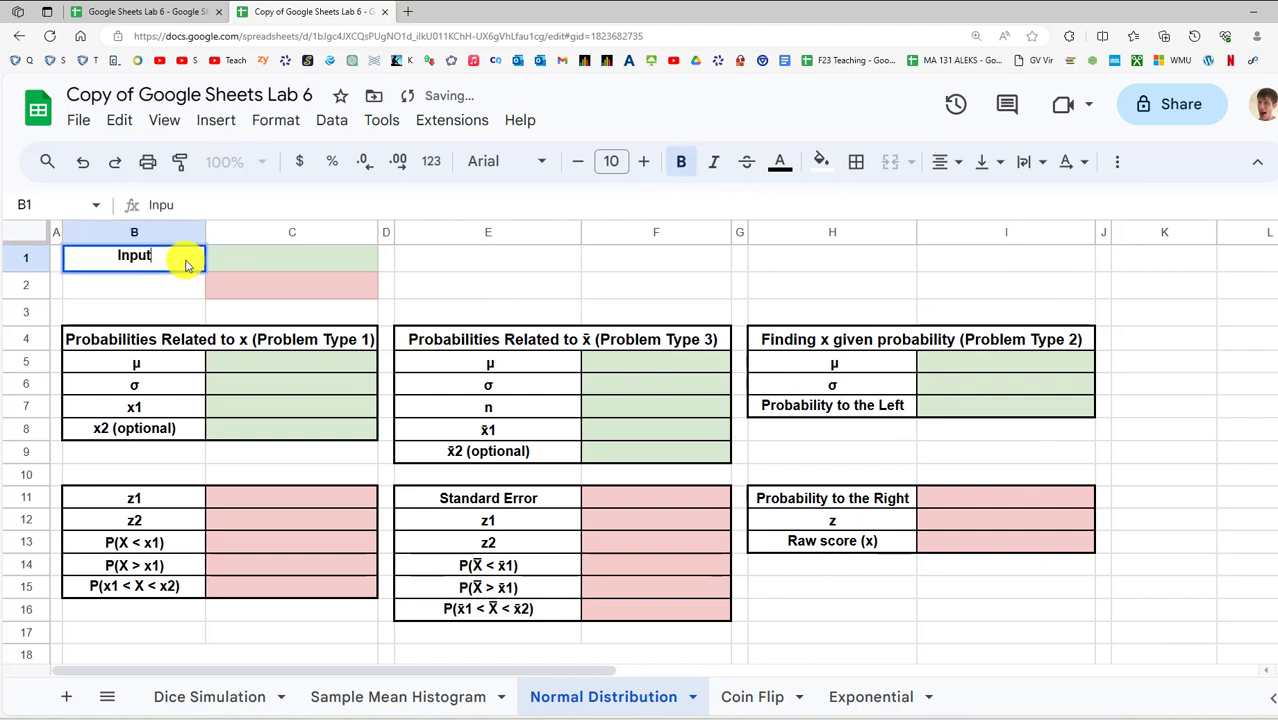
type(" Cell")
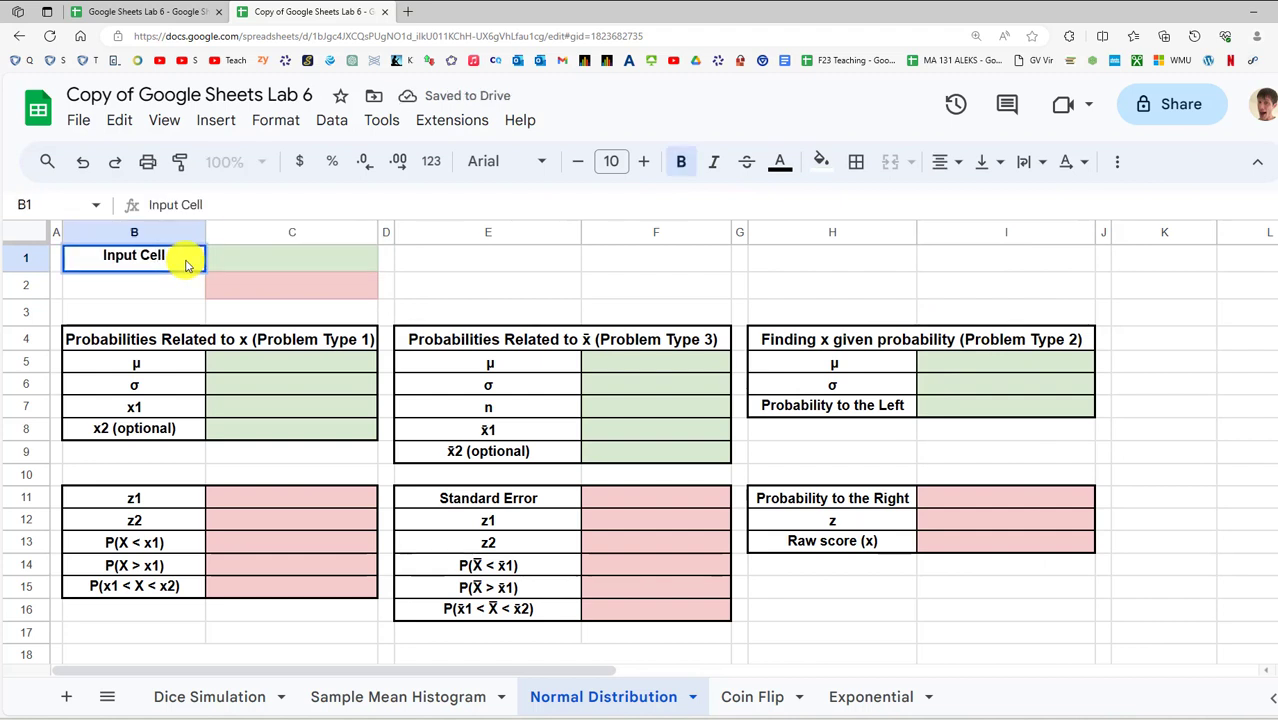
key("Return")
type("Output")
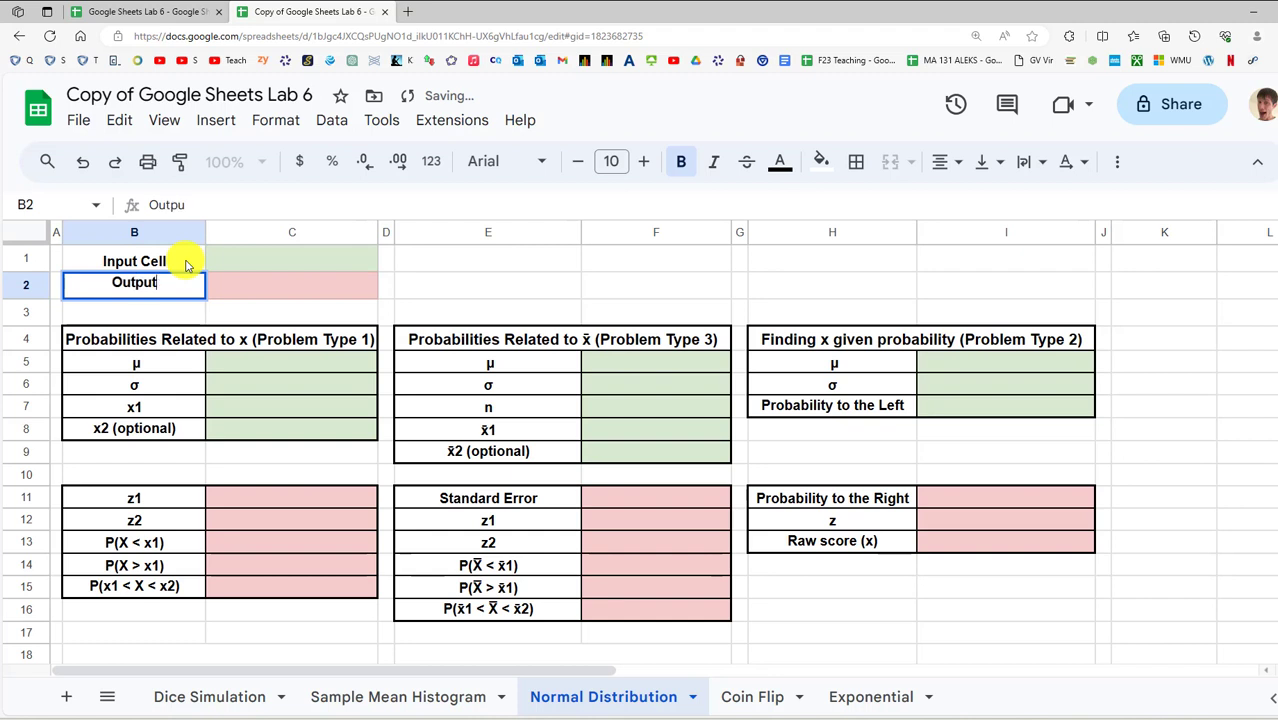
type(" Cell")
key("Return")
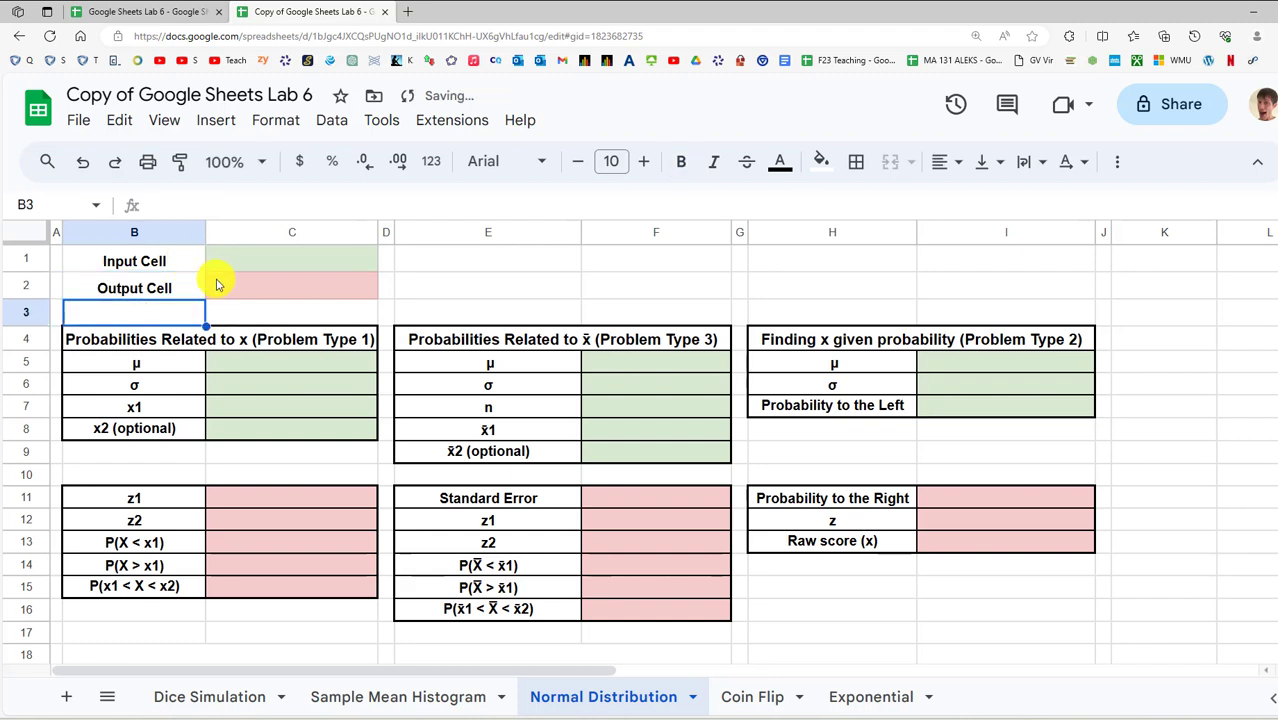
left_click_drag(251, 368, 268, 432)
left_click_drag(610, 364, 650, 451)
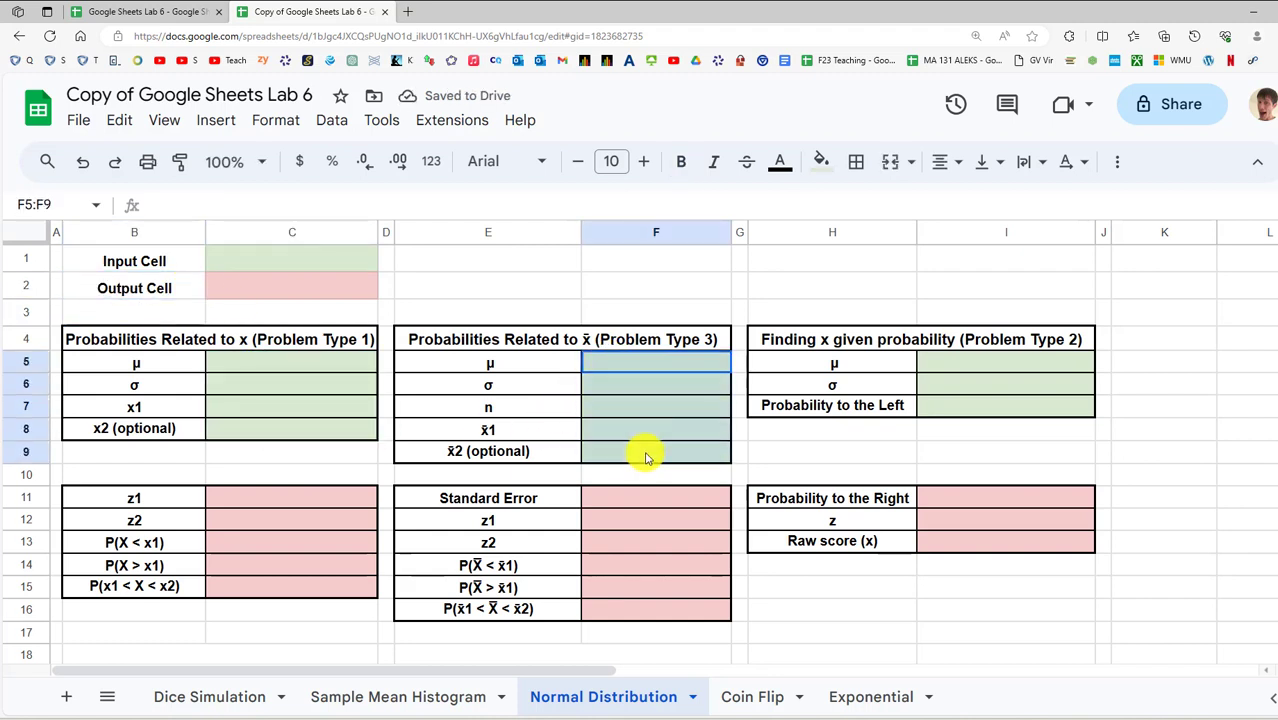
left_click_drag(930, 363, 923, 400)
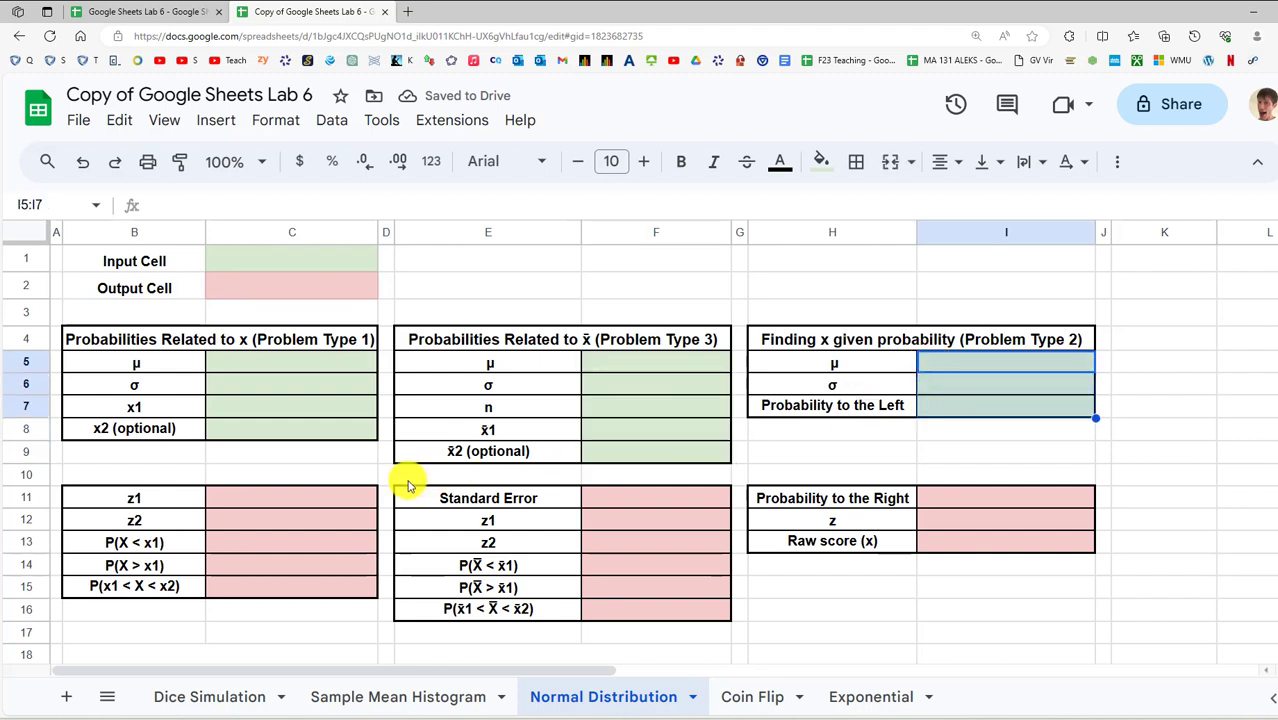
left_click_drag(332, 499, 342, 579)
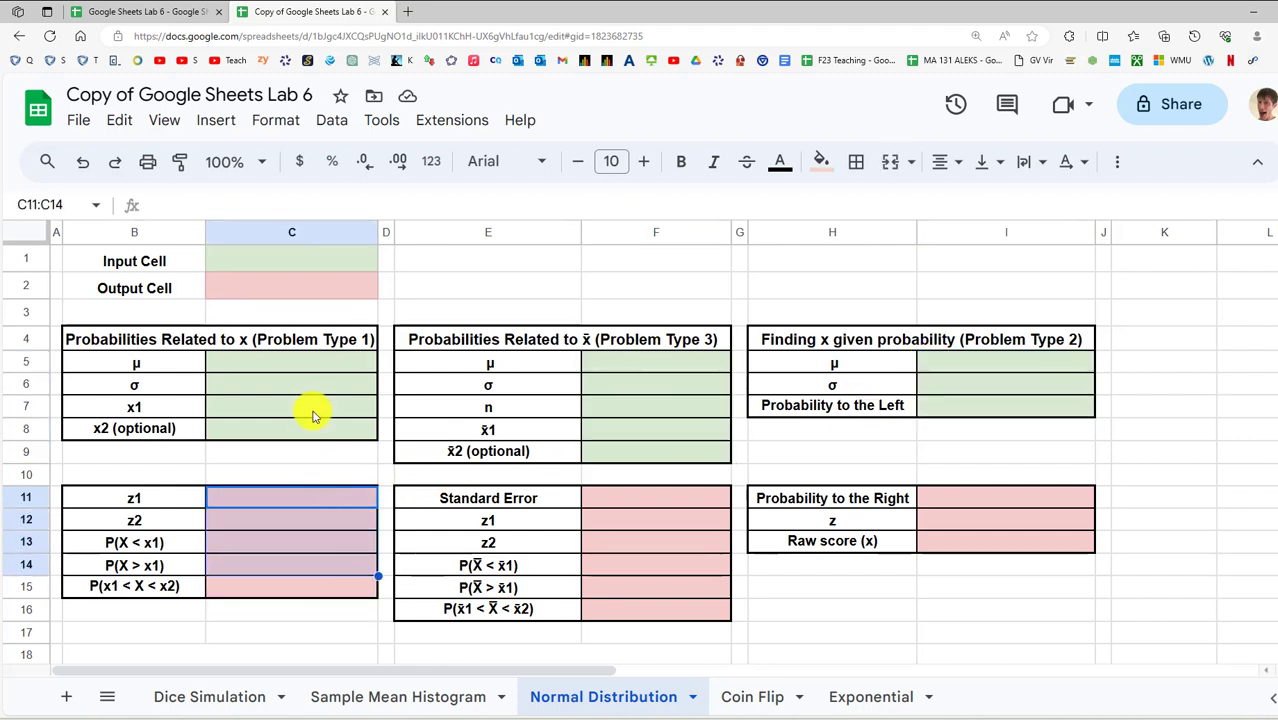
left_click_drag(333, 362, 337, 434)
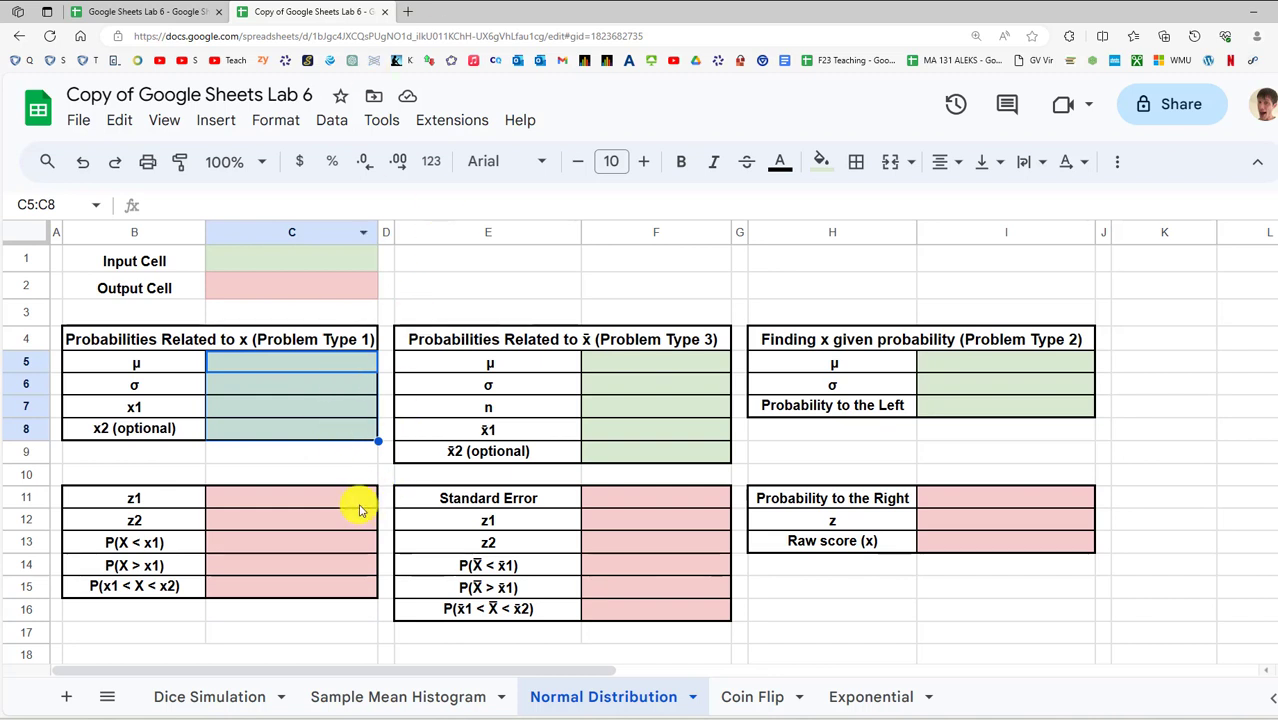
left_click_drag(357, 505, 348, 588)
Enter the Problem Type 1 inputs in C5:C8: 100 for μ, 10 for σ, 90 for x1 and 105 for x2
left_click(338, 362)
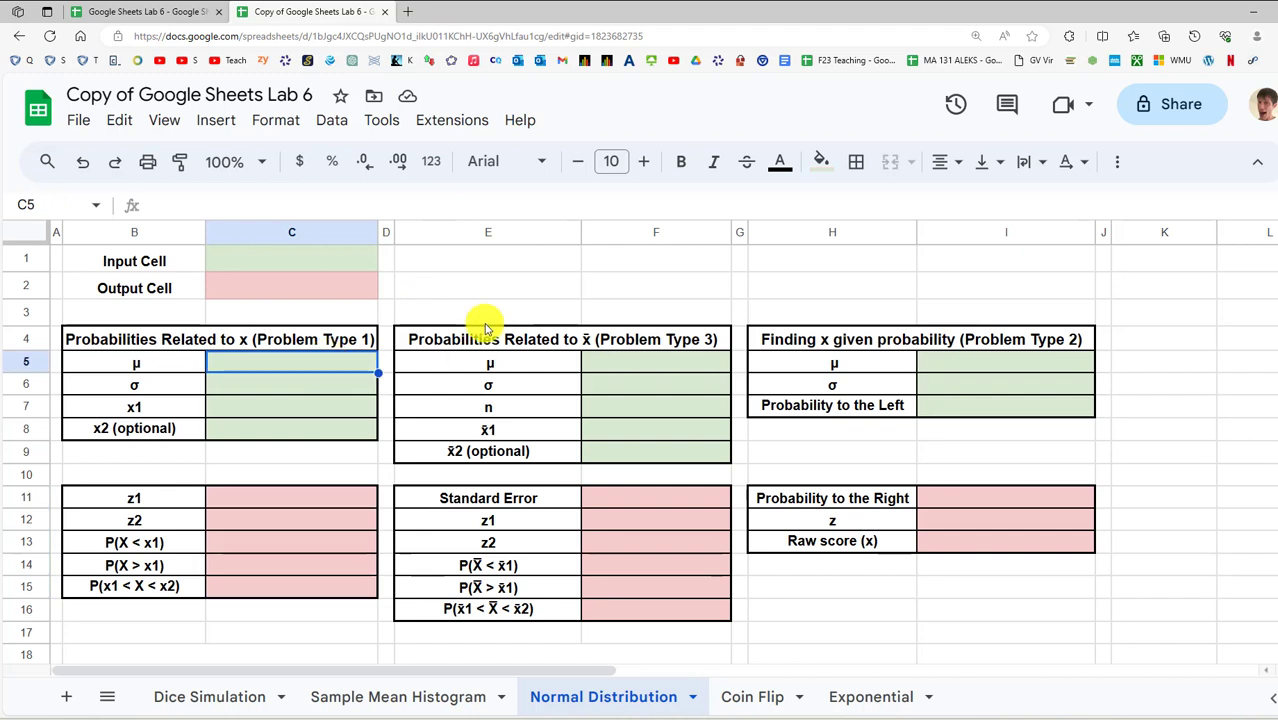
type("100")
key("Return")
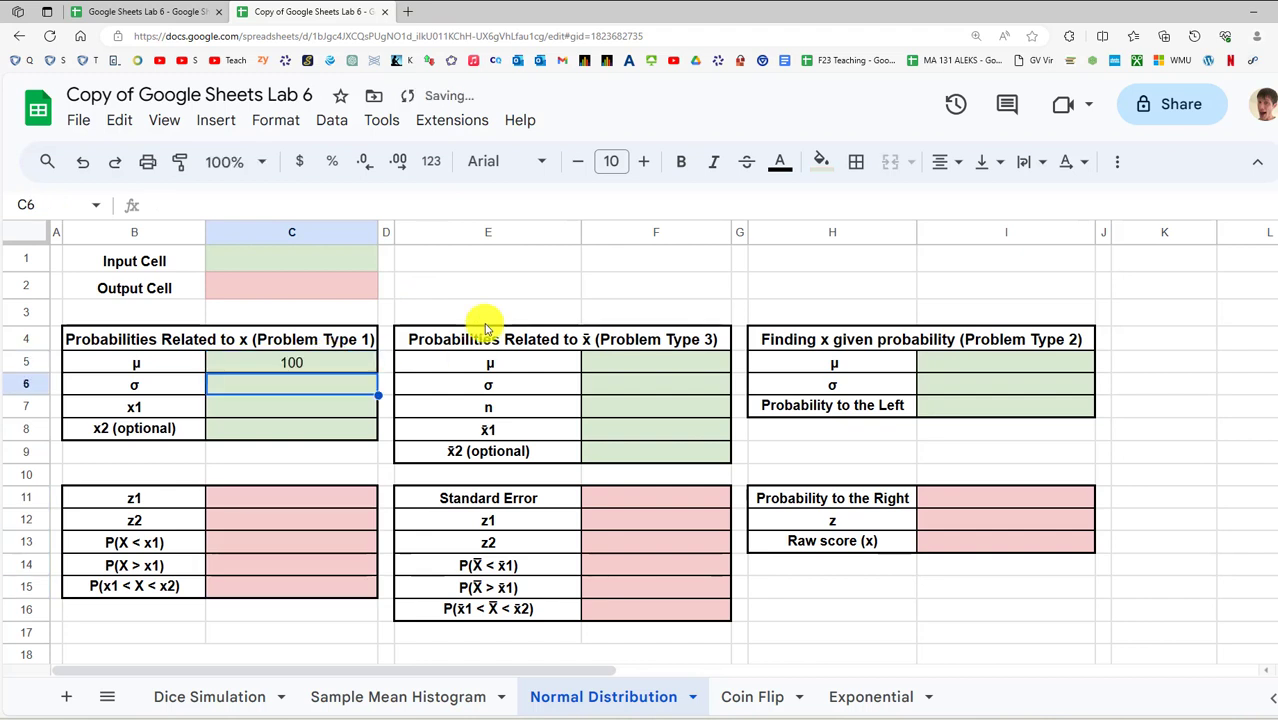
type("10")
key("Return")
type("90")
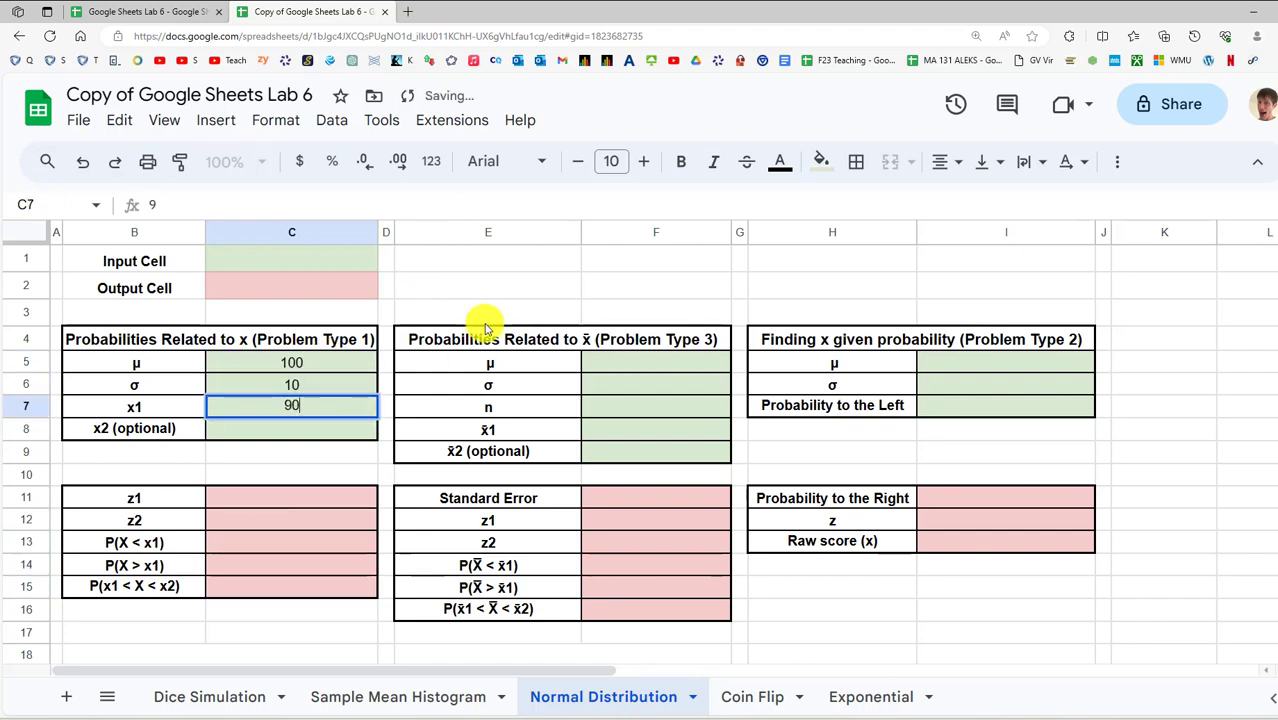
key("Return")
type("105")
key("Return")
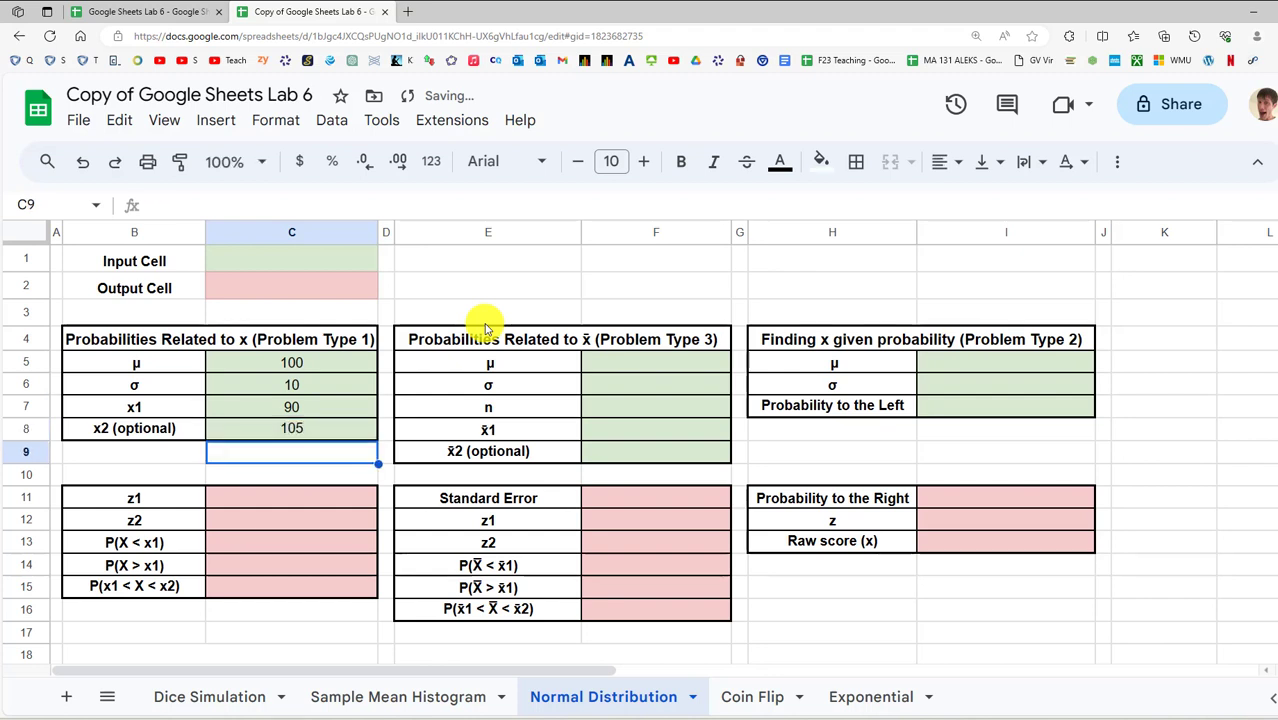
Switch to PowerPoint to check the mean and standard deviation in the Godzilla example, and return to the Google Sheets workbook
left_click(270, 364)
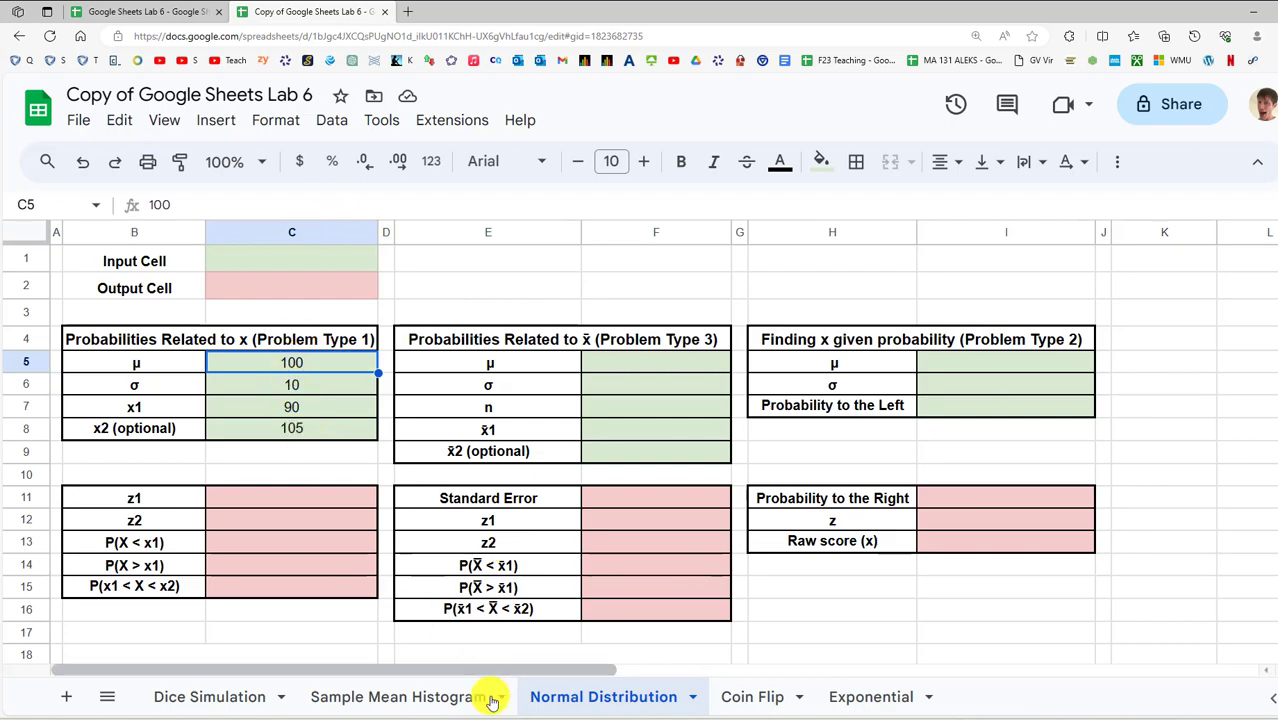
left_click(515, 719)
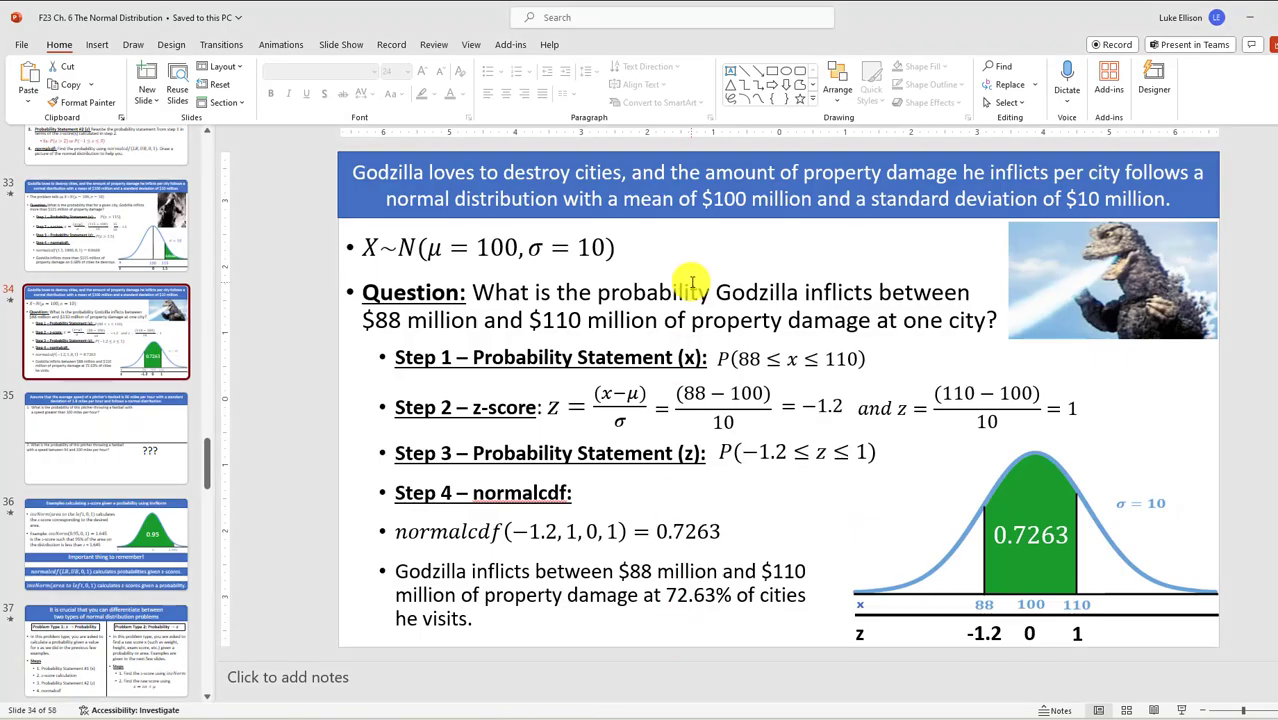
left_click(722, 198)
left_click_drag(722, 198, 815, 199)
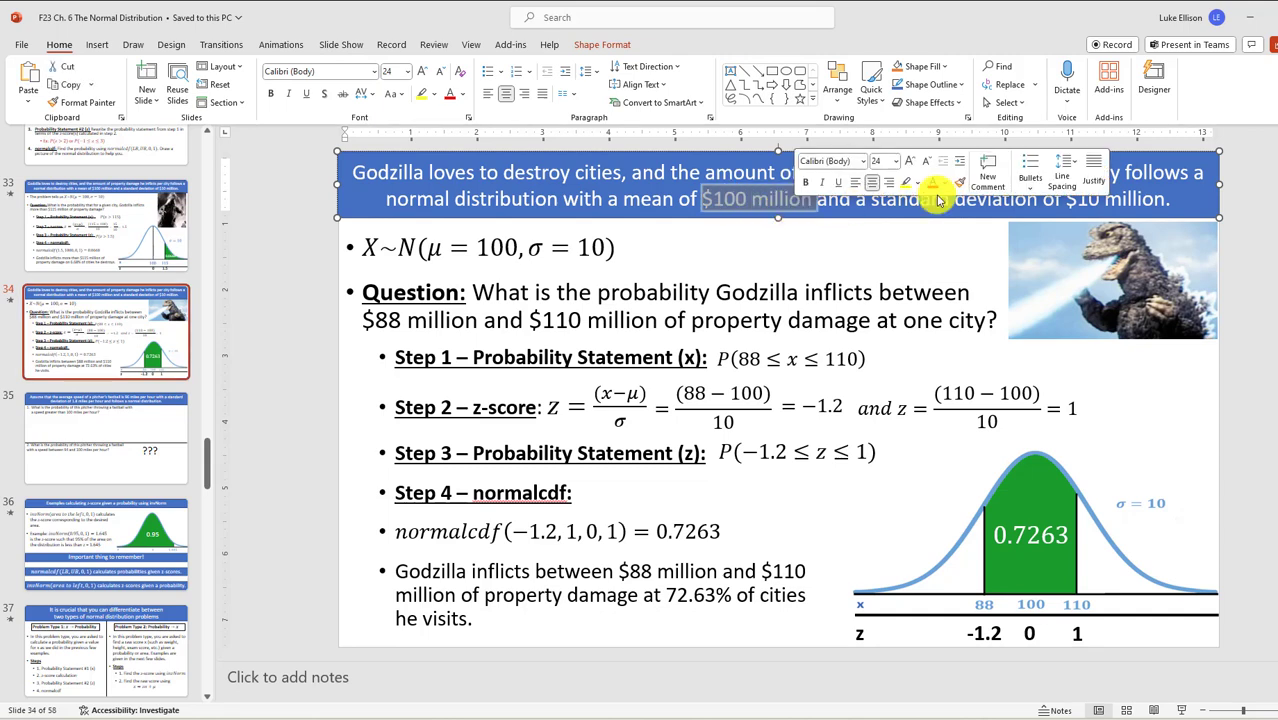
left_click_drag(1064, 199, 1192, 200)
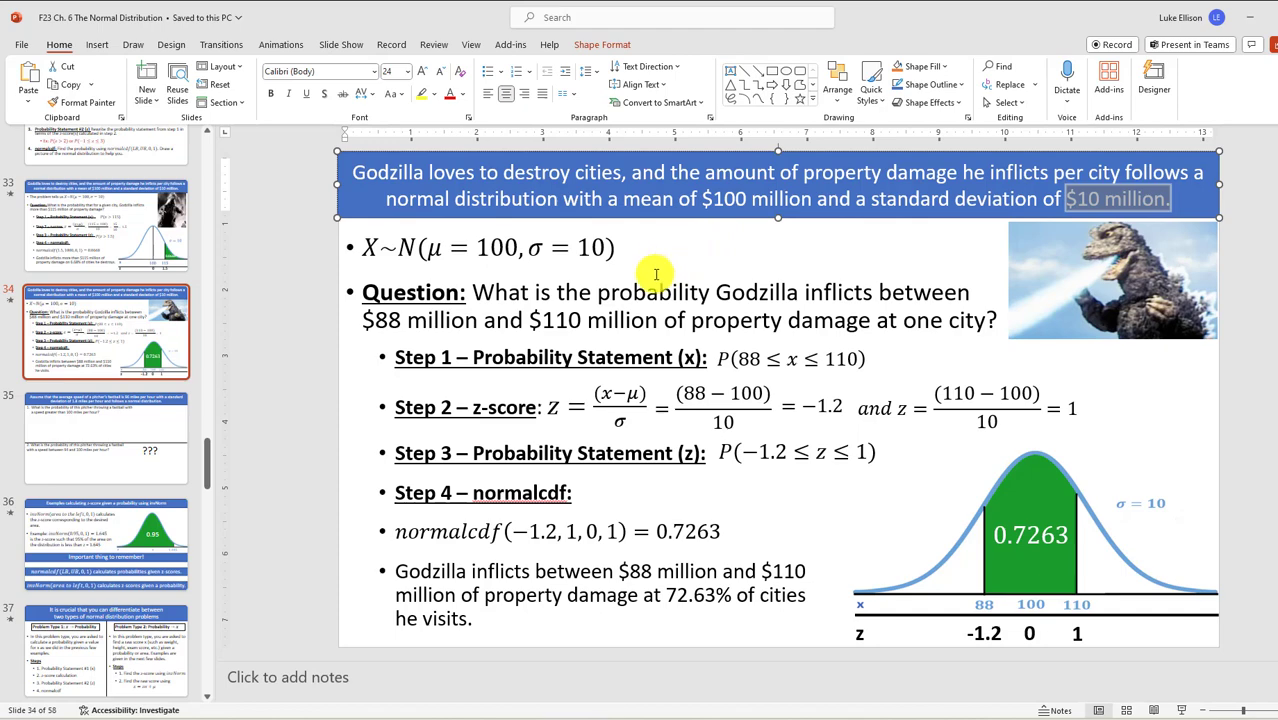
left_click(1258, 28)
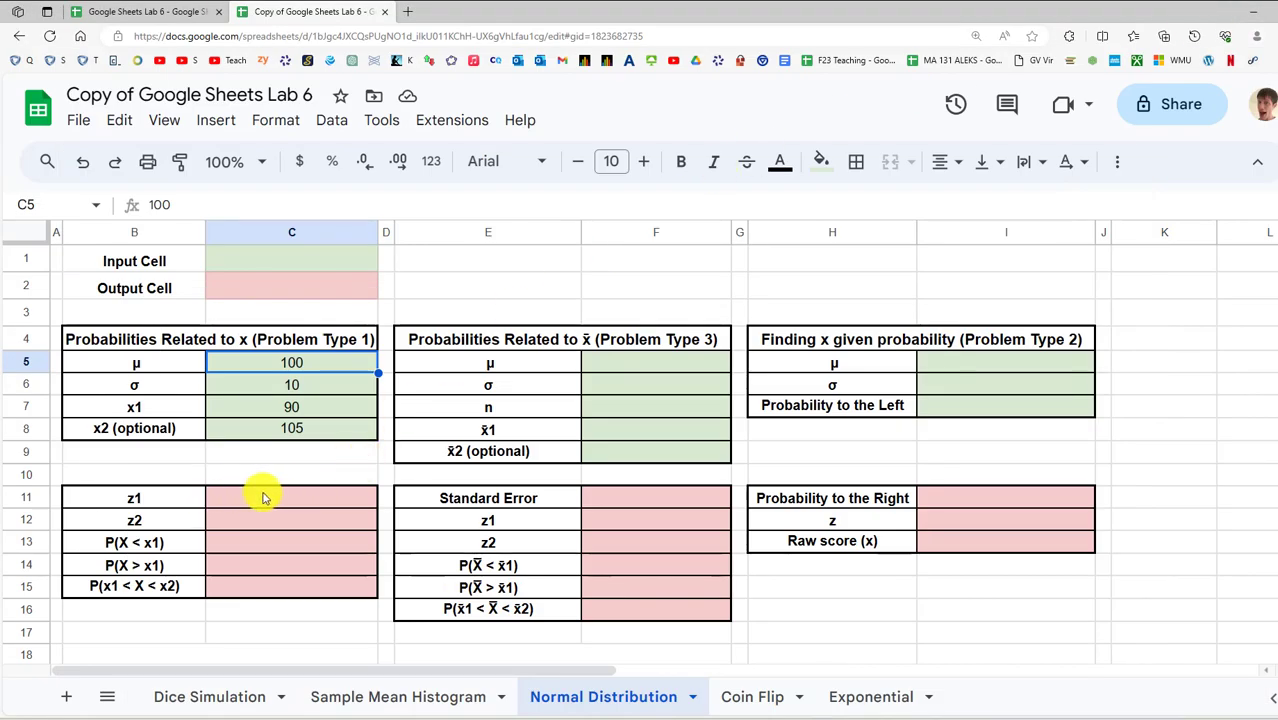
Review the z1 output cell and the x1 and x2 inputs, and switch to PowerPoint to examine the z-scores under the Godzilla curve
left_click(267, 497)
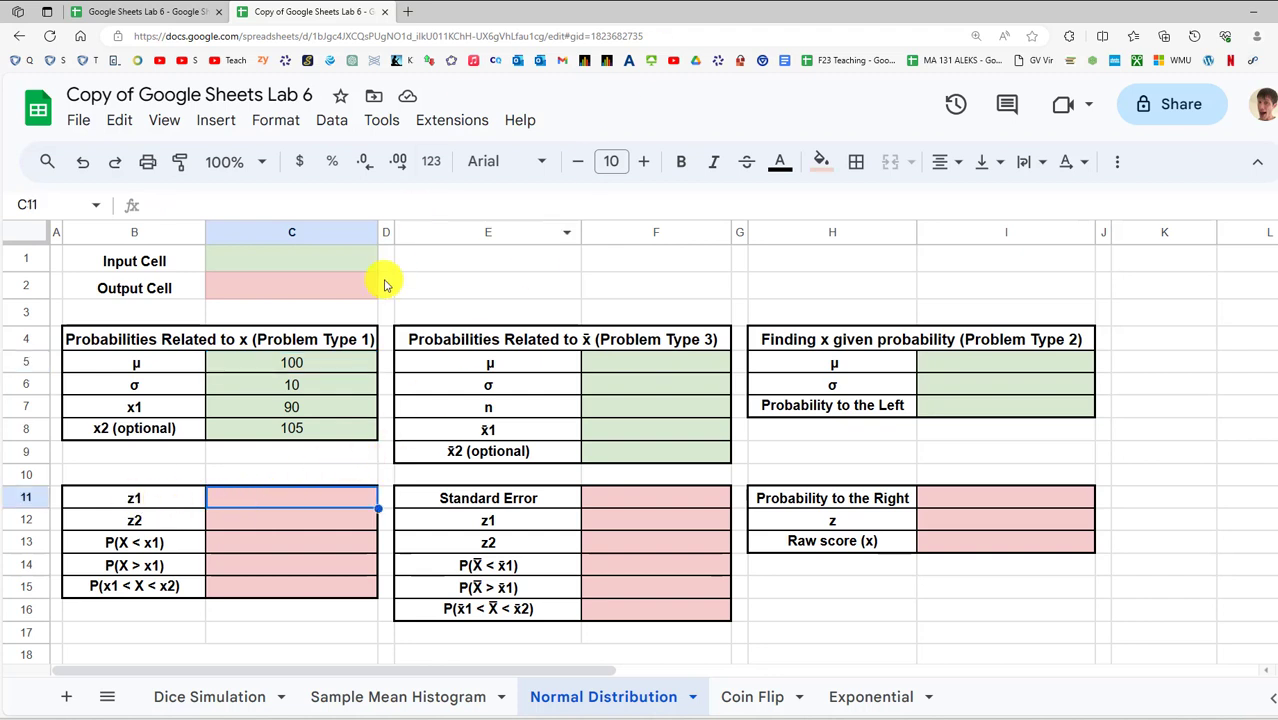
left_click(300, 410)
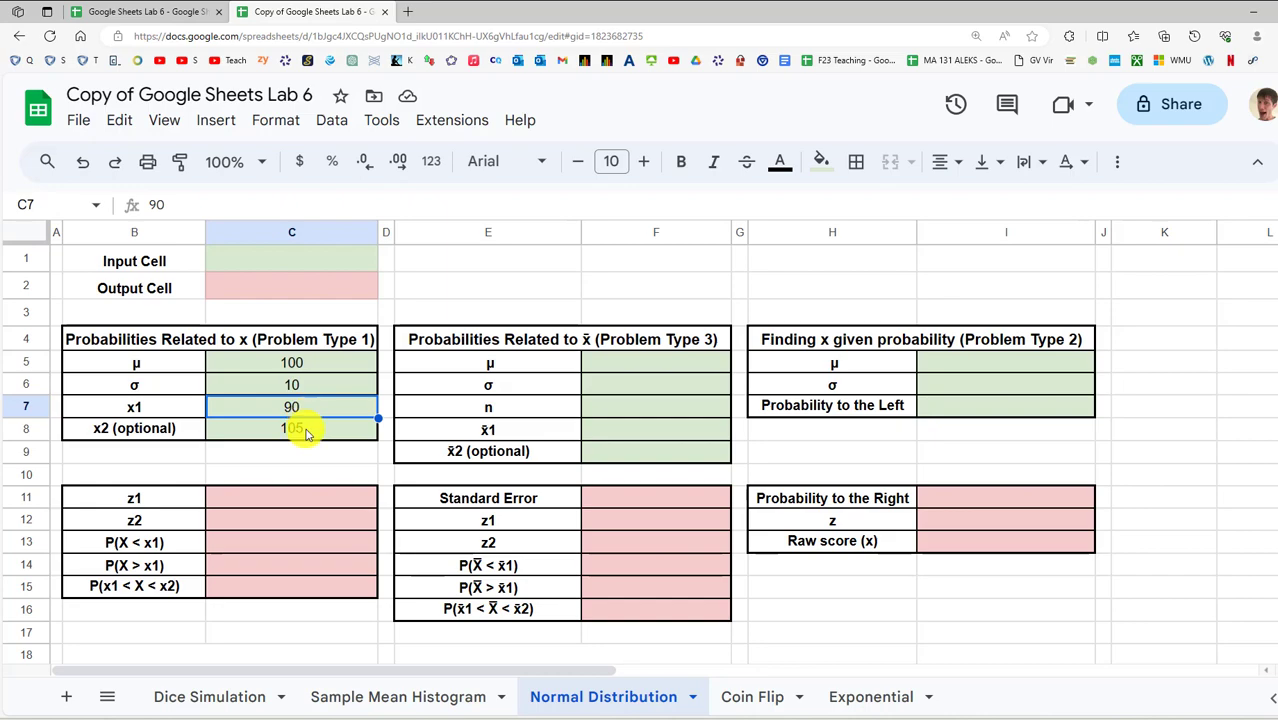
left_click(307, 430)
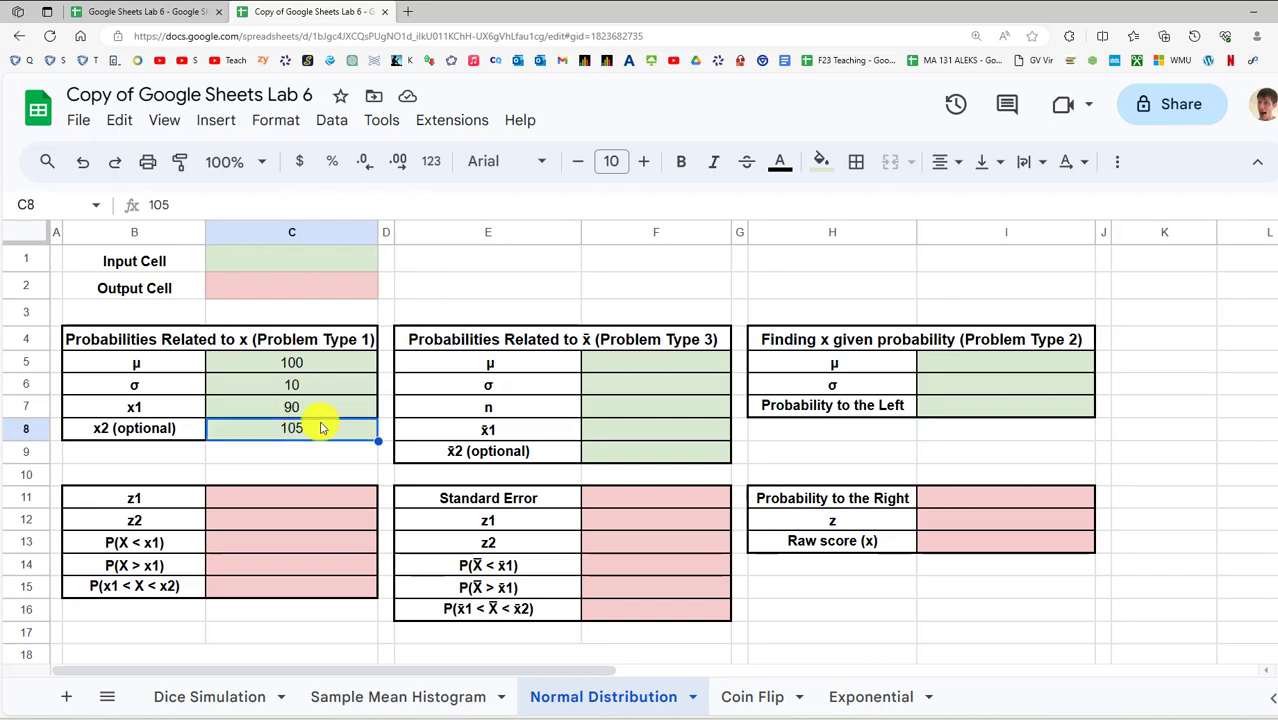
key("alt+Tab")
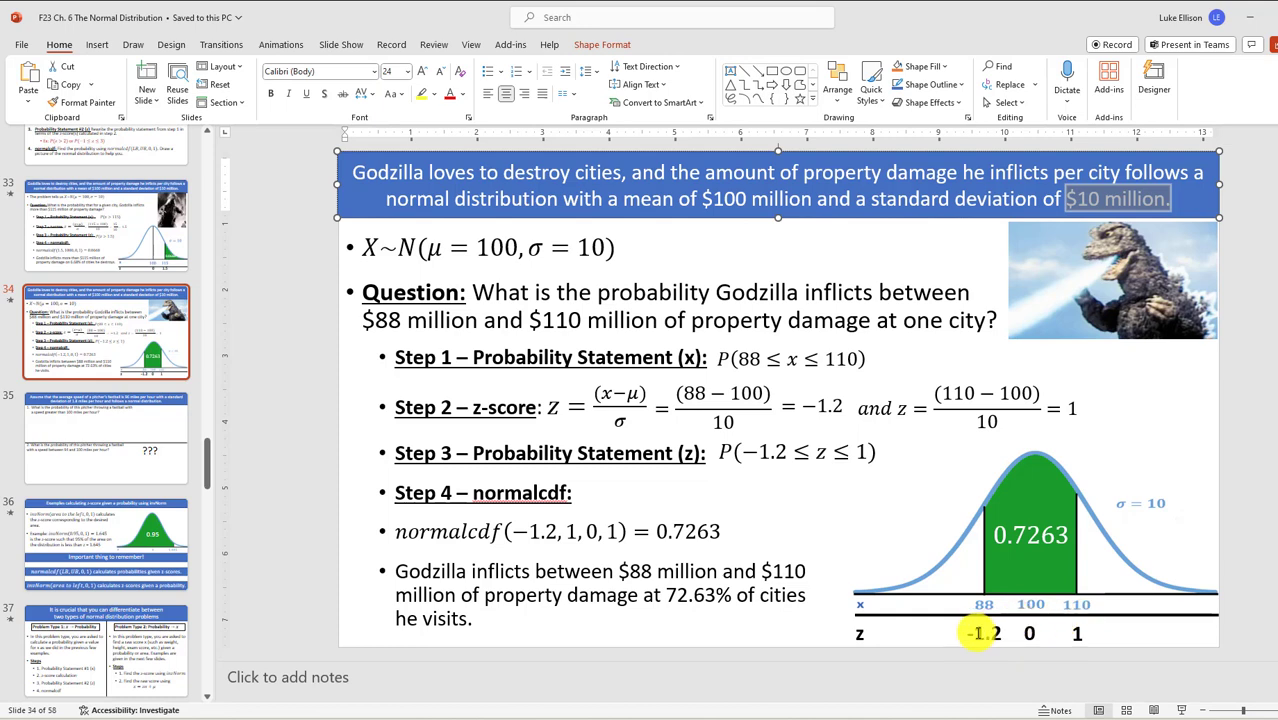
left_click(980, 632)
left_click(1083, 632)
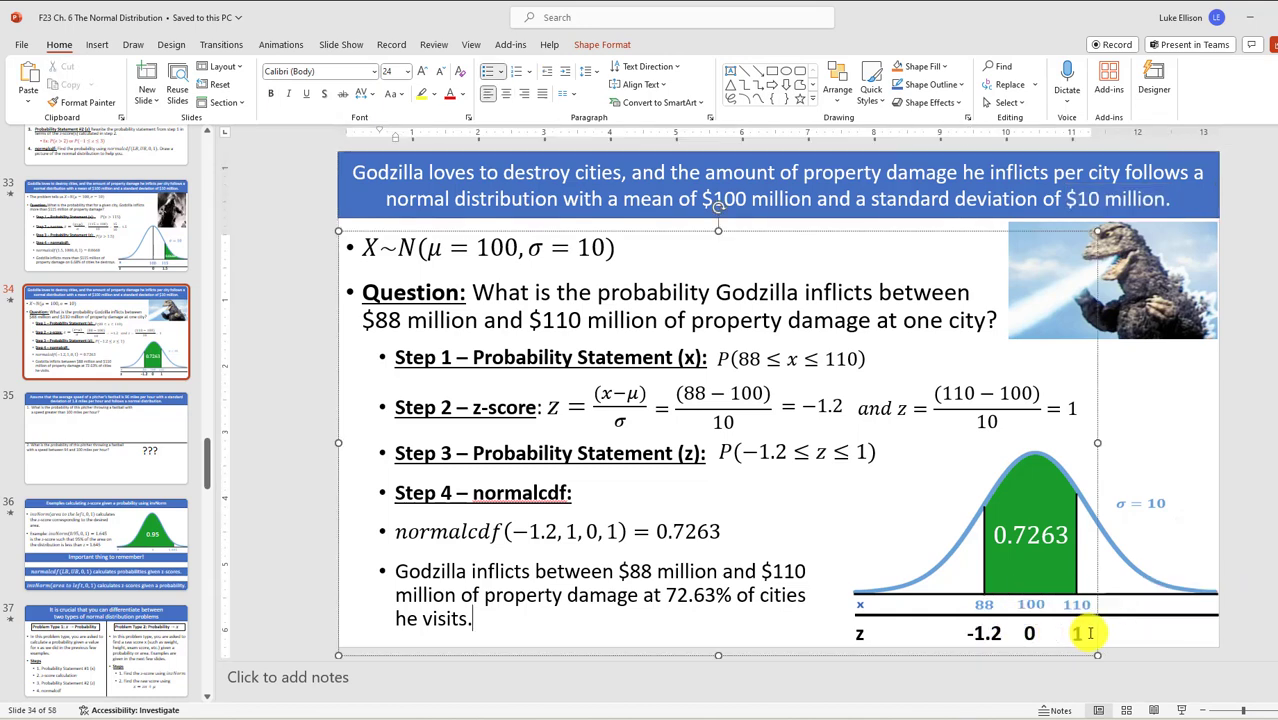
left_click(1080, 632)
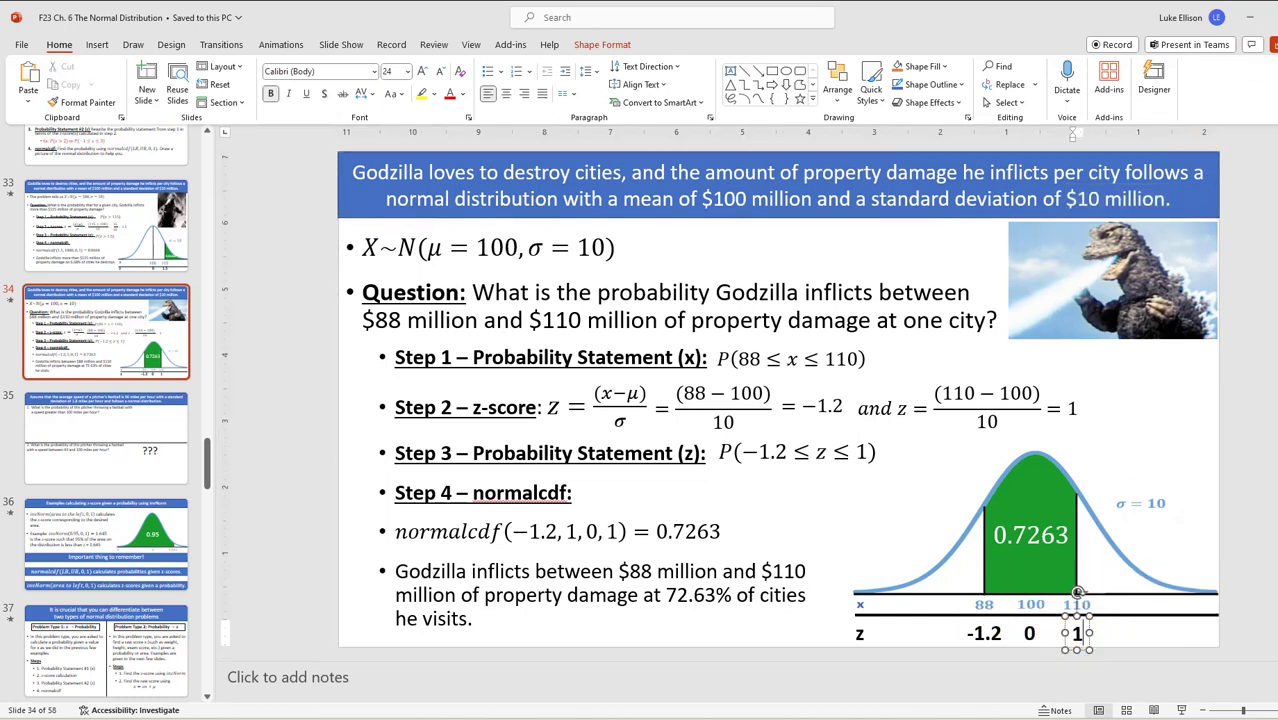
Switch to the Google Sheets Lab 6 instructions in Word and examine the z-score formula for z1 and z2
key("alt+Tab")
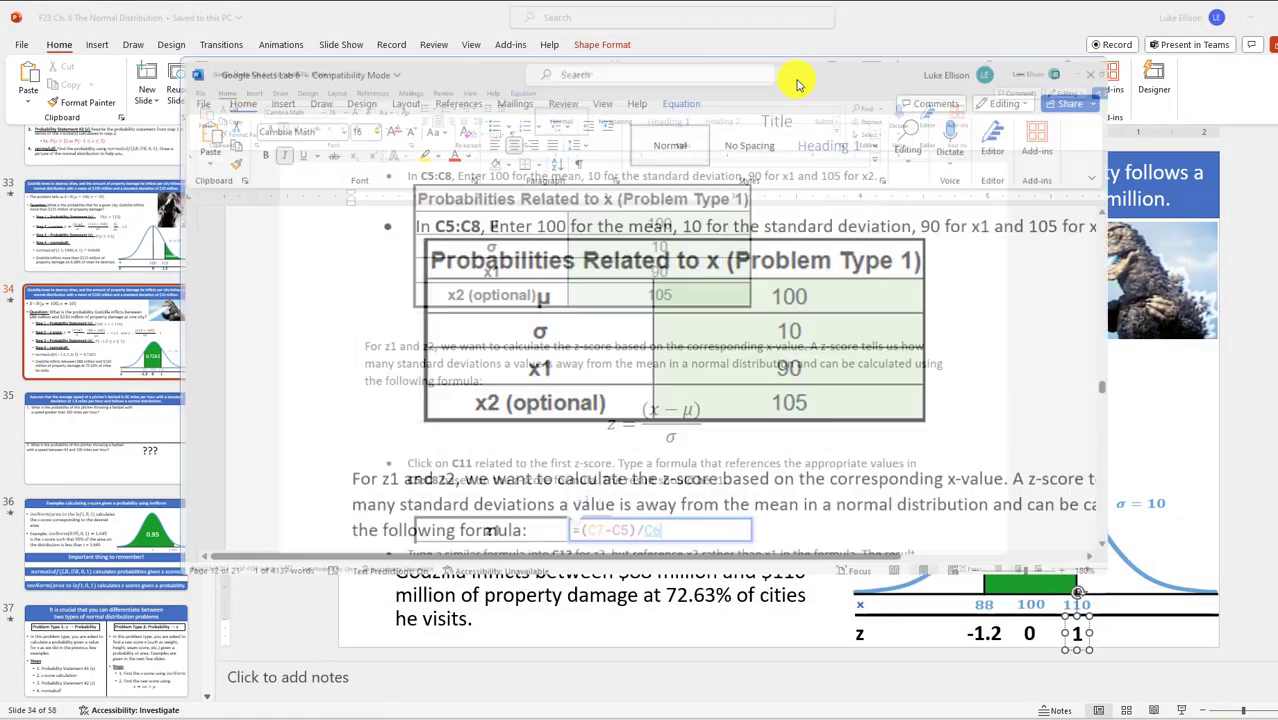
scroll(602, 433, "down", 3)
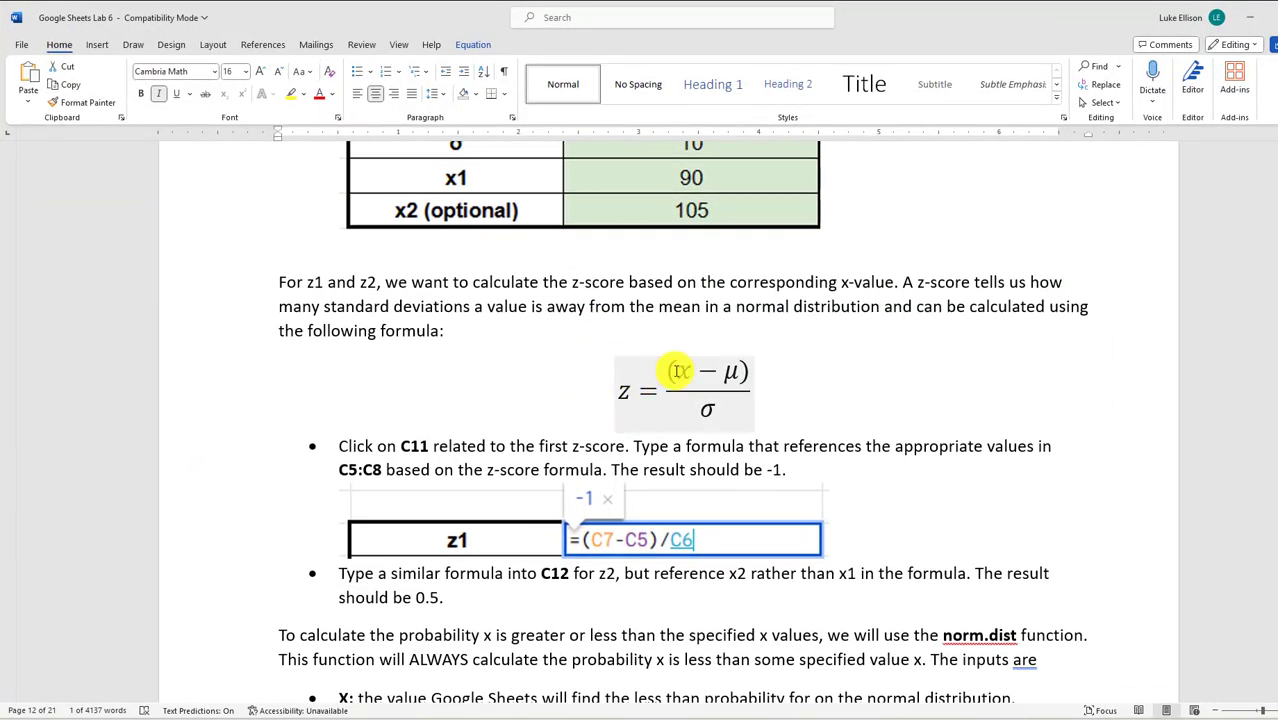
left_click(685, 371)
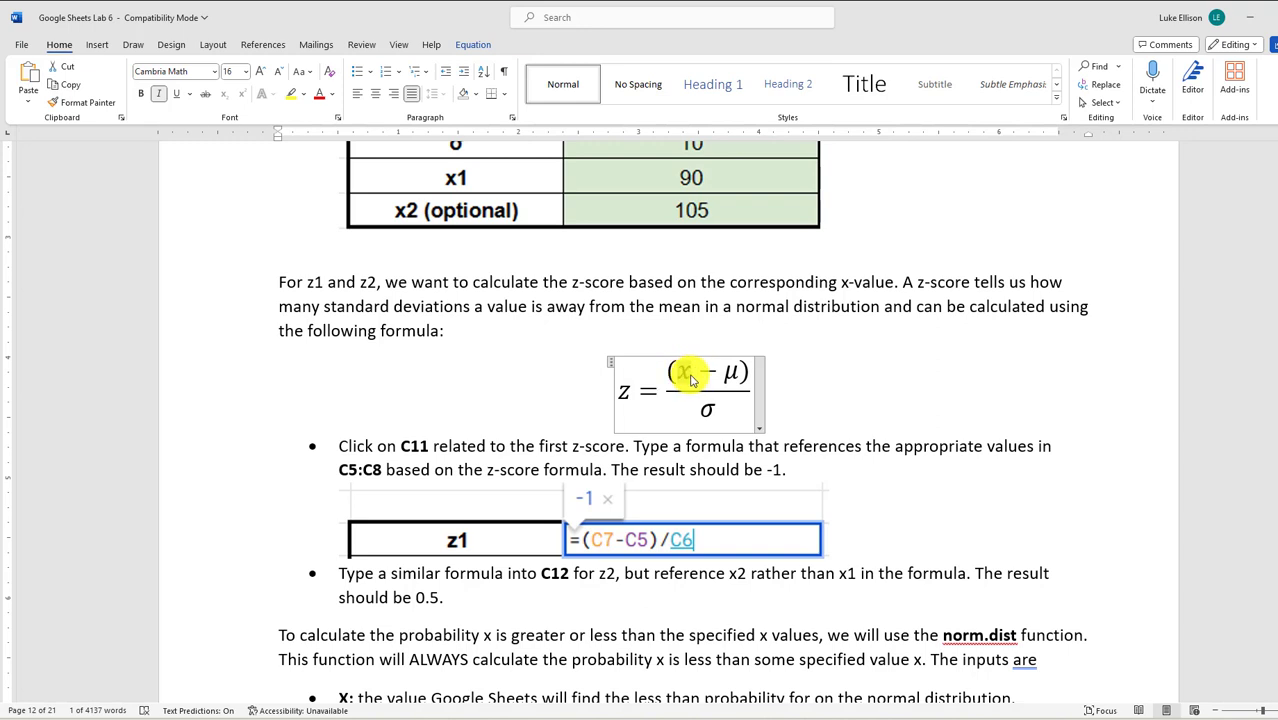
Compare the z-score formula with the example inputs in the Word instructions, and return to the Google Sheets workbook
scroll(700, 300, "up", 1)
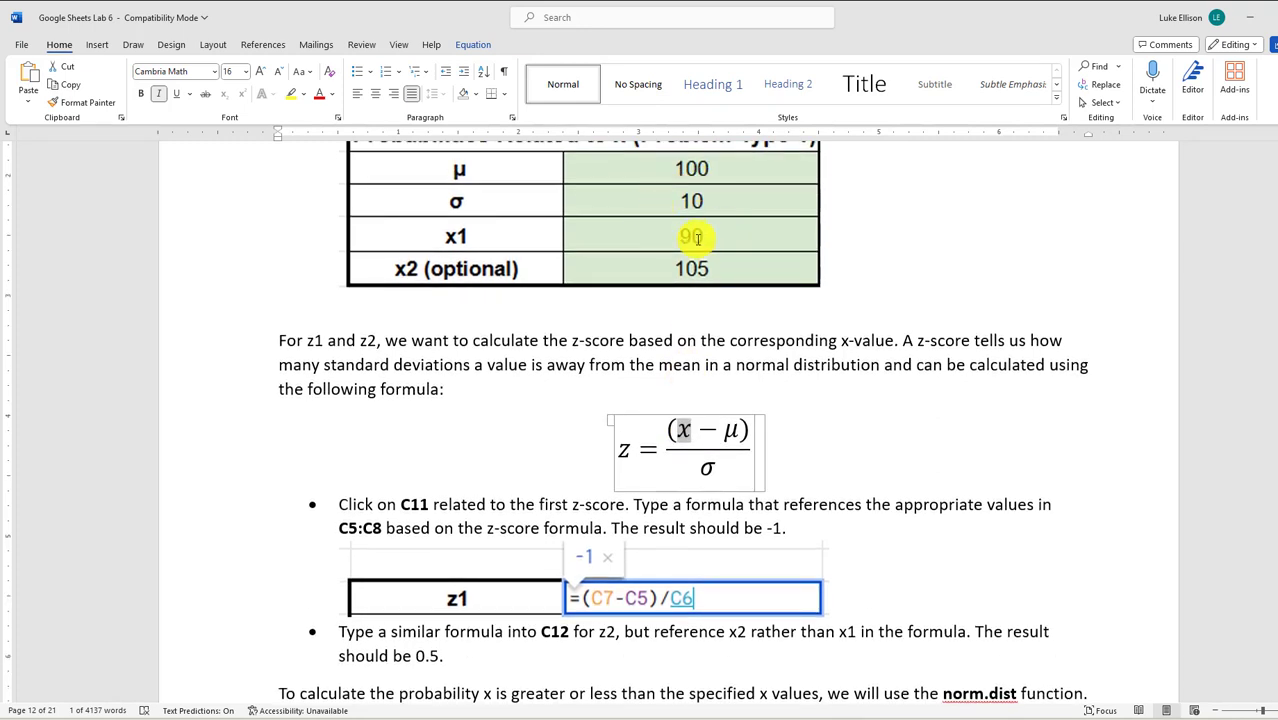
scroll(729, 407, "down", 1)
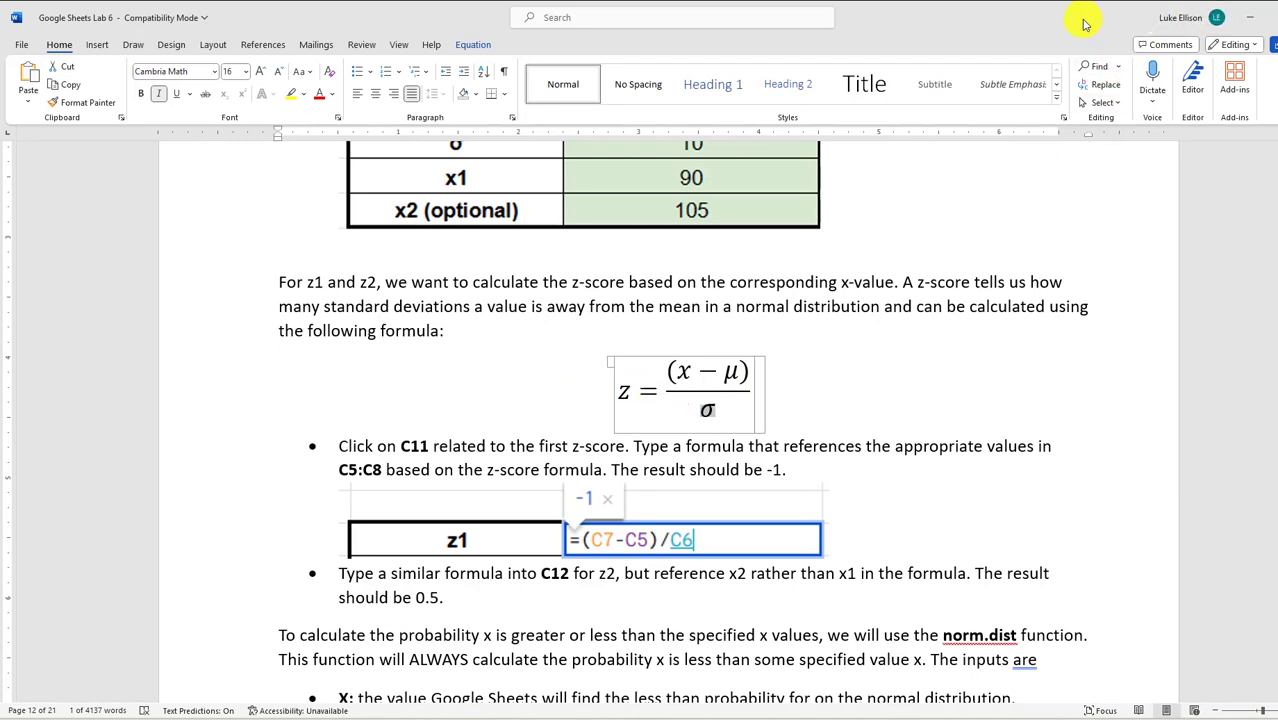
key("alt+Tab")
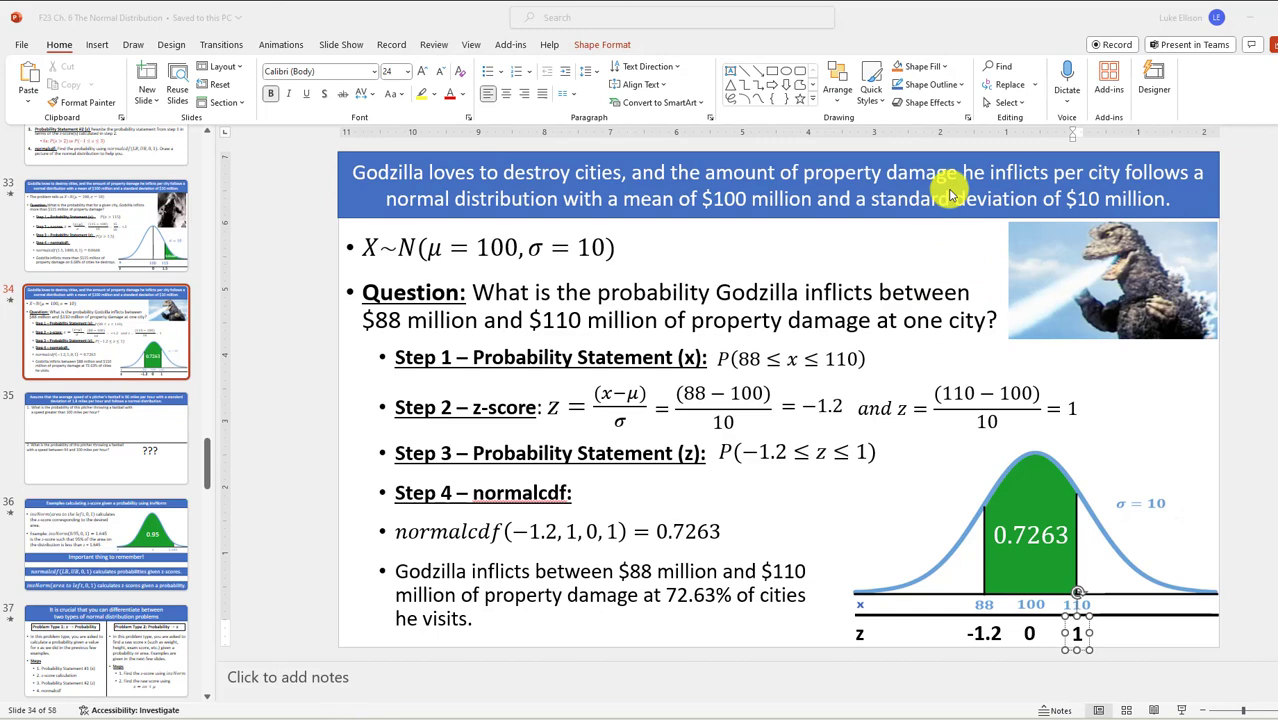
left_click(1257, 17)
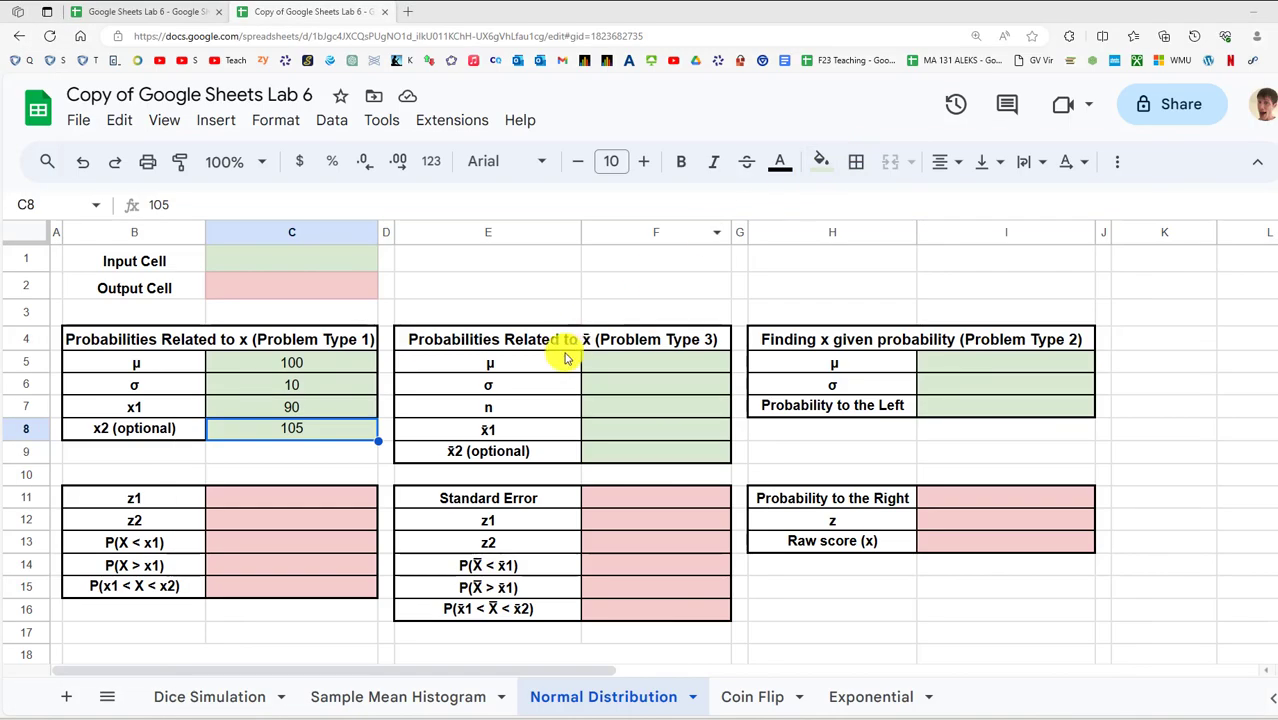
Enter the z1 formula =(C7-C5)/C6 in C11, using x1, the mean and the standard deviation
left_click(285, 503)
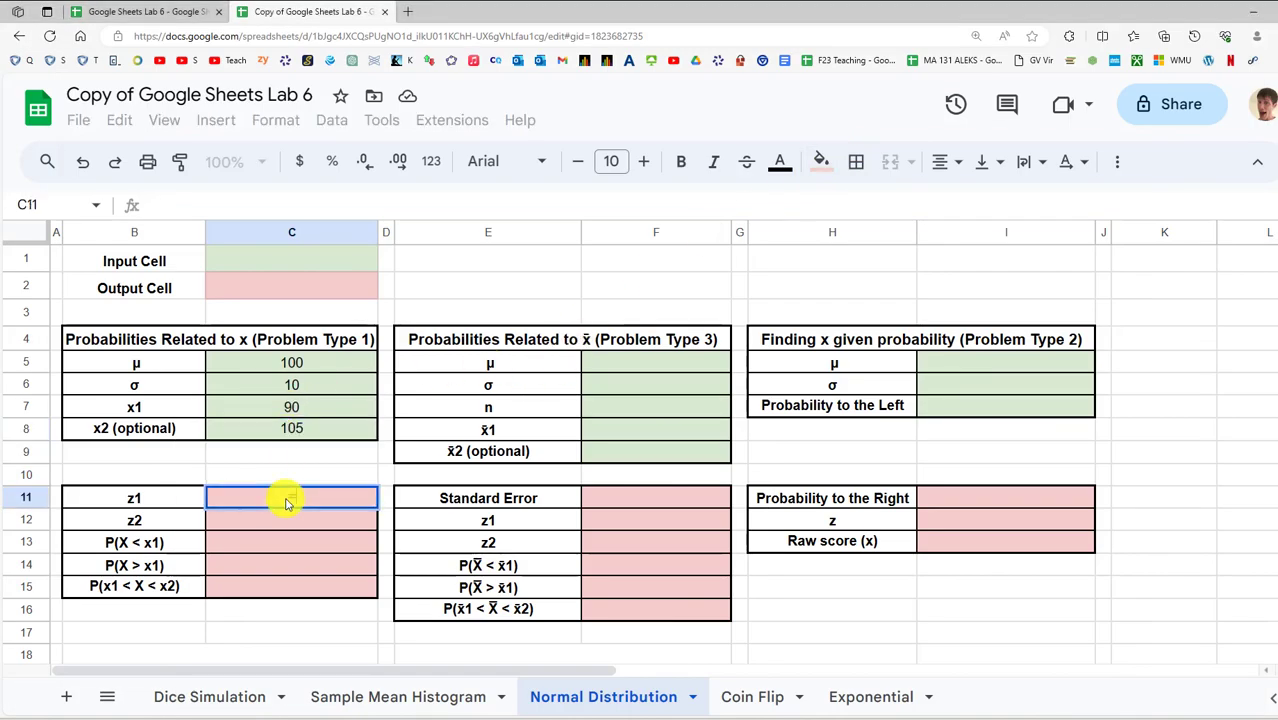
type("=(")
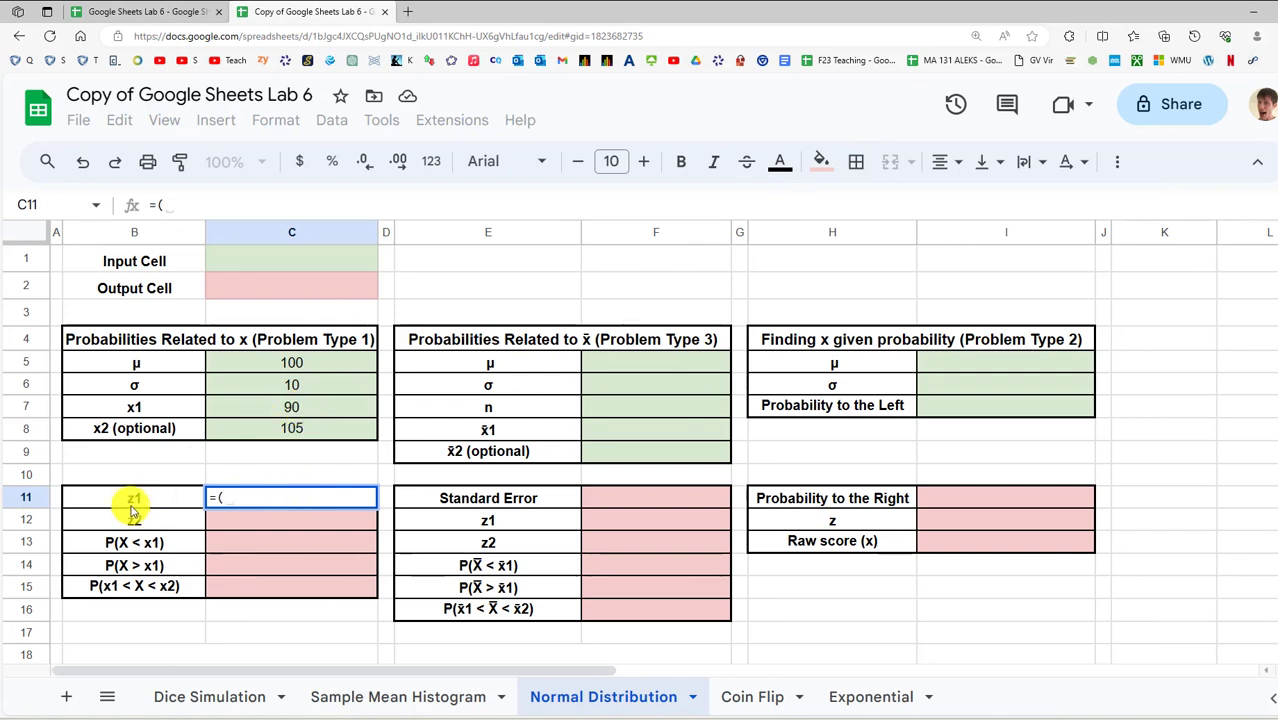
left_click(284, 405)
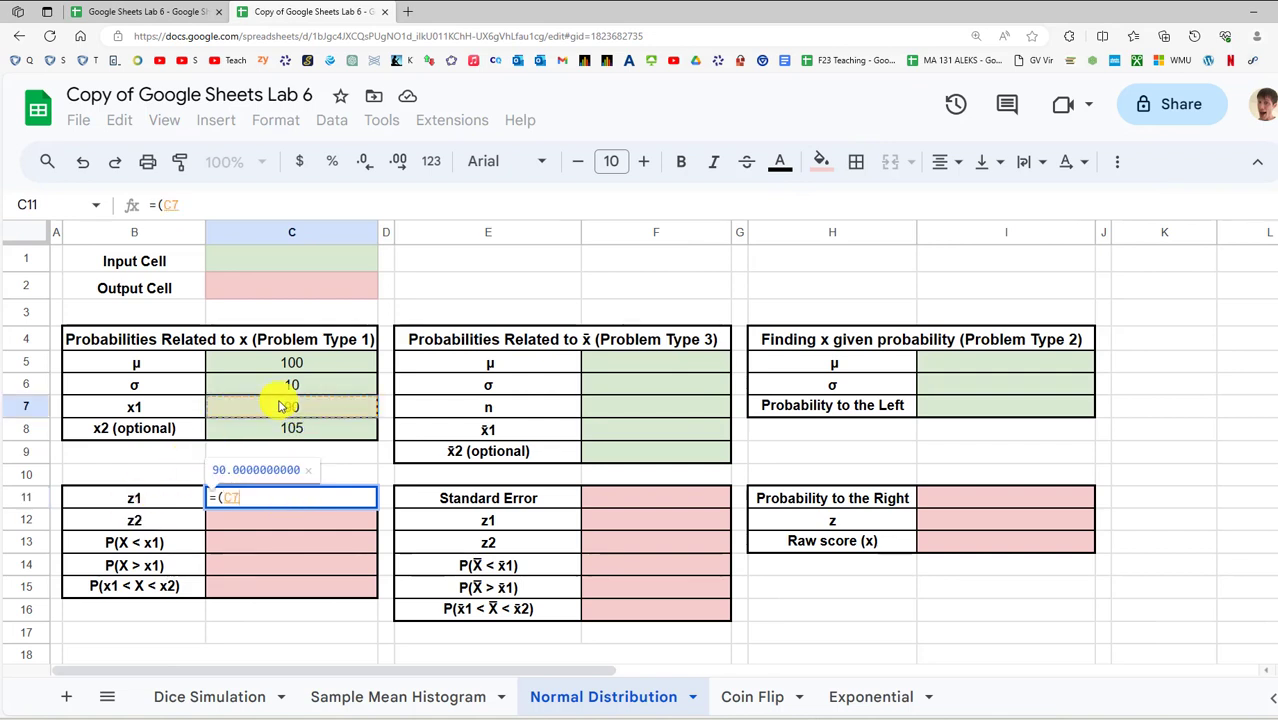
type("-")
left_click(290, 367)
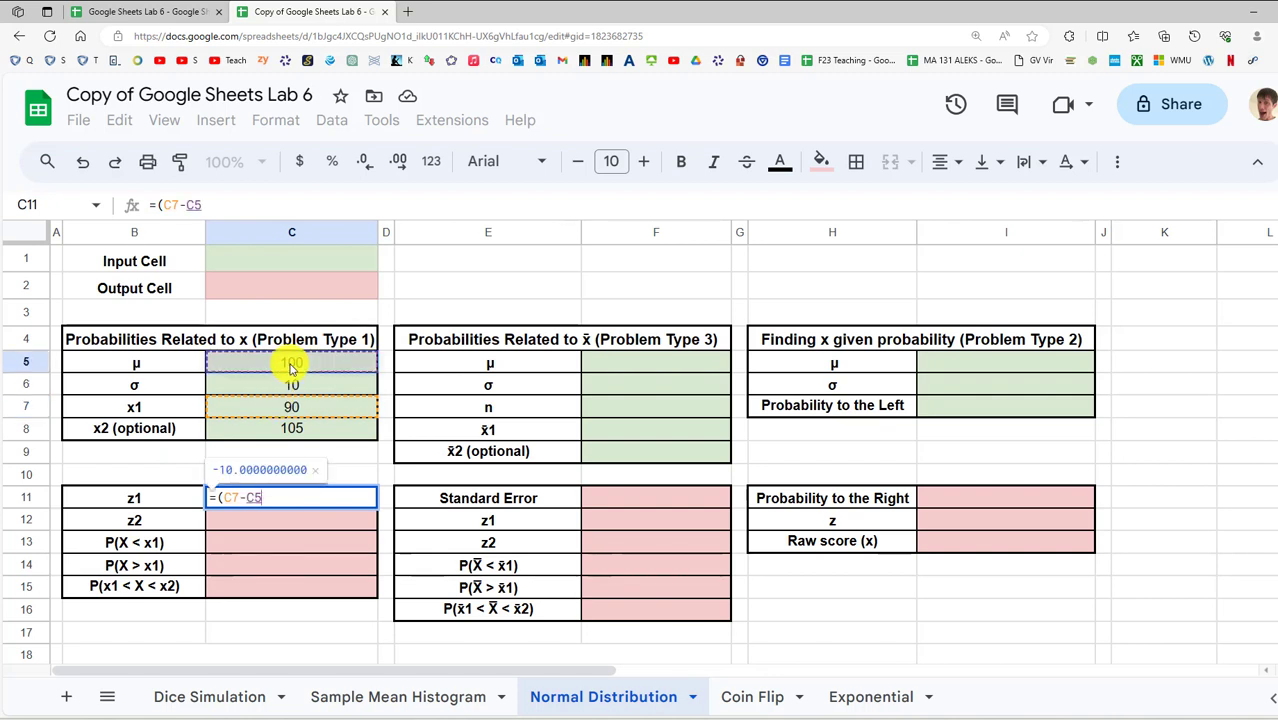
type(")/")
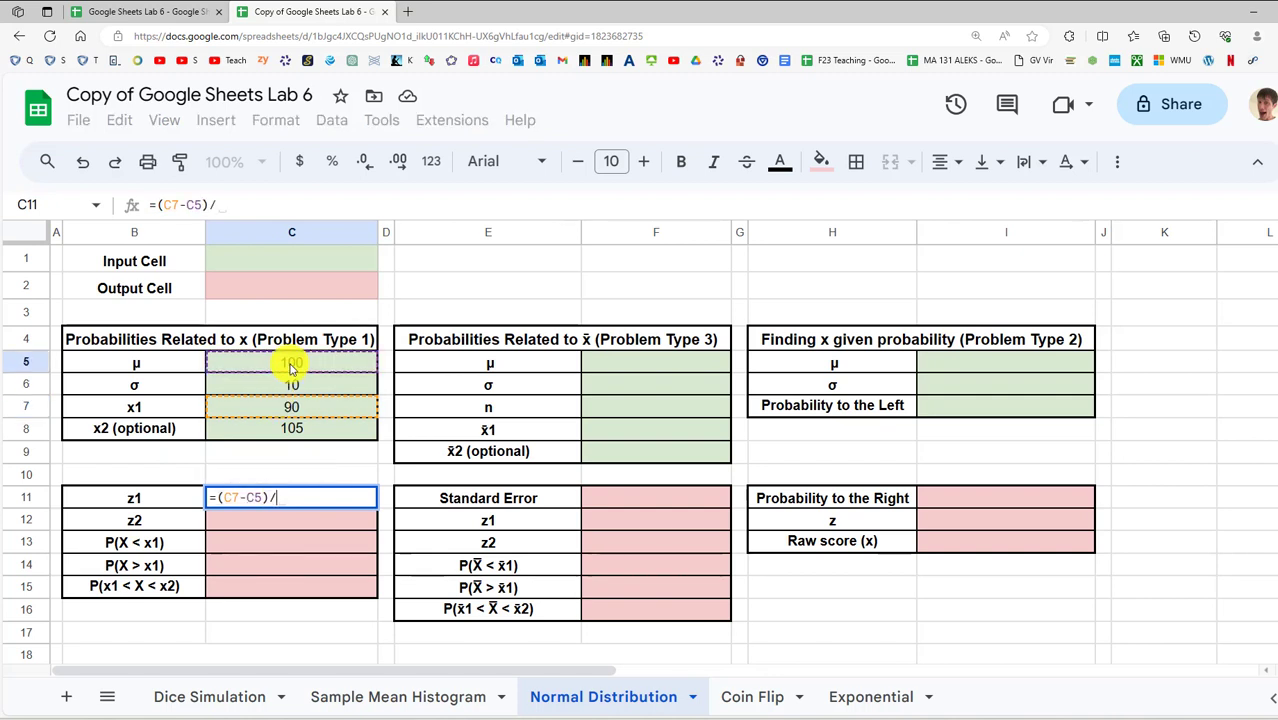
left_click(293, 387)
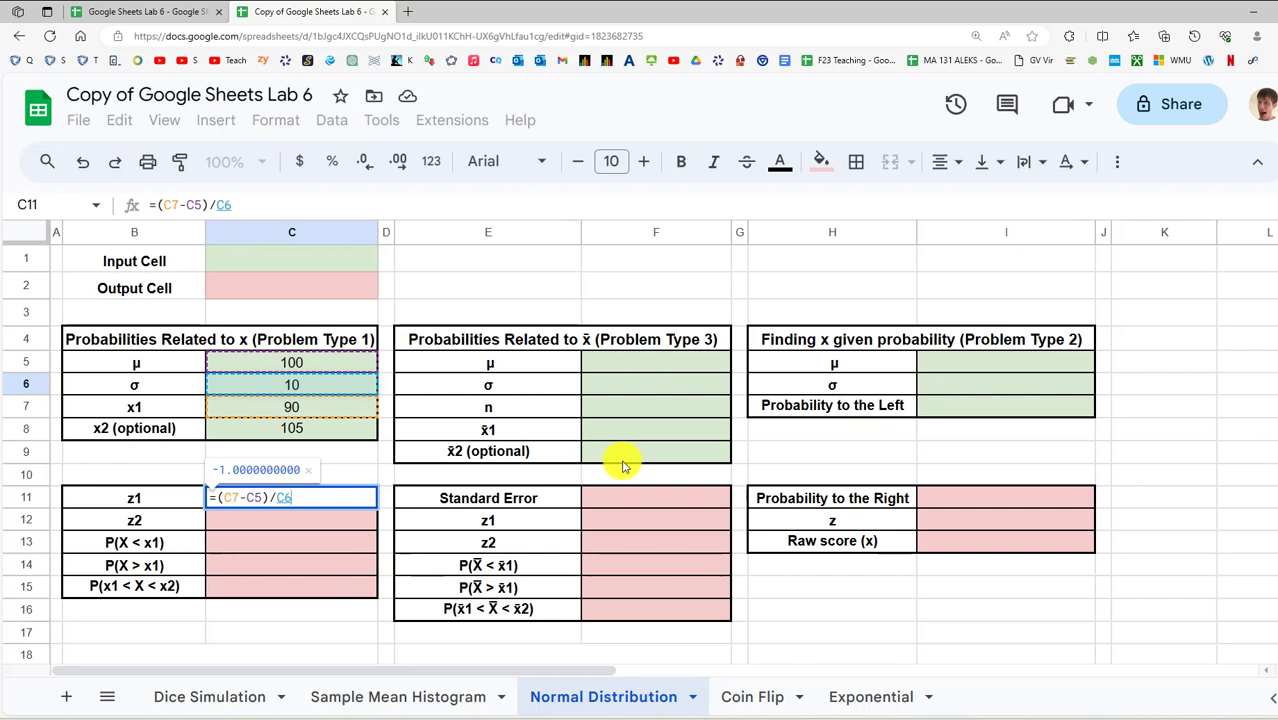
key("Return")
Review the z1 formula in C11 and the mean, standard deviation and x1 cells it references
left_click(345, 494)
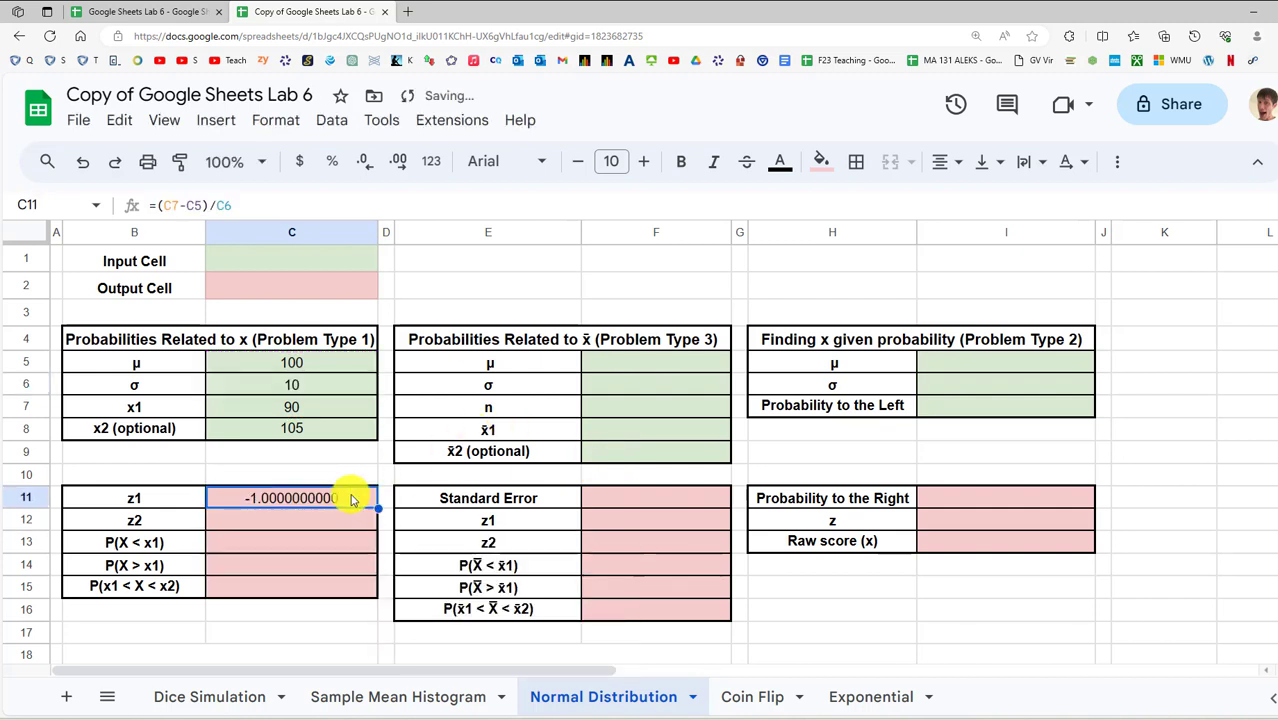
left_click(285, 204)
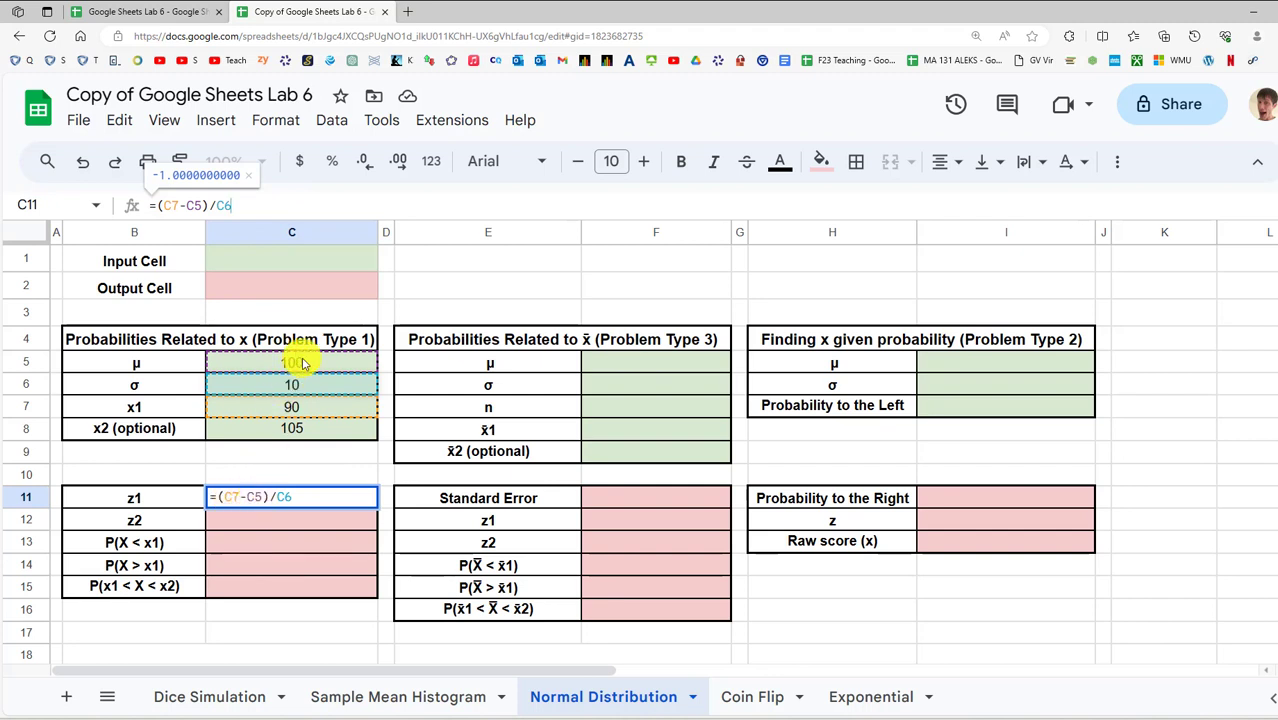
key("Return")
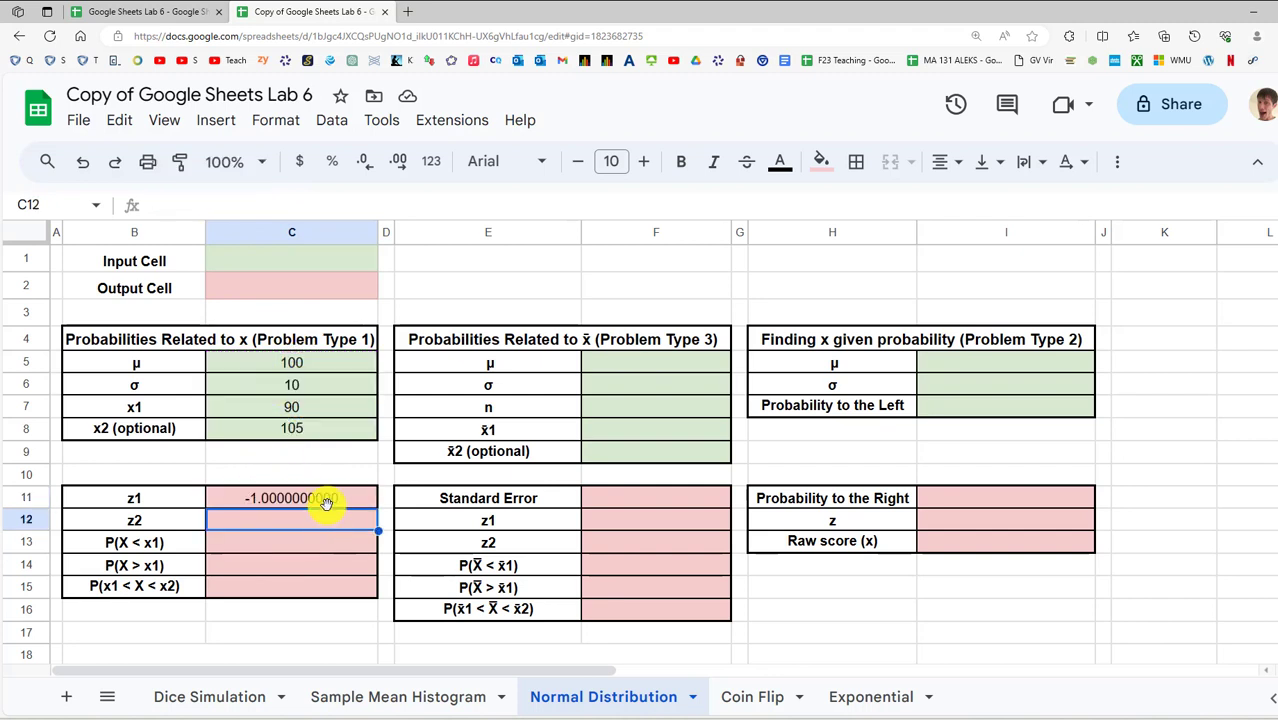
left_click(333, 501)
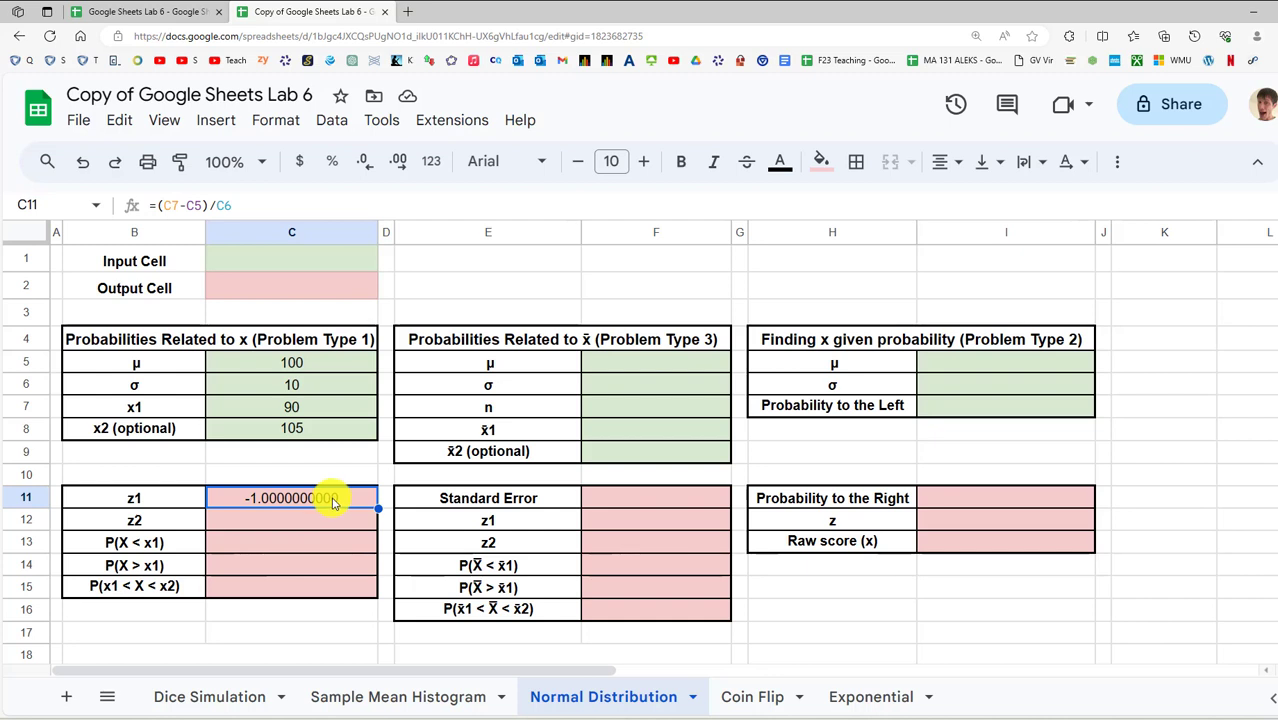
left_click(315, 411)
left_click(325, 387)
left_click(330, 362)
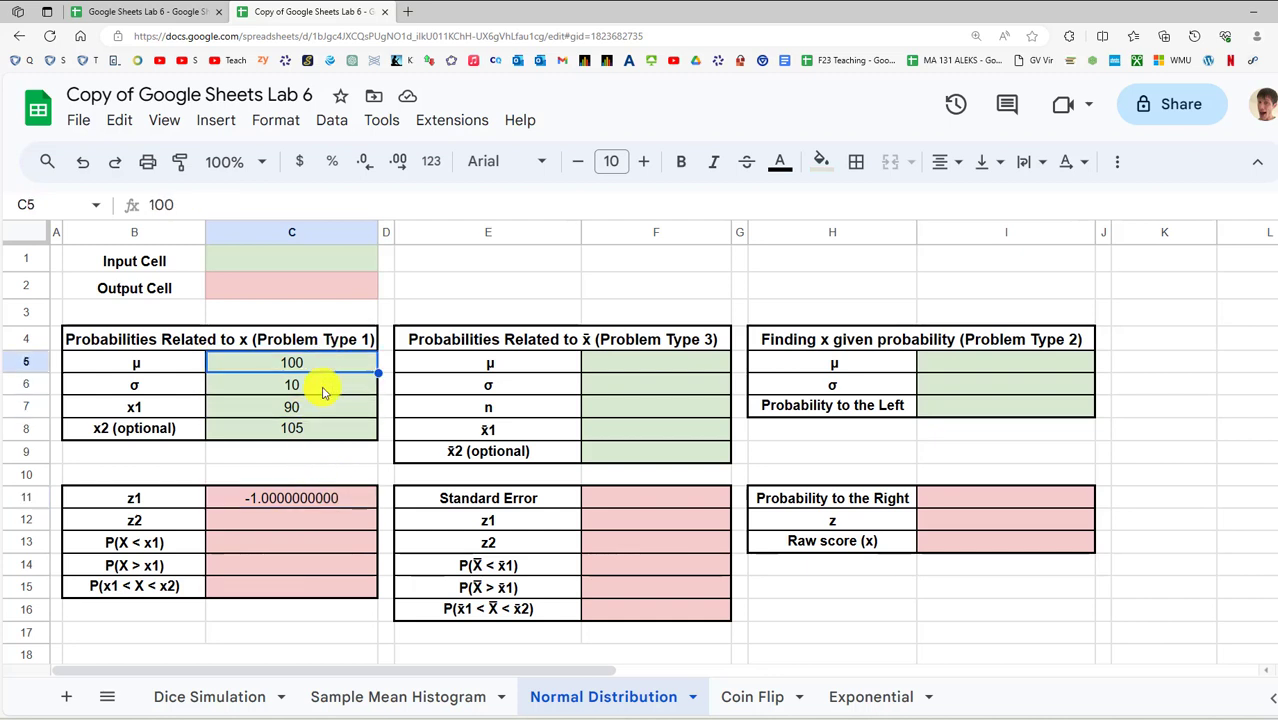
left_click(311, 410)
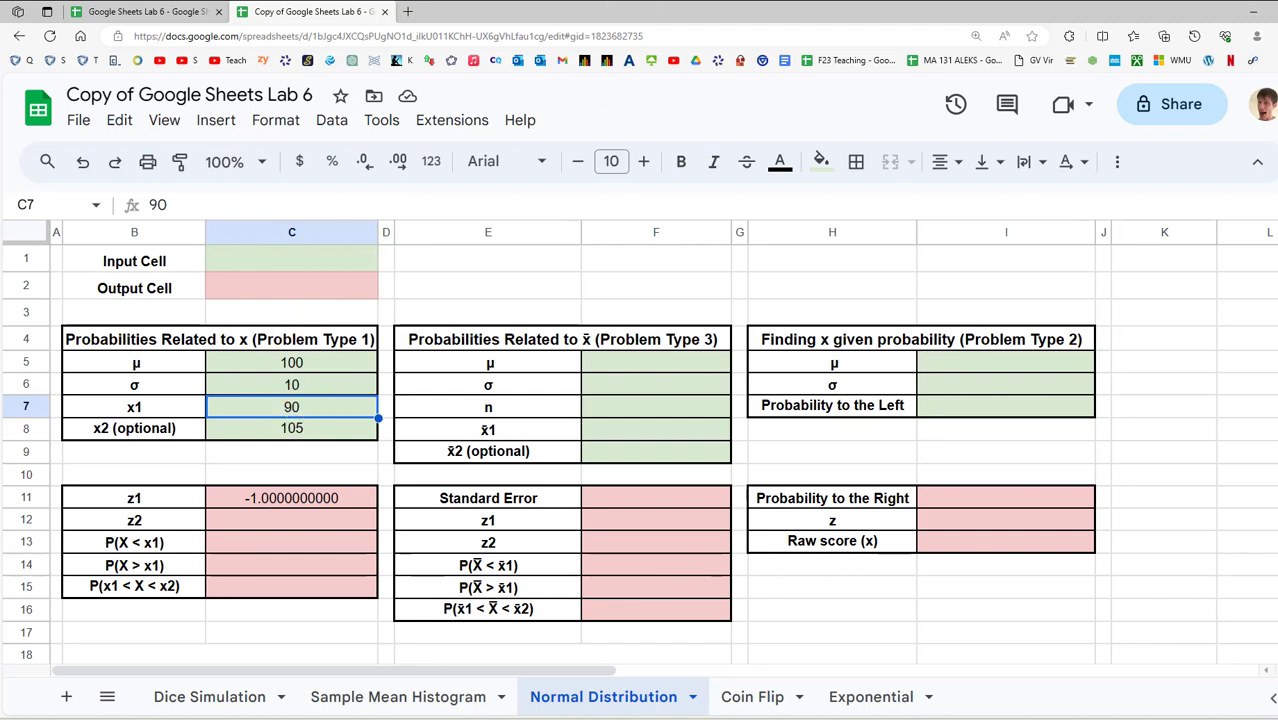
Enter the z2 formula =(C8-C5)/C6 in C12, using x2, the mean and the standard deviation
left_click(300, 520)
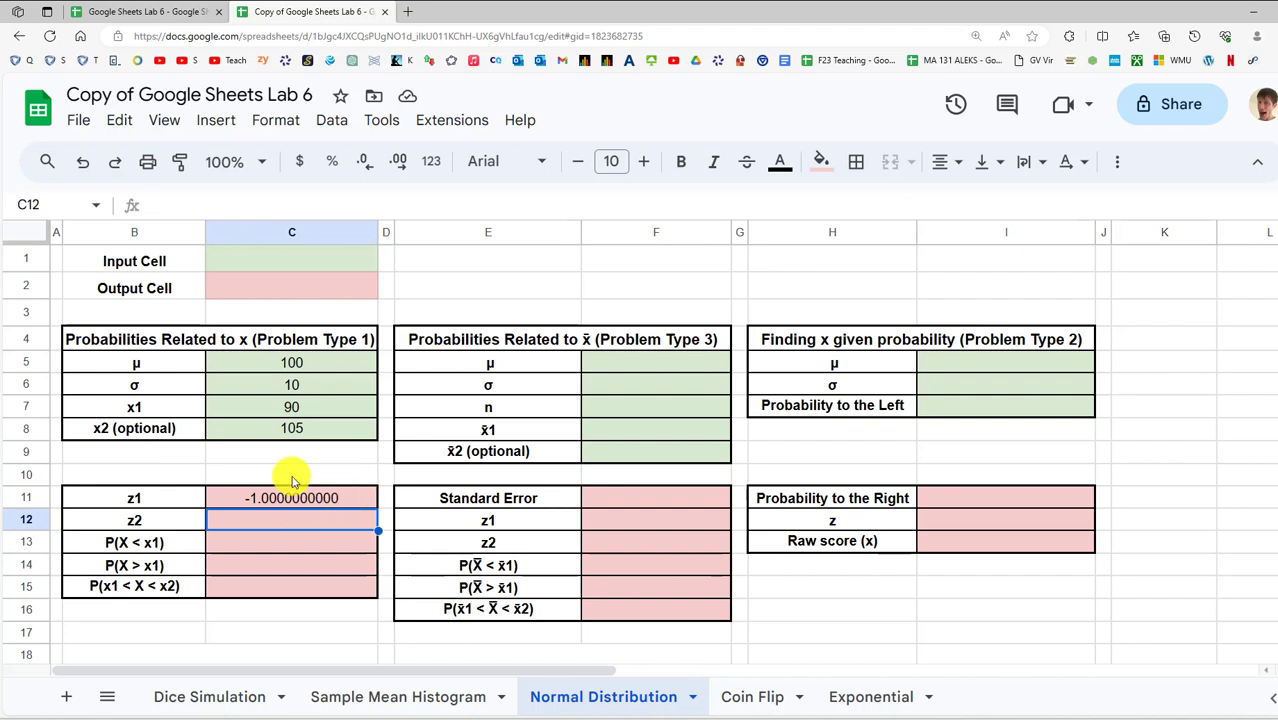
type("=")
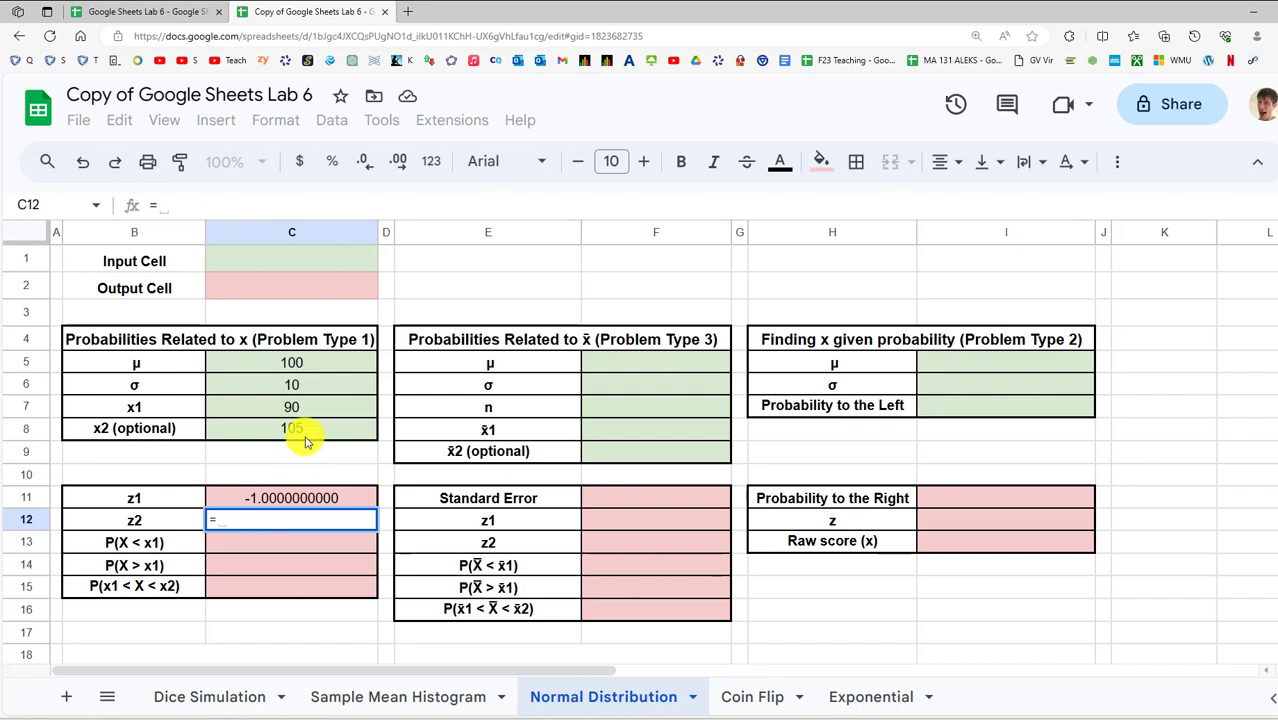
type("(")
left_click(306, 438)
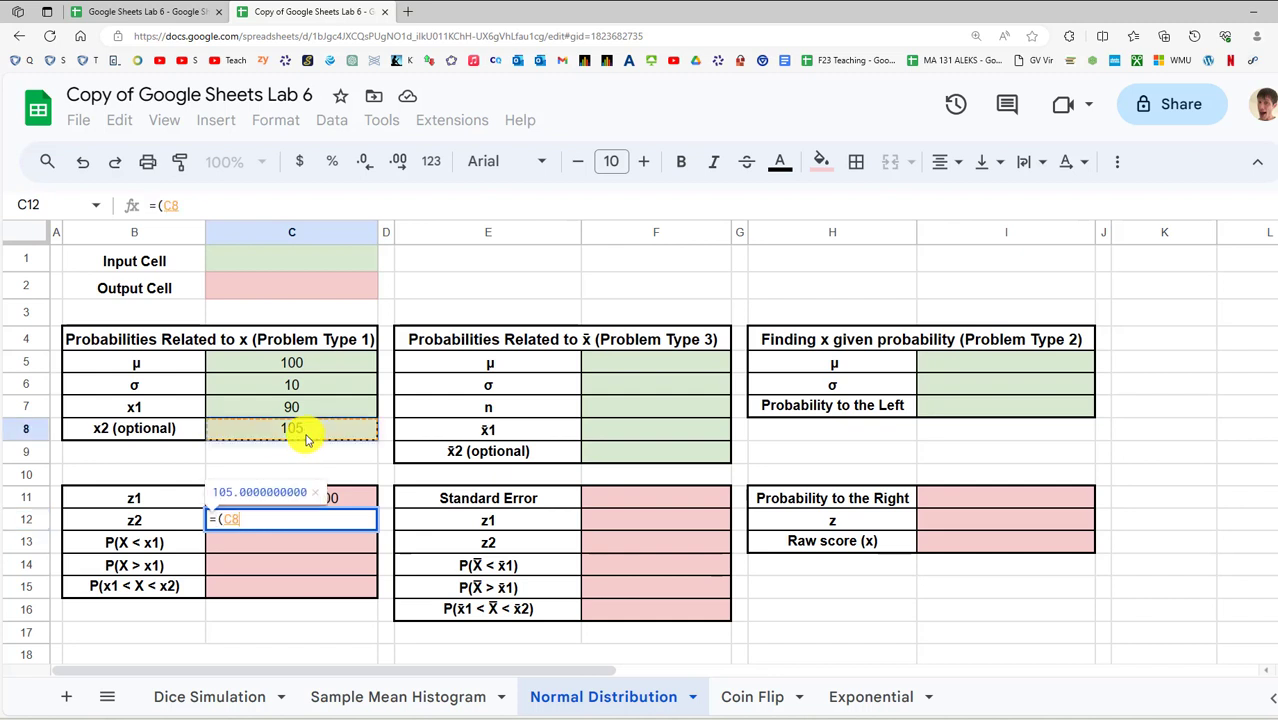
type("-")
left_click(308, 365)
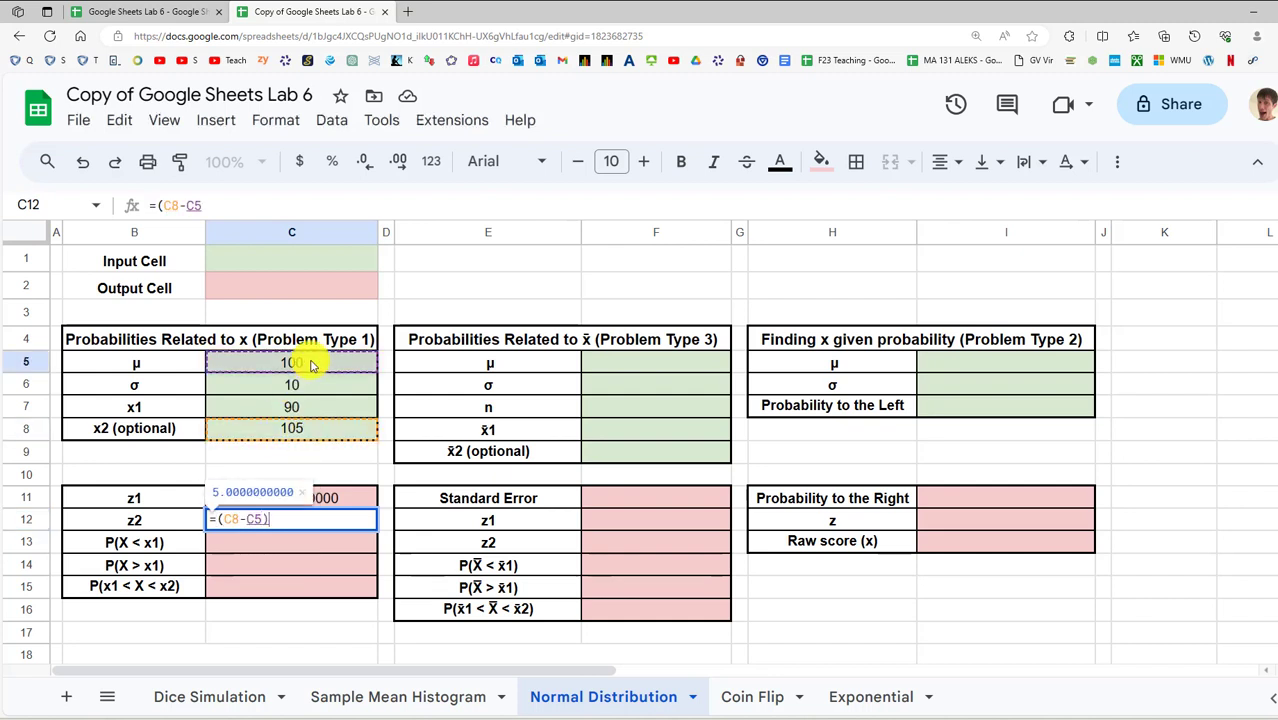
type(")/")
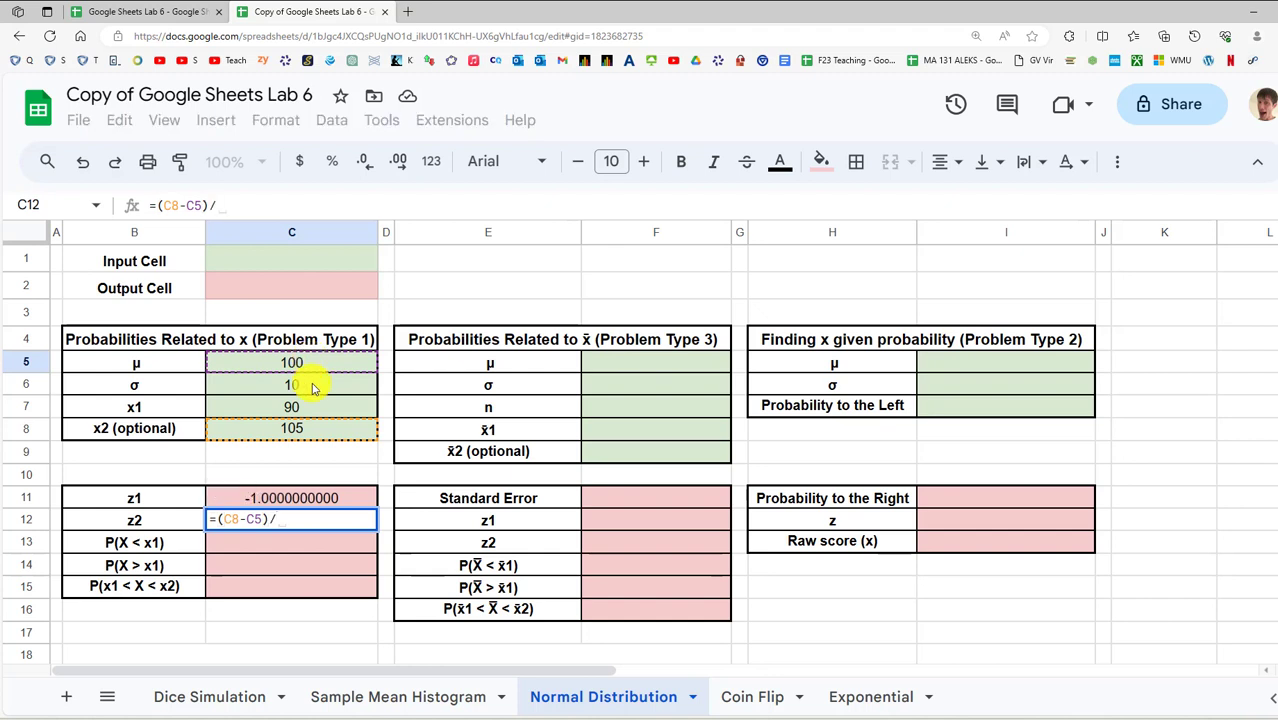
left_click(311, 388)
key("Return")
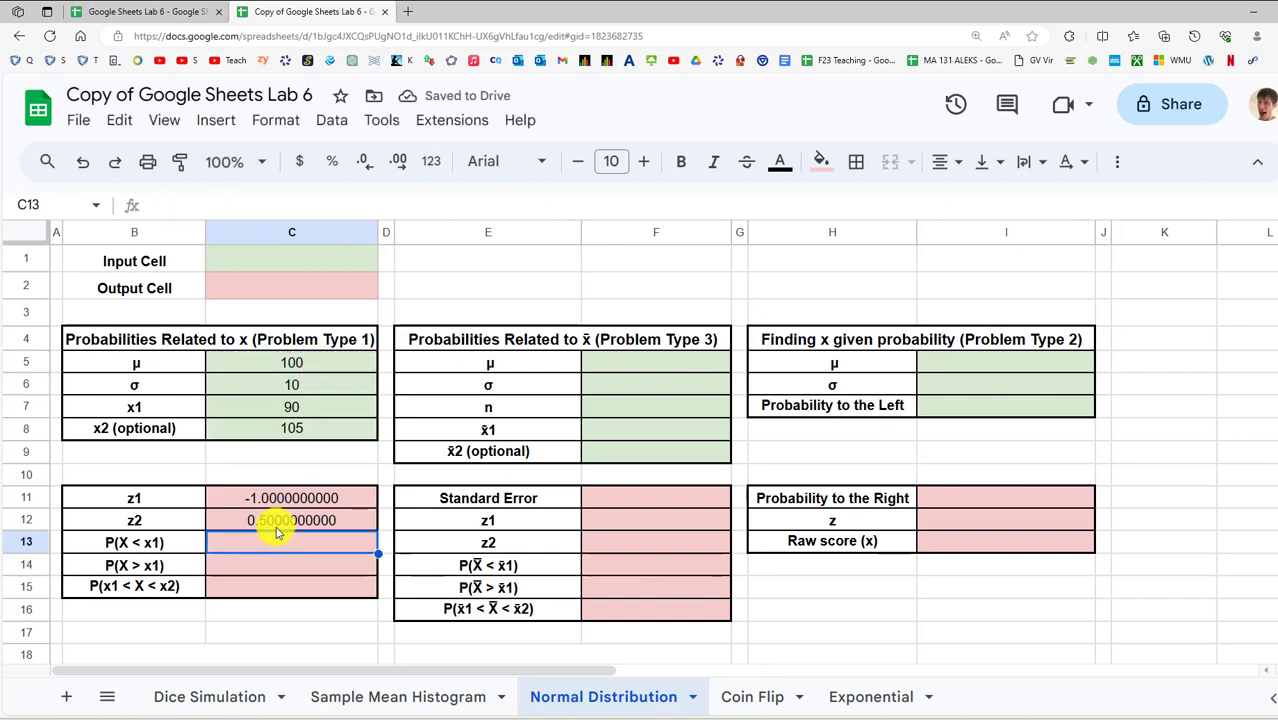
Compare the x1 and x2 inputs in C7:C8 with their z-scores in C11:C12
left_click(312, 411)
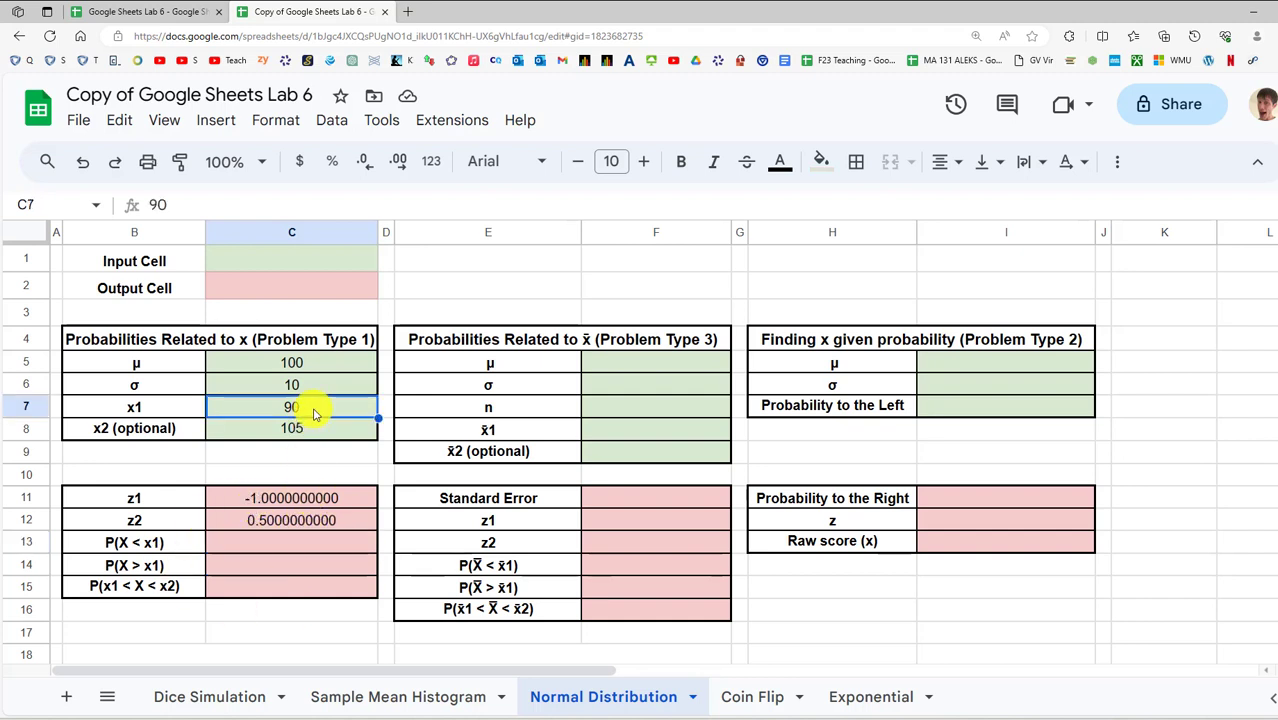
left_click(266, 498)
left_click(266, 520)
left_click(312, 433)
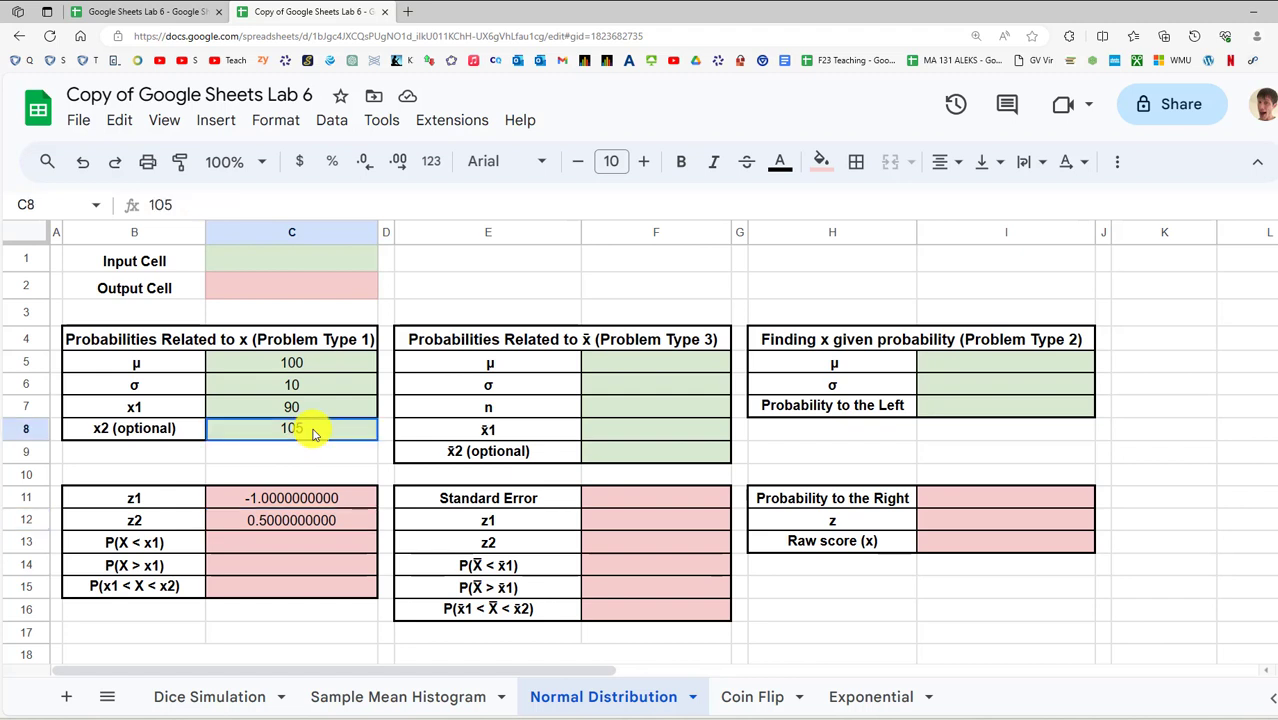
left_click(284, 522)
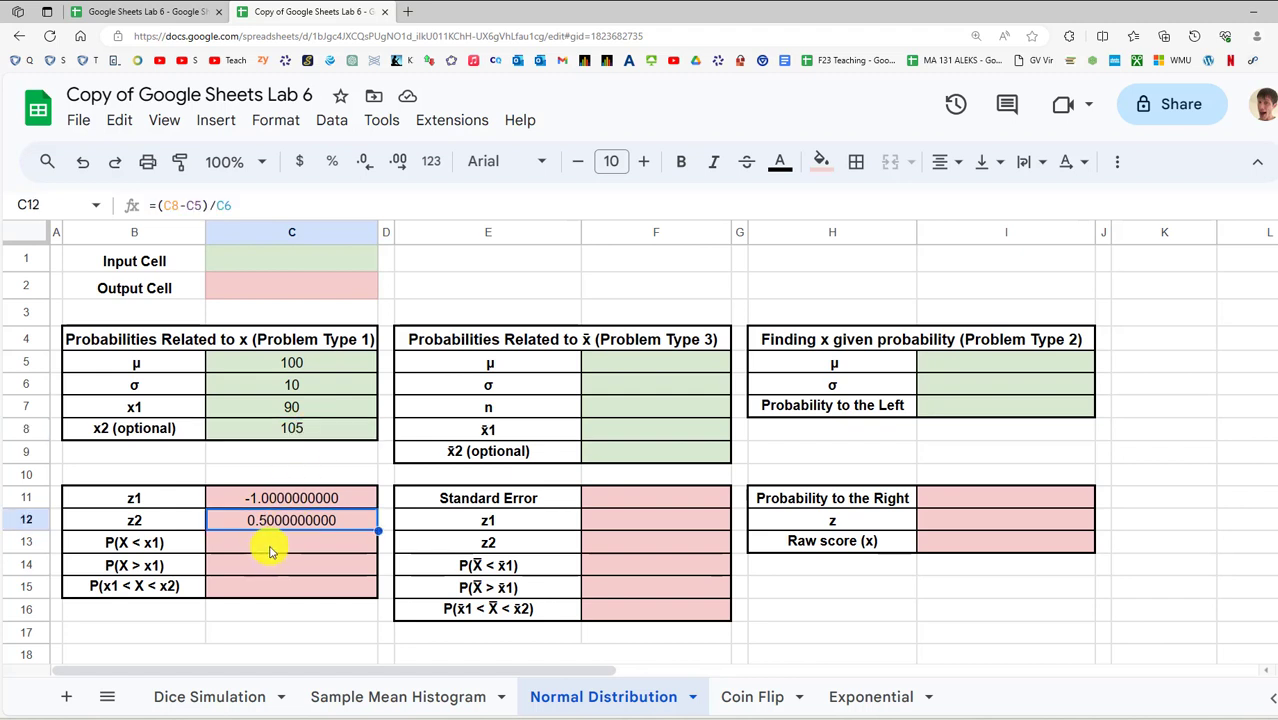
Review the three probability labels in B13:B15 and select the output cell for P(X < x1)
left_click(266, 547)
left_click(167, 543)
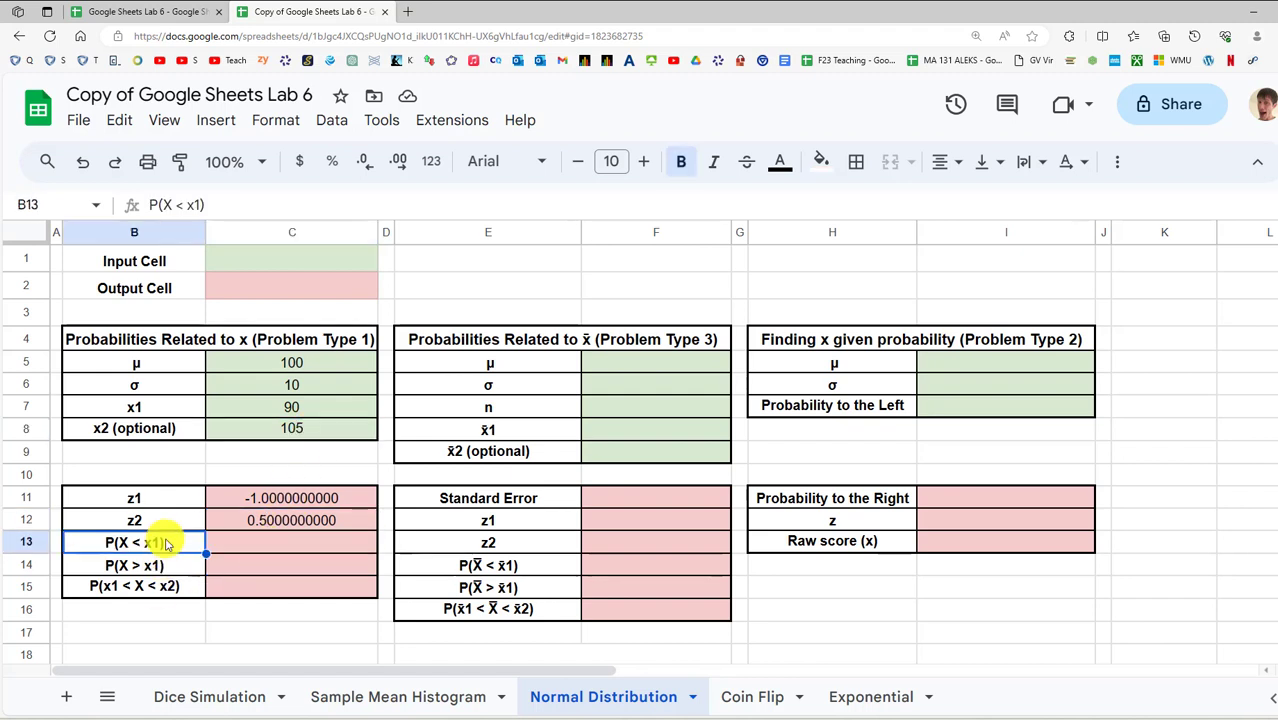
left_click(155, 565)
left_click(158, 587)
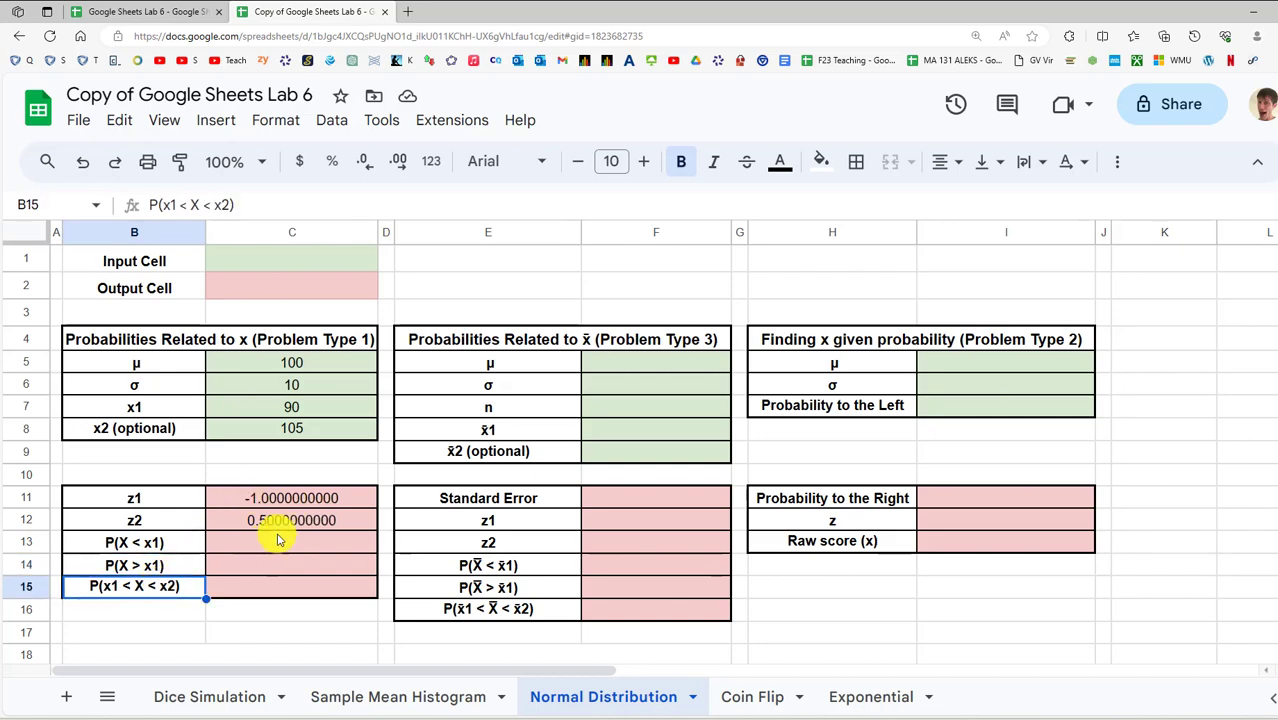
left_click(236, 546)
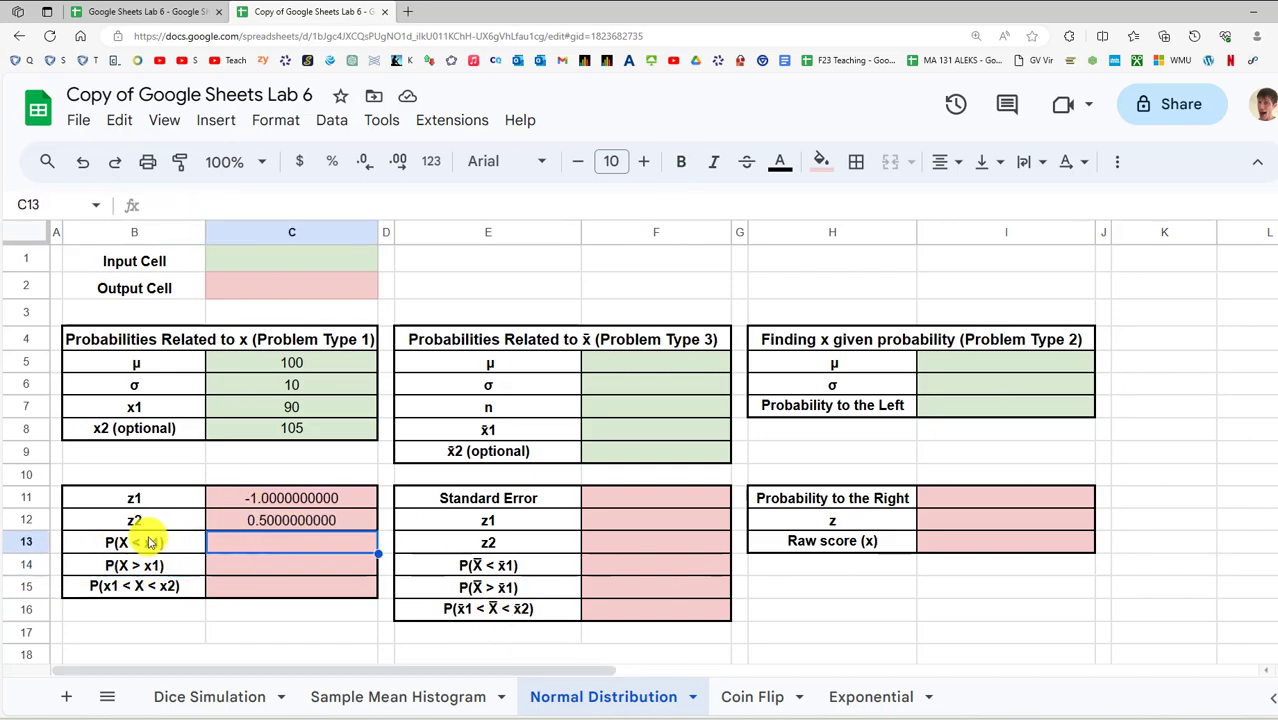
Switch to PowerPoint to examine the curve on slide 33 for damage above $115 million, and return to the Google Sheets workbook
key("alt+Tab")
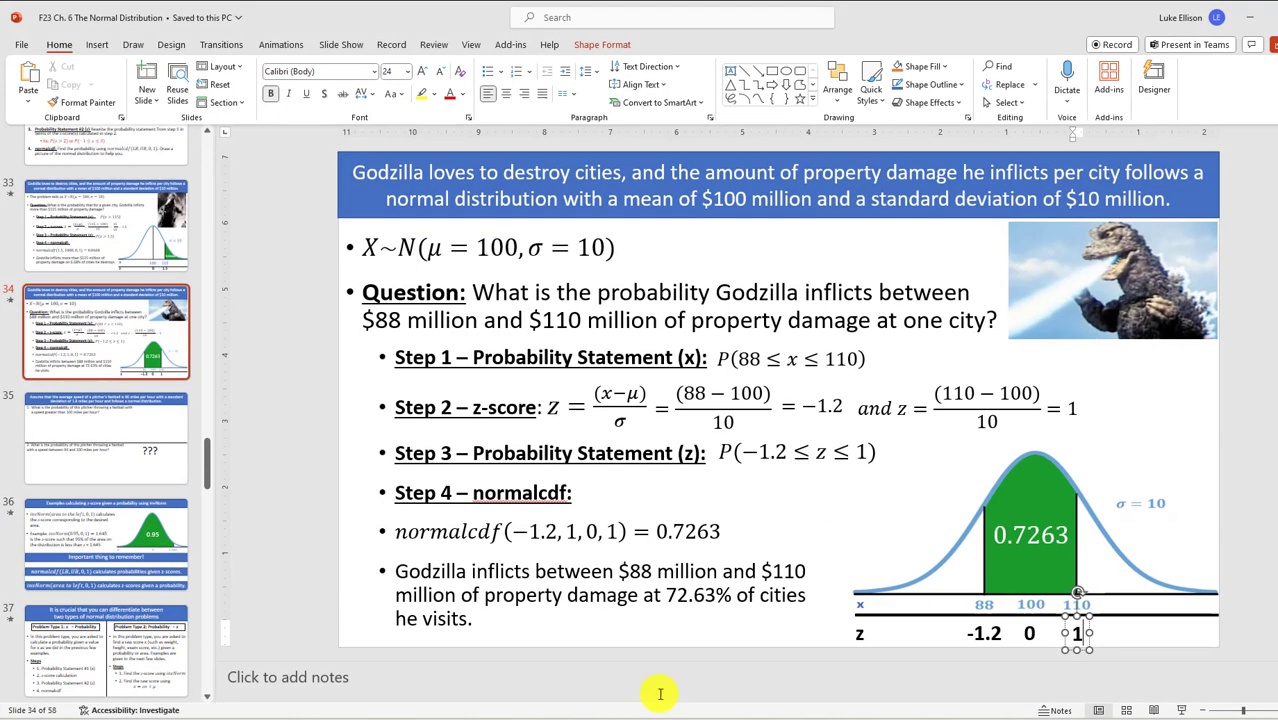
left_click(143, 250)
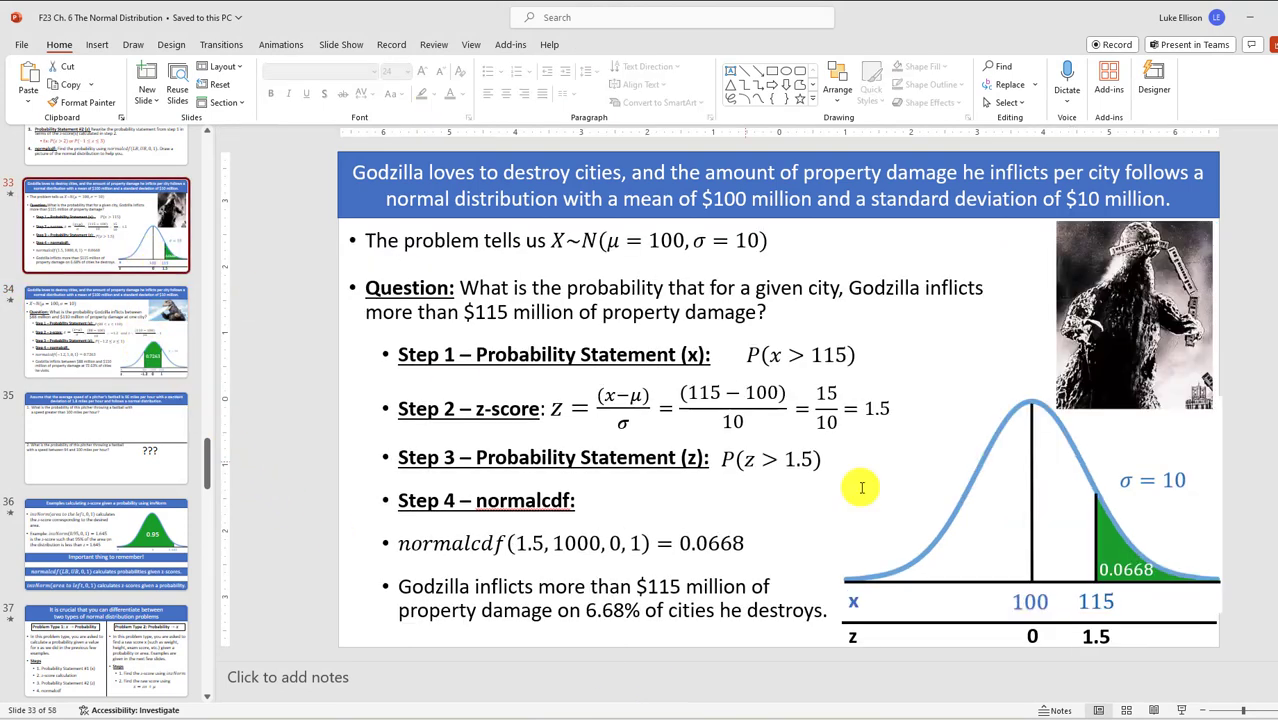
left_click(1095, 603)
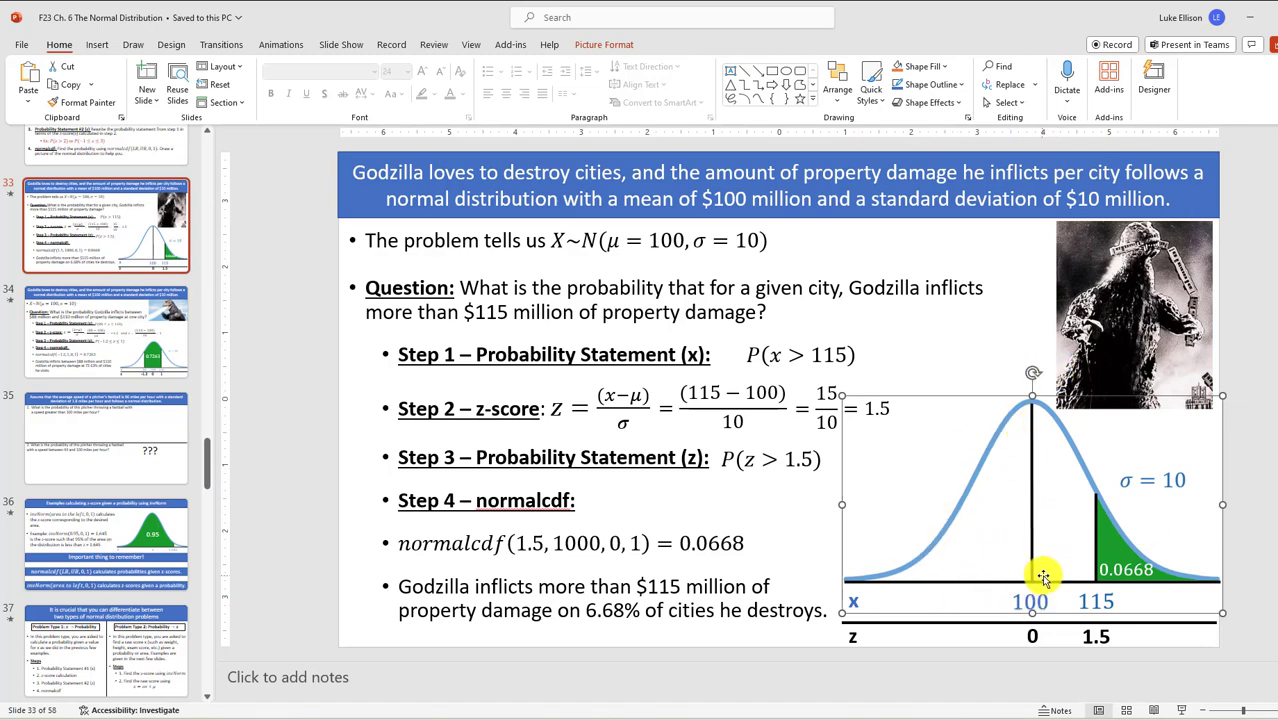
left_click(1257, 22)
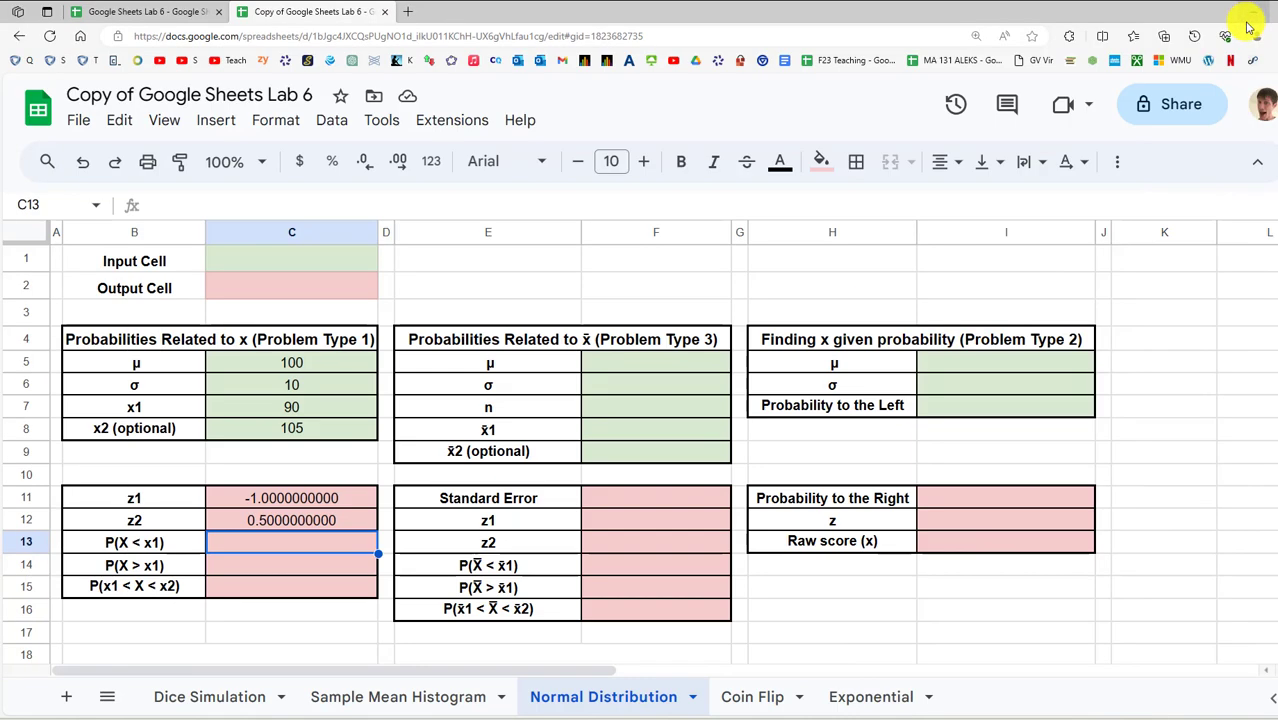
Enter =norm.dist(C7,C5,C6,True) in C13 for P(X < x1), using x1, the mean and the standard deviation
left_click(298, 409)
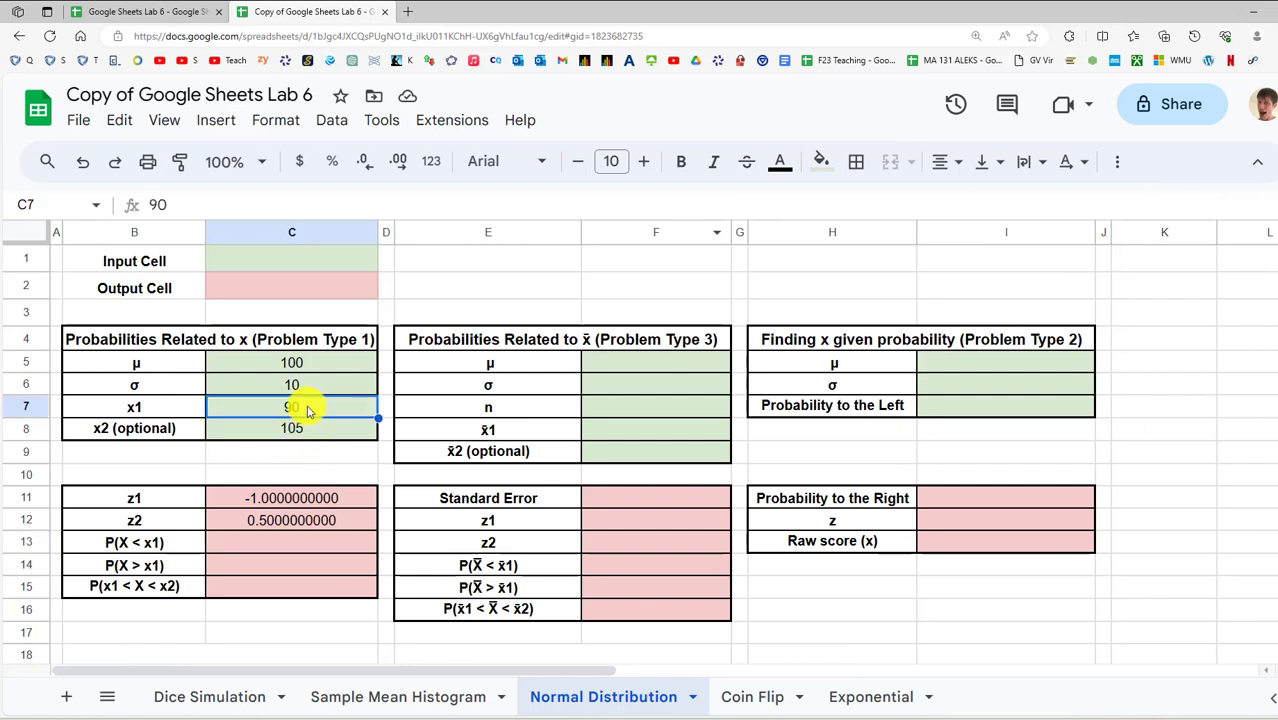
left_click(262, 541)
type("=norm")
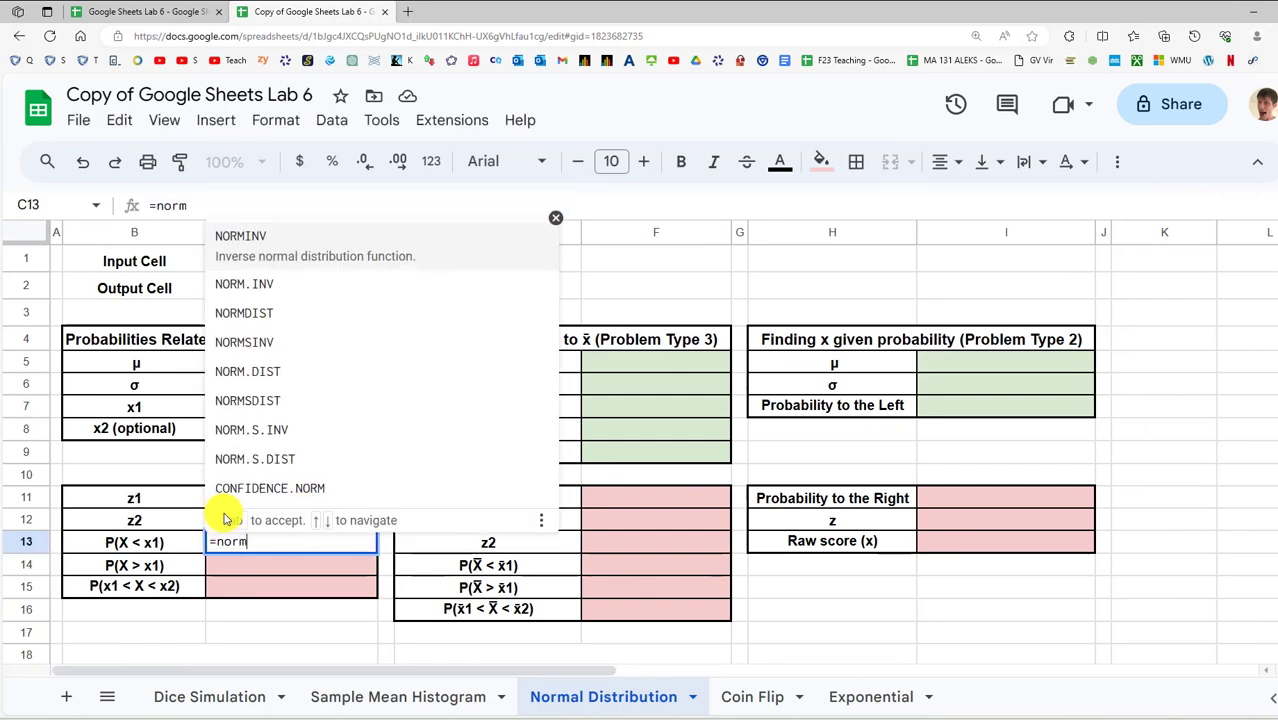
type(".dist(")
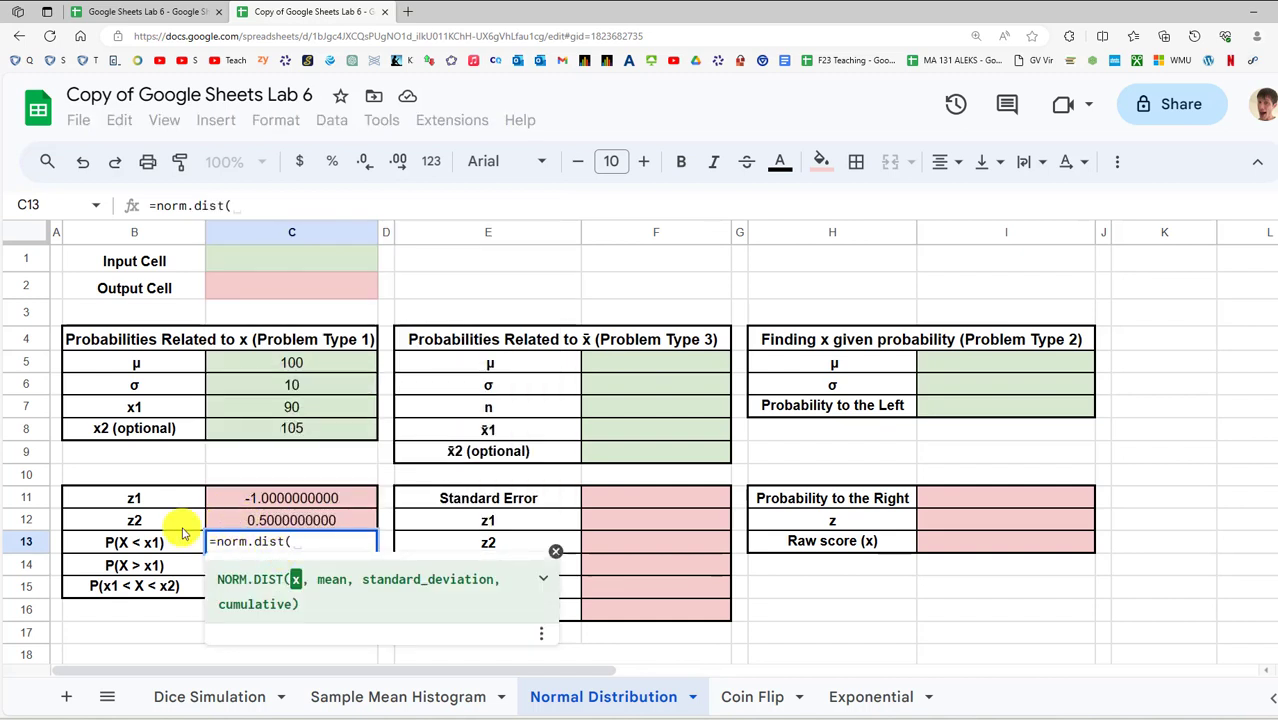
left_click(289, 410)
type(",")
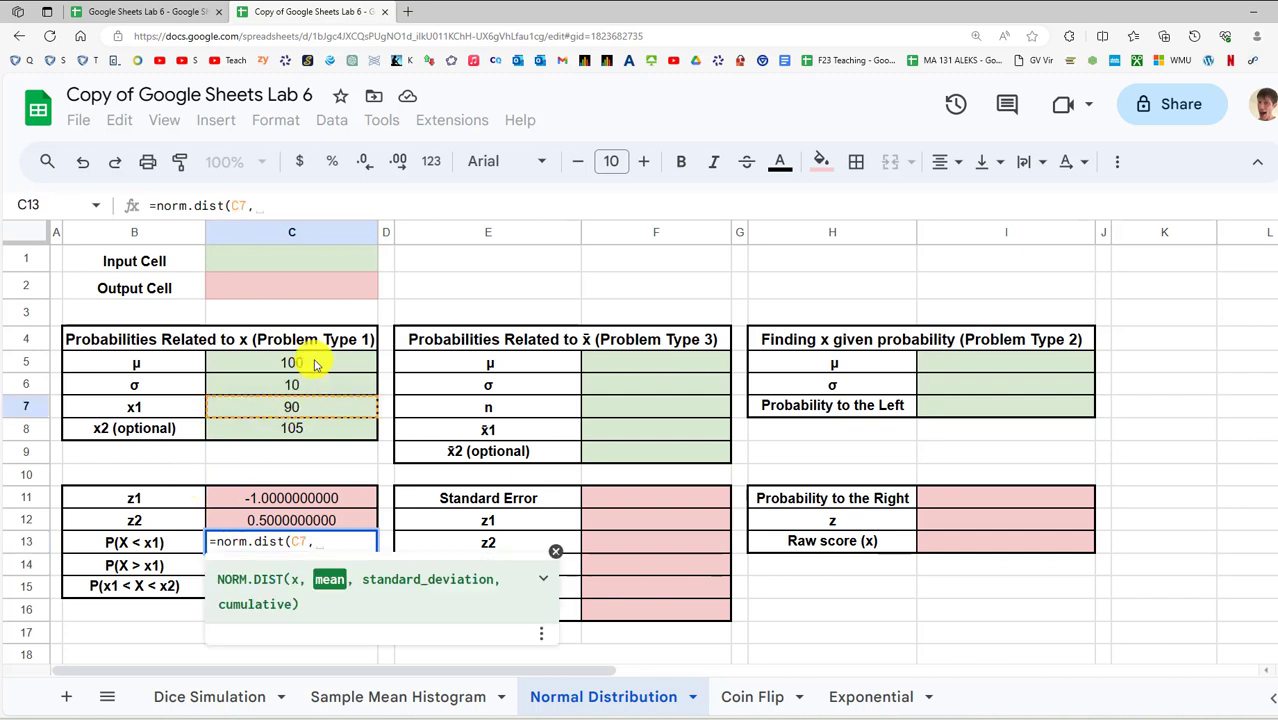
left_click(313, 365)
type(",")
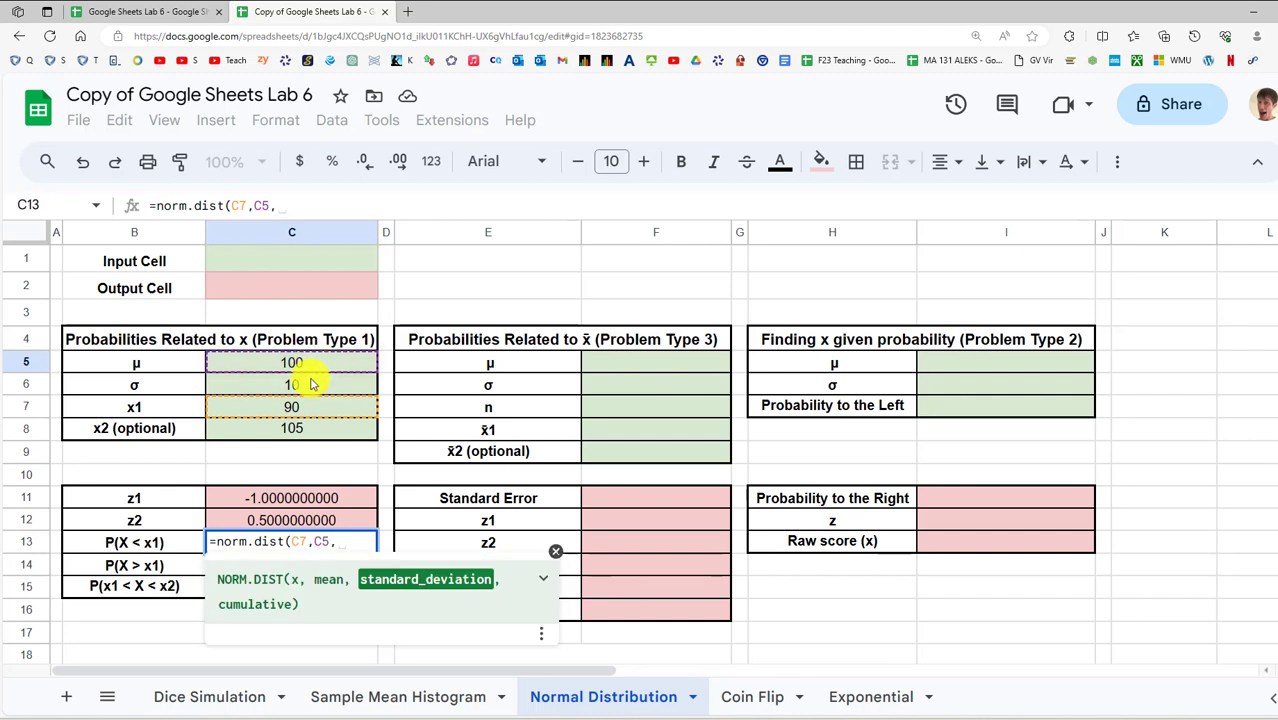
left_click(309, 389)
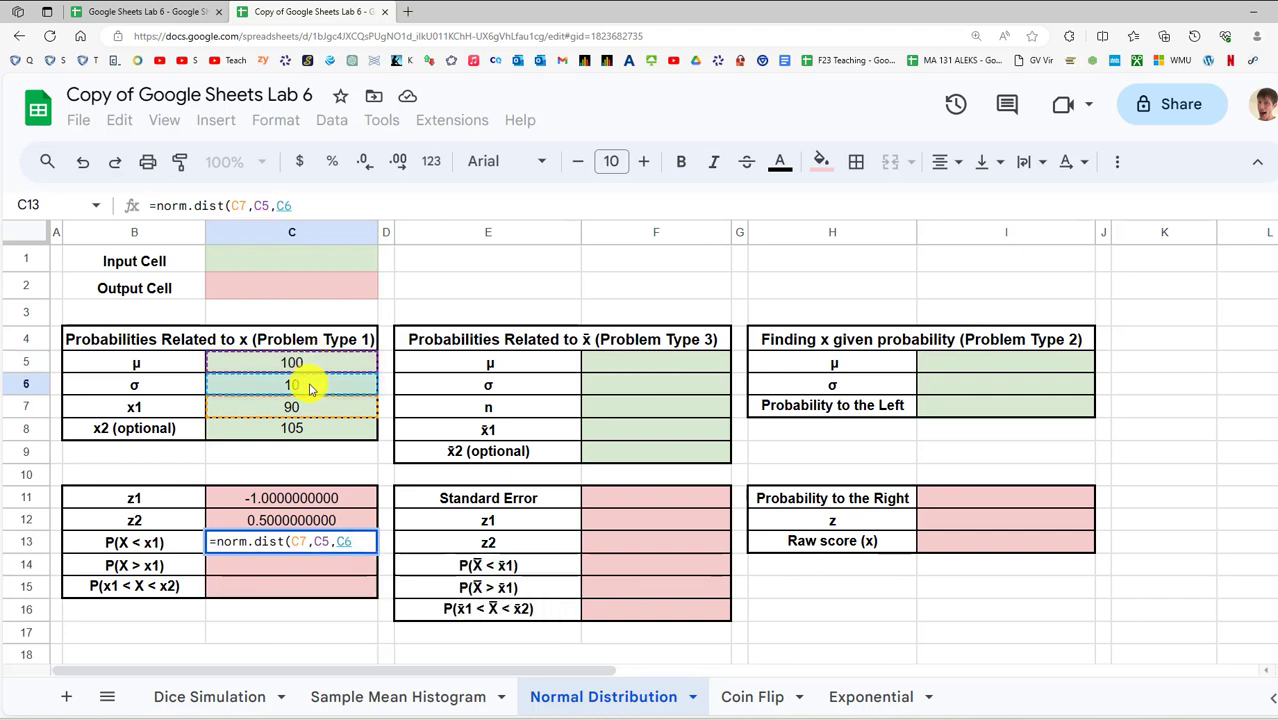
type(",")
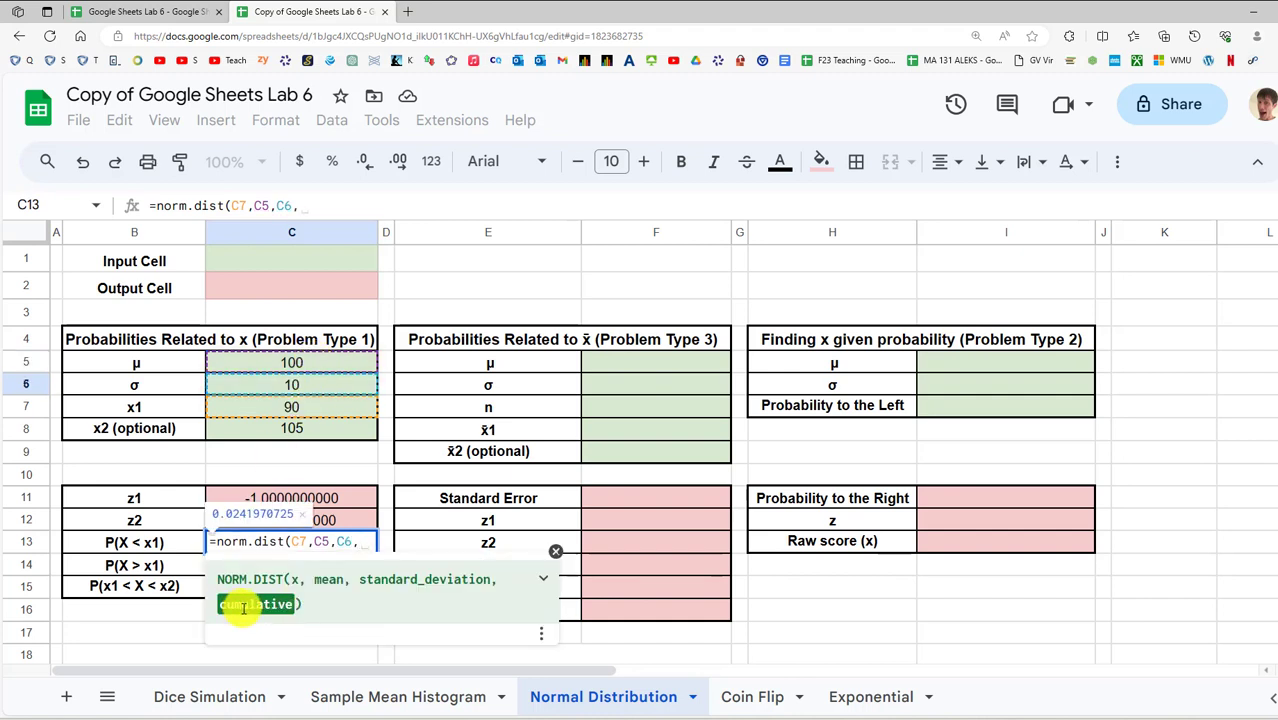
type("True")
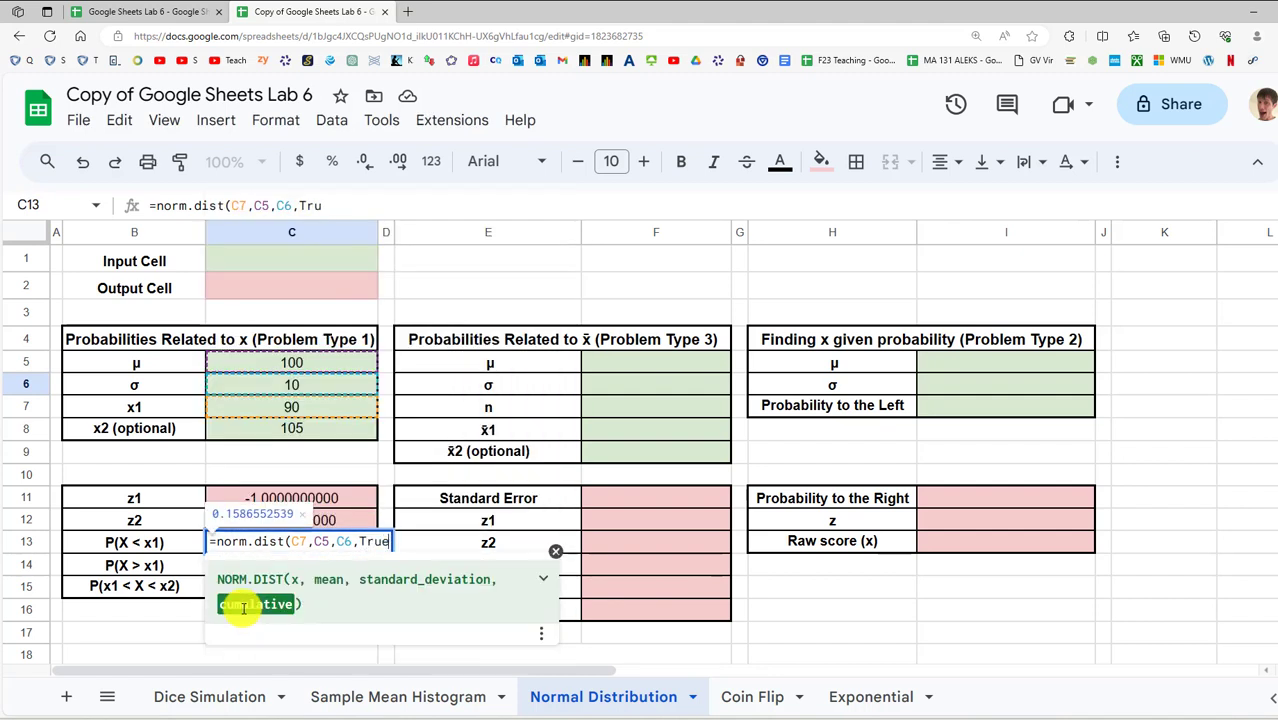
type(")")
key("Return")
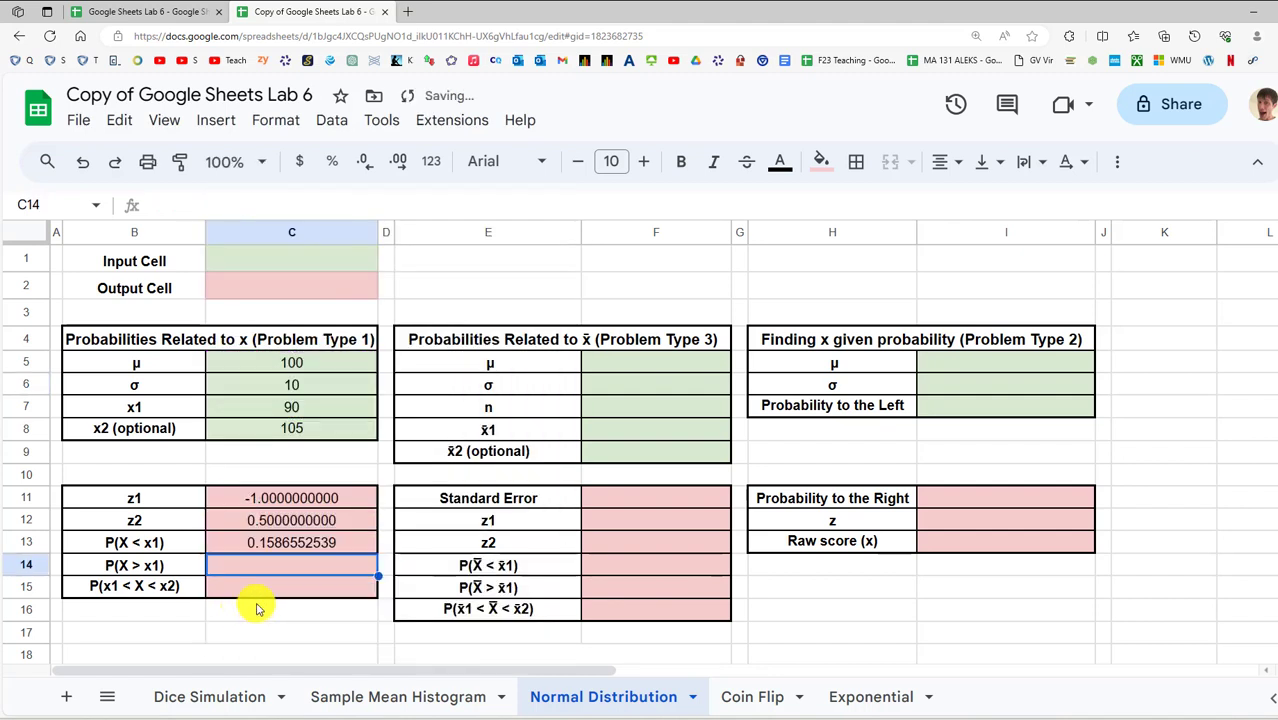
Compare the P(X < x1) result in C13 with the x1 input in C7
left_click(287, 548)
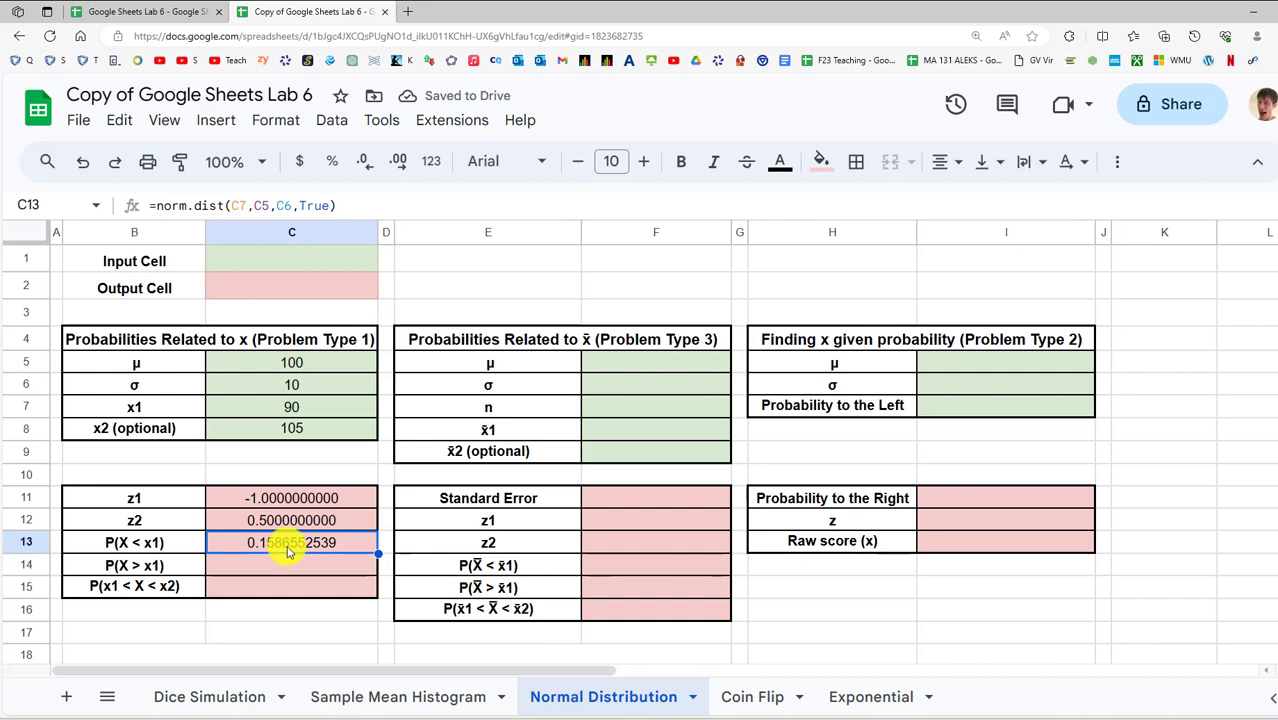
left_click(305, 407)
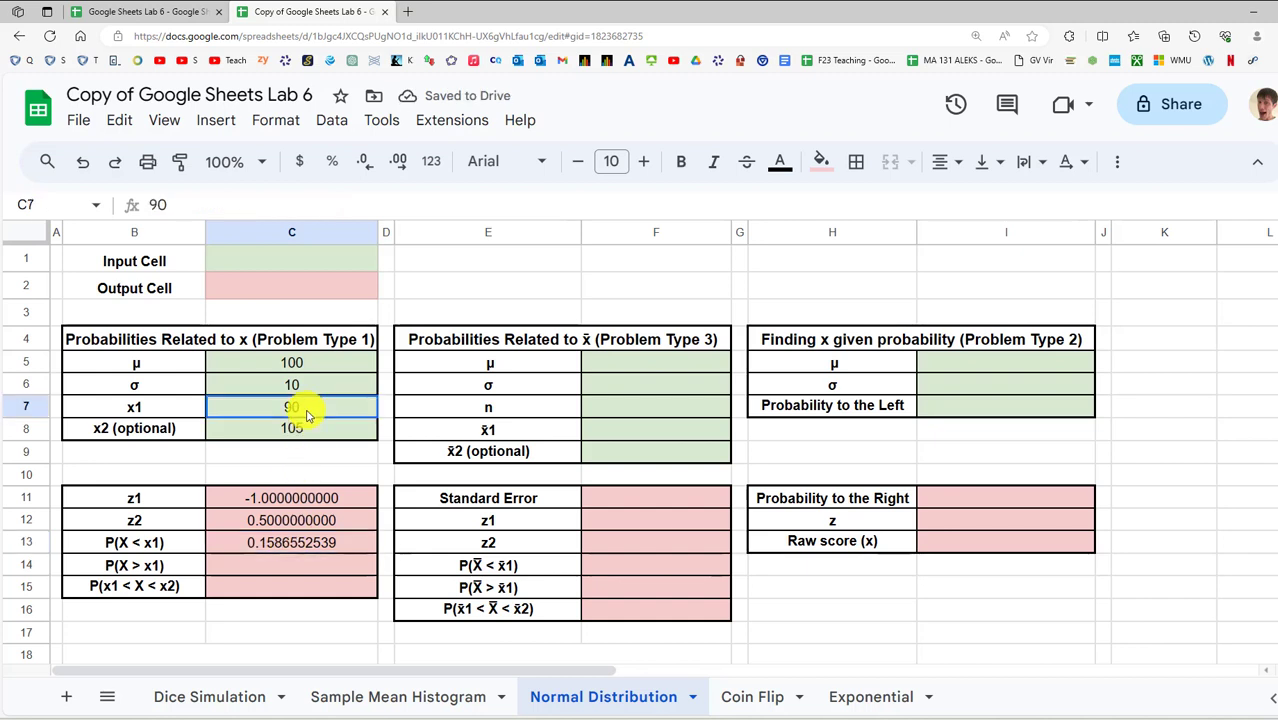
left_click(288, 552)
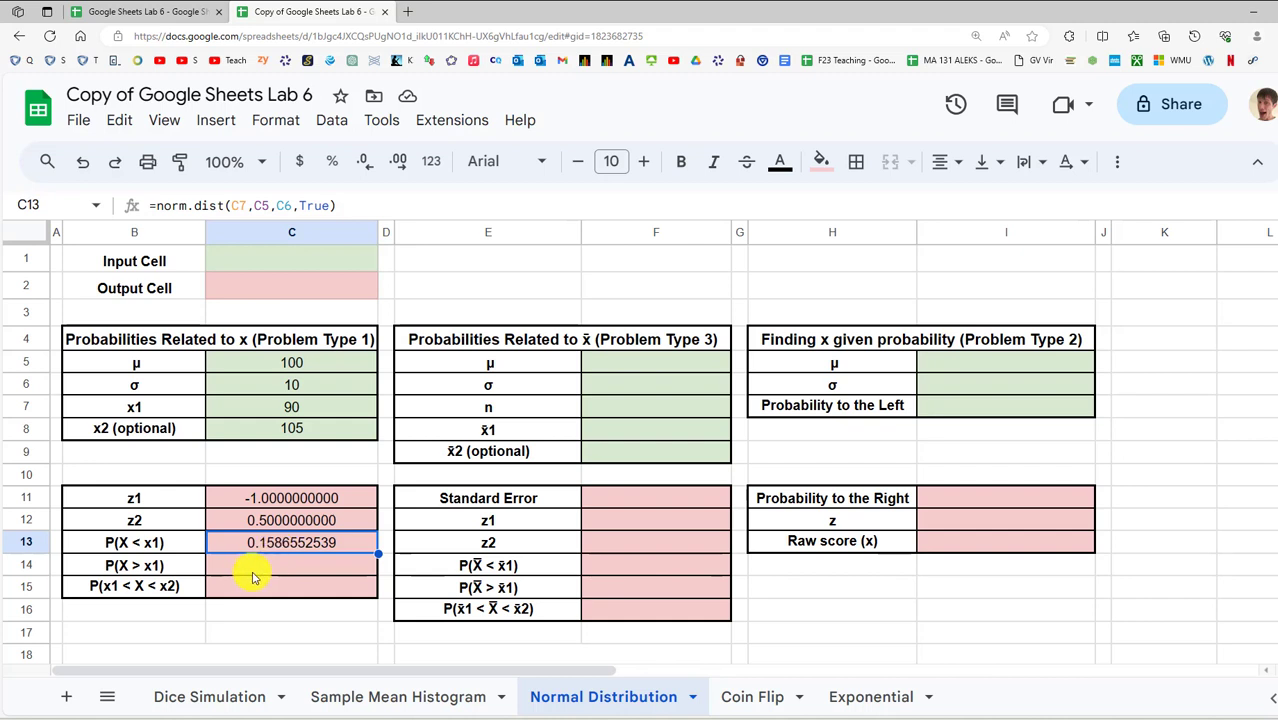
Select C14 for P(X > x1), examine the shaded right tail on slide 33 in PowerPoint, and return to the Google Sheets workbook
left_click(254, 570)
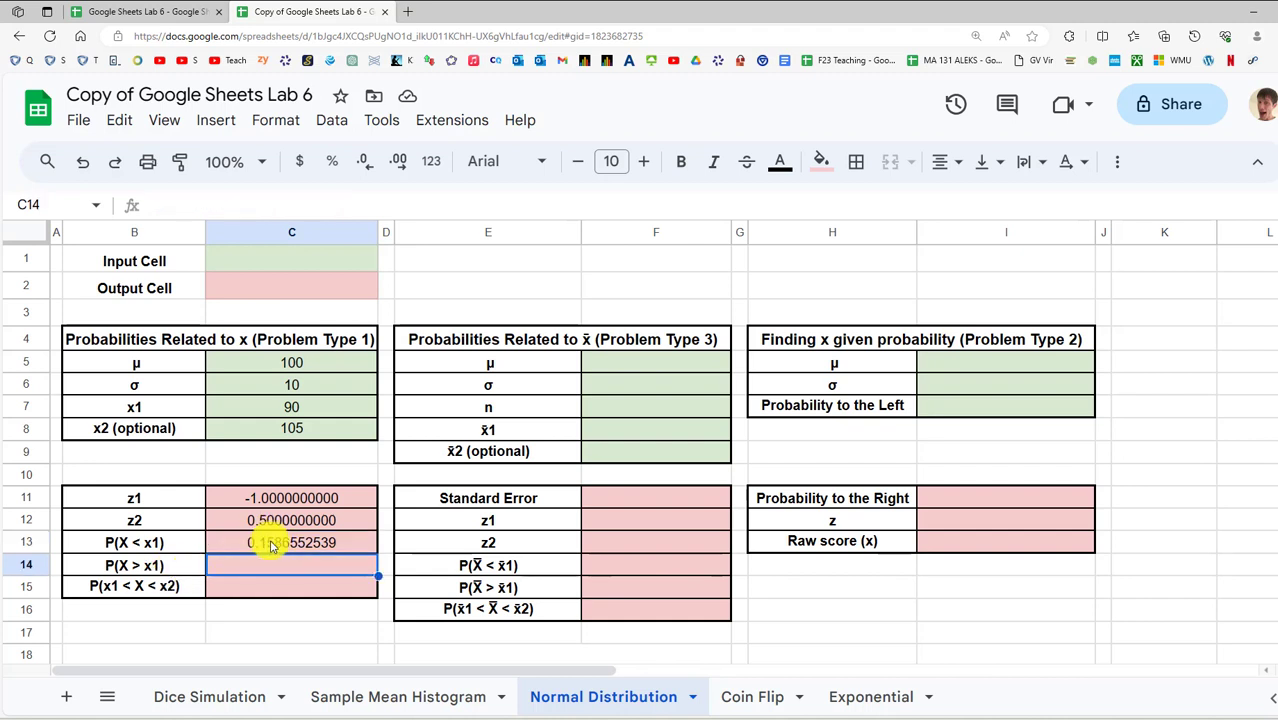
key("alt+Tab")
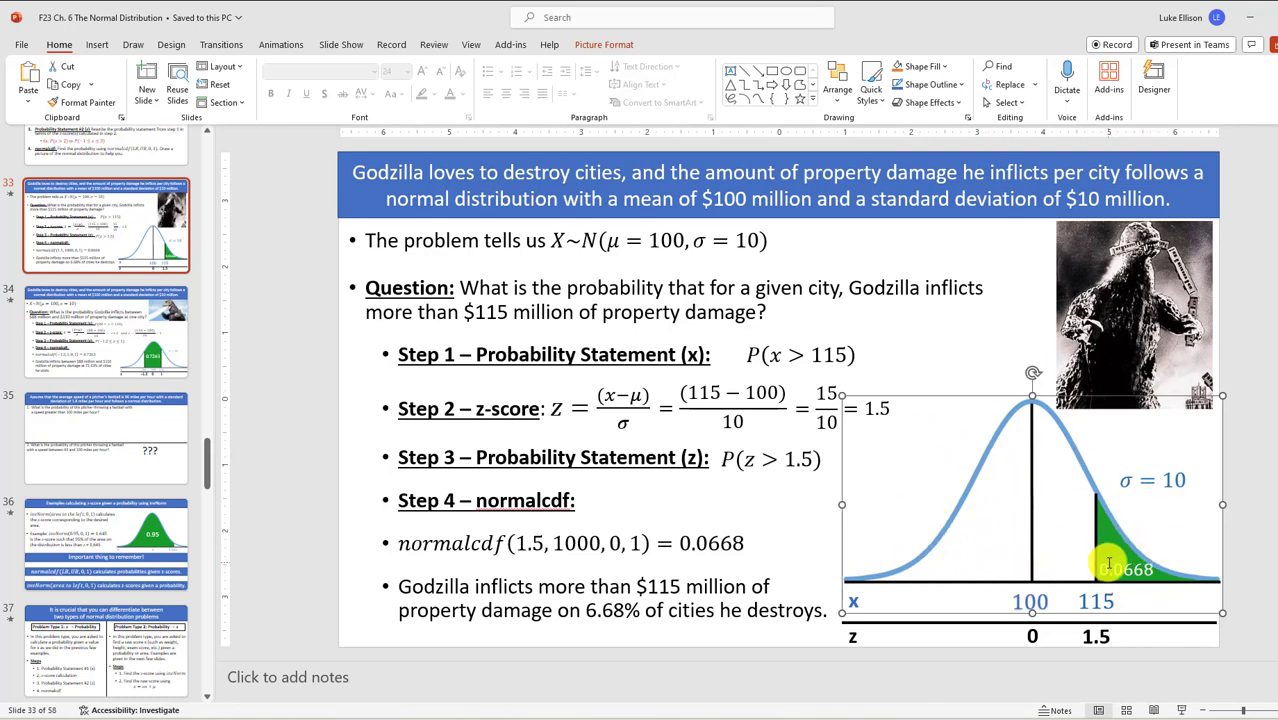
left_click(1246, 19)
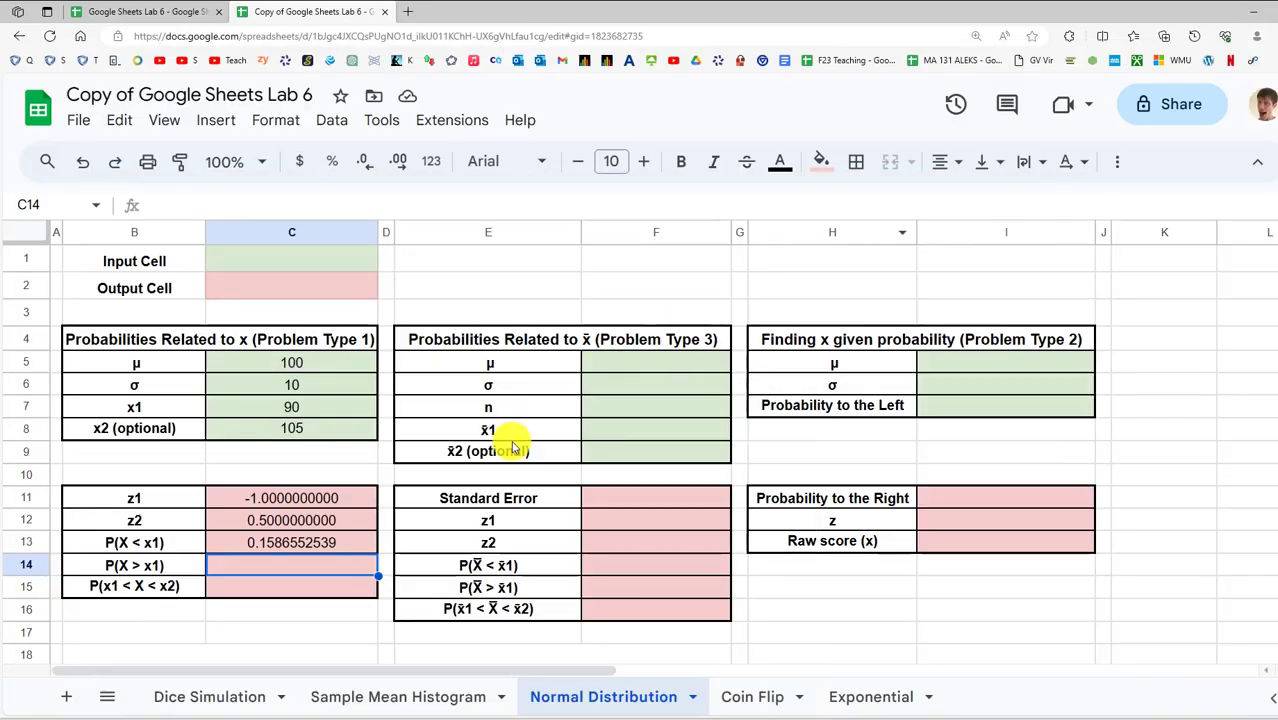
Enter the complement formula =1-C13 in C14 for P(X > x1) and select the cell to check it
type("=")
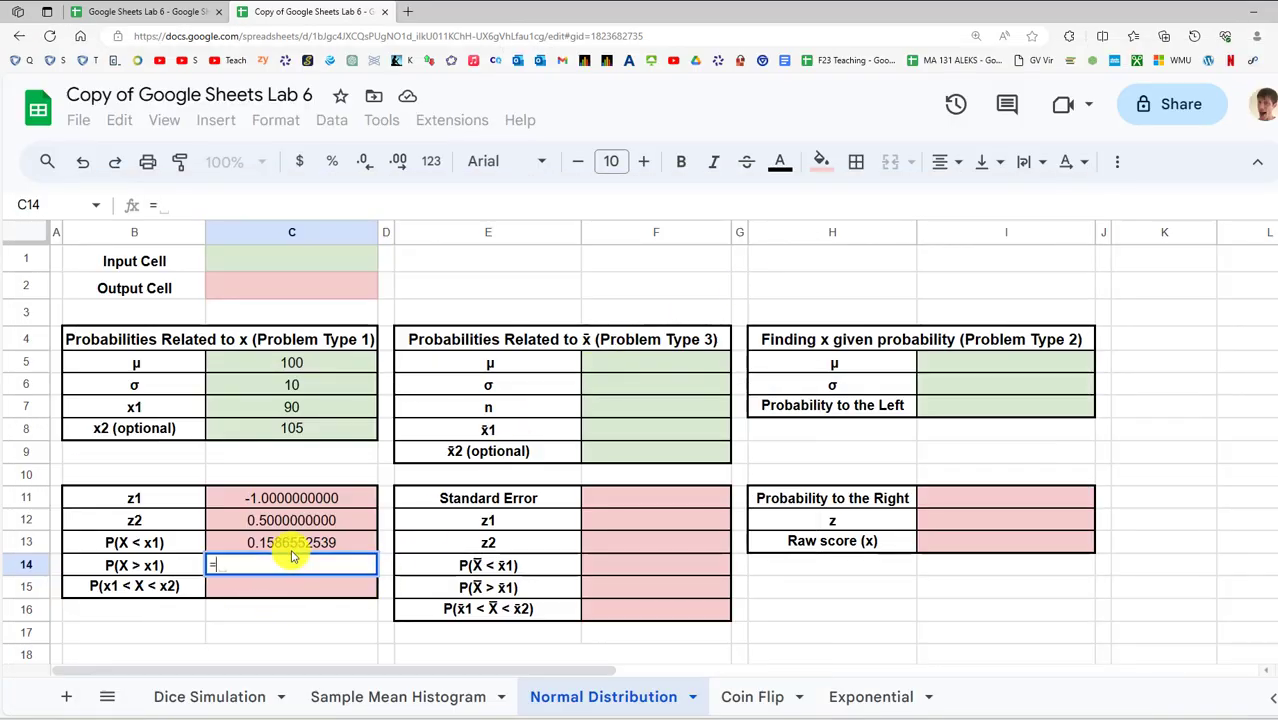
type("1-C13")
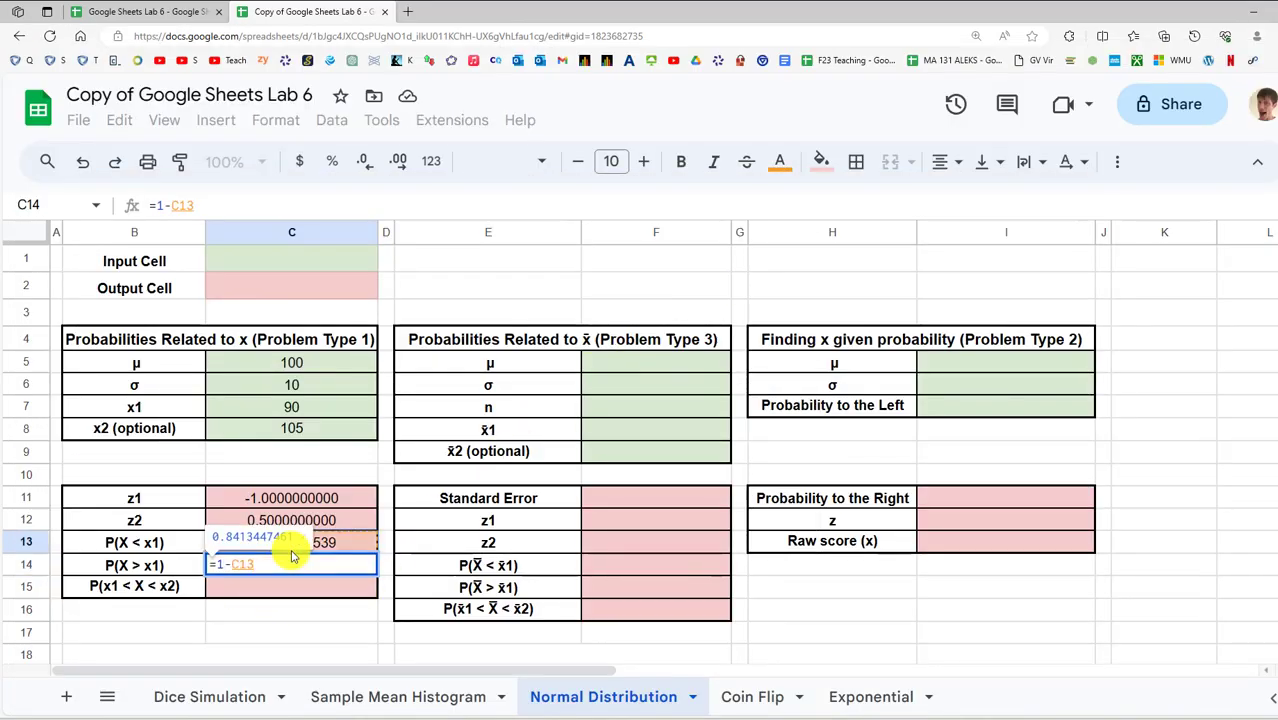
key("Return")
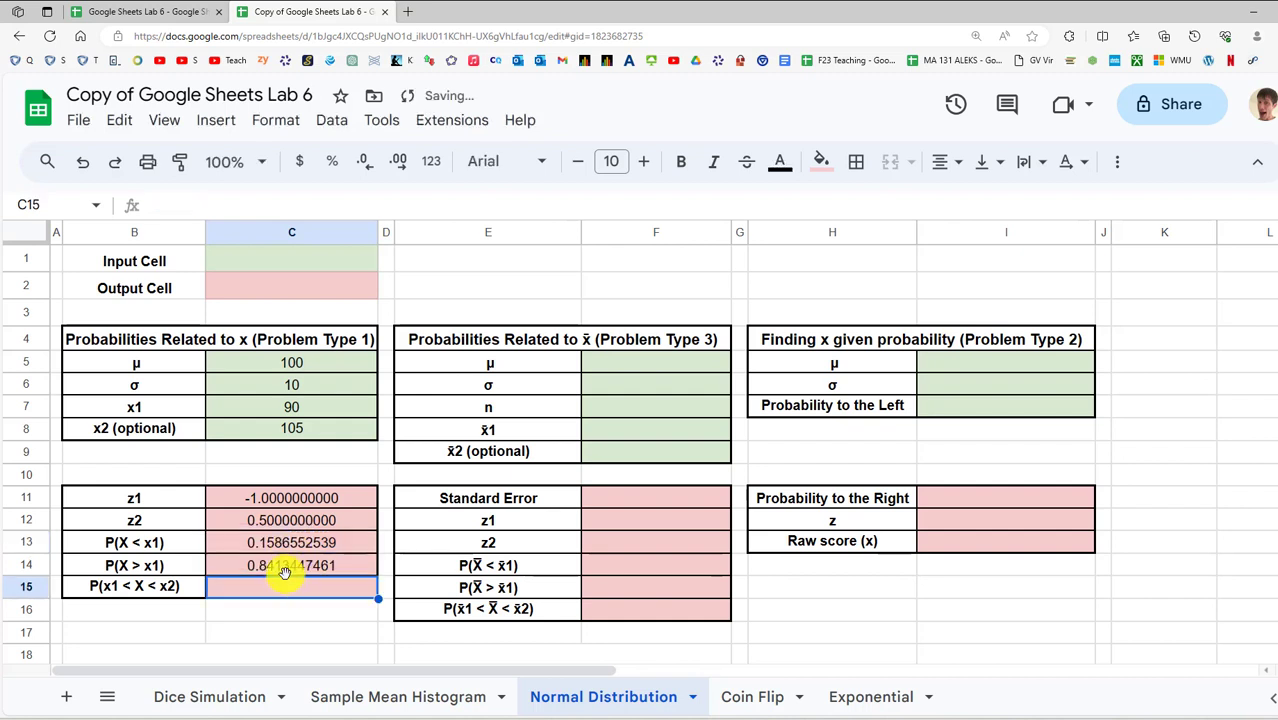
left_click(287, 570)
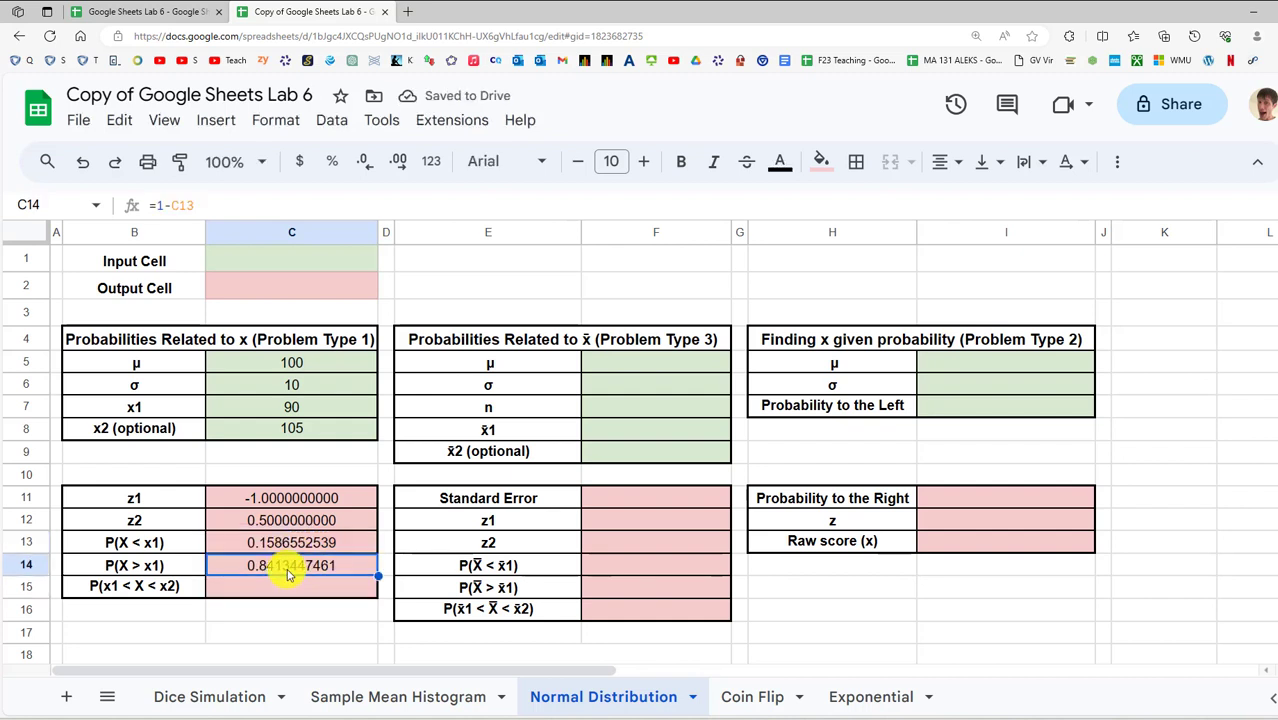
Select the P(x1 < X < x2) label in B15 and switch to PowerPoint to examine the between-values example on slide 34
left_click(160, 590)
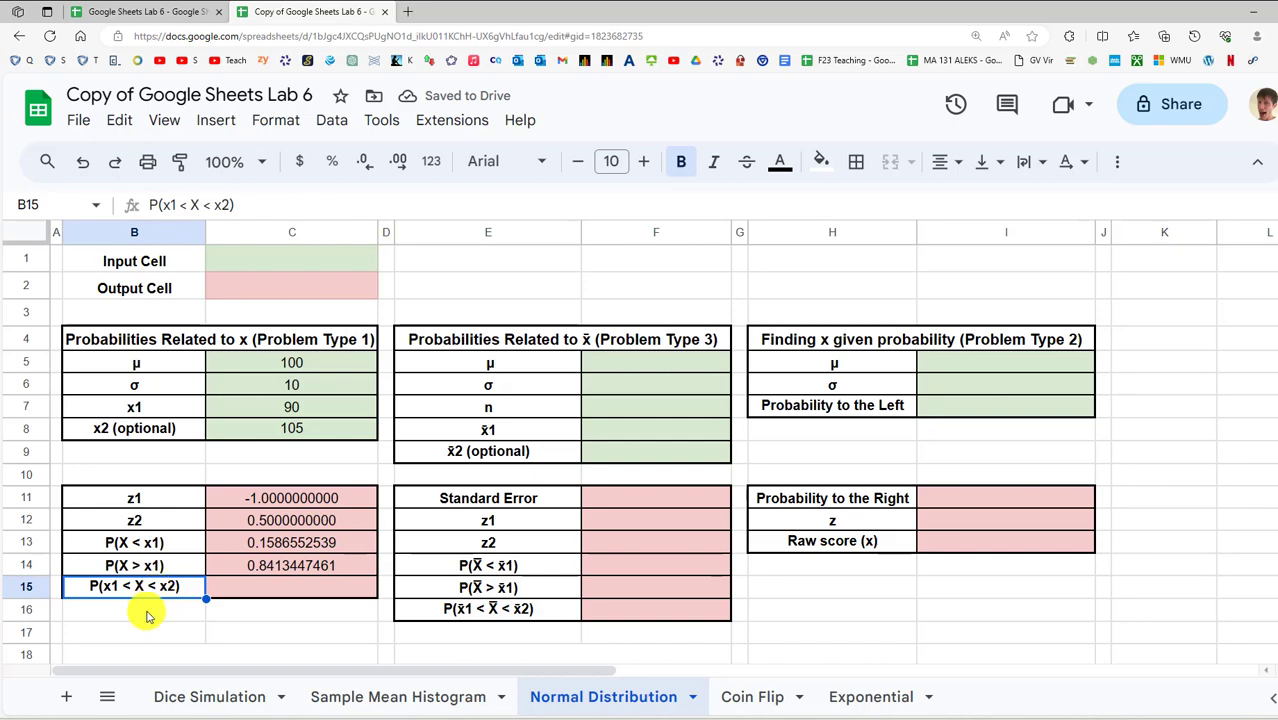
key("alt+Tab")
left_click(130, 350)
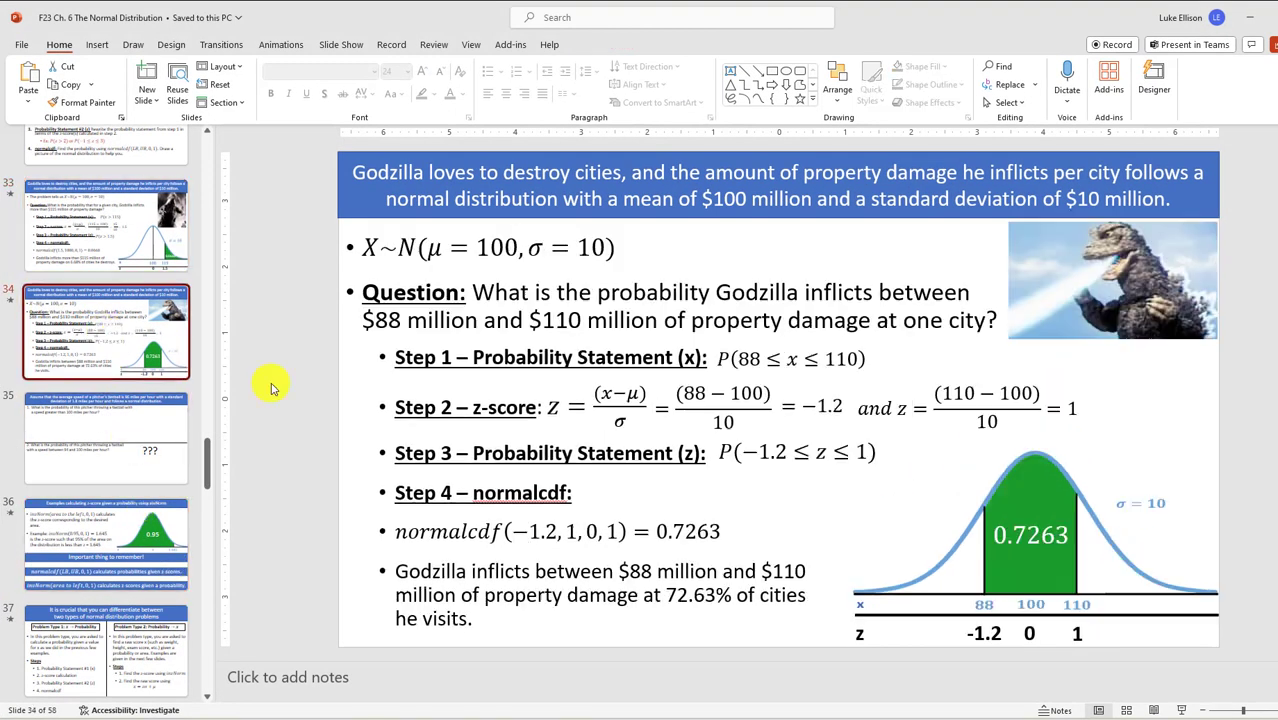
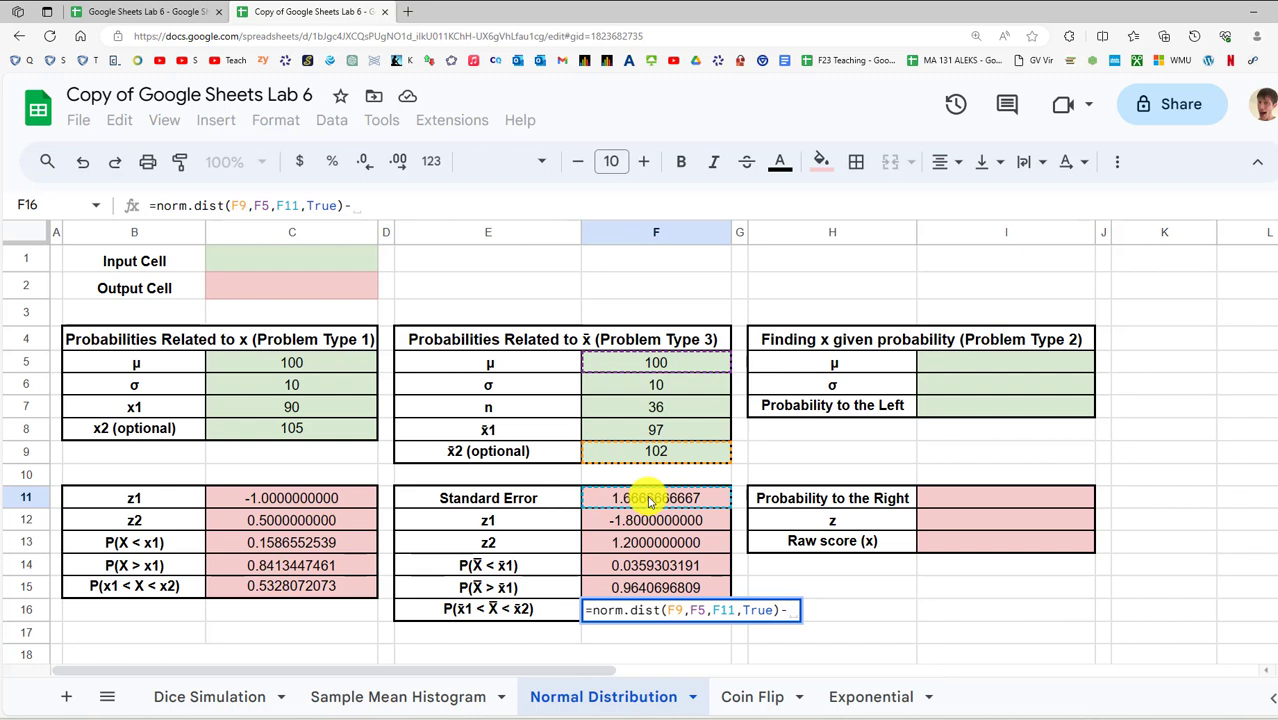
Complete the F16 formula for P(x̄1 < X̄ < x̄2) as =norm.dist(F9,F5,F11,True)-F14
left_click(645, 569)
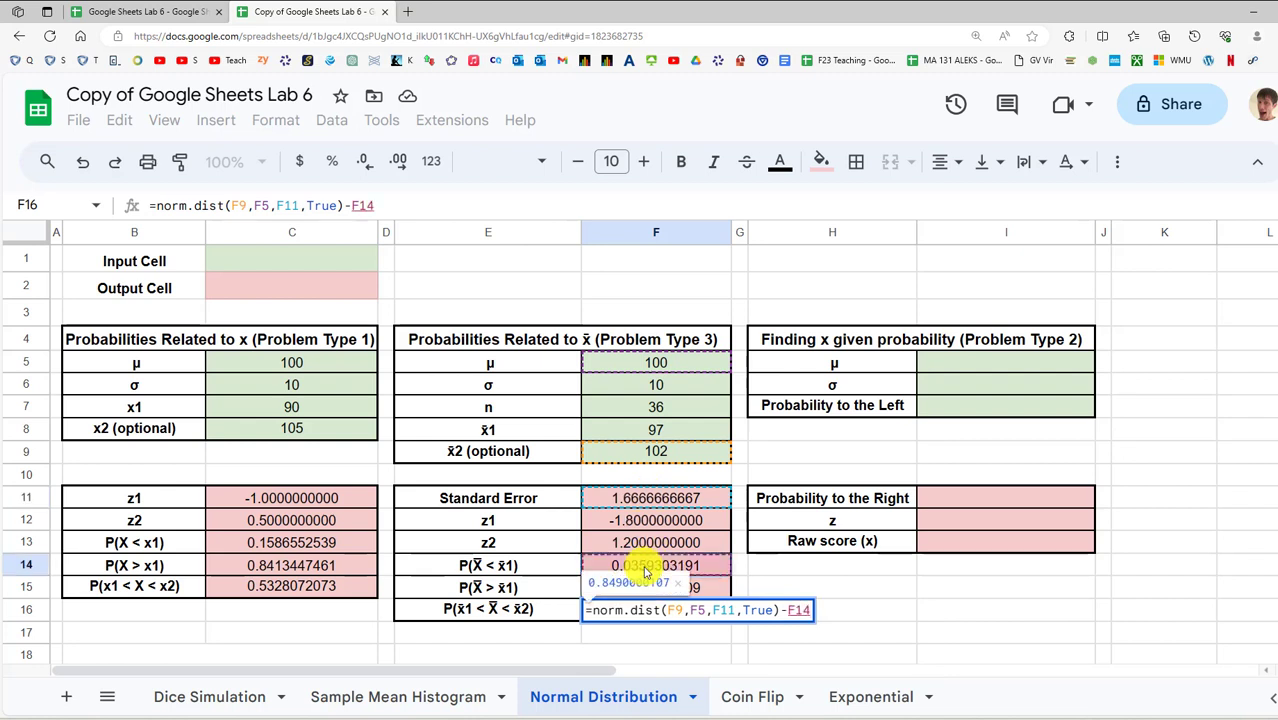
key("Return")
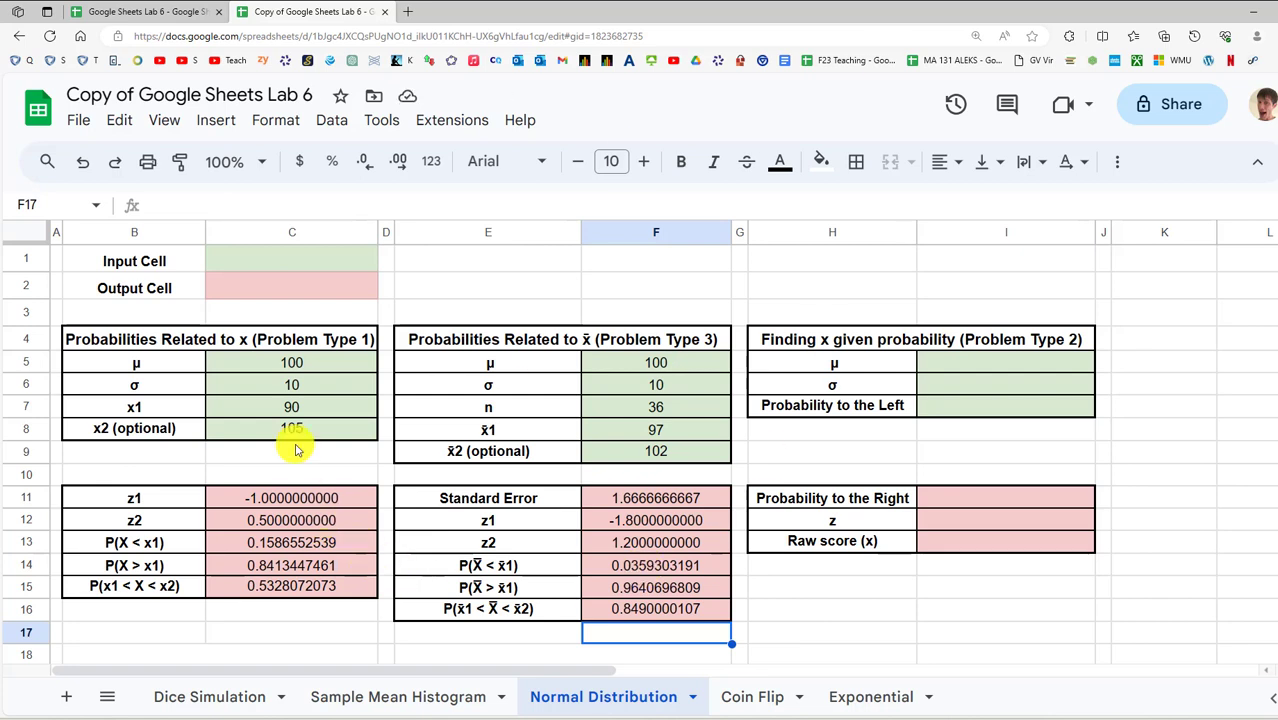
Compare the x̄1 and x̄2 inputs in F8:F9 with the boundaries on PowerPoint slide 34, and return to the Google Sheets workbook
left_click(657, 432)
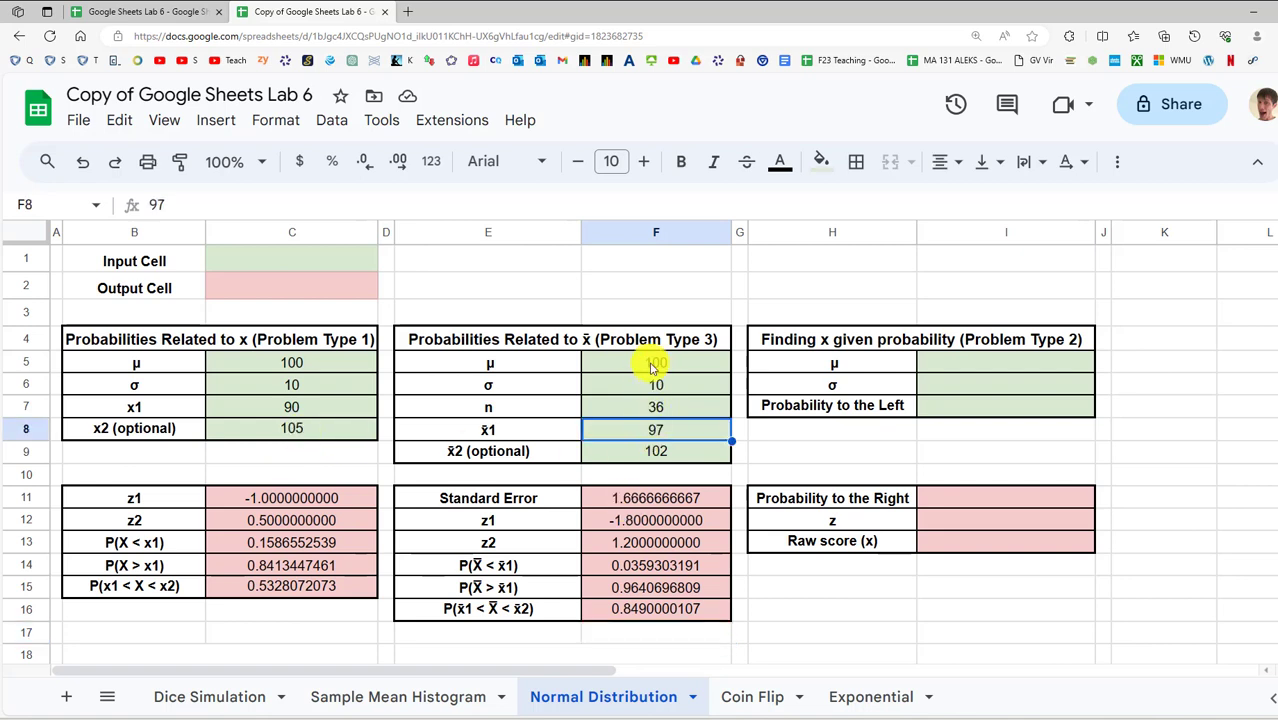
left_click(647, 455)
left_click(657, 432)
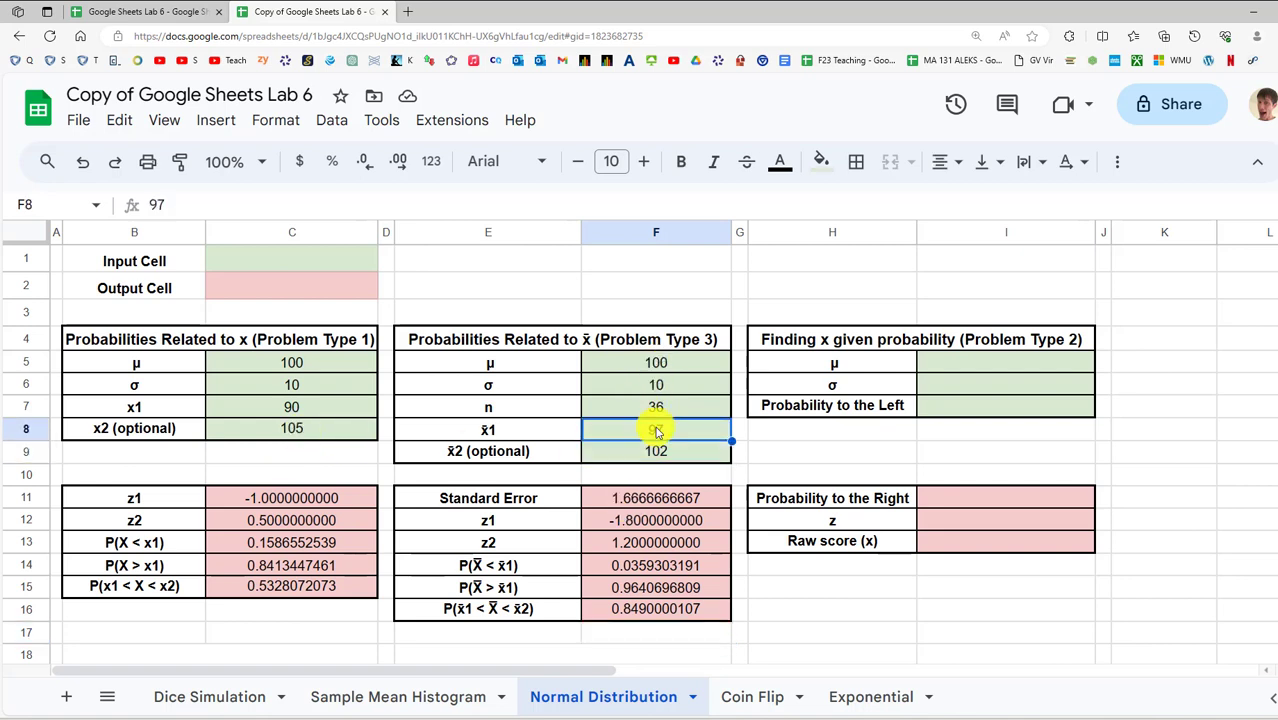
left_click(659, 457)
key("alt+Tab")
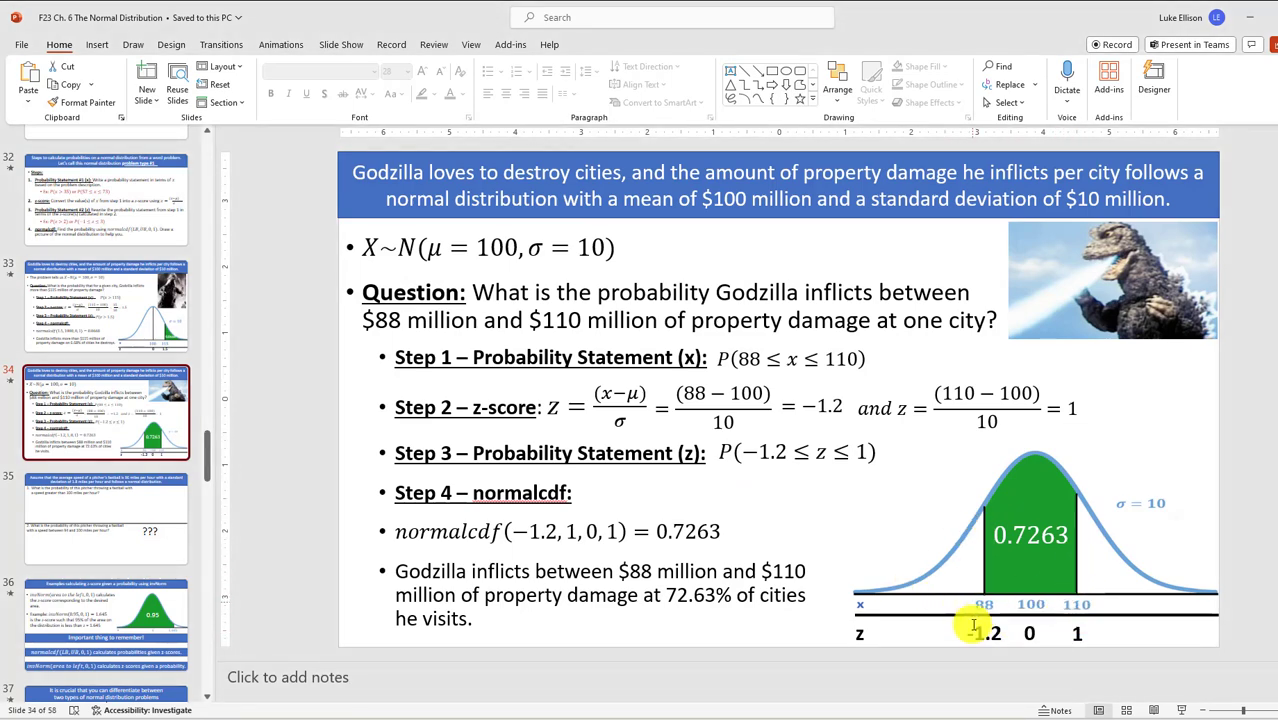
key("alt+Tab")
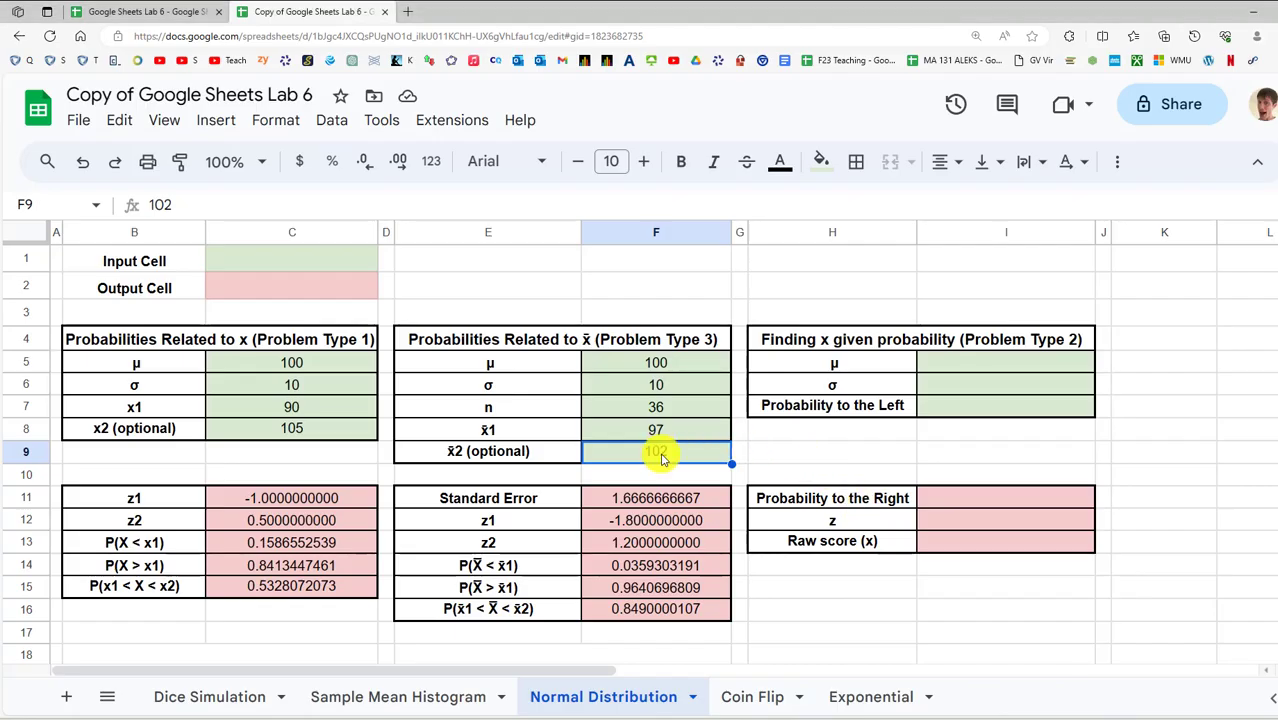
Test x̄2 as 90 in F9, check P(x̄1 < X̄ < x̄2) in F16, and undo the change
type("1")
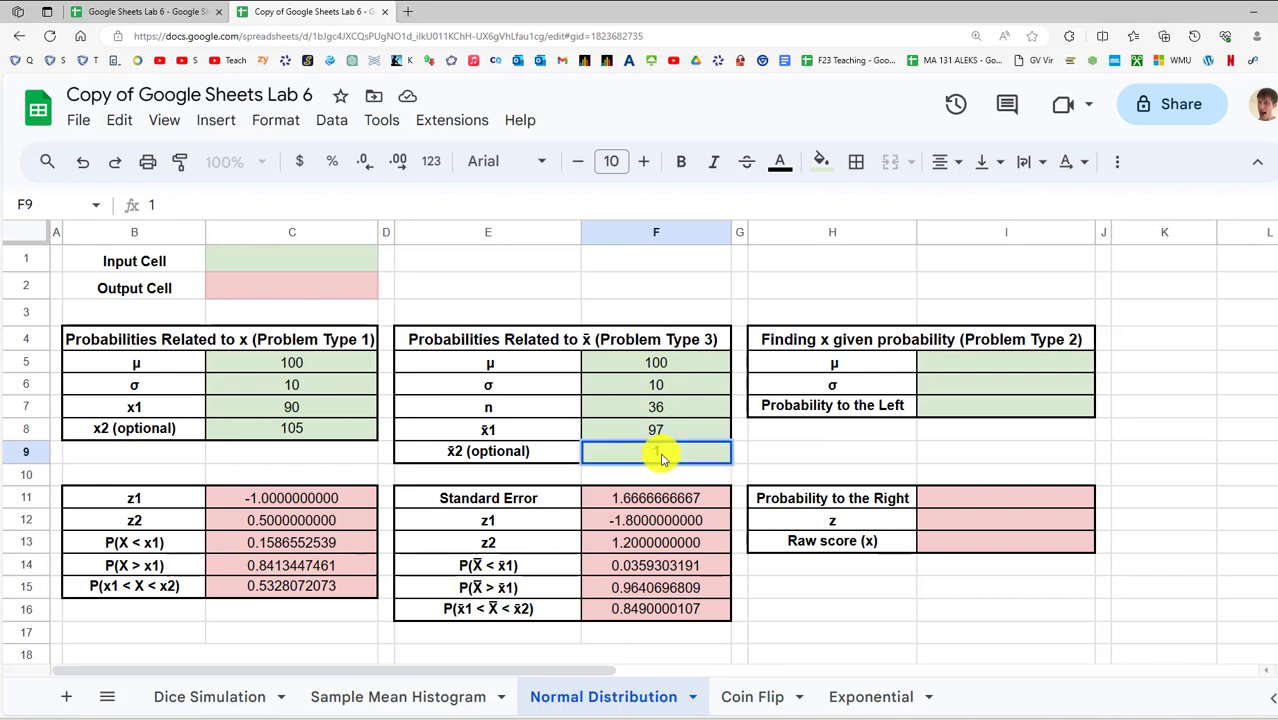
key("BackSpace")
type("90")
key("Return")
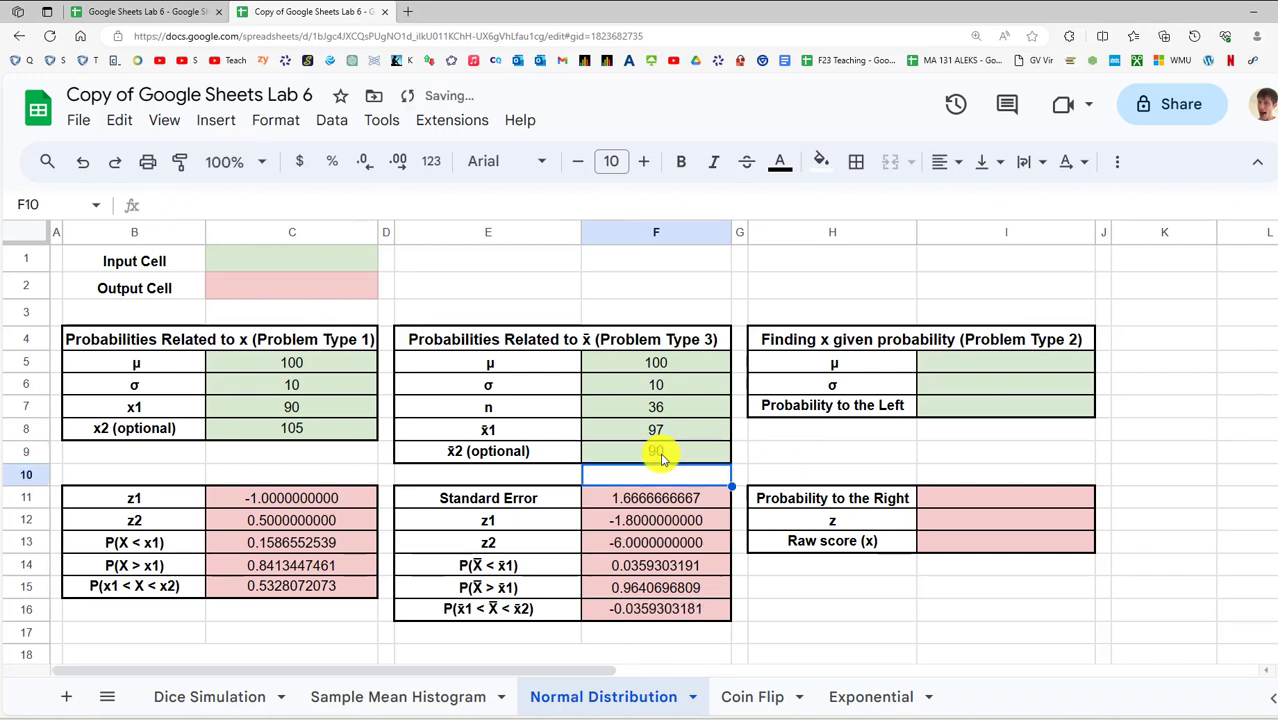
left_click(645, 617)
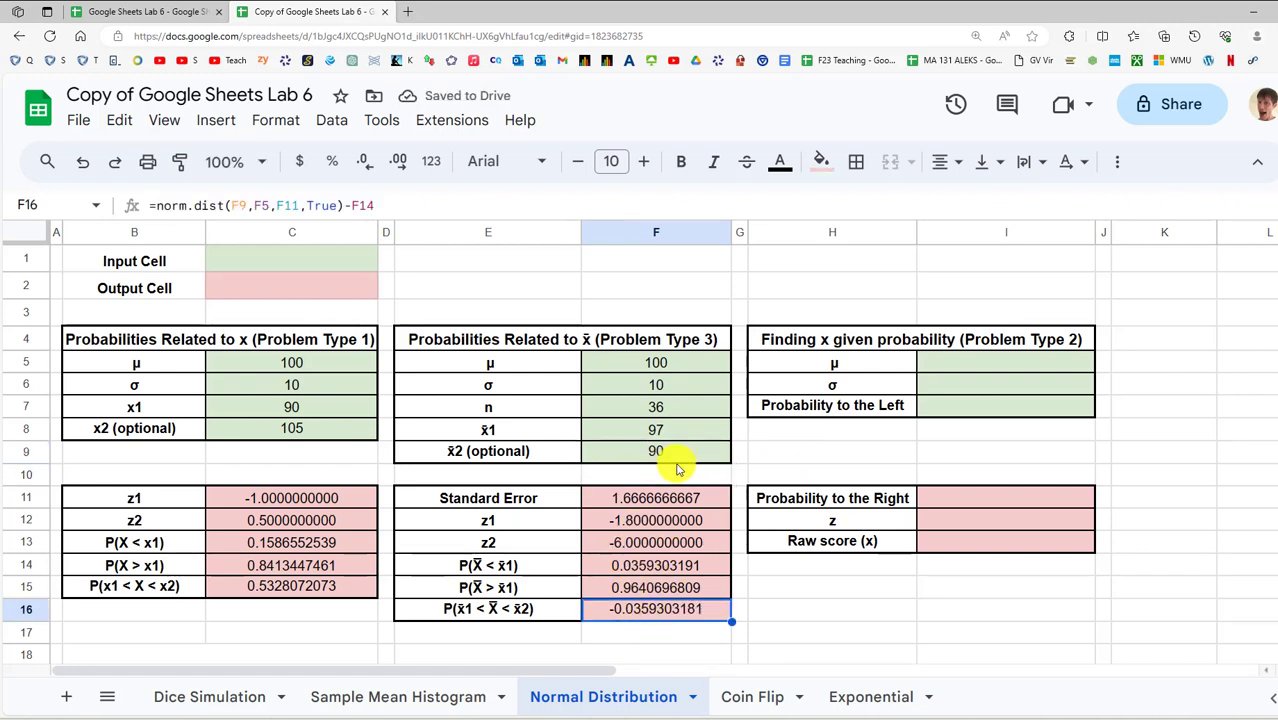
key("ctrl+z")
left_click(568, 471)
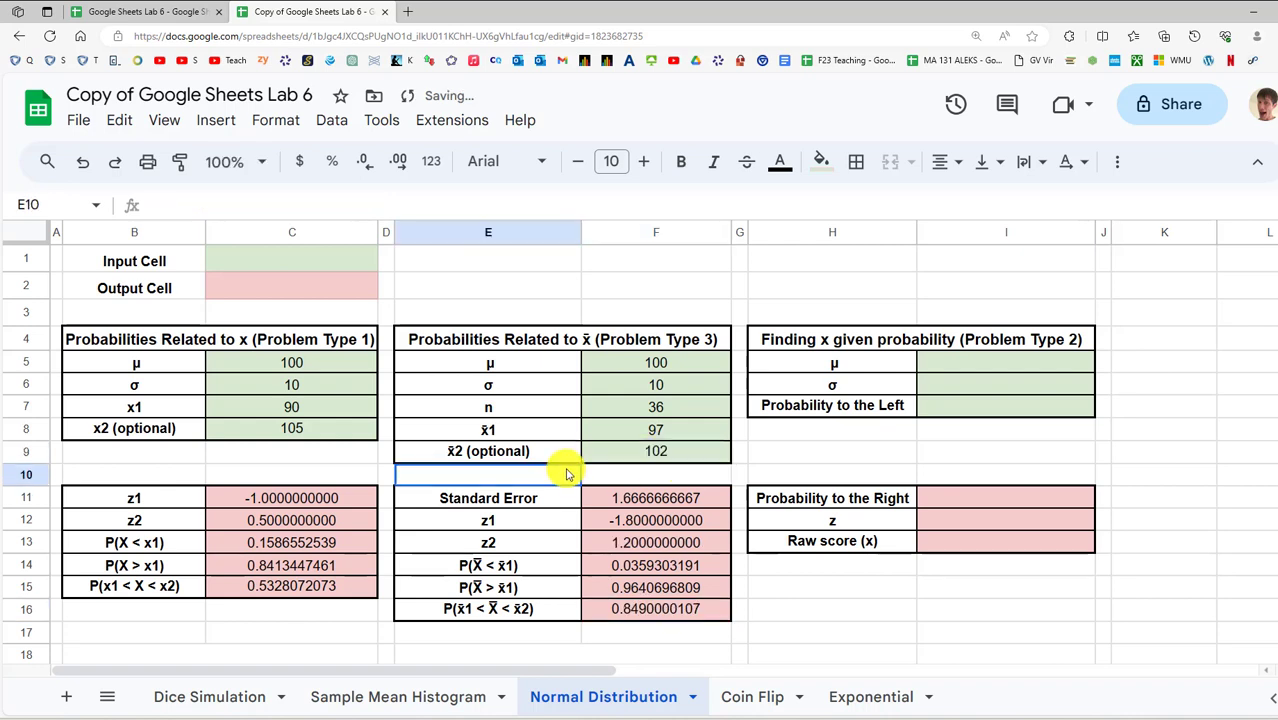
Review the x1 and x2 inputs in C7:C8 and x̄1 in F8, and select the Problem Type 2 mean input cell I5
double_click(338, 433)
left_click(330, 412)
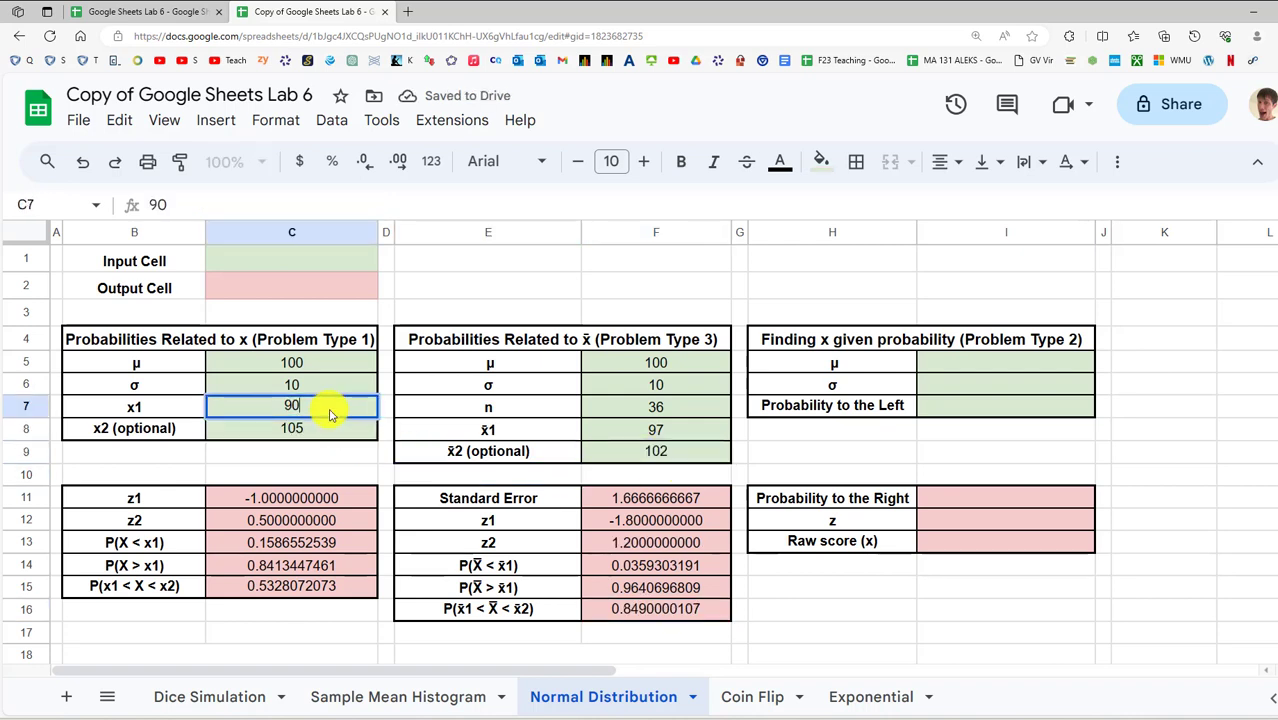
left_click(685, 422)
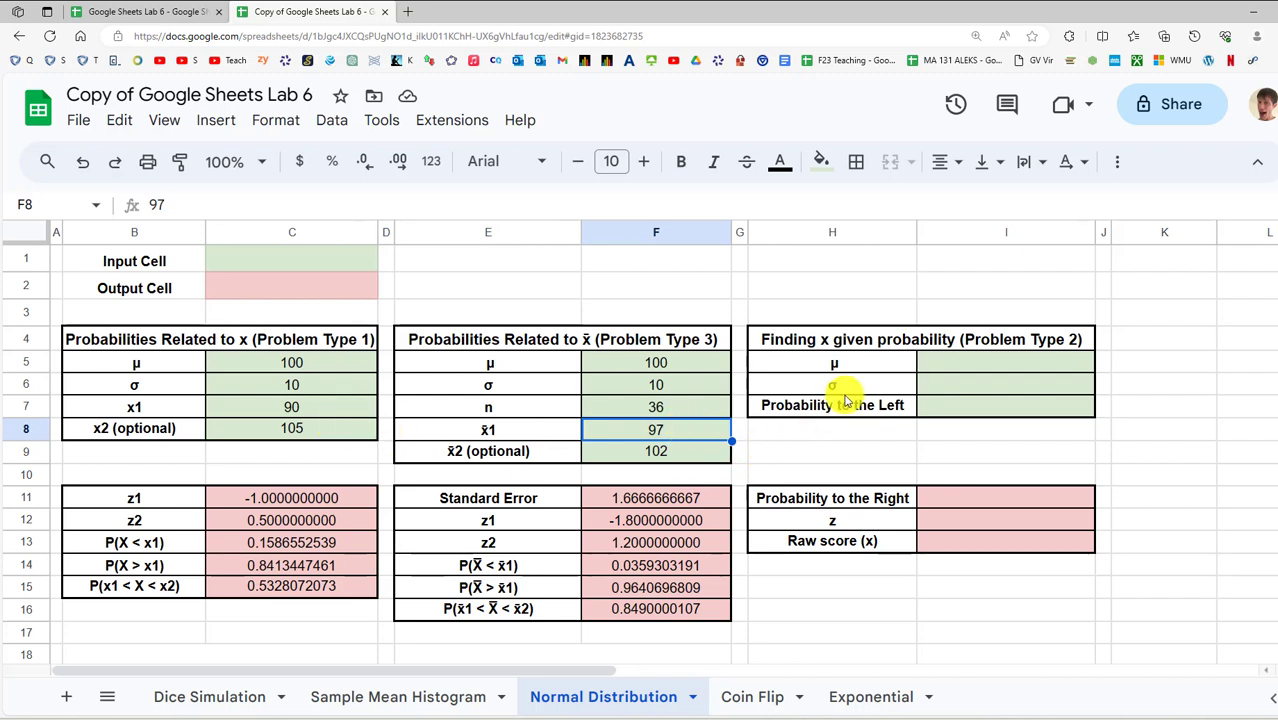
left_click(945, 369)
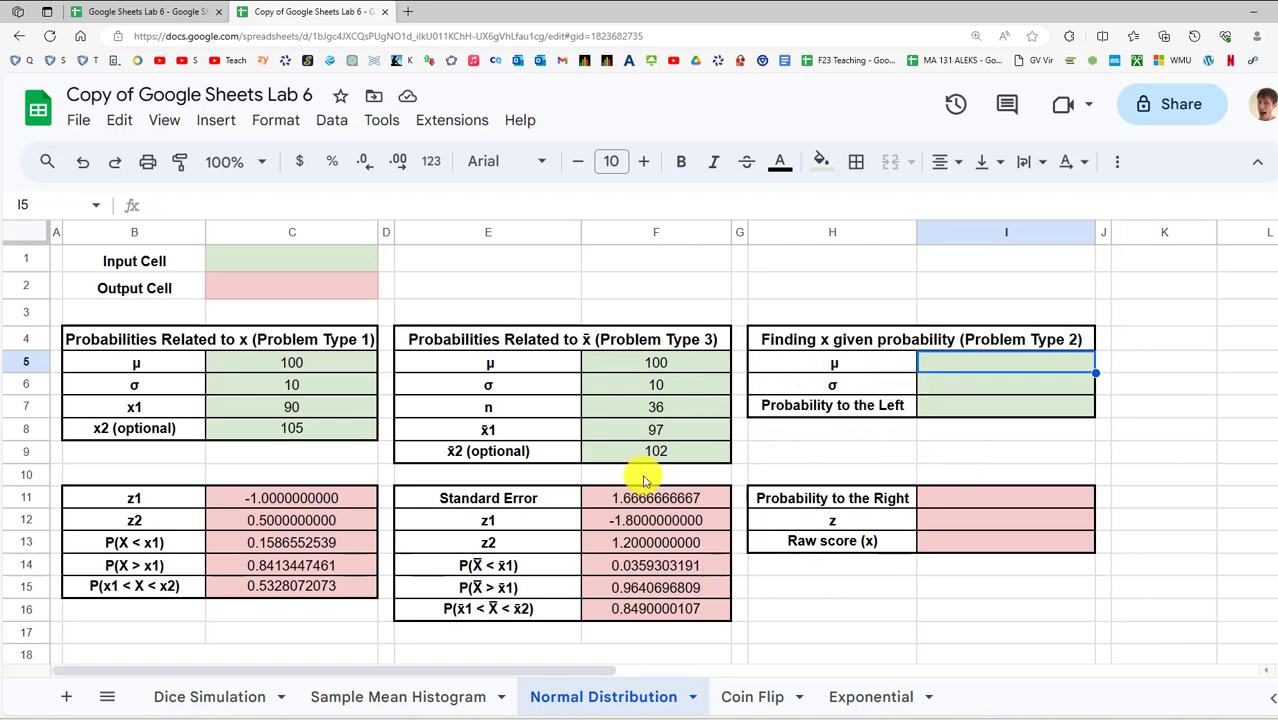
Switch to the PowerPoint presentation and open slide 38, the Problem Type 2 example about Godzilla's property damage
key("alt+Tab")
scroll(100, 428, "up", 6)
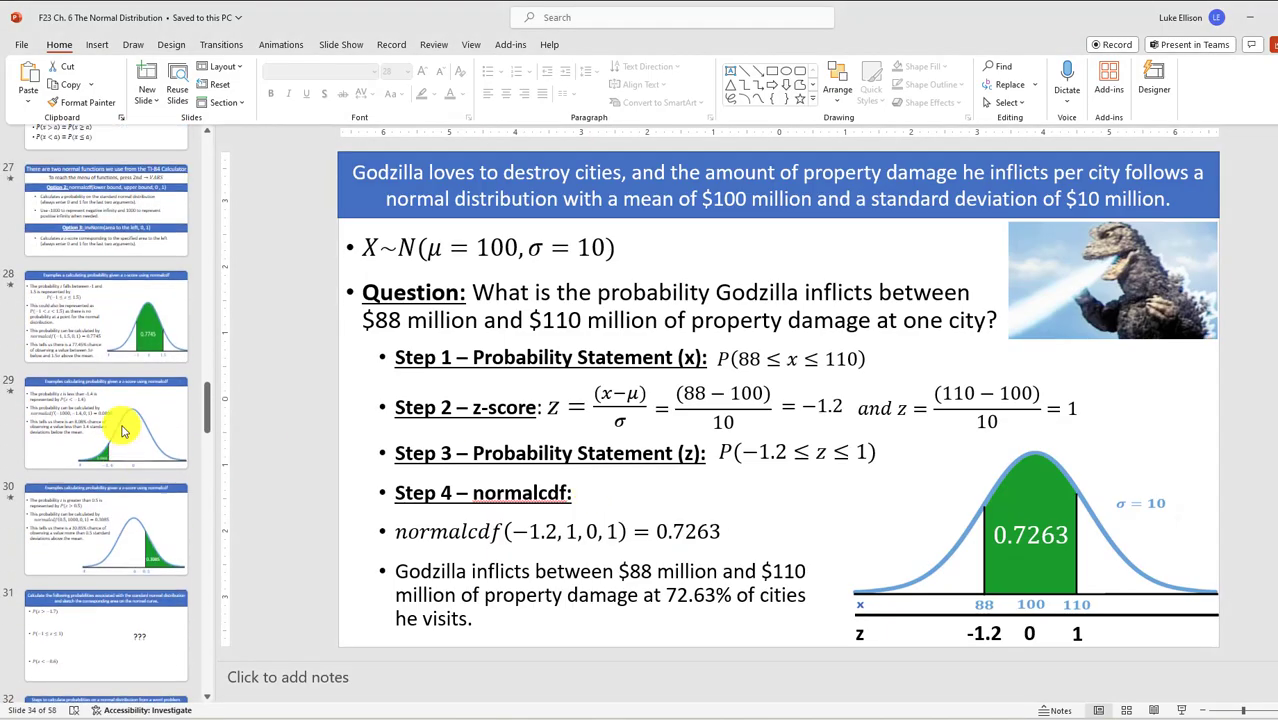
scroll(120, 430, "down", 5)
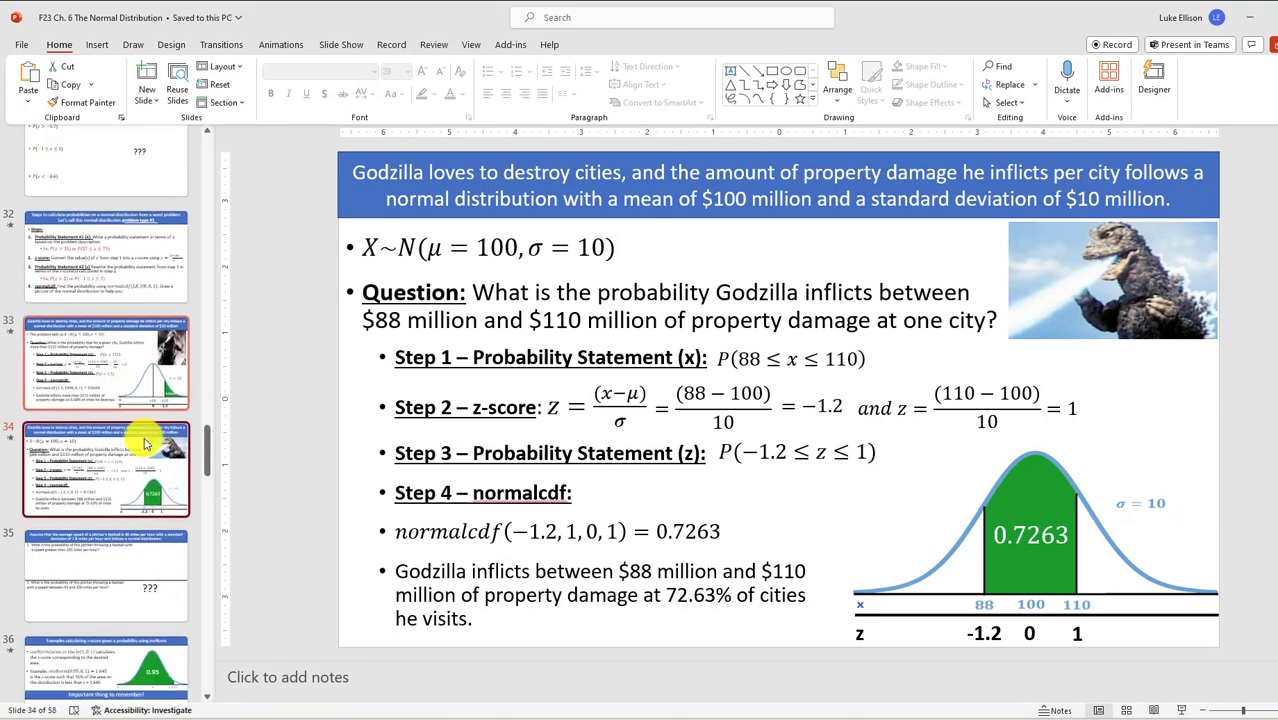
left_click(143, 400)
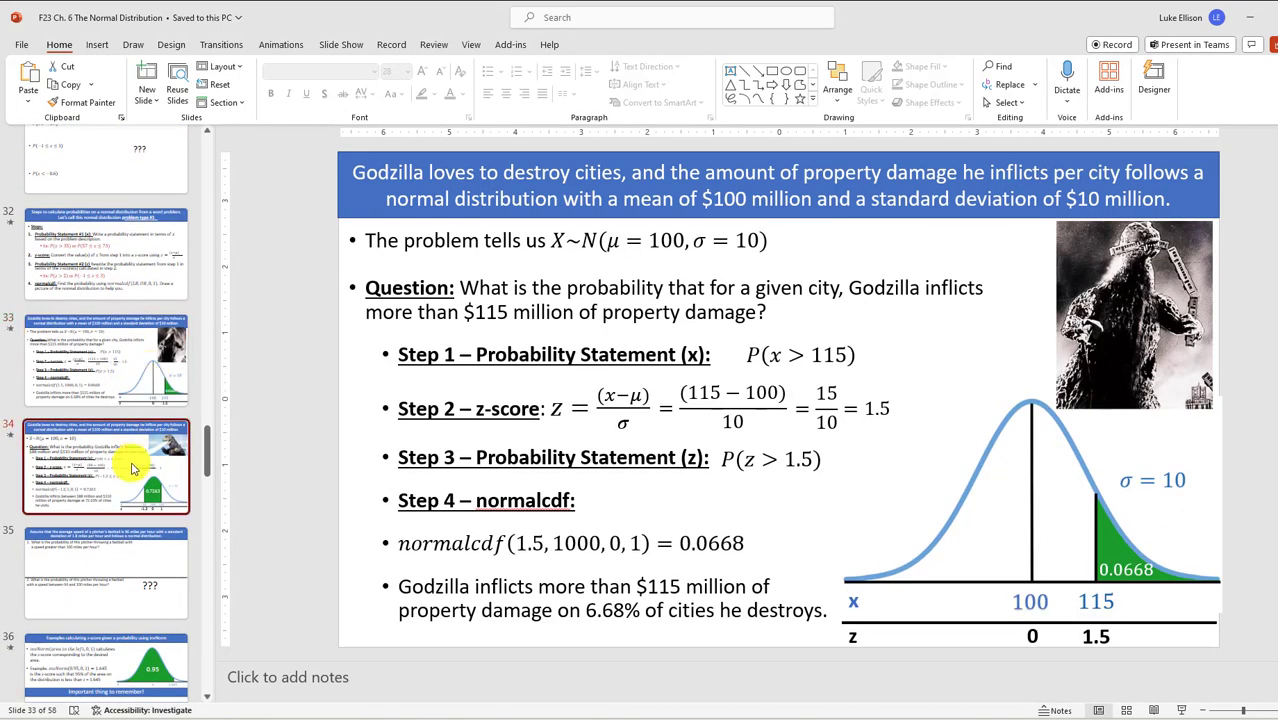
left_click(128, 680)
scroll(110, 545, "down", 4)
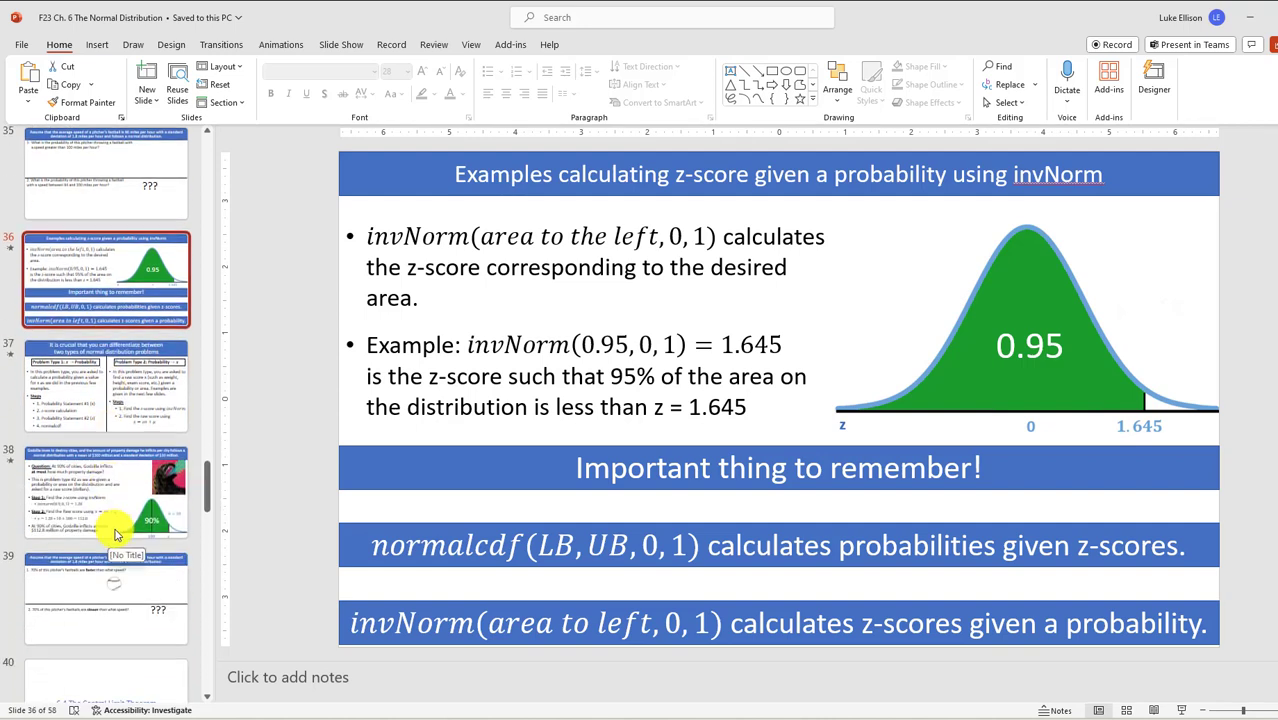
left_click(115, 520)
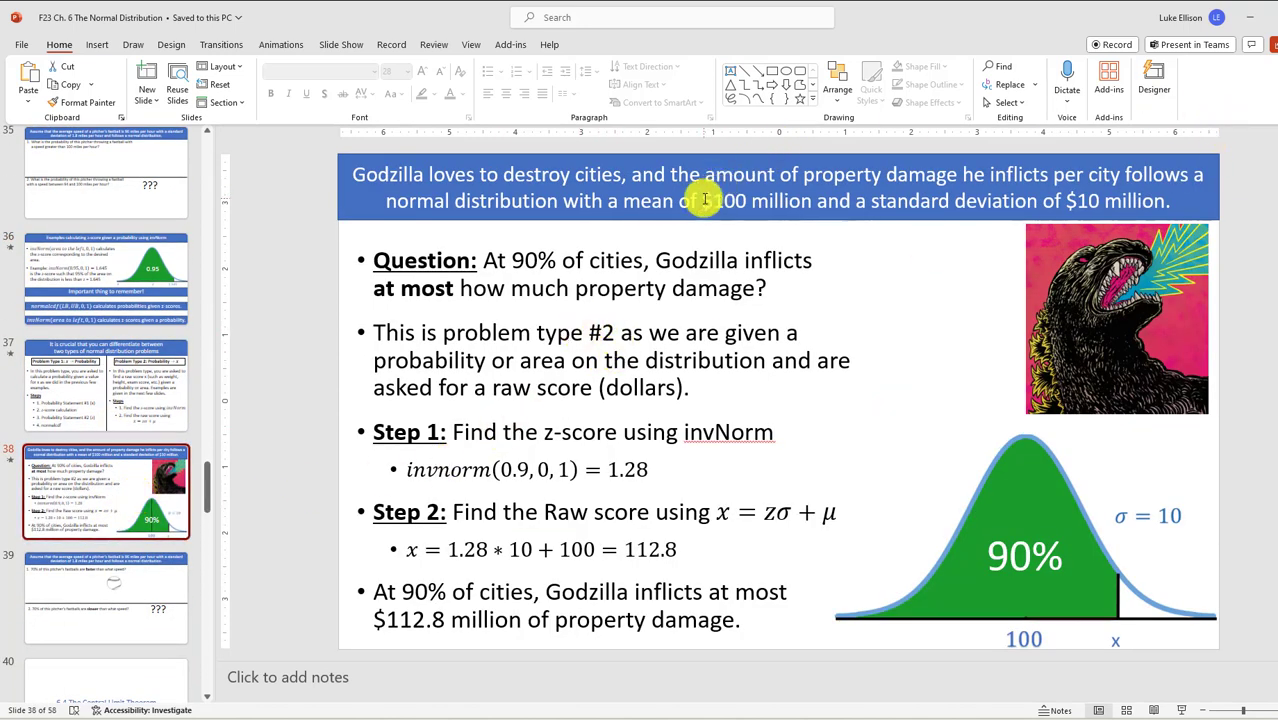
Examine the mean, standard deviation, question text, 90% shaded area and unknown x on slide 38
left_click_drag(704, 200, 816, 200)
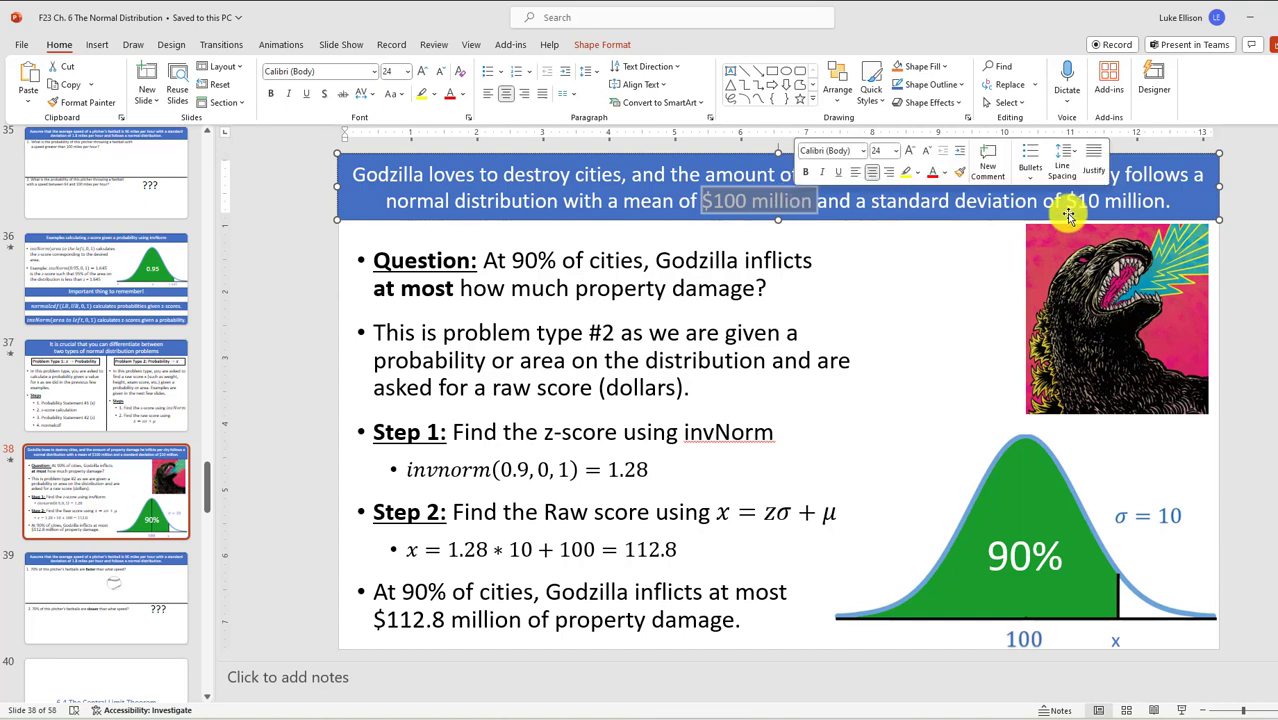
left_click_drag(1066, 200, 1176, 198)
left_click(965, 193)
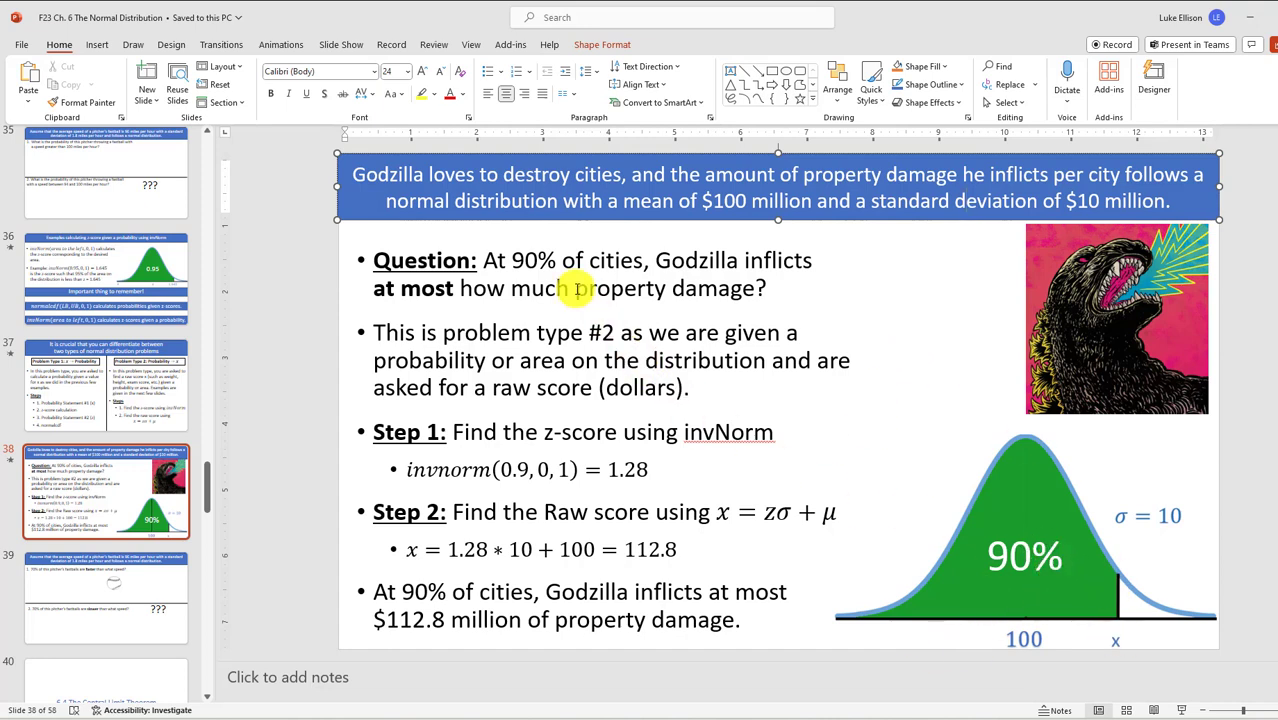
left_click_drag(484, 258, 801, 287)
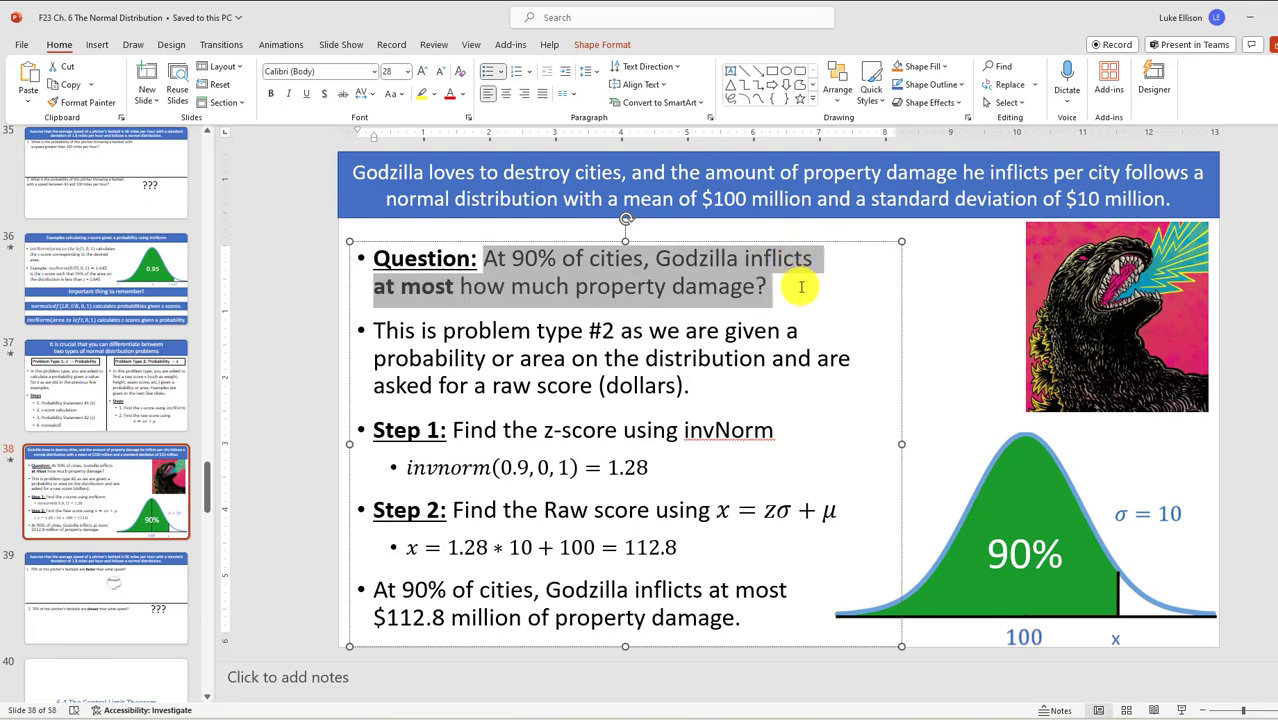
left_click(1120, 643)
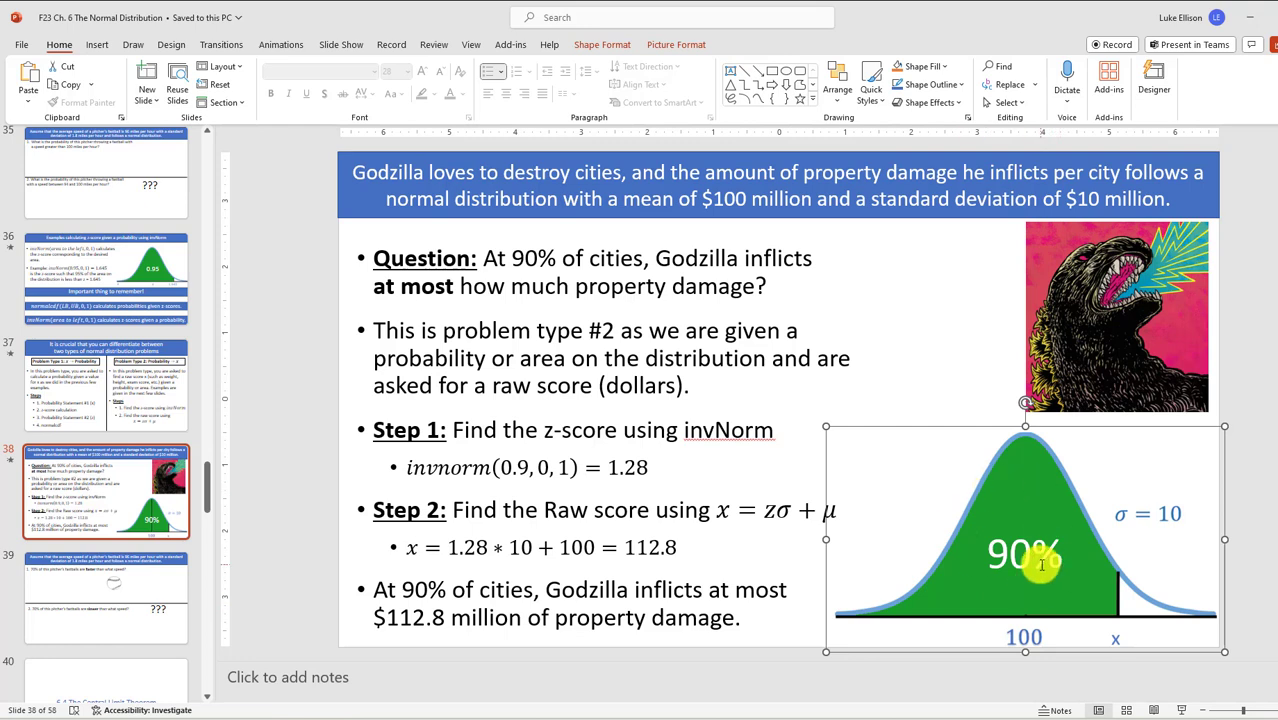
left_click(996, 537)
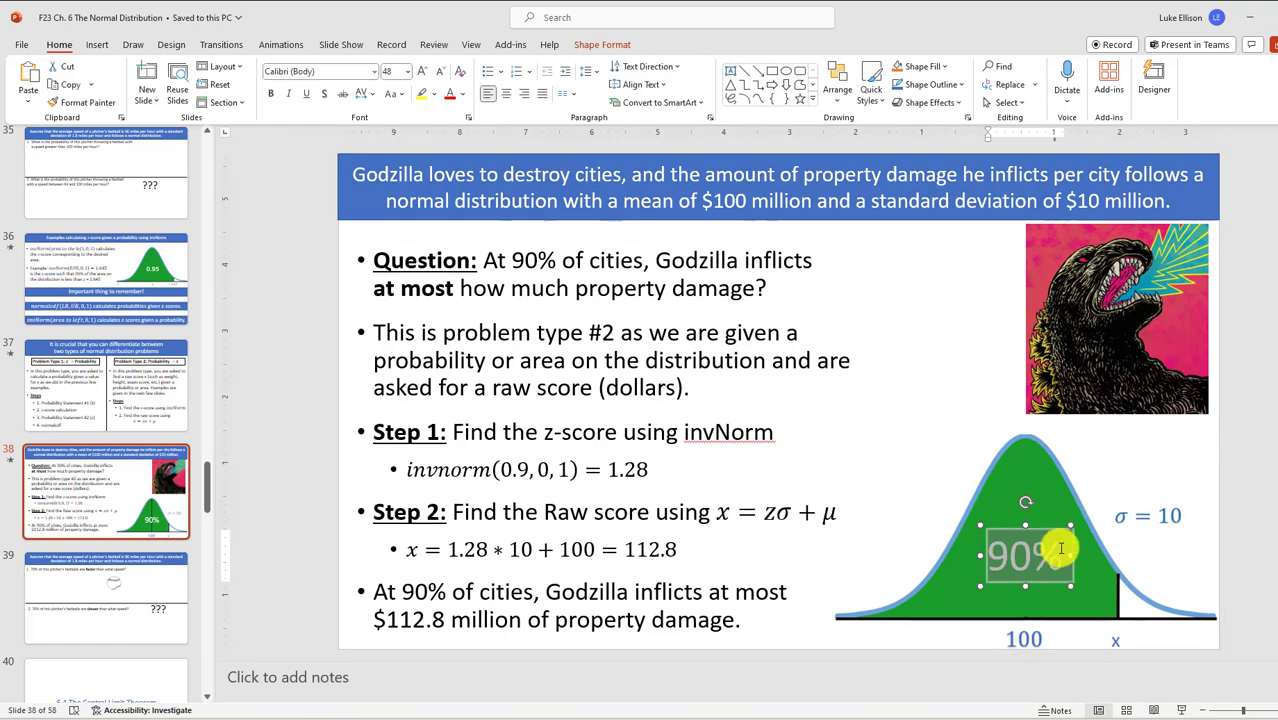
left_click(1120, 645)
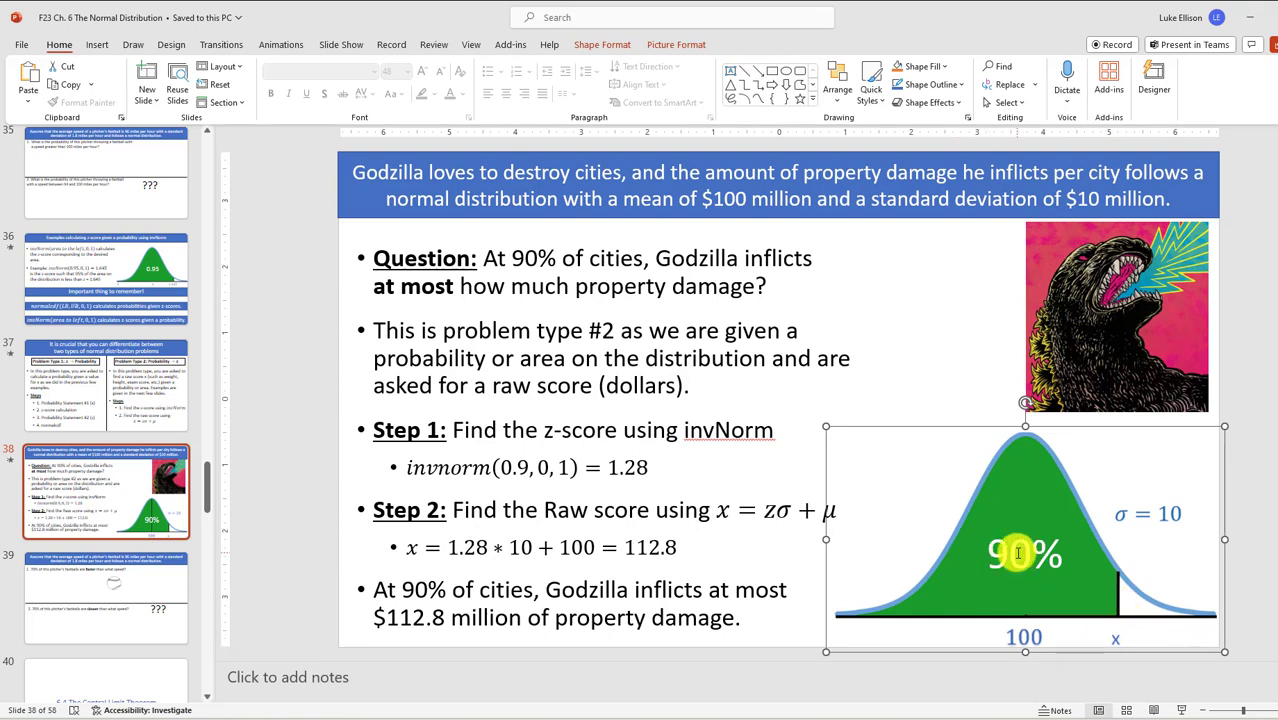
Return to the Google Sheets workbook and enter the Problem Type 2 inputs: μ 100 in I5, σ 10 in I6 and Probability to the Left 0.3 in I7
key("alt+Tab")
left_click(962, 393)
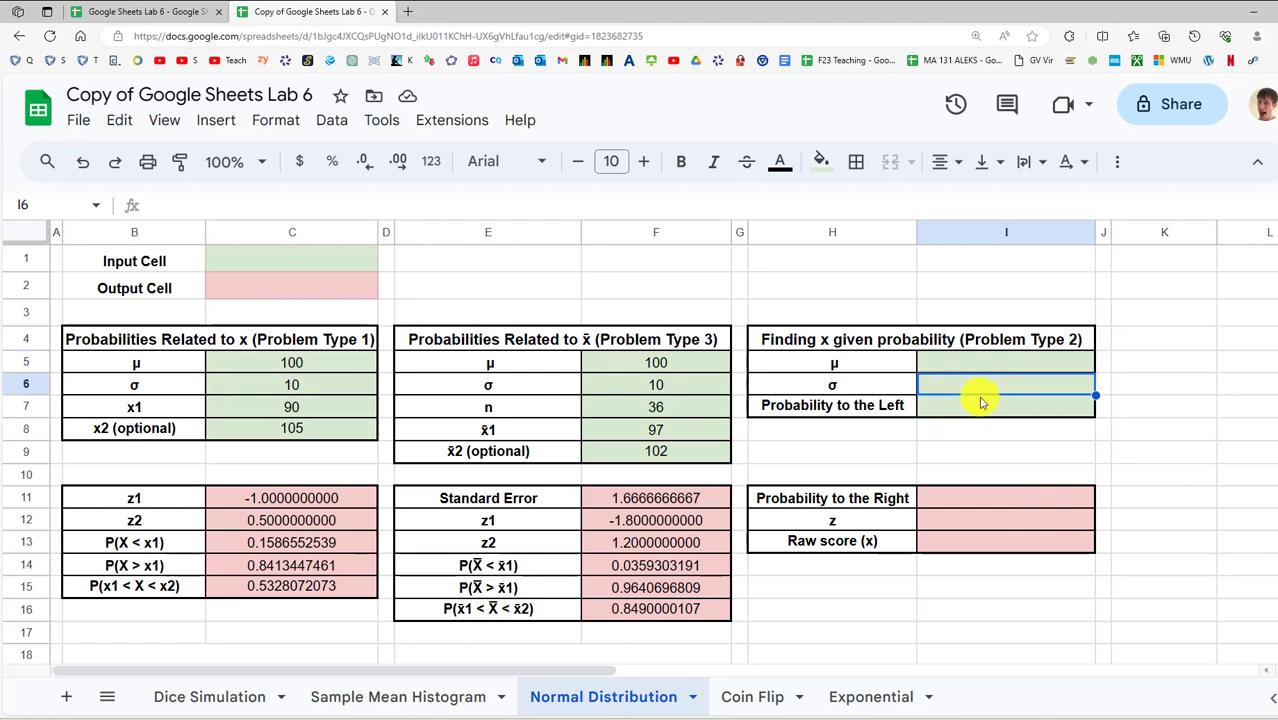
left_click(976, 413)
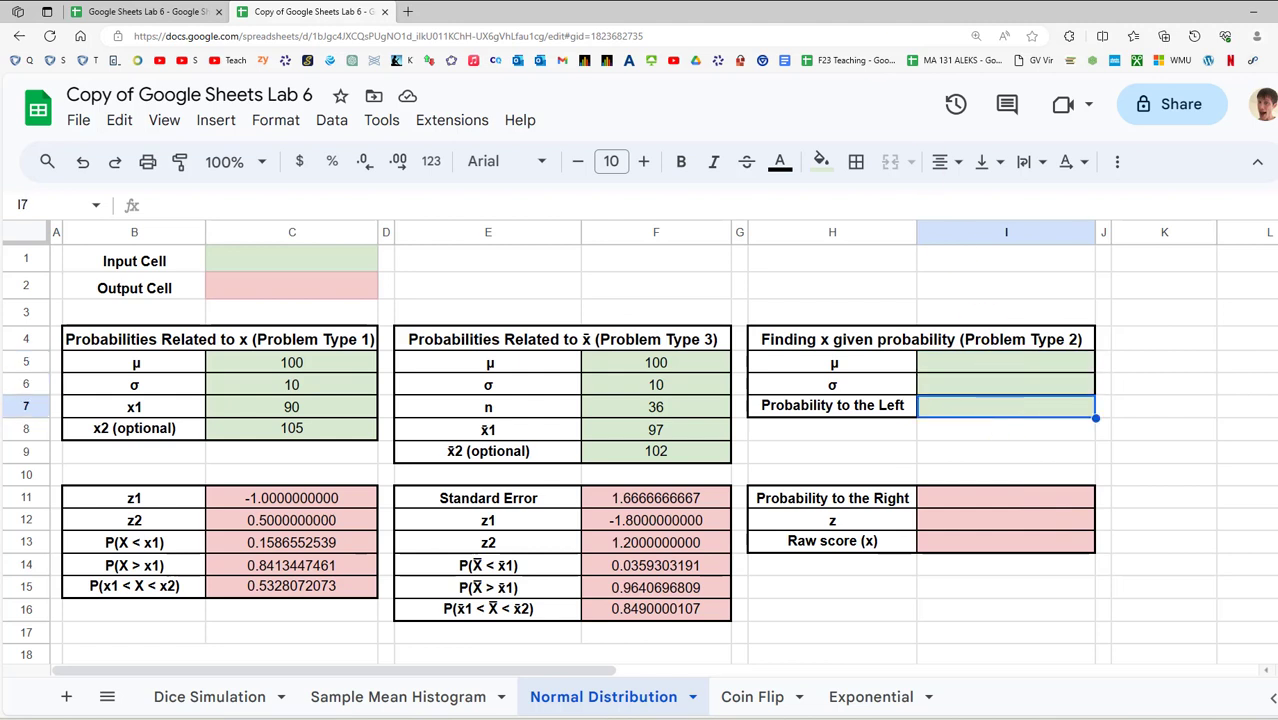
type("0")
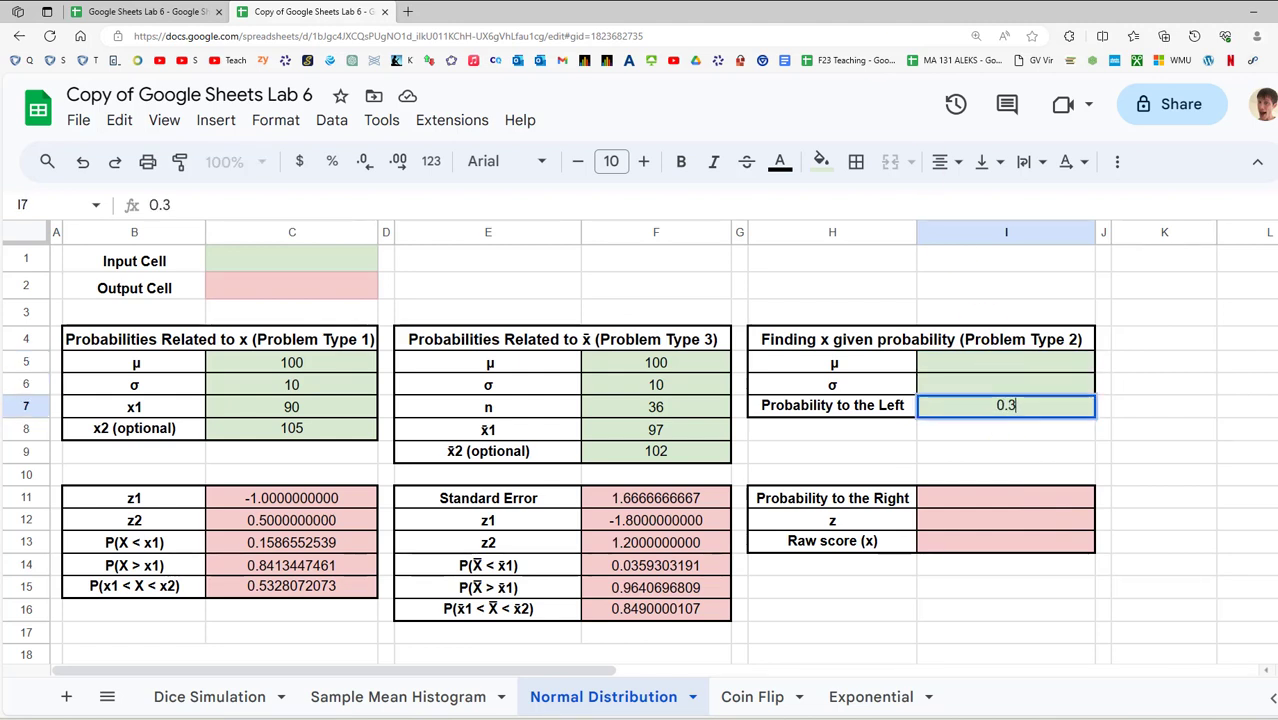
type(".3")
key("Up")
type("10")
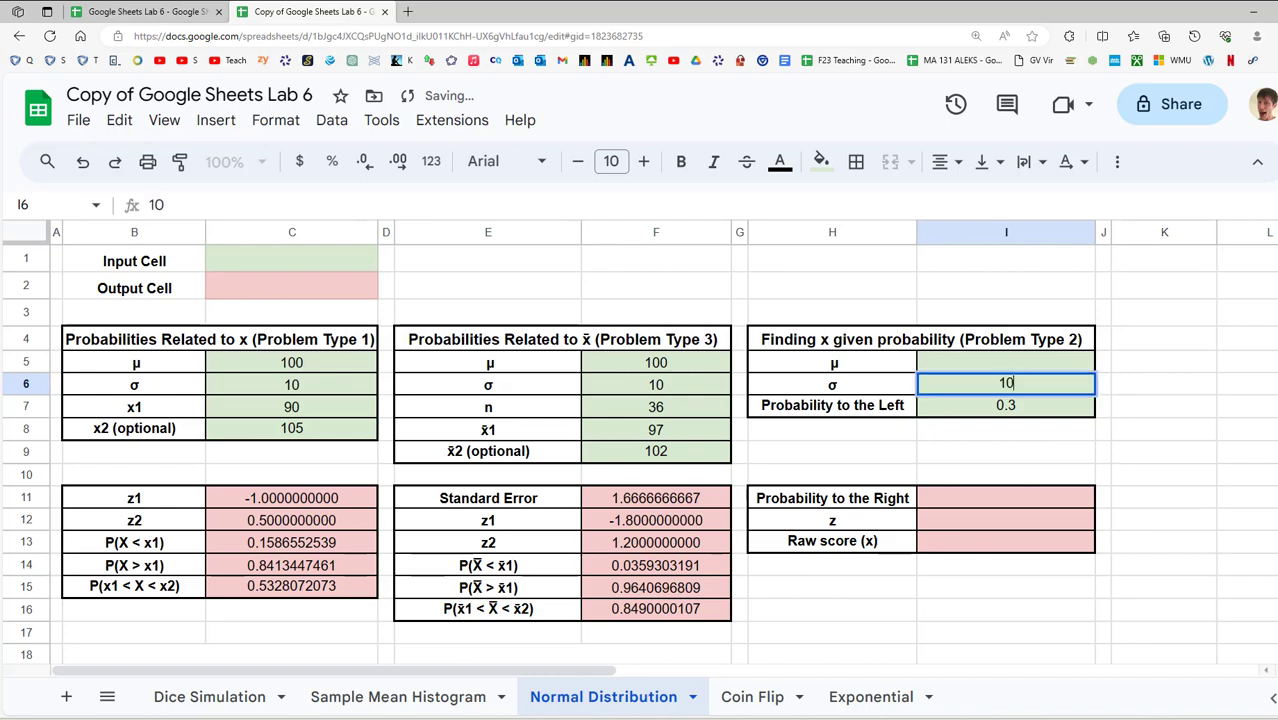
key("Up")
type("100")
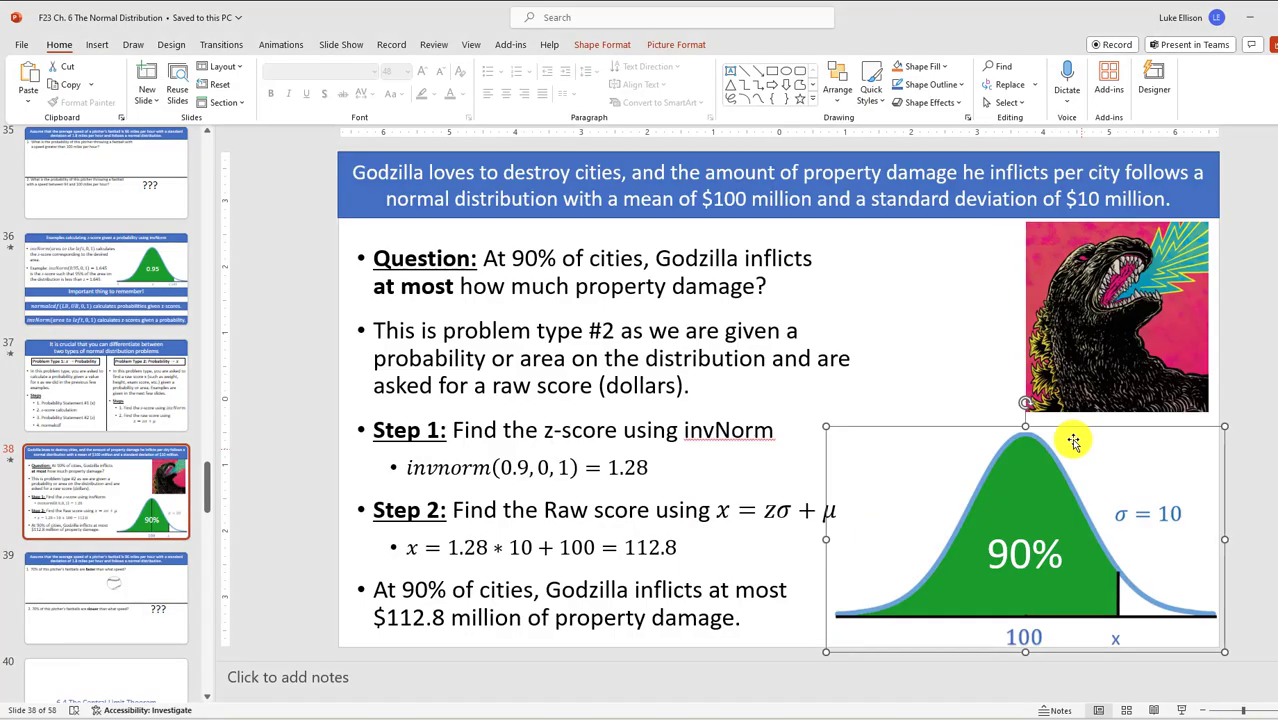
Calculate the Probability to the Right in I11 with the formula =1-I7
key("alt+Tab")
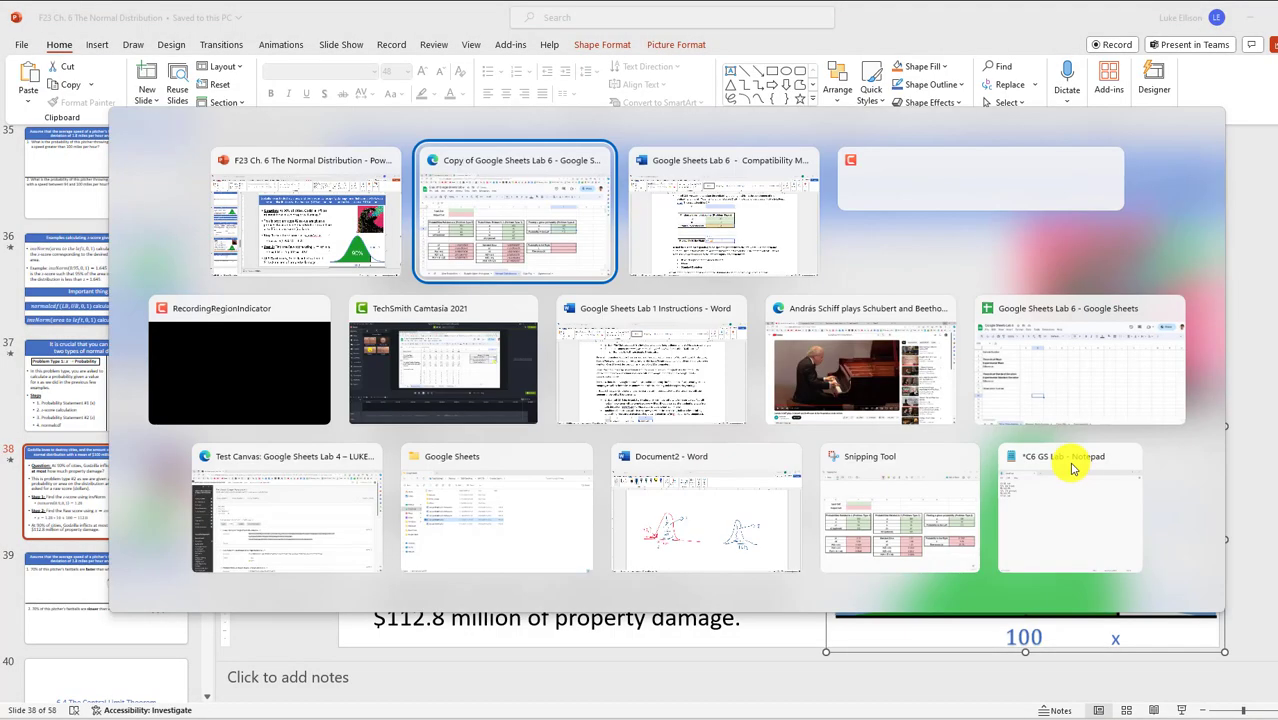
left_click(927, 408)
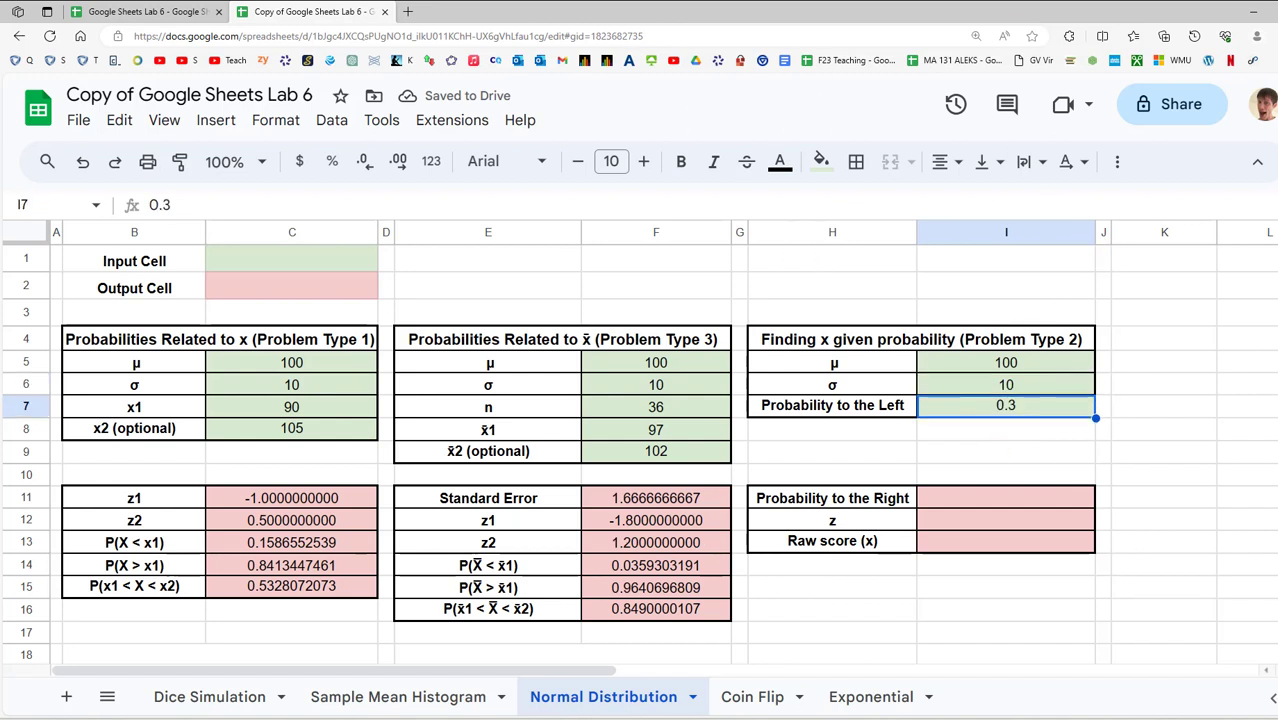
left_click(952, 499)
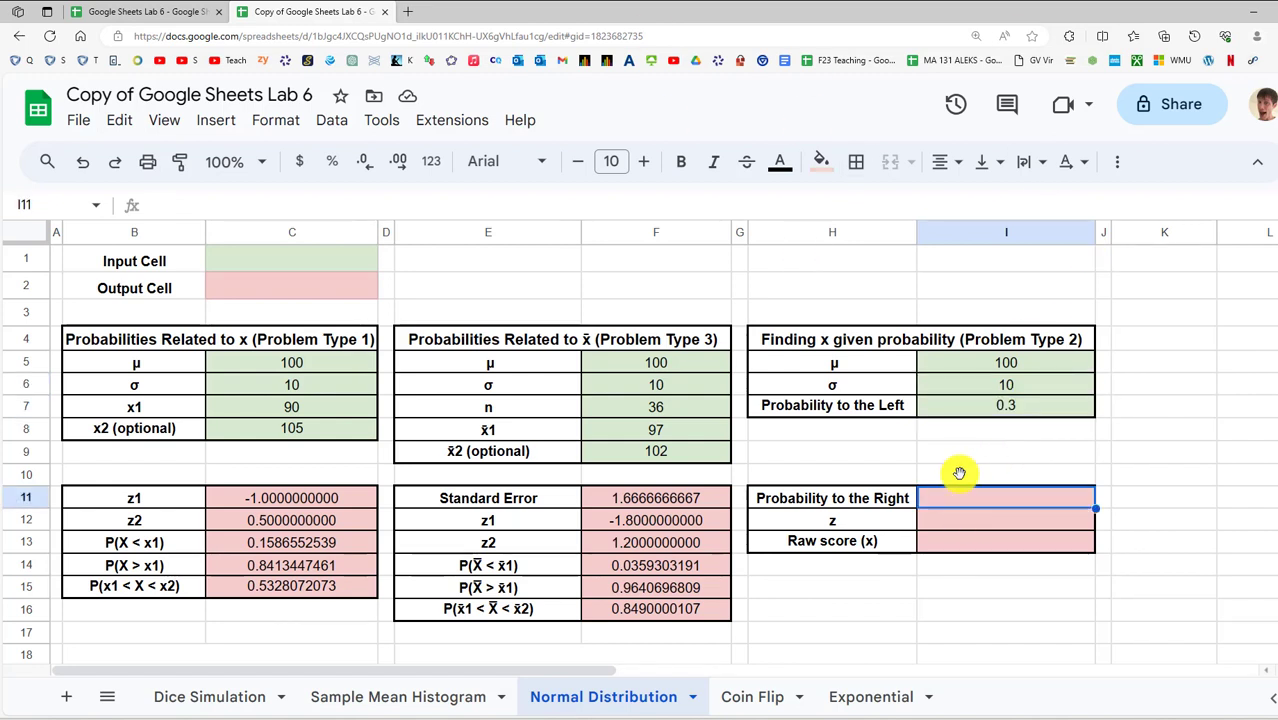
left_click(995, 407)
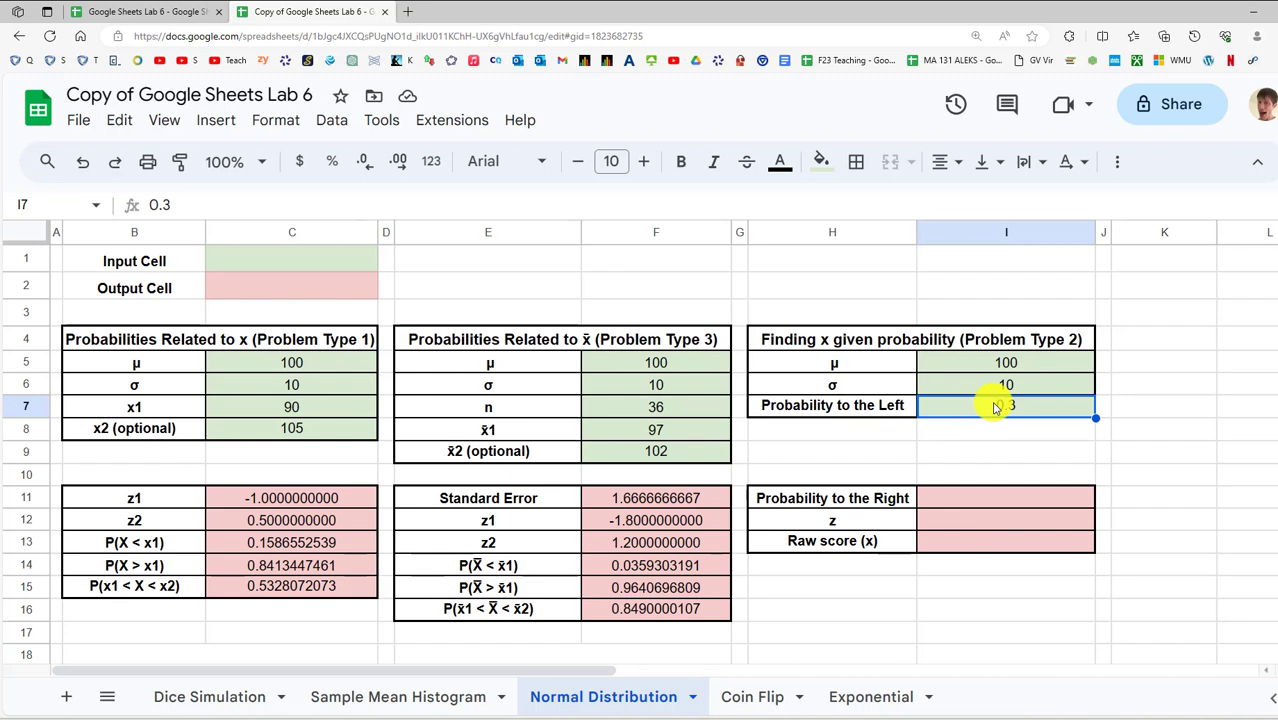
left_click(970, 498)
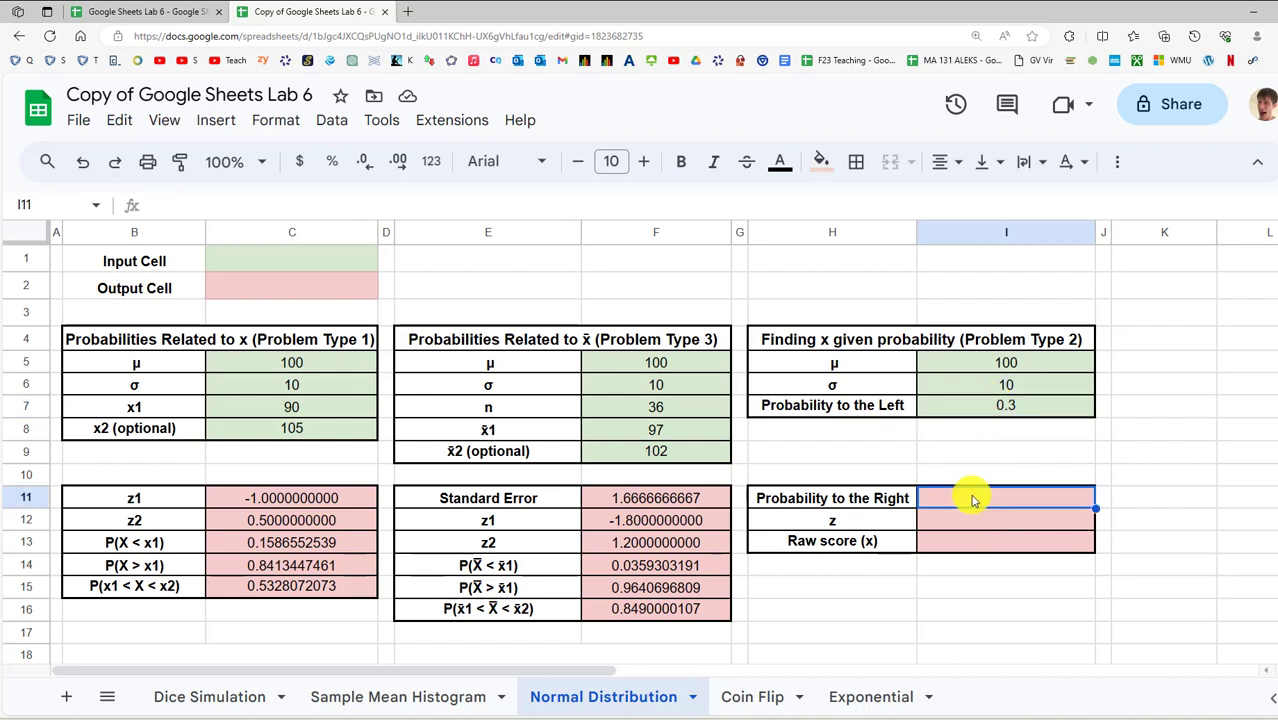
type("=1-")
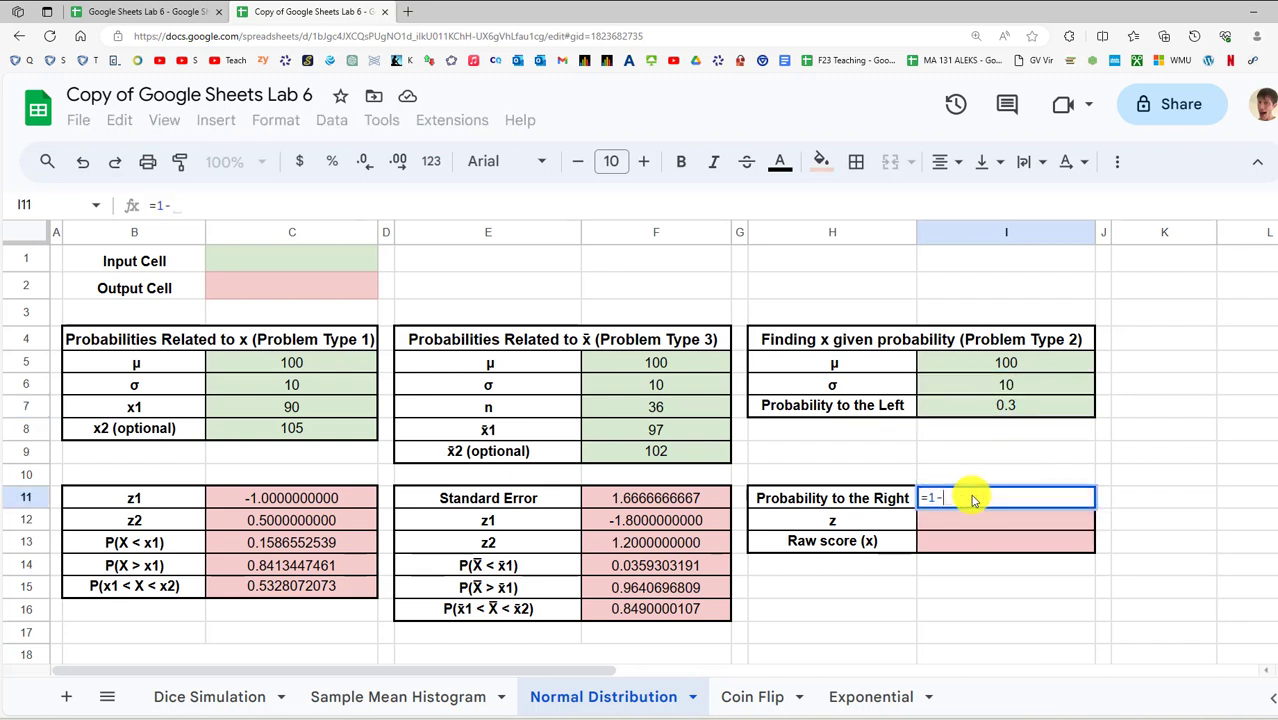
key("Up")
key("Up")
key("Up")
key("Up")
key("Return")
left_click(973, 500)
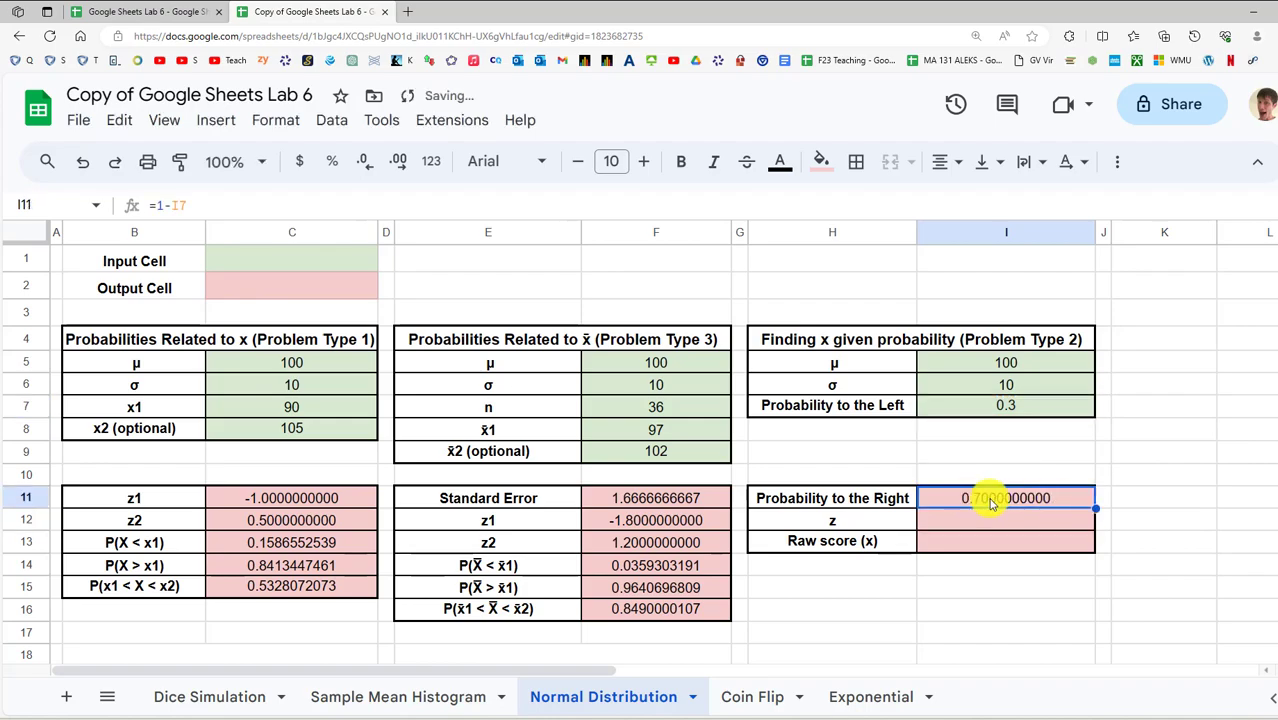
Compare the left and right probabilities in I7 and I11 with the curve on PowerPoint slide 38, and return to the workbook's z cell I12
key("alt+Tab")
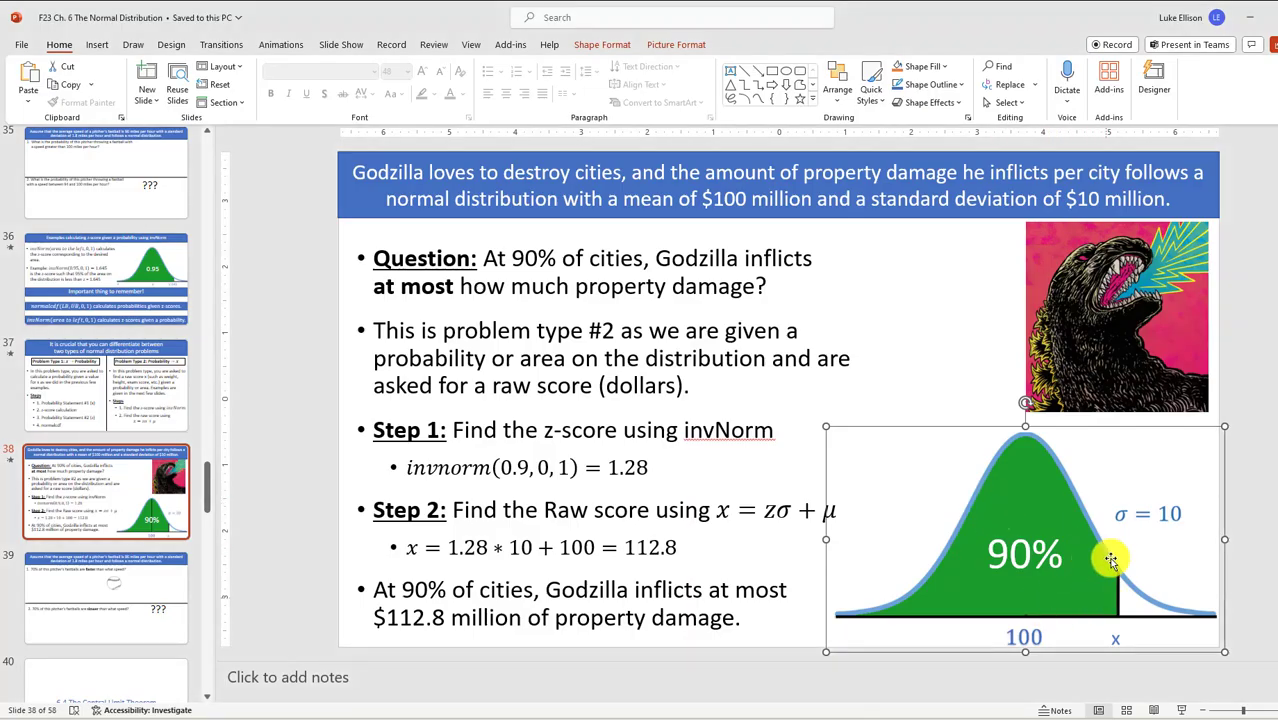
key("alt+Tab")
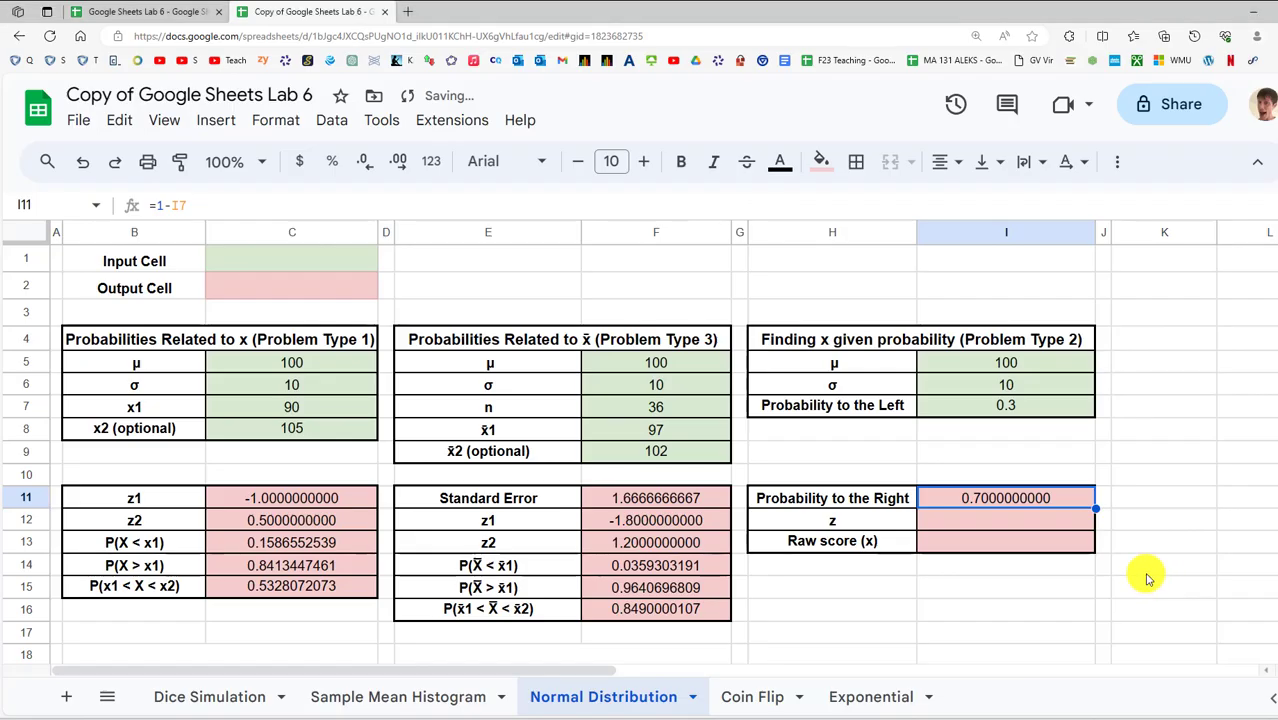
left_click(1022, 412)
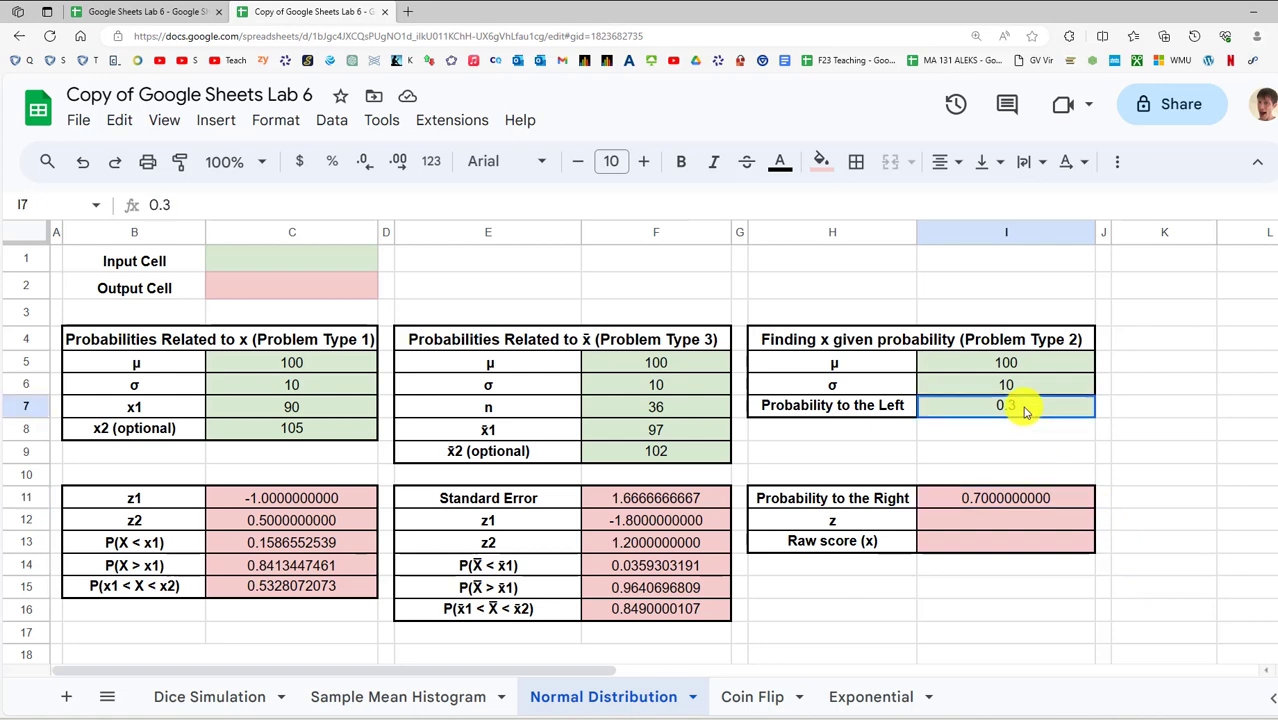
left_click(992, 499)
left_click(990, 522)
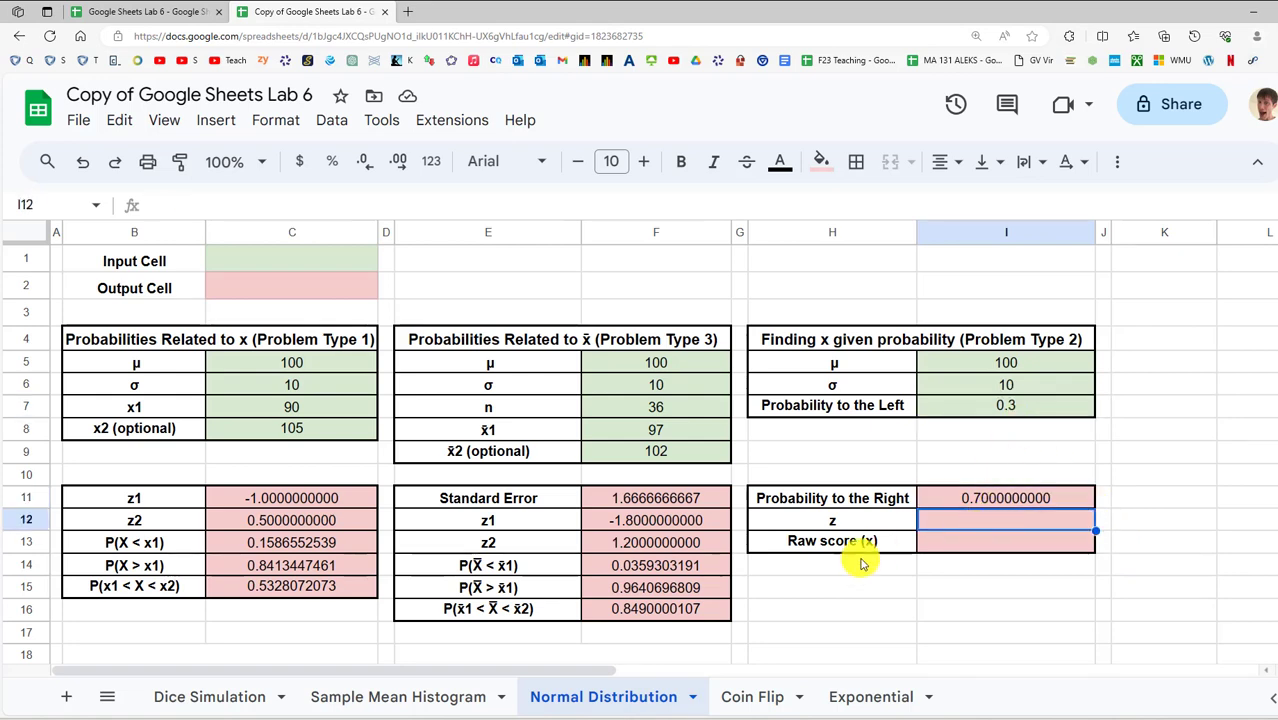
key("alt+Tab")
key("alt+Tab")
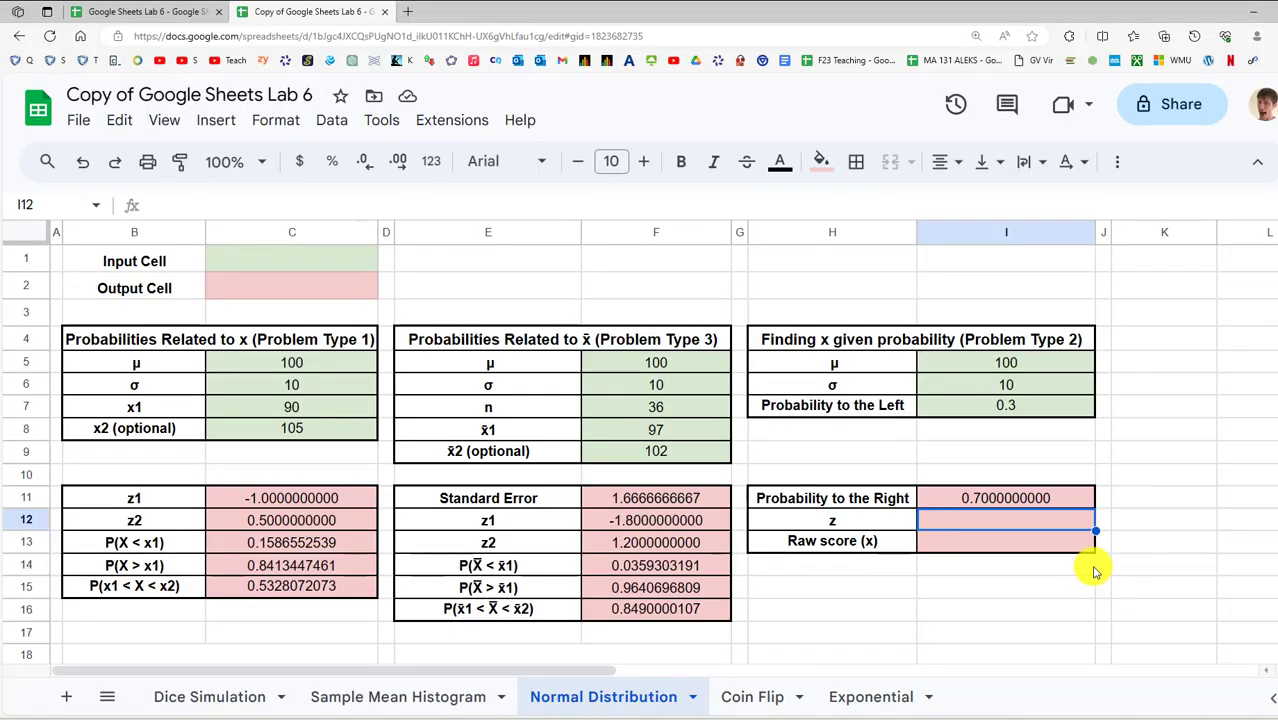
Enter =norm.inv(I7,I5,I6) as the z formula in I12
type("=")
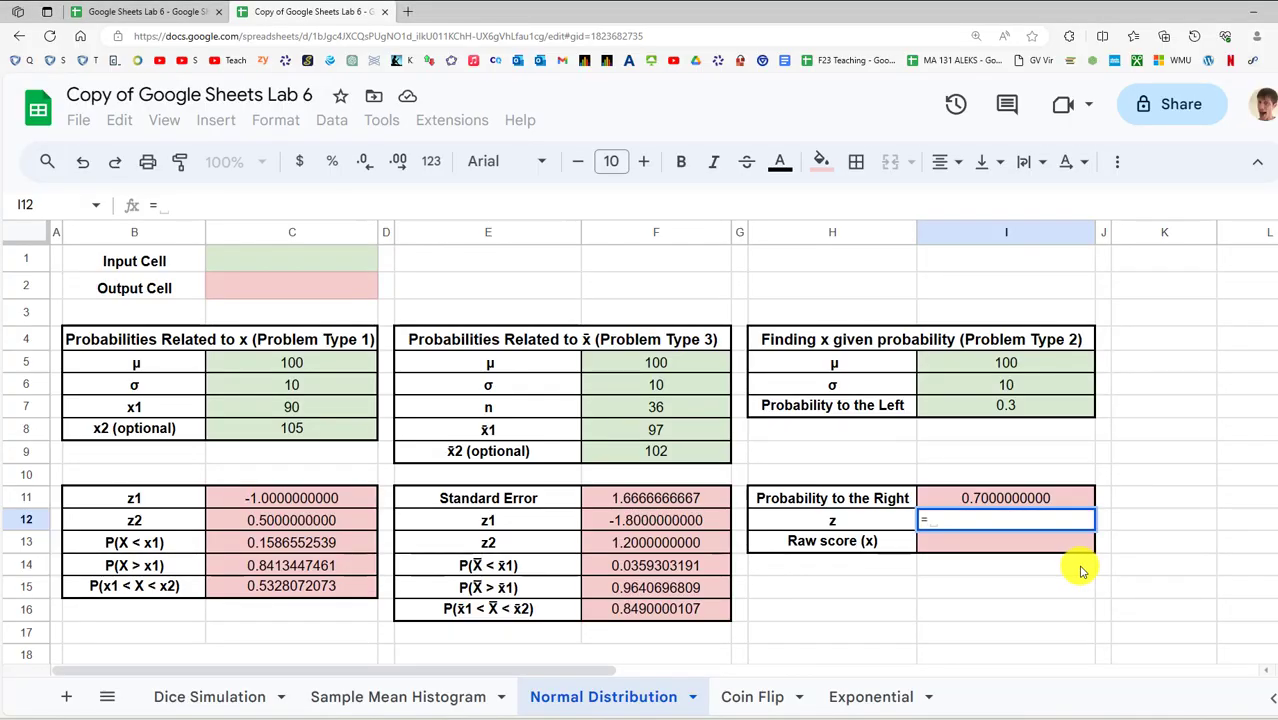
type("norm.inv")
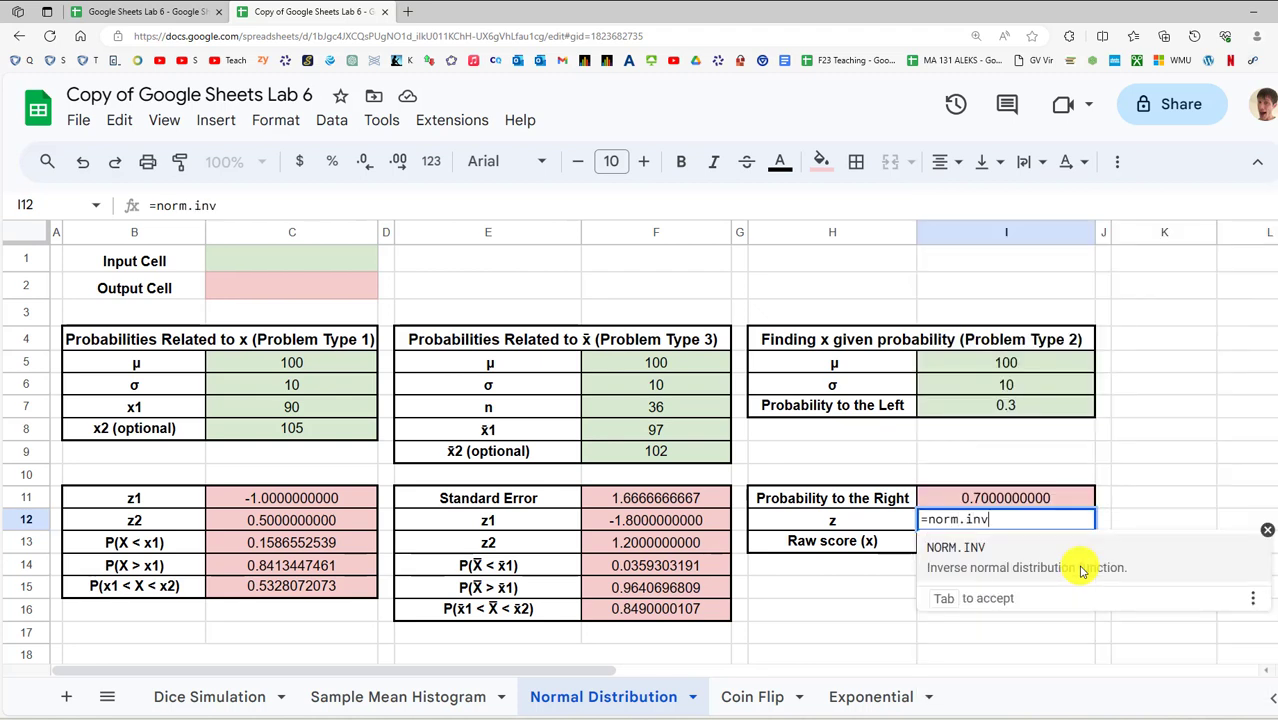
type("(")
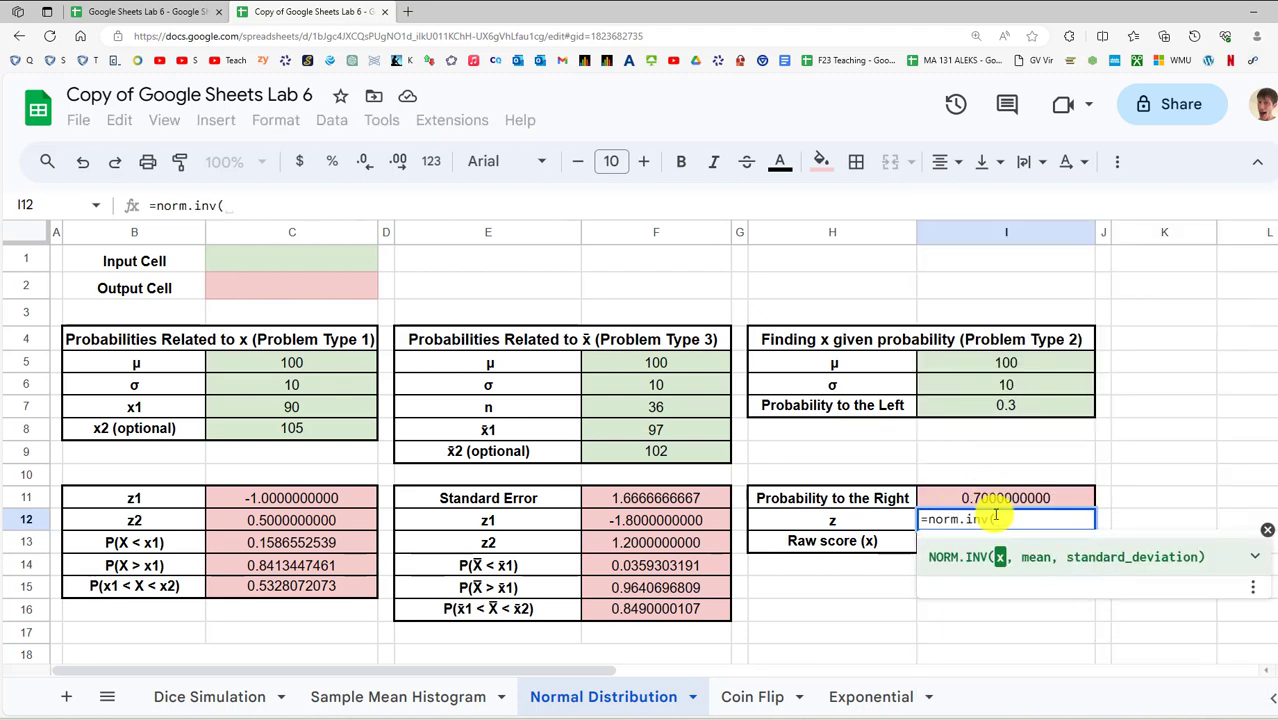
left_click(1019, 406)
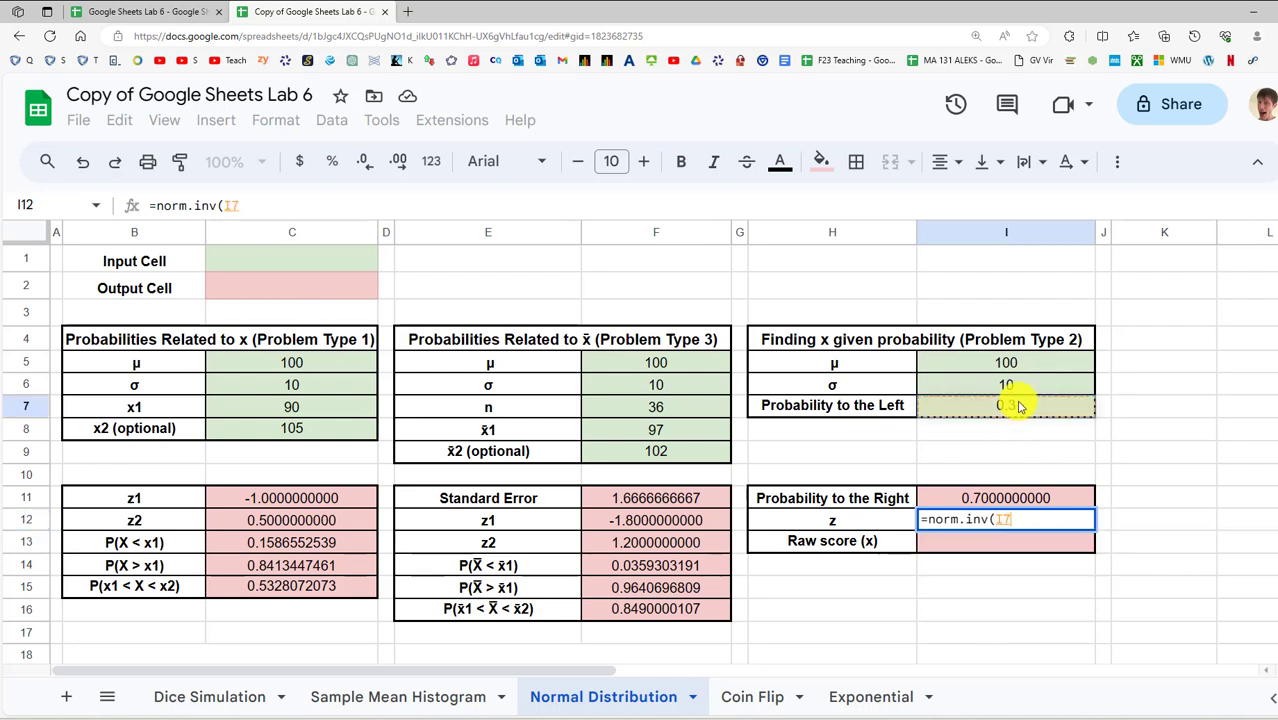
type(",")
left_click(1022, 366)
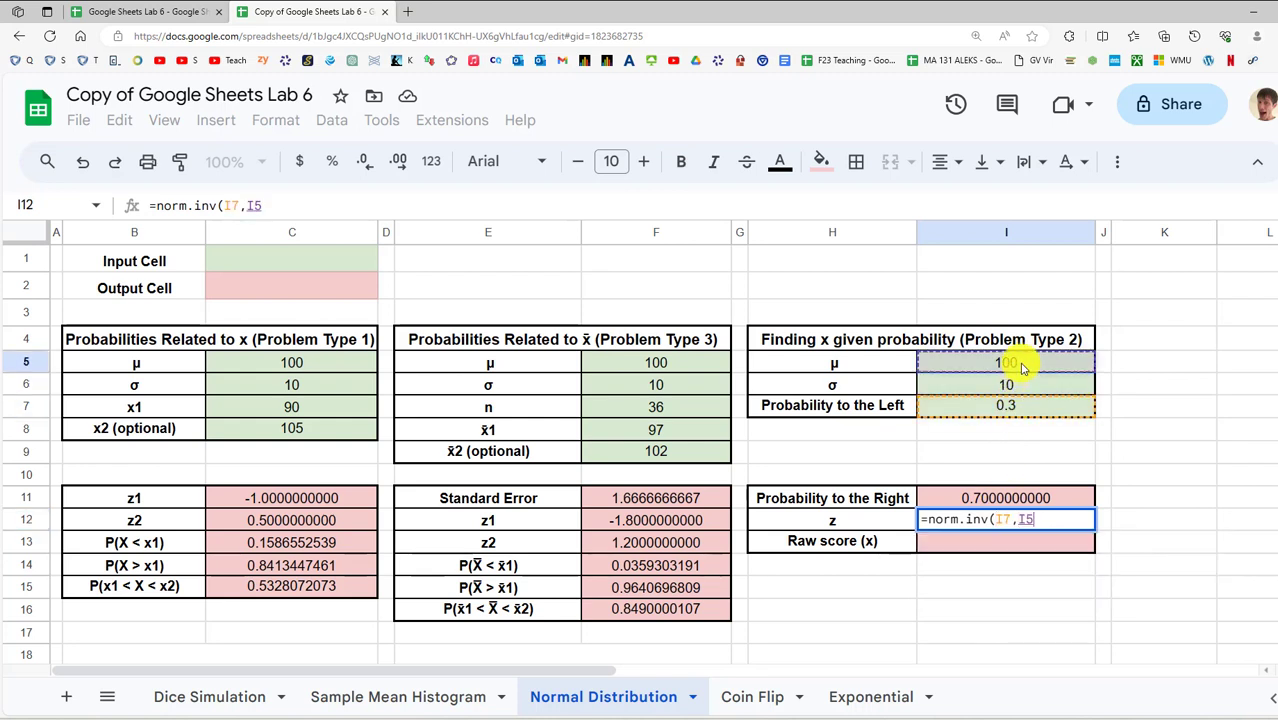
type(",")
left_click(1012, 385)
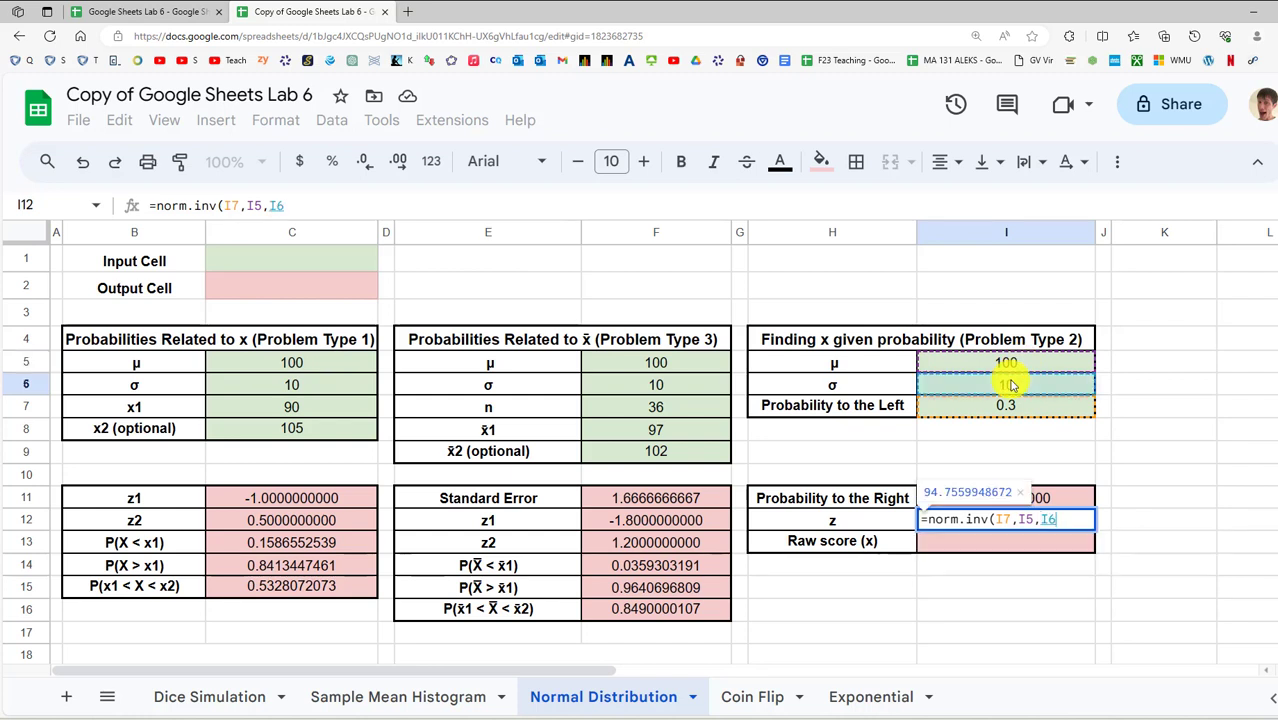
type(")")
key("Return")
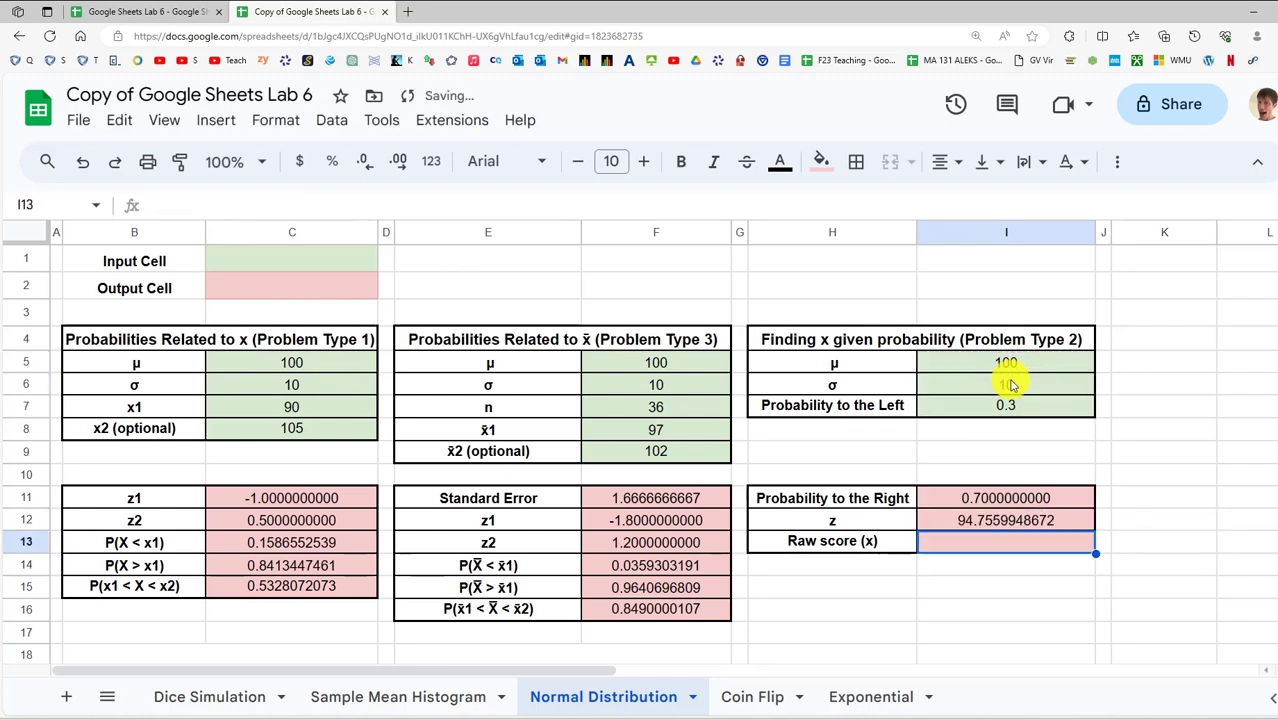
Change the z formula in I12 to use mean 0 and standard deviation 1, making it =NORMINV(I7,0,1)
left_click(955, 522)
double_click(245, 205)
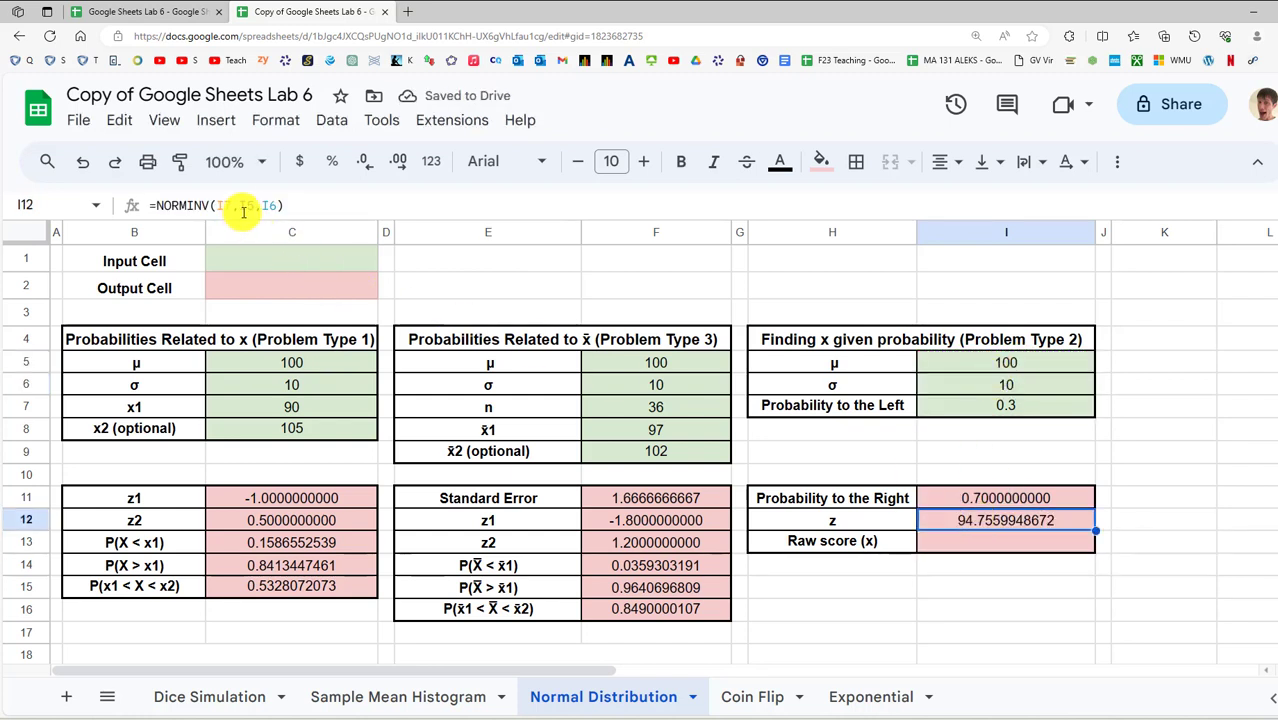
type("0")
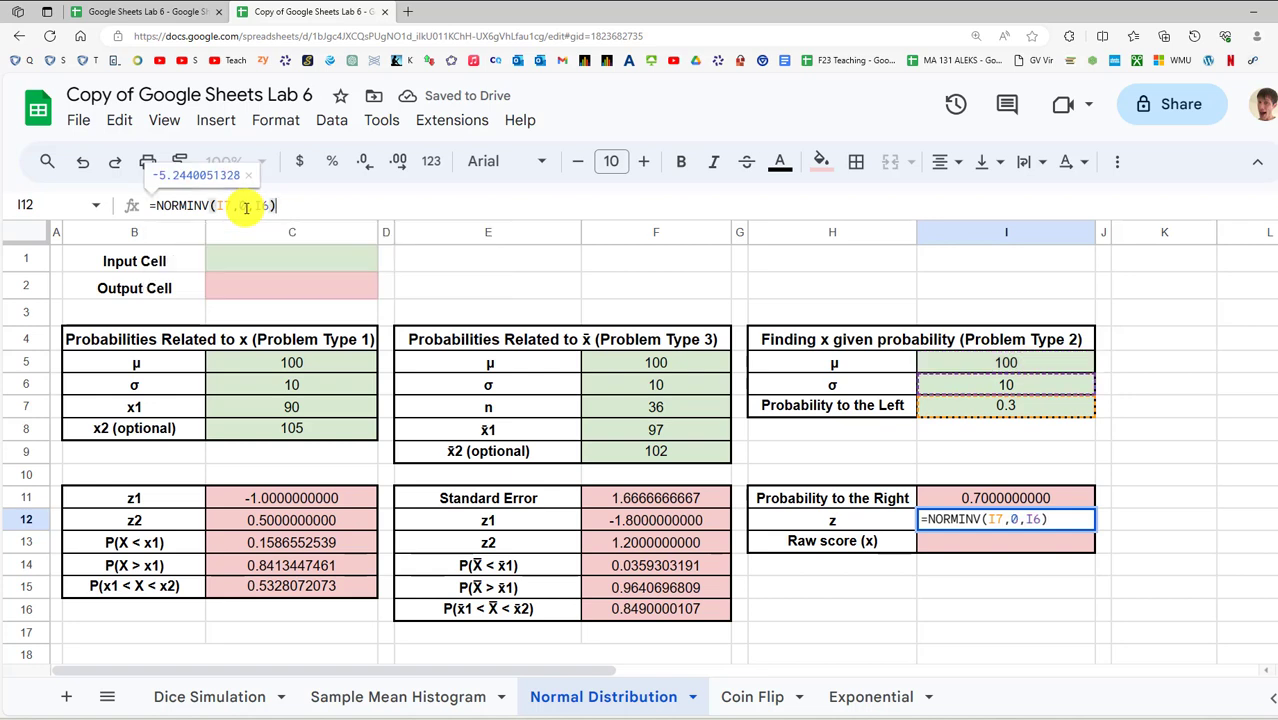
double_click(261, 205)
type("1")
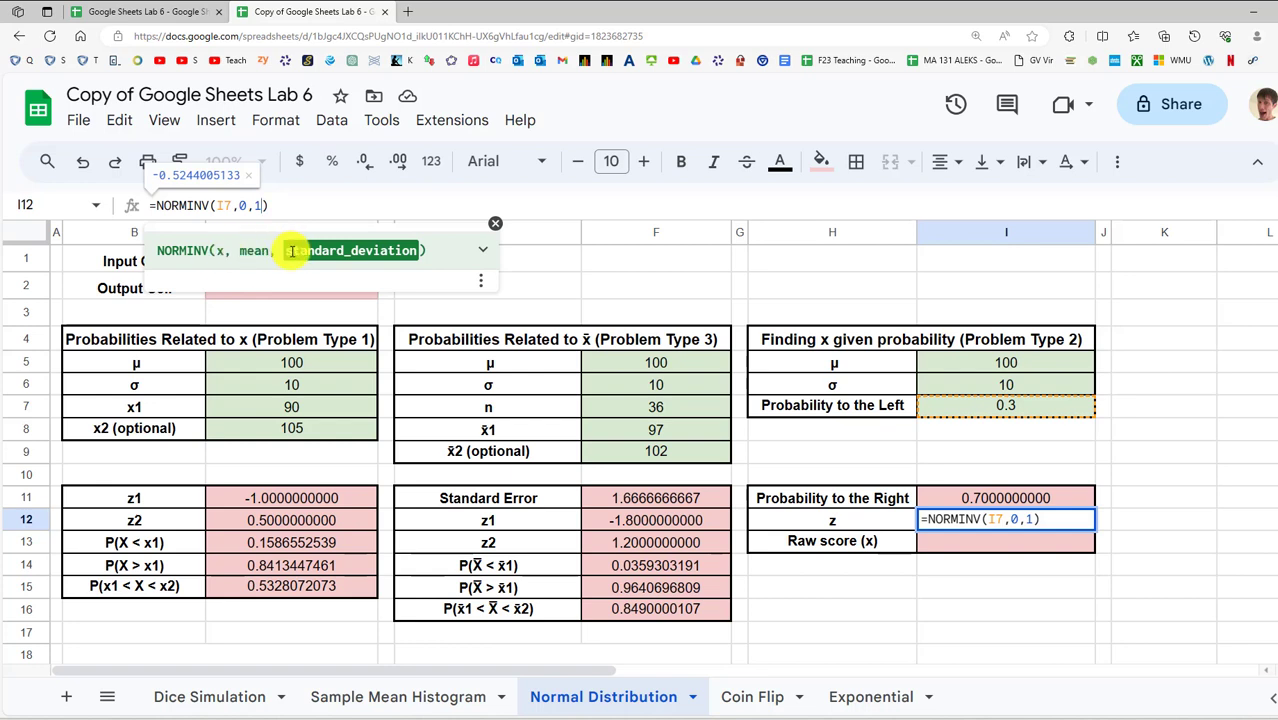
key("Return")
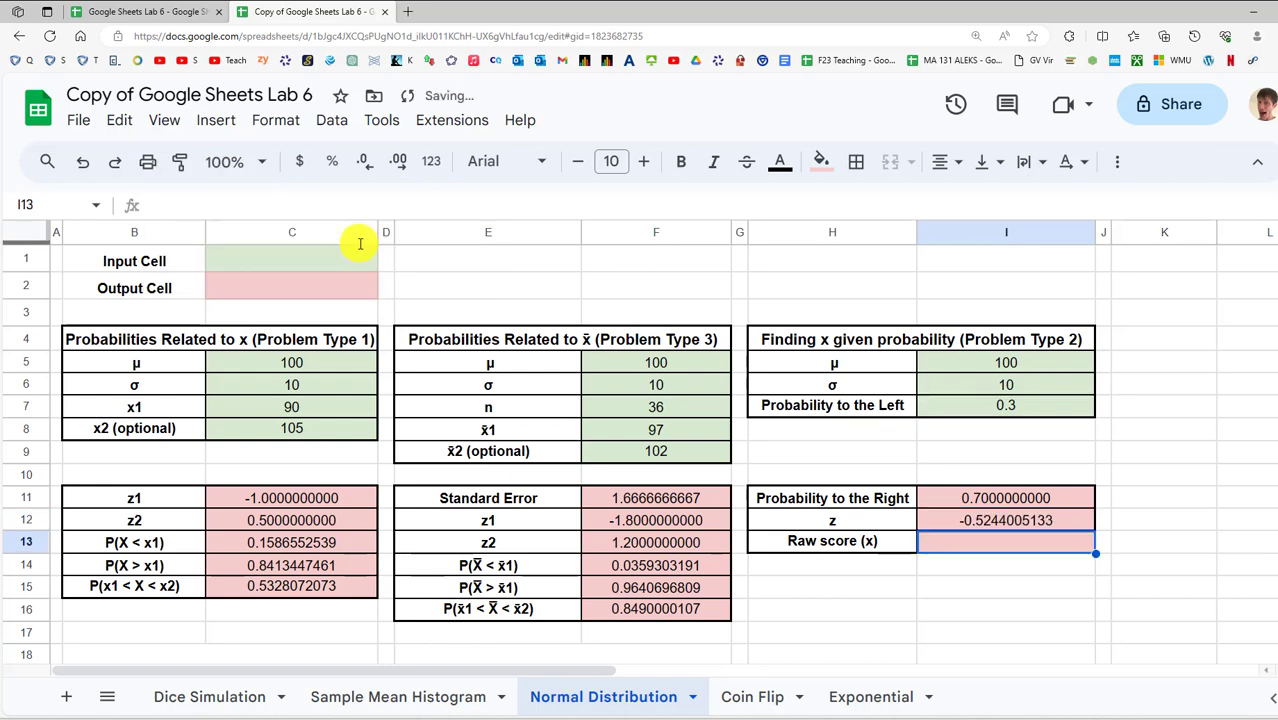
left_click(1042, 520)
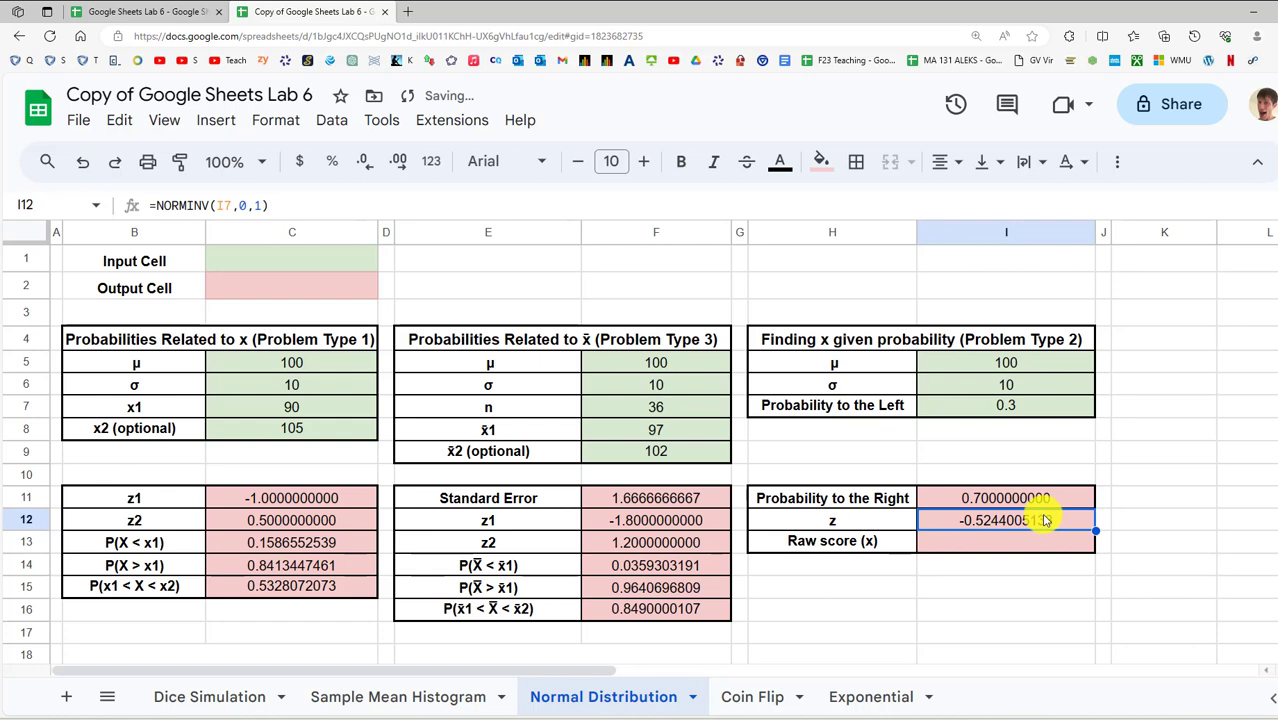
Switch to the Word lab instructions to read the raw score formula for I13, and return to the workbook
left_click(958, 543)
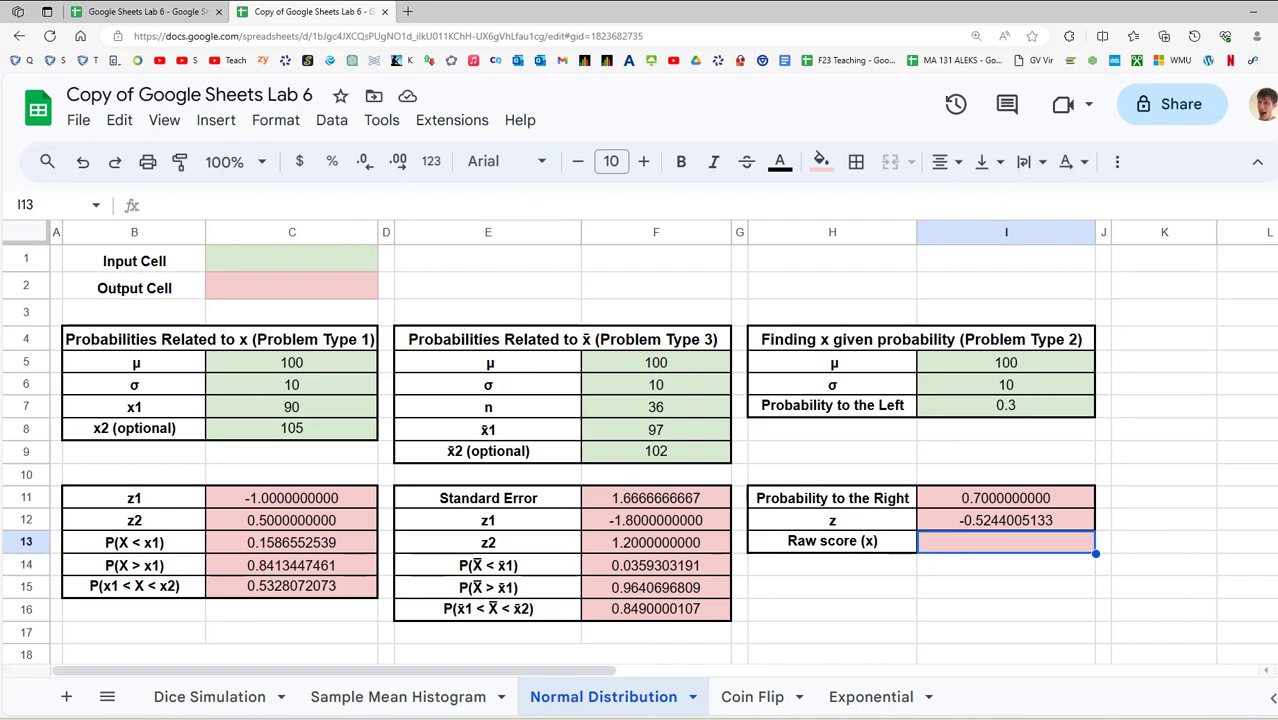
mouse_move(690, 5)
left_mouse_down()
mouse_move(665, 231)
mouse_move(636, 289)
left_mouse_up()
double_click(636, 291)
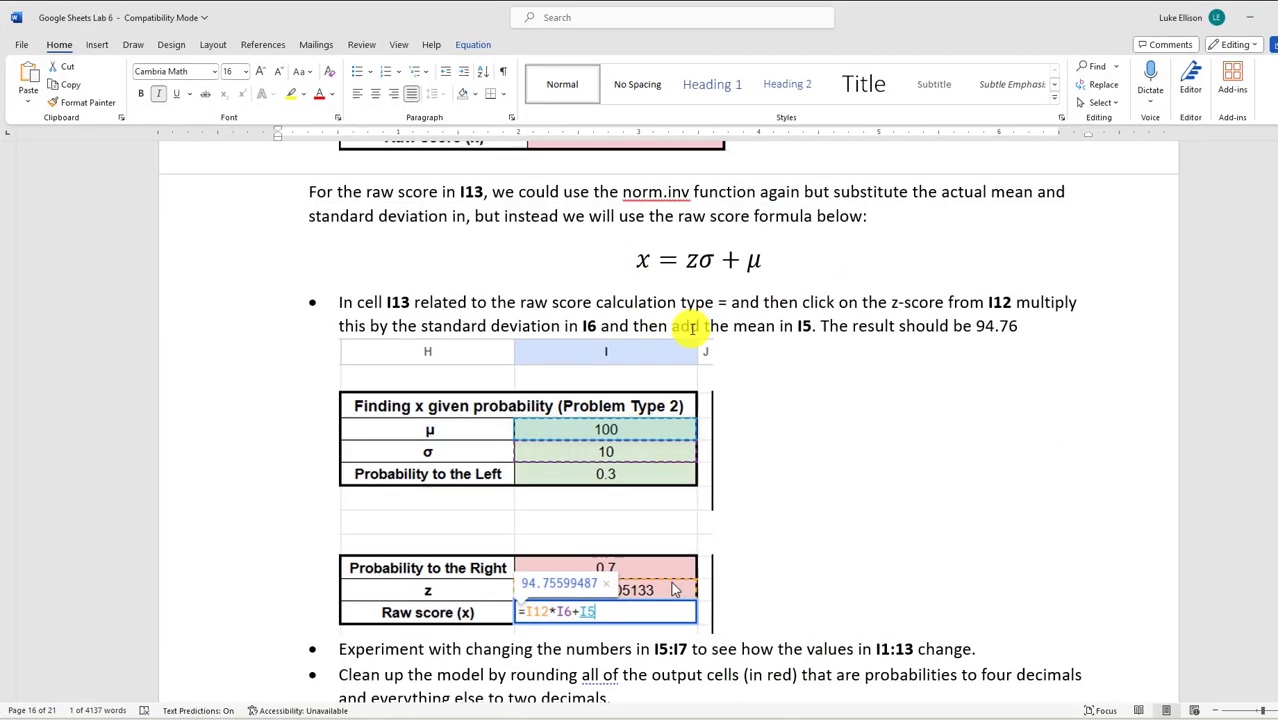
left_click(706, 261)
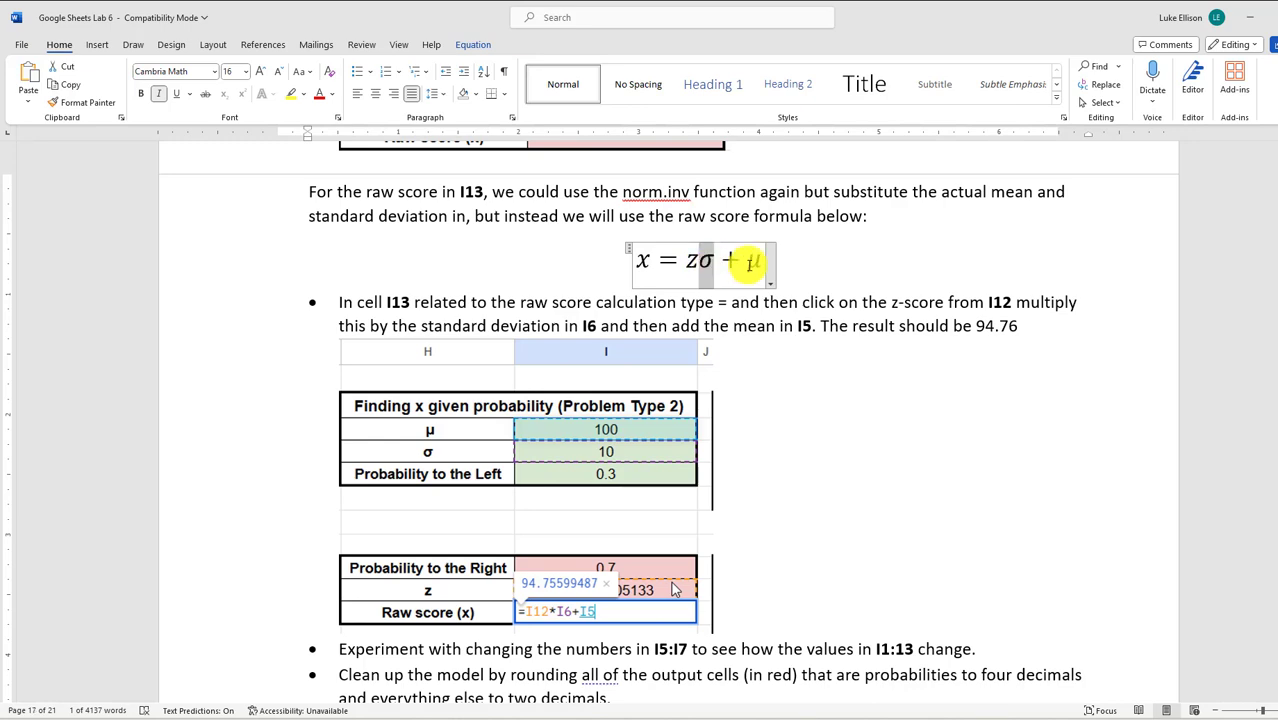
left_click_drag(750, 265, 769, 263)
left_click_drag(948, 26, 935, 2)
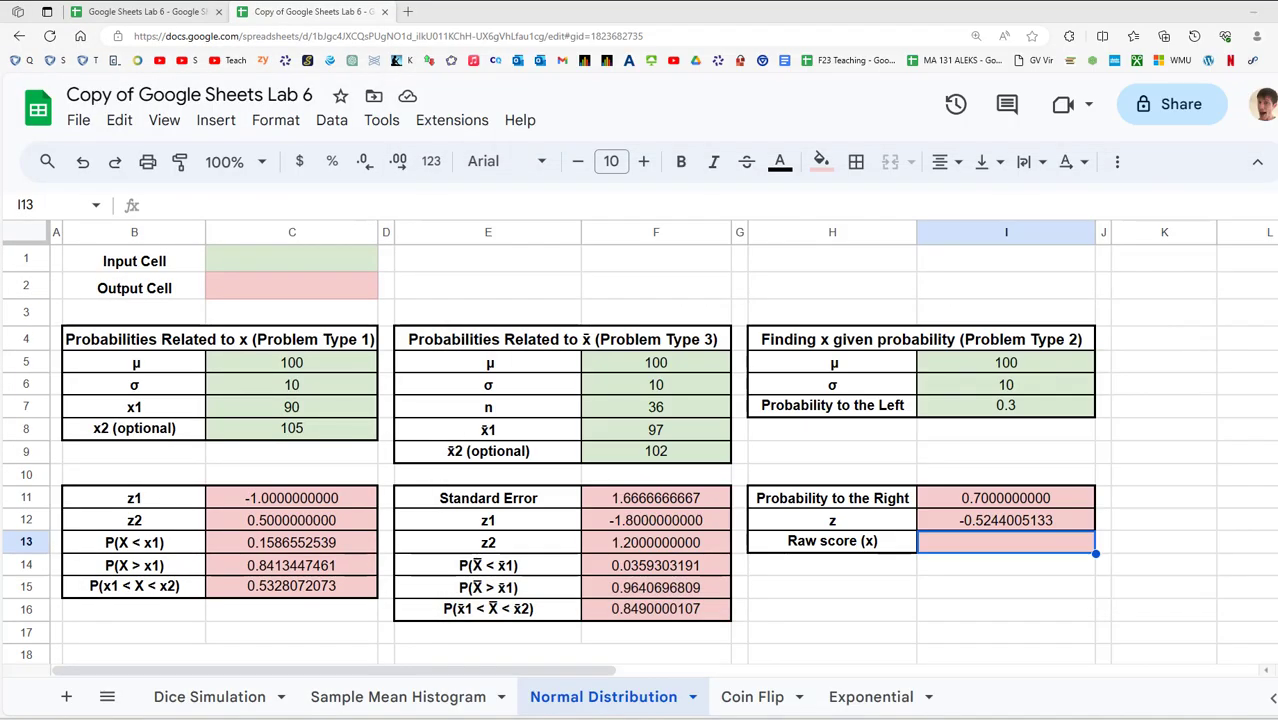
Calculate the Raw score (x) in I13 with the formula =I12*I6+I5
left_click(970, 551)
type("=")
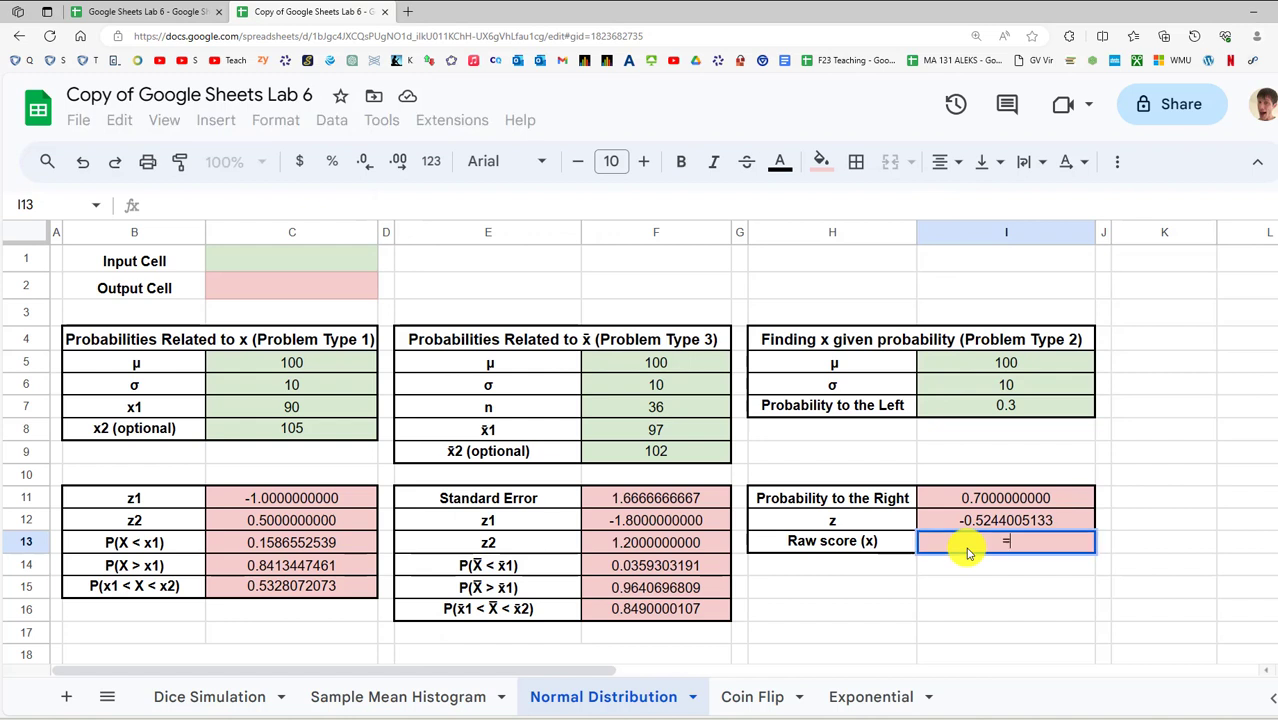
type("I12*")
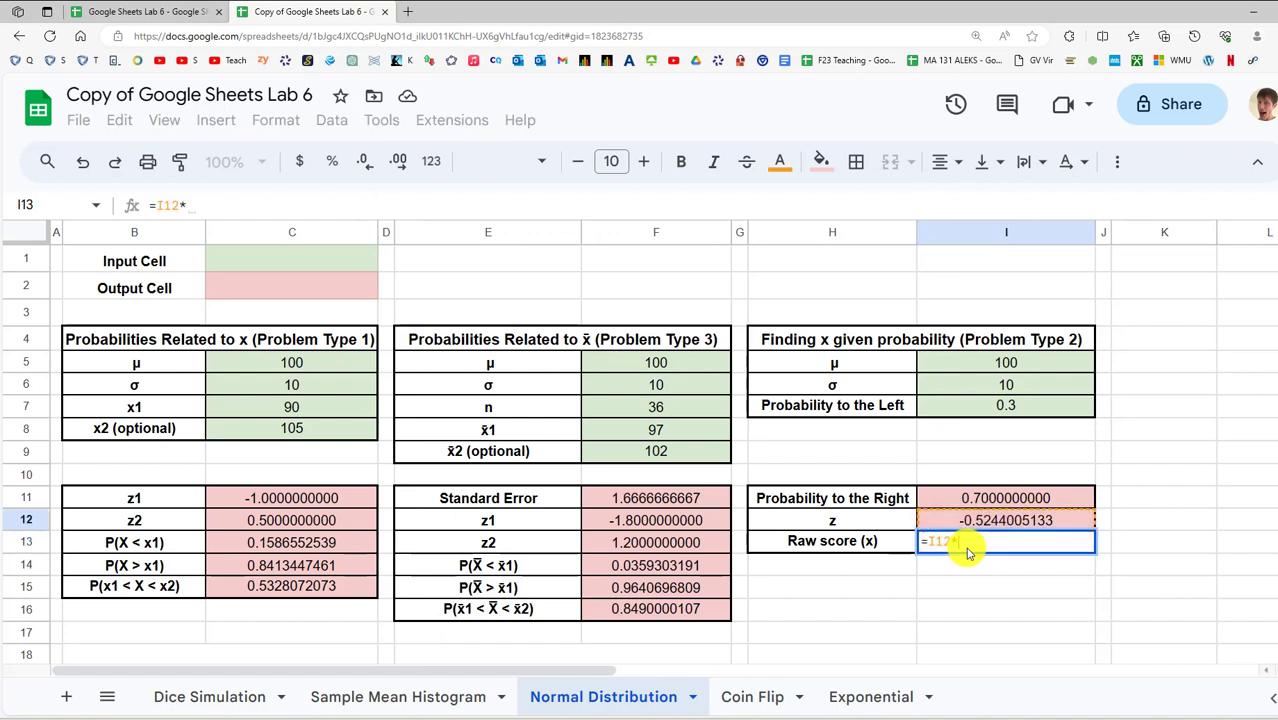
left_click(1000, 390)
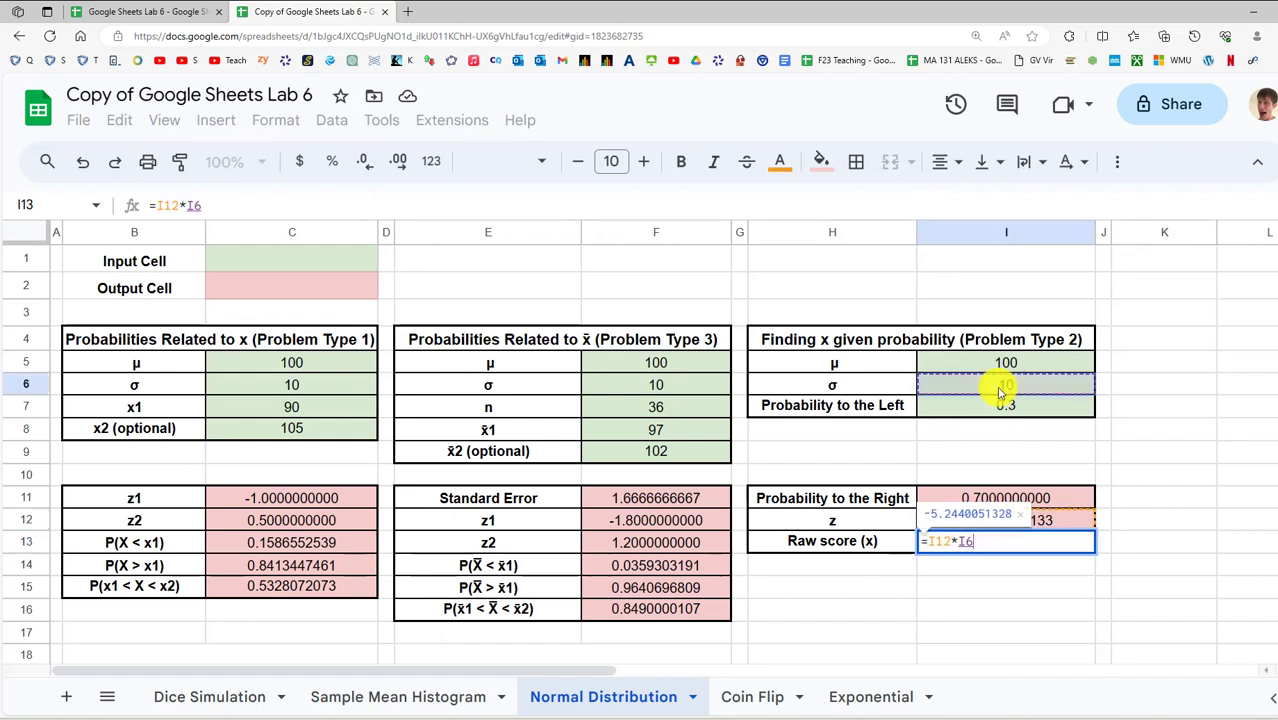
type("+")
left_click(1003, 368)
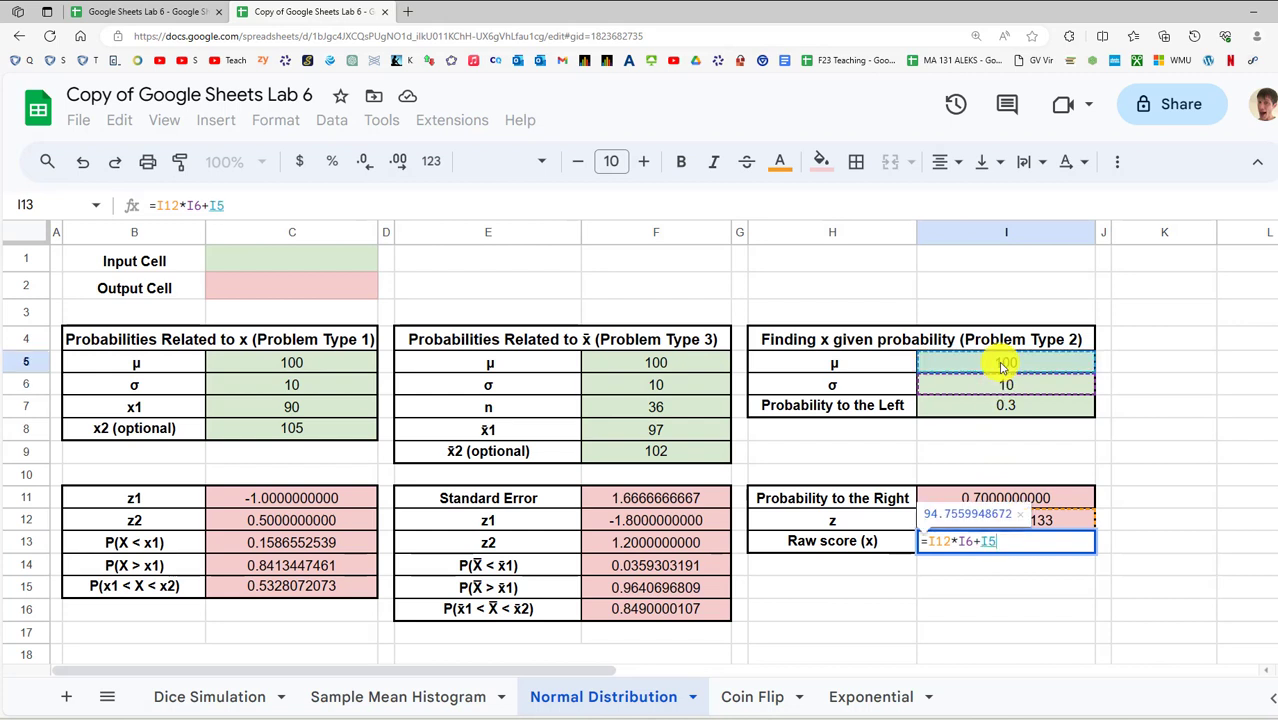
key("Return")
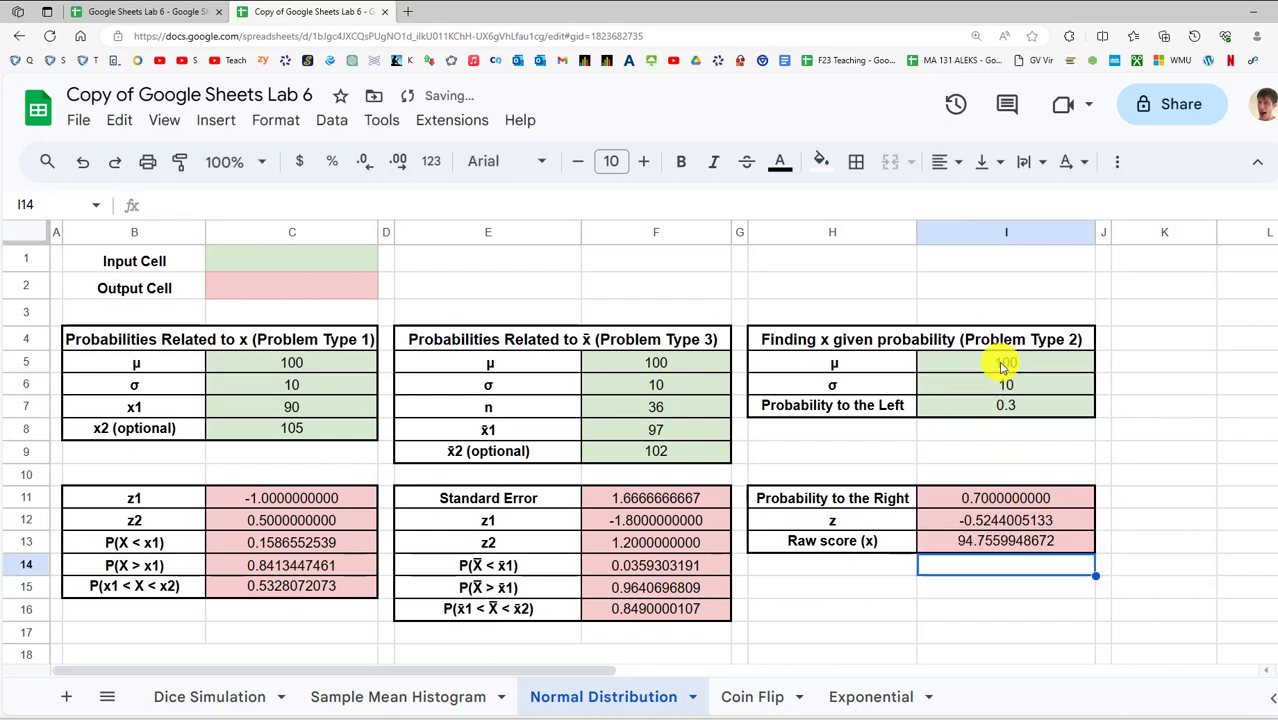
Review the raw score in I13 against the left and right probabilities in I7 and I11
left_click(1022, 541)
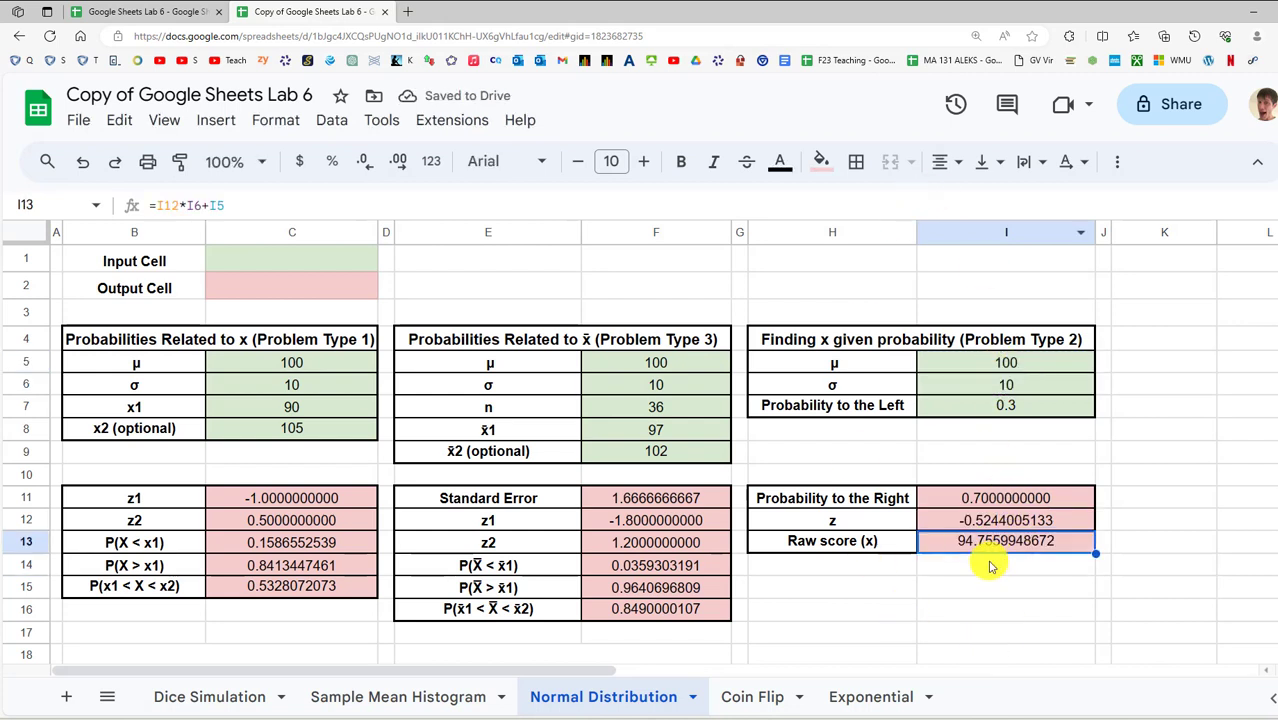
left_click(993, 500)
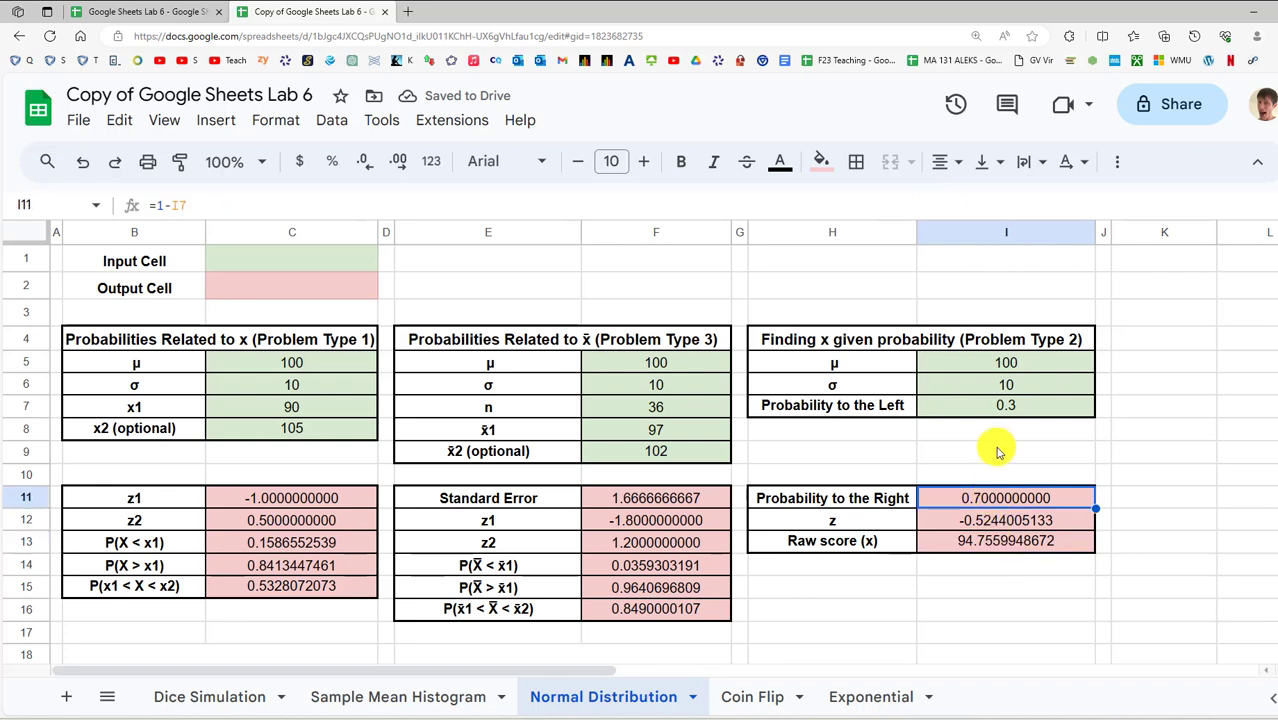
left_click(1006, 408)
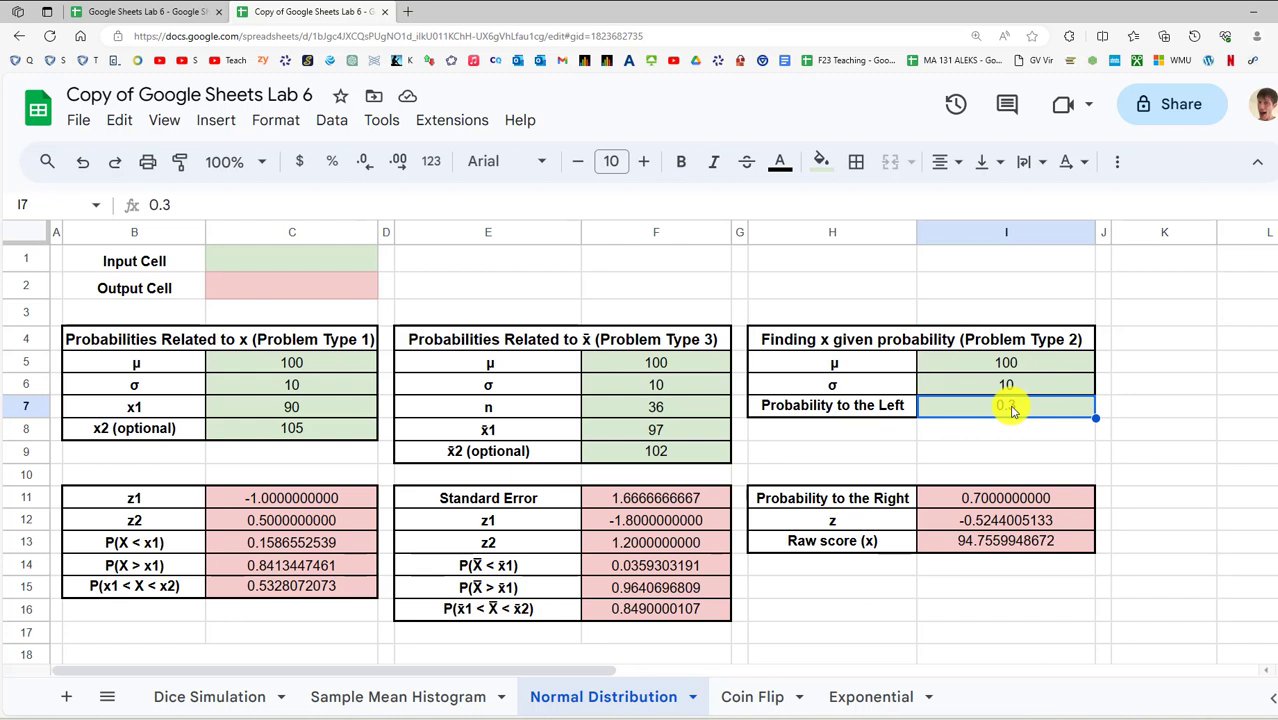
left_click(1000, 545)
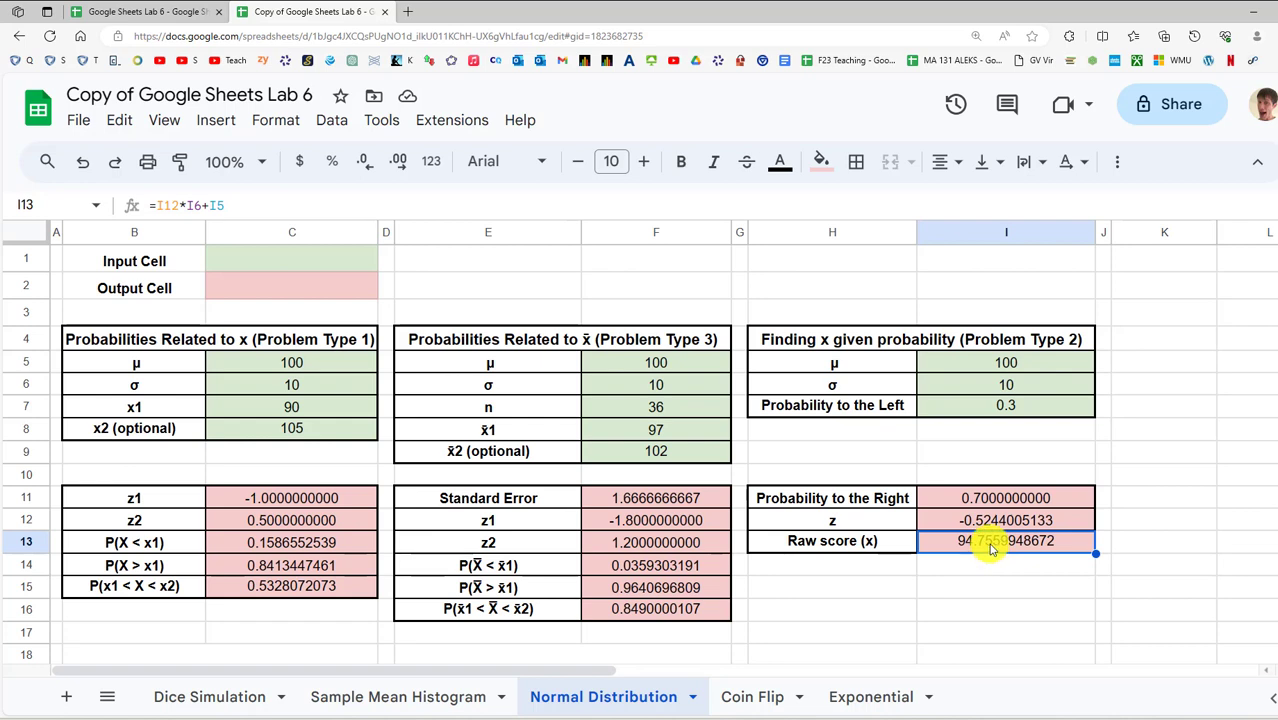
left_click(1025, 415)
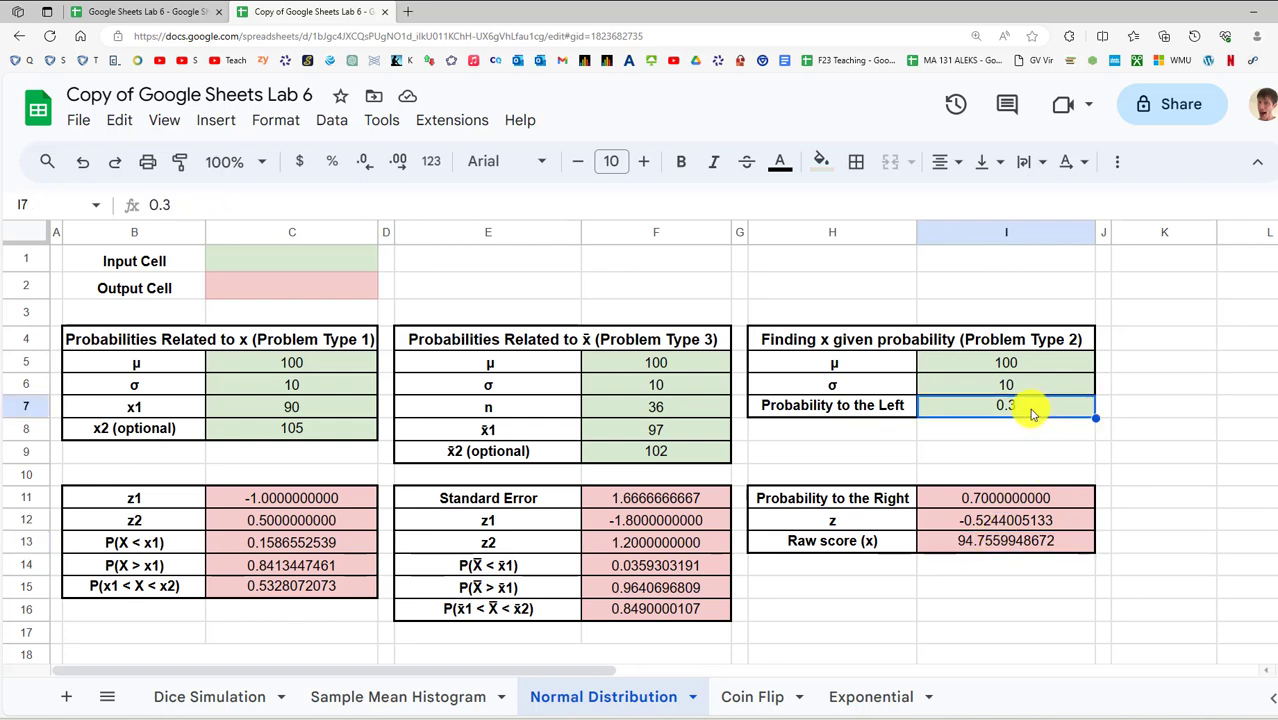
left_click(975, 546)
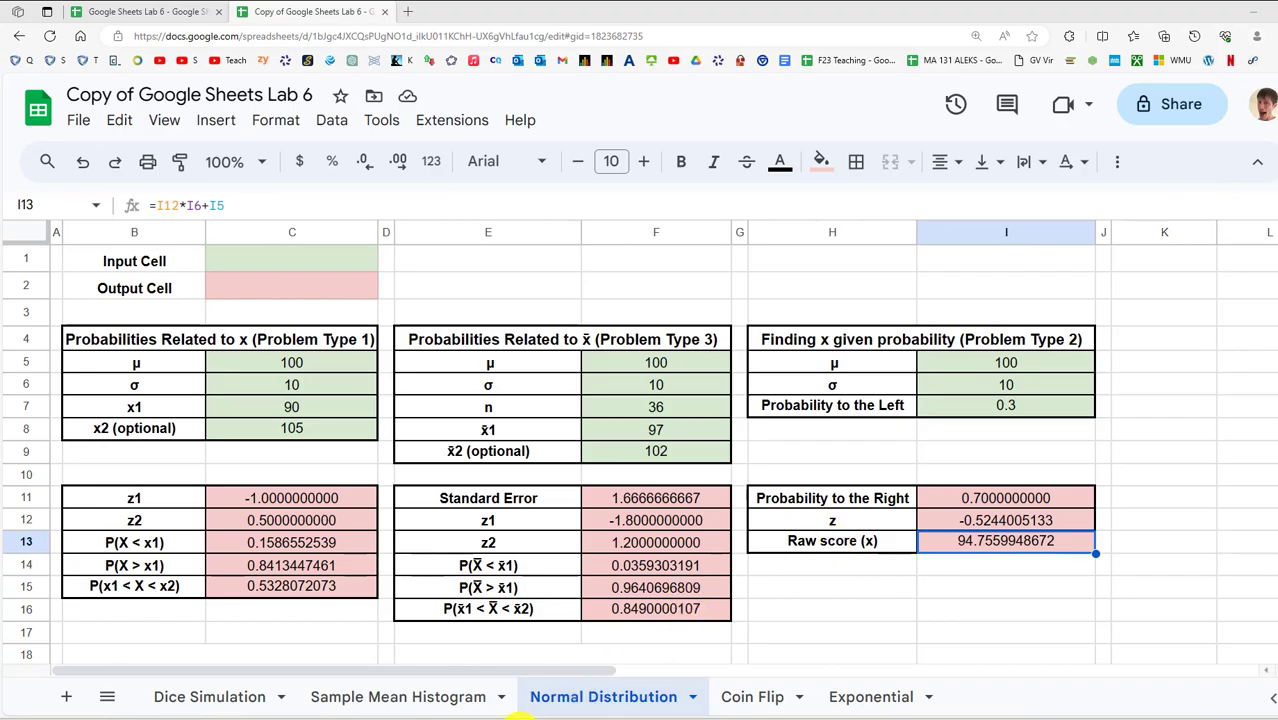
Switch to PowerPoint slide 38 to examine the Godzilla example's raw score calculation, and return to the workbook
left_click(519, 718)
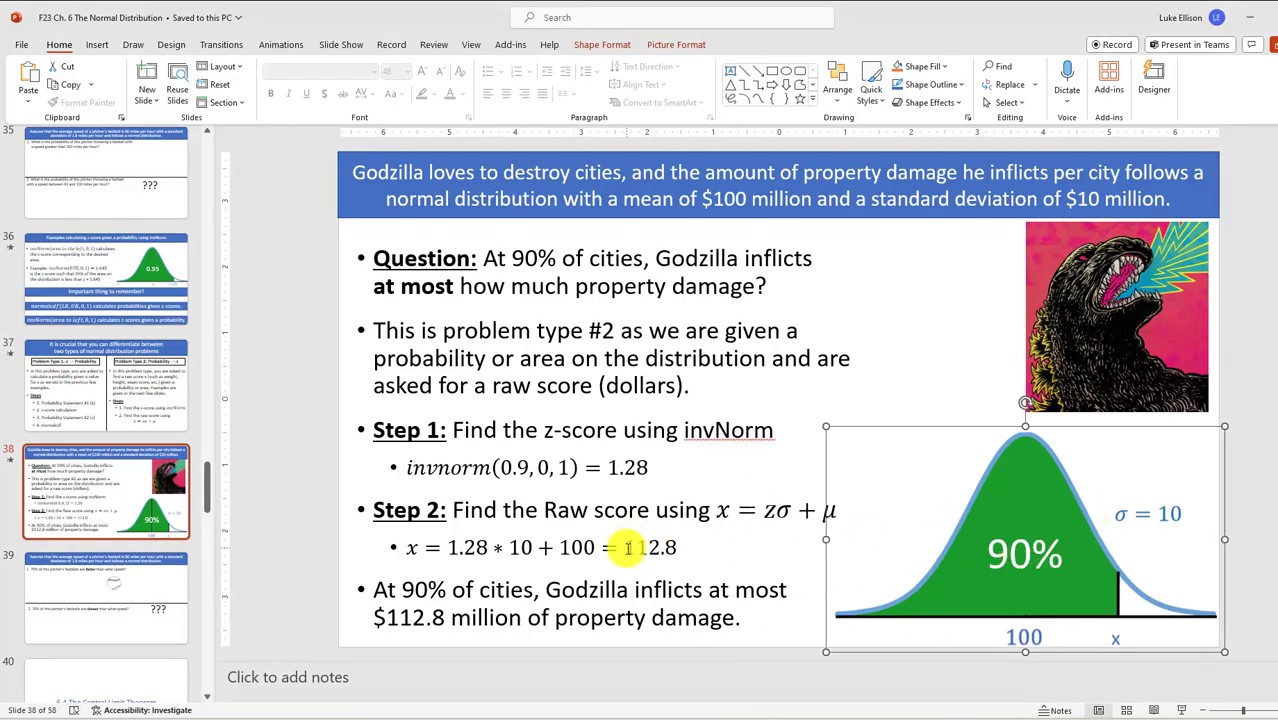
left_click_drag(510, 548, 685, 548)
key("alt+Tab")
key("alt+Tab")
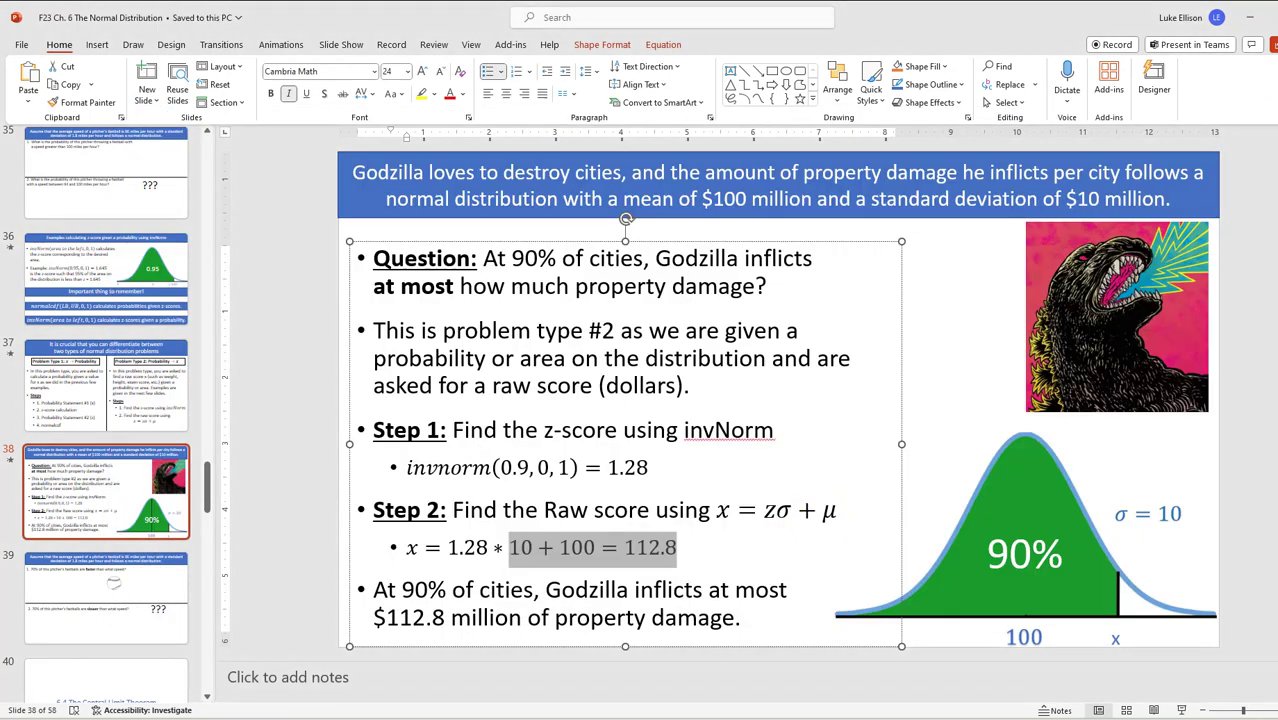
key("alt+Tab")
Set the Problem Type 2 Probability to the Left in I7 to 0.9
left_click(1031, 390)
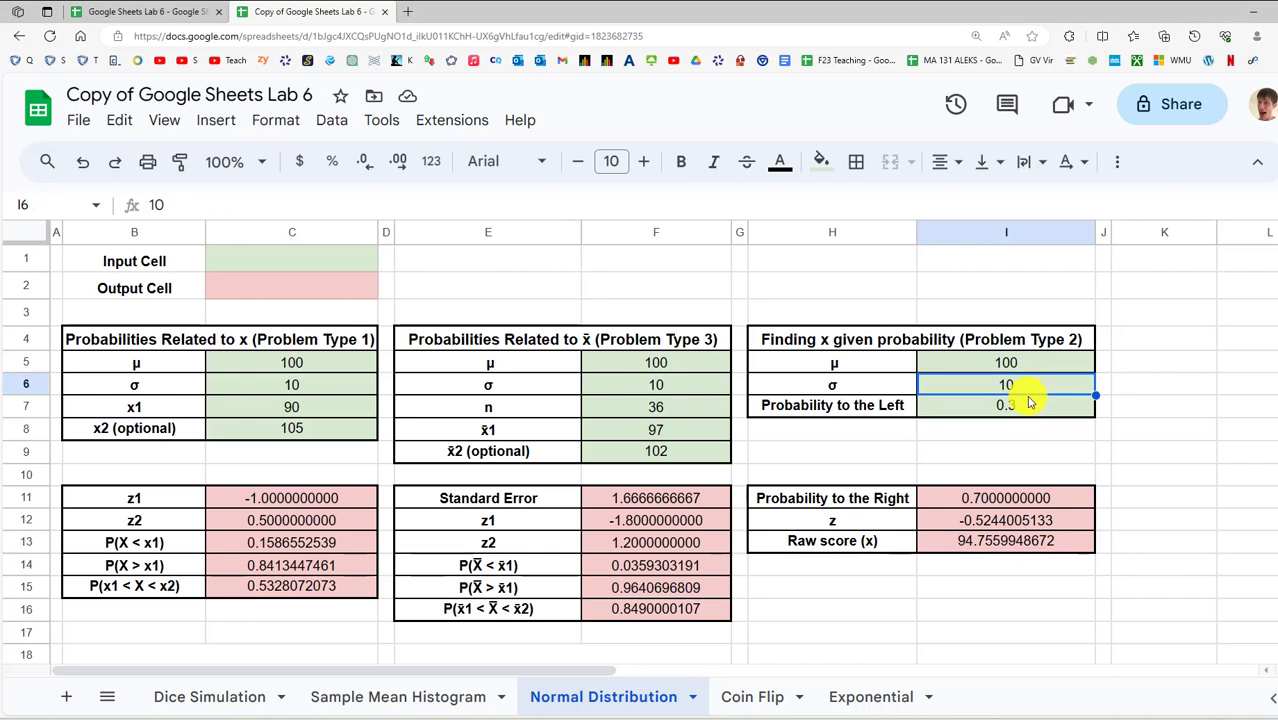
left_click(1031, 402)
type("0.9")
key("Return")
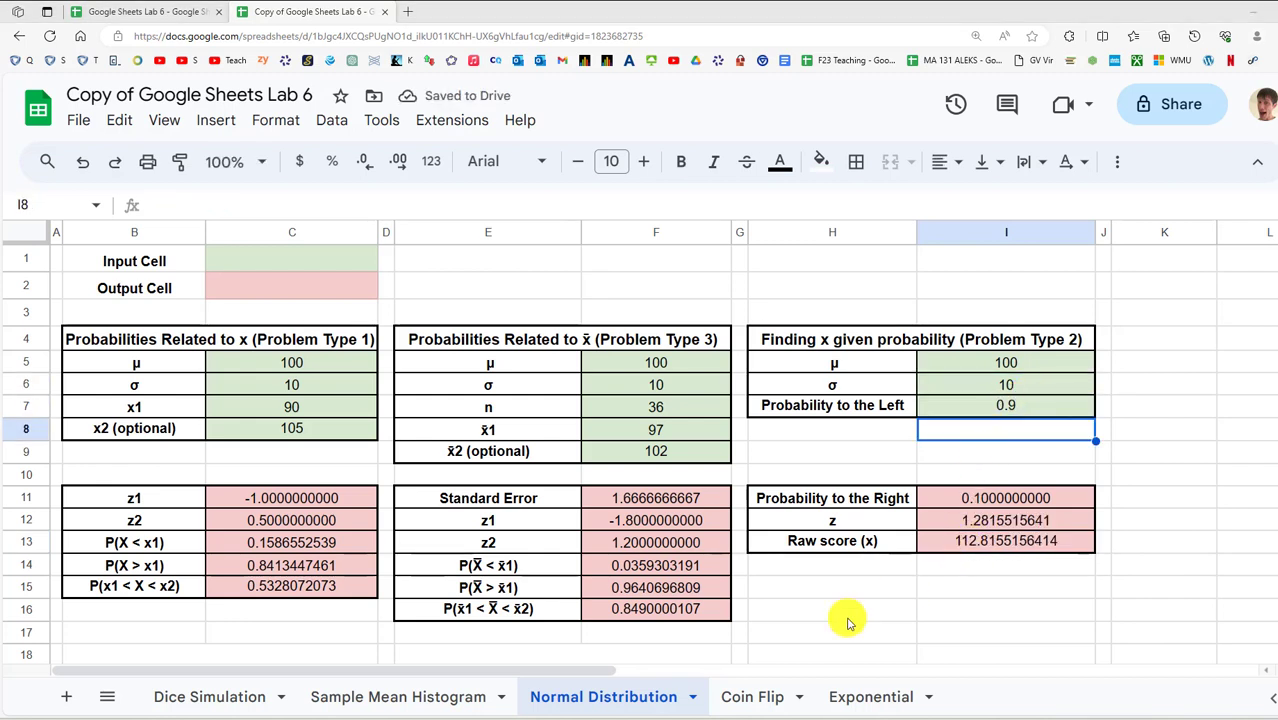
Check the workbook's z and raw score against the answer on PowerPoint slide 38, and return to the workbook
left_click(530, 718)
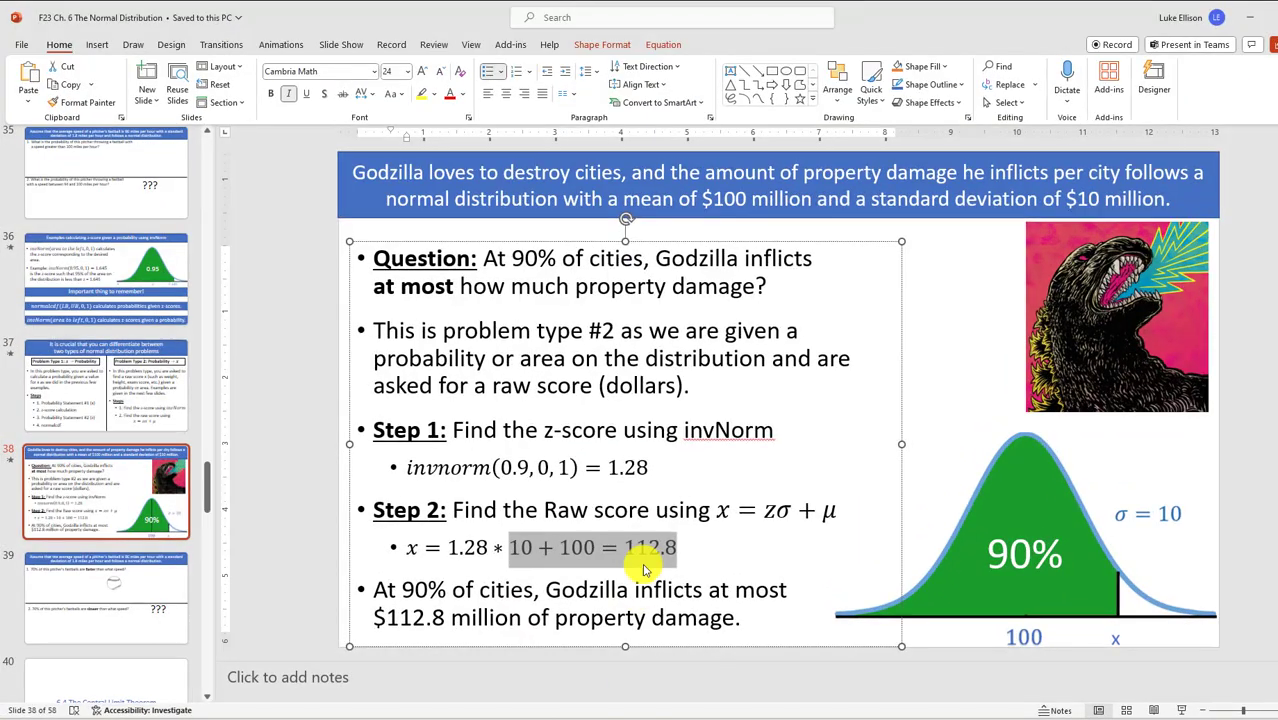
left_click(685, 548)
left_click(683, 547)
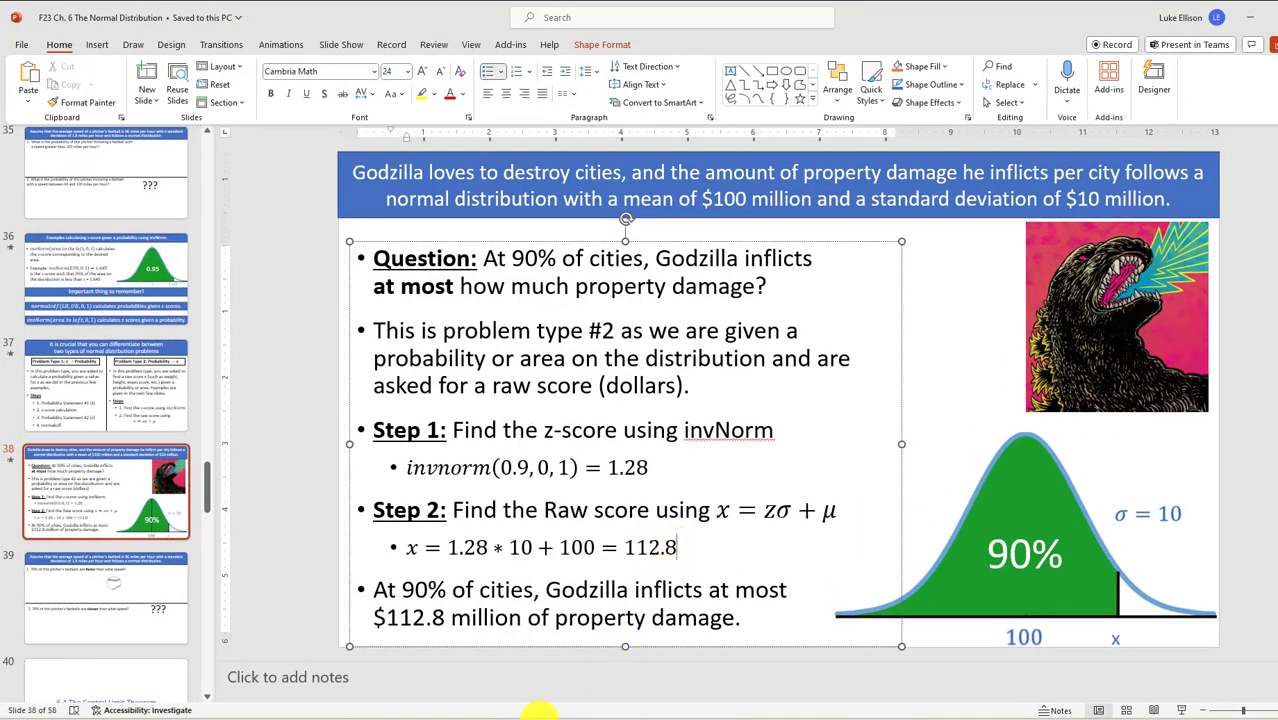
left_click(529, 719)
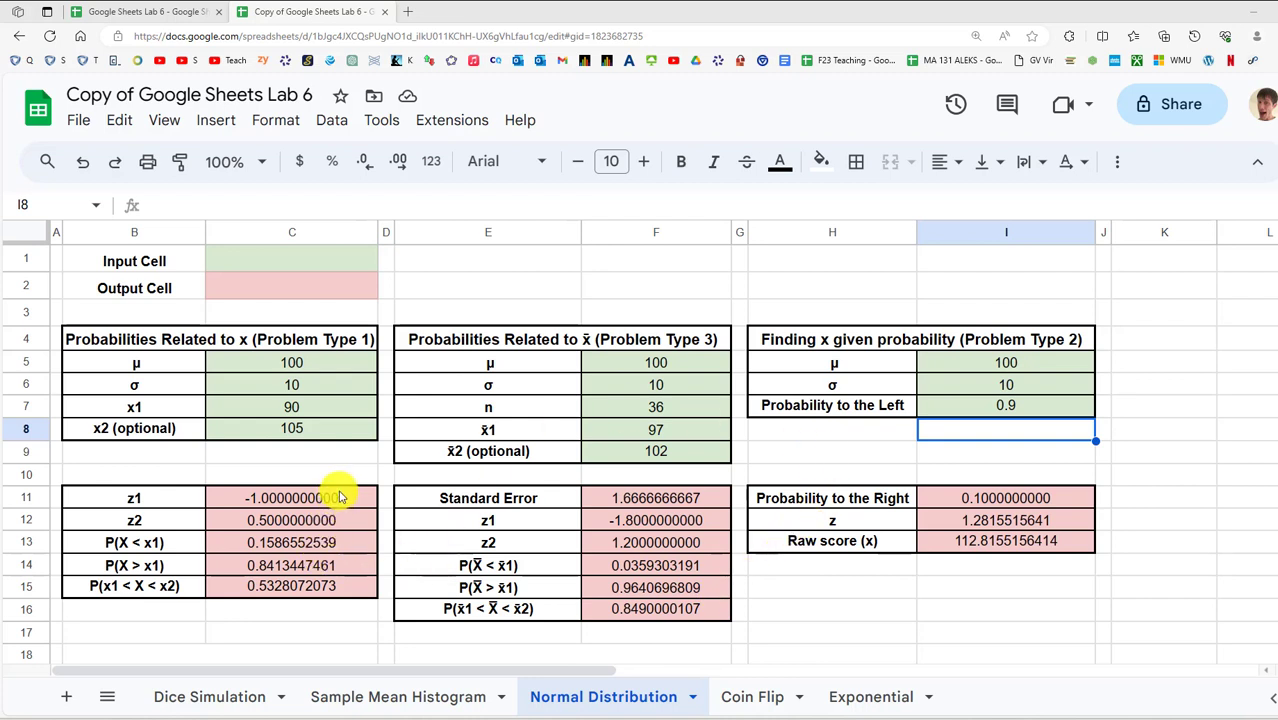
Round the z-scores, standard error and raw score in C11:C12, F11:F13 and I12:I13 to two decimal places
left_click_drag(340, 497, 342, 520)
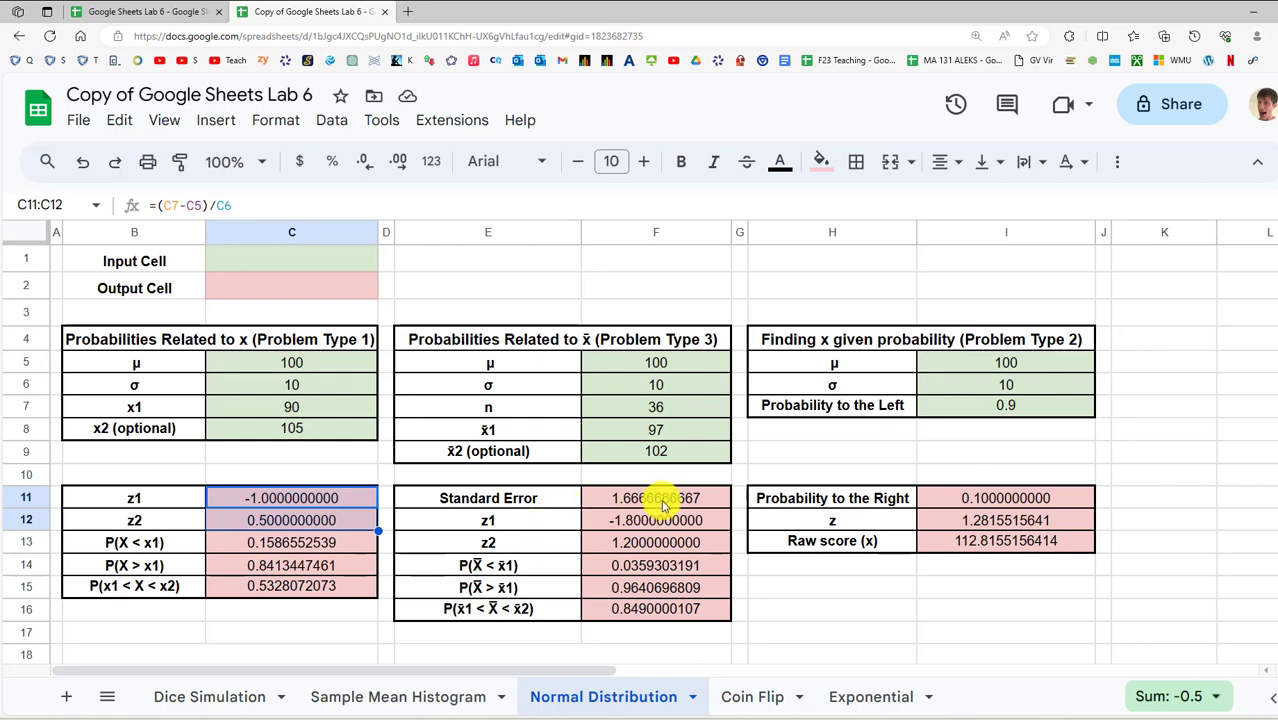
left_click_drag(662, 506, 684, 542)
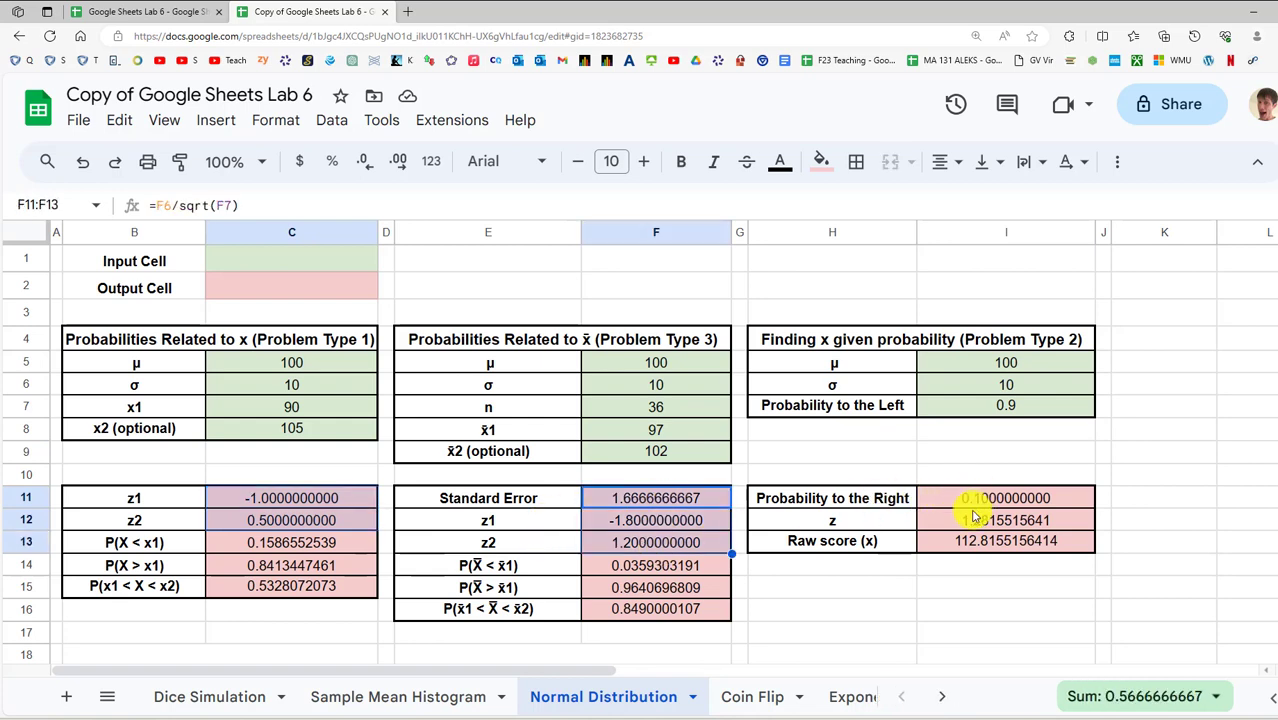
left_click_drag(970, 522, 970, 540)
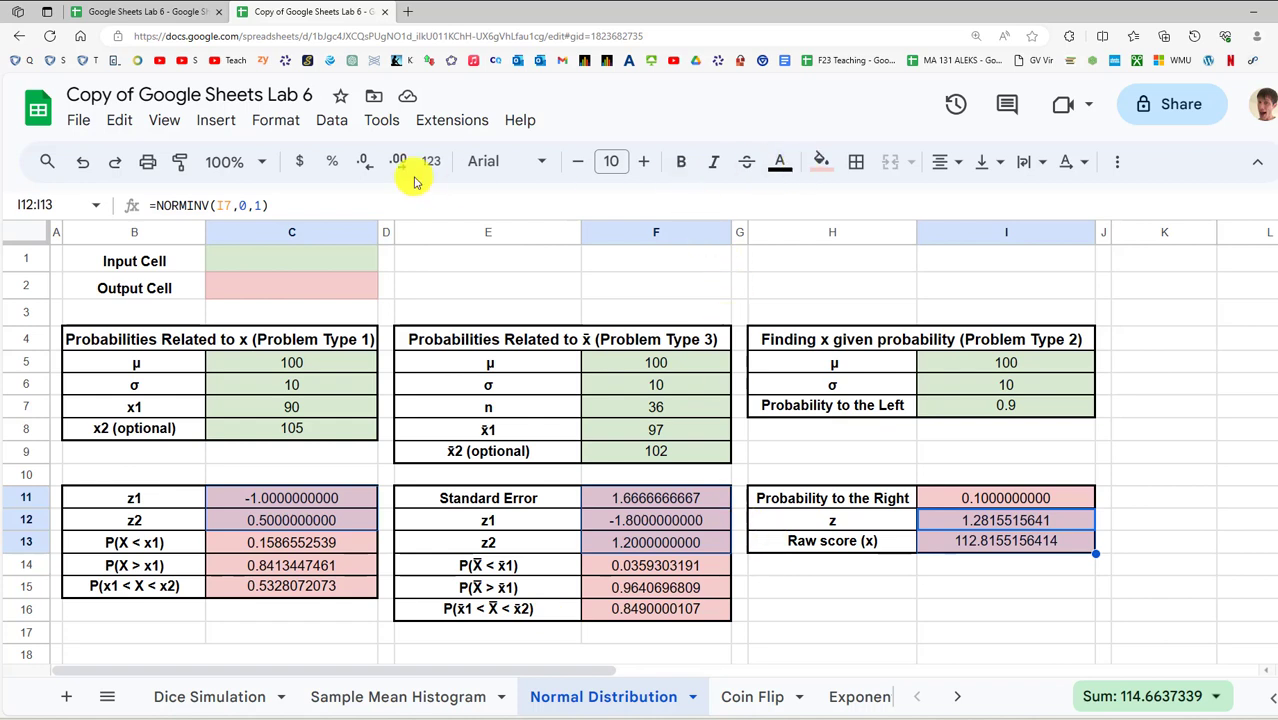
left_click(368, 164)
left_click(368, 164)
left_click(368, 164)
left_click(368, 164)
left_click(368, 164)
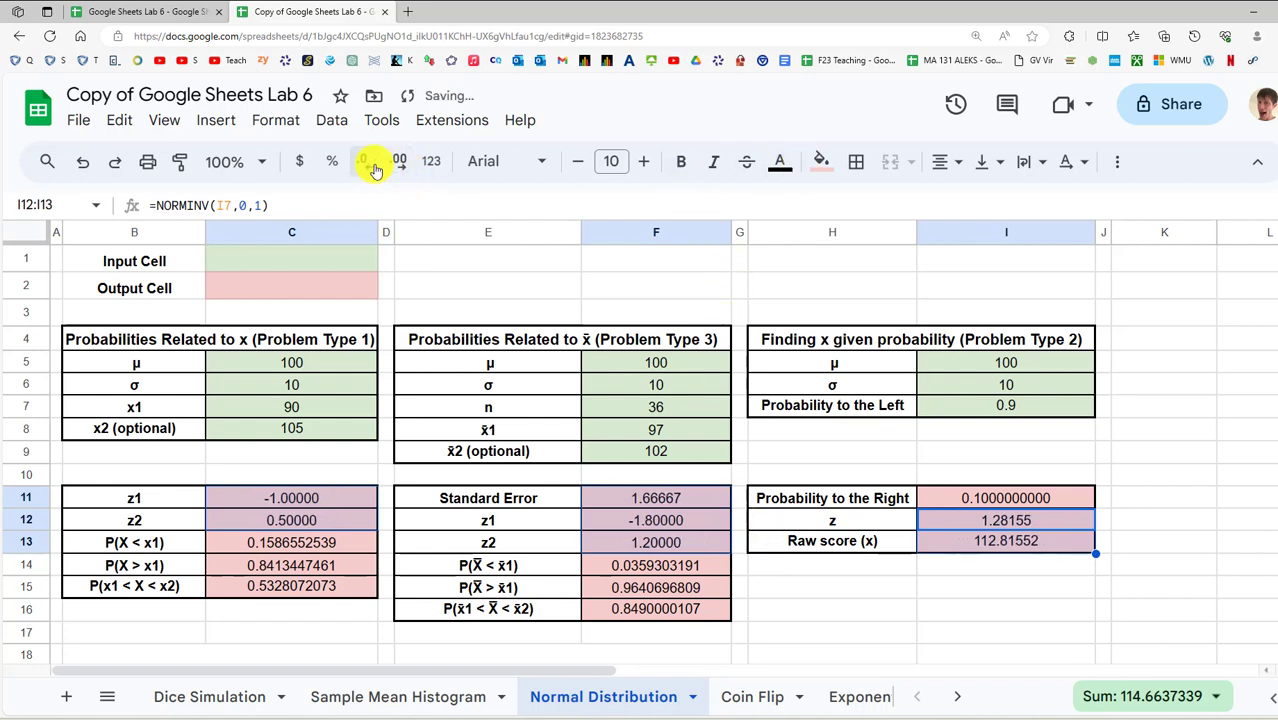
left_click(370, 166)
left_click(370, 166)
left_click(370, 166)
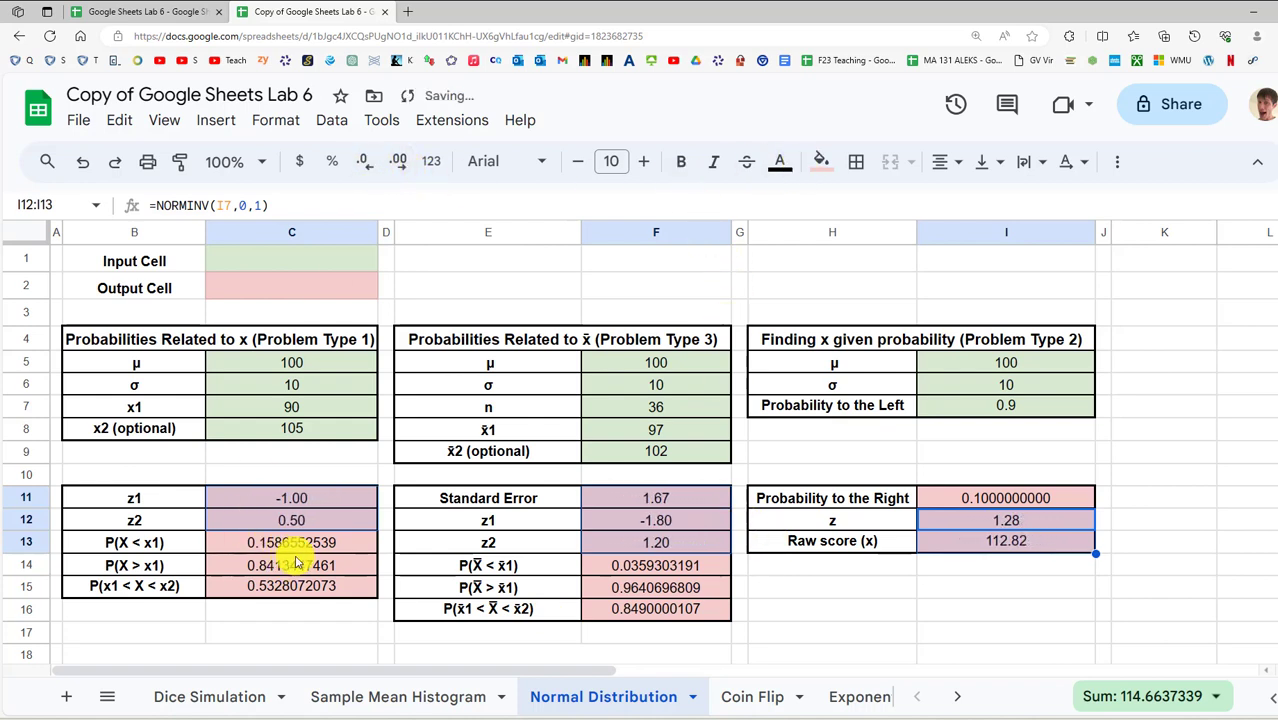
Round the probabilities in C13:C15, F14:F16 and I11 to five decimal places
left_click_drag(291, 542, 291, 586)
left_click(660, 566, "ctrl")
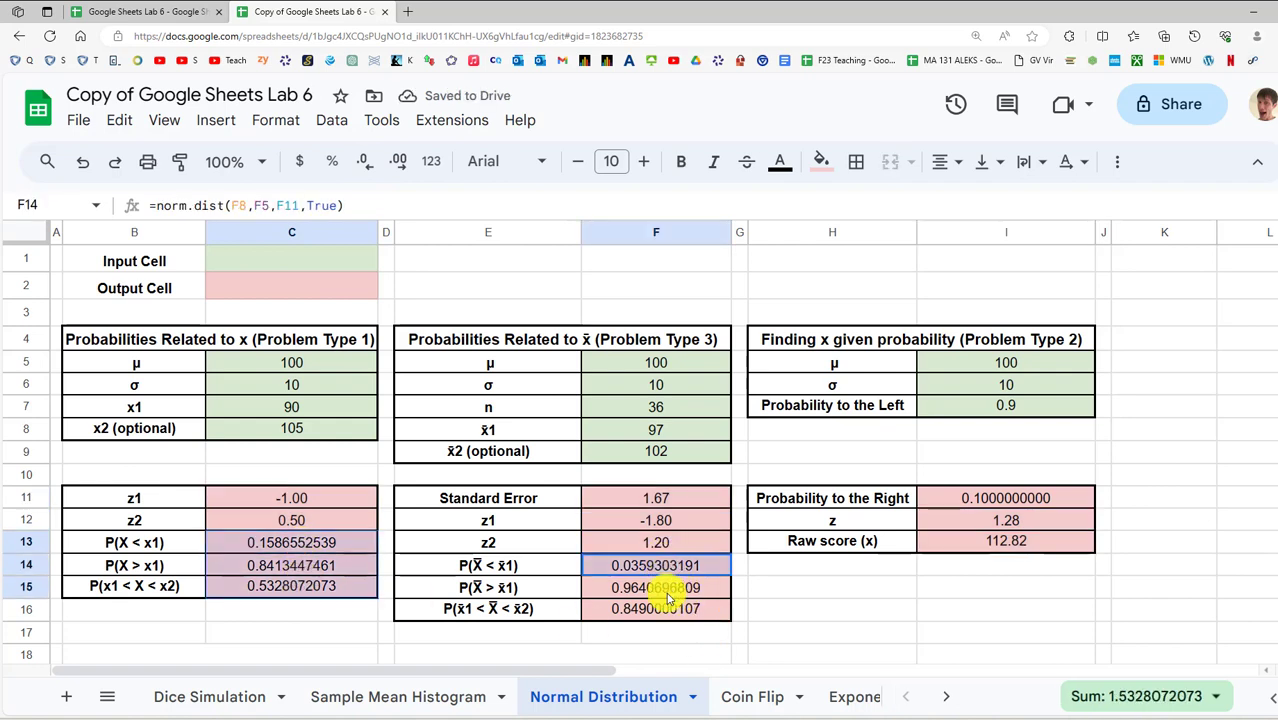
left_click_drag(668, 597, 674, 622)
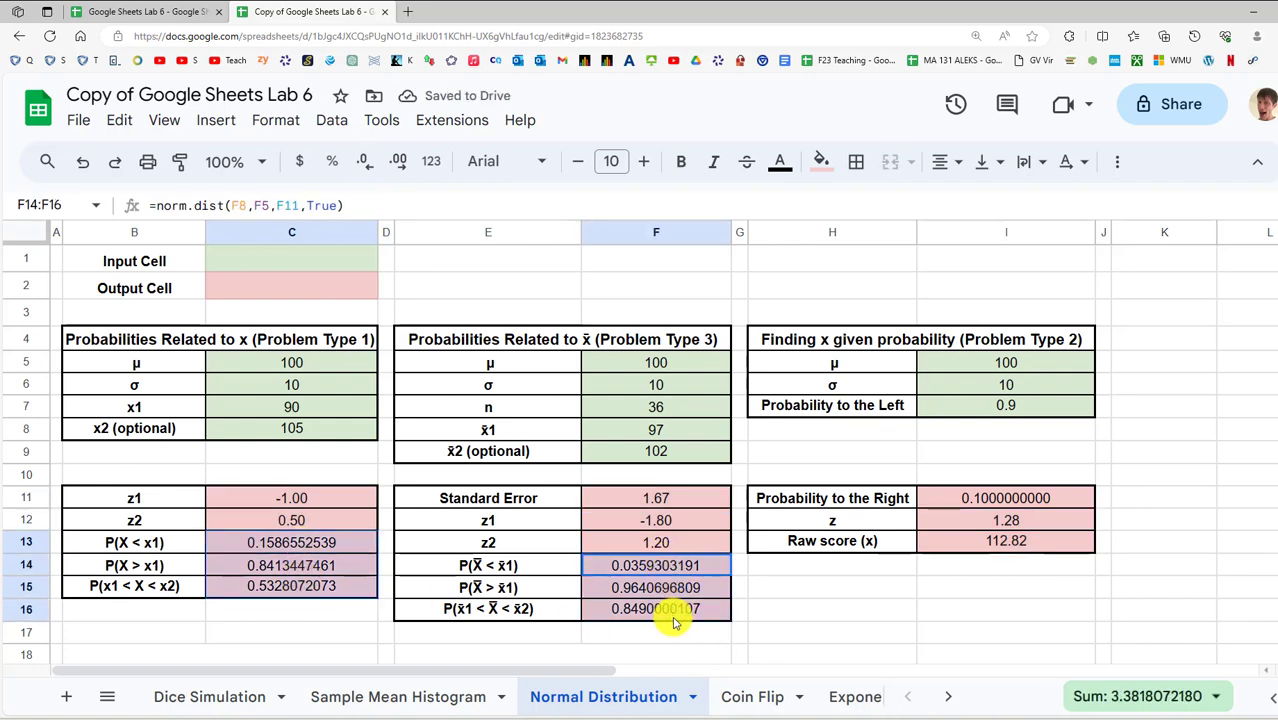
left_click(1005, 498, "ctrl")
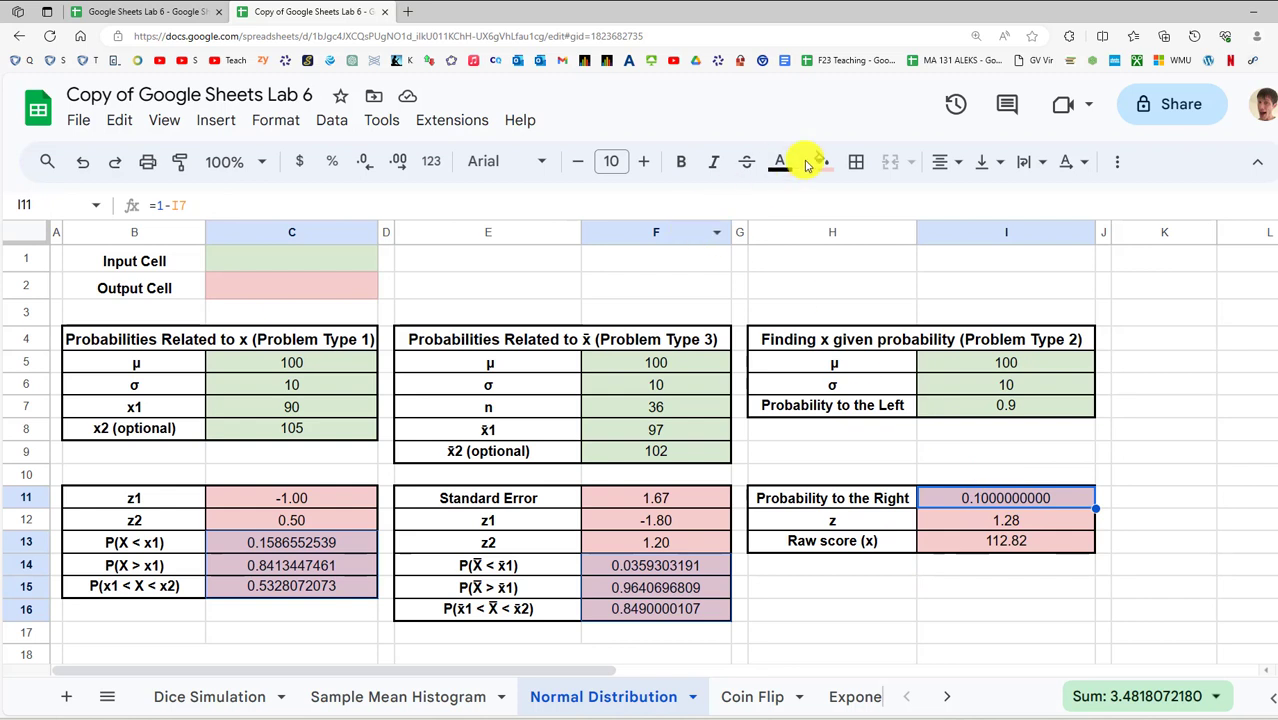
left_click(372, 163)
left_click(372, 163)
left_click(372, 163)
left_click(372, 163)
left_click(372, 163)
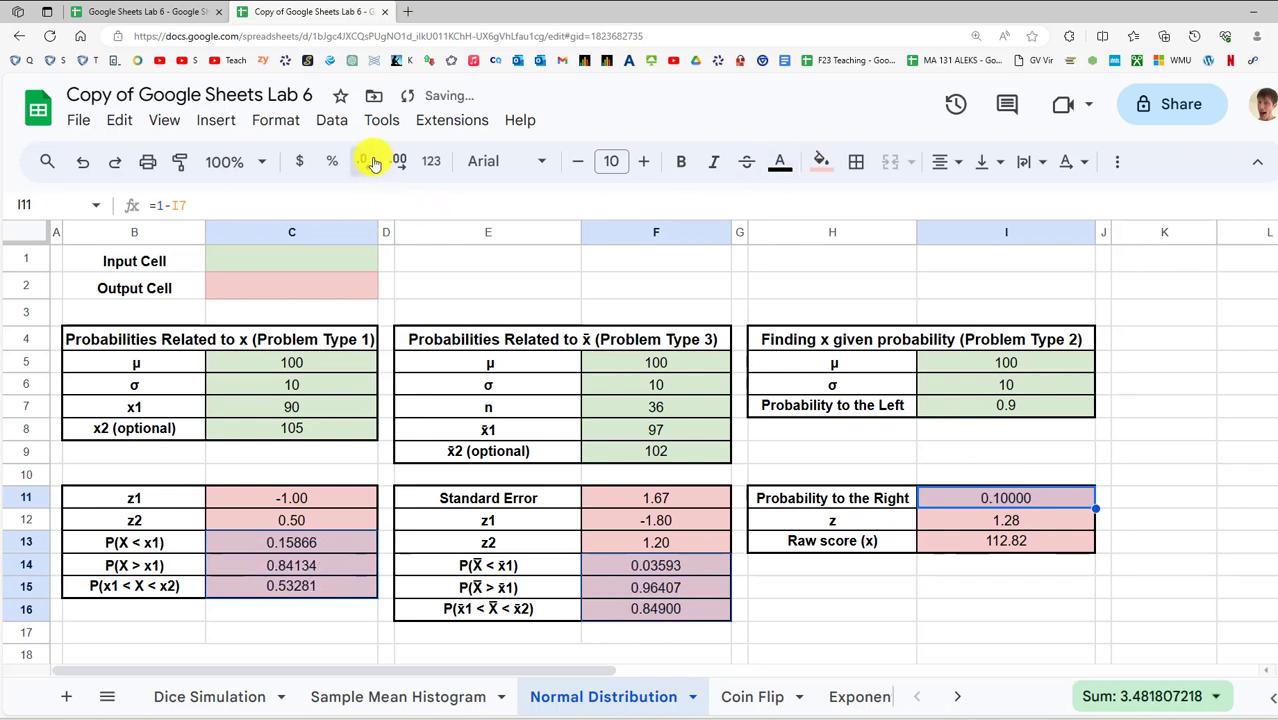
left_click(372, 163)
left_click(392, 162)
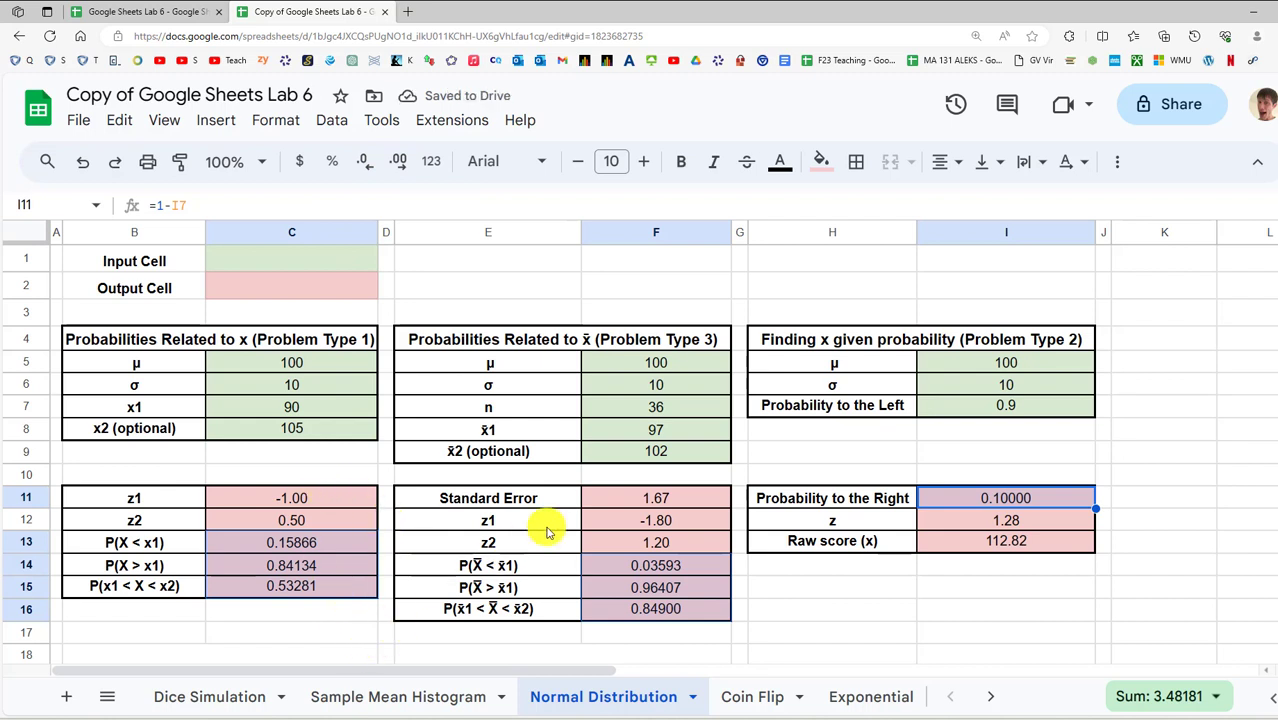
left_click(324, 484)
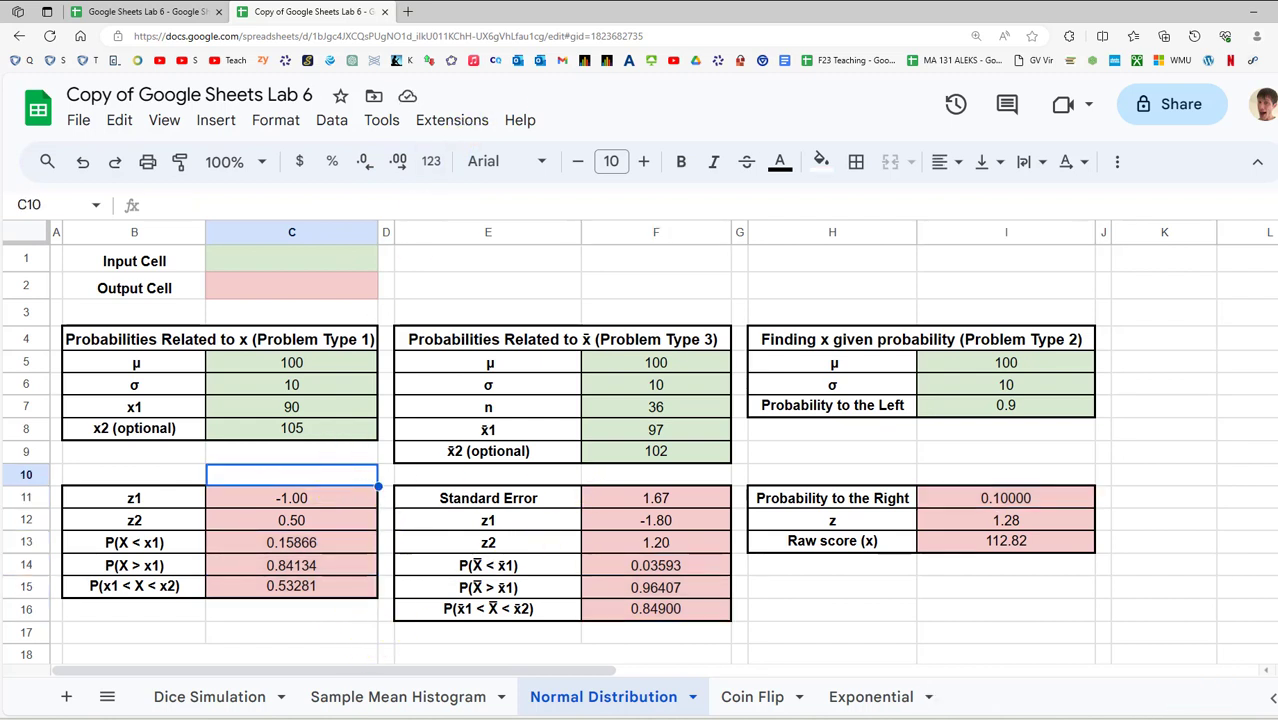
Place the workbook beside the Word lab instructions, widen the Word window, and show the verification questions for the completed model
key("super+Left")
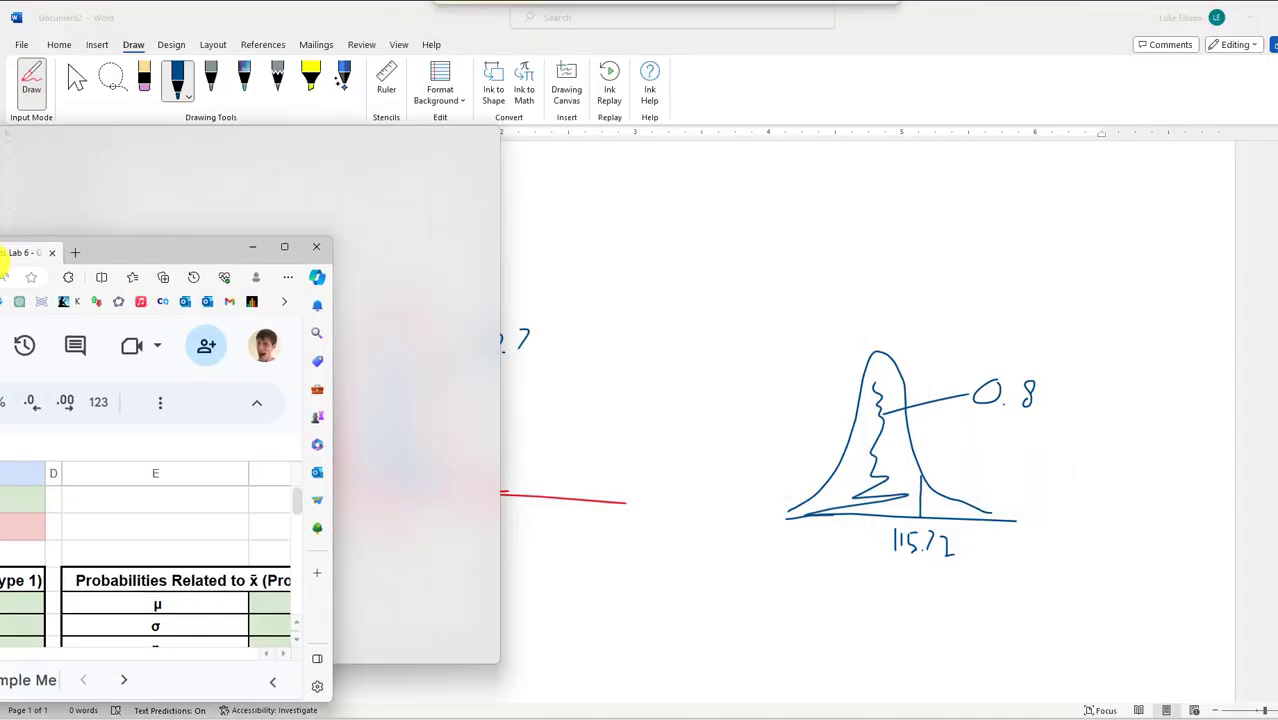
left_click(717, 133)
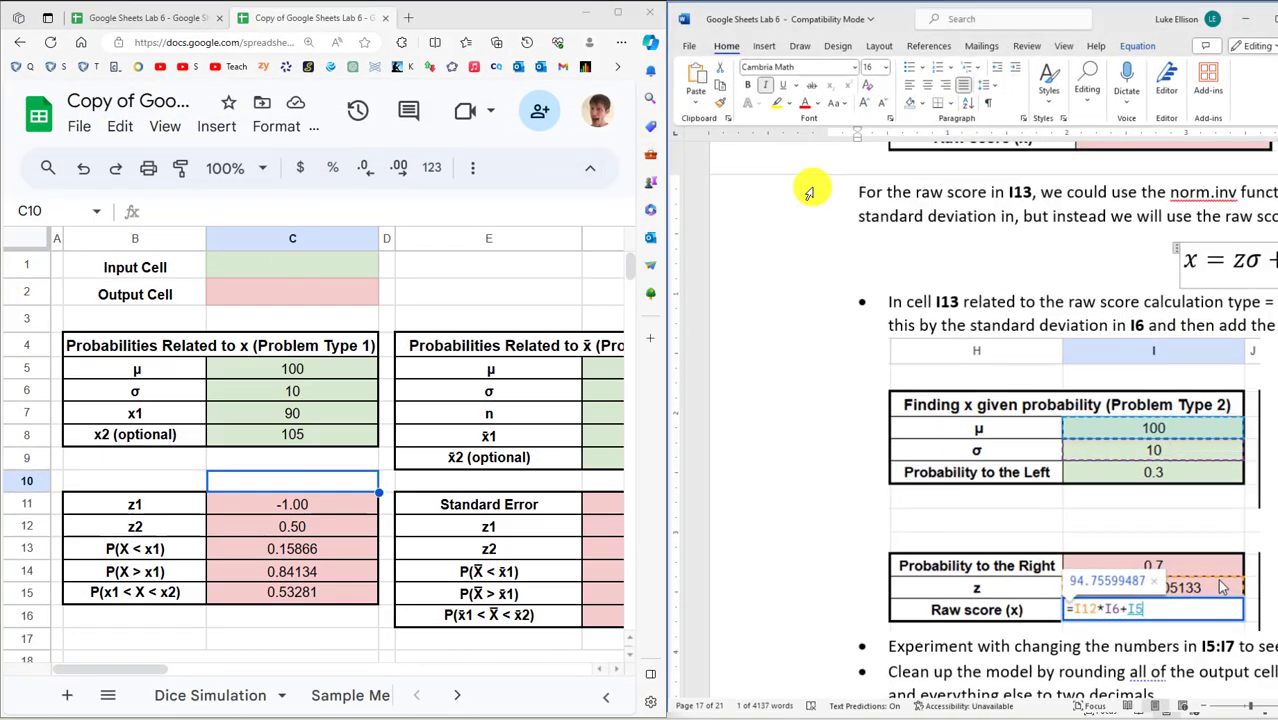
left_click_drag(662, 512, 433, 501)
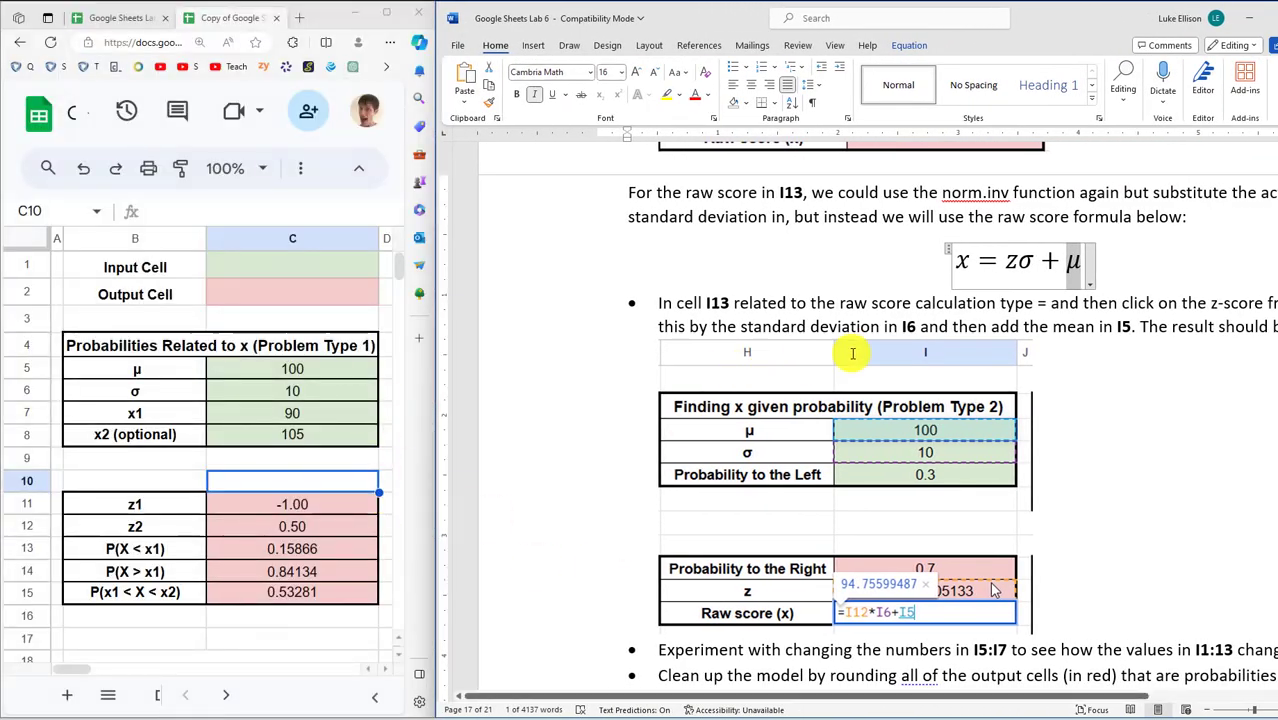
scroll(918, 400, "down", 12)
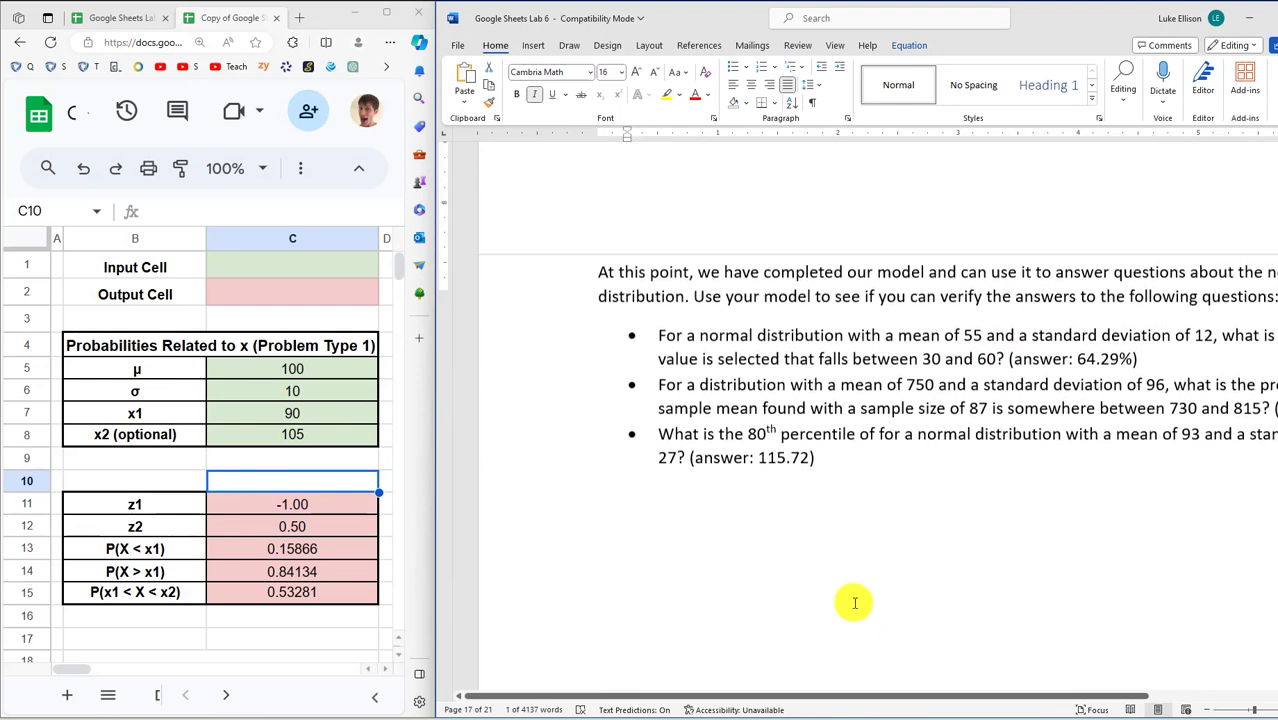
scroll(855, 603, "up", 2)
left_click_drag(833, 693, 961, 674)
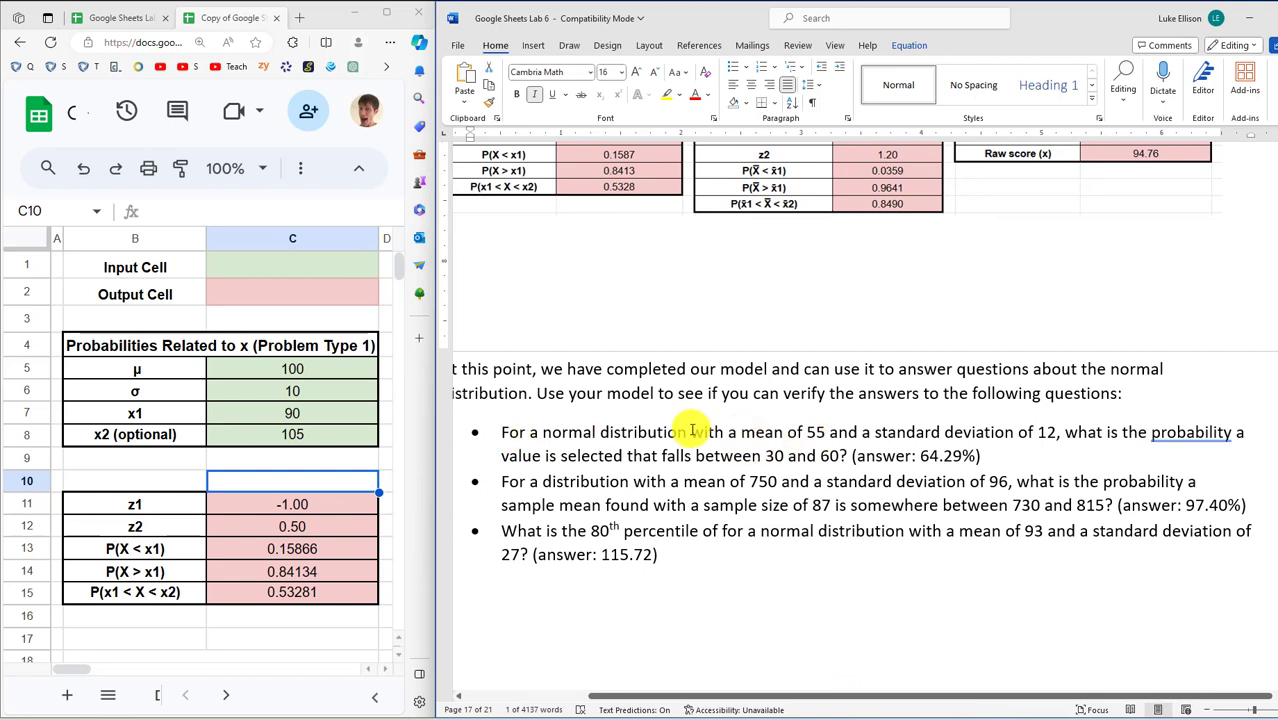
Enter the first verification question's inputs in C5:C8: mean 55, standard deviation 12, x1 30 and x2 60
left_click(328, 376)
type("55")
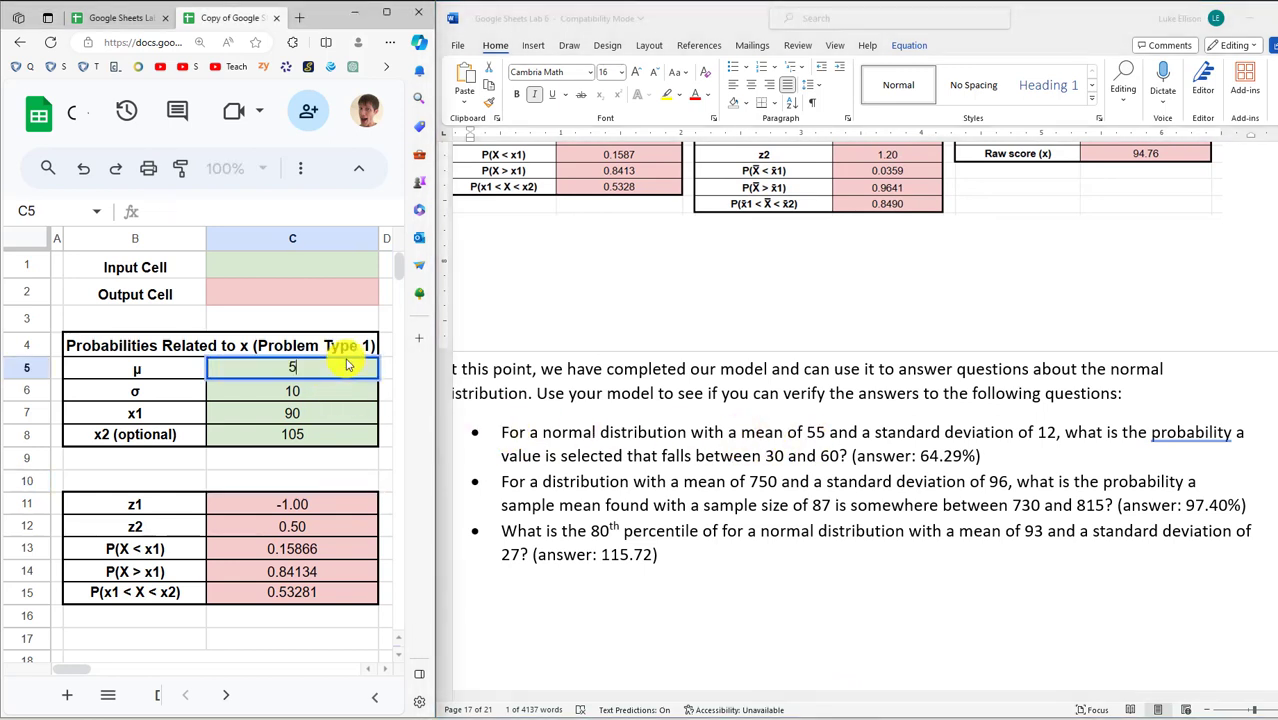
key("Return")
type("12")
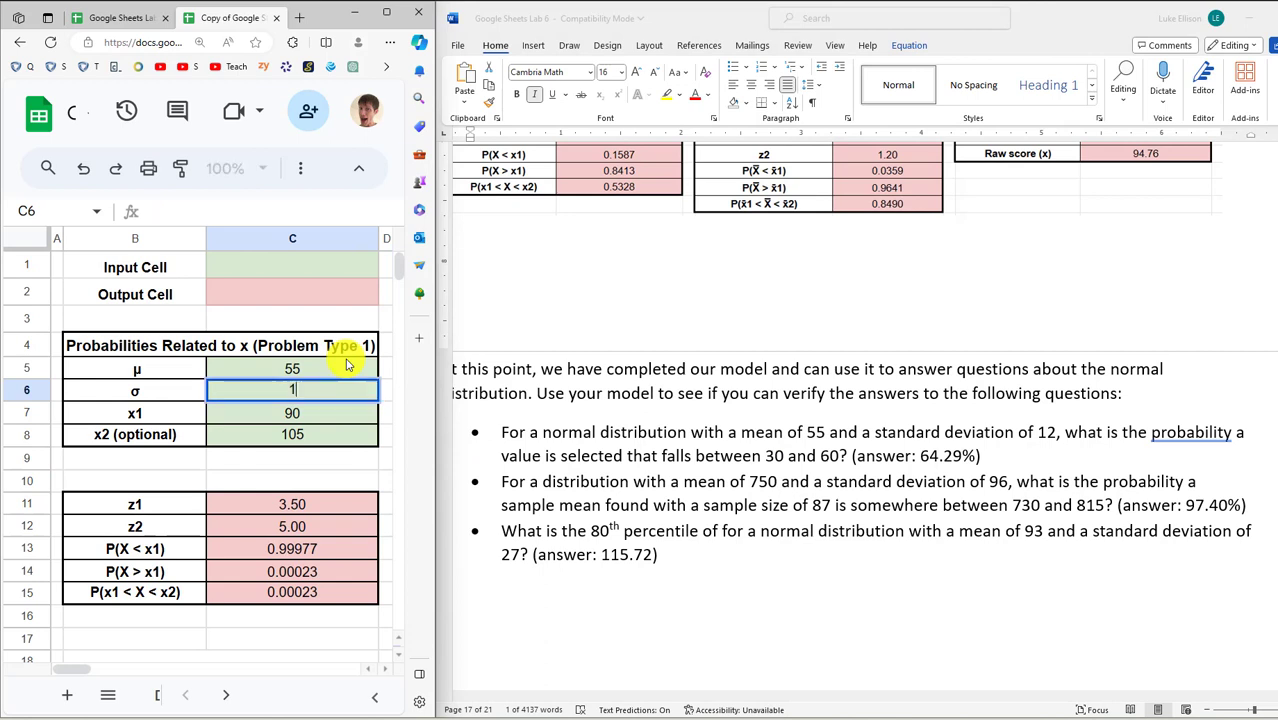
key("Return")
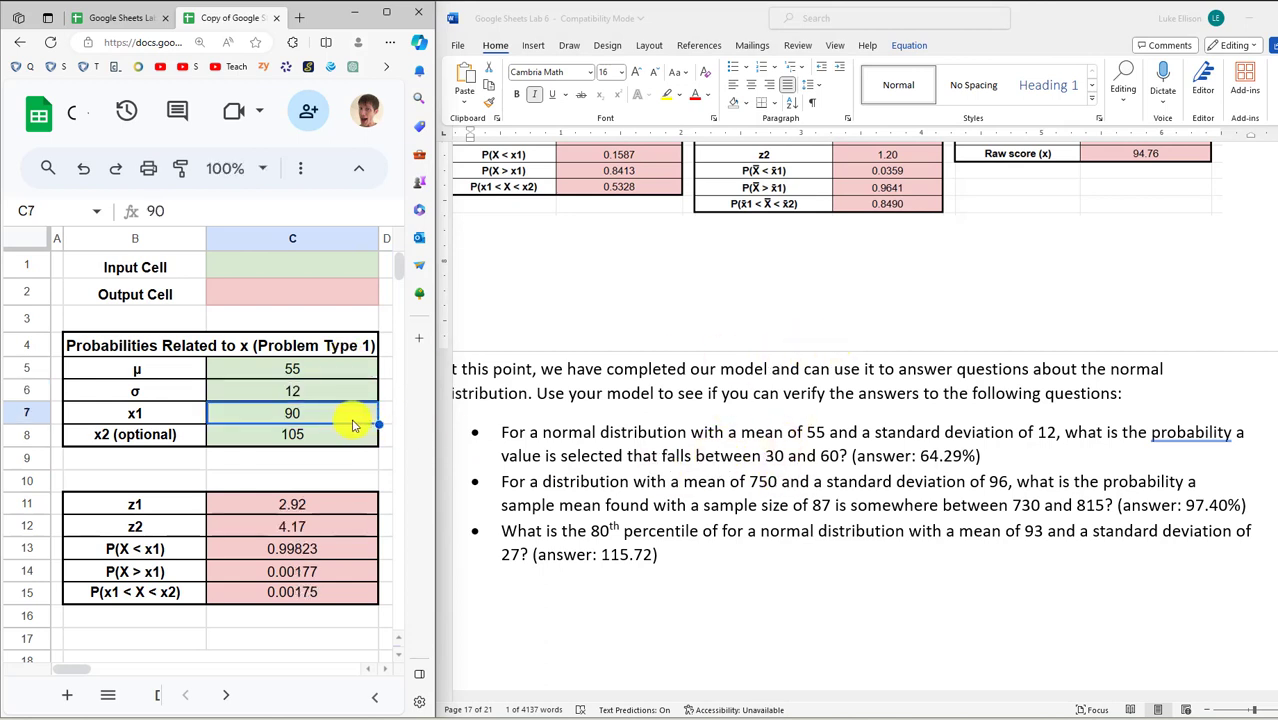
type("30")
key("Return")
type("60")
key("Return")
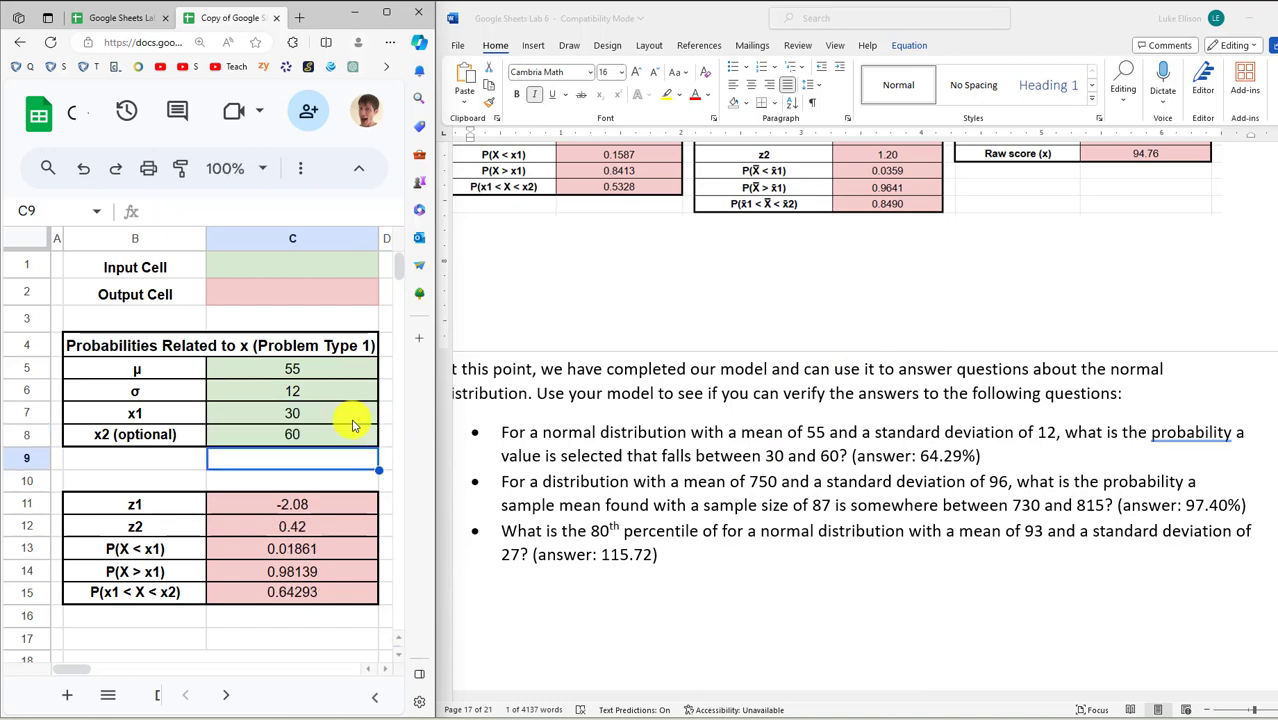
Compare the Problem Type 1 between-values probability in C15 with the answer to the first verification question in Word
left_click(285, 413)
left_click(298, 434)
left_click(296, 413)
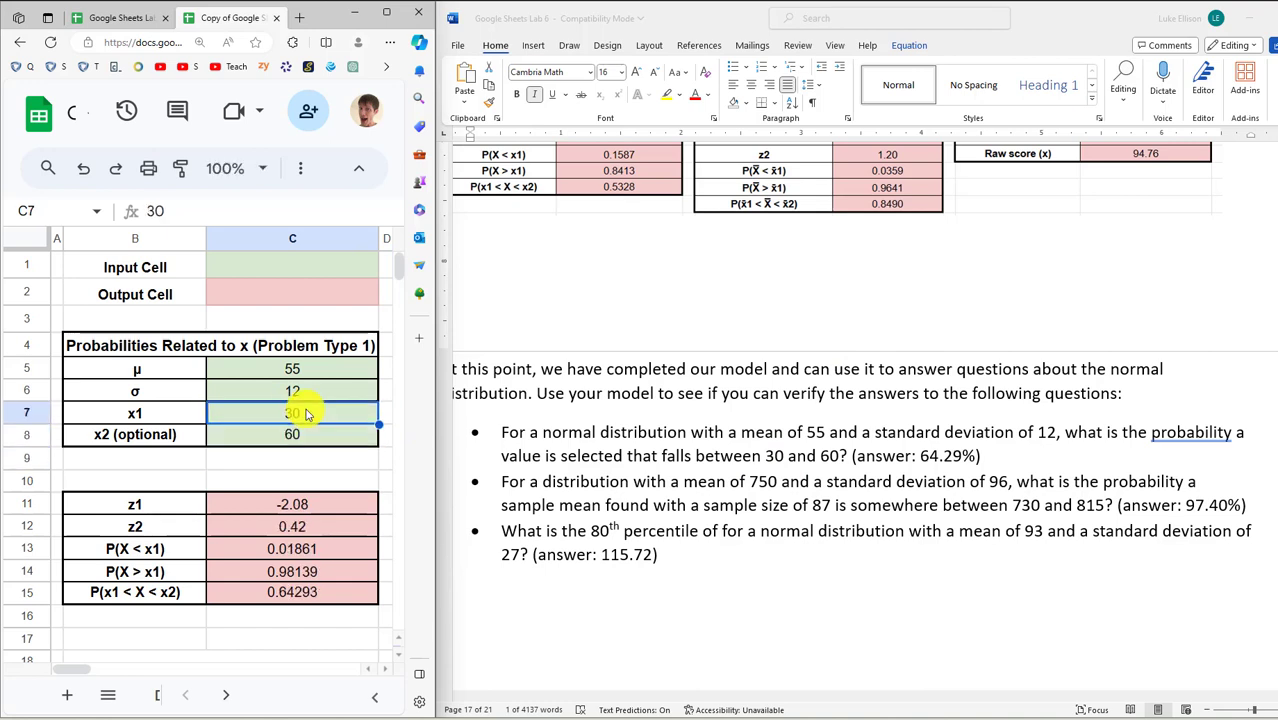
left_click_drag(920, 456, 962, 457)
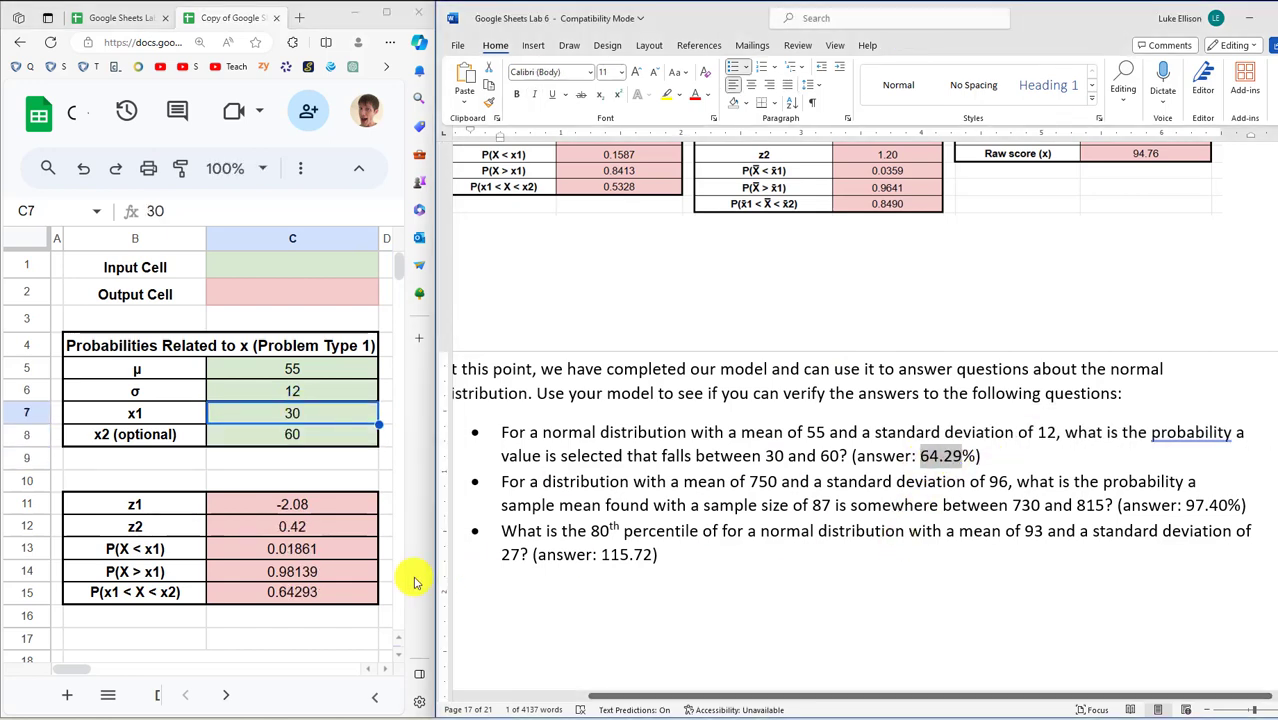
left_click(296, 593)
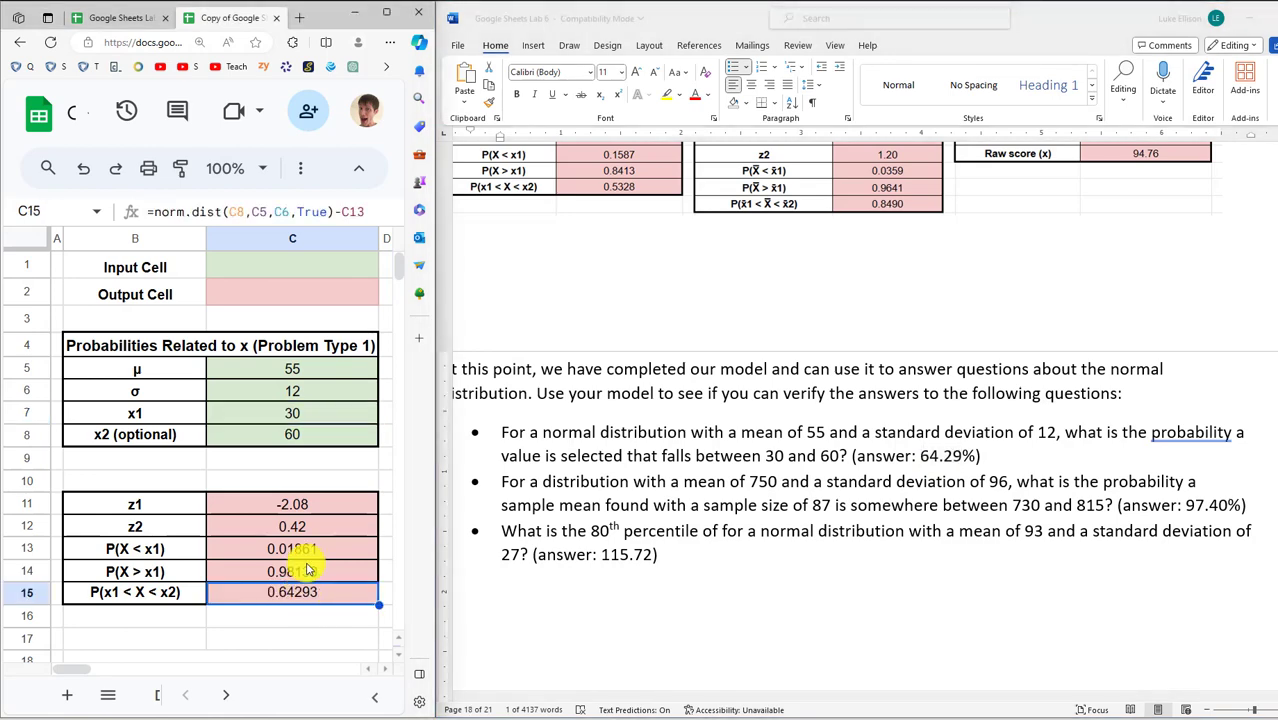
Maximize the workbook and round the probabilities in C13:C15, F14:F16 and I11 to four decimal places
left_click(385, 11)
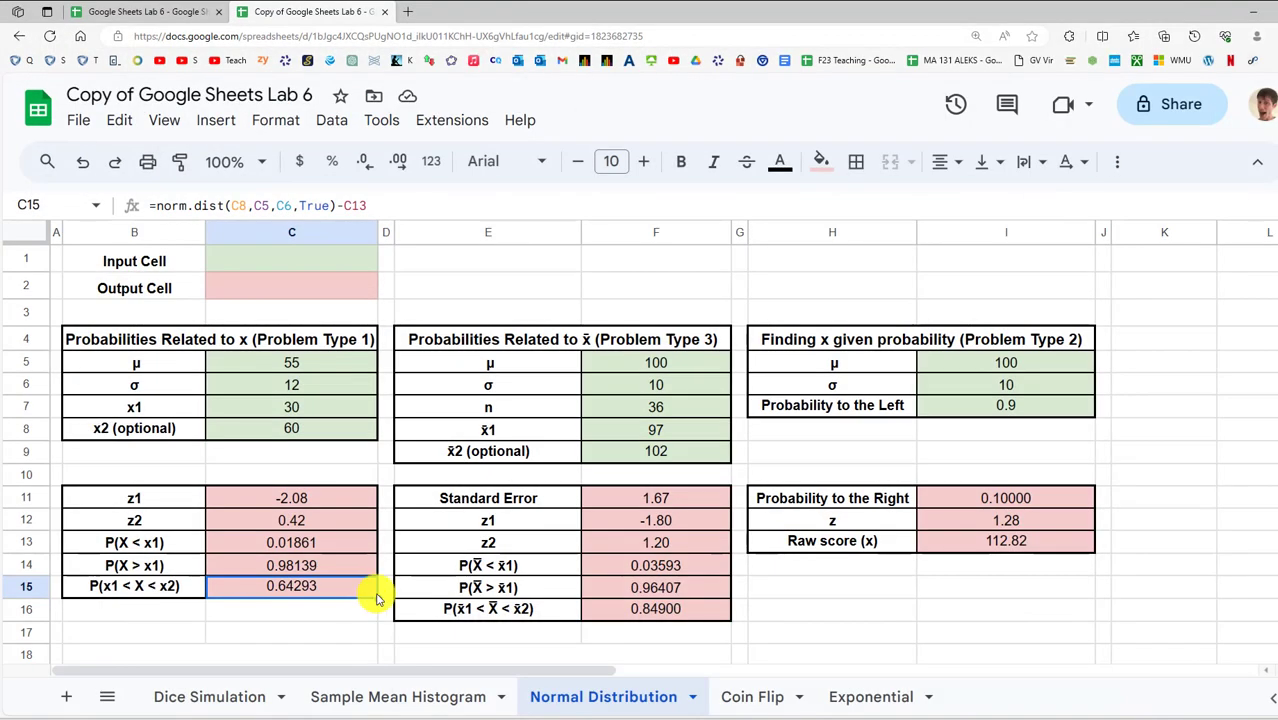
left_click_drag(343, 540, 345, 588)
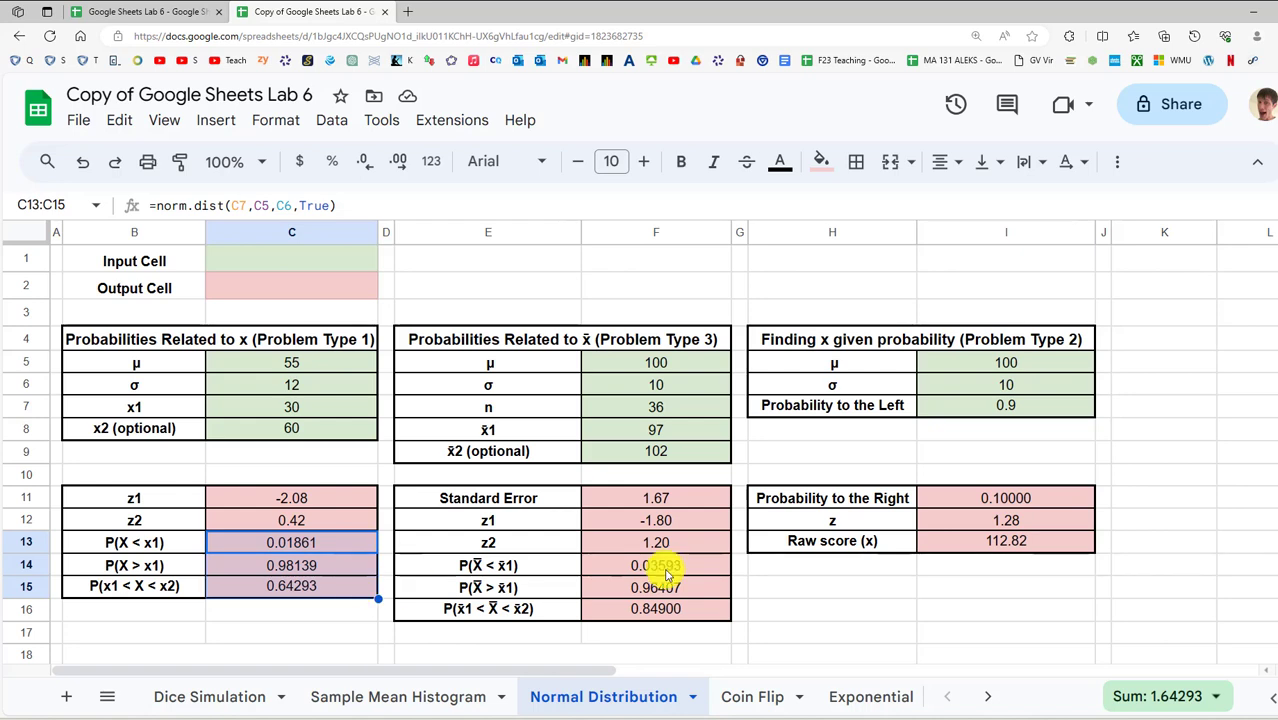
left_click_drag(700, 568, 662, 606)
left_click(990, 500, "ctrl")
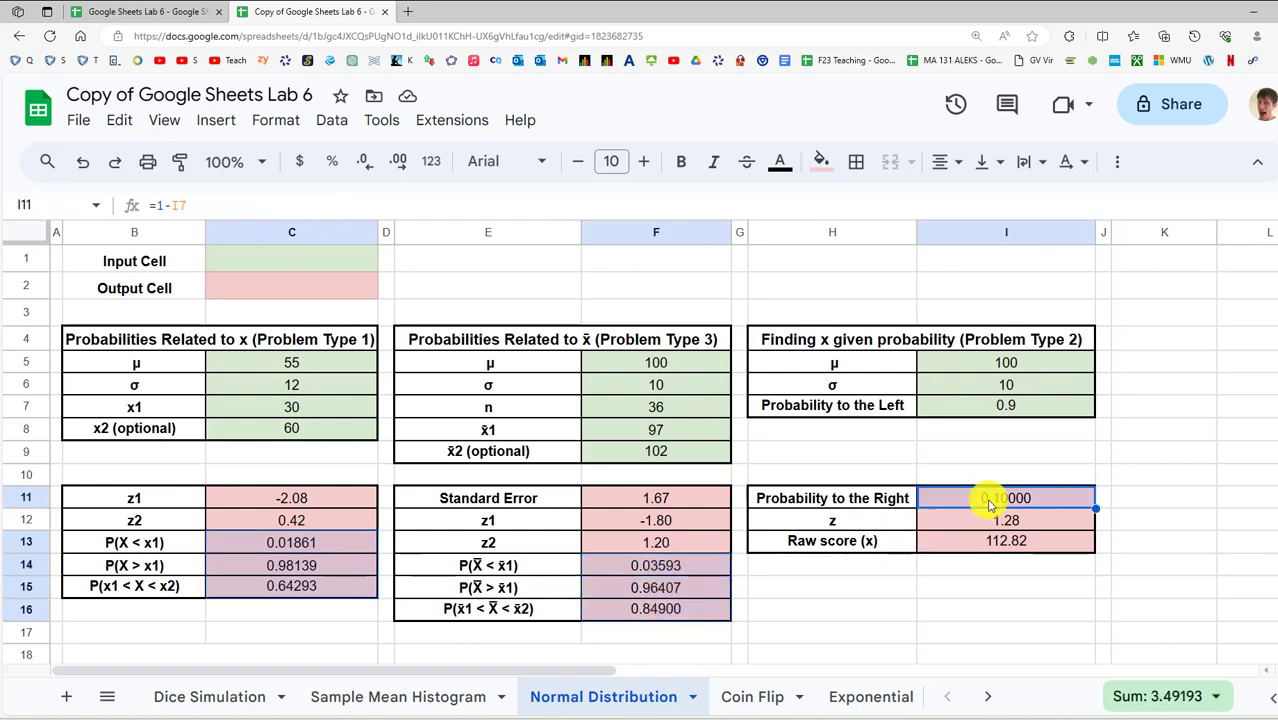
left_click(363, 166)
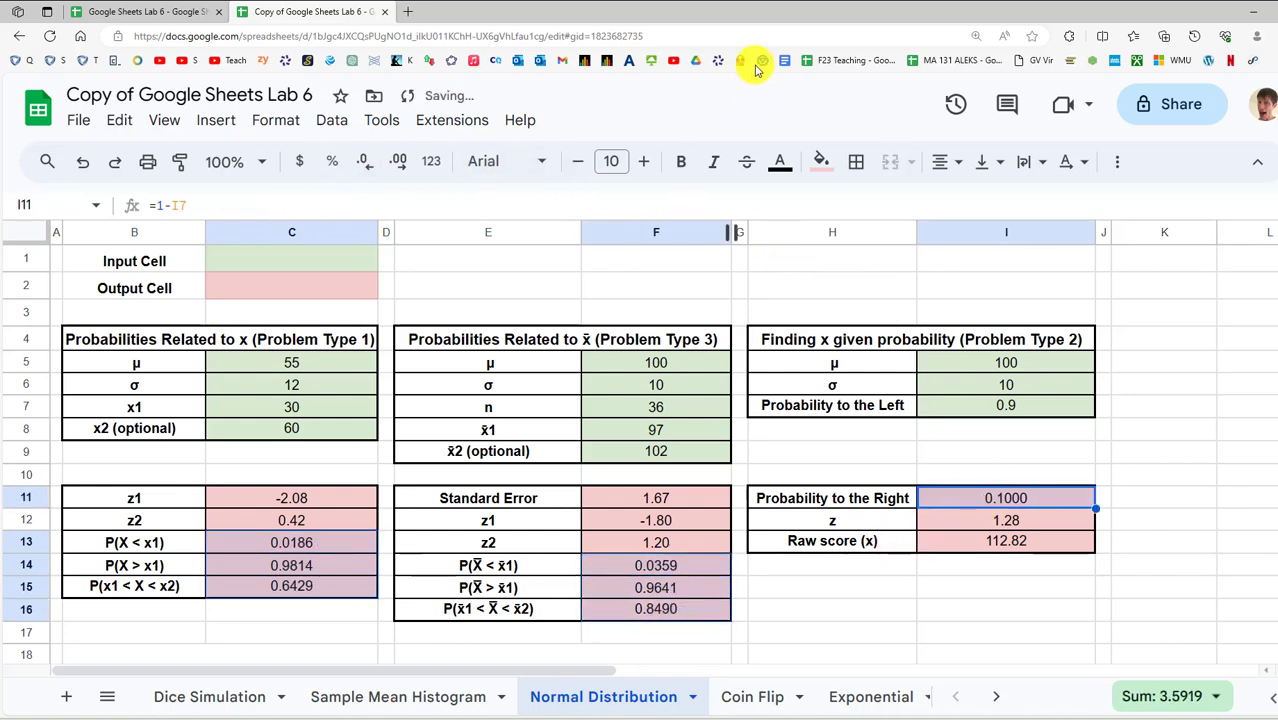
Put the workbook back beside the Word instructions and recheck C15 against the first question's answer
left_click_drag(740, 15, 3, 240)
left_click(280, 460)
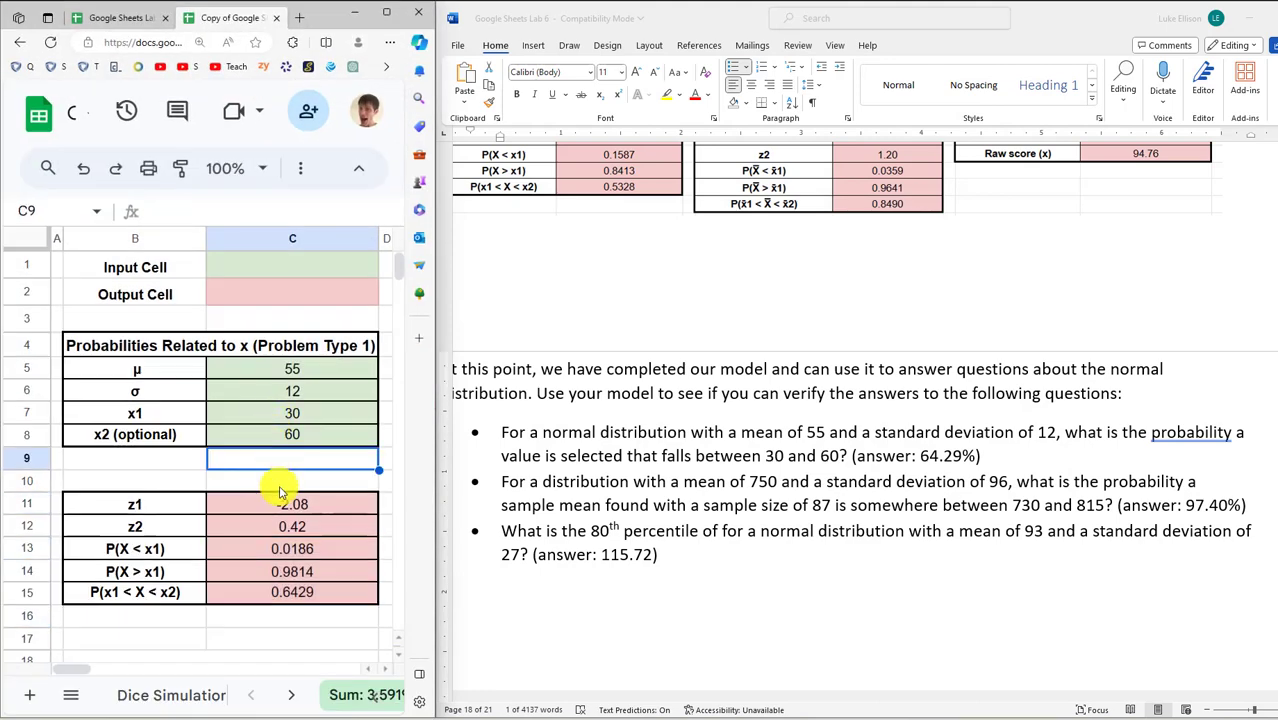
left_click(291, 592)
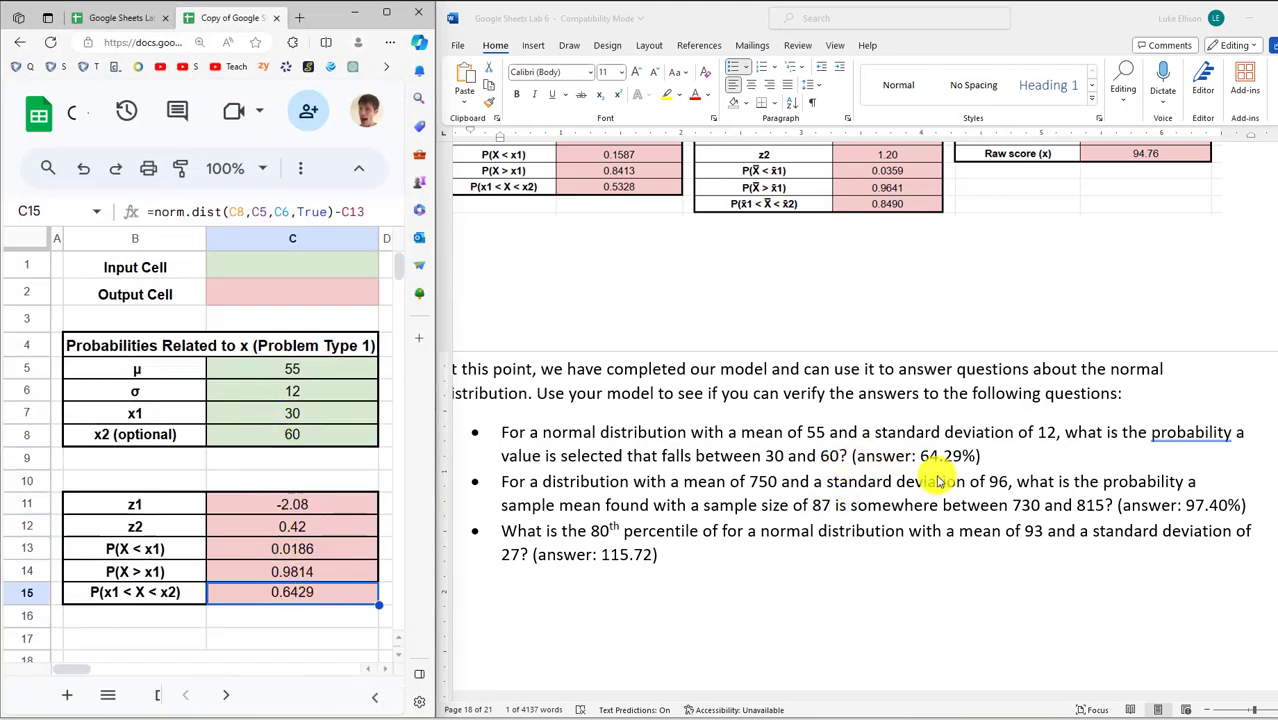
Enter the second question's inputs in F5:F9: mean 750, standard deviation 96, n 87, x̄1 730 and x̄2 815
left_click_drag(80, 669, 141, 676)
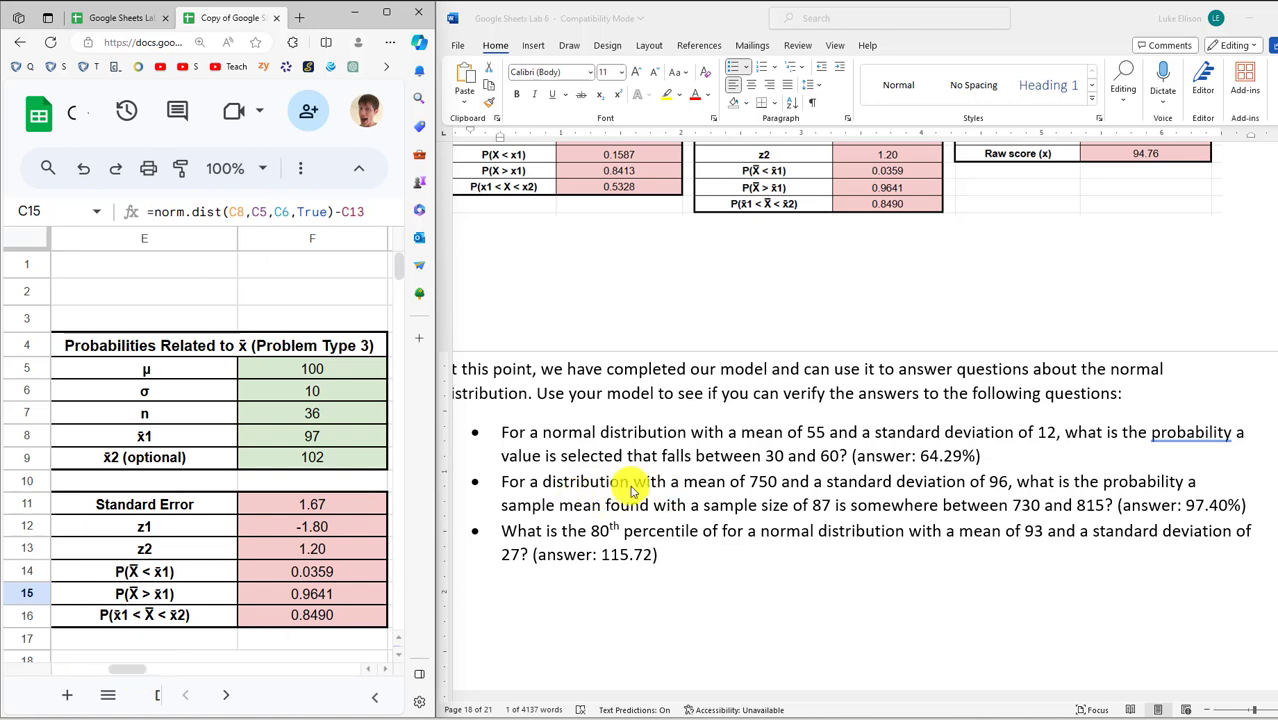
left_click(328, 373)
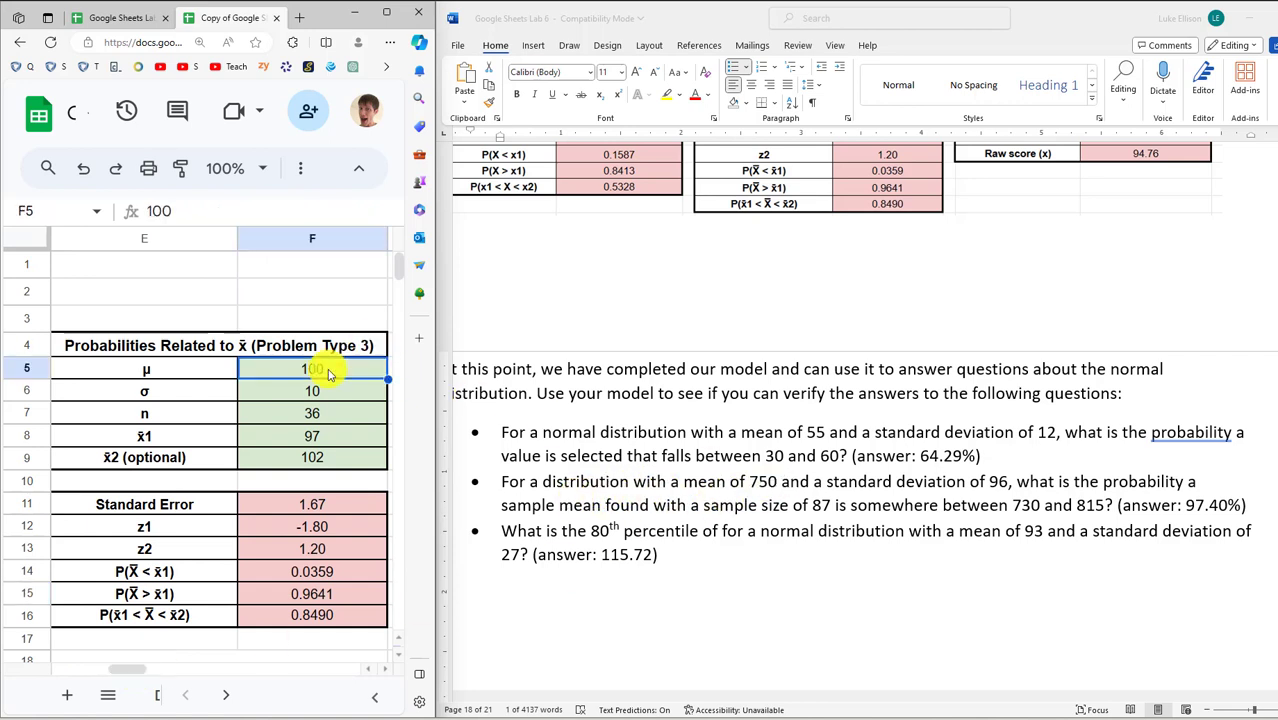
type("750")
key("Return")
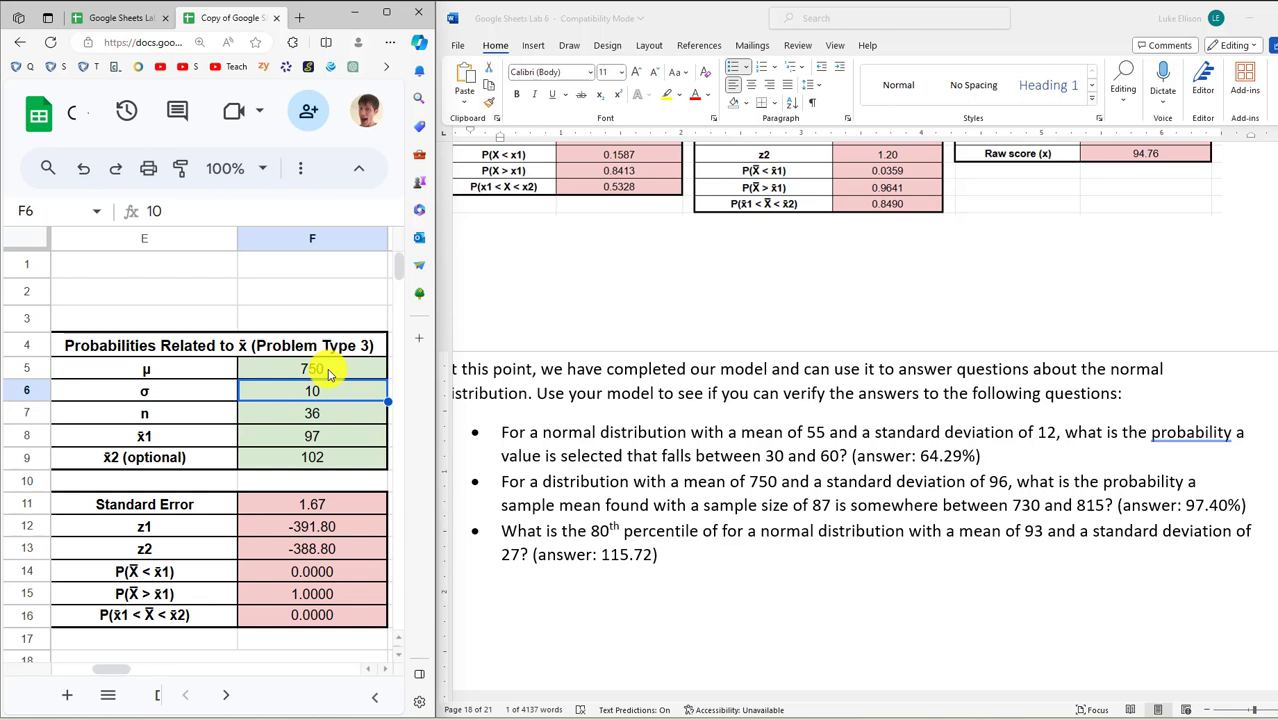
type("96")
key("Return")
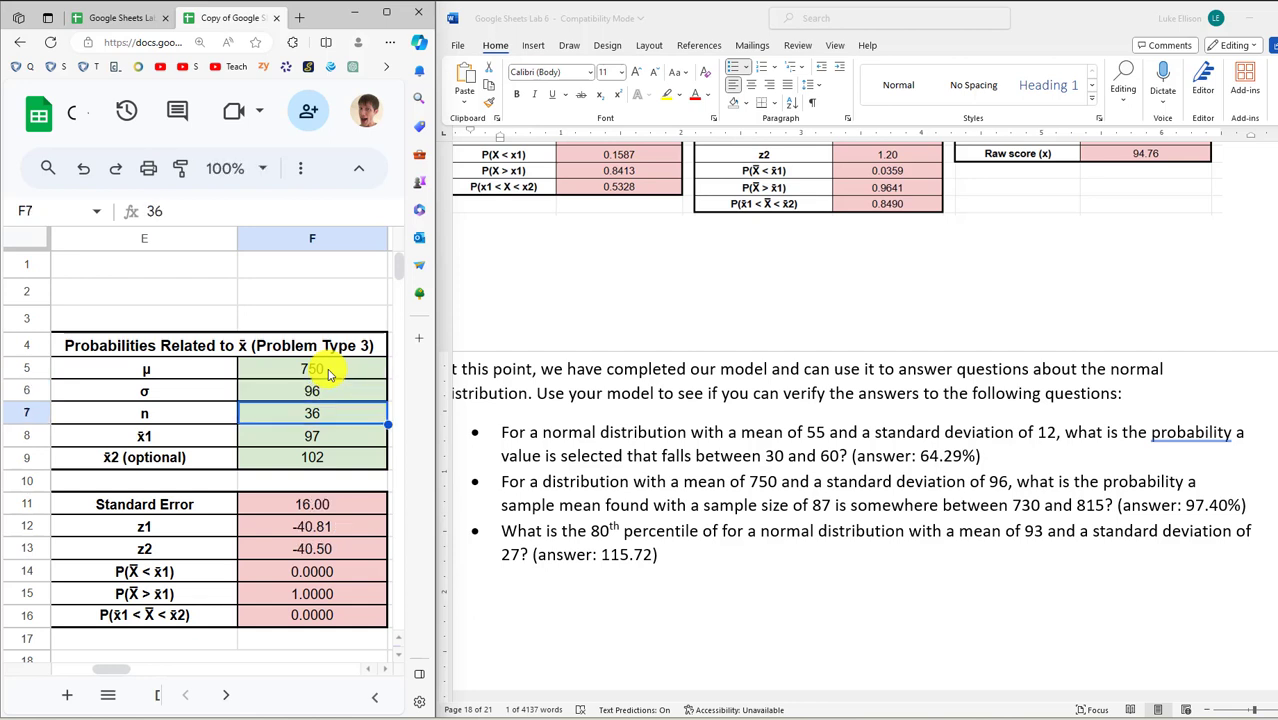
type("87")
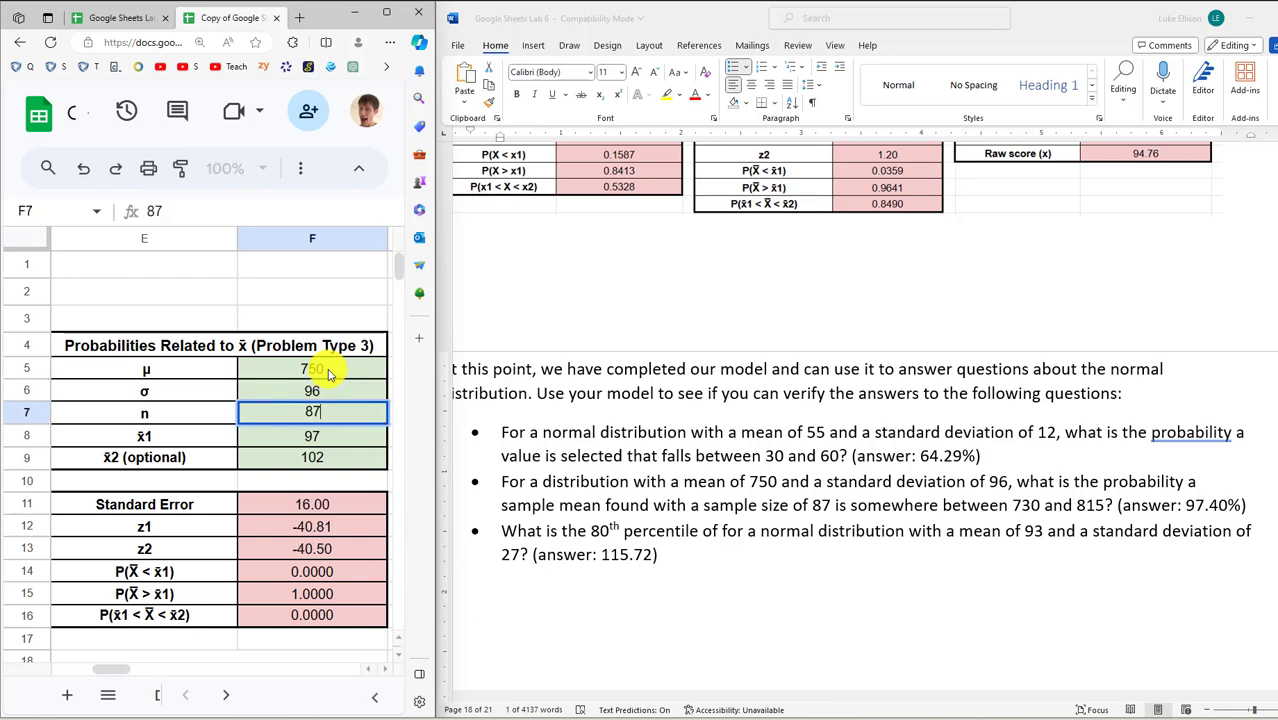
key("Return")
type("7")
key("Return")
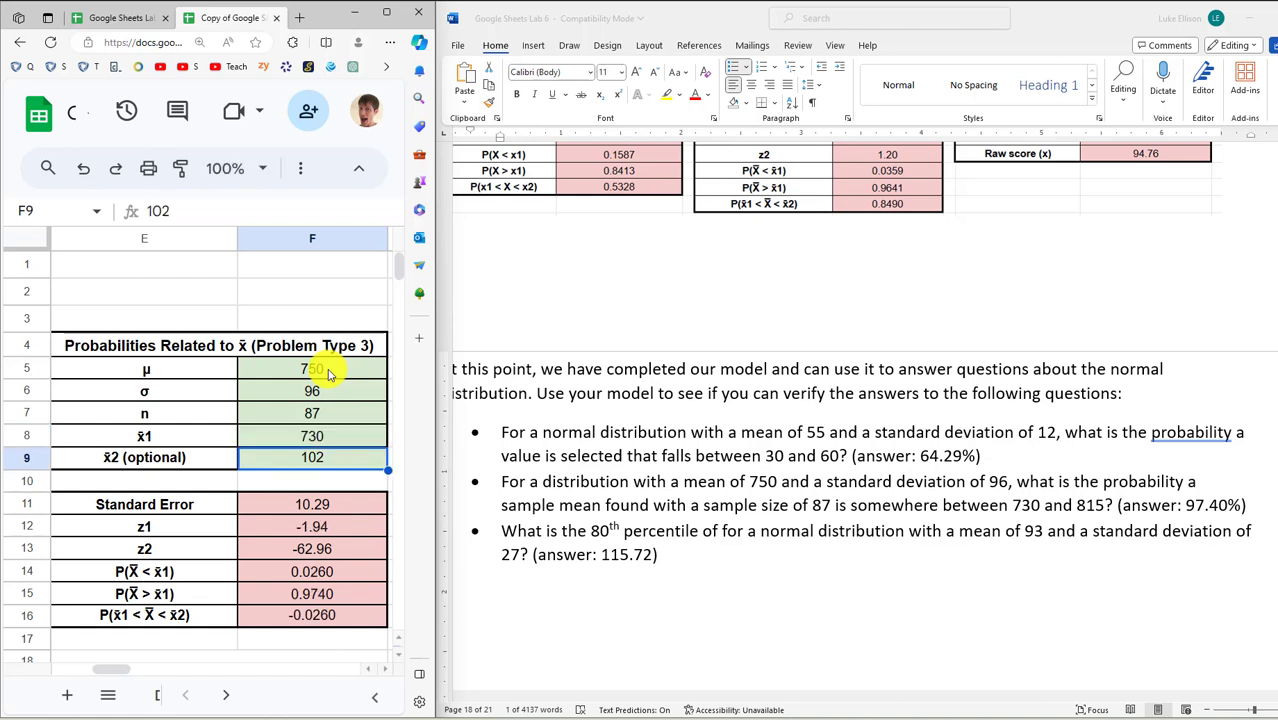
type("815")
key("Return")
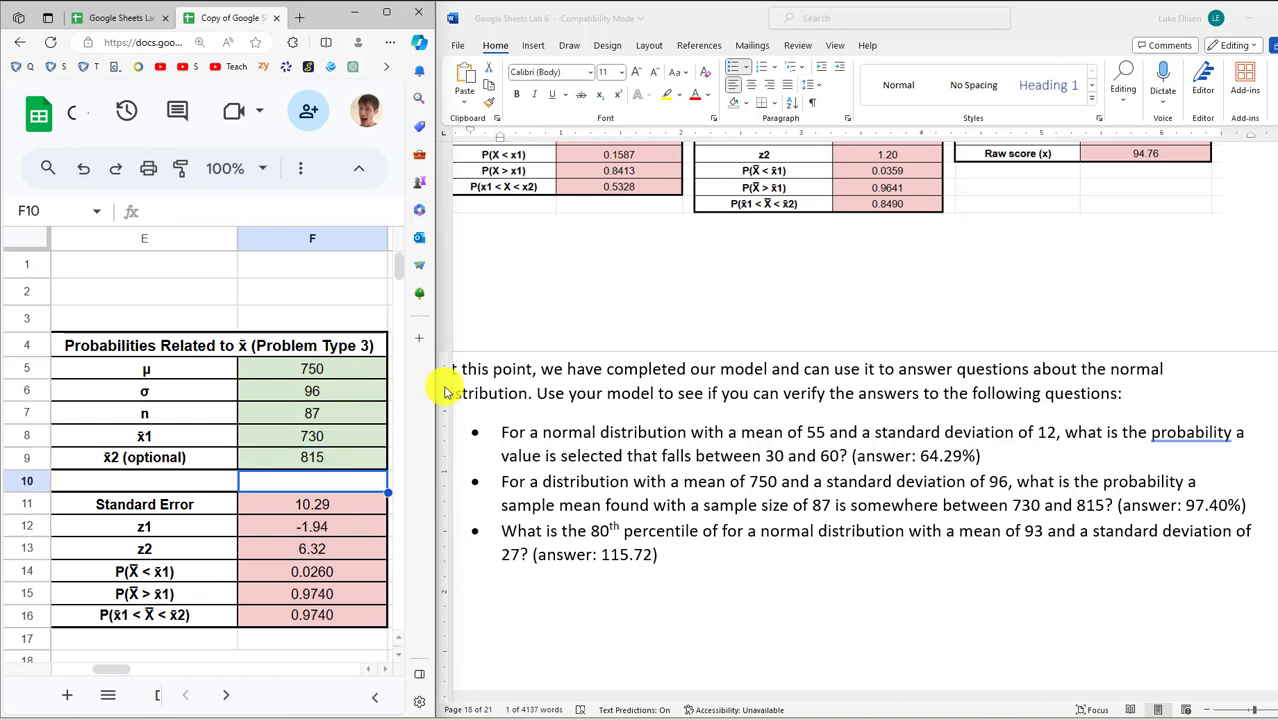
Check the Problem Type 3 between-means probability in F16 against the second question's answer, and maximize the workbook
left_click(340, 625)
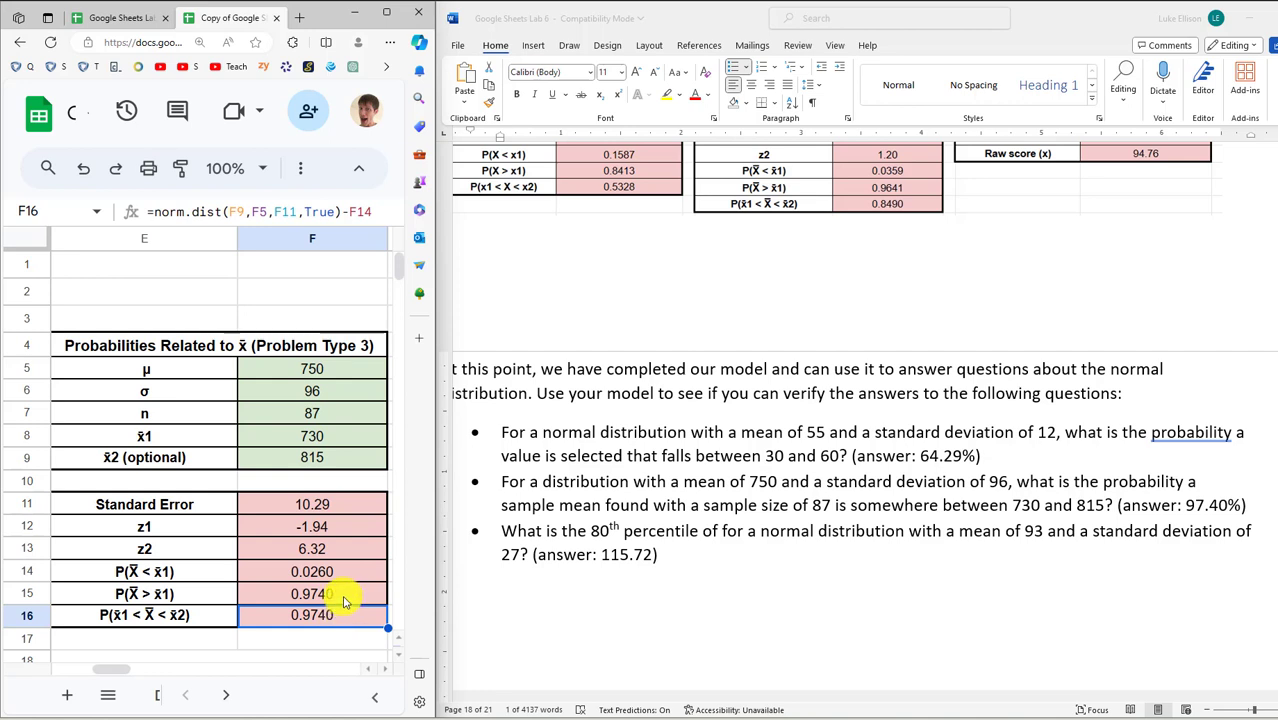
left_click(310, 212)
left_click(378, 490)
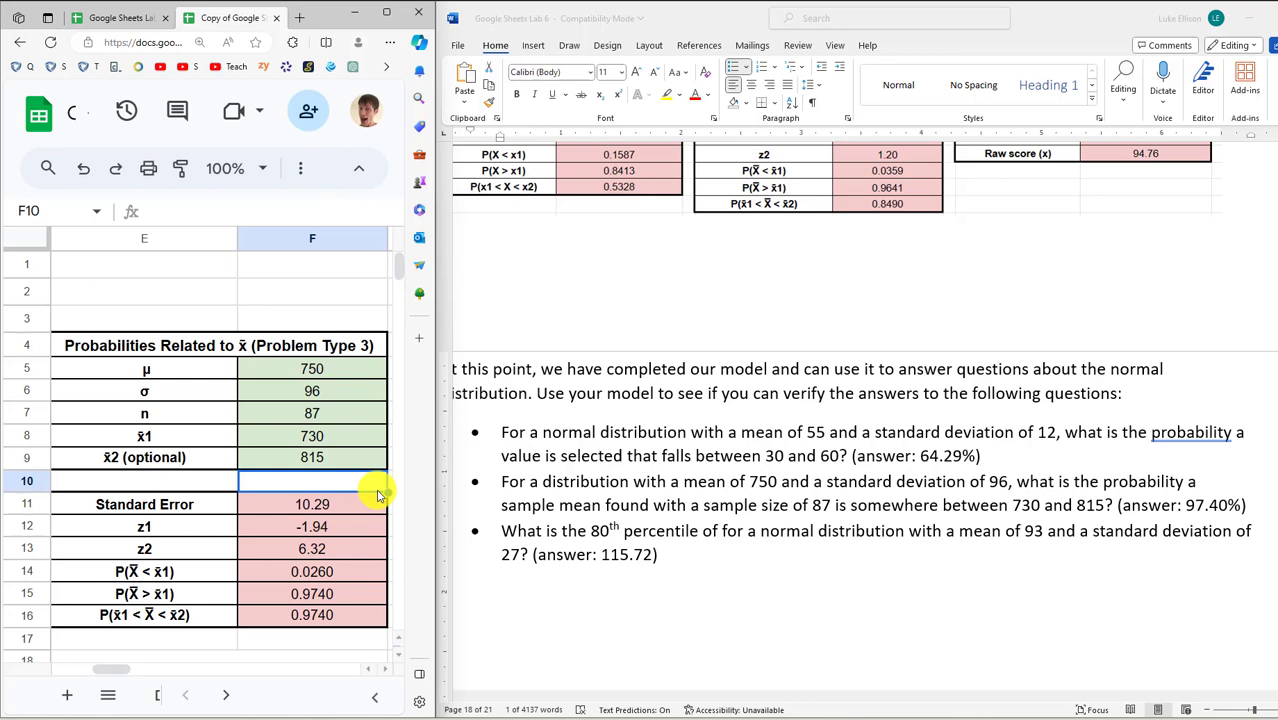
left_click(322, 622)
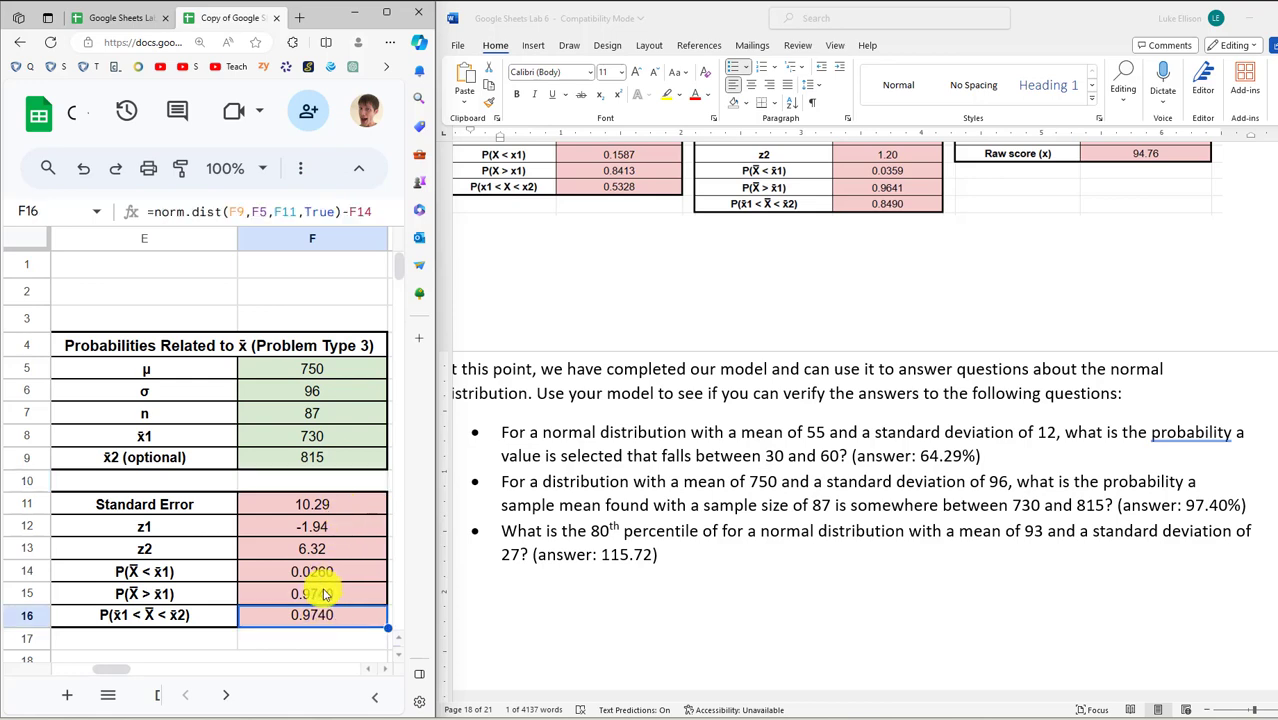
left_click(386, 12)
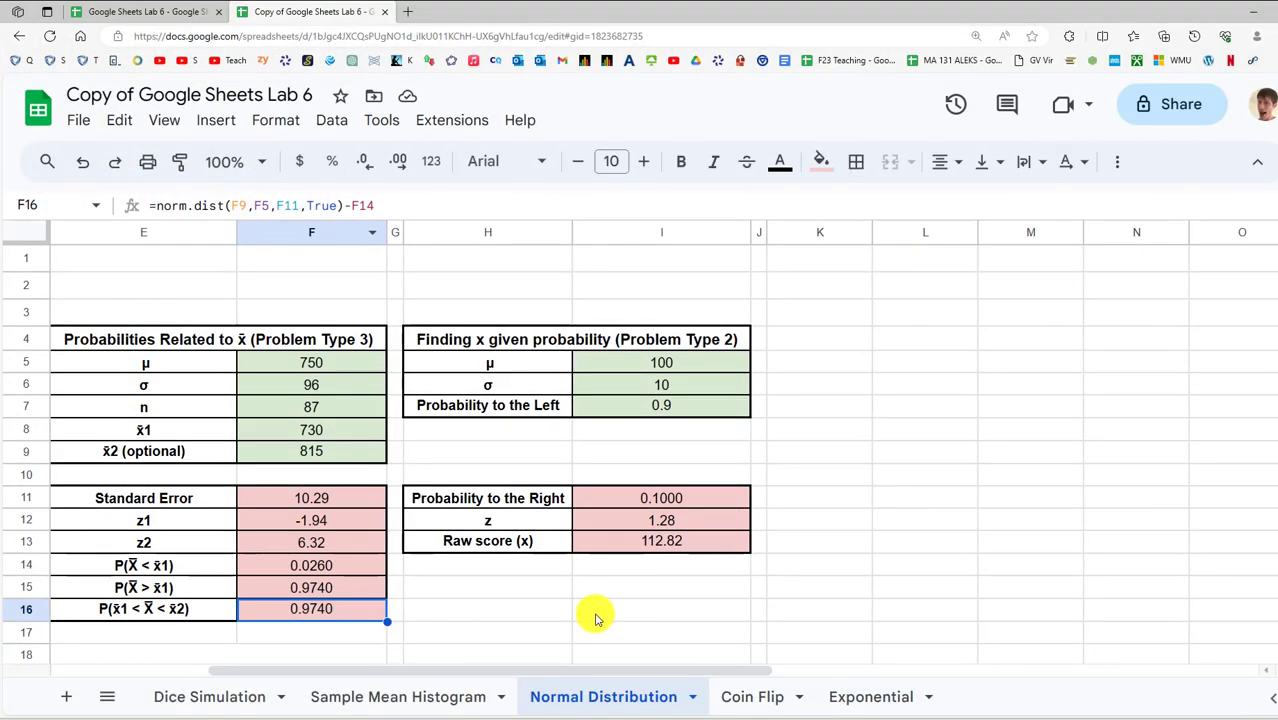
Inspect the formulas behind the Problem Type 3 probabilities in F15 and F16, leaving both unchanged
left_click(358, 588)
left_click(328, 205)
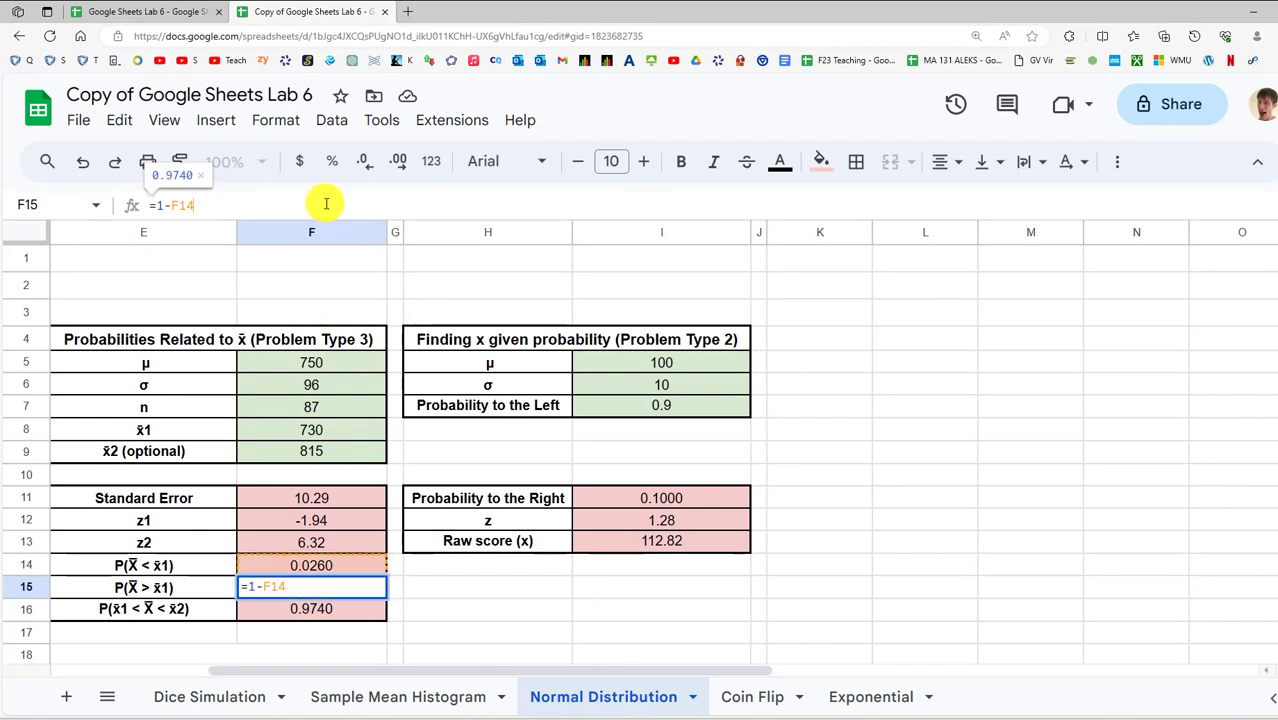
left_click(509, 535)
left_click(328, 605)
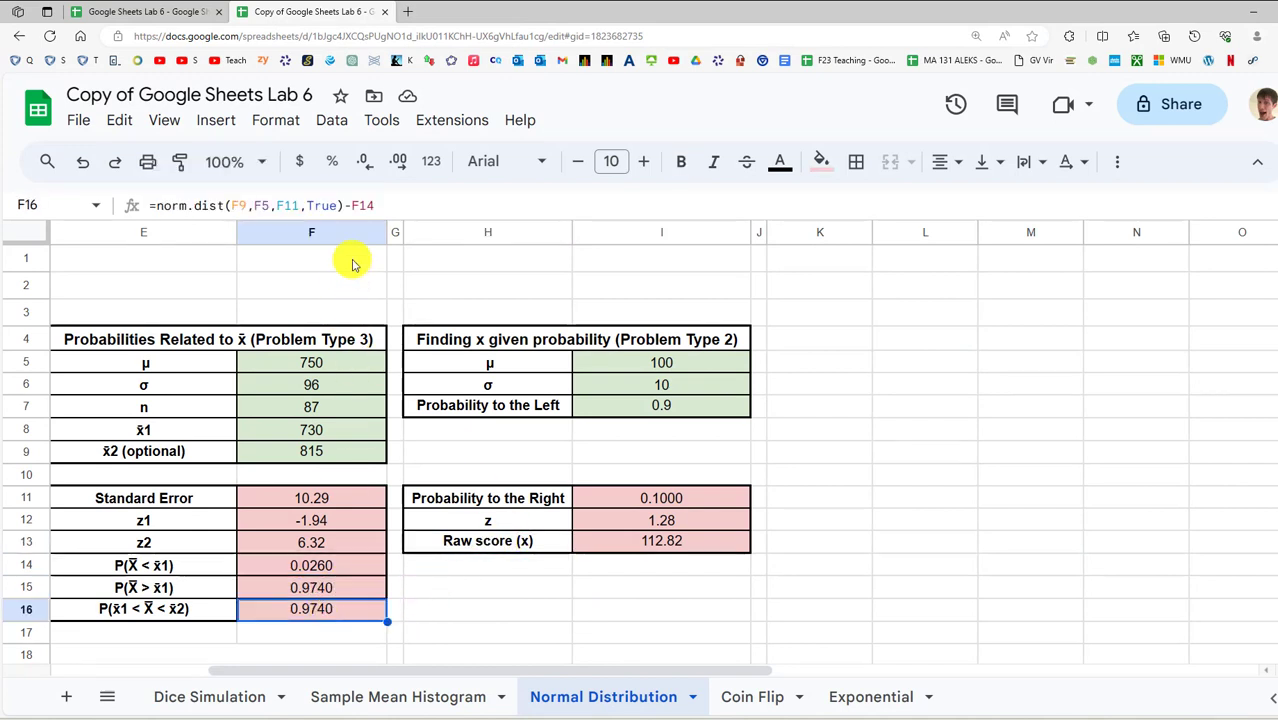
left_click(426, 209)
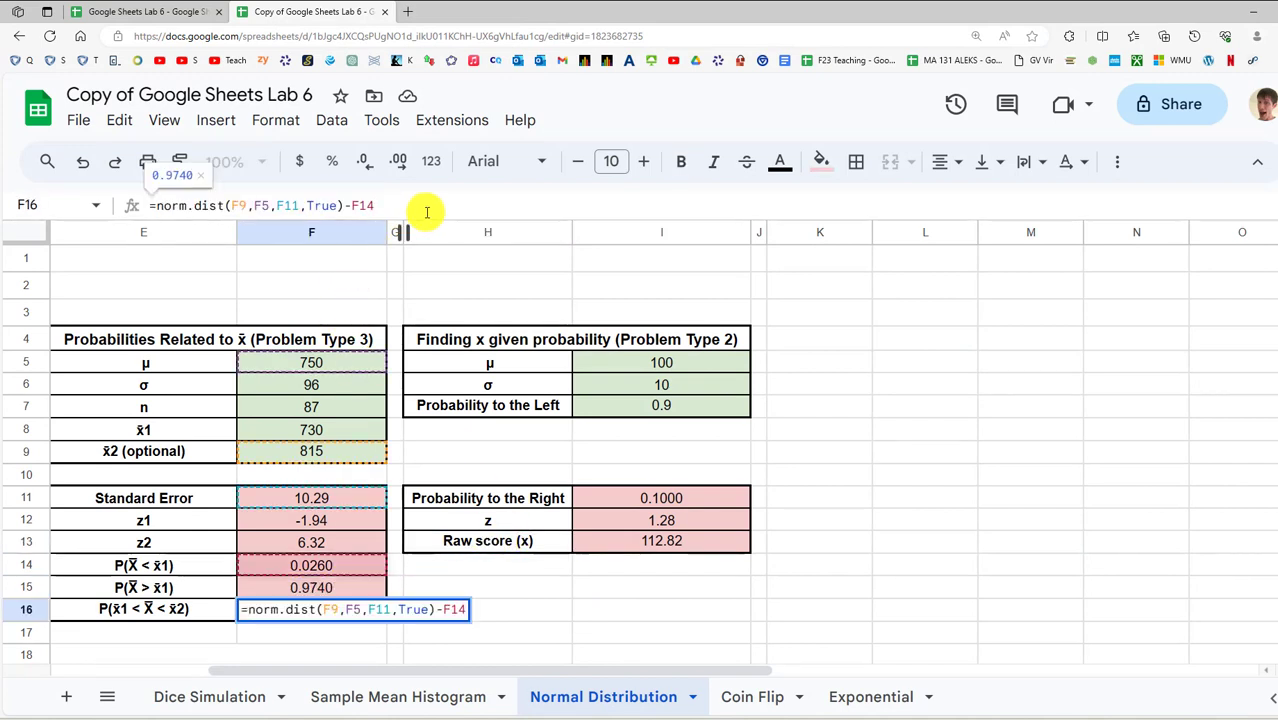
key("Escape")
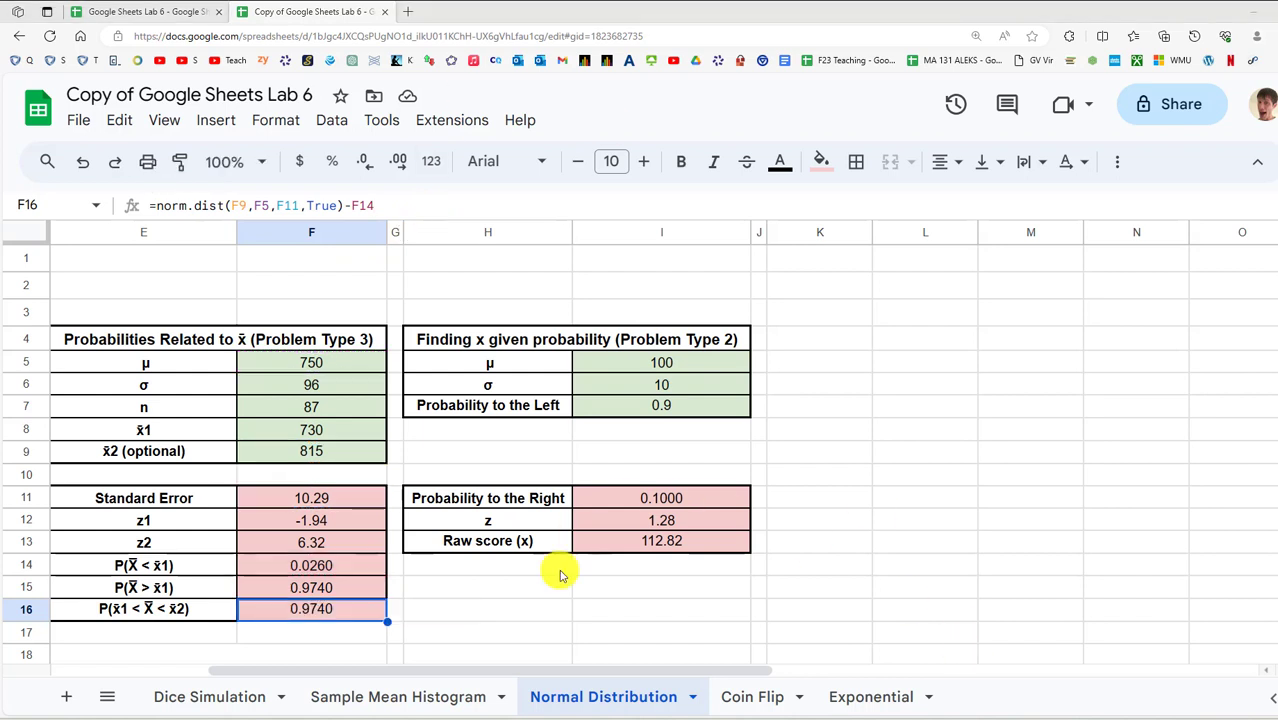
Put the workbook back beside the Word instructions and compare F9, F13, F15 and F16 with the second question and its answer
left_click_drag(950, 20, 8, 400)
left_click(305, 462)
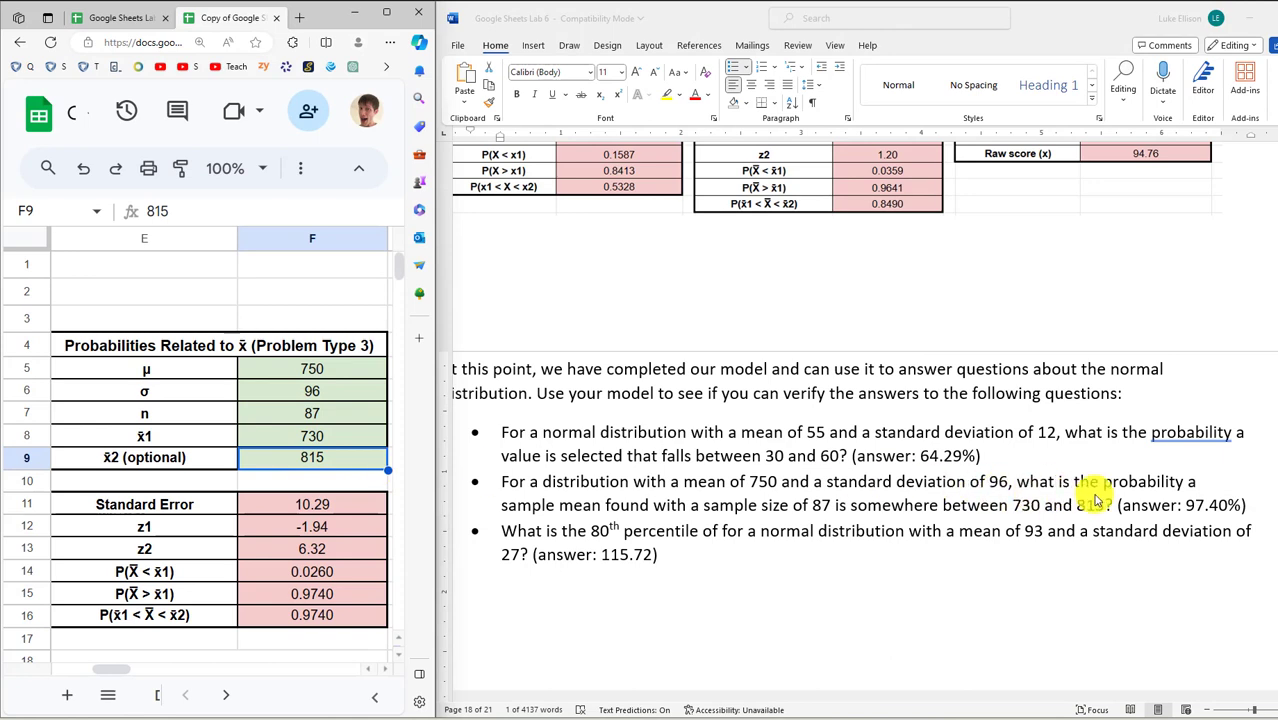
left_click(306, 548)
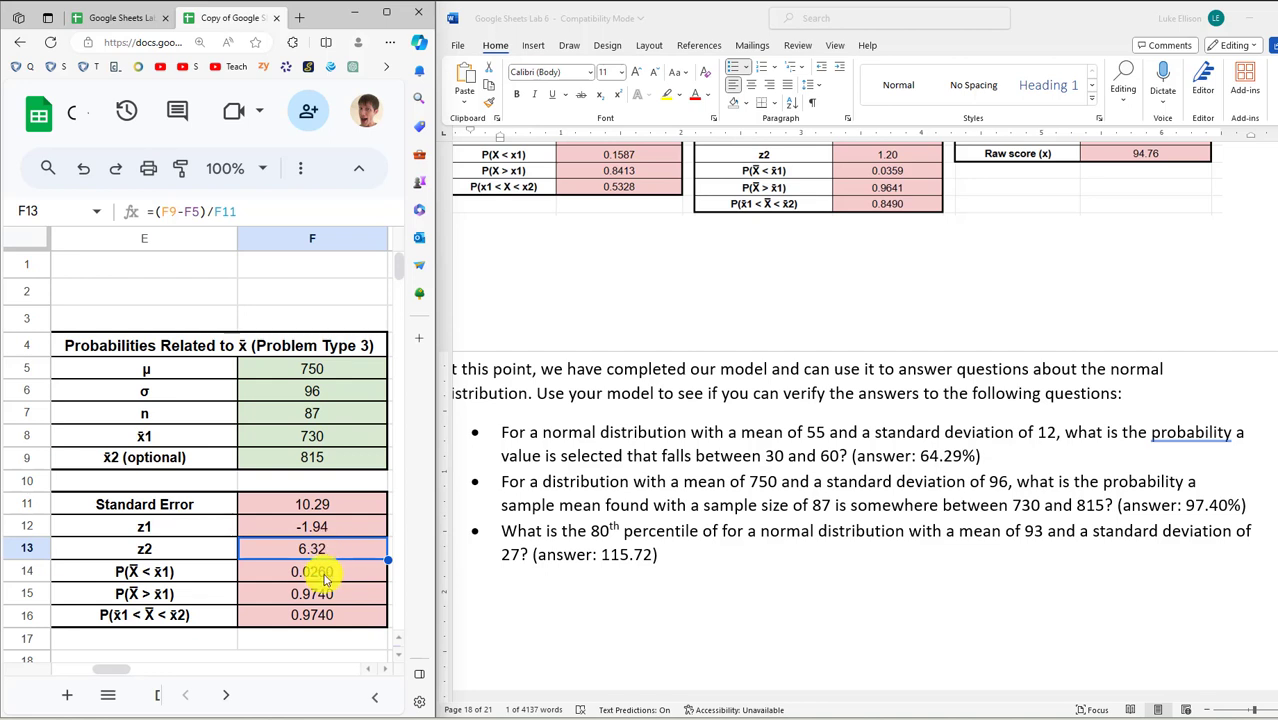
left_click(321, 599)
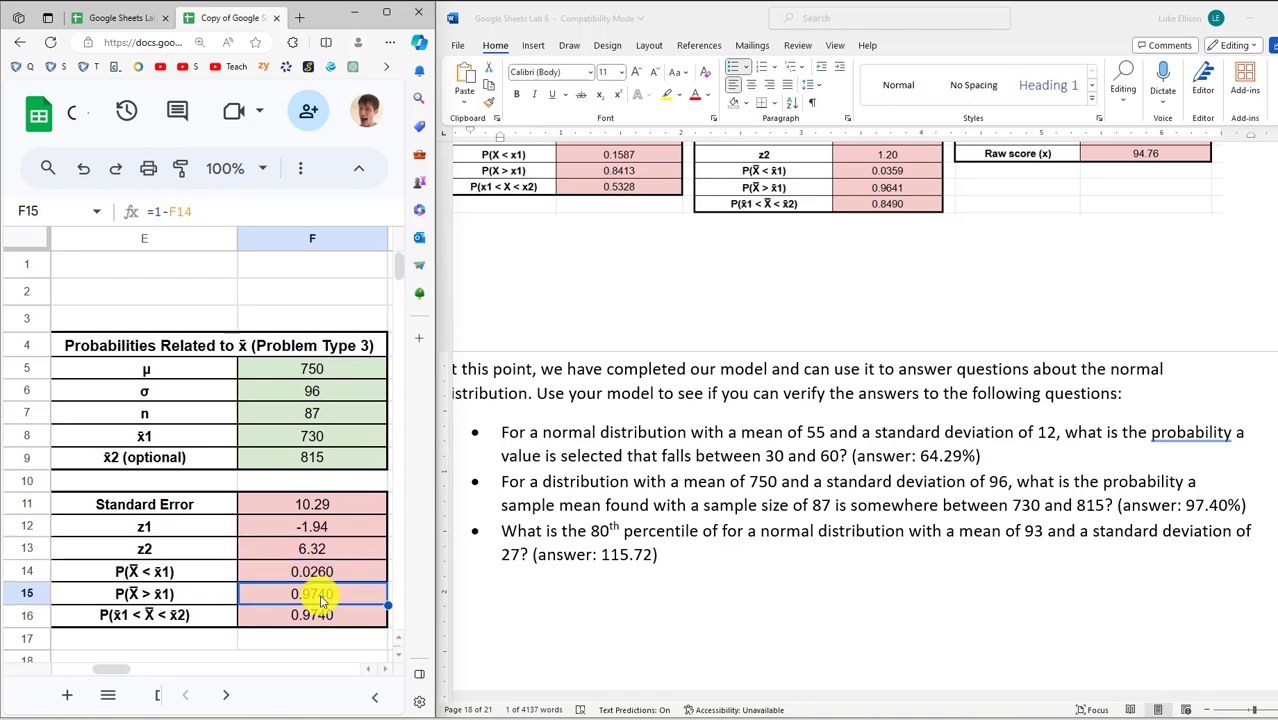
left_click(321, 617)
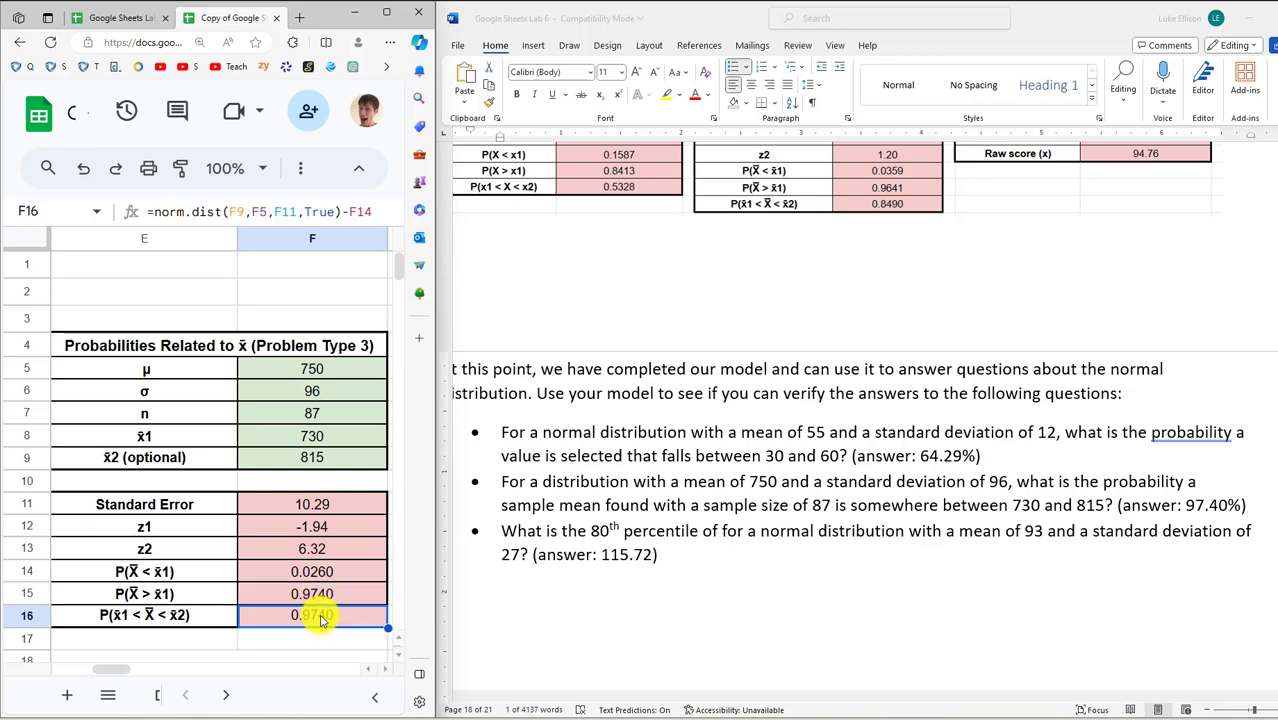
left_click(1244, 504)
left_click_drag(1248, 504, 707, 479)
left_click_drag(657, 693, 731, 695)
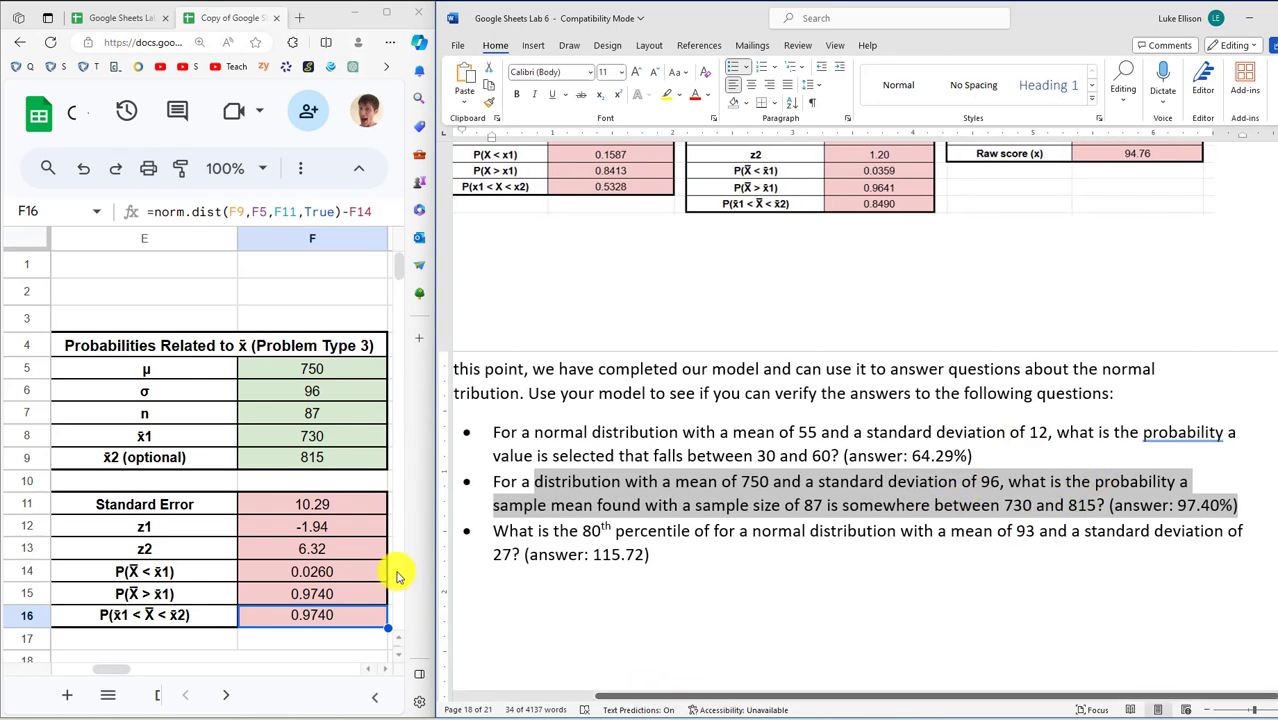
left_click(326, 594)
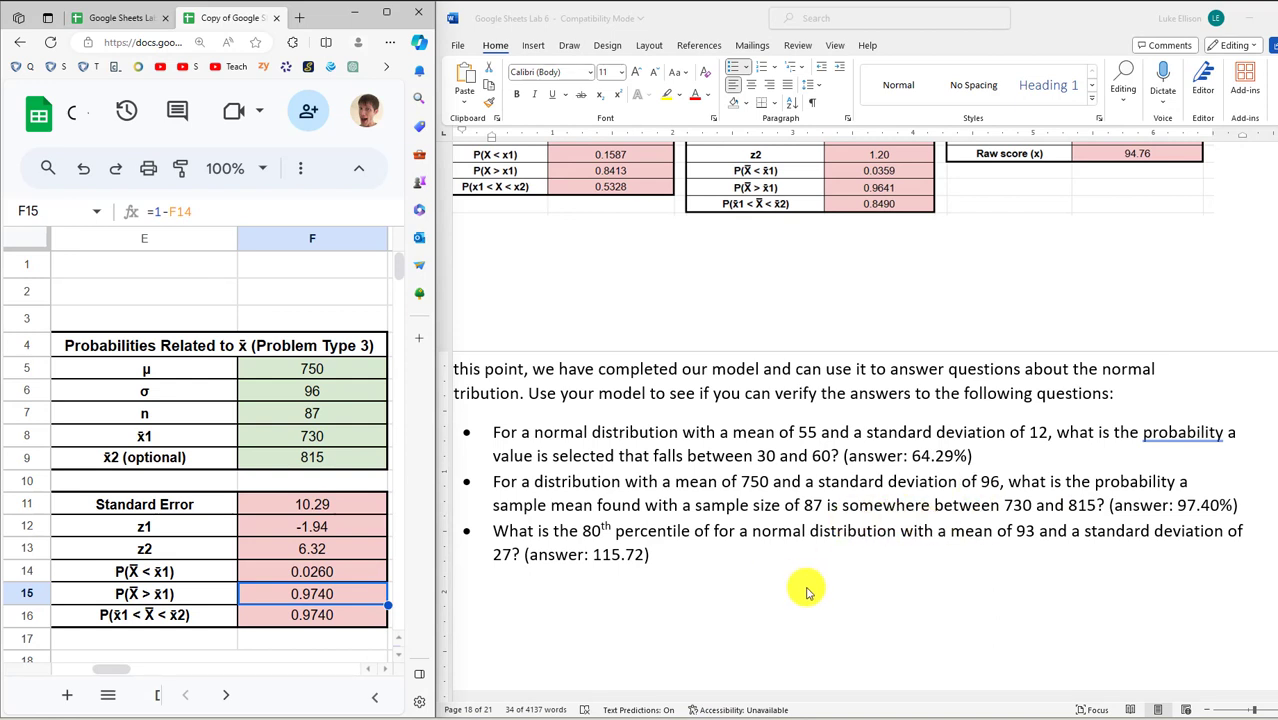
Set the Problem Type 2 probability to the left in I7 to 0.8 for the third question's 80th percentile
left_click_drag(131, 672, 175, 672)
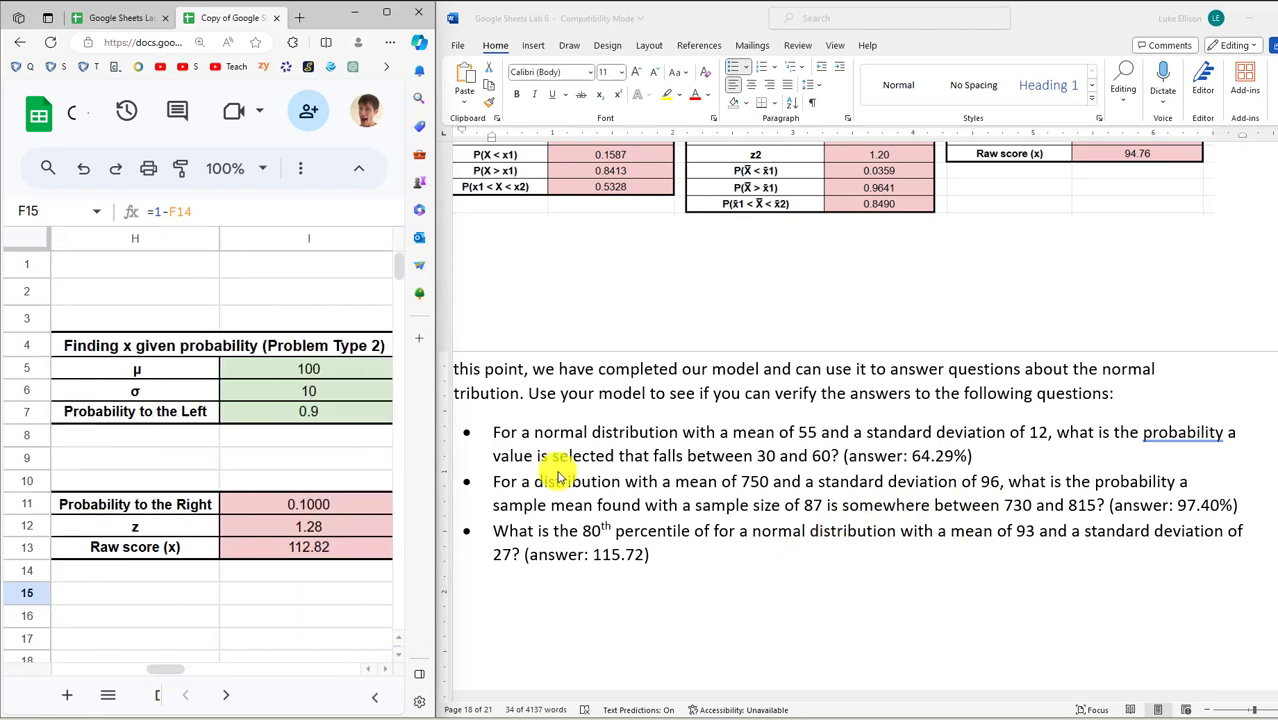
left_click(355, 417)
type("0")
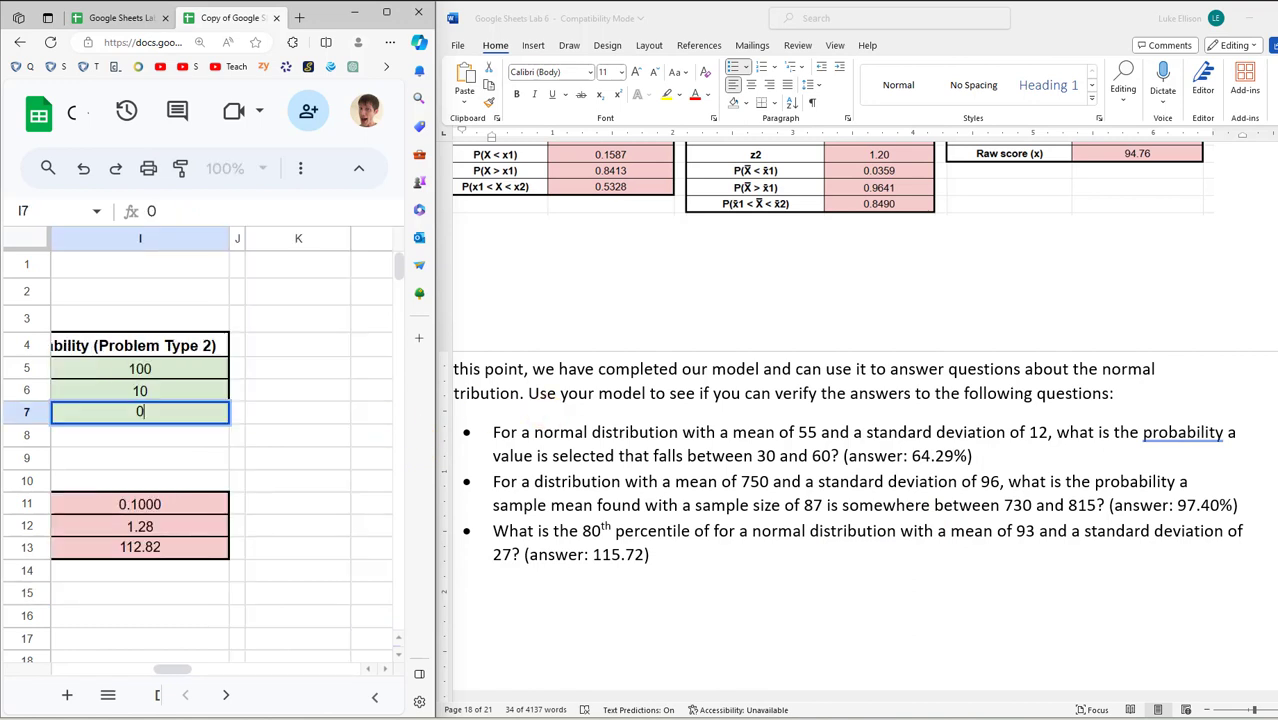
type(".8")
key("Return")
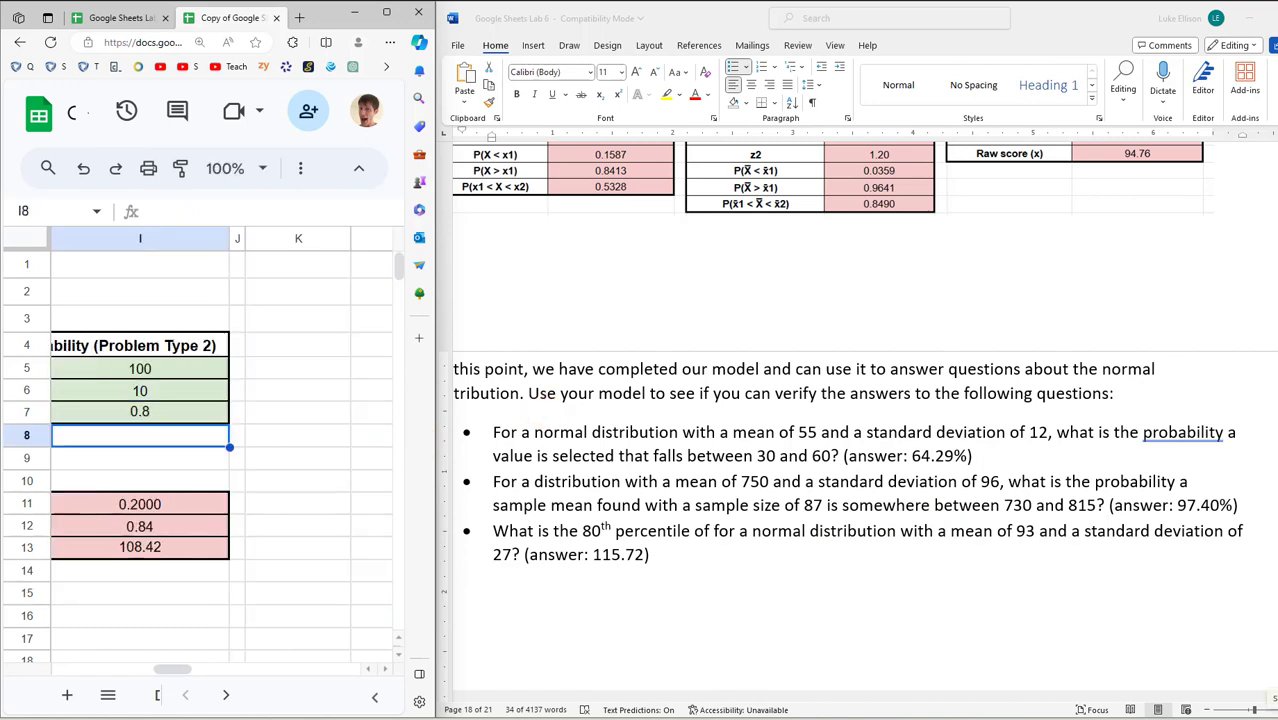
Widen the workbook window beside Word so the whole Problem Type 2 table in columns H and I fits
left_click_drag(1238, 506, 534, 482)
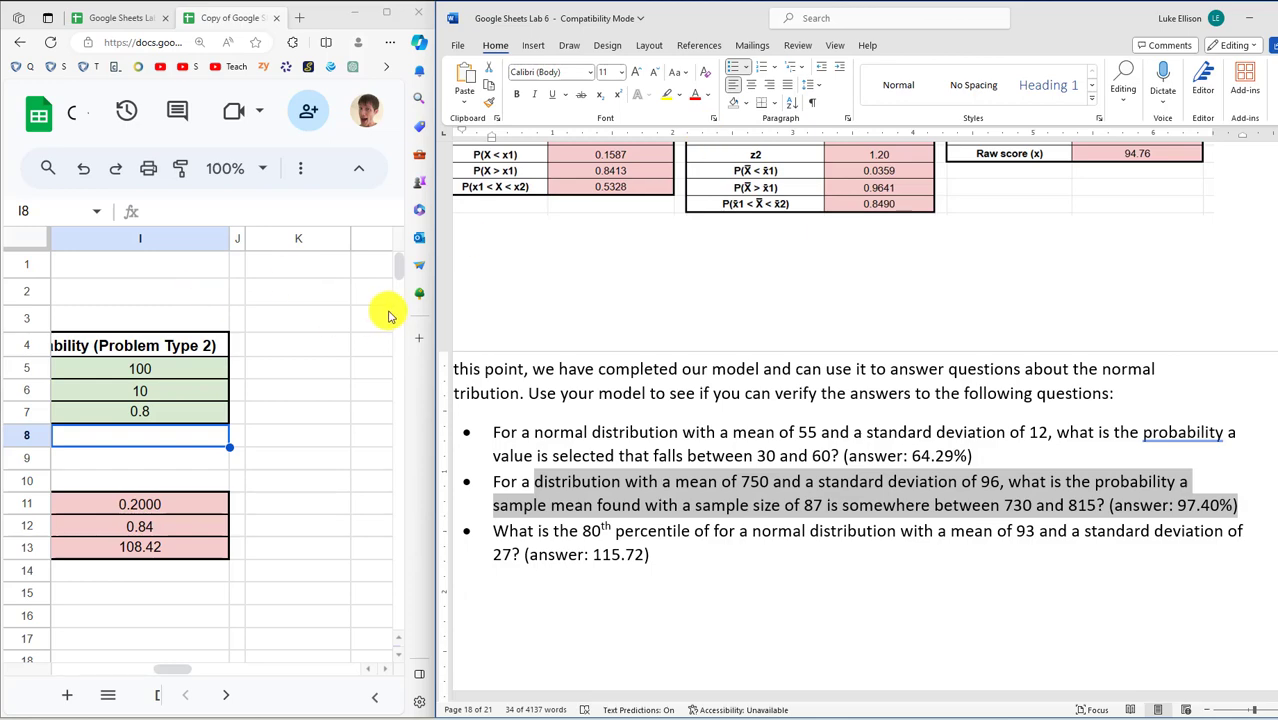
left_click_drag(436, 323, 482, 322)
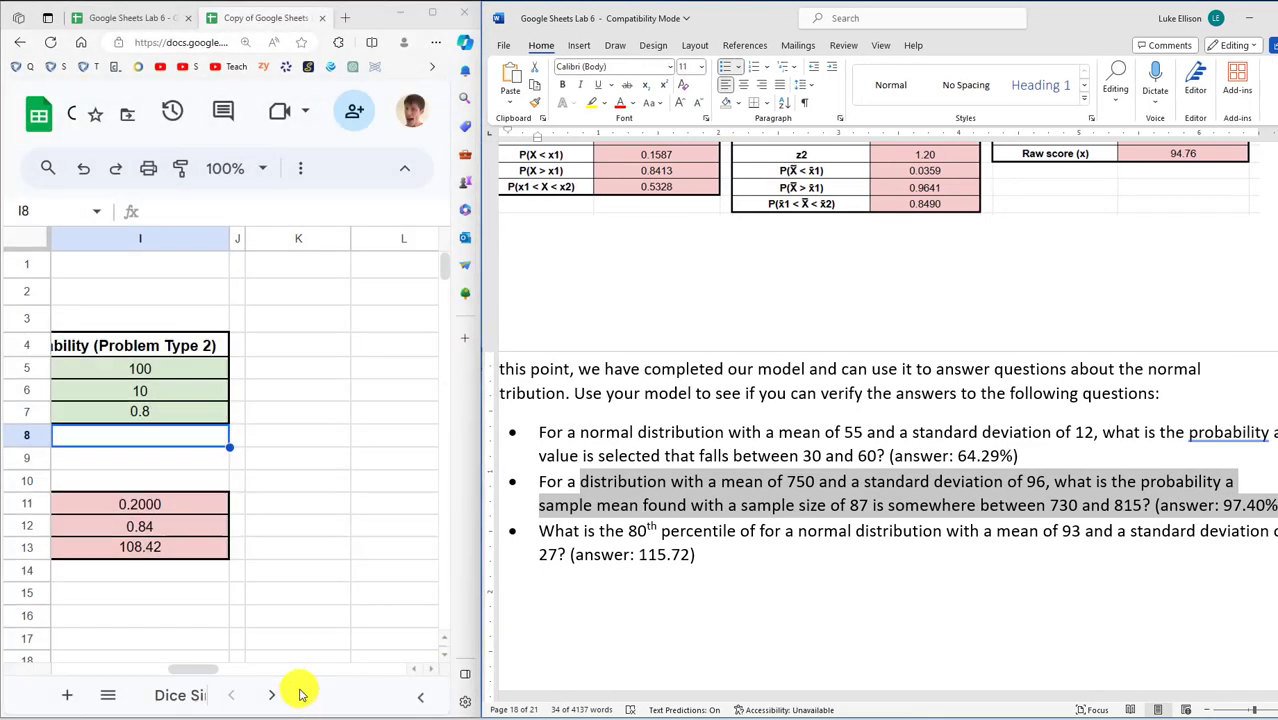
left_click(163, 600)
key("Left")
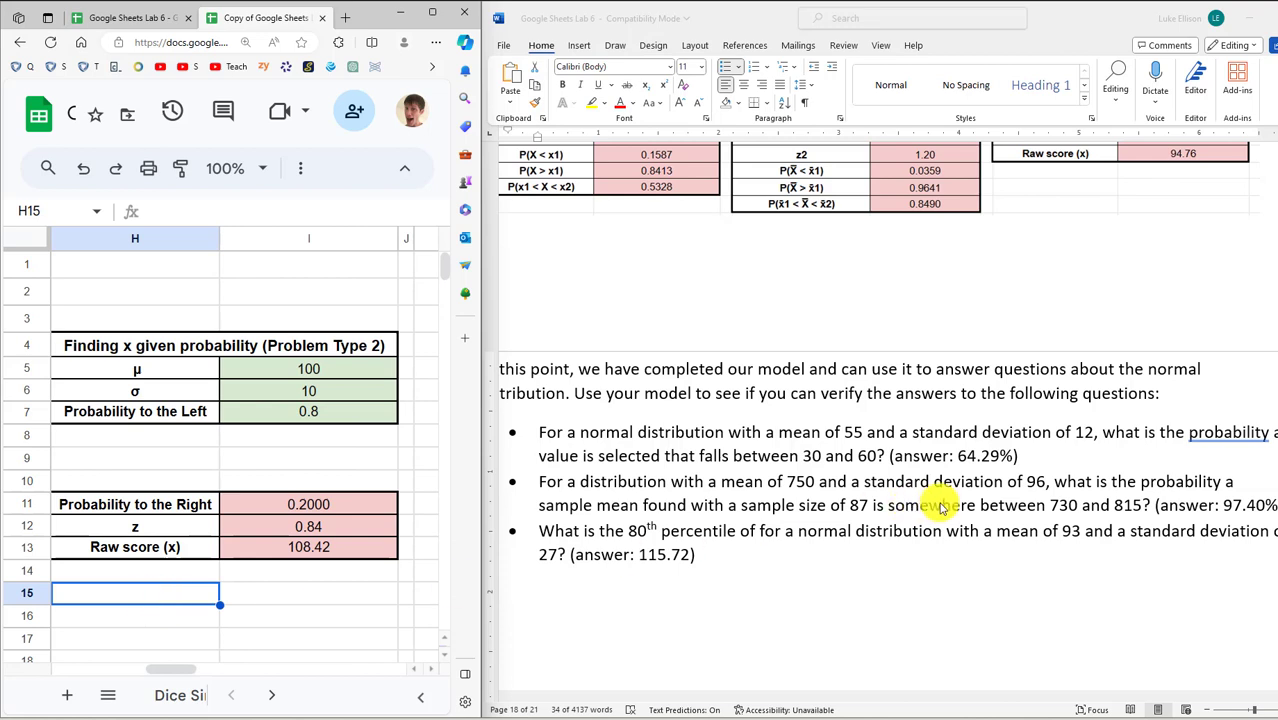
Enter the third question's mean 93 in I5 and standard deviation 27 in I6
left_click(876, 519)
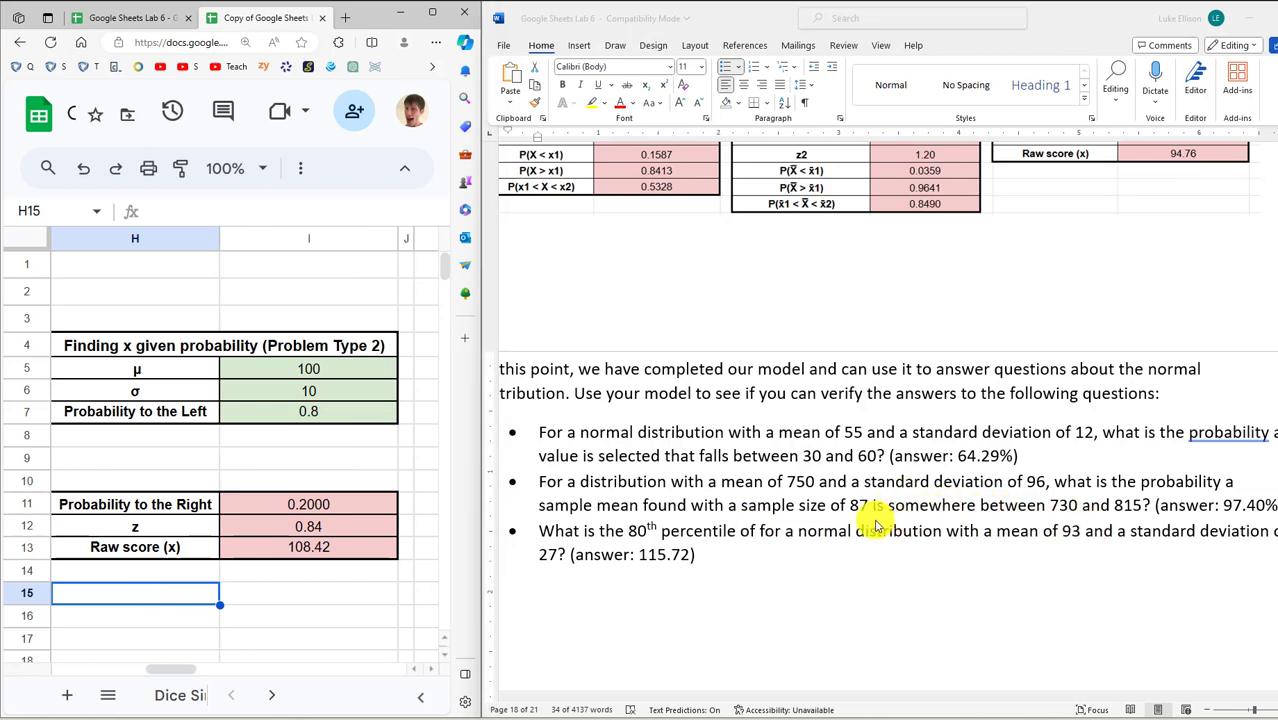
left_click(1048, 540)
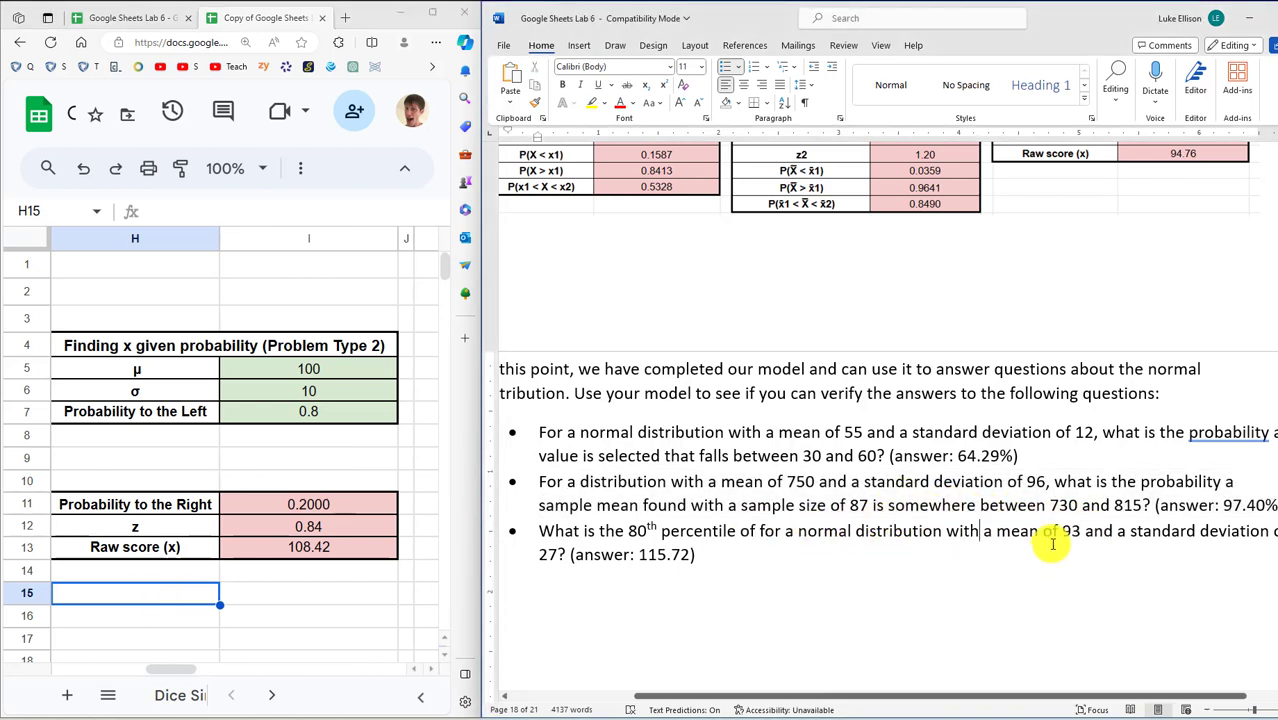
left_click(335, 368)
type("93")
key("Return")
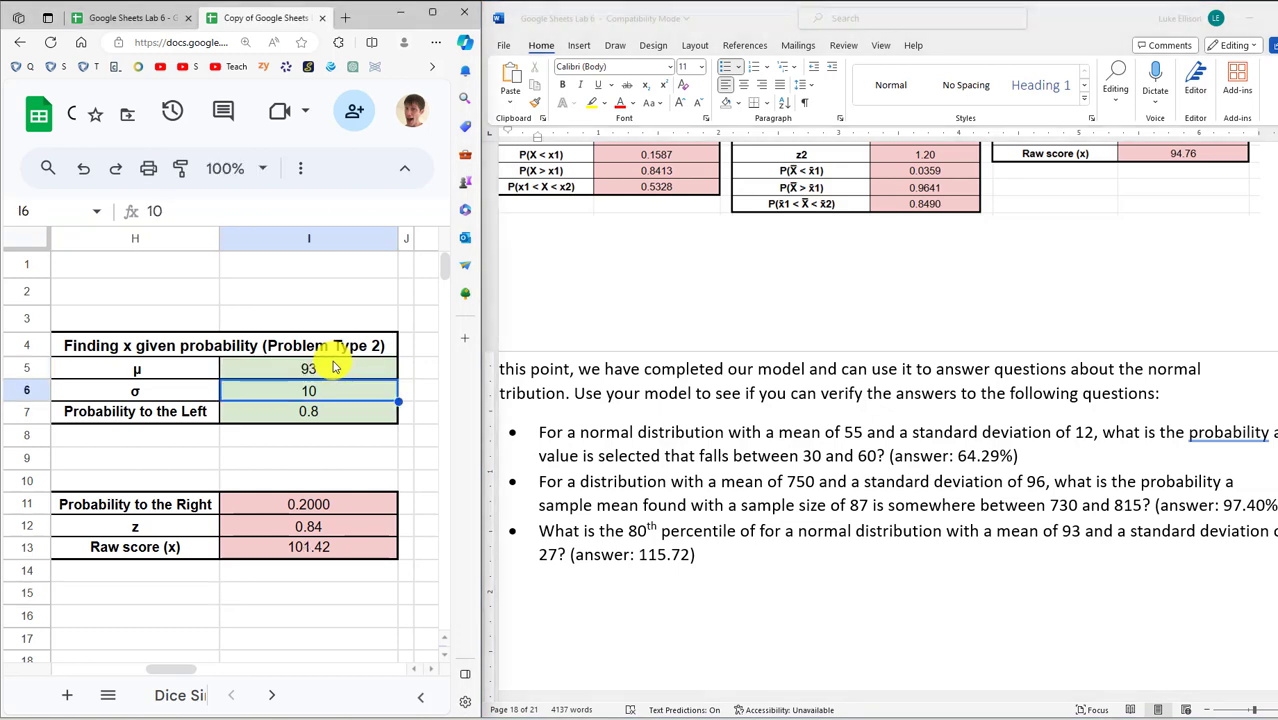
type("27")
key("Return")
Check the raw score in I13 against the third question's answer, and maximize the workbook to review all three calculator tables
left_click(652, 558)
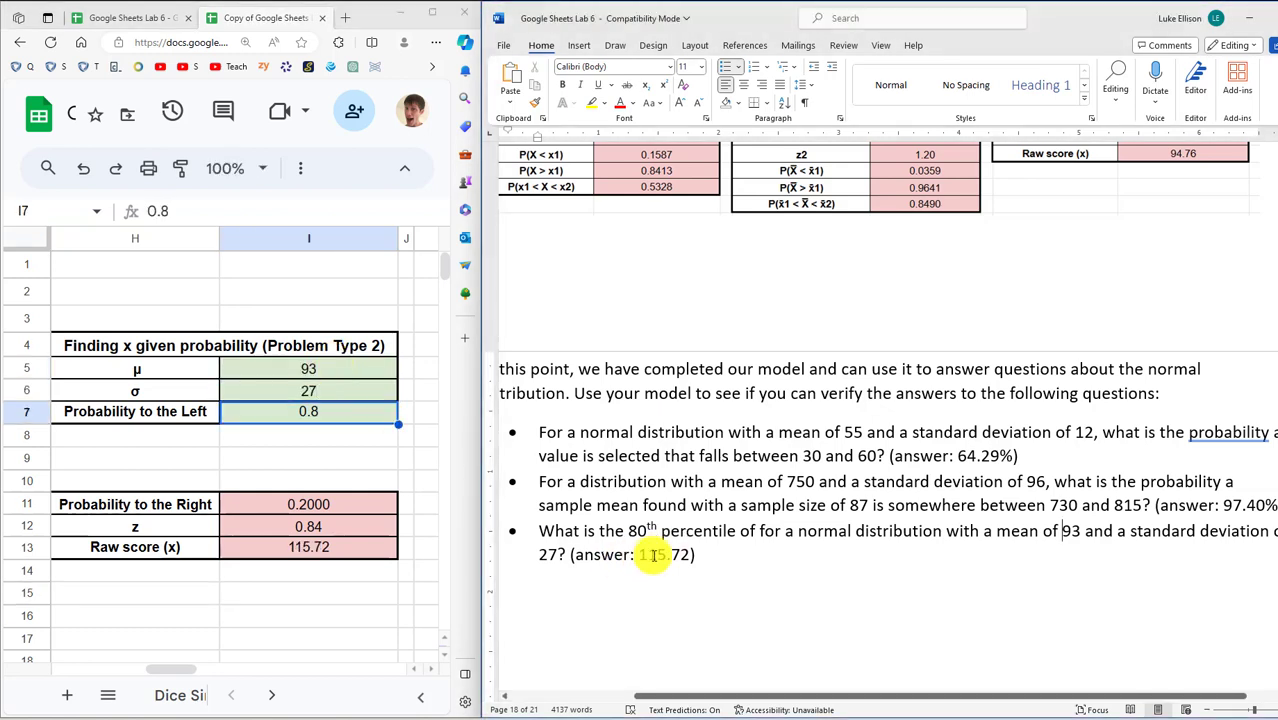
double_click(660, 557)
left_click(297, 560)
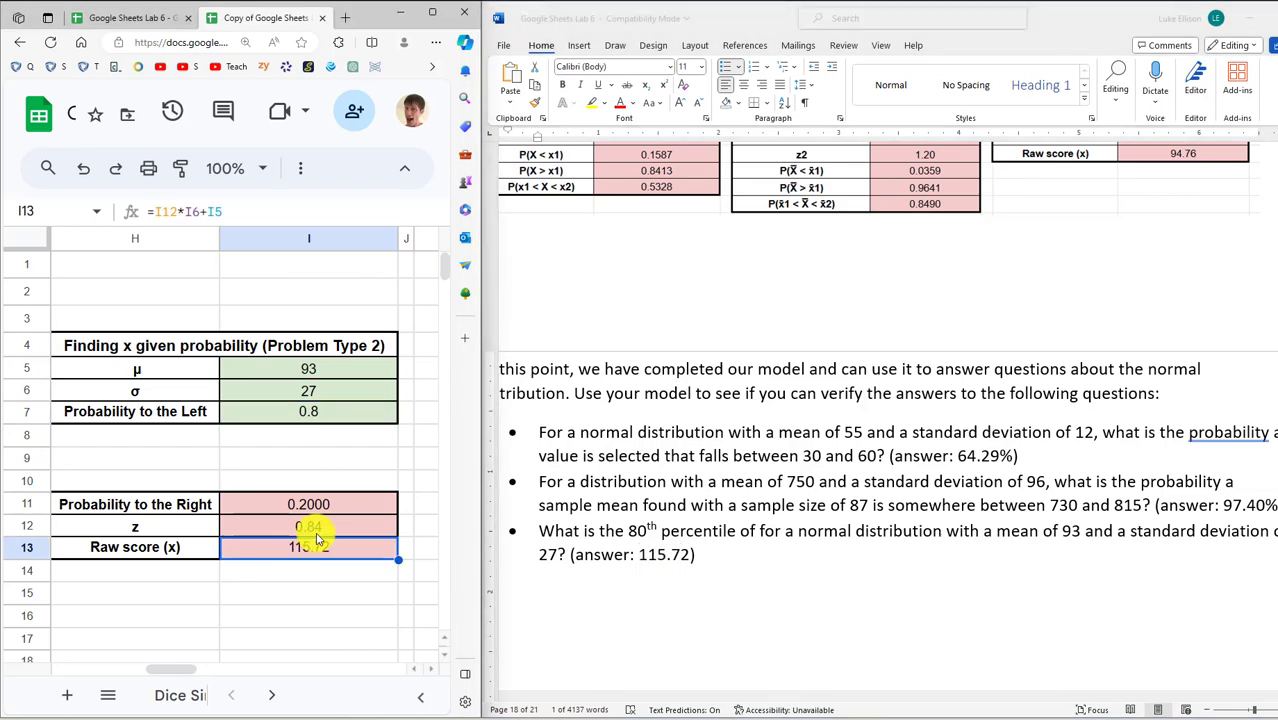
left_click(432, 12)
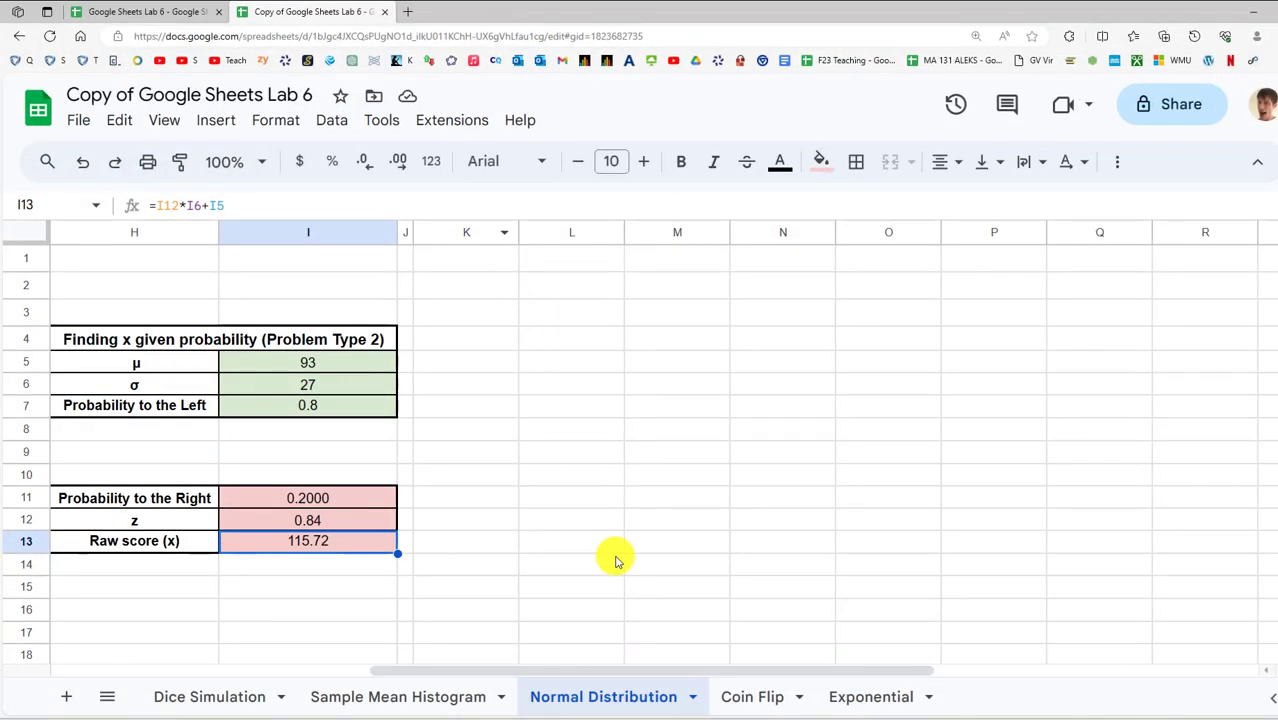
left_click_drag(518, 676, 178, 645)
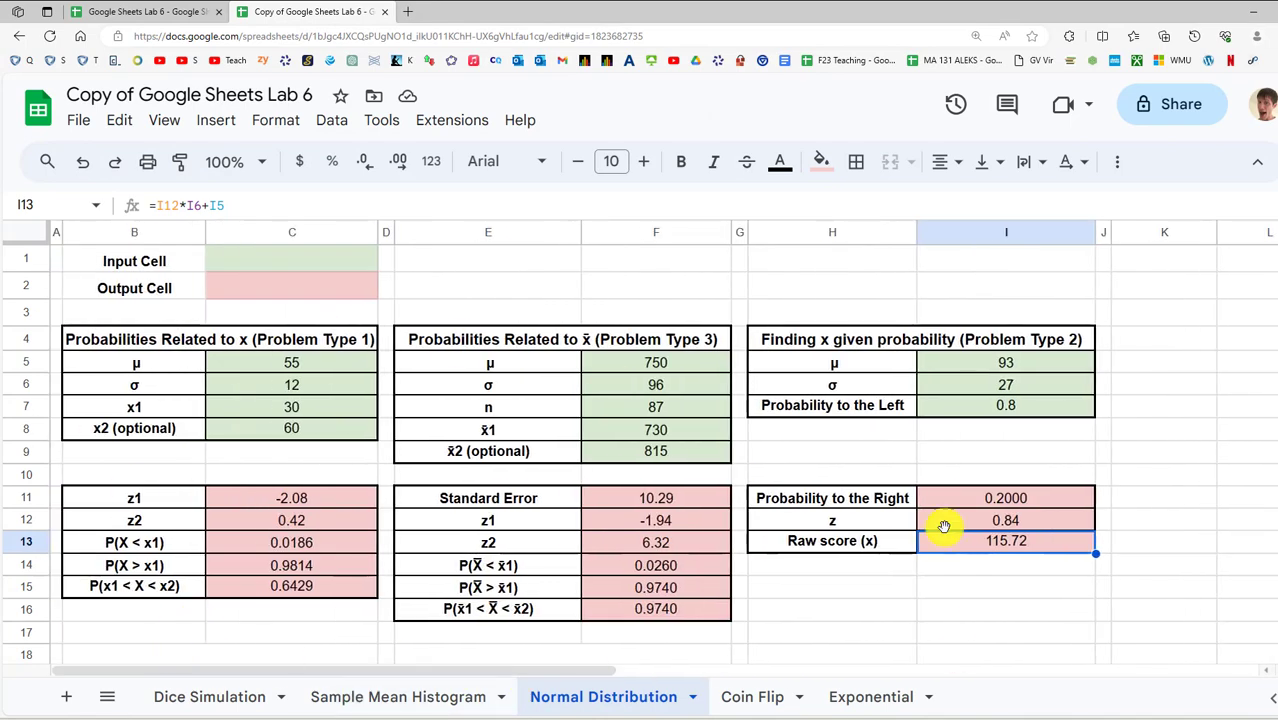